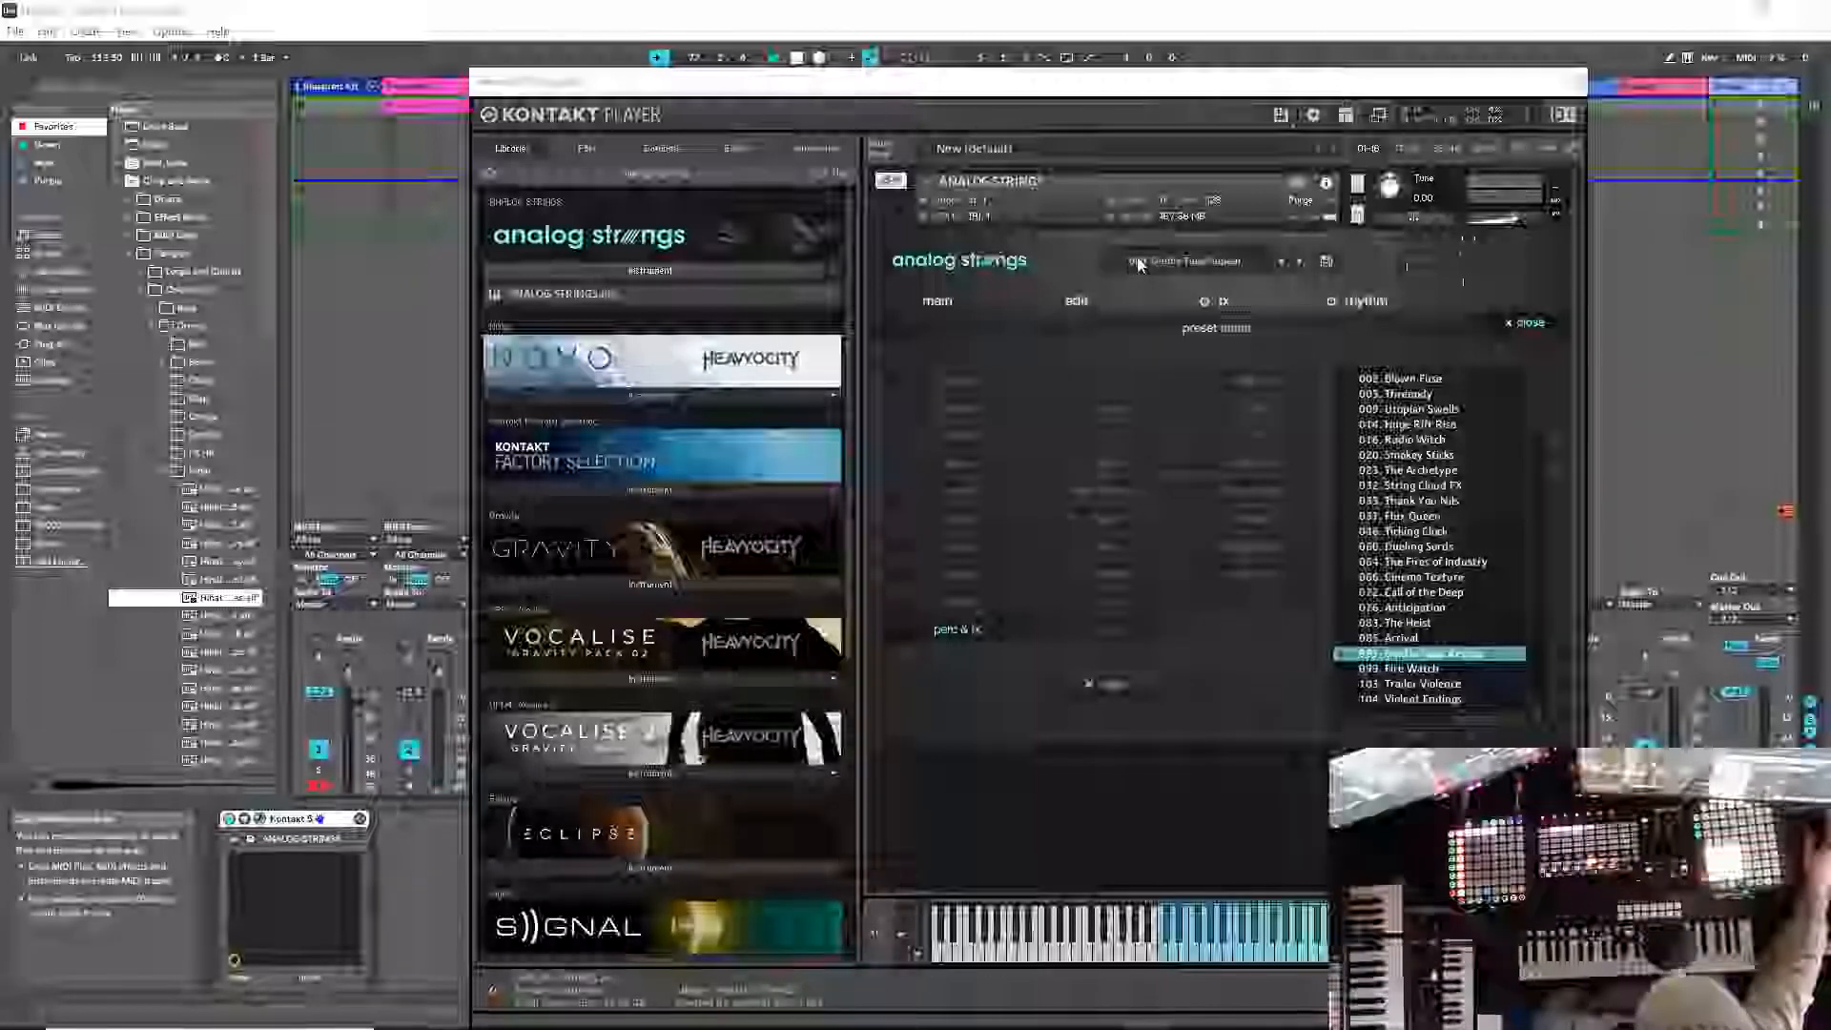
Step: Reposition the Kontakt window and look over the Analog Strings main page, library list, and rhythm and arp pages
drag(1060, 95, 769, 146)
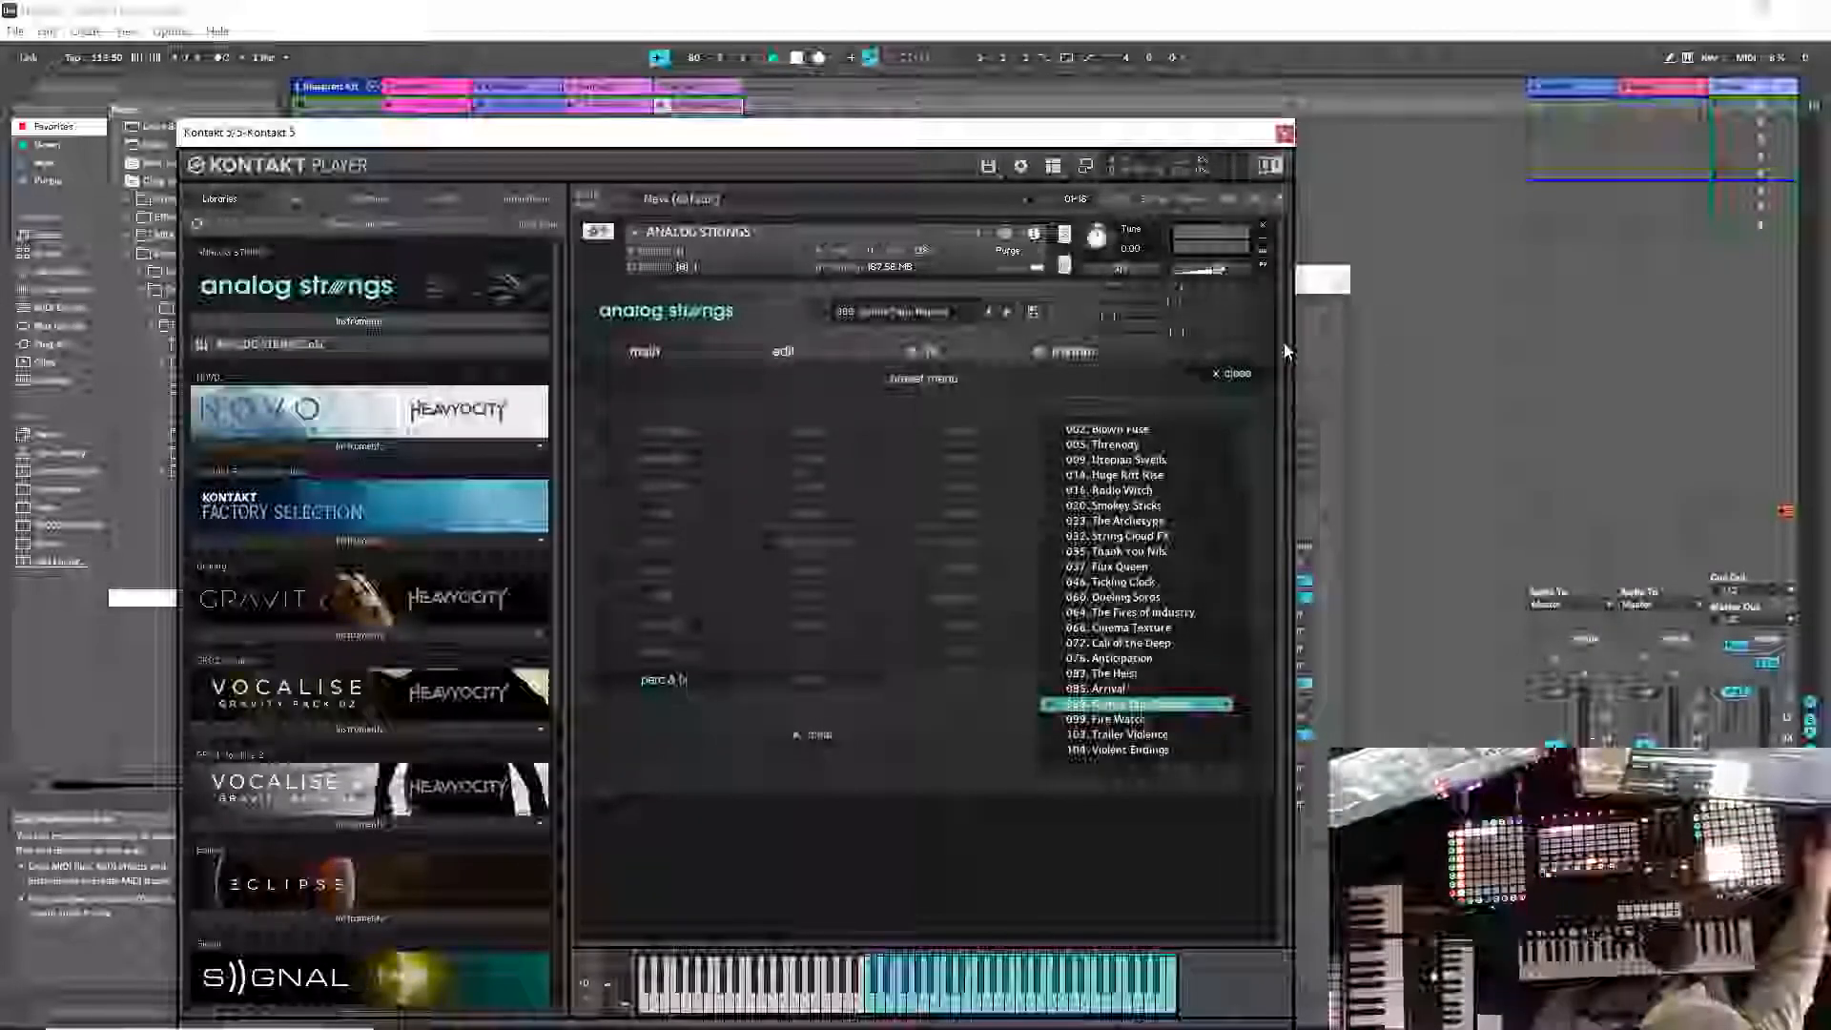
click(670, 355)
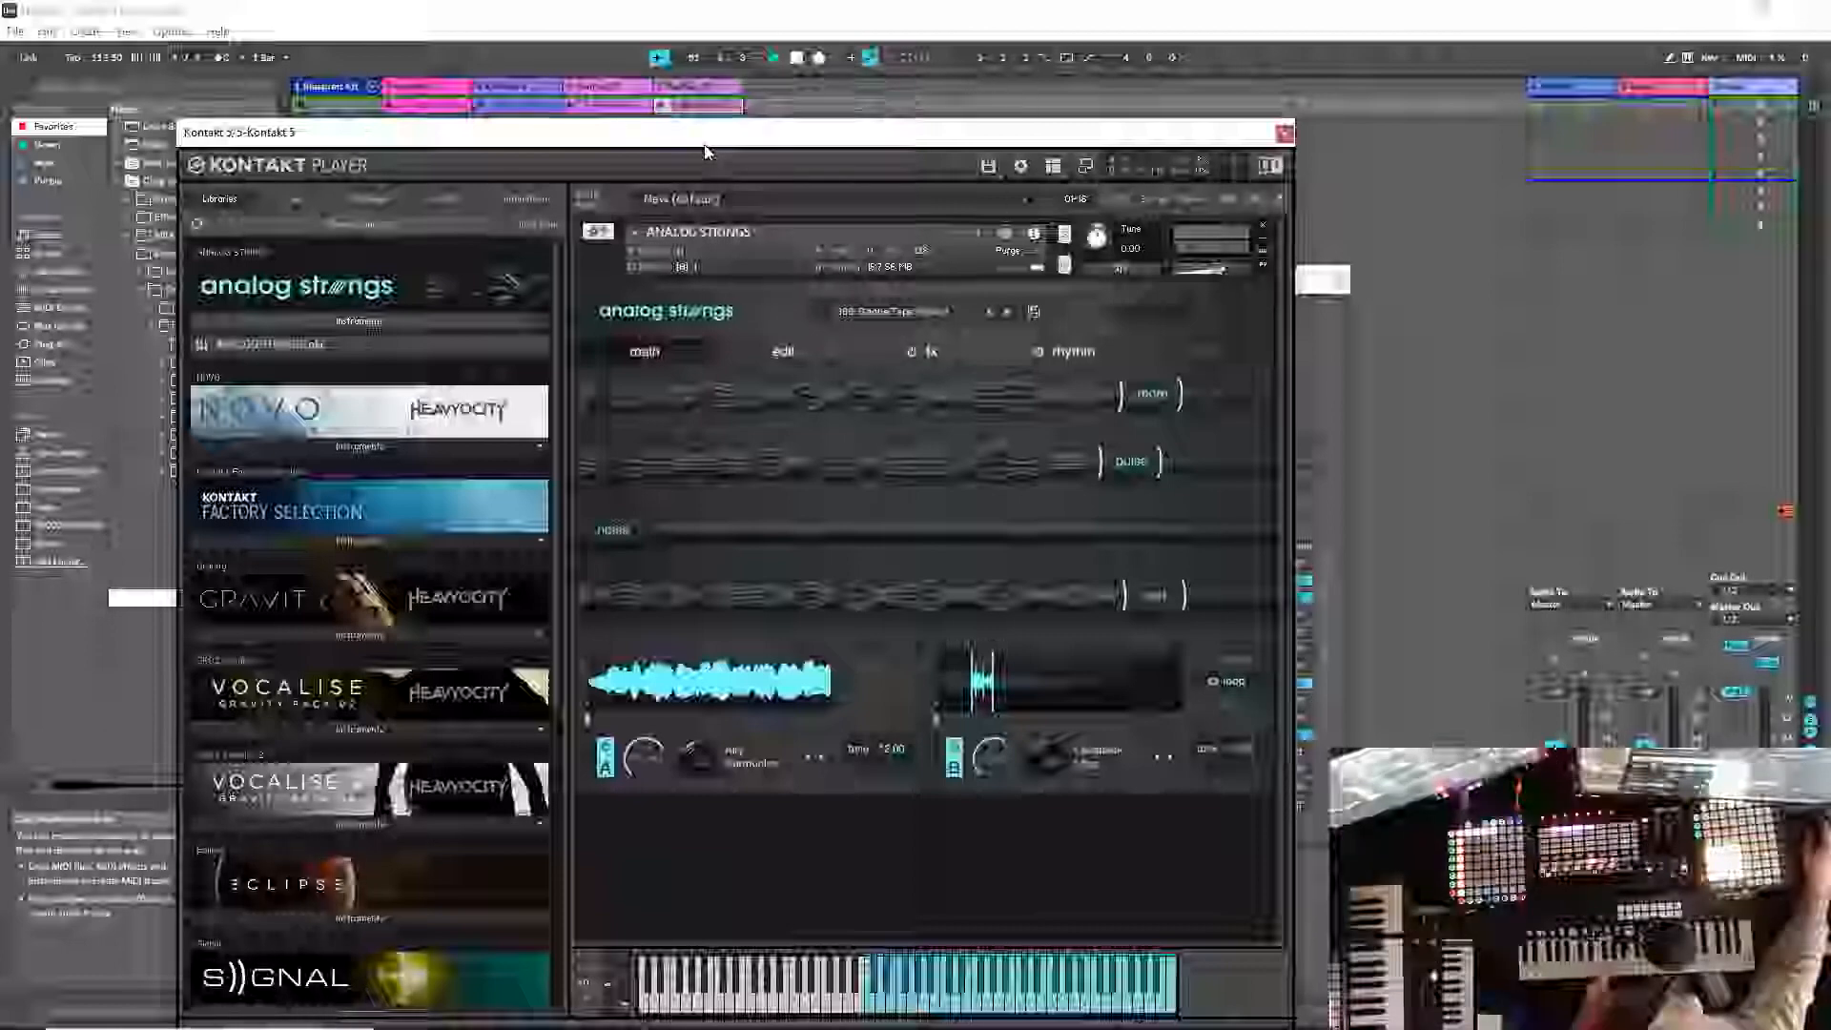
scroll(546, 854, down, 5)
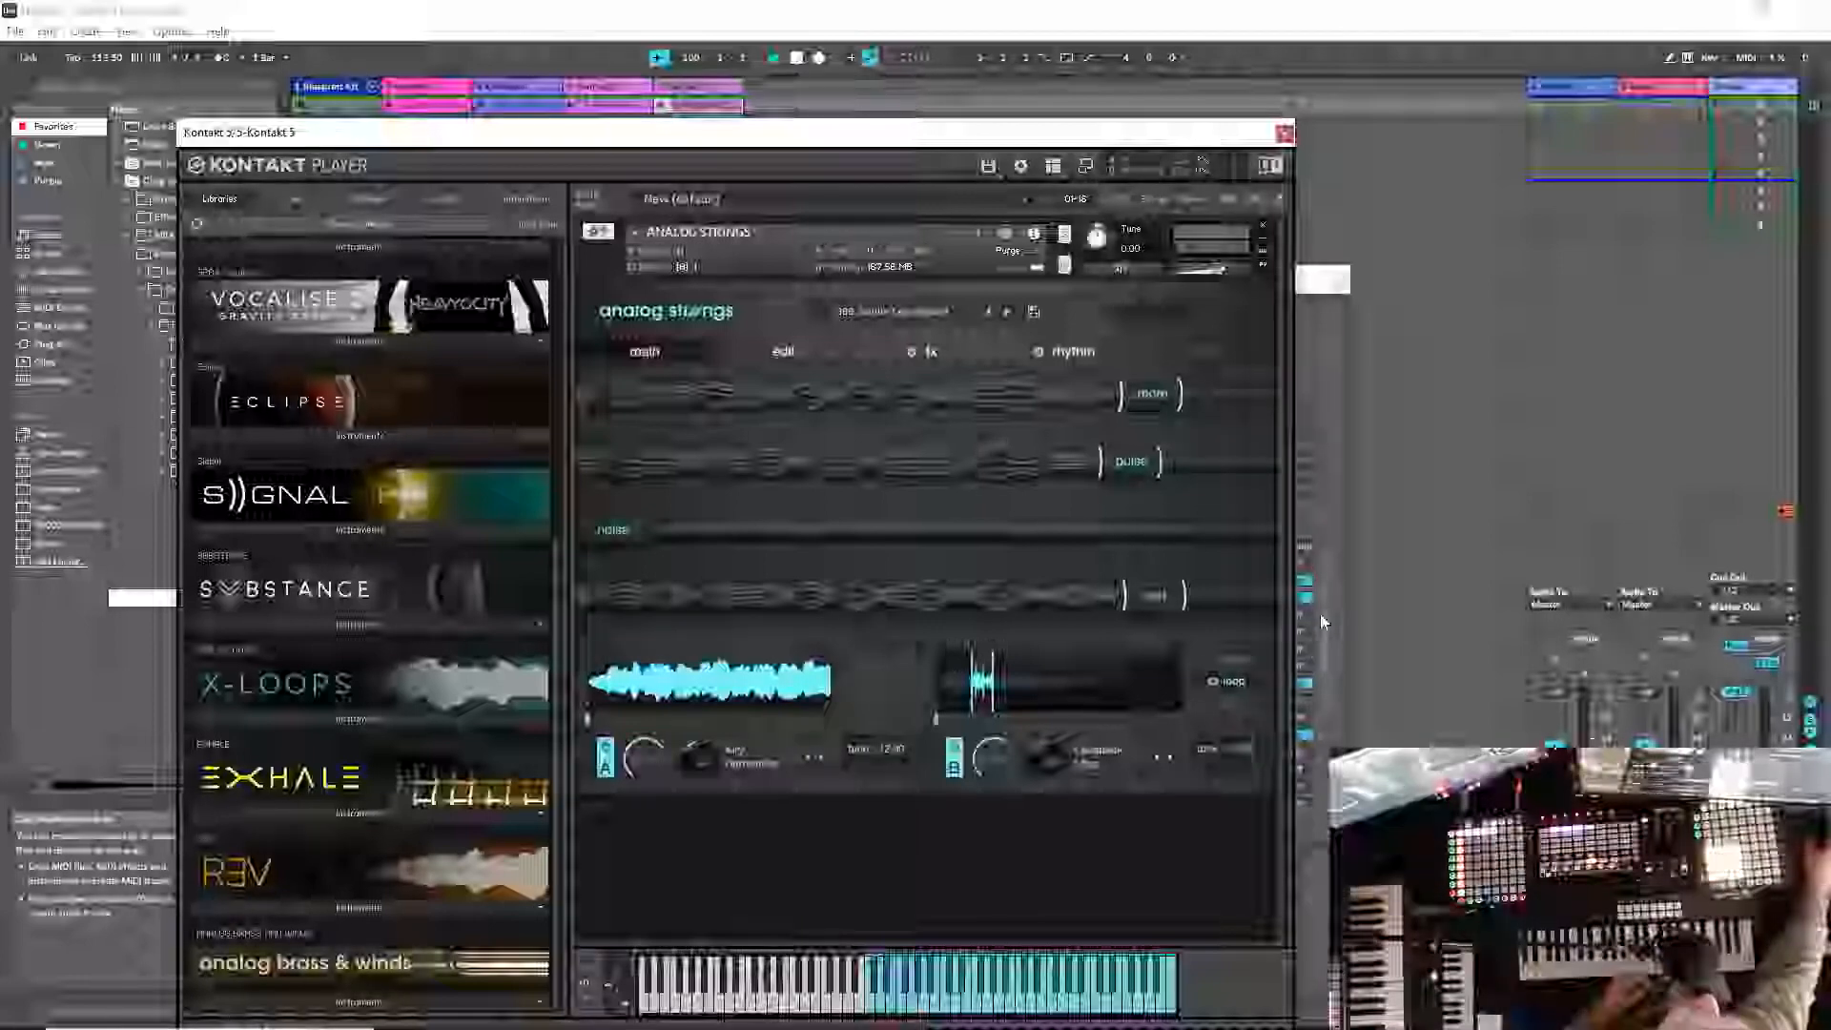
click(897, 311)
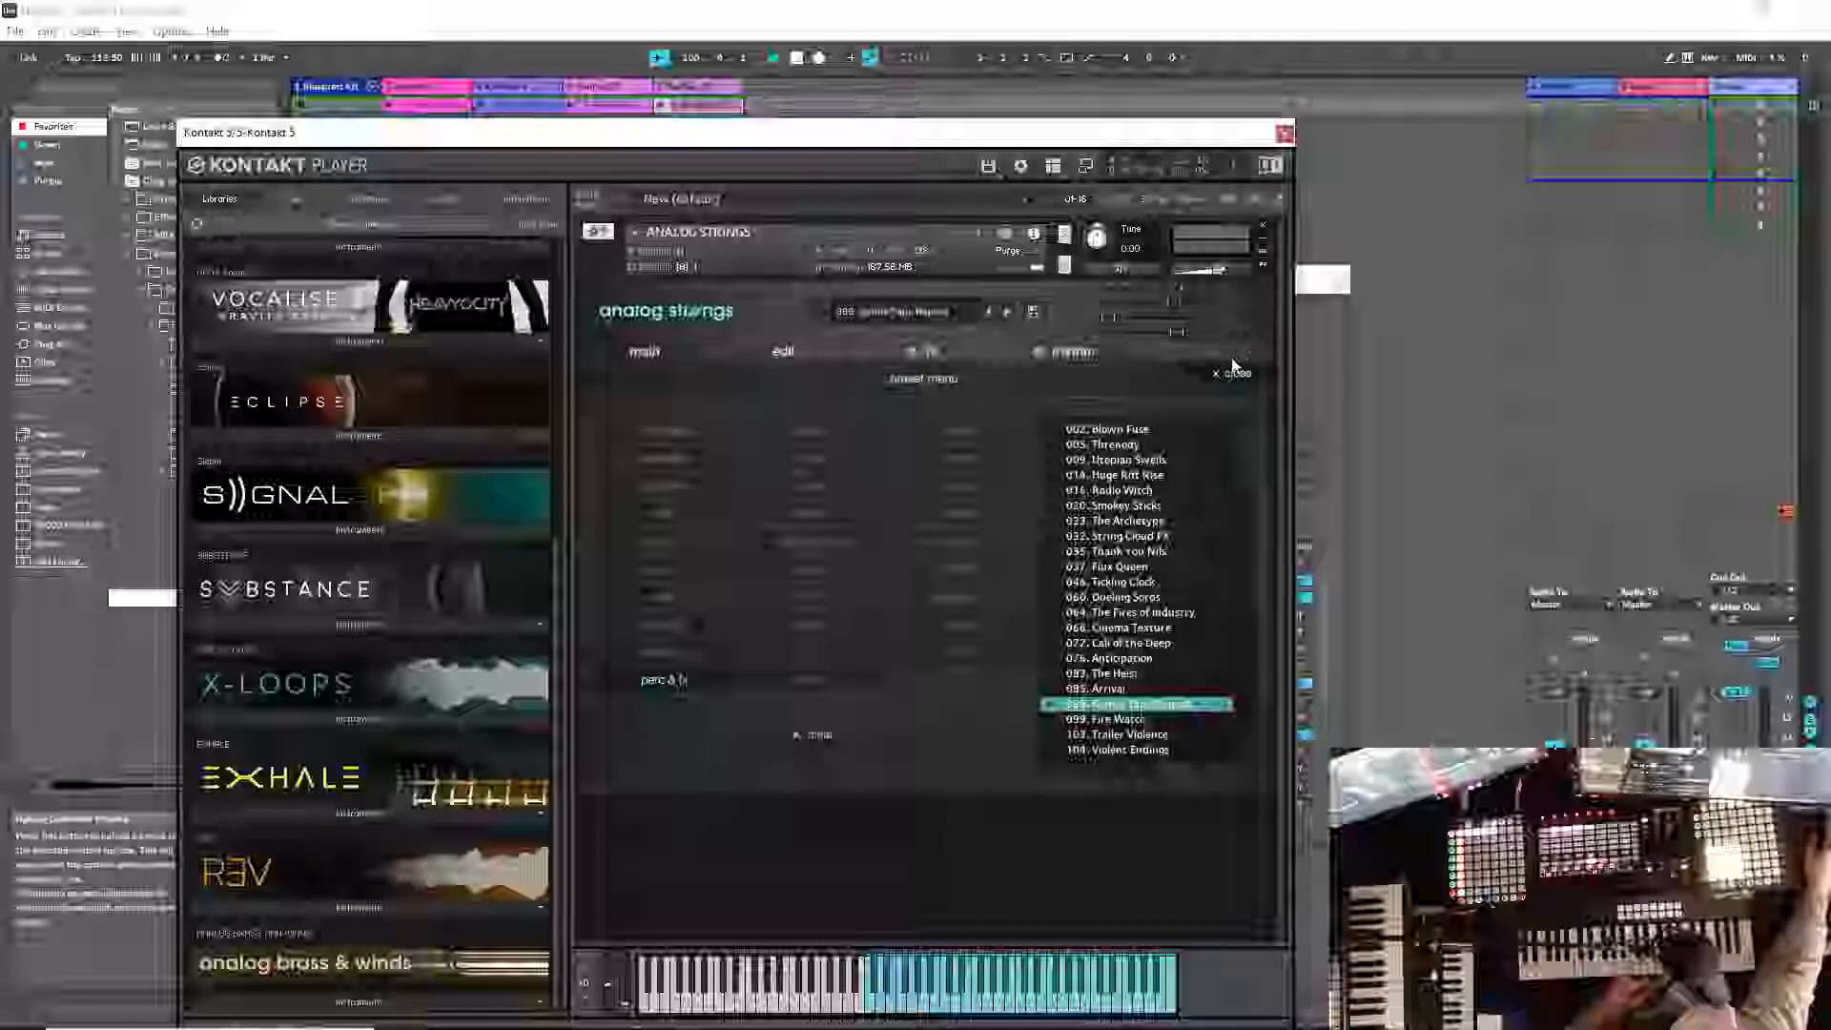
click(1104, 353)
click(1158, 352)
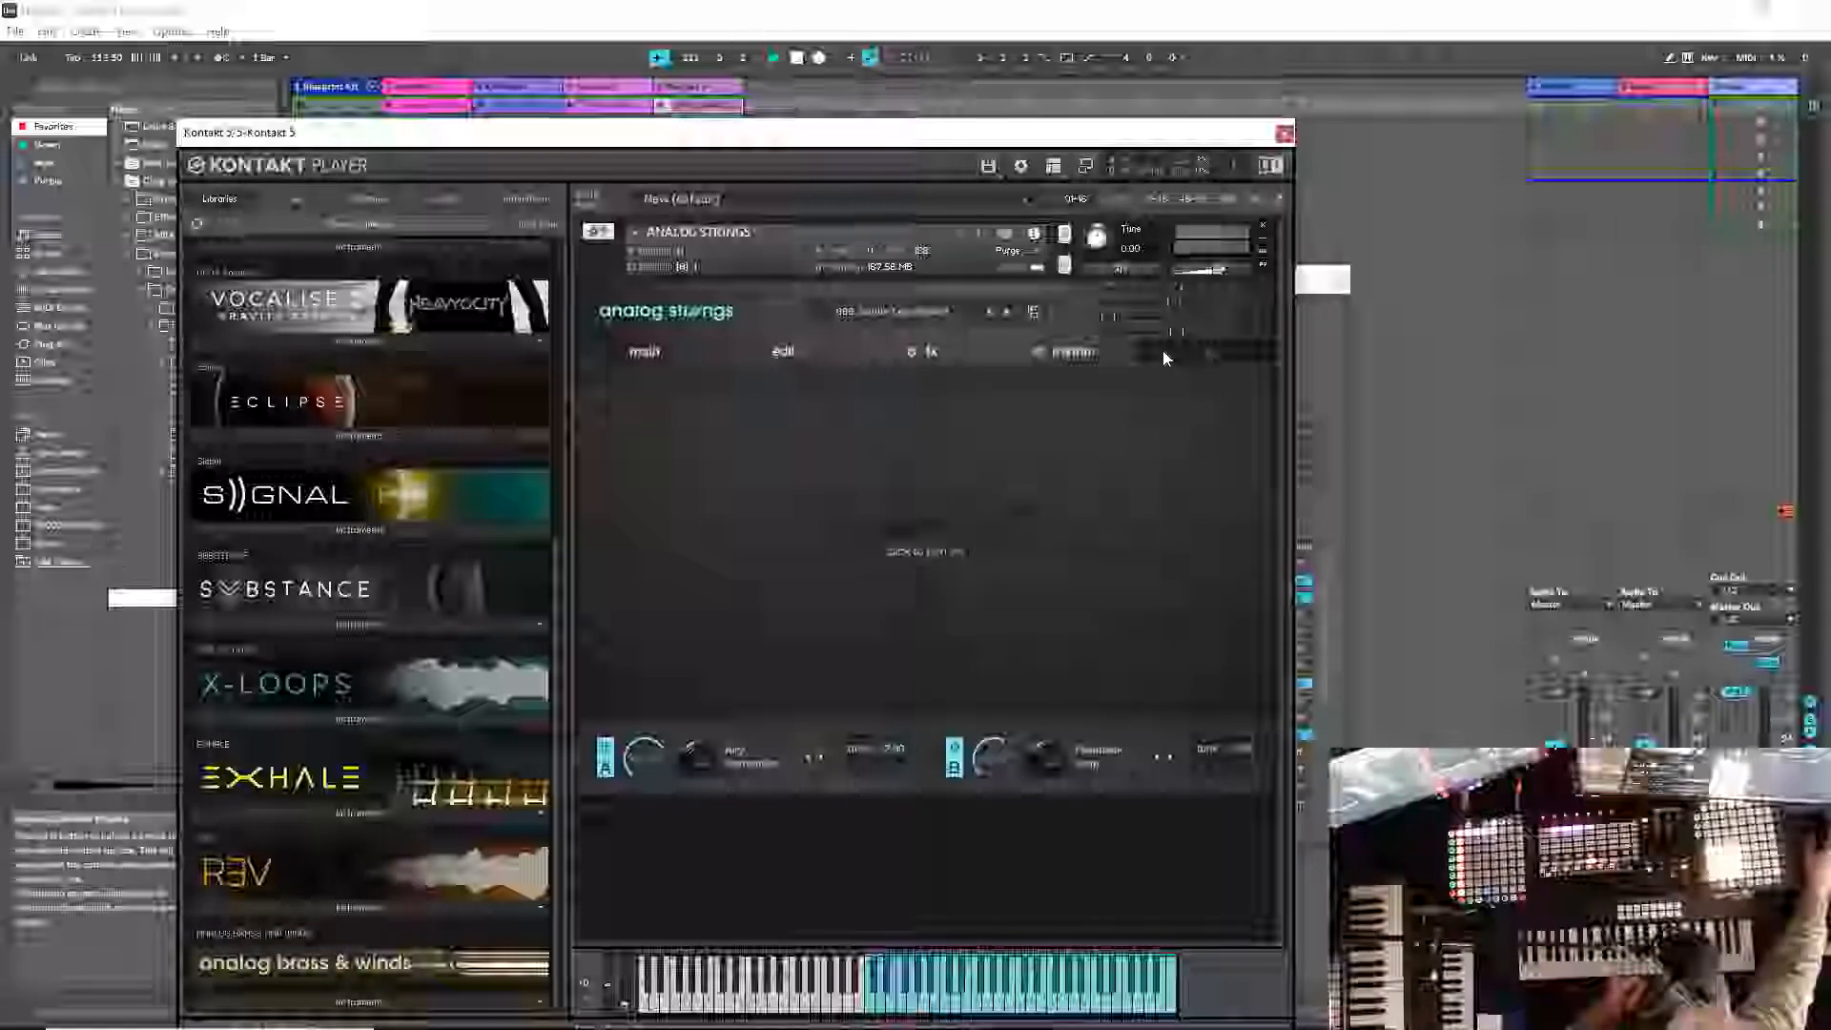
Step: Clear the perc & fx filter from the Analog Strings presets and load preset 000. Init
click(938, 321)
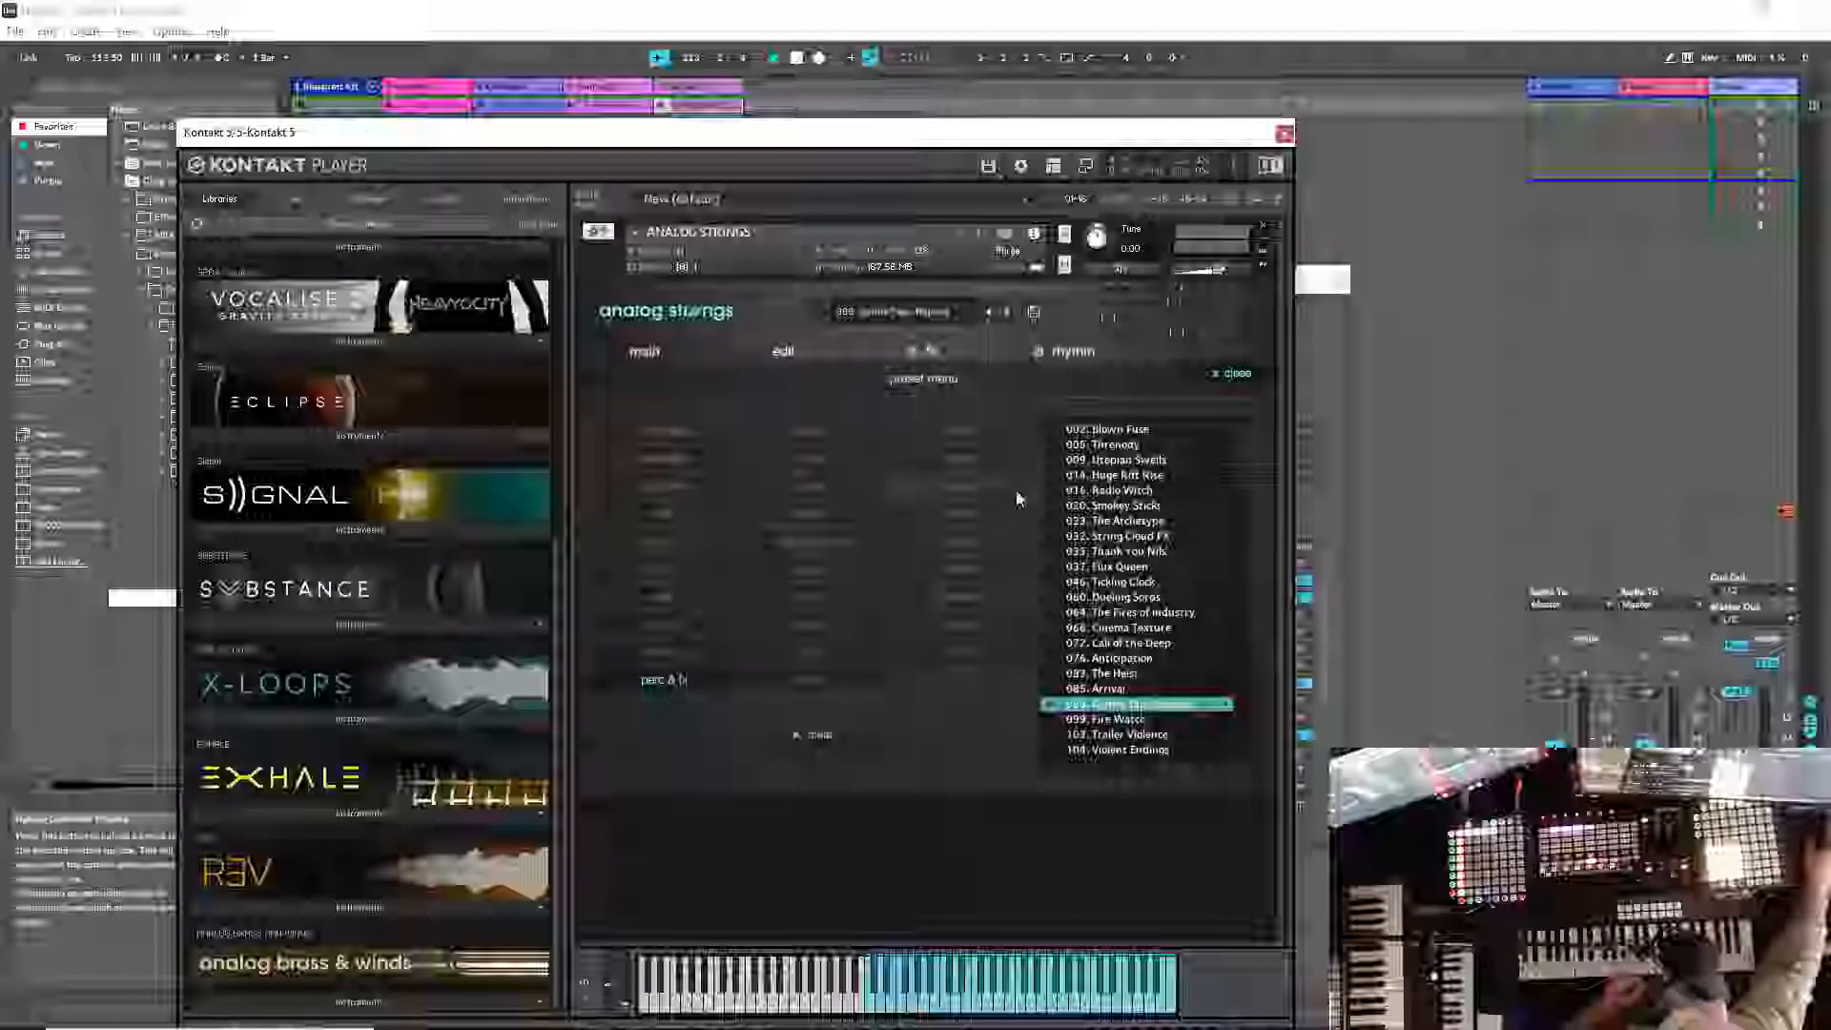
click(666, 687)
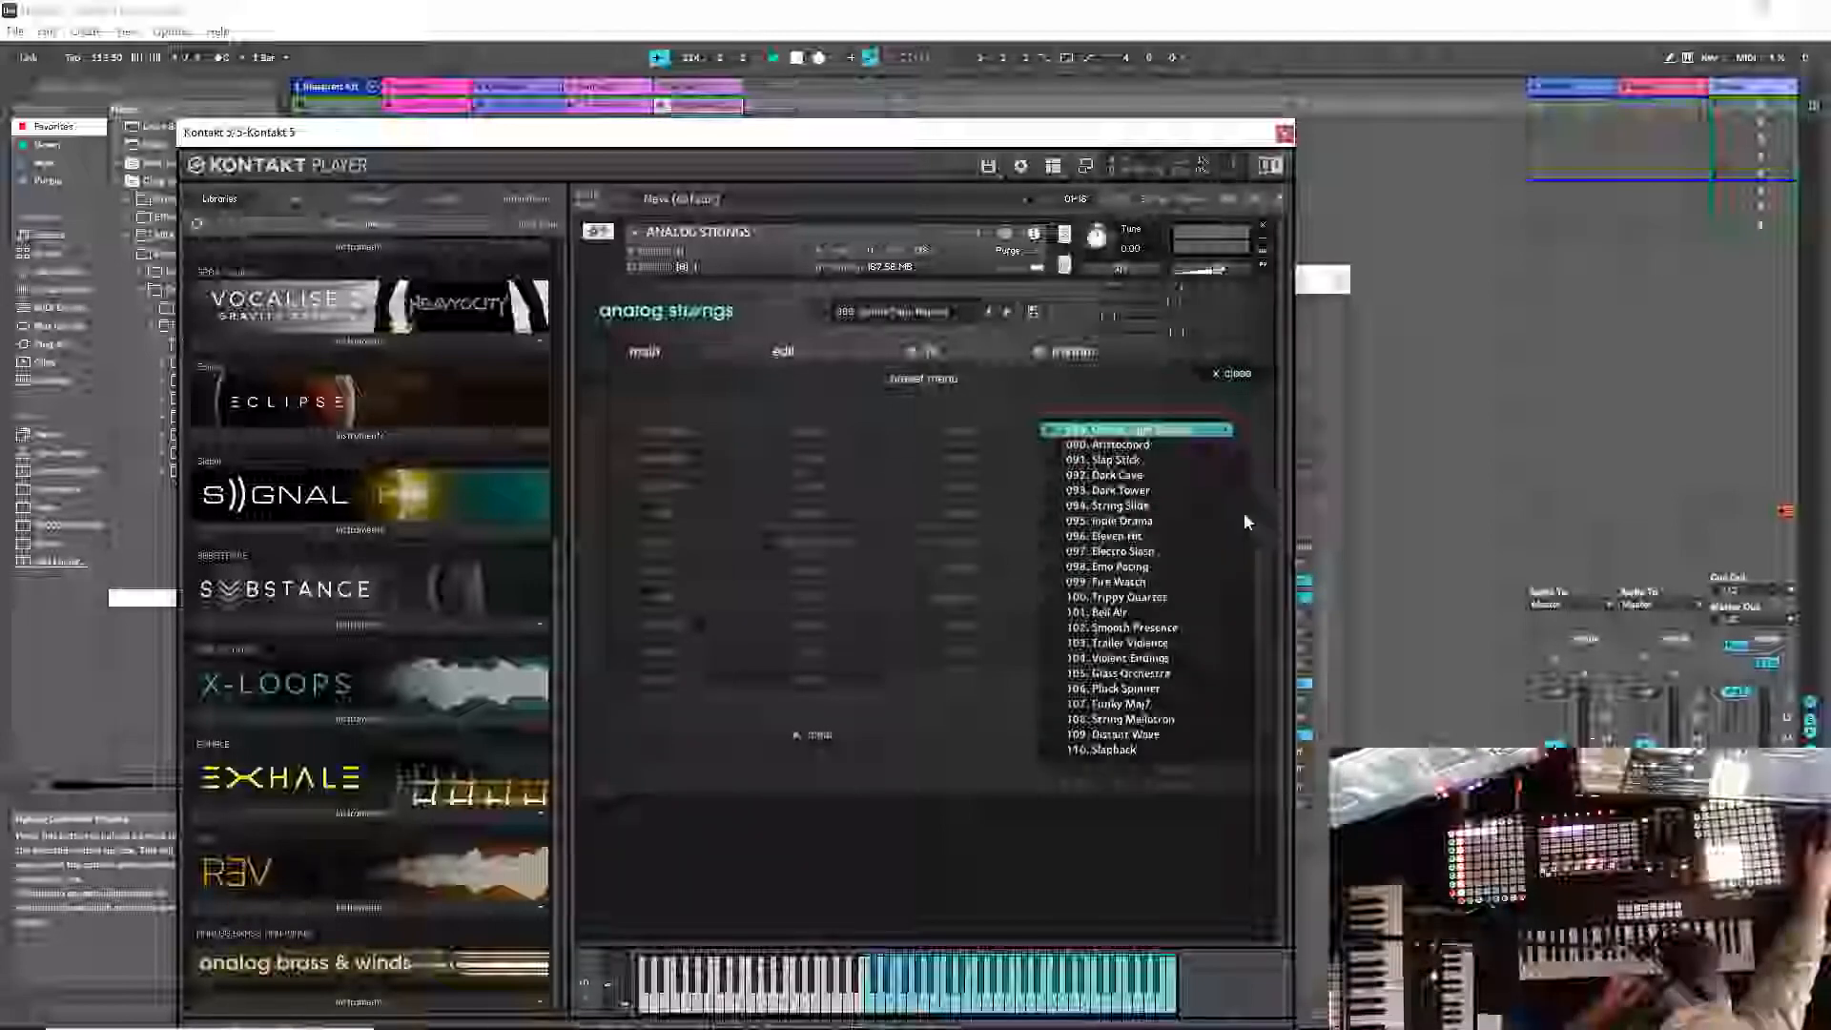
drag(1243, 513, 1247, 437)
click(1097, 429)
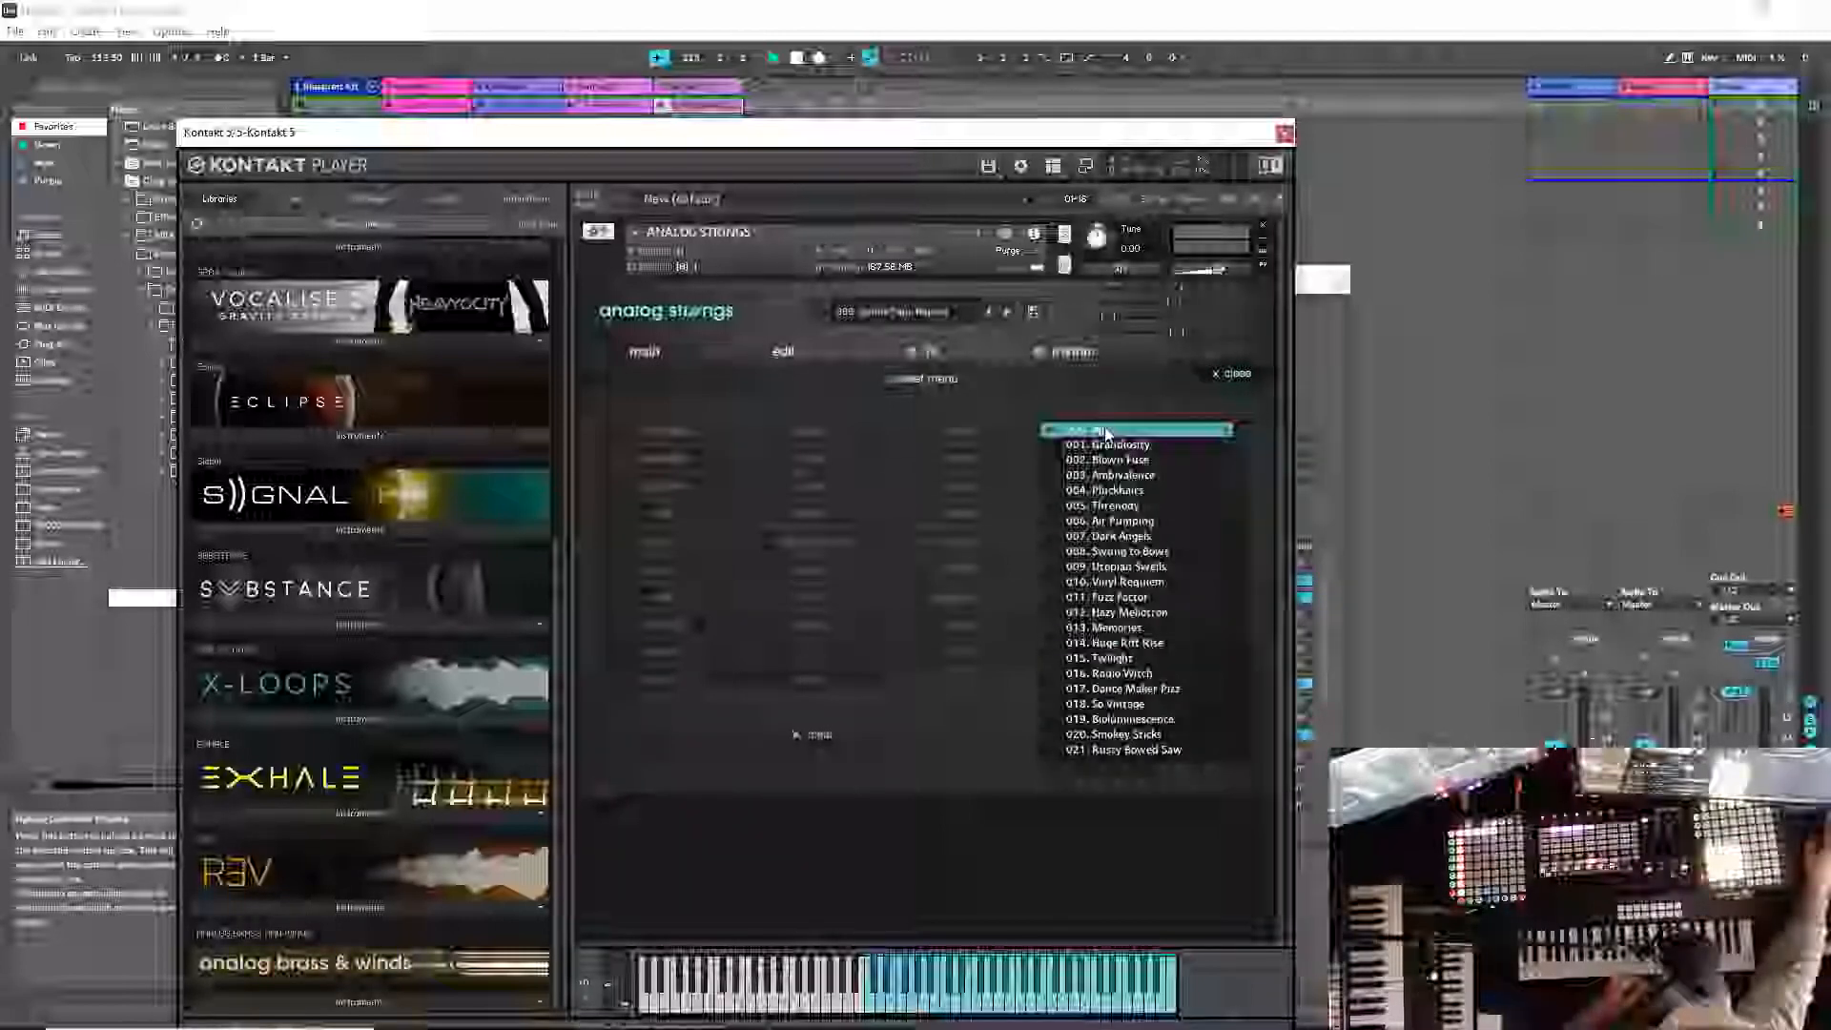
click(1224, 375)
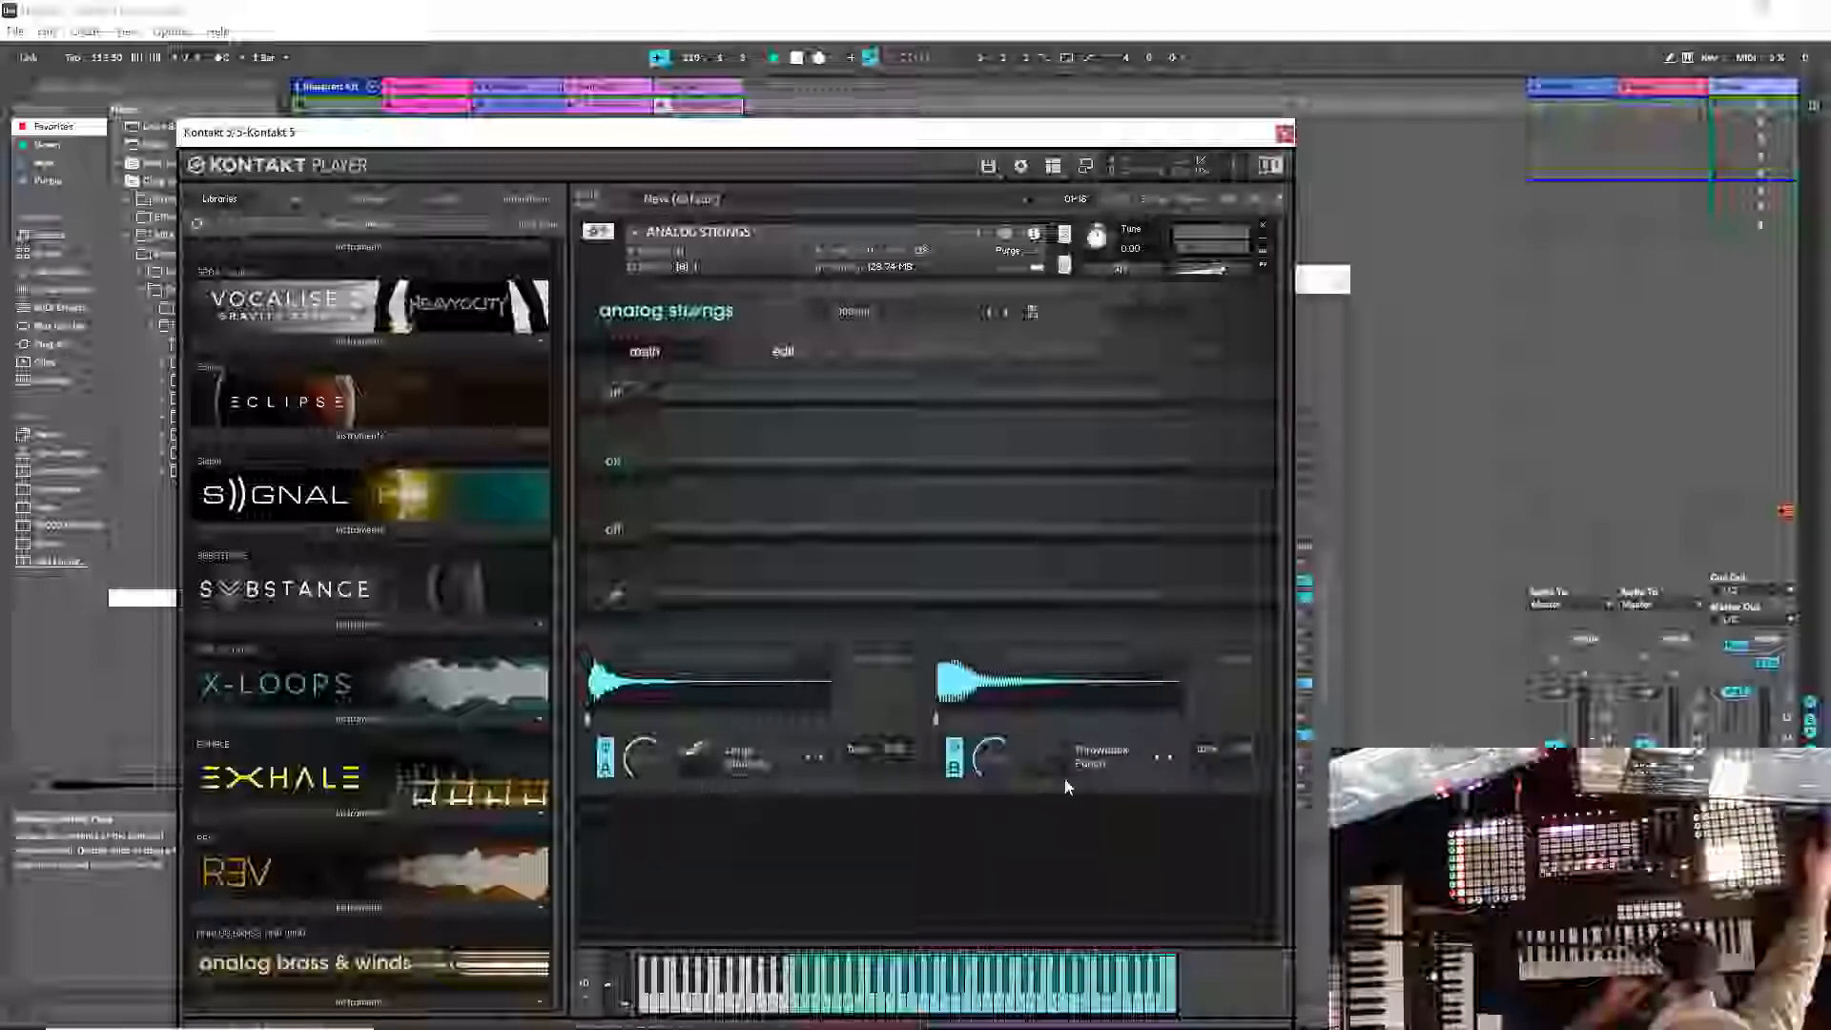
Step: Switch off layer B and open the source menu for layer A
click(955, 760)
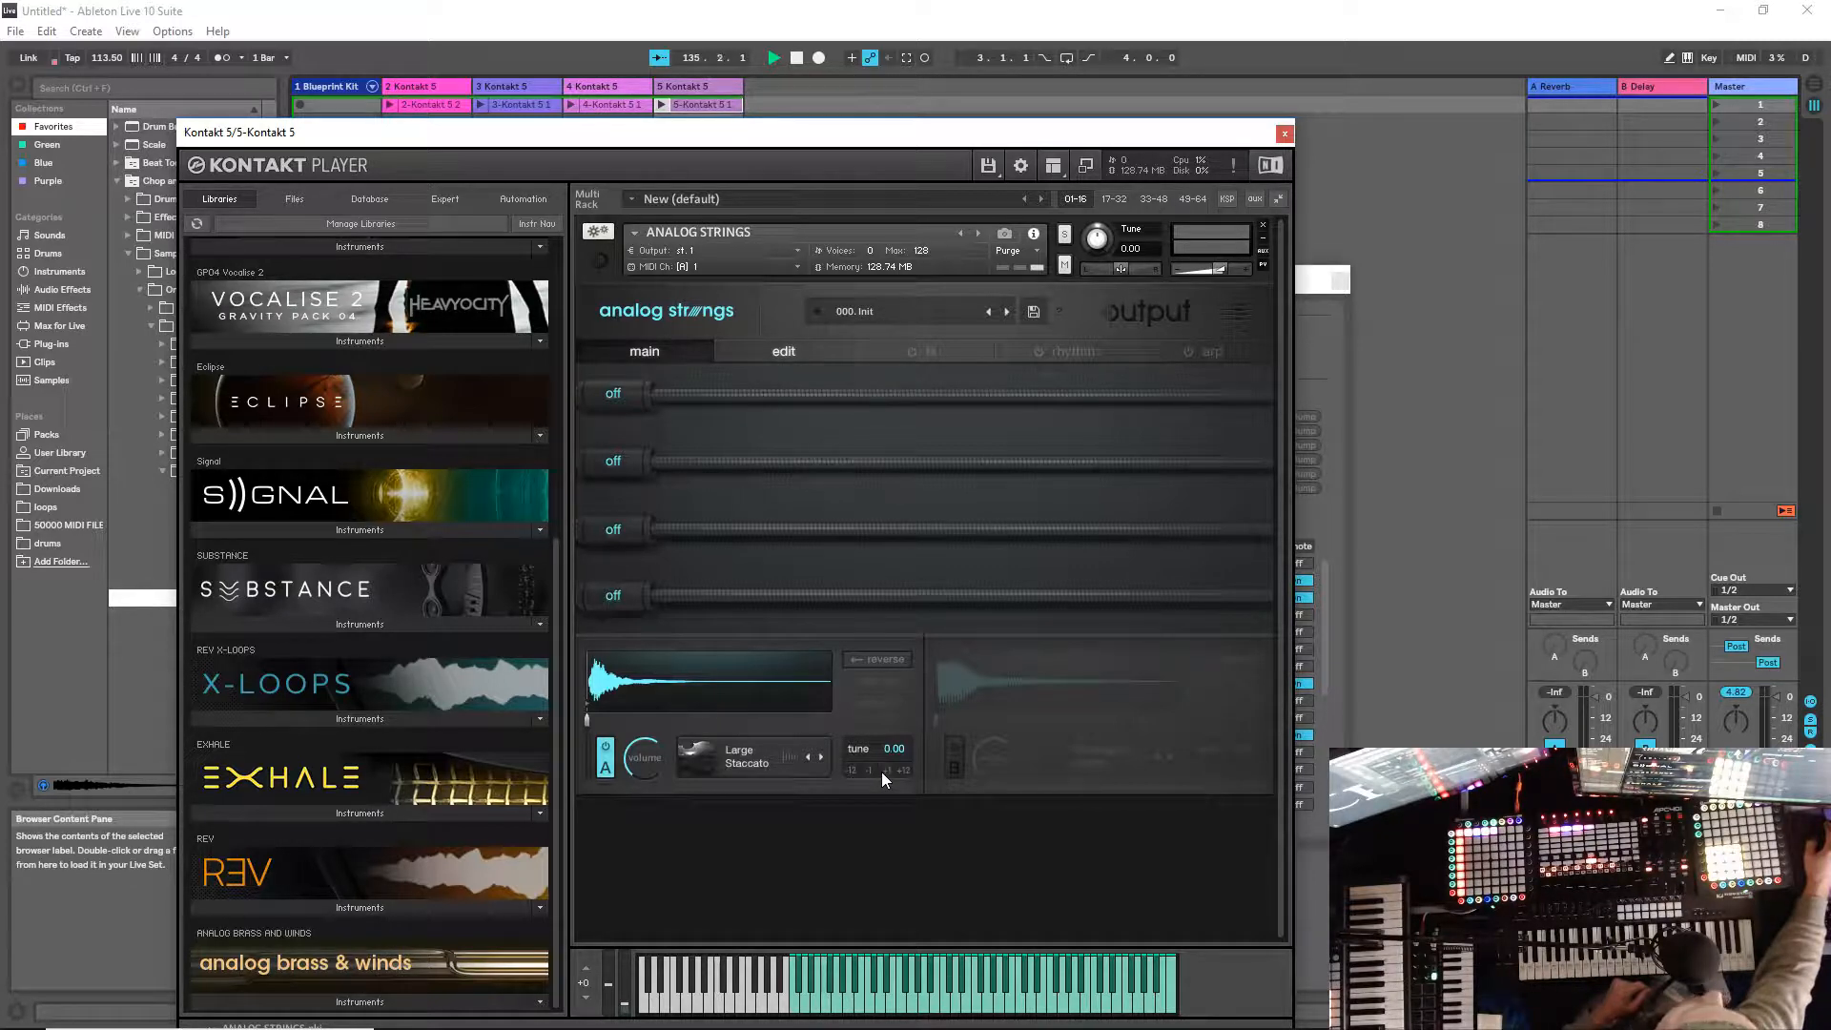
click(741, 763)
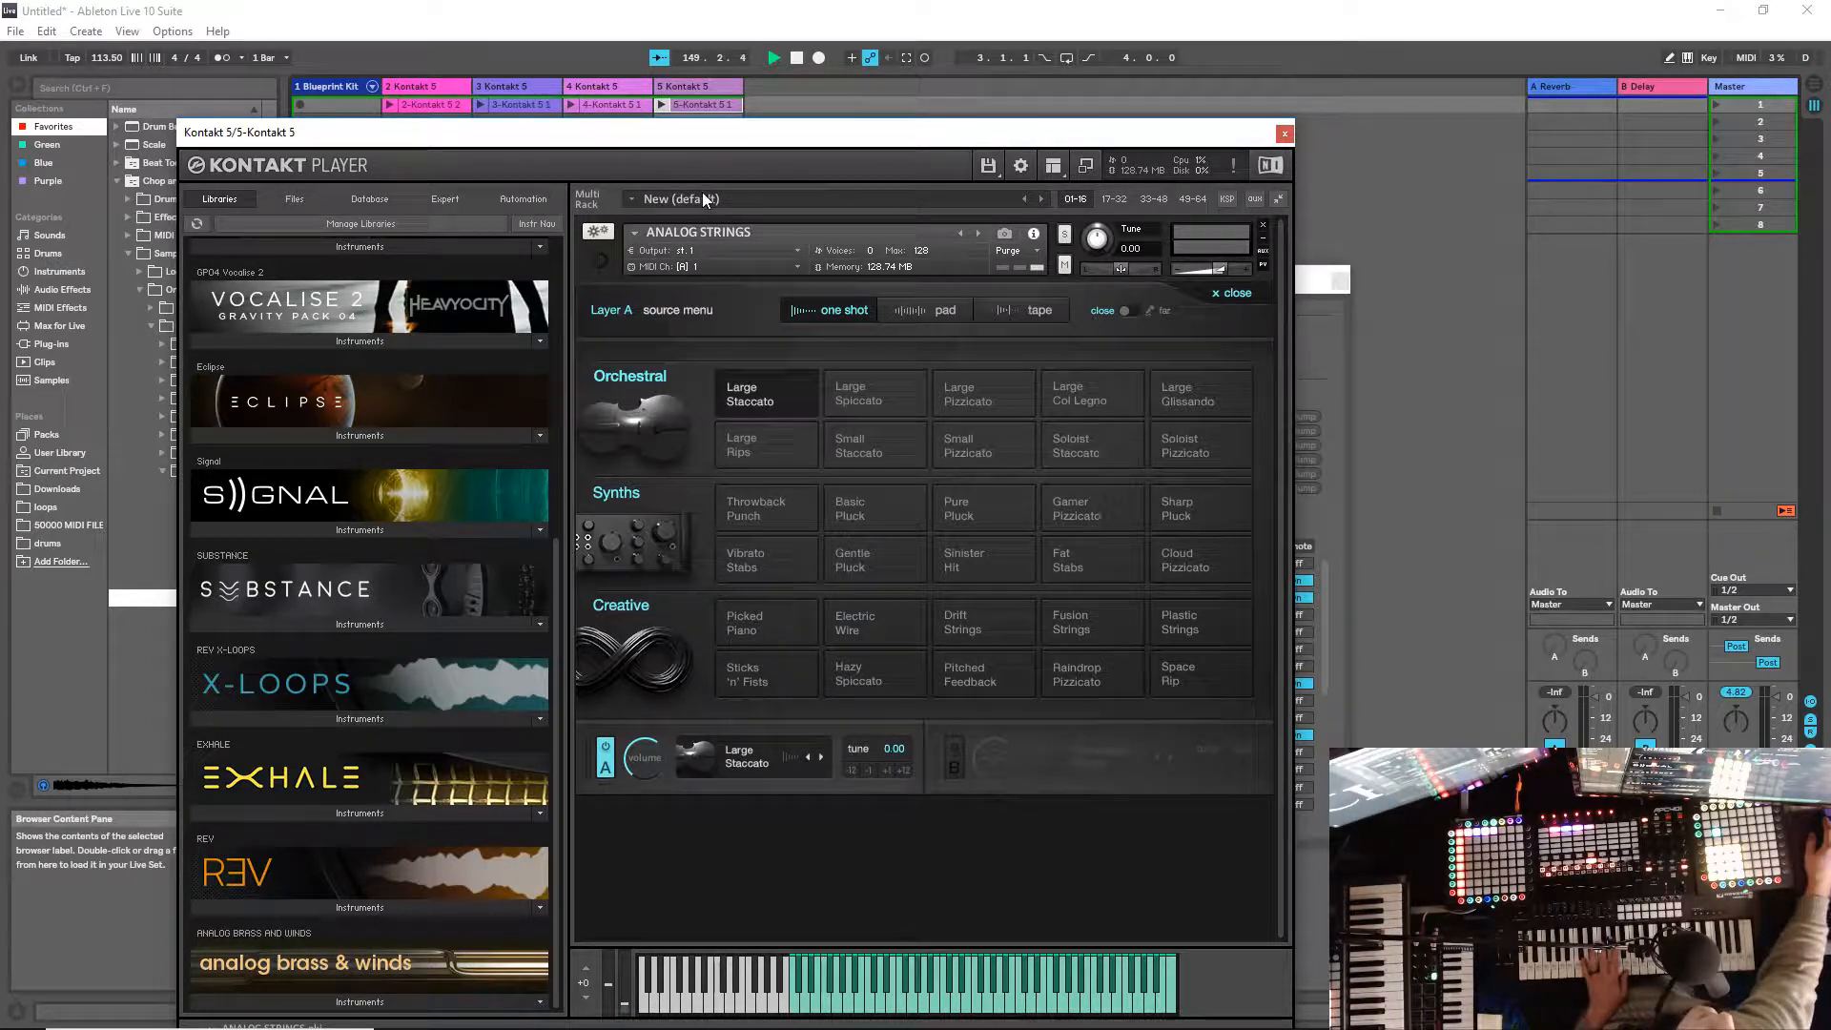
Step: Arm track 5 for playing, uncovering the mixer and then returning the Kontakt window over it
drag(699, 136, 1400, 124)
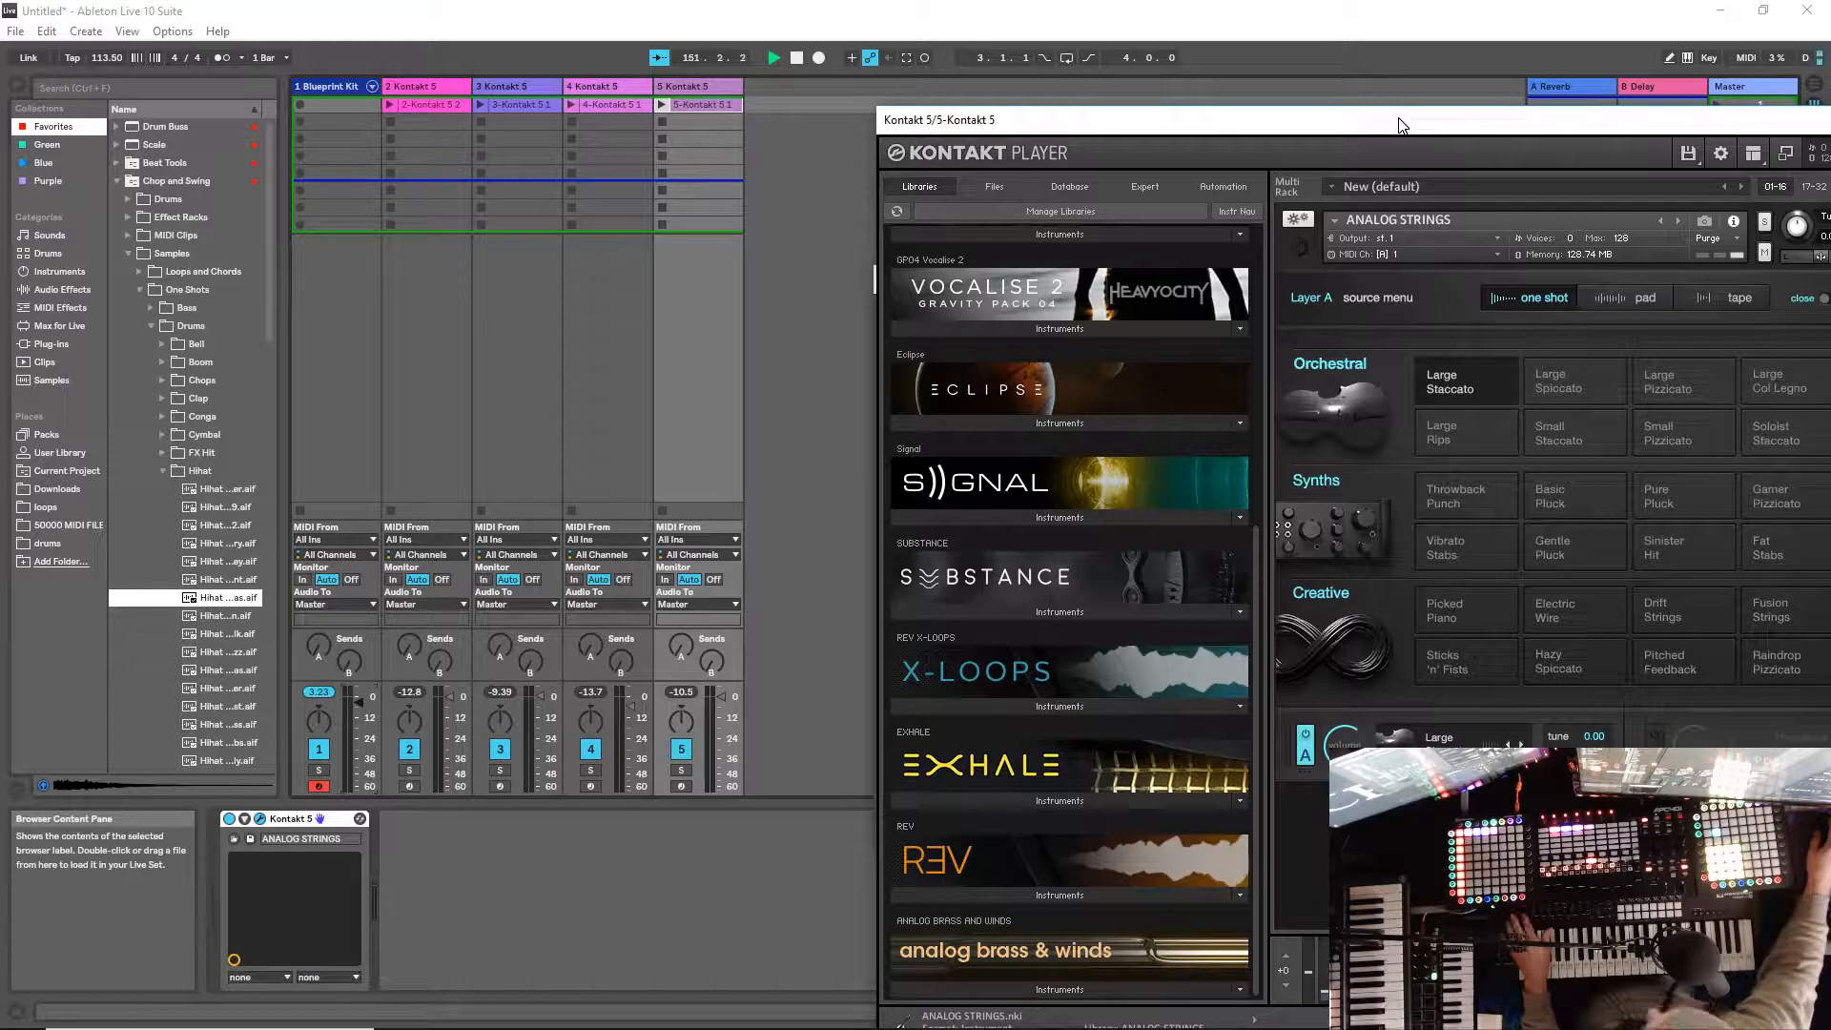
drag(1400, 125, 1397, 125)
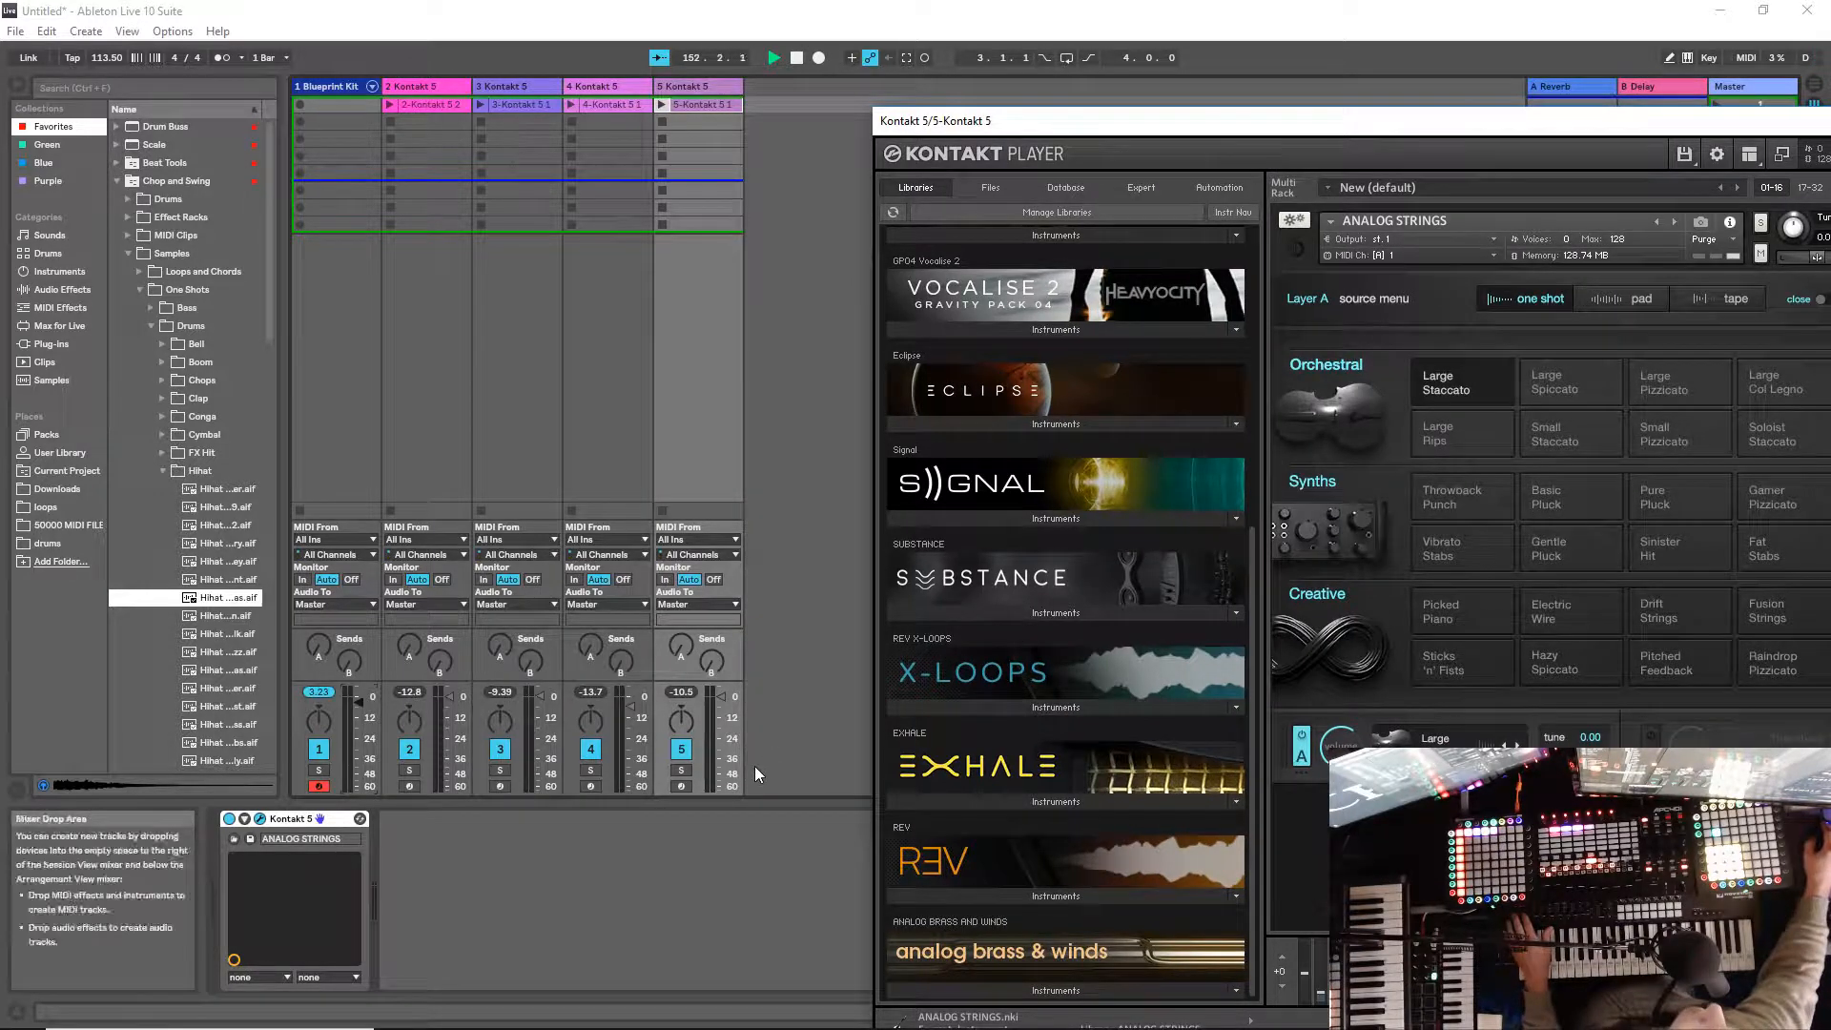
click(681, 787)
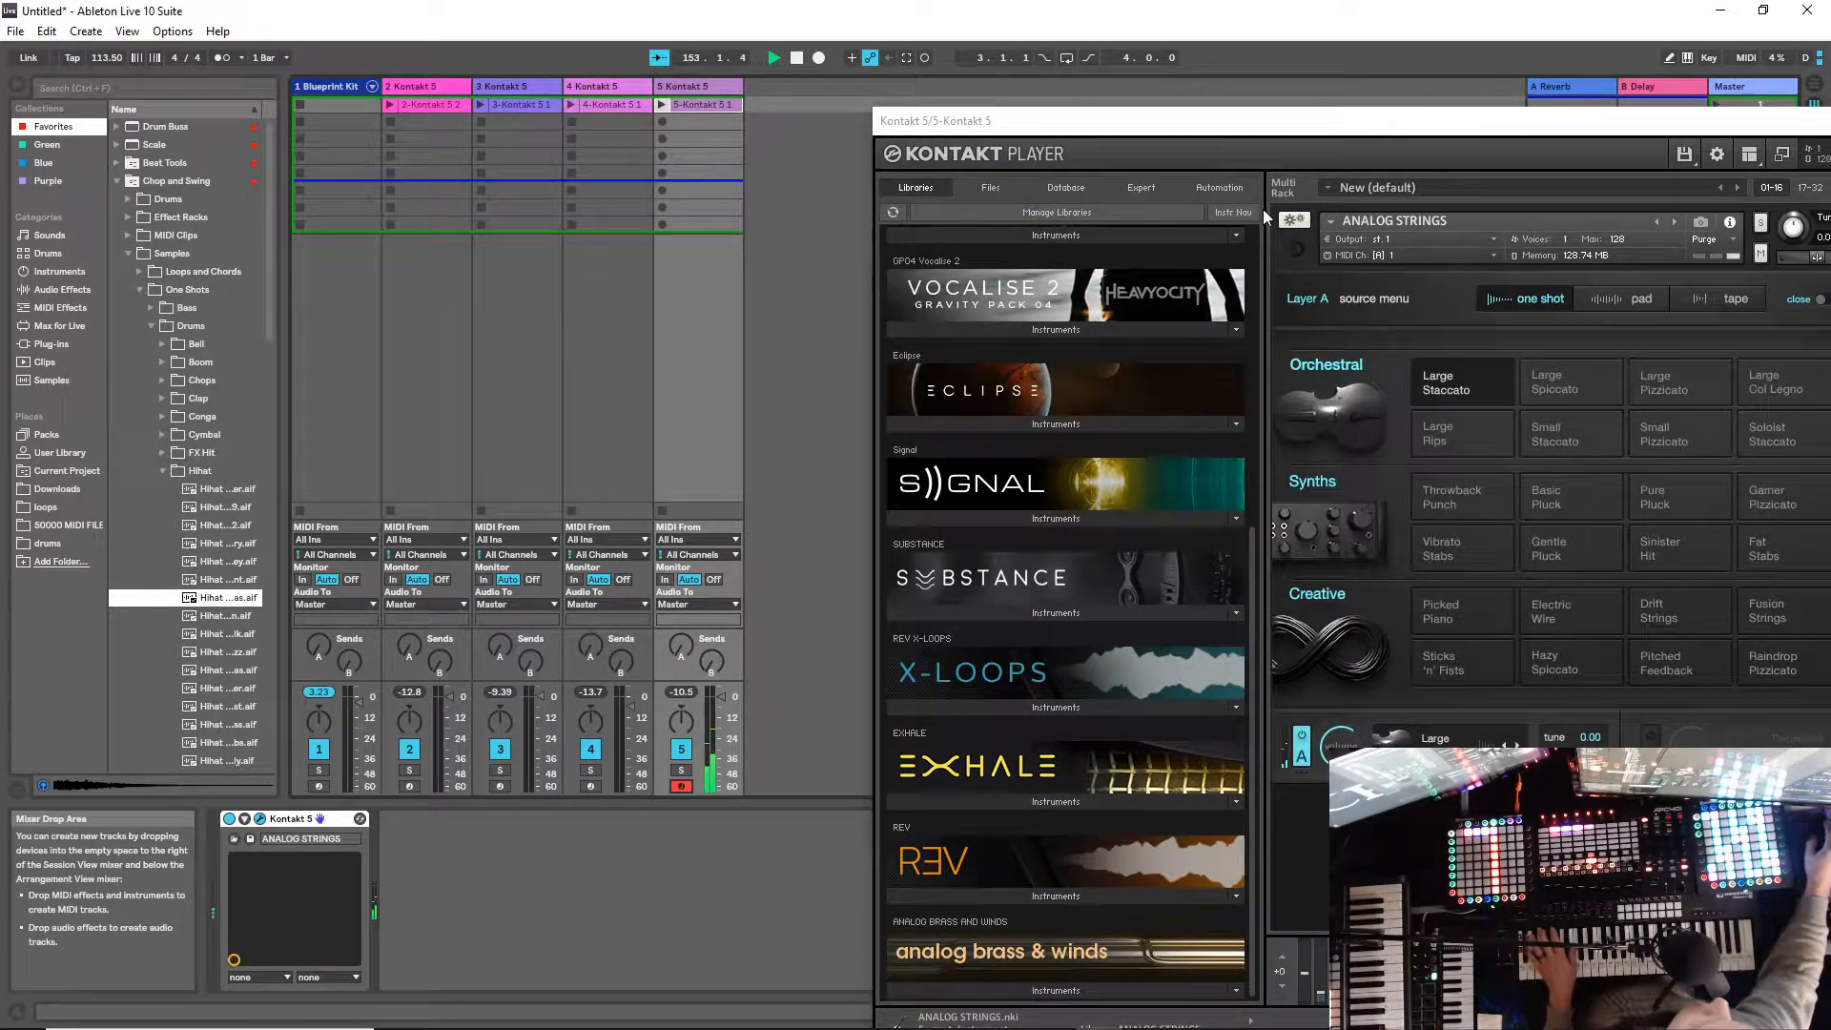
drag(1302, 123, 610, 110)
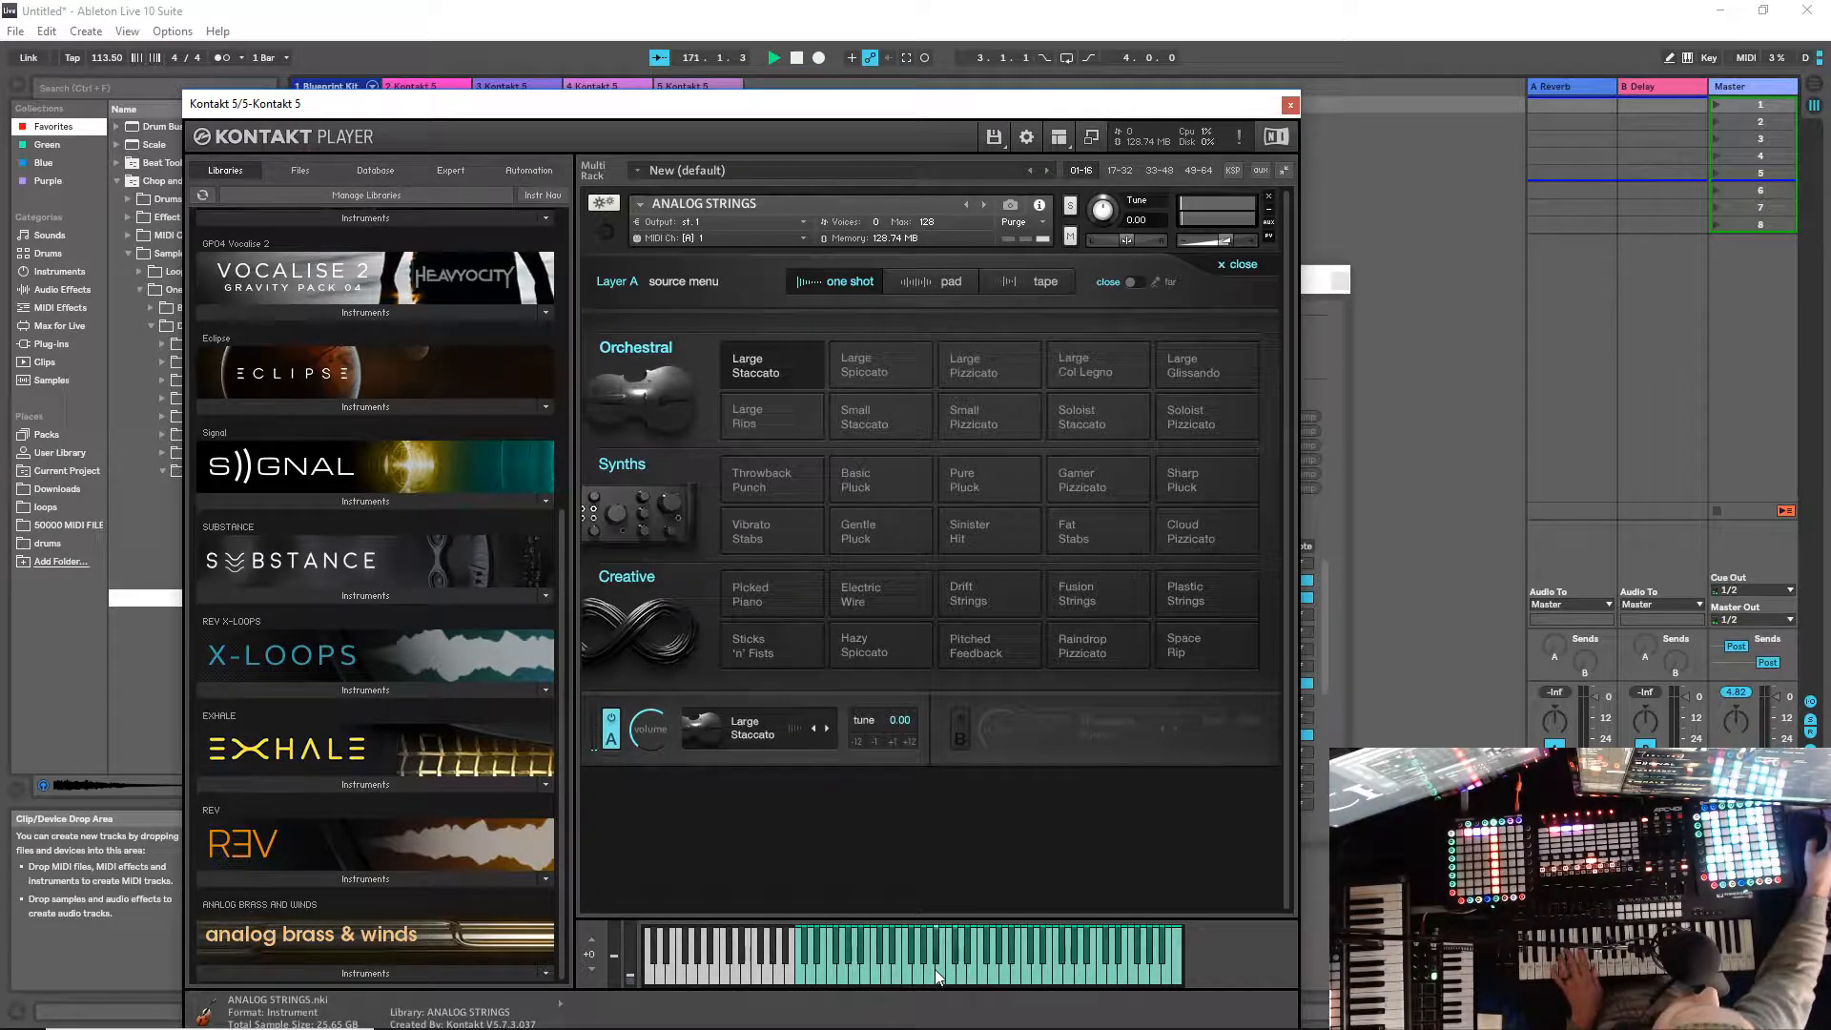
Step: Audition Large Spiccato and Large Pizzicato as layer A's source, comparing the close and far microphone positions
click(890, 379)
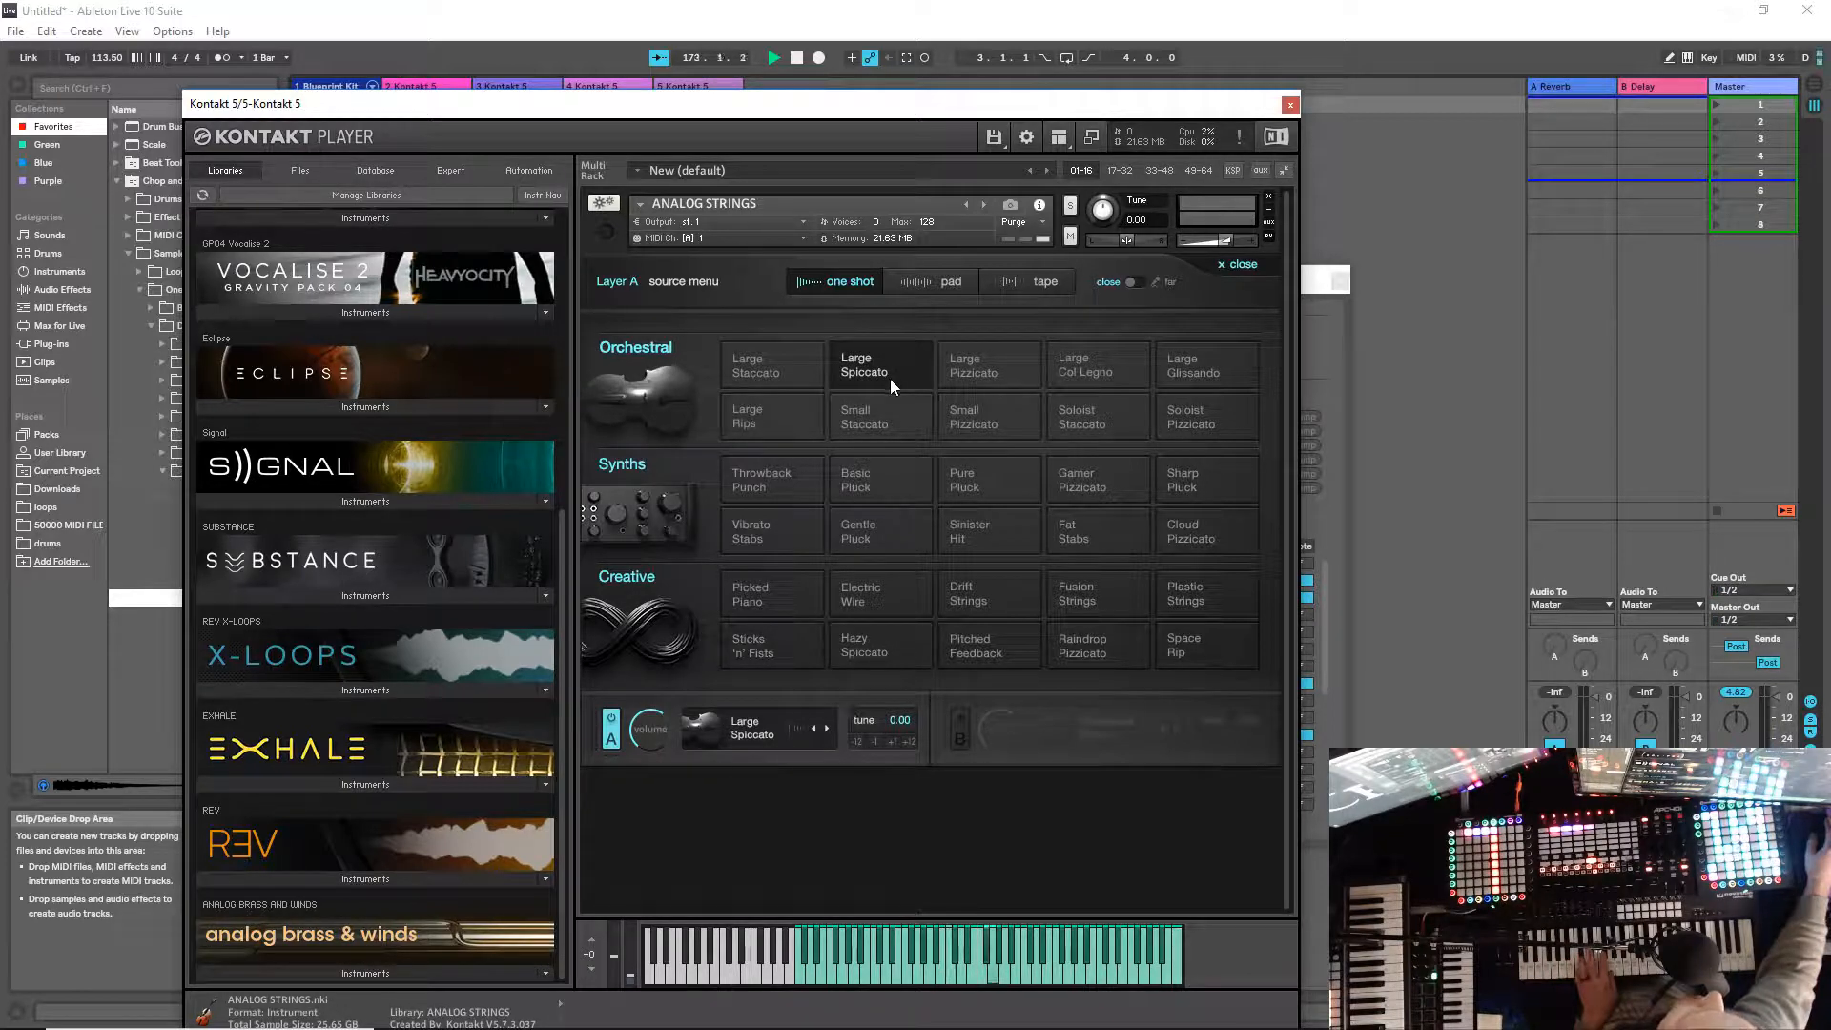
click(1132, 282)
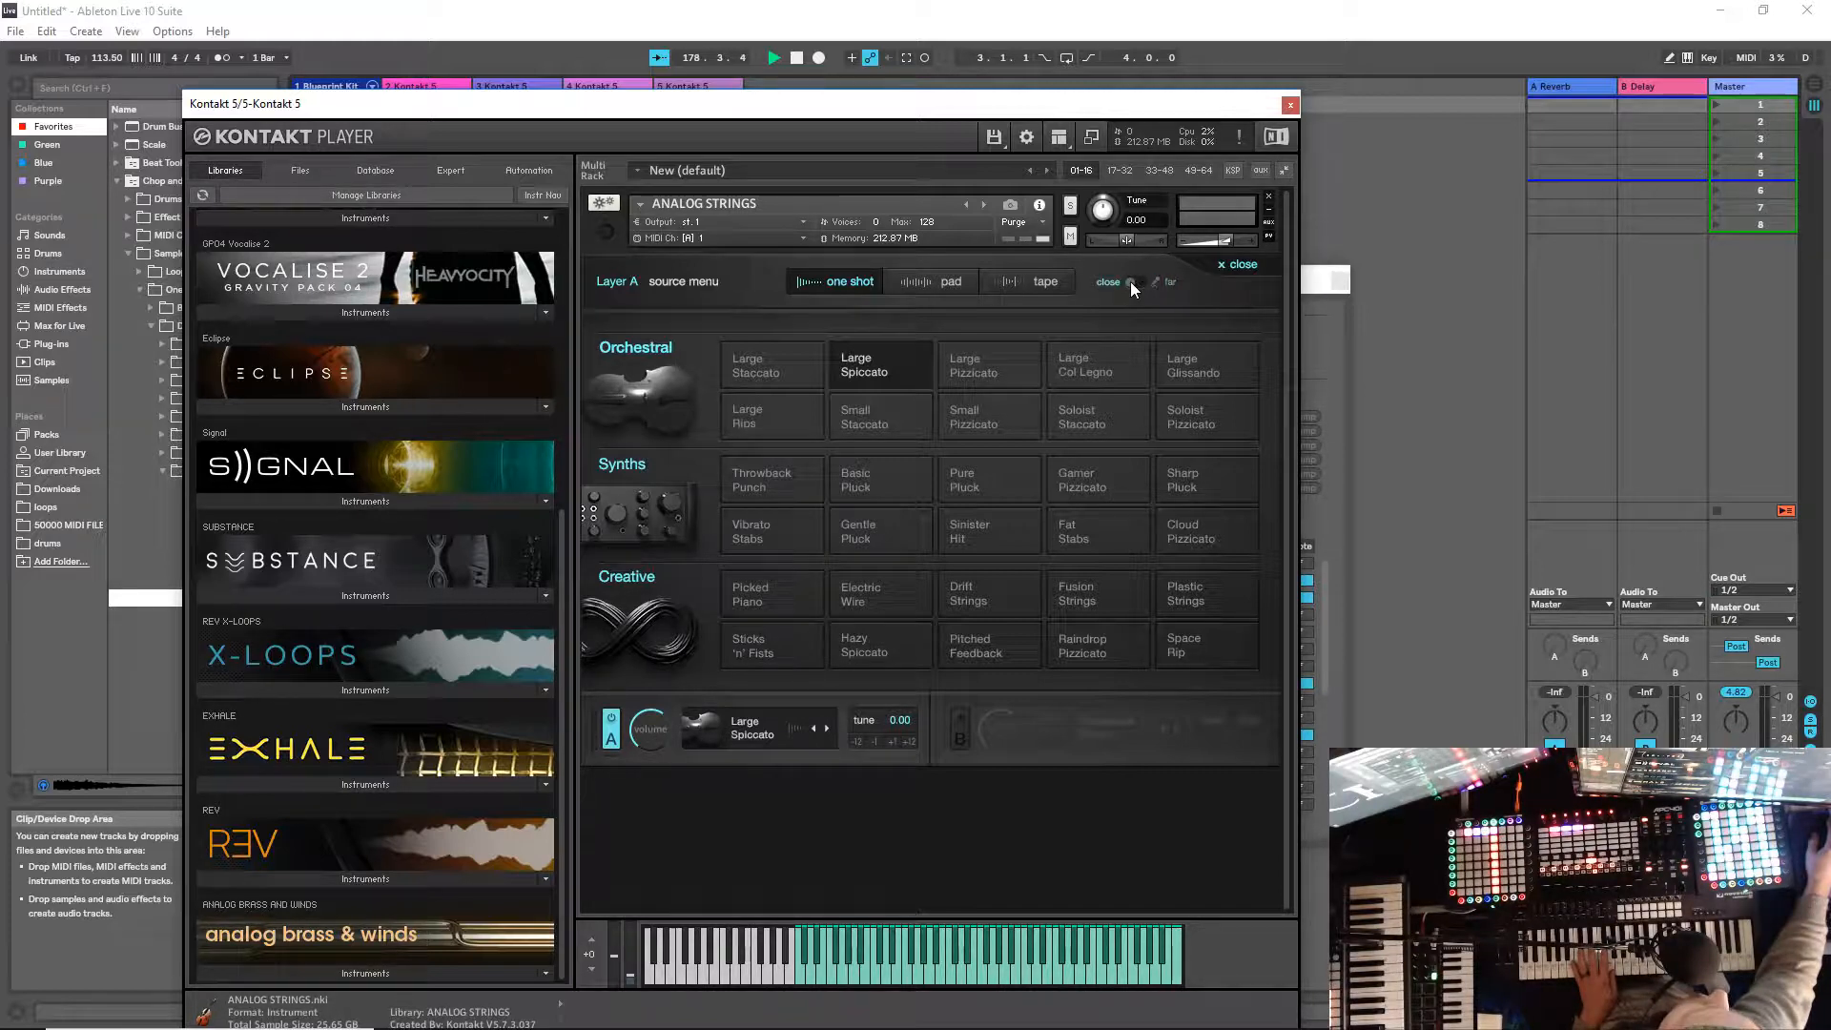
click(1130, 282)
click(1011, 368)
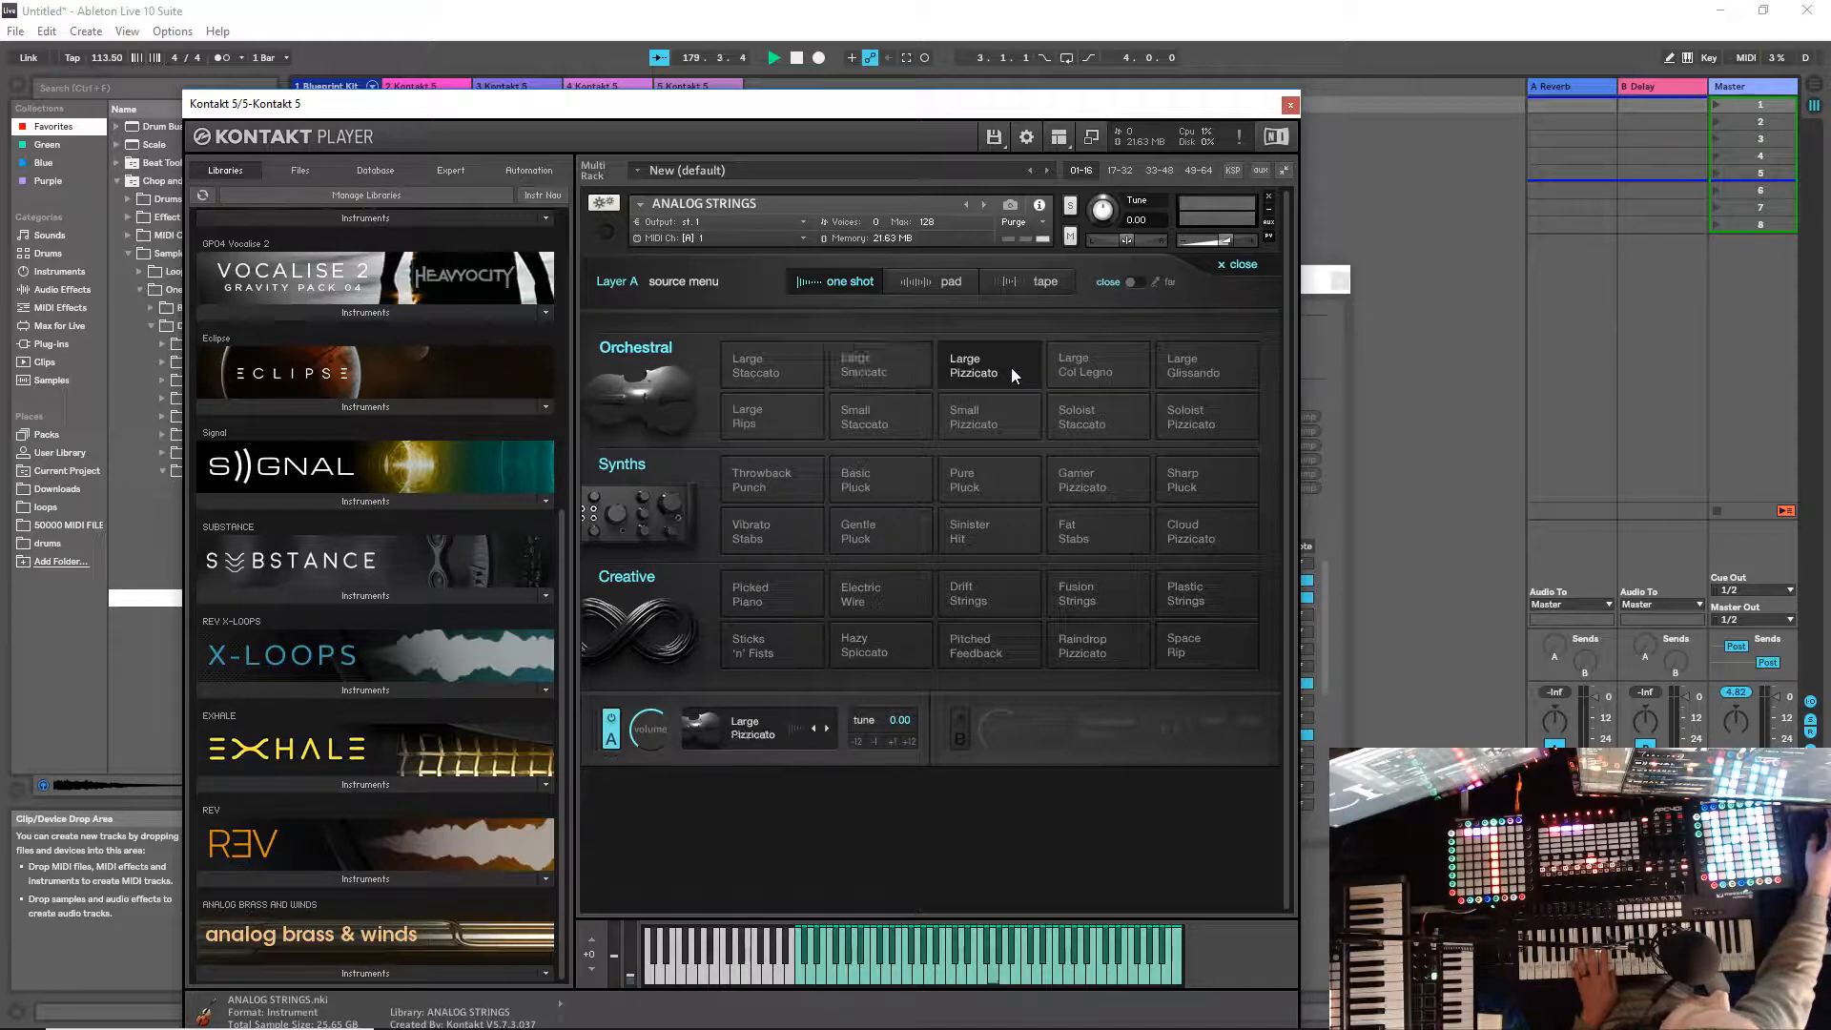
click(1132, 282)
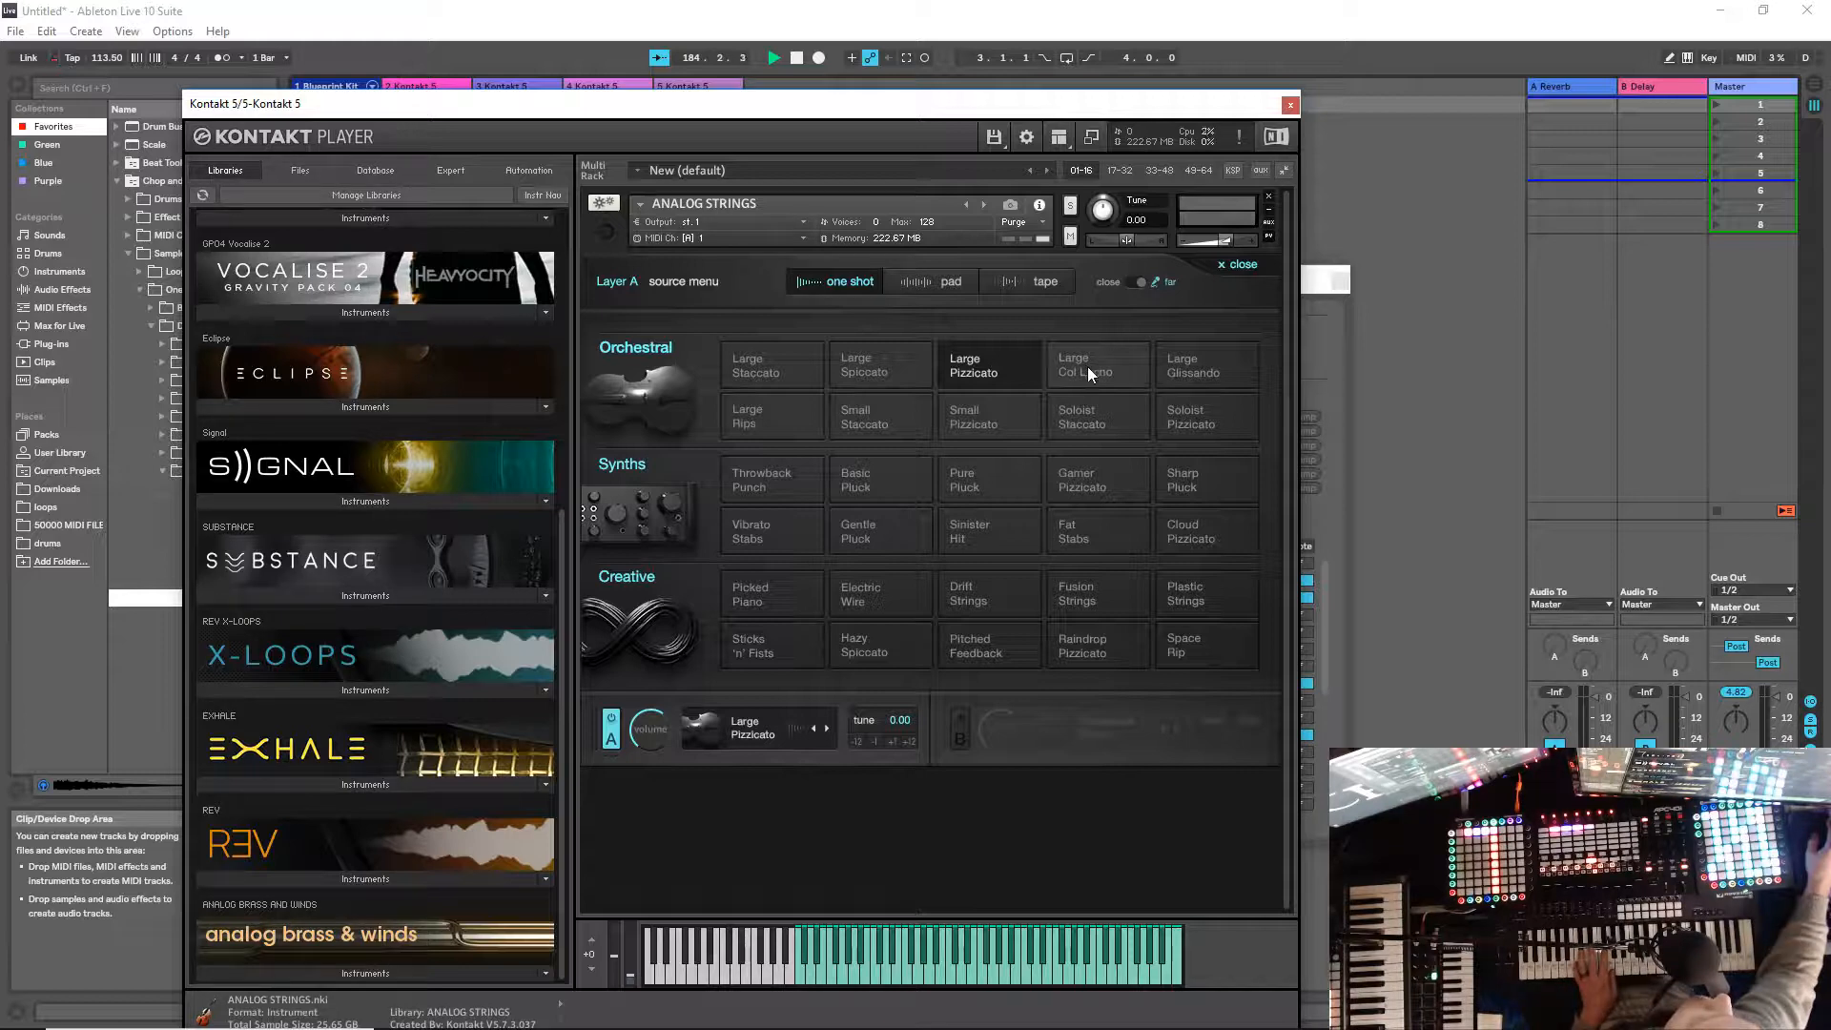
Step: Audition the orchestral one-shots Large Col Legno, Large Glissando, Soloist Pizzicato, Soloist Staccato, Small Pizzicato, Small Staccato and Large Rips on layer A
click(1112, 365)
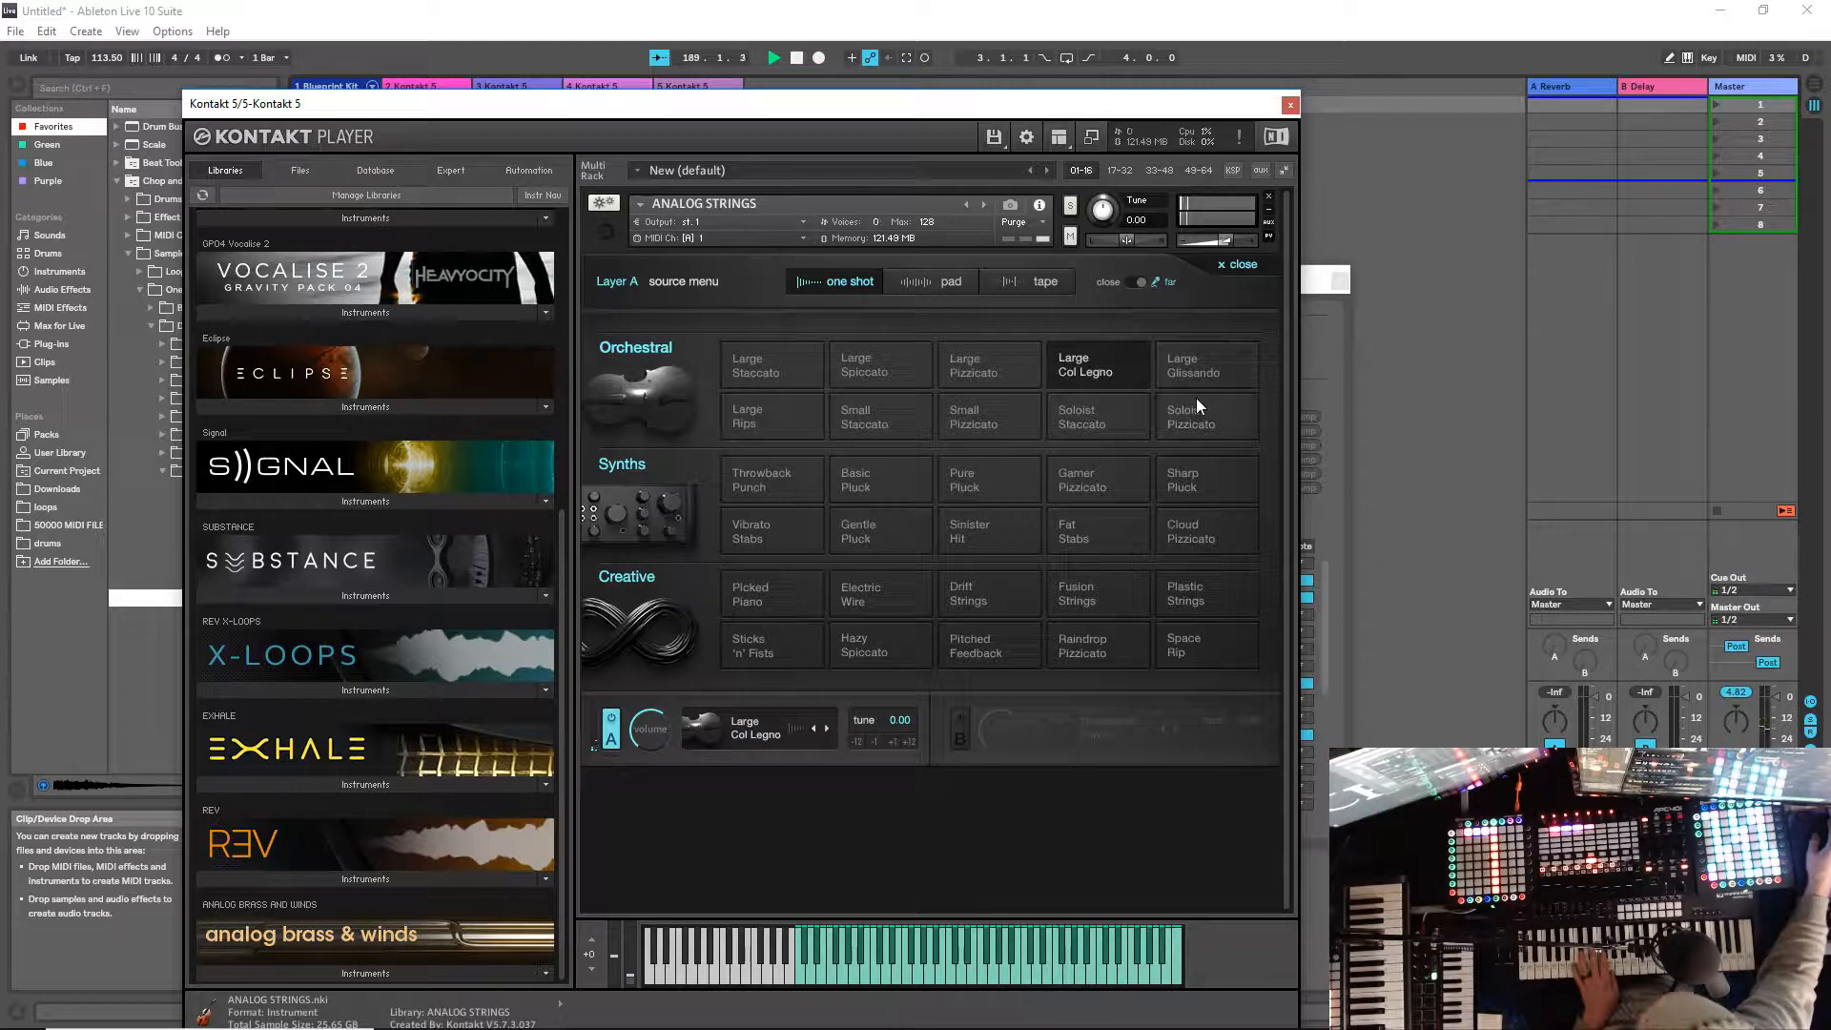
click(1221, 370)
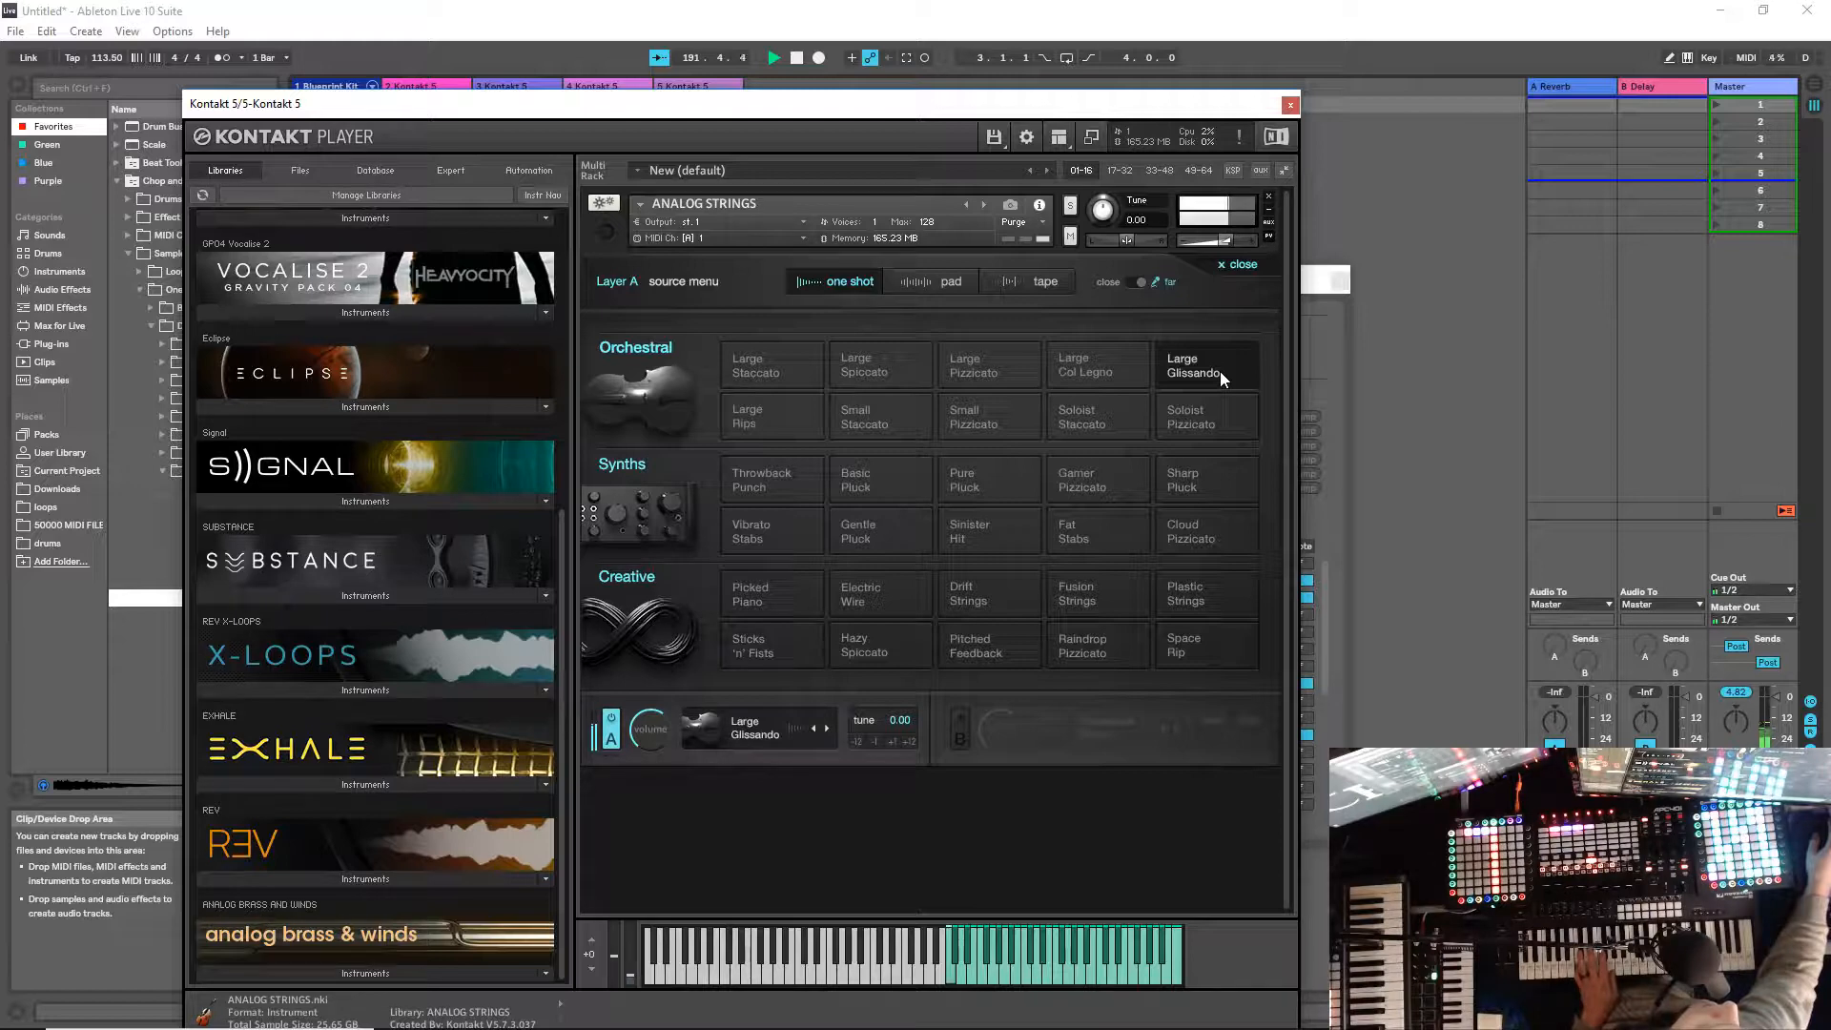
click(1204, 422)
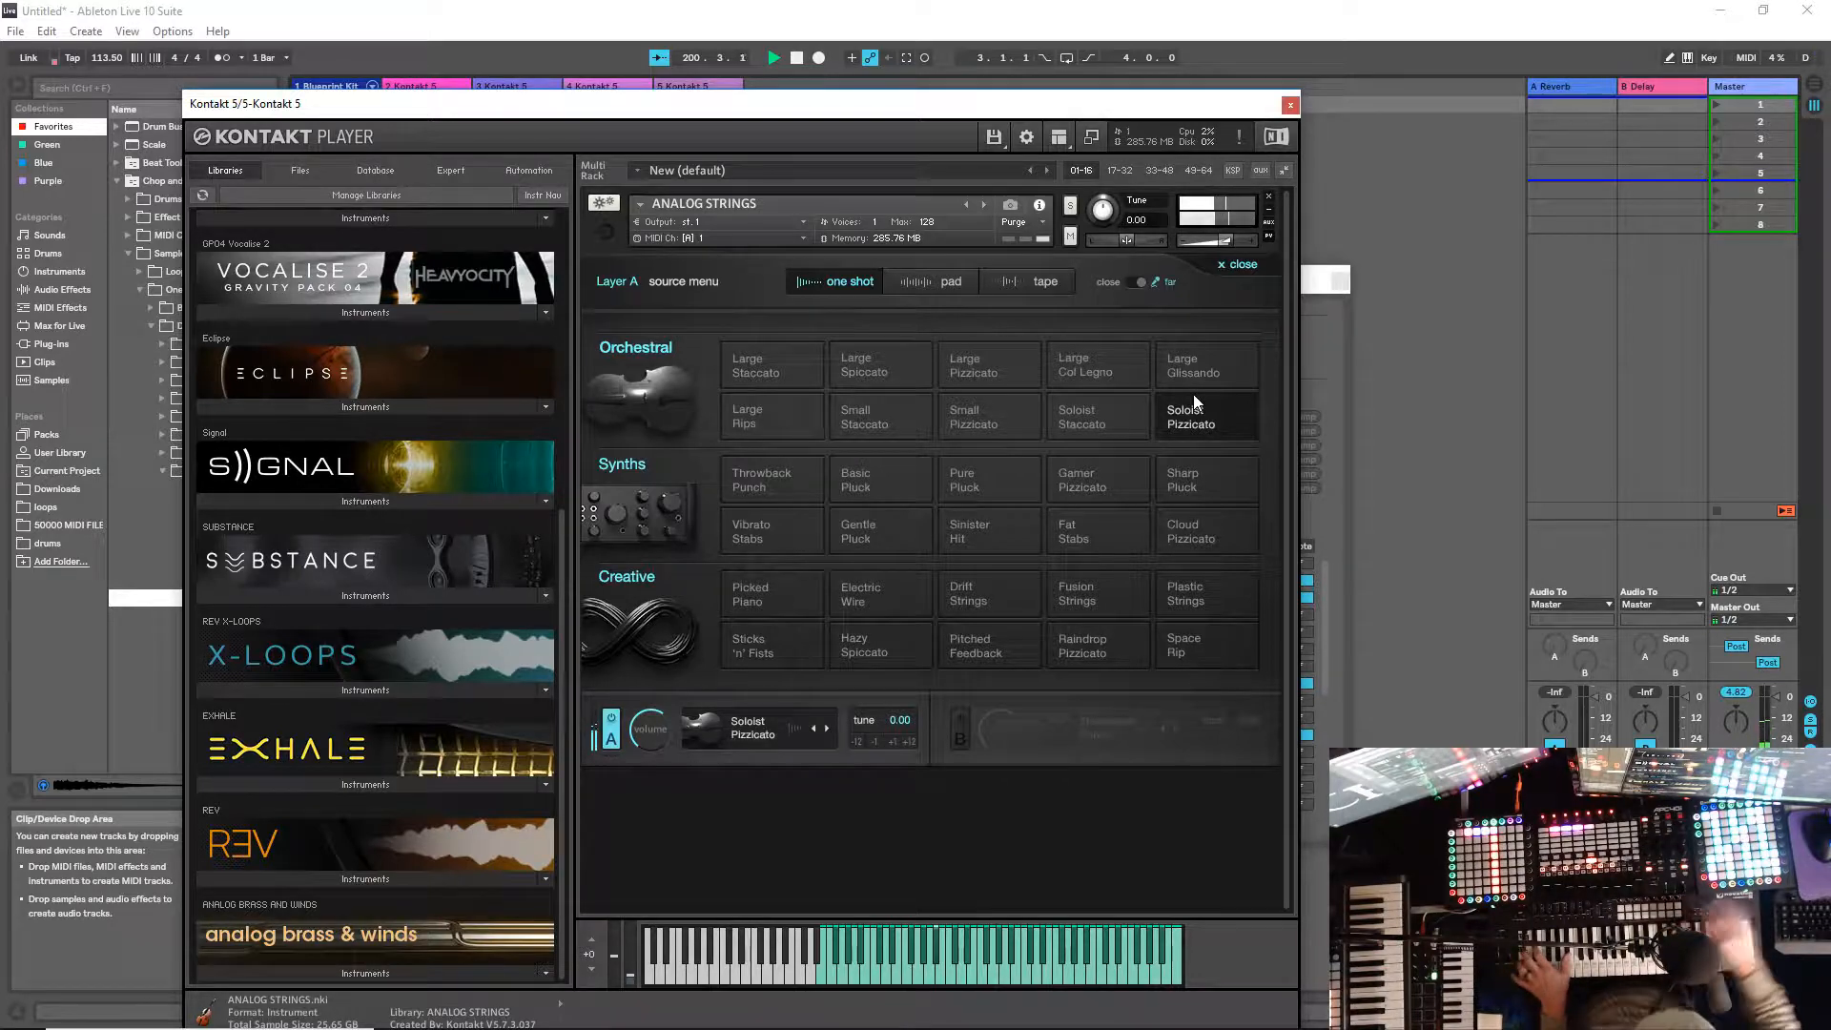
click(1079, 414)
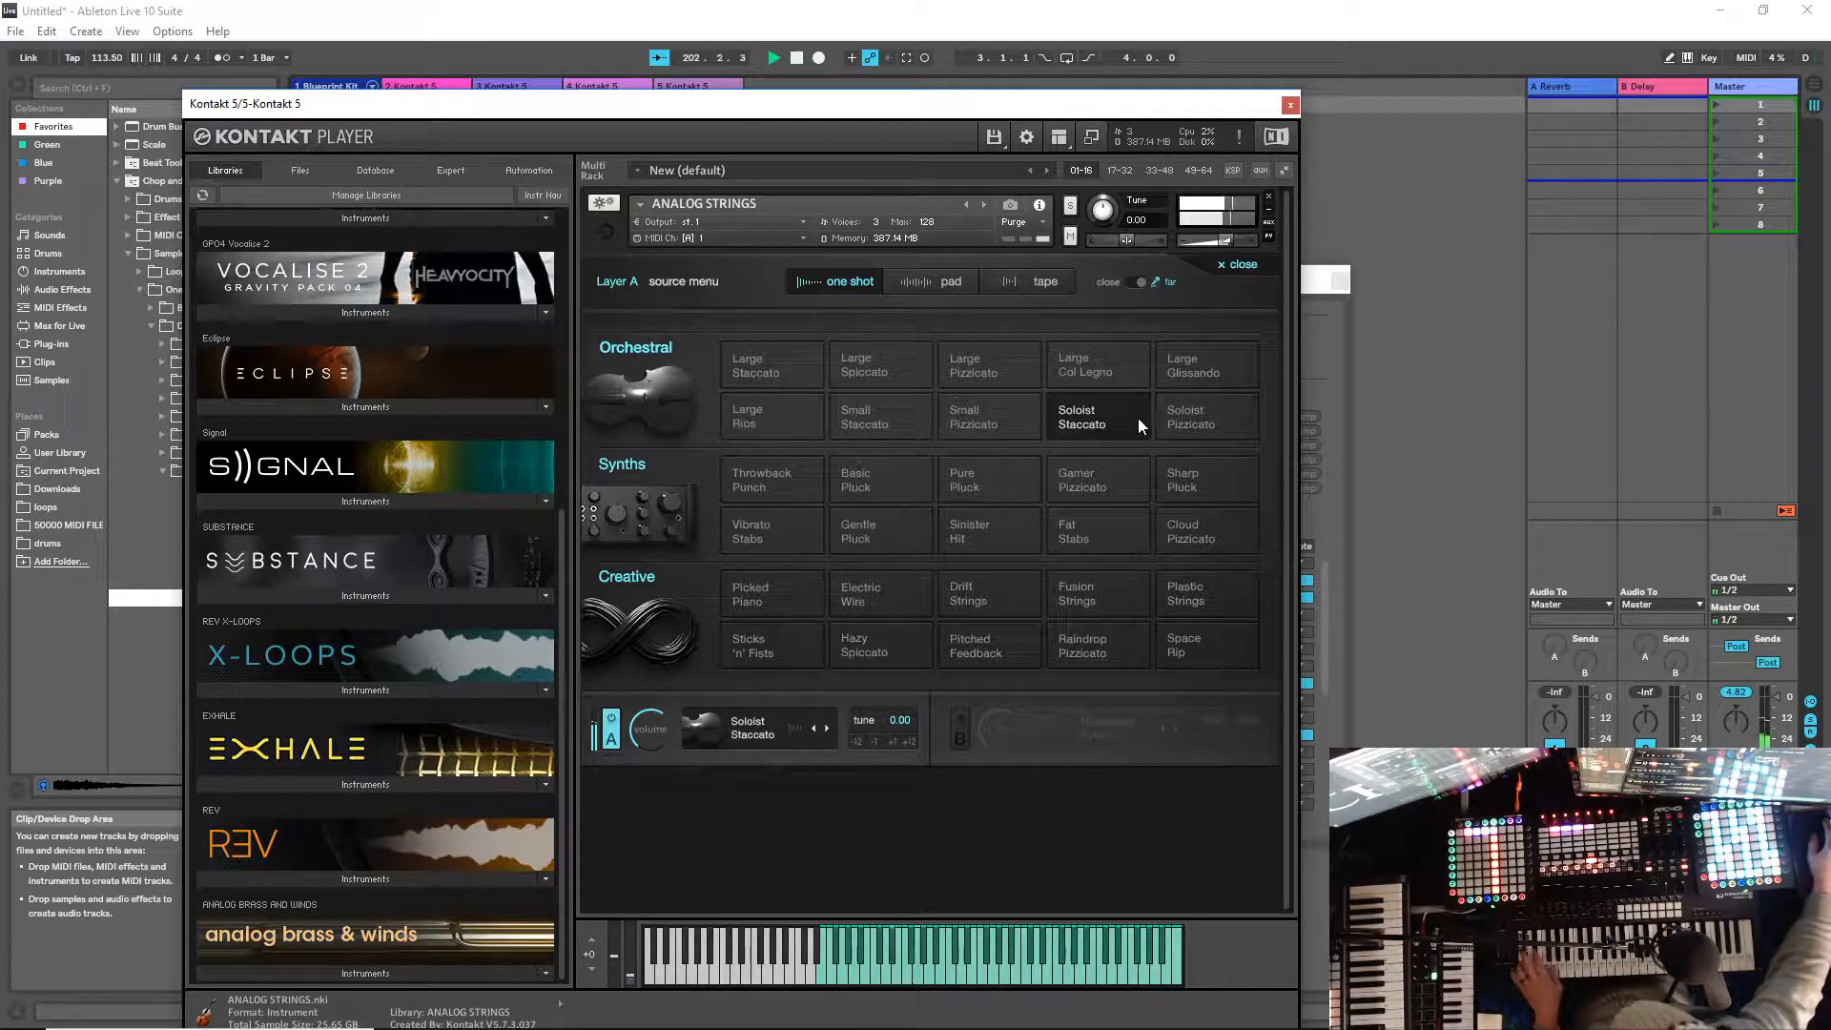
click(993, 425)
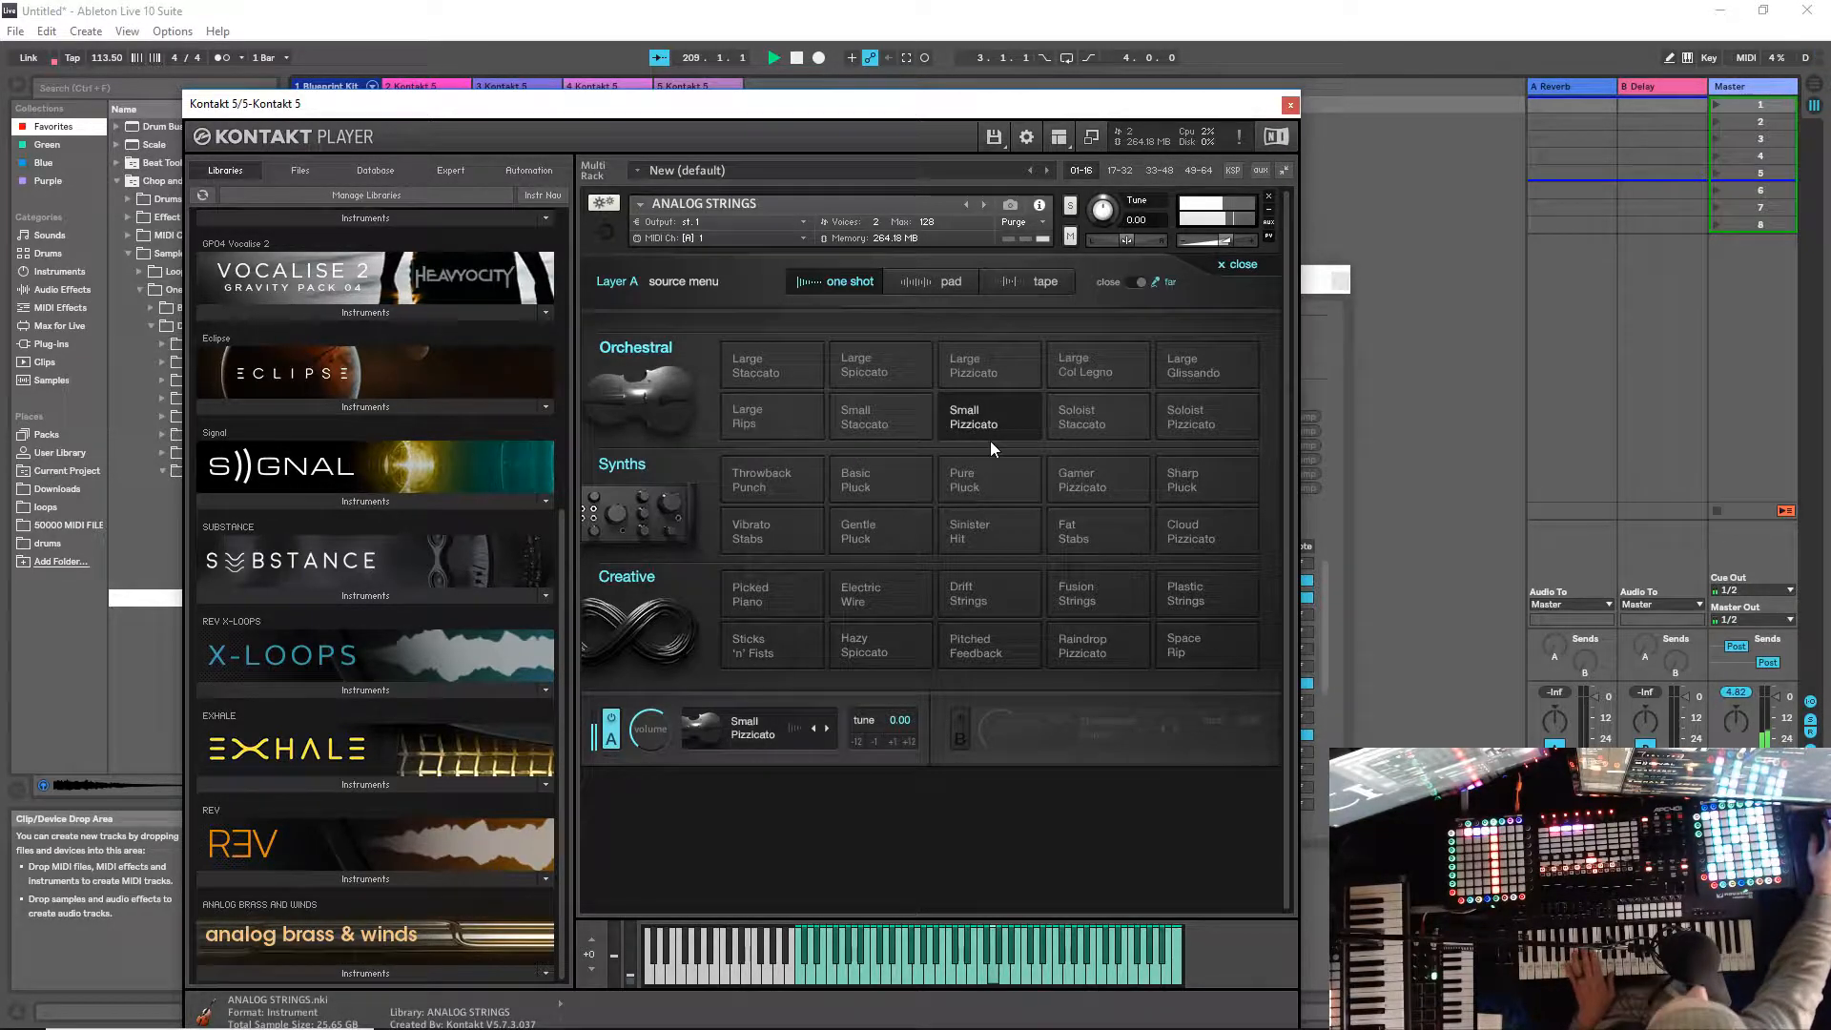
click(866, 415)
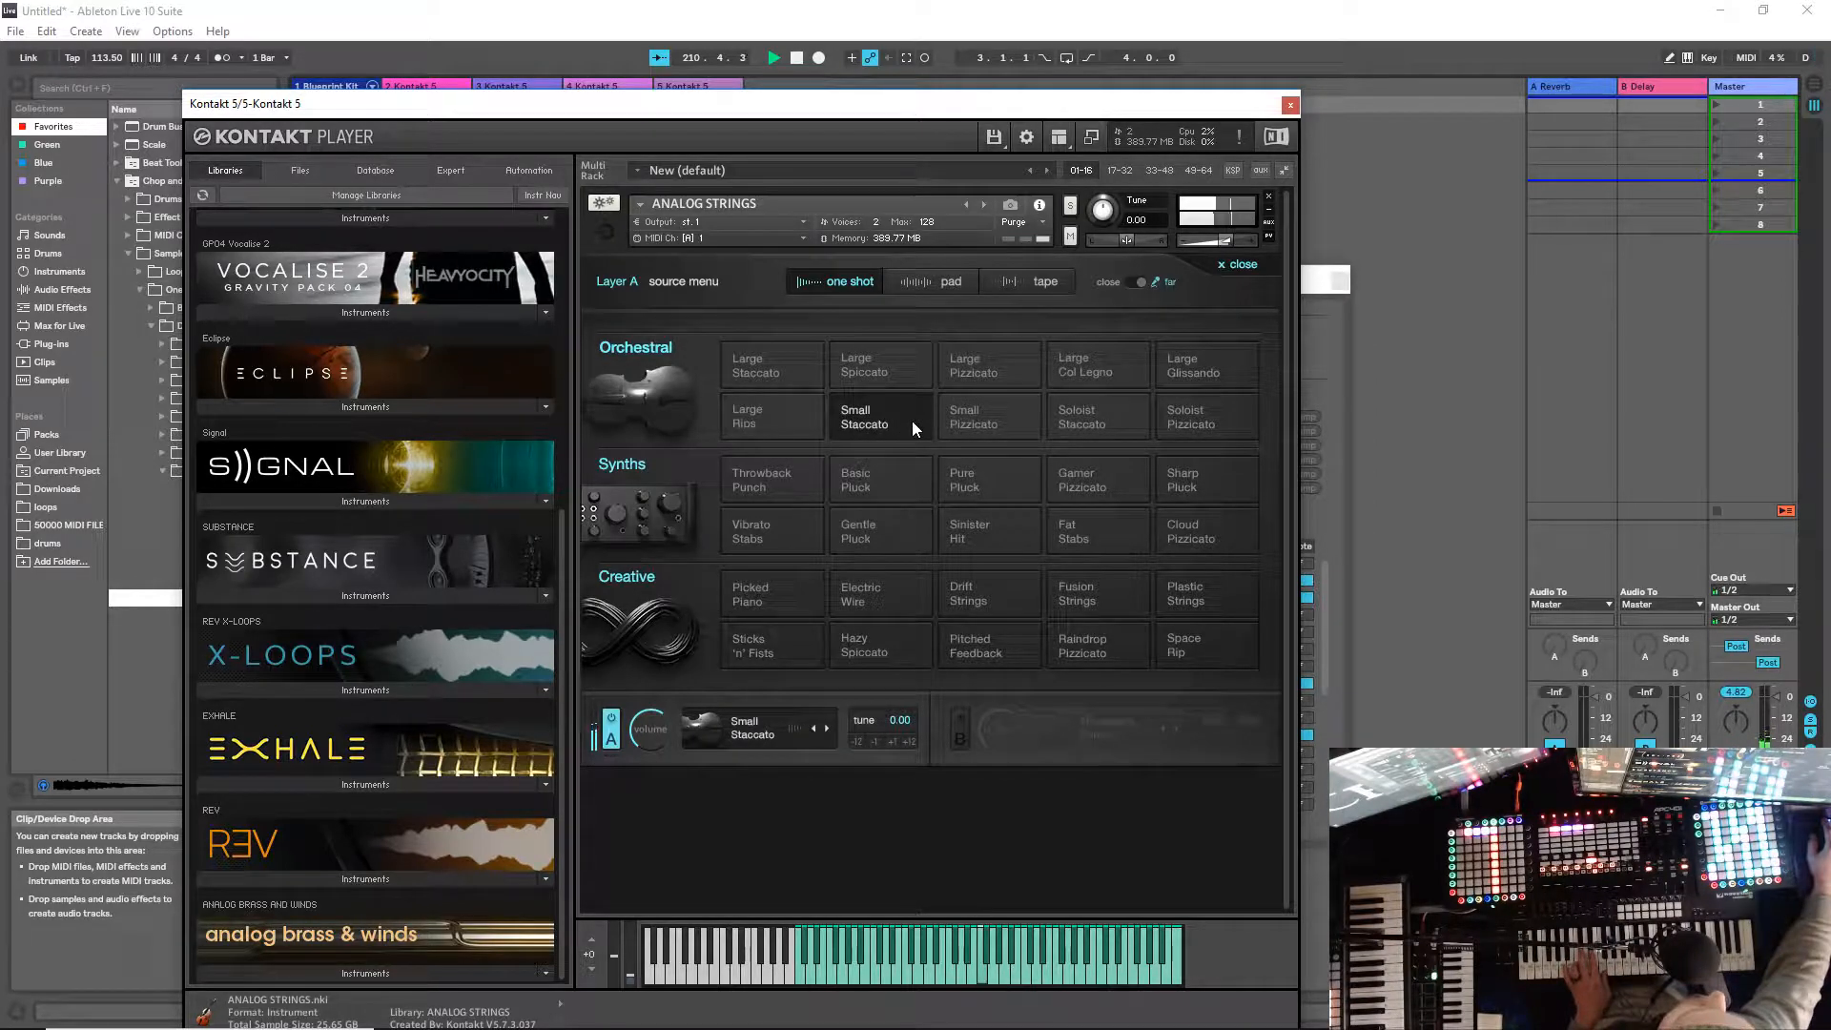
click(763, 420)
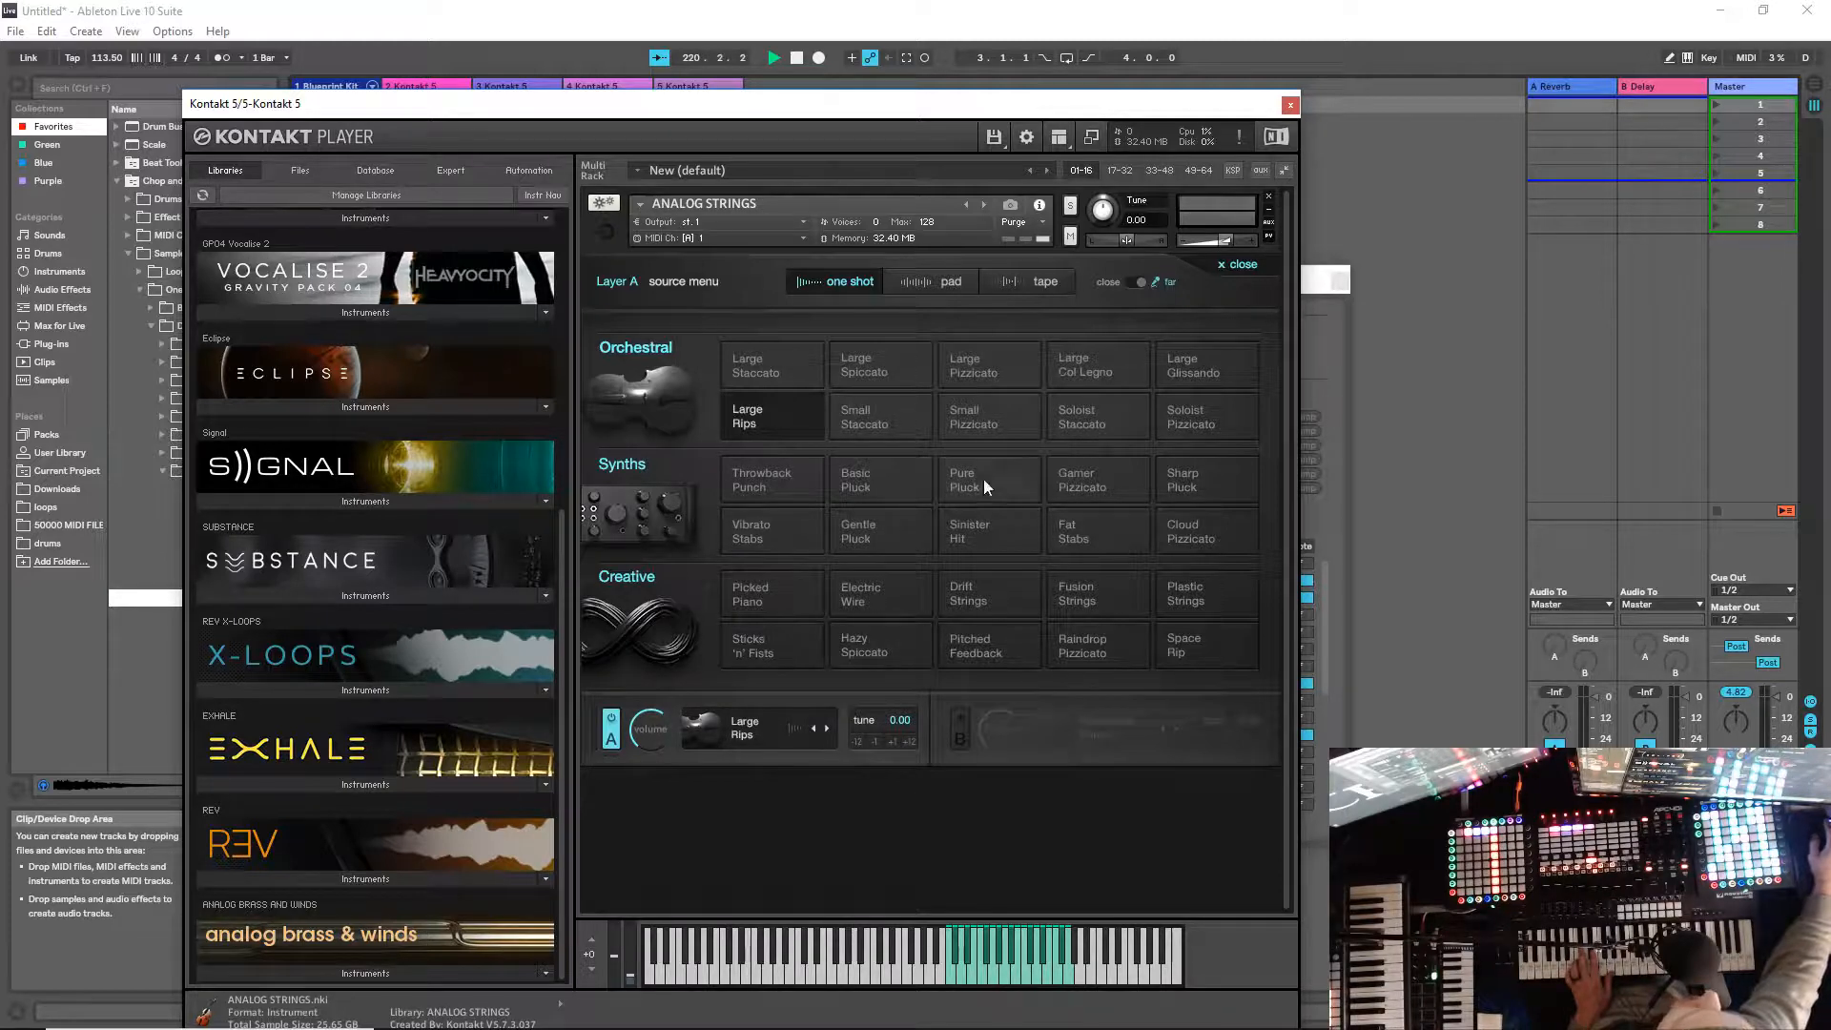
Step: Audition the synth one-shots Throwback Punch, Basic Pluck, Pure Pluck, Gamer Pizzicato and Sharp Pluck on layer A
click(771, 473)
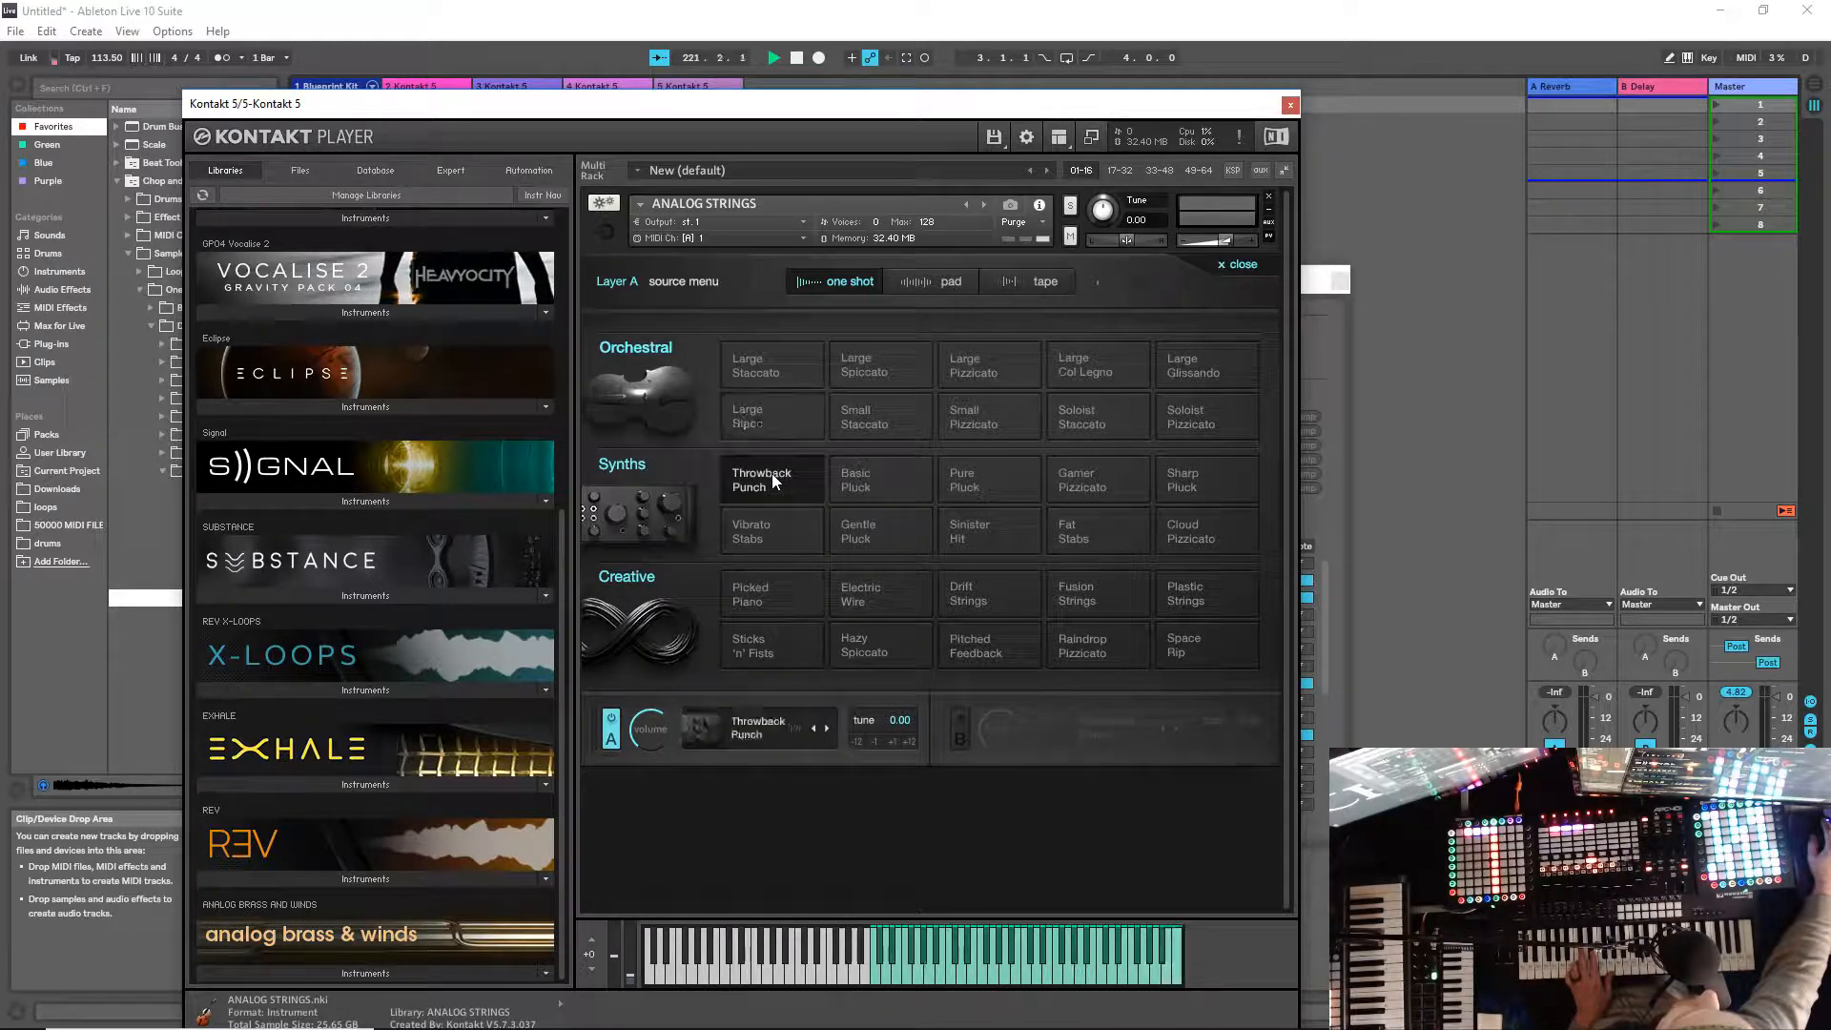
click(884, 488)
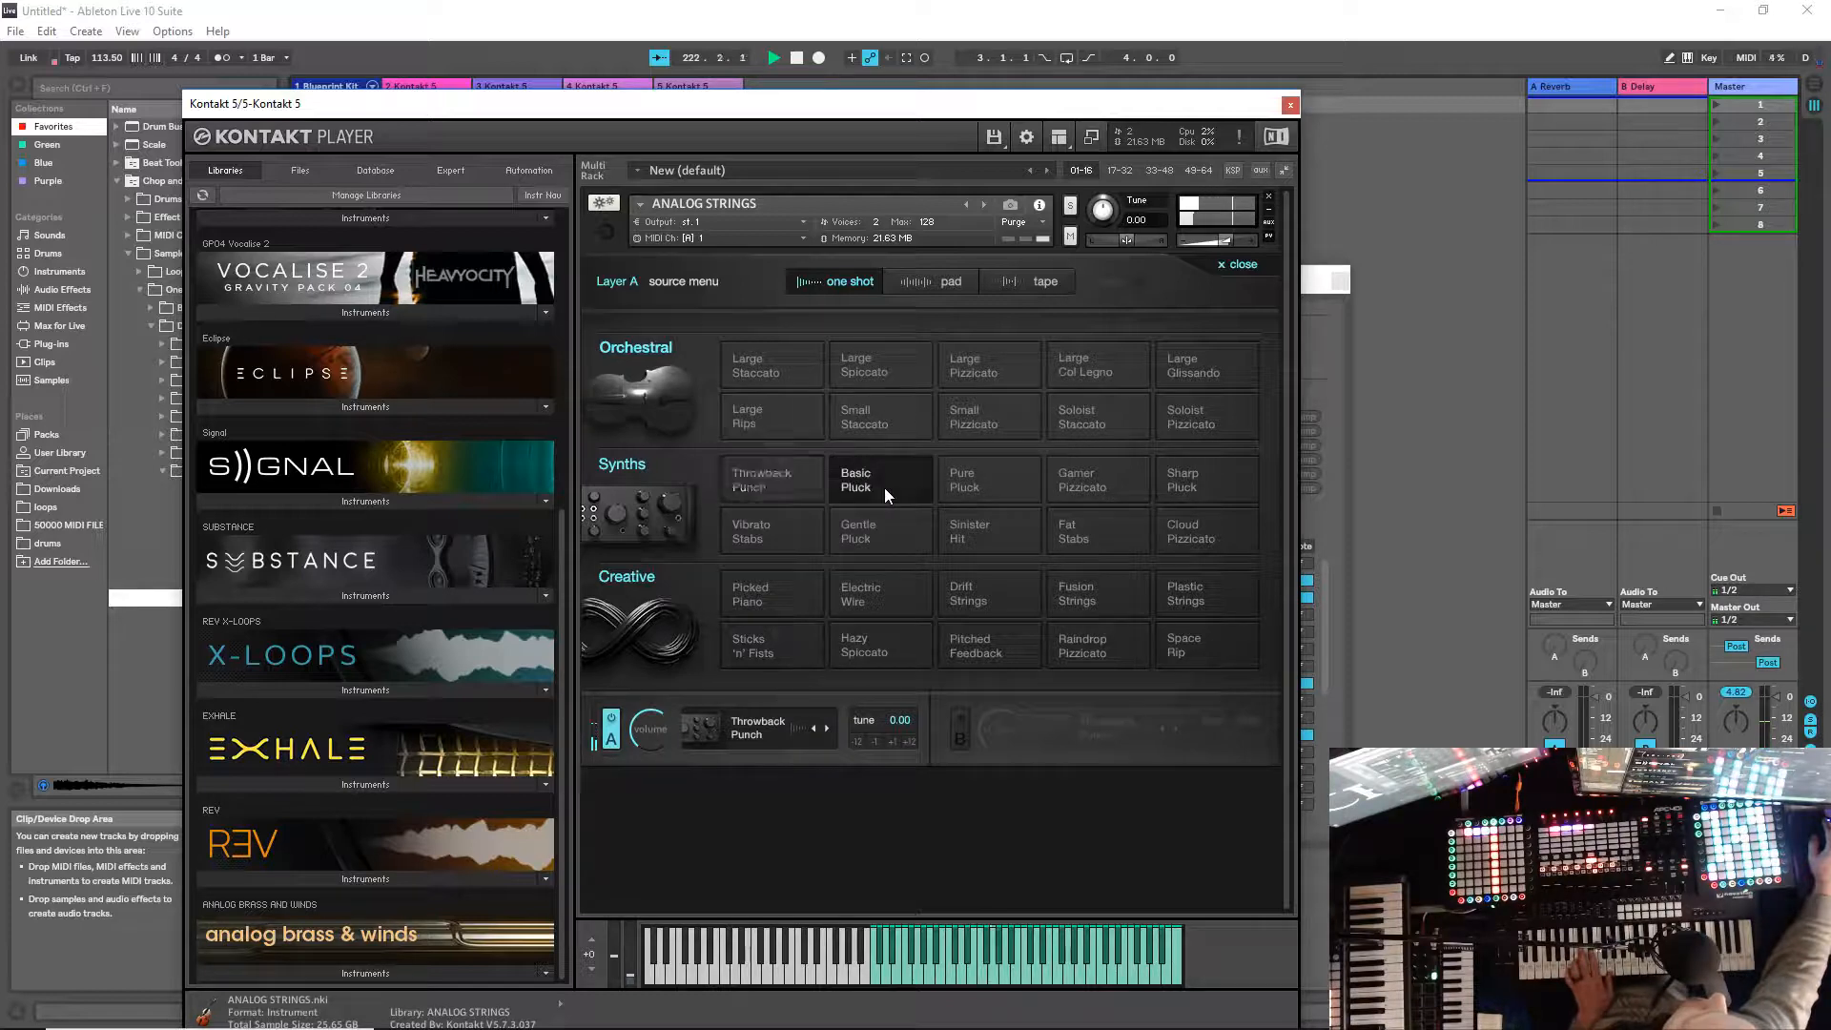
click(973, 483)
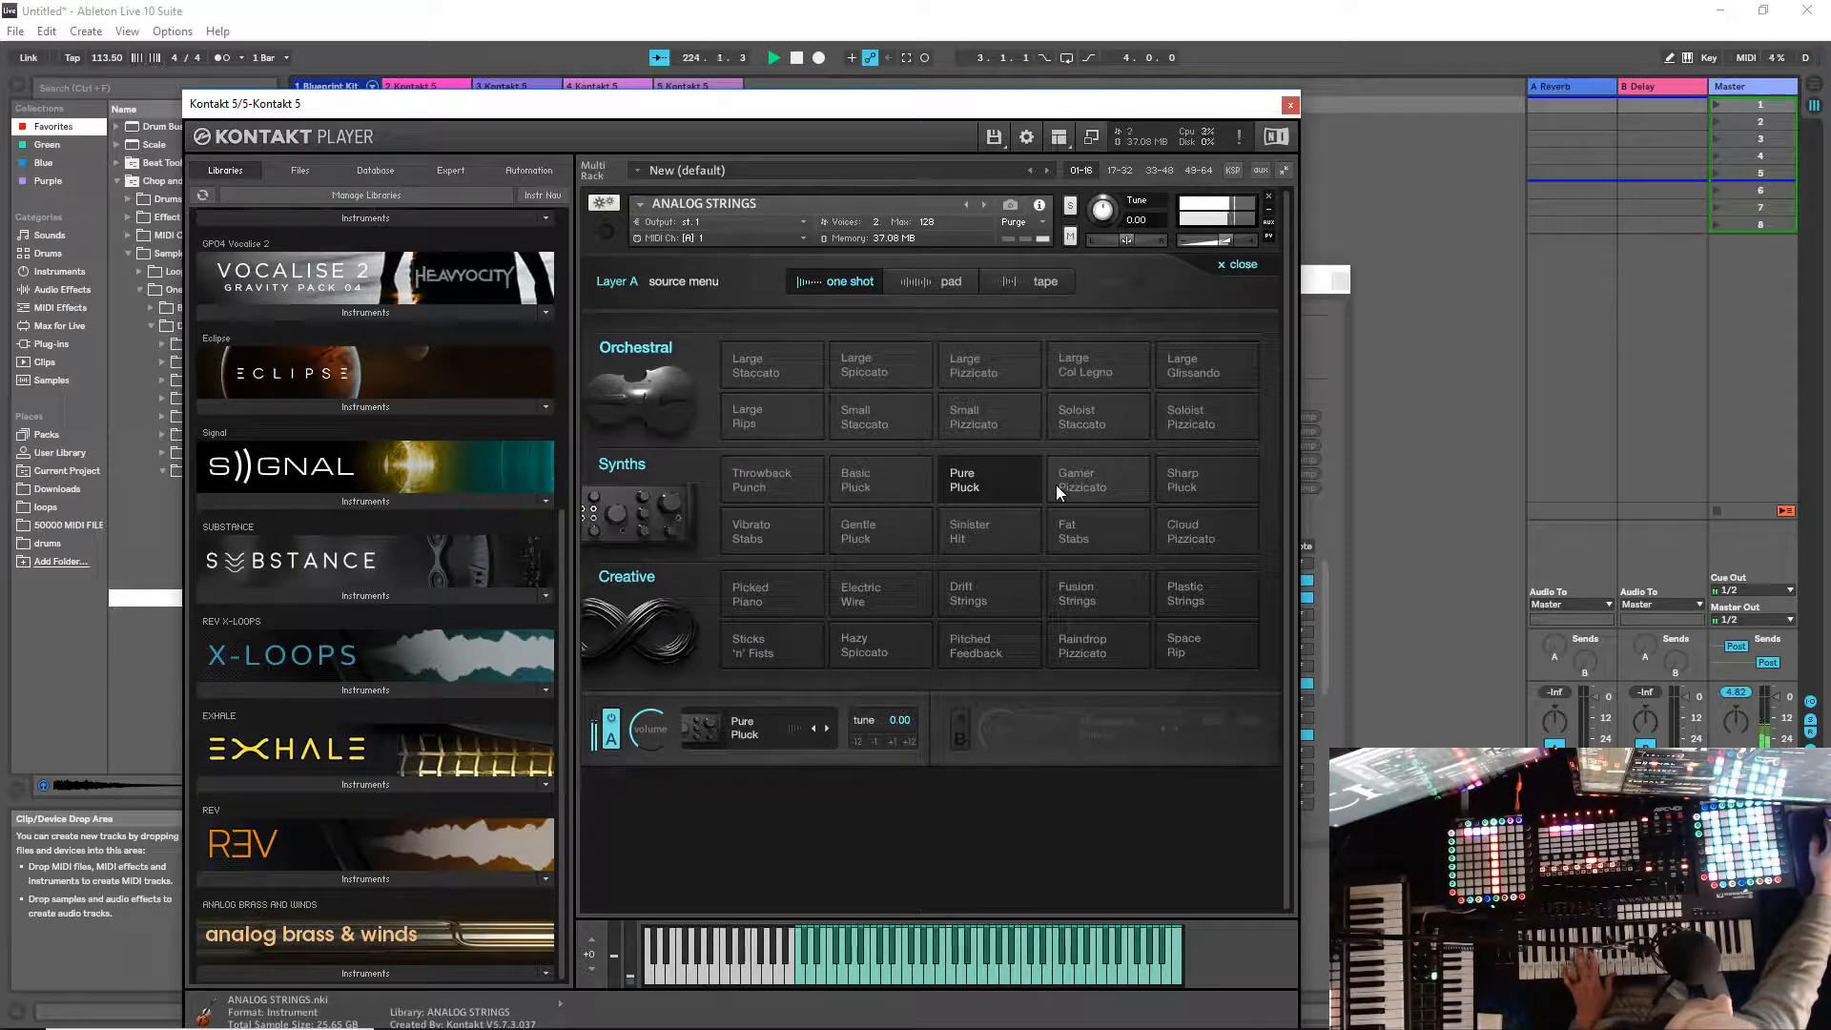
click(1145, 489)
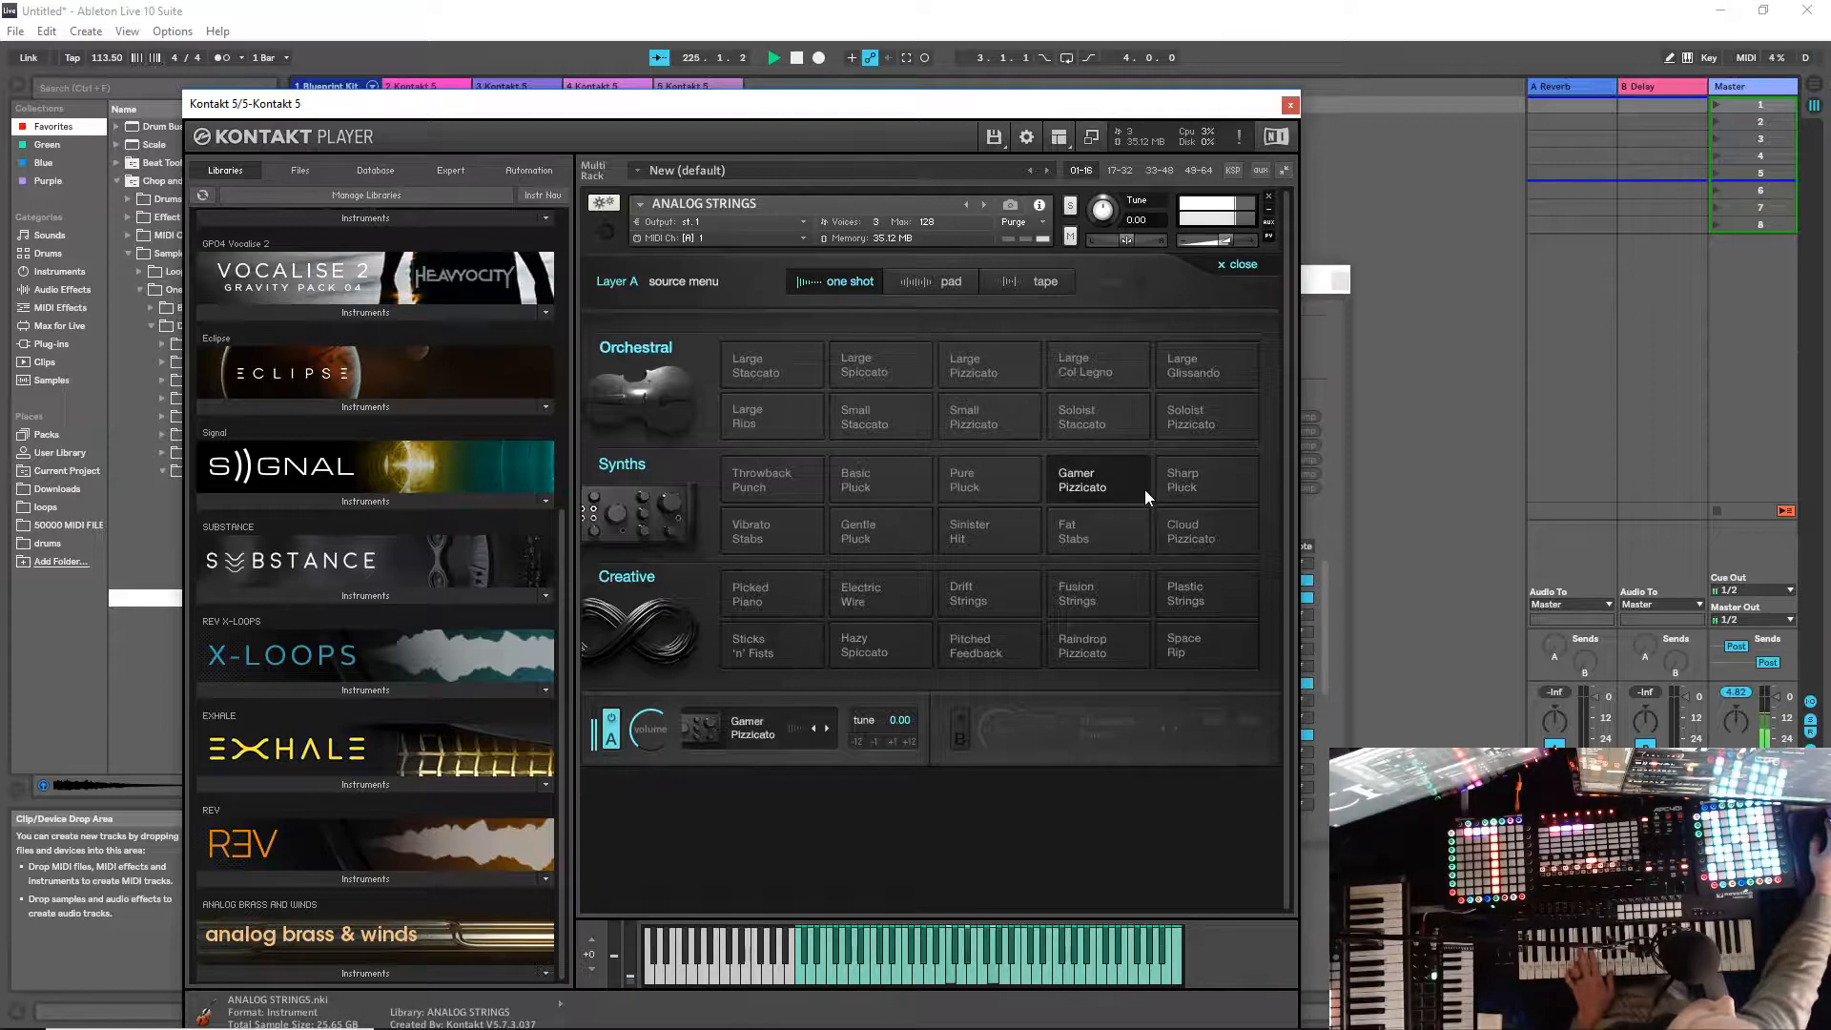
click(1212, 484)
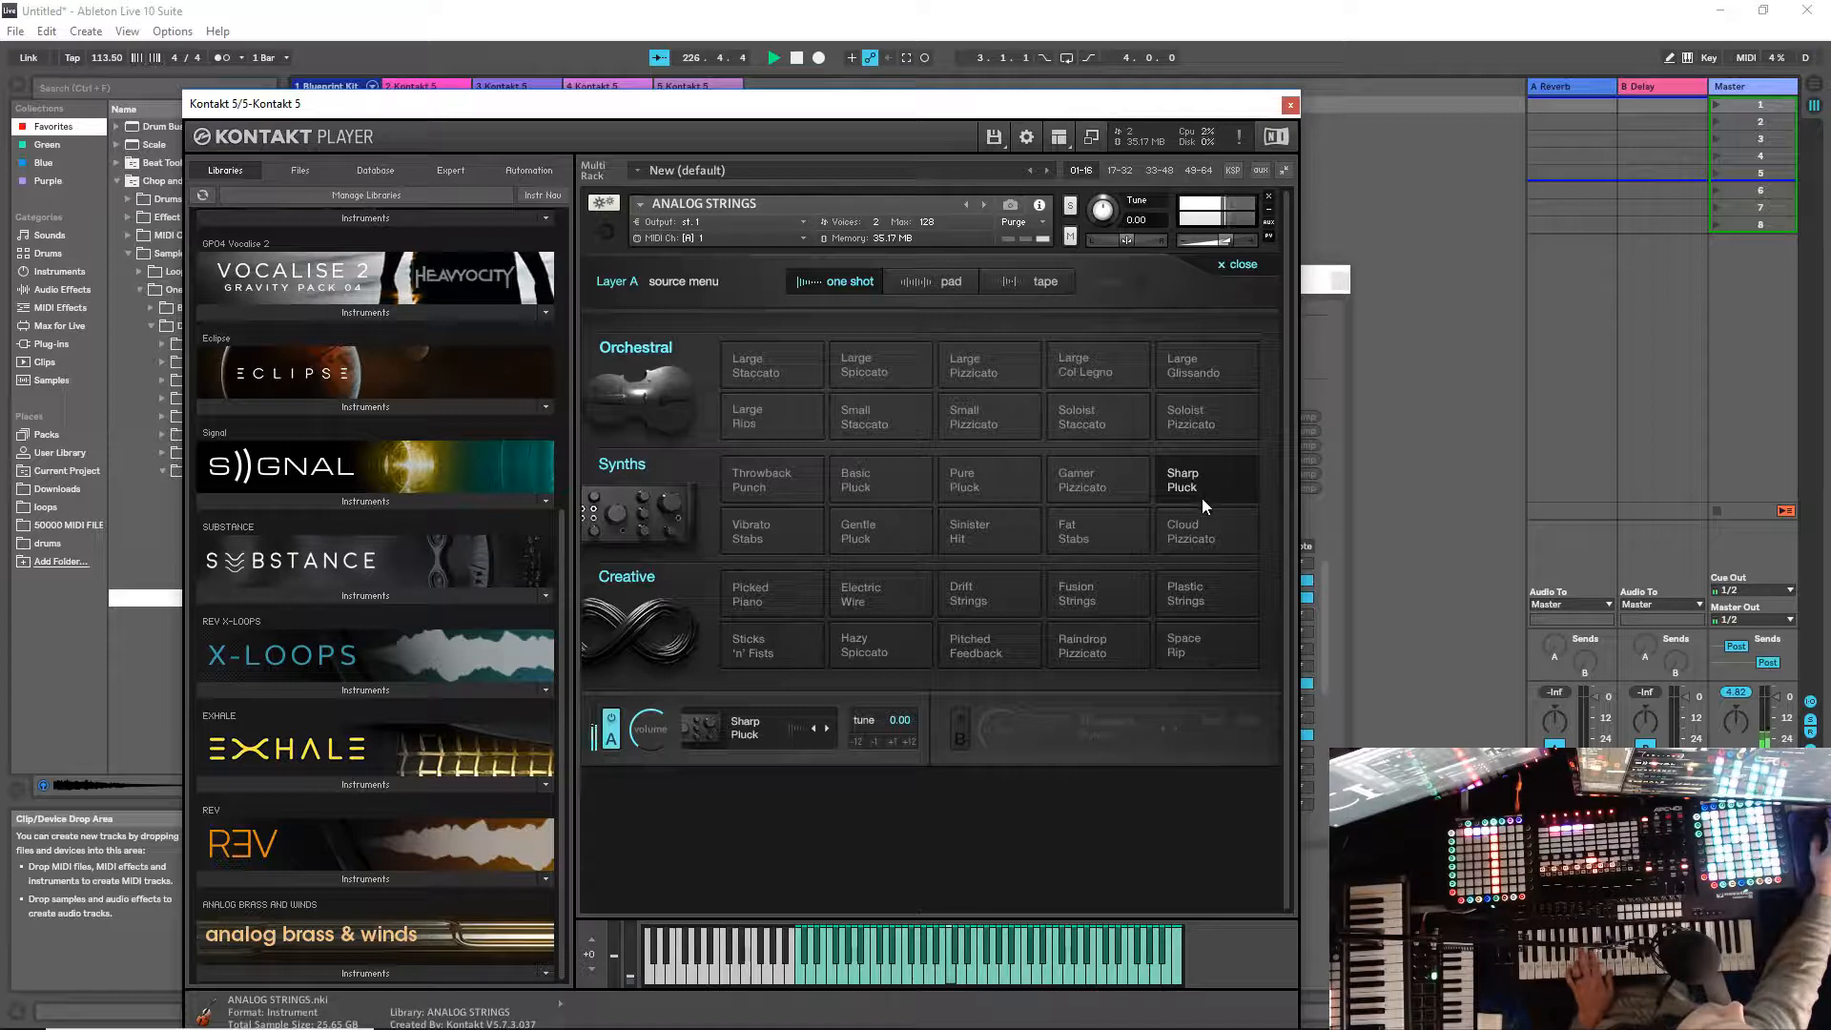
Step: Audition the synth one-shots Cloud Pizzicato, Fat Stabs, Sinister Hit and Gentle Pluck on layer A
click(1203, 524)
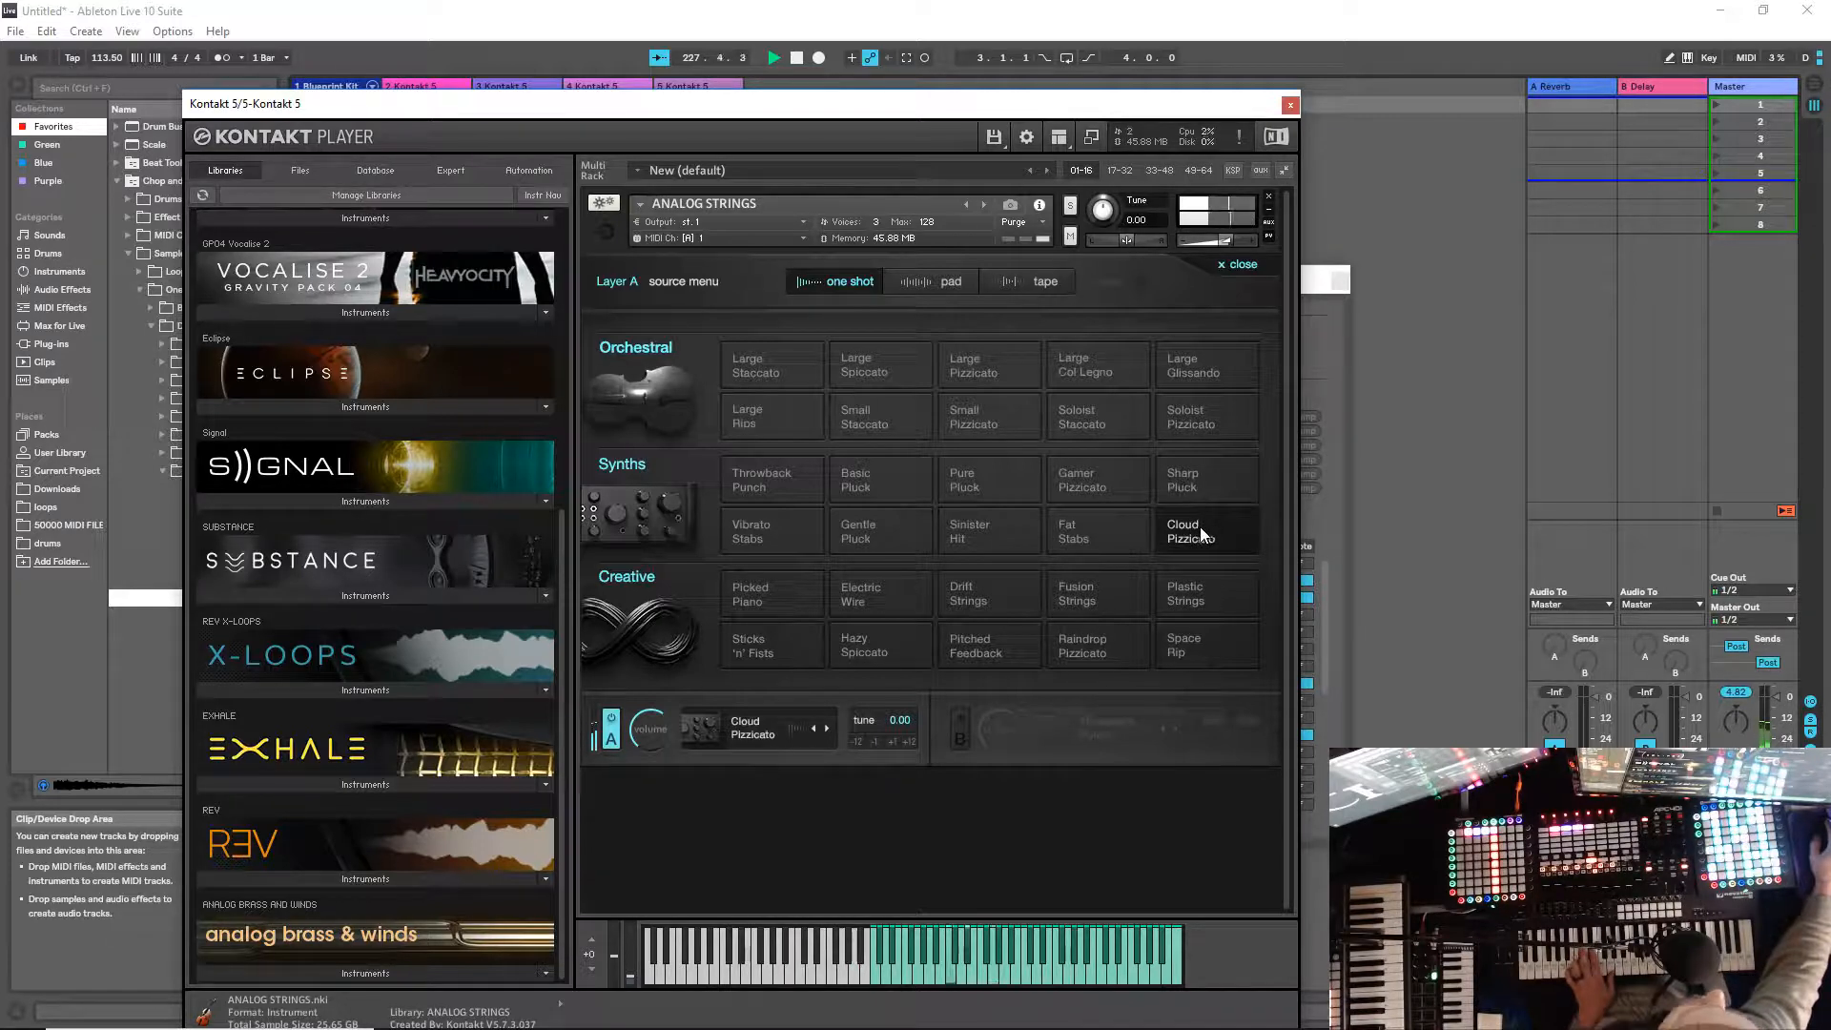
click(1113, 538)
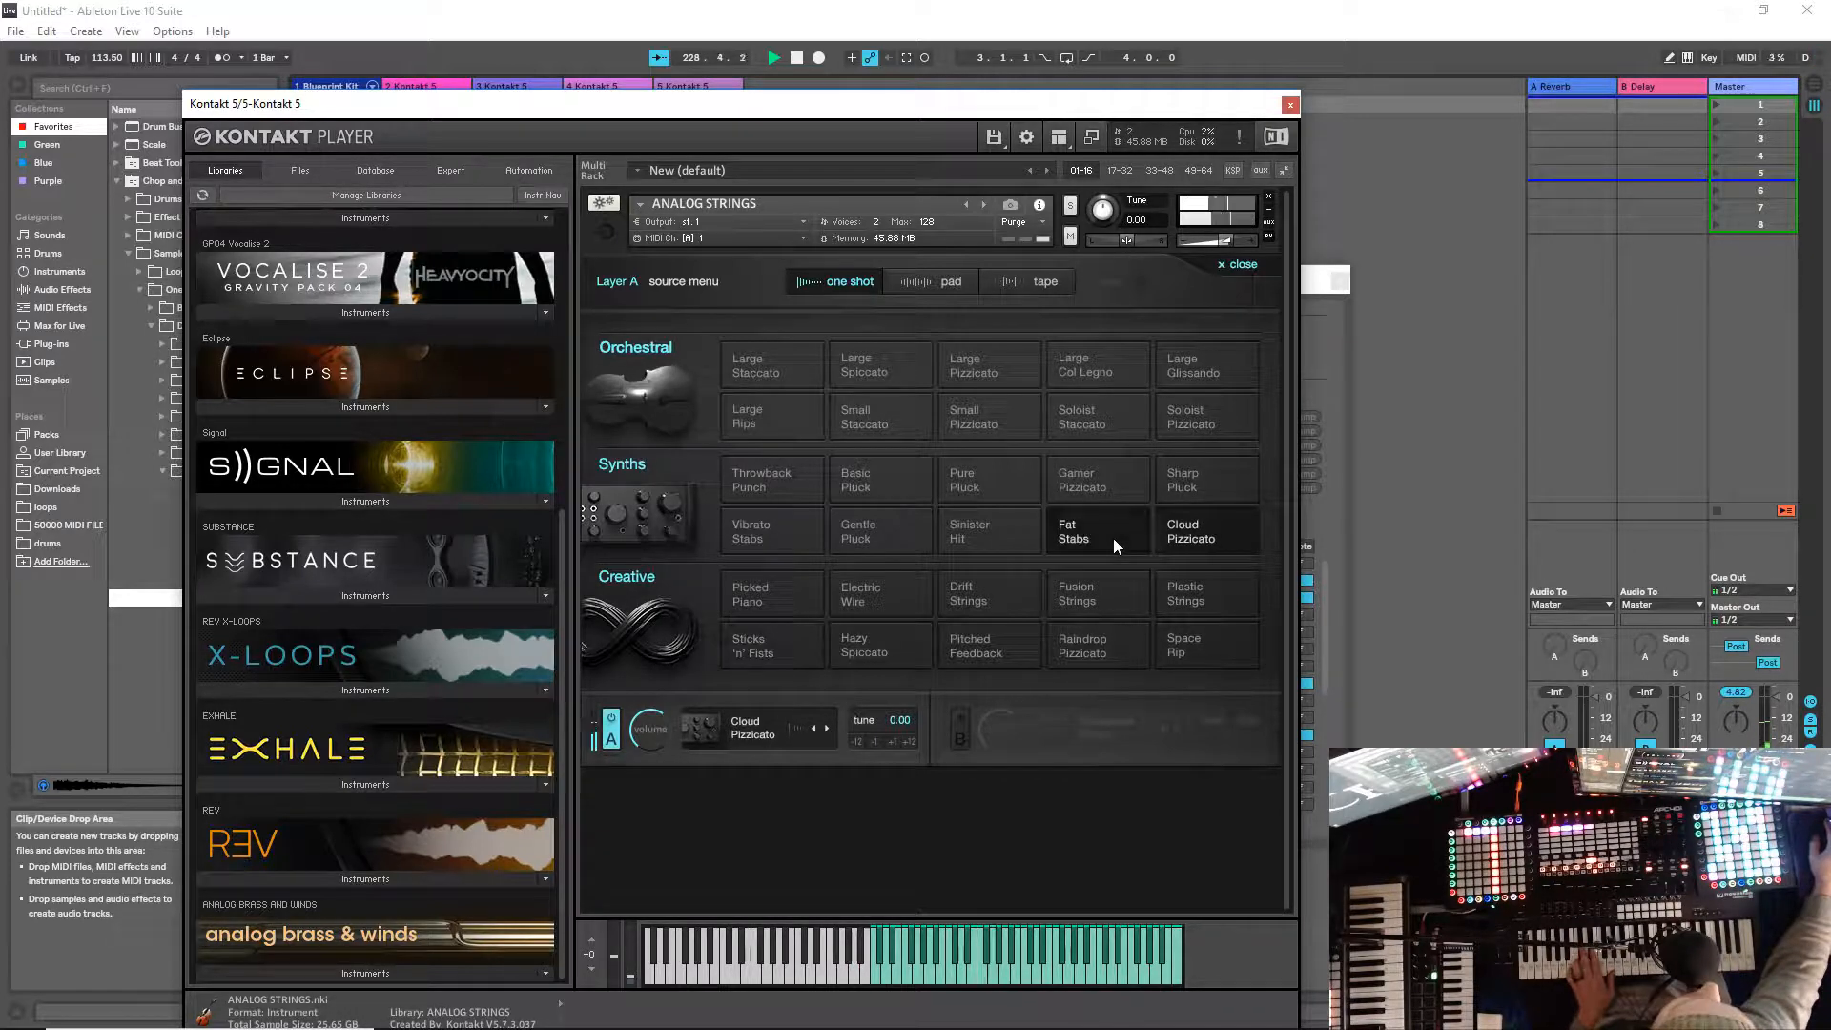
click(965, 536)
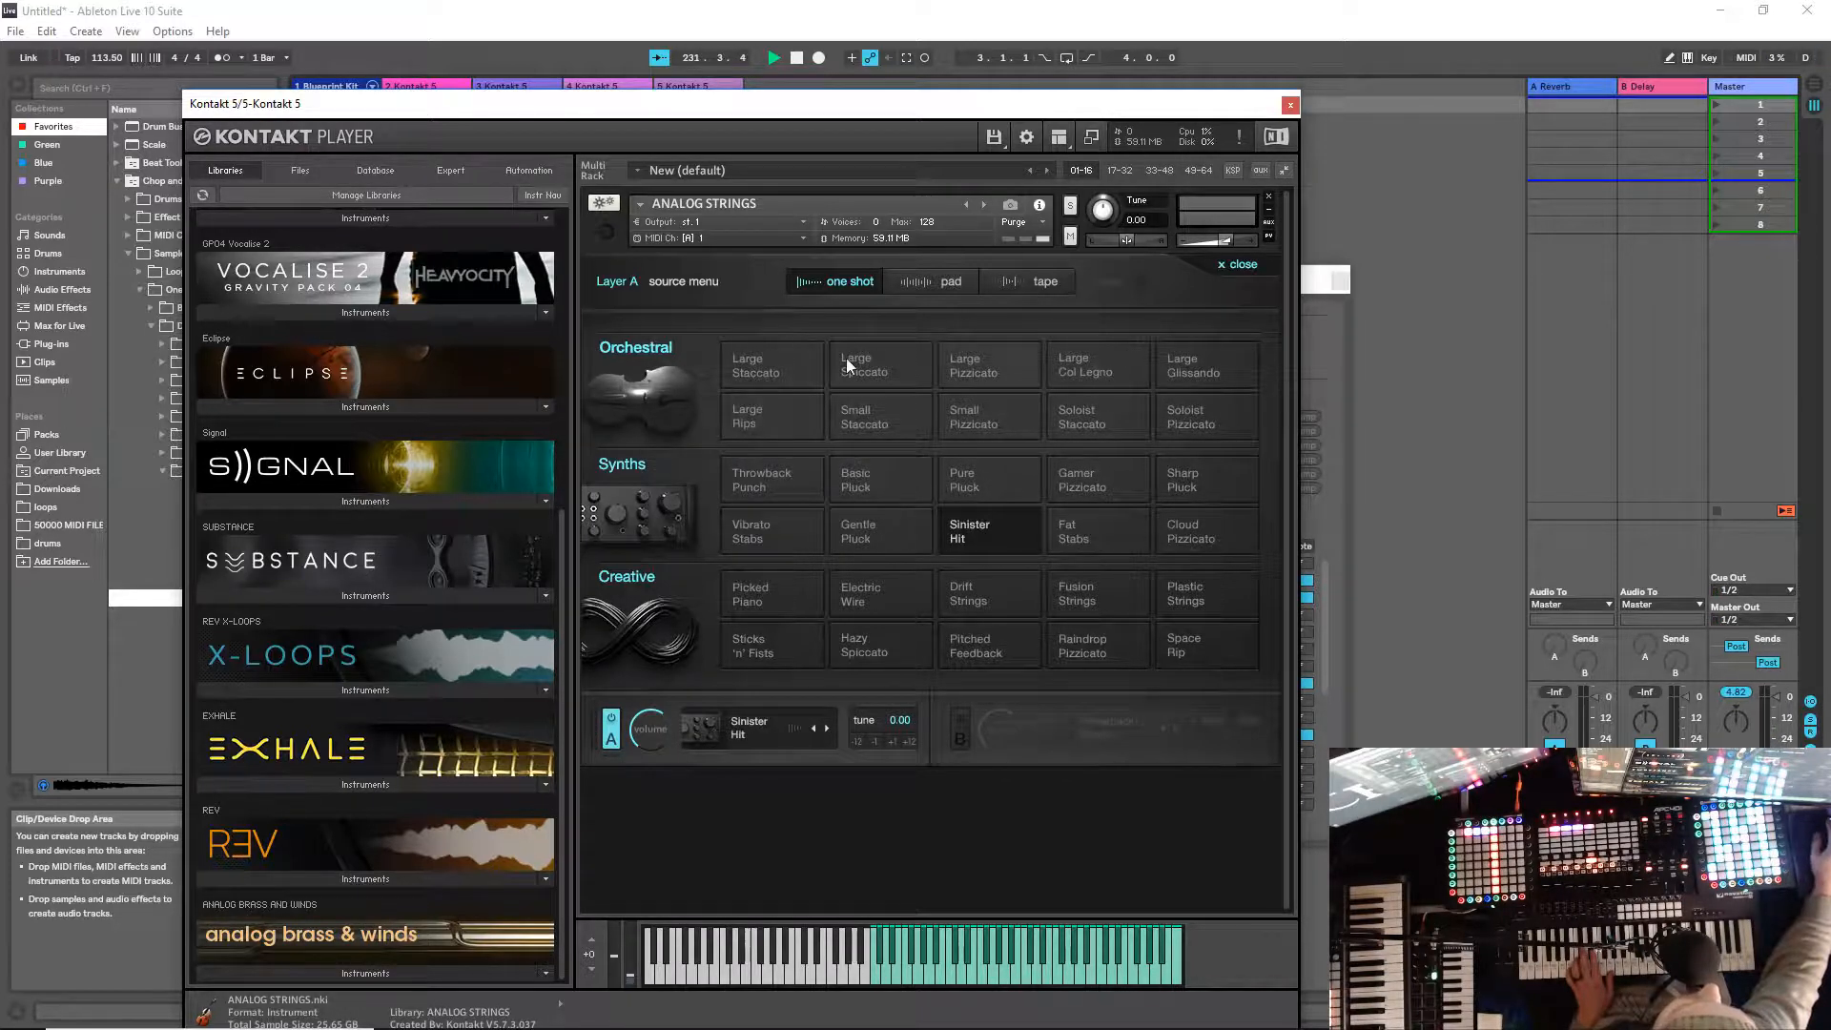
click(876, 540)
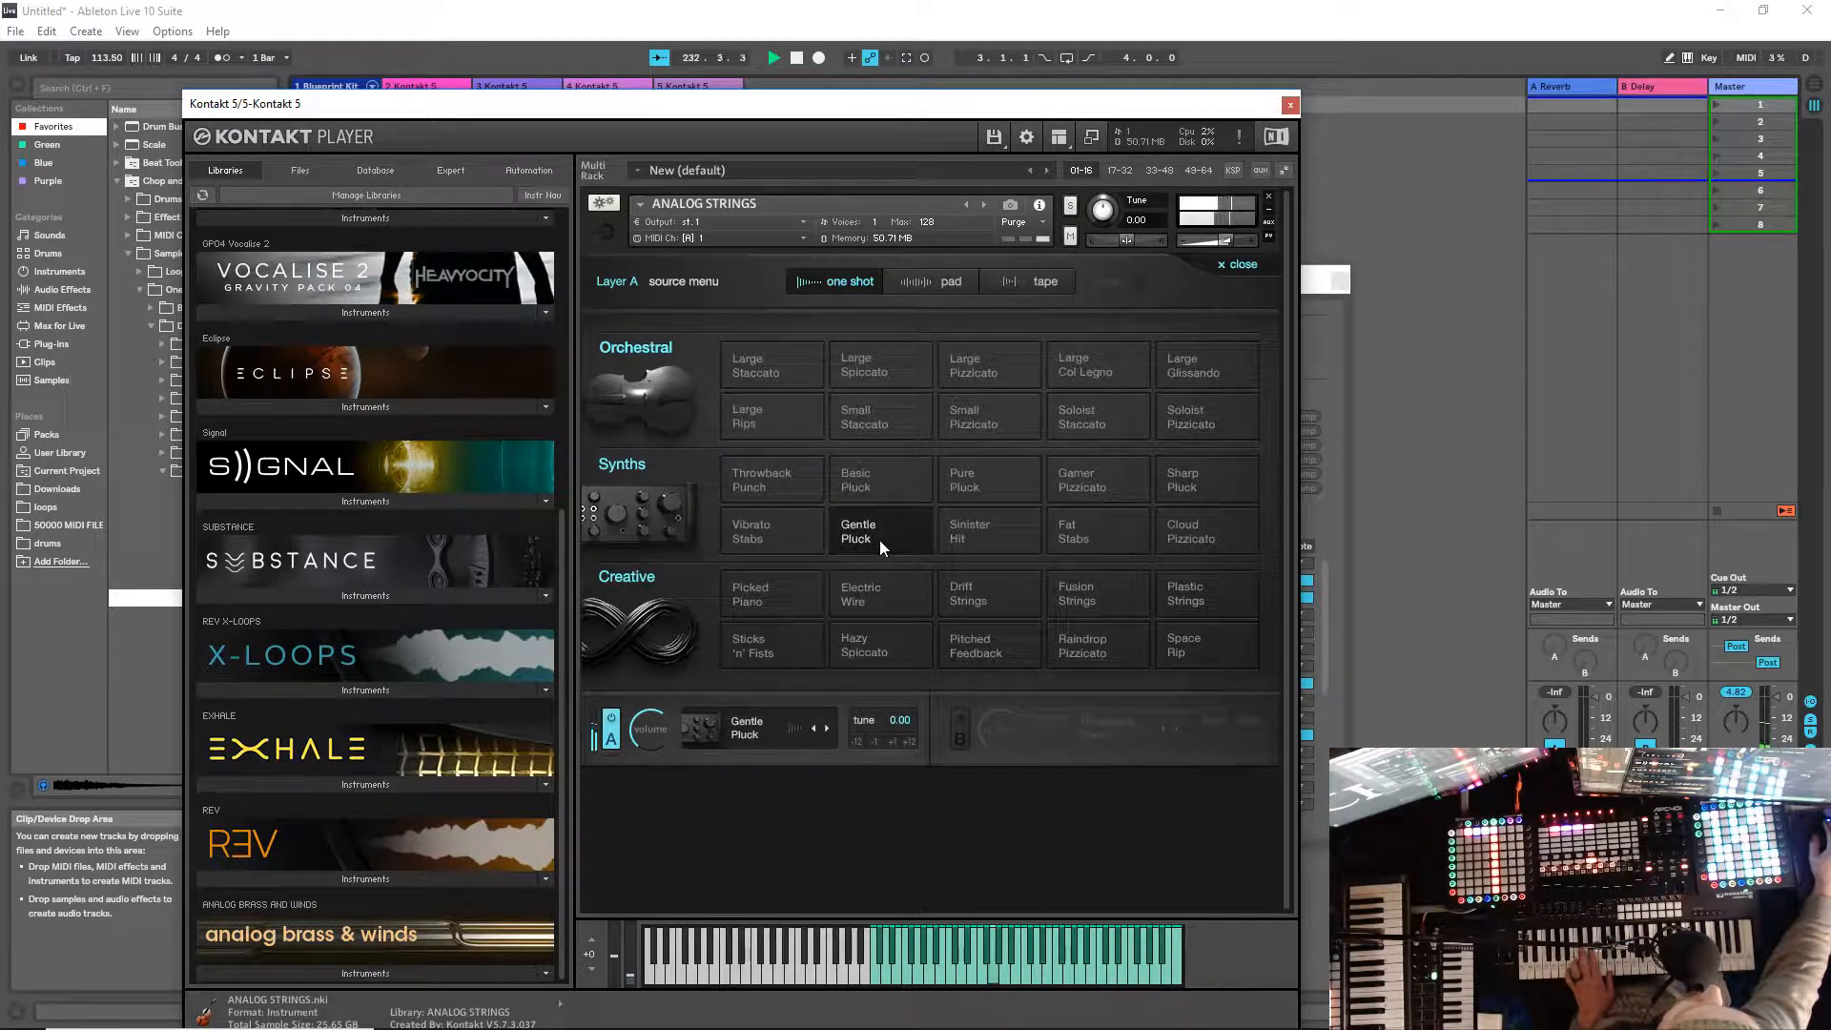
Step: Audition the one-shots Vibrato Stabs, Picked Piano, Electric Wire, Drift Strings, Fusion Strings and Plastic Strings on layer A
click(787, 533)
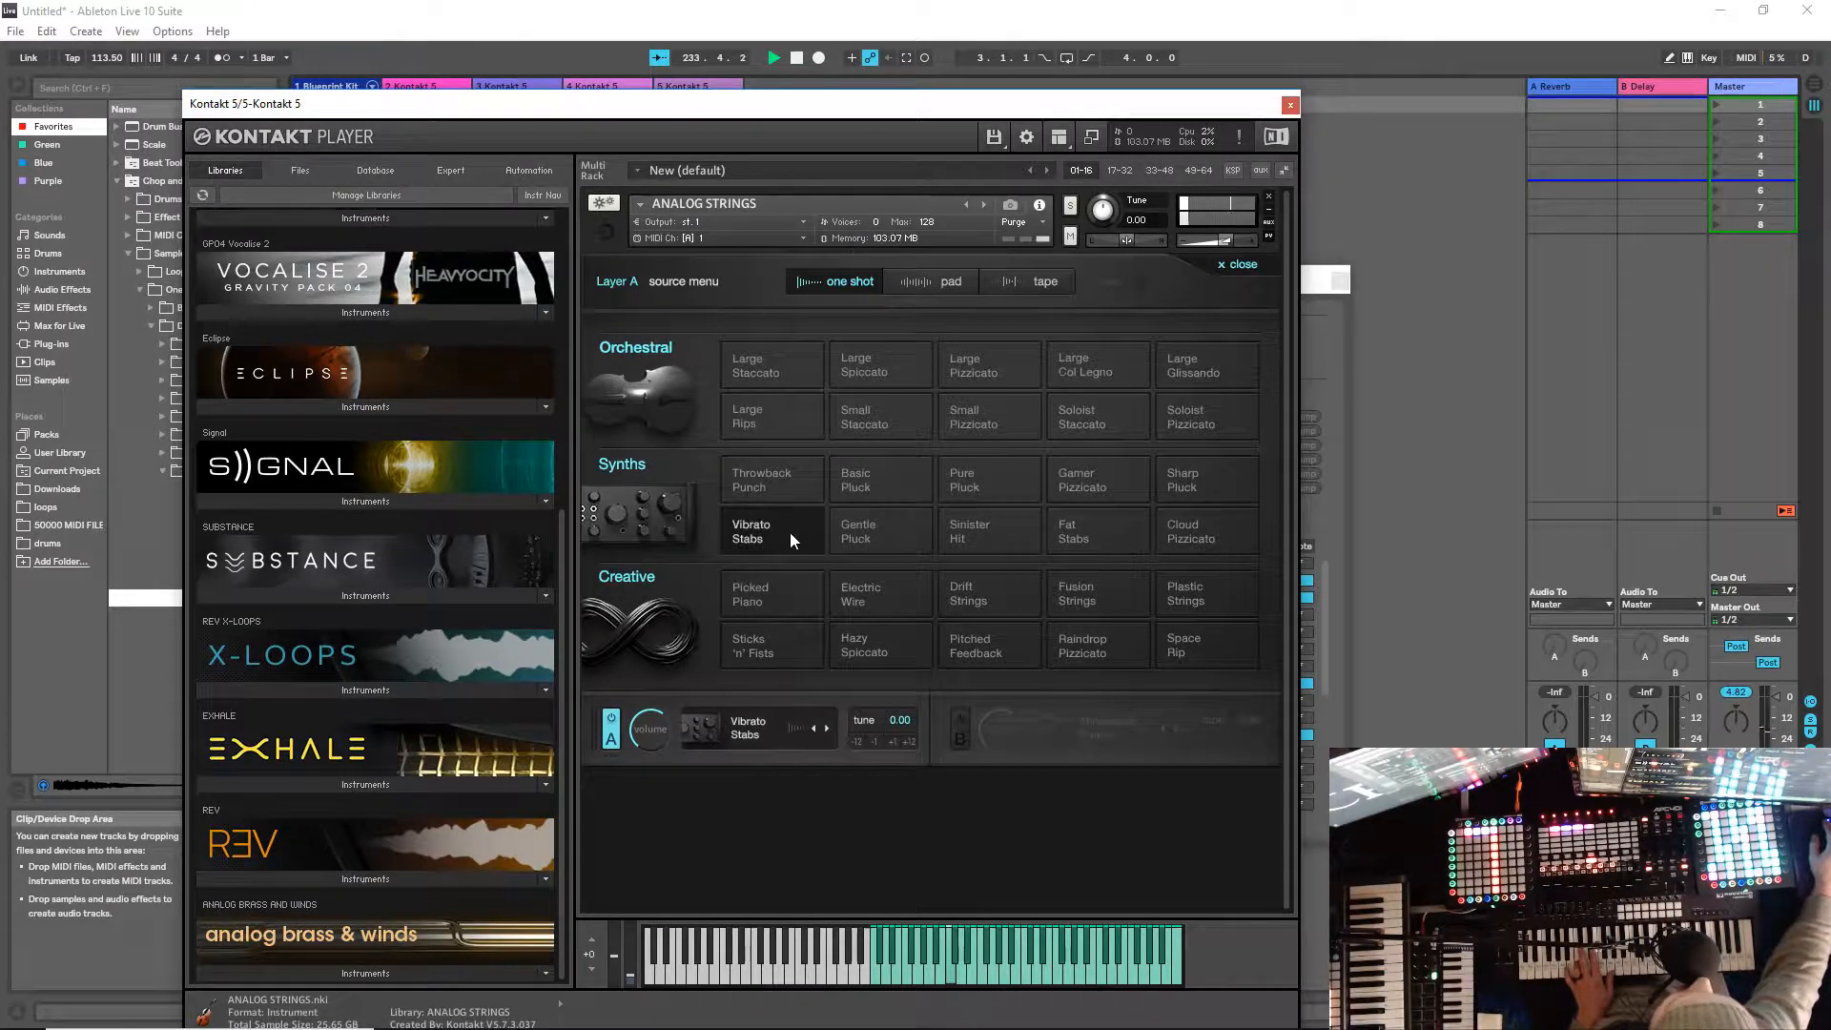
click(780, 594)
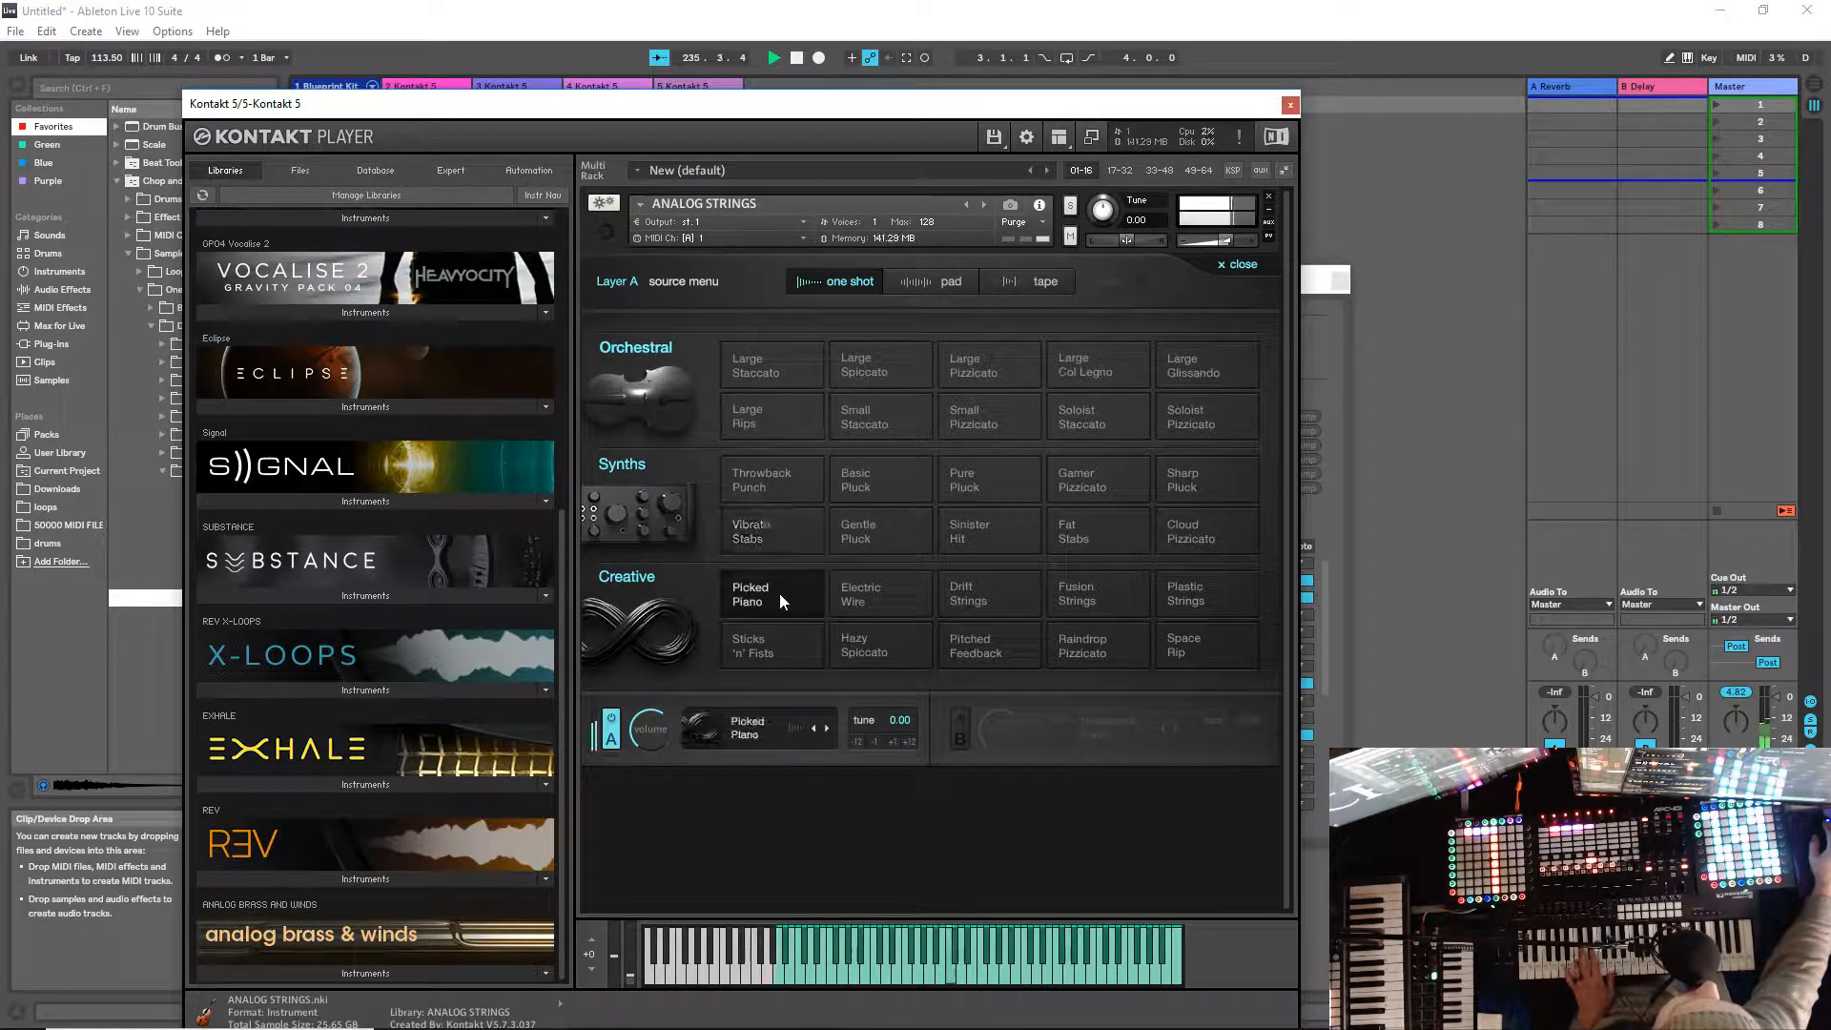
click(854, 593)
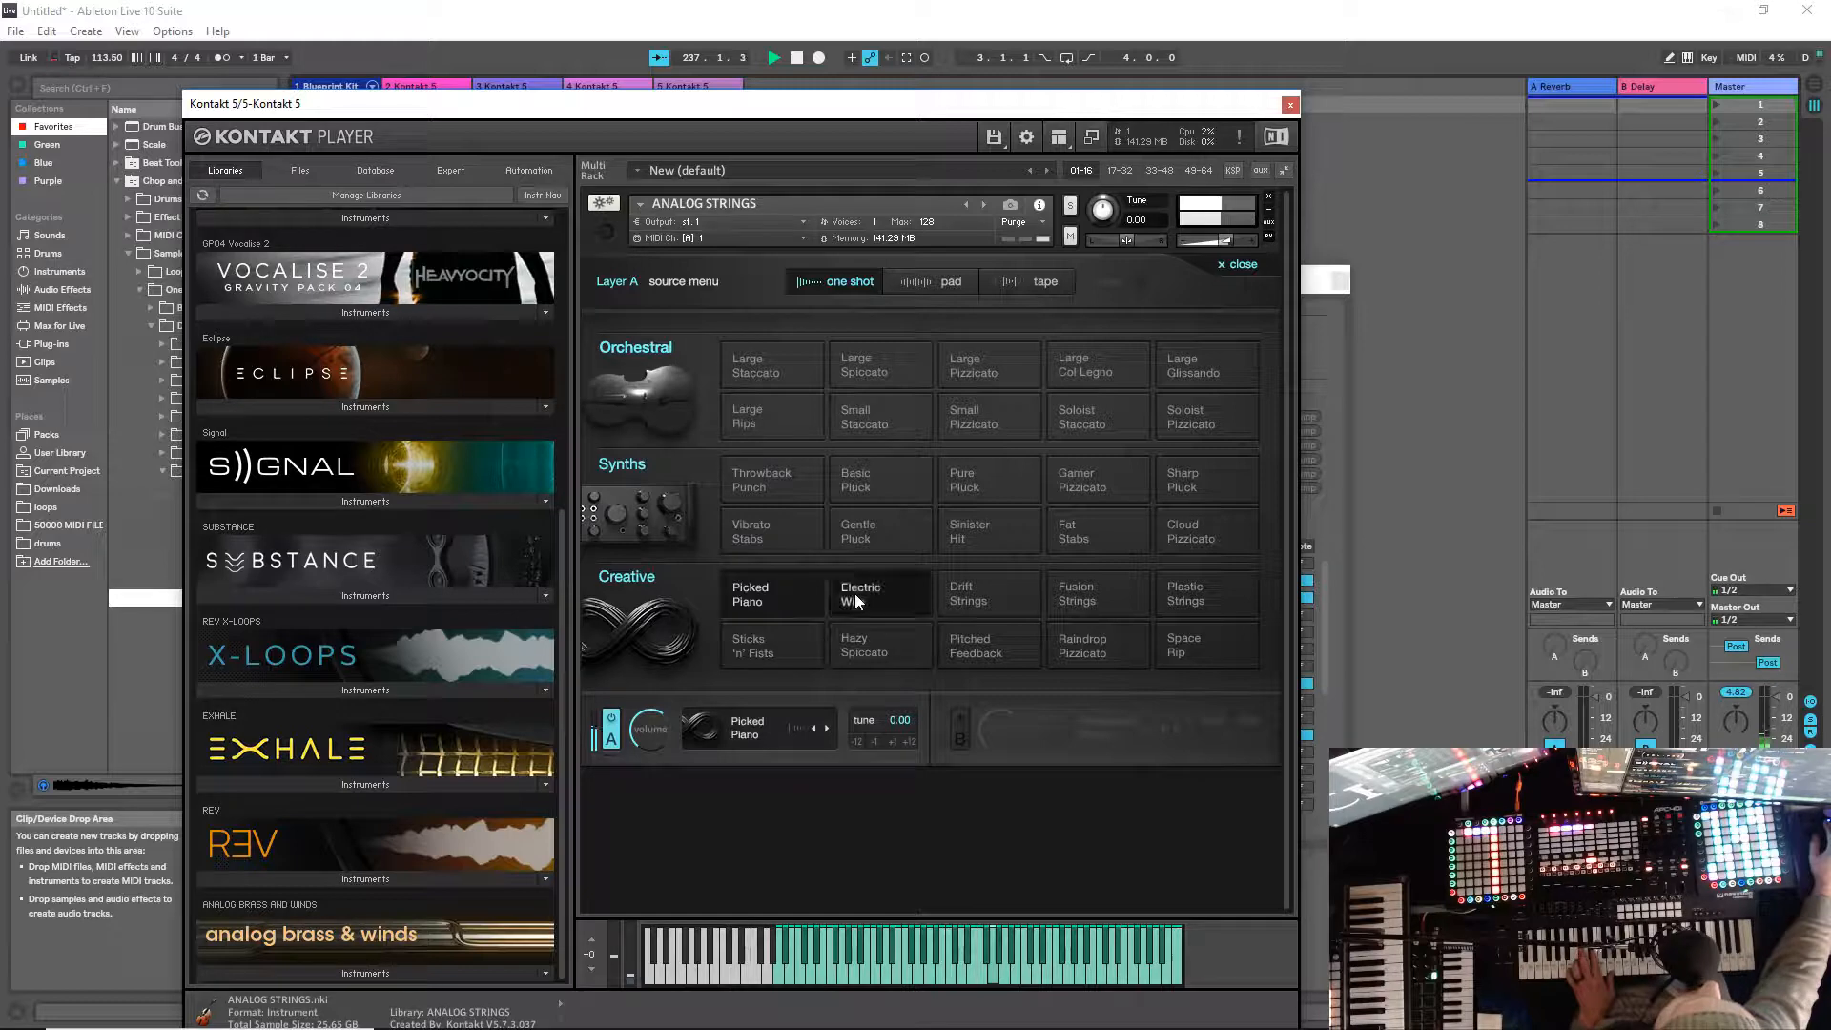
click(981, 591)
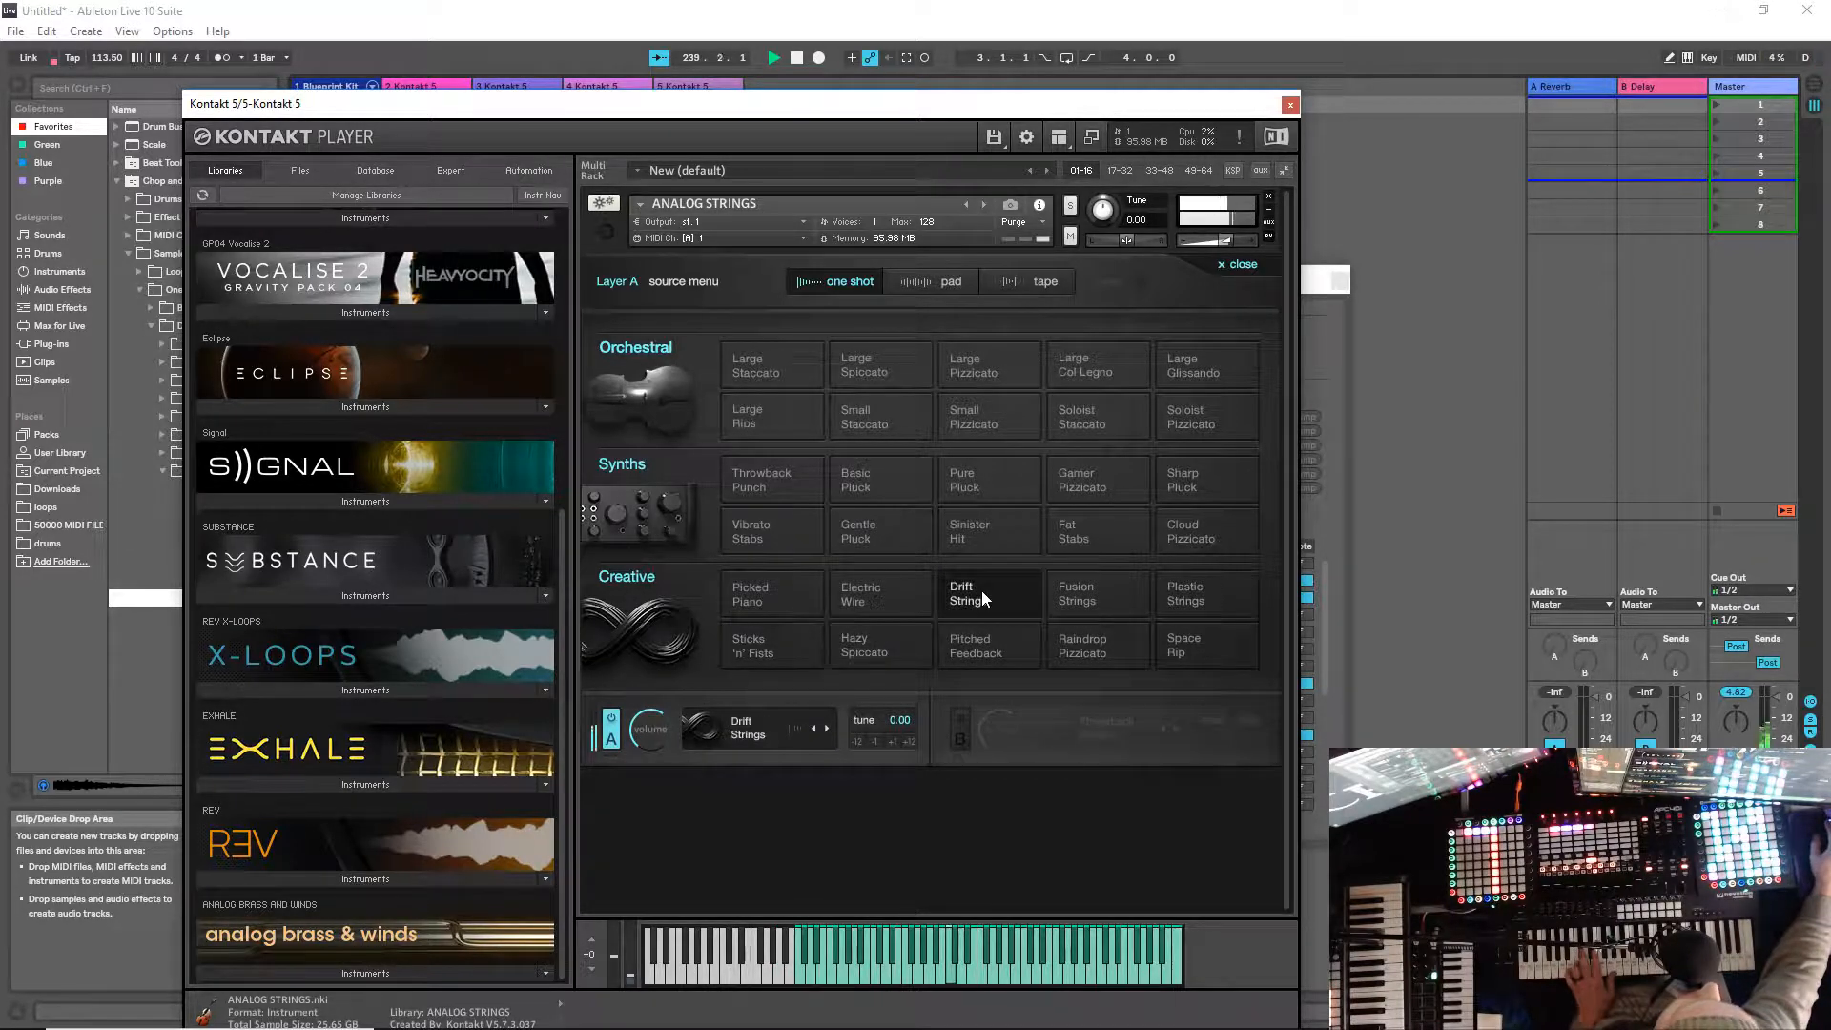
click(1102, 599)
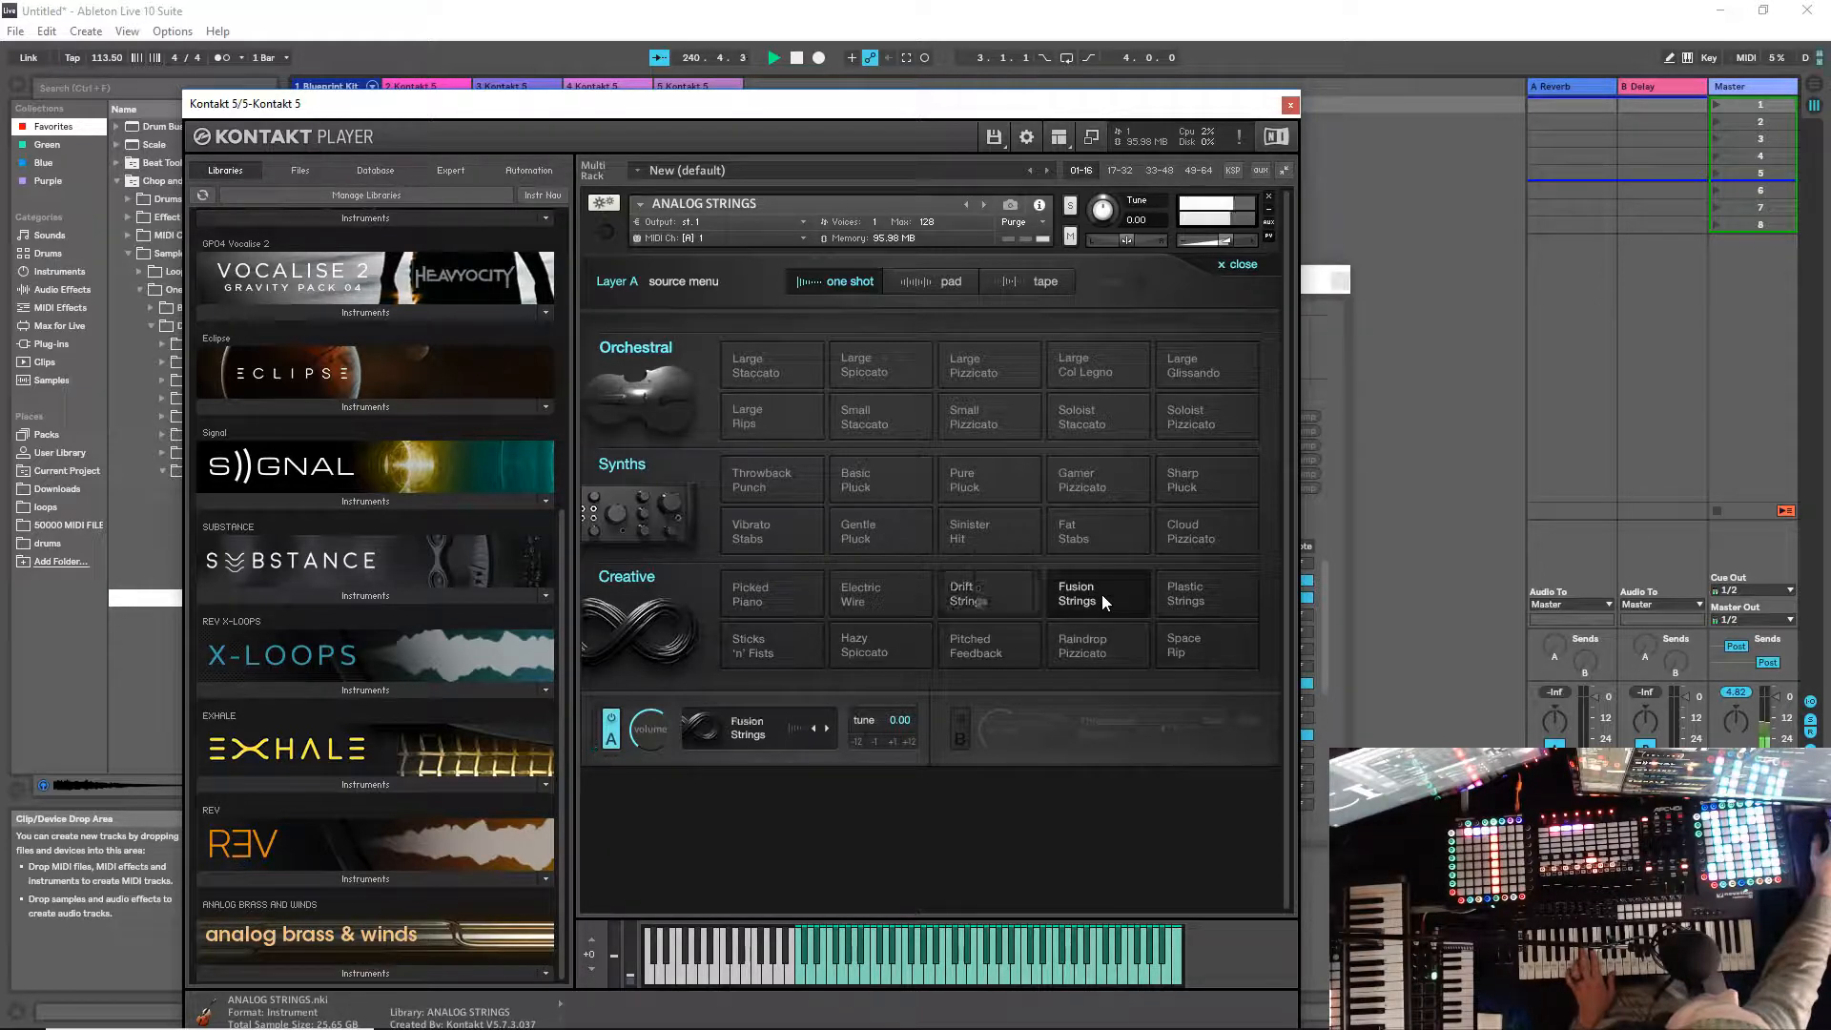
click(1196, 599)
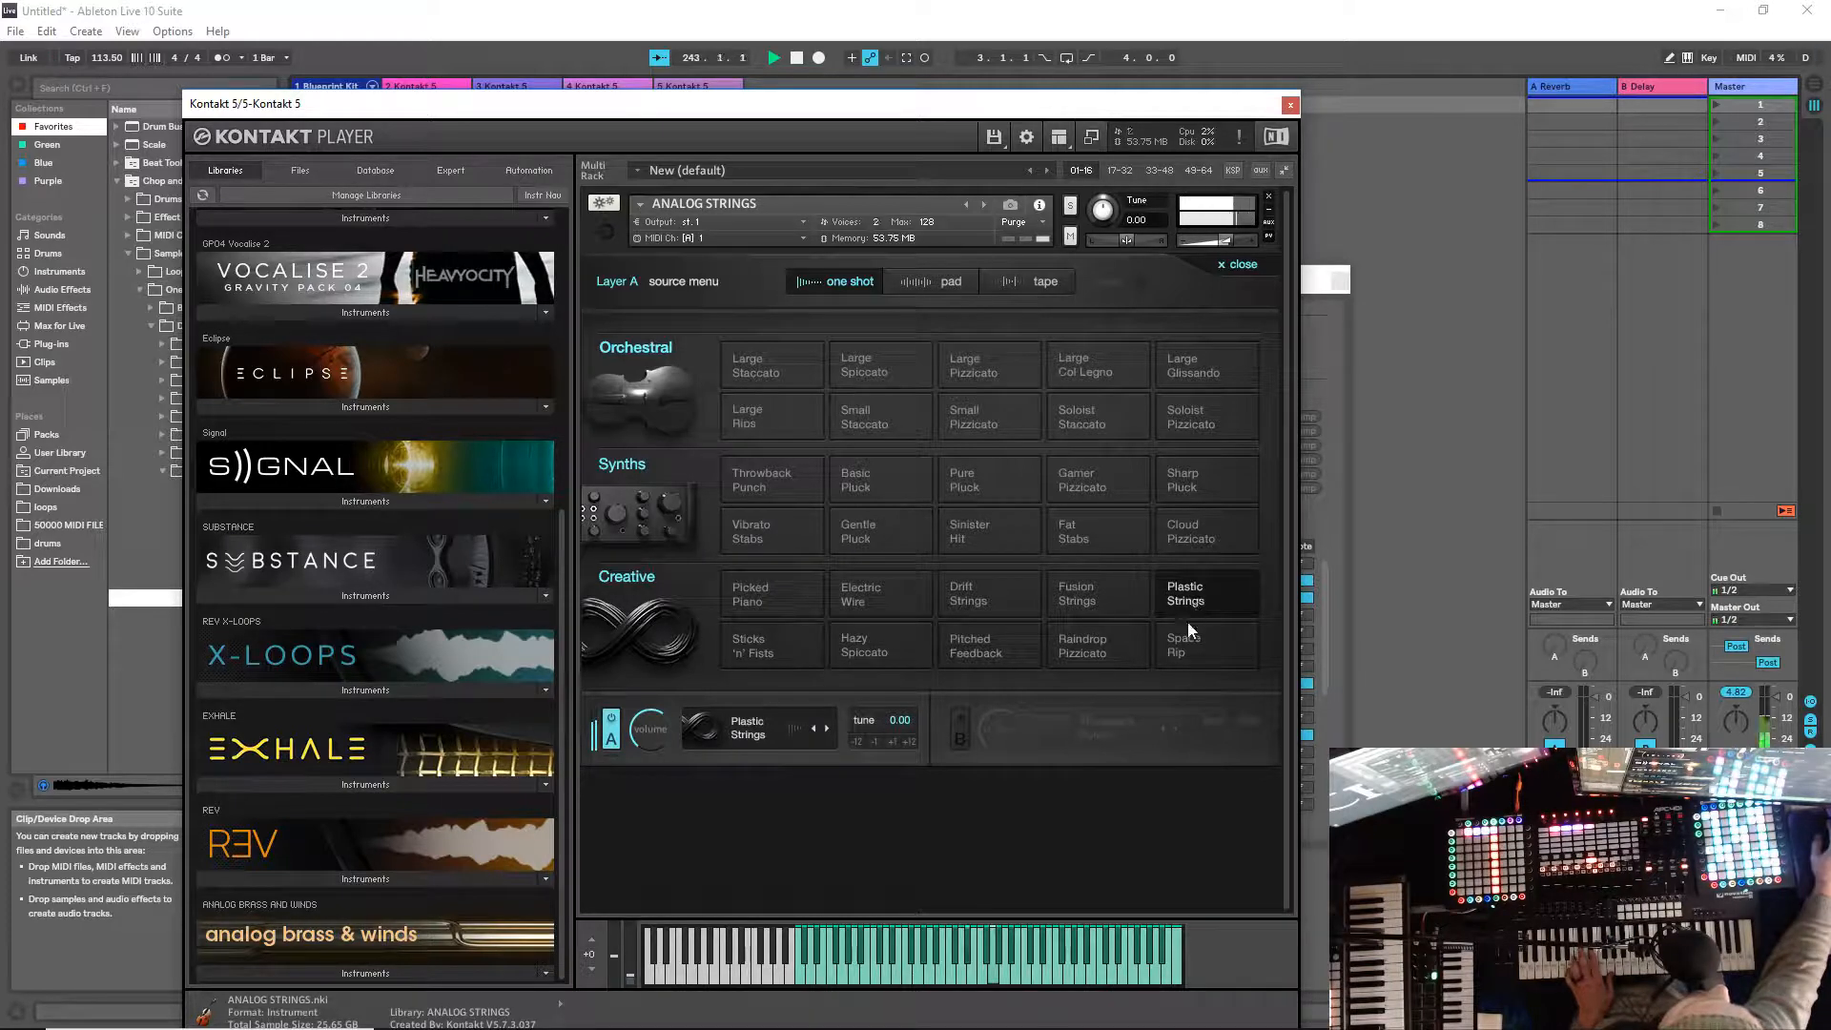
Step: Audition the creative one-shots Space Rip, Raindrop Pizzicato, Pitched Feedback, Hazy Spiccato and Sticks 'n' Fists on layer A
click(1198, 643)
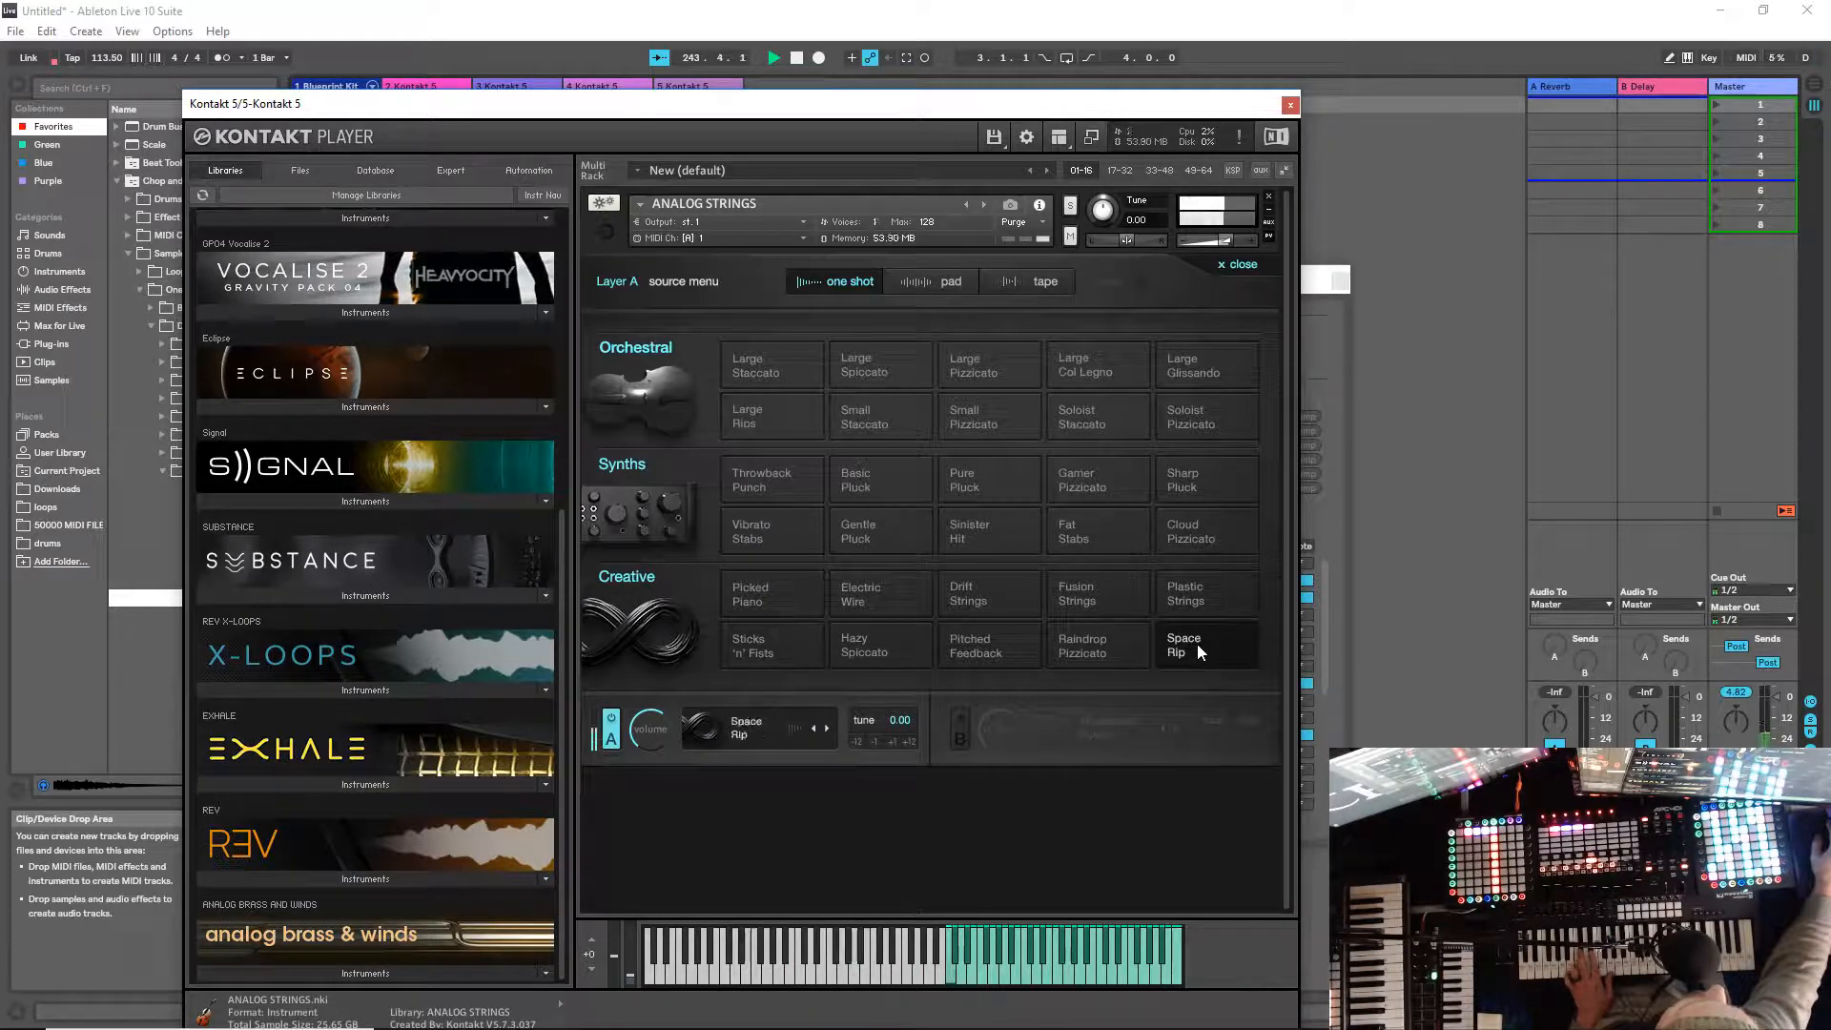
click(1108, 651)
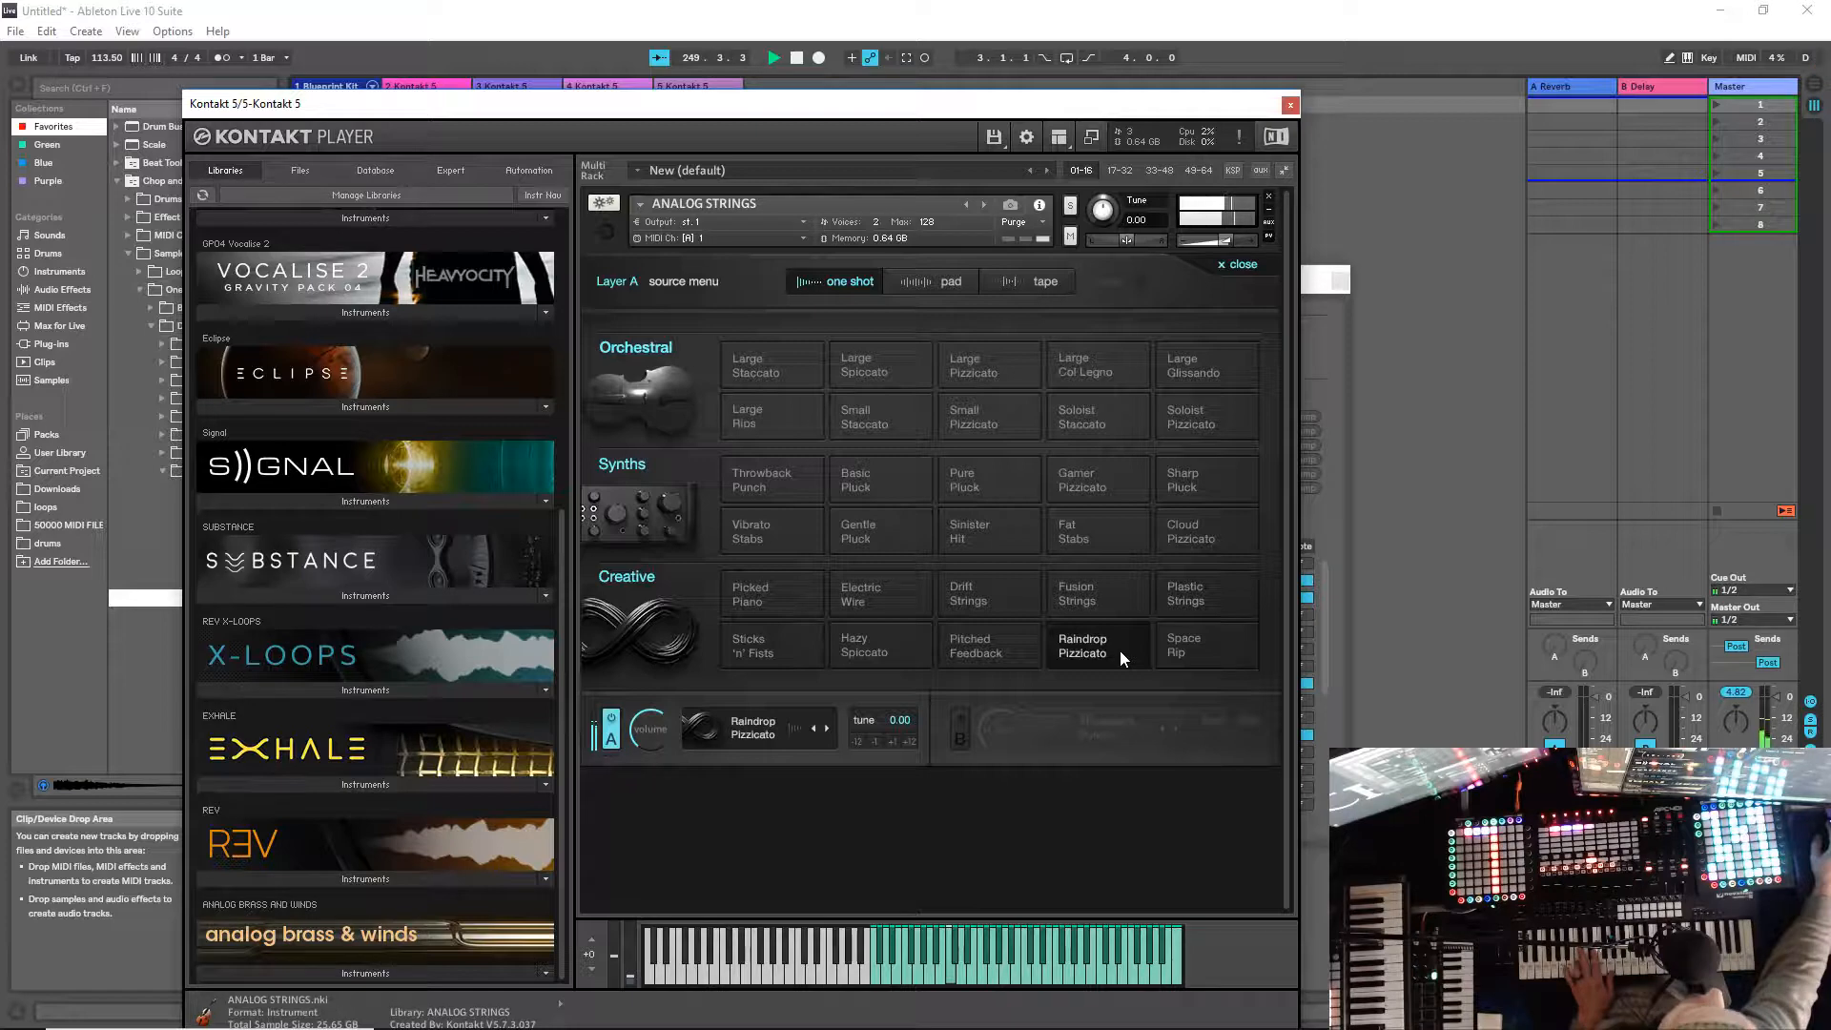
click(1007, 650)
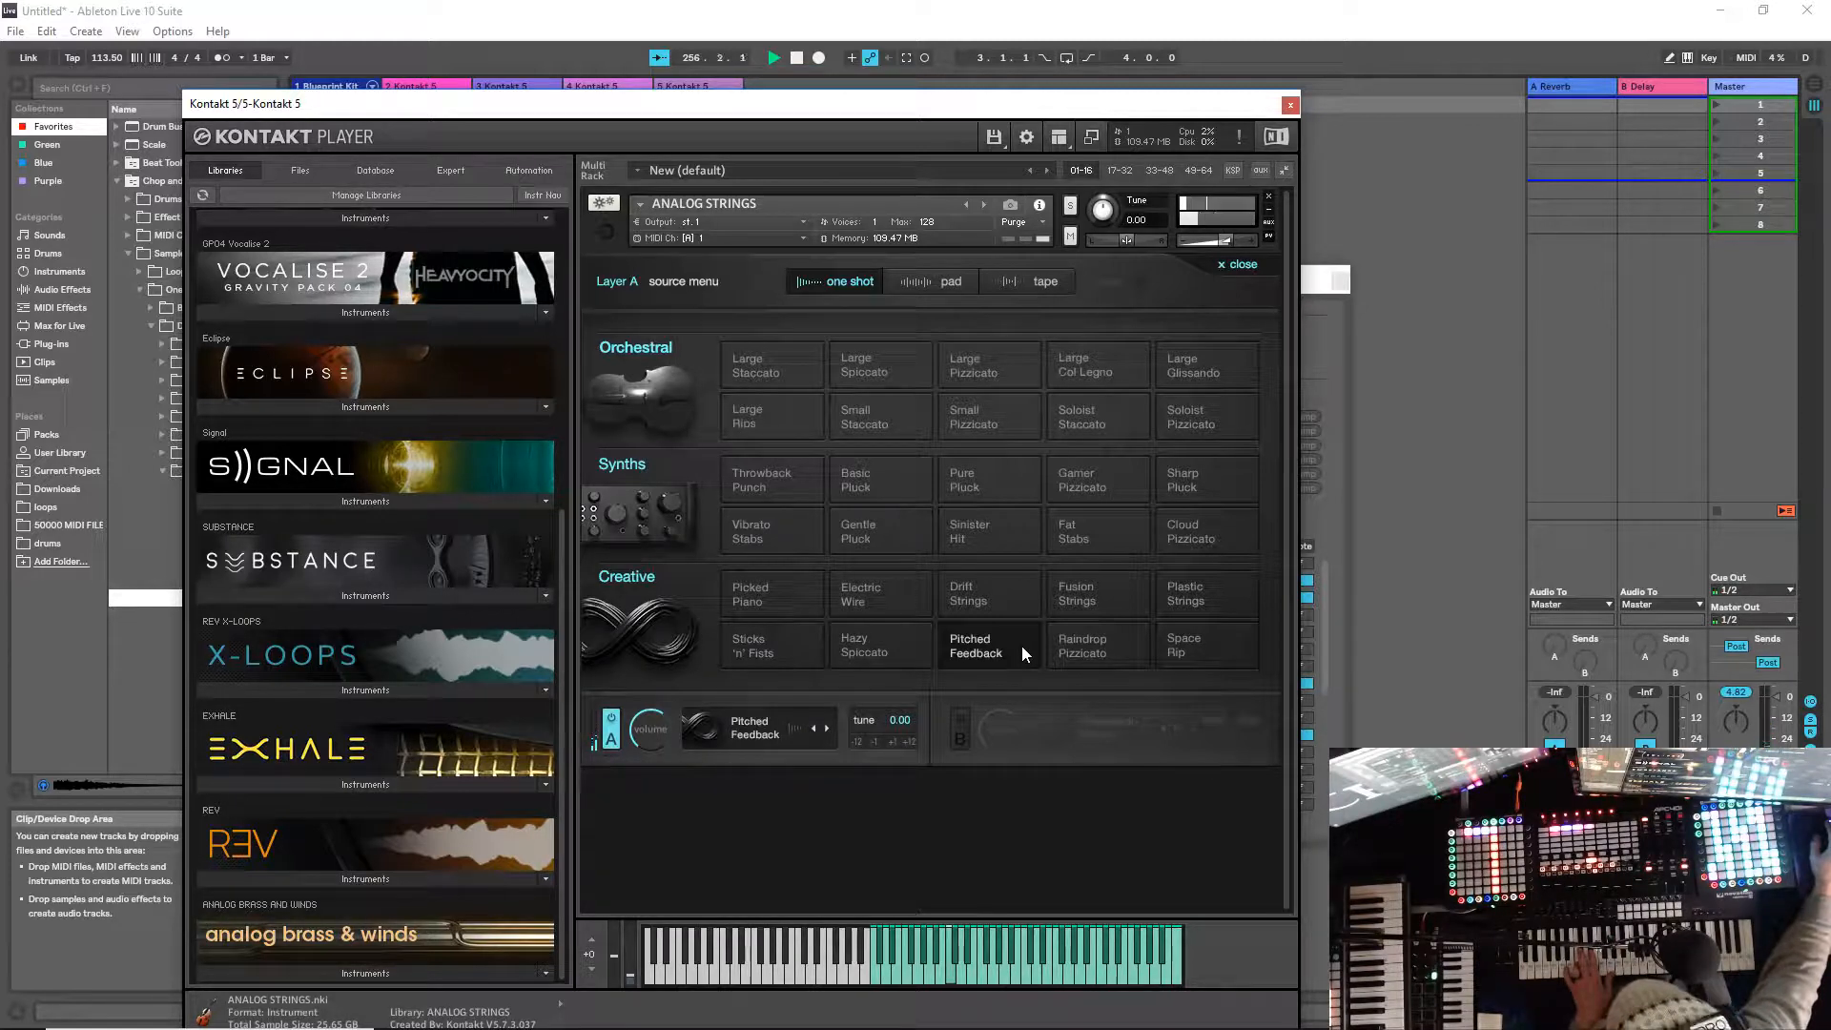
click(887, 650)
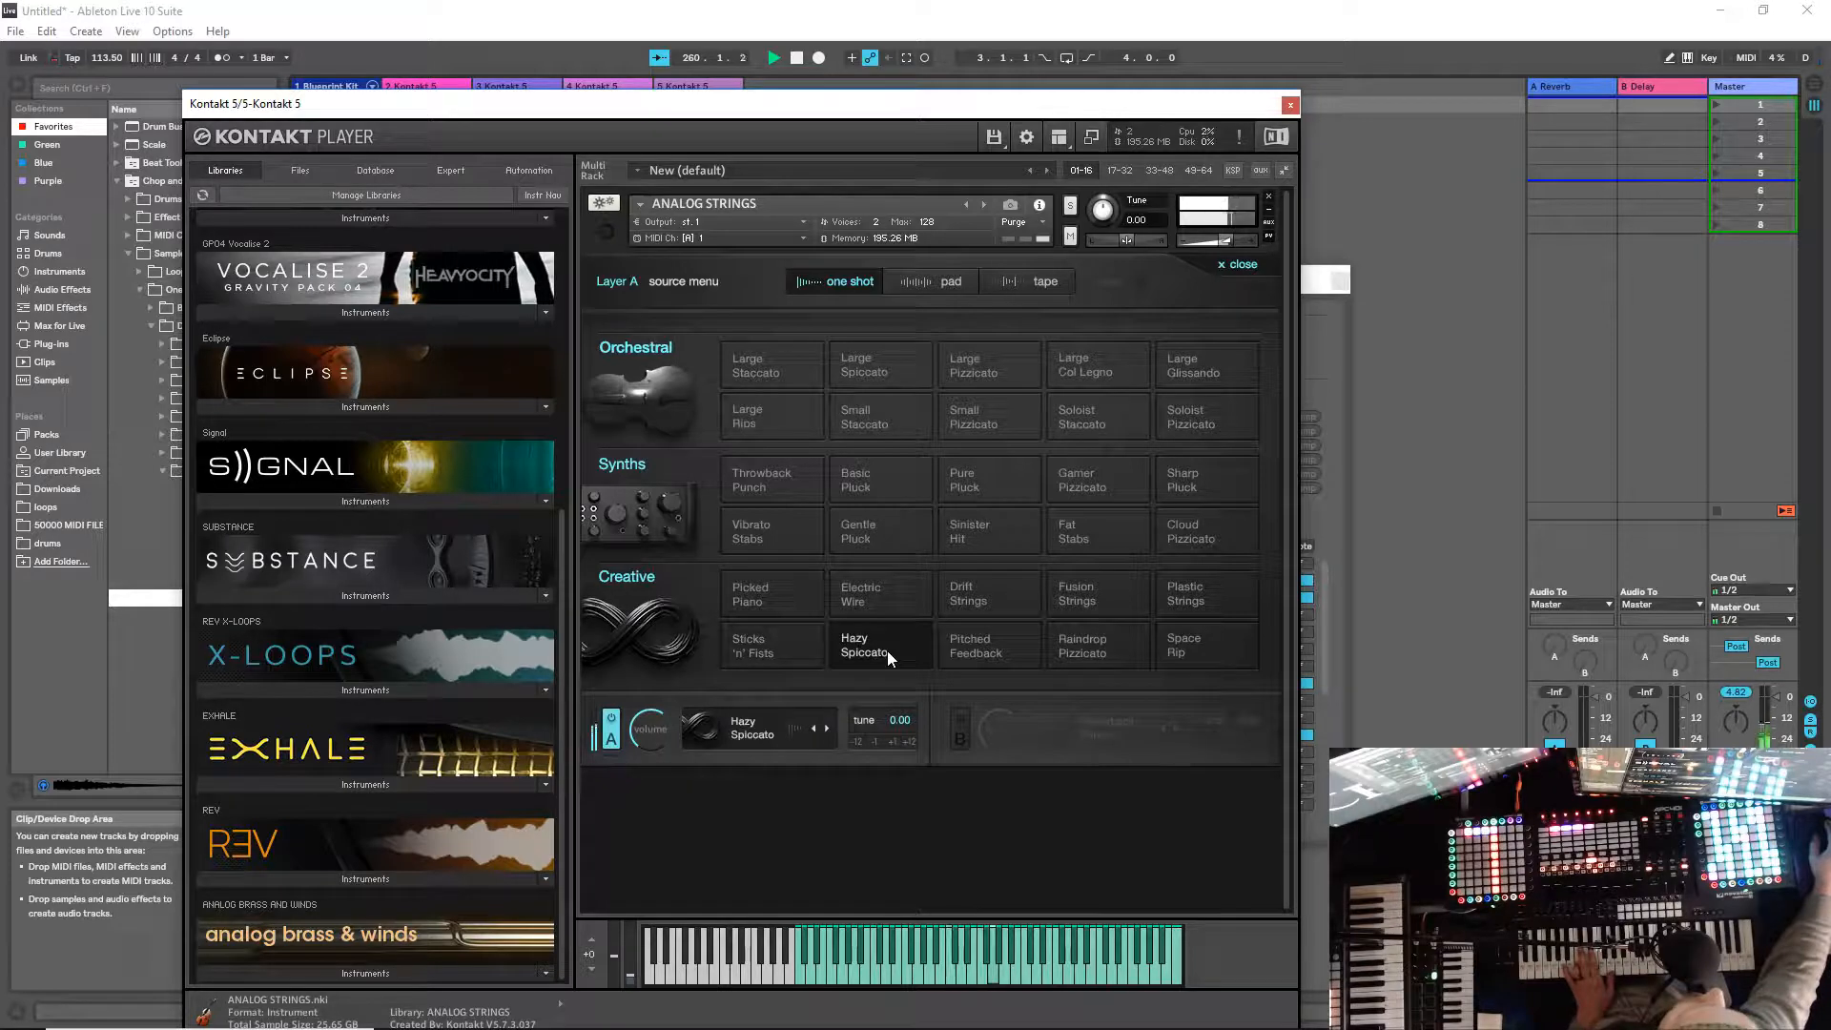
click(799, 654)
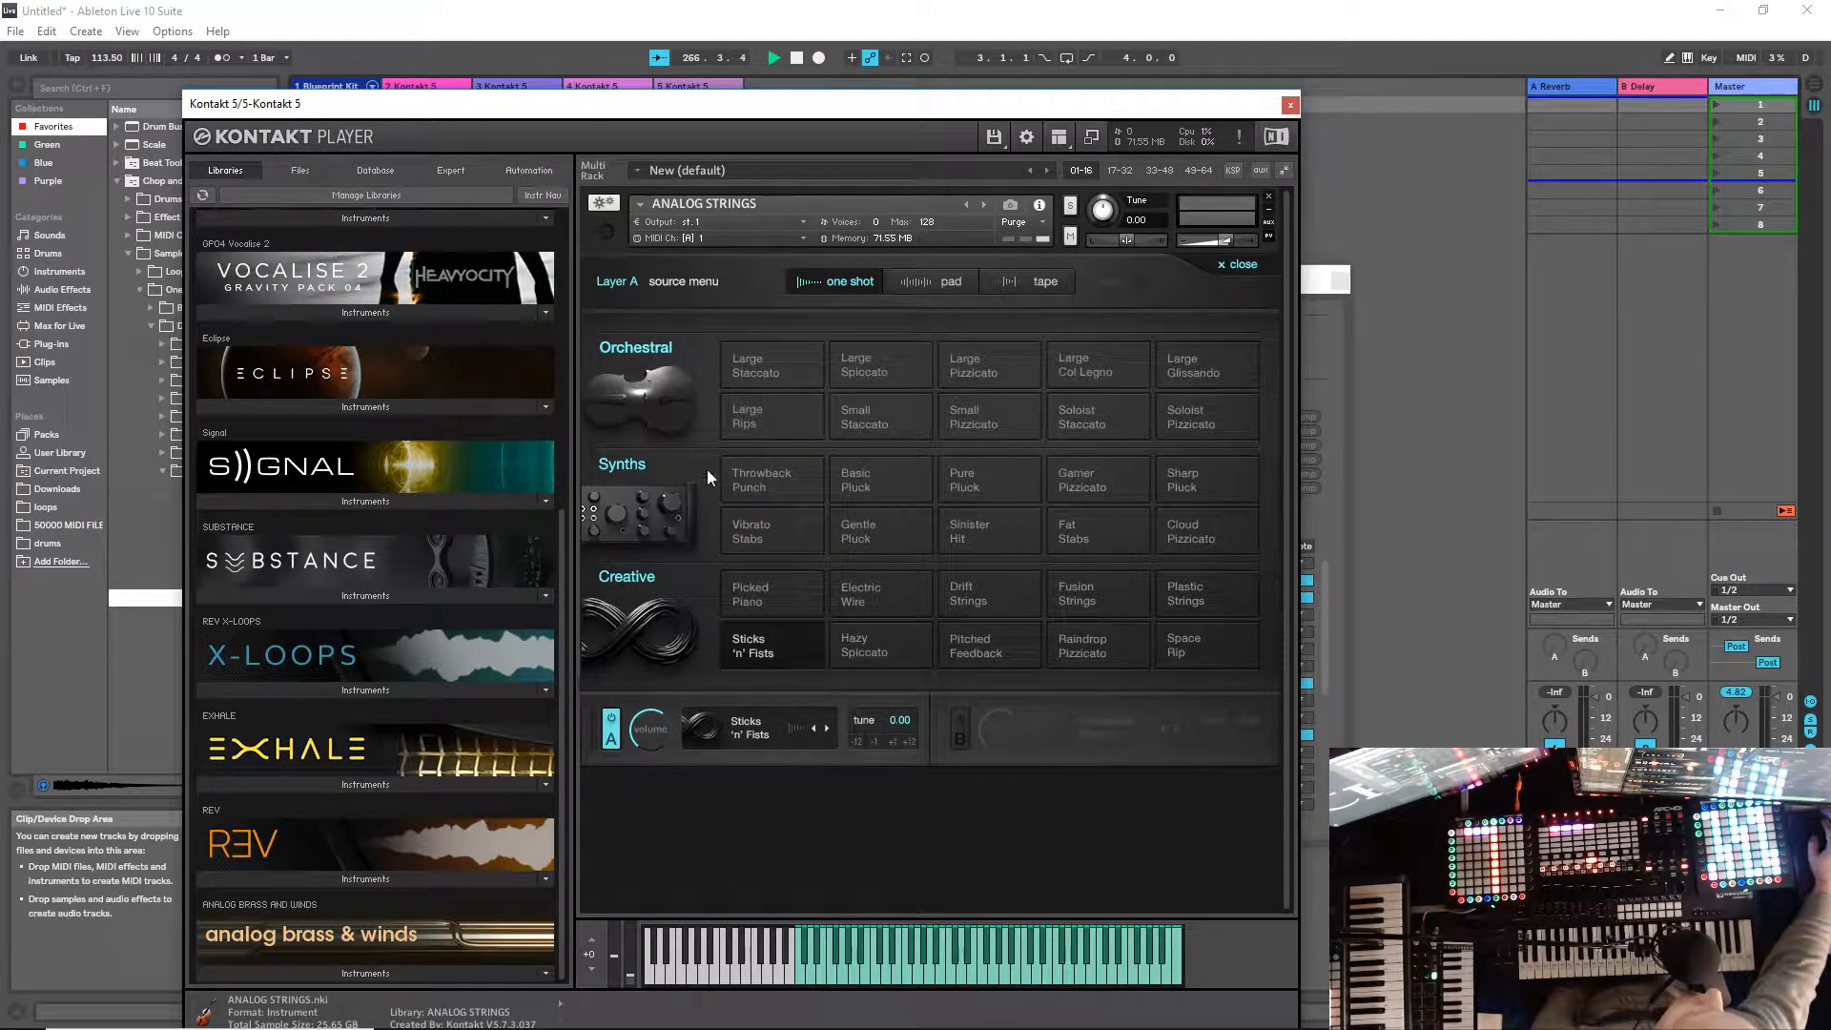
Step: Audition the orchestral pad sources Large Sustain and Large Sordino on layer A, switching the microphone position to close
click(931, 288)
click(744, 378)
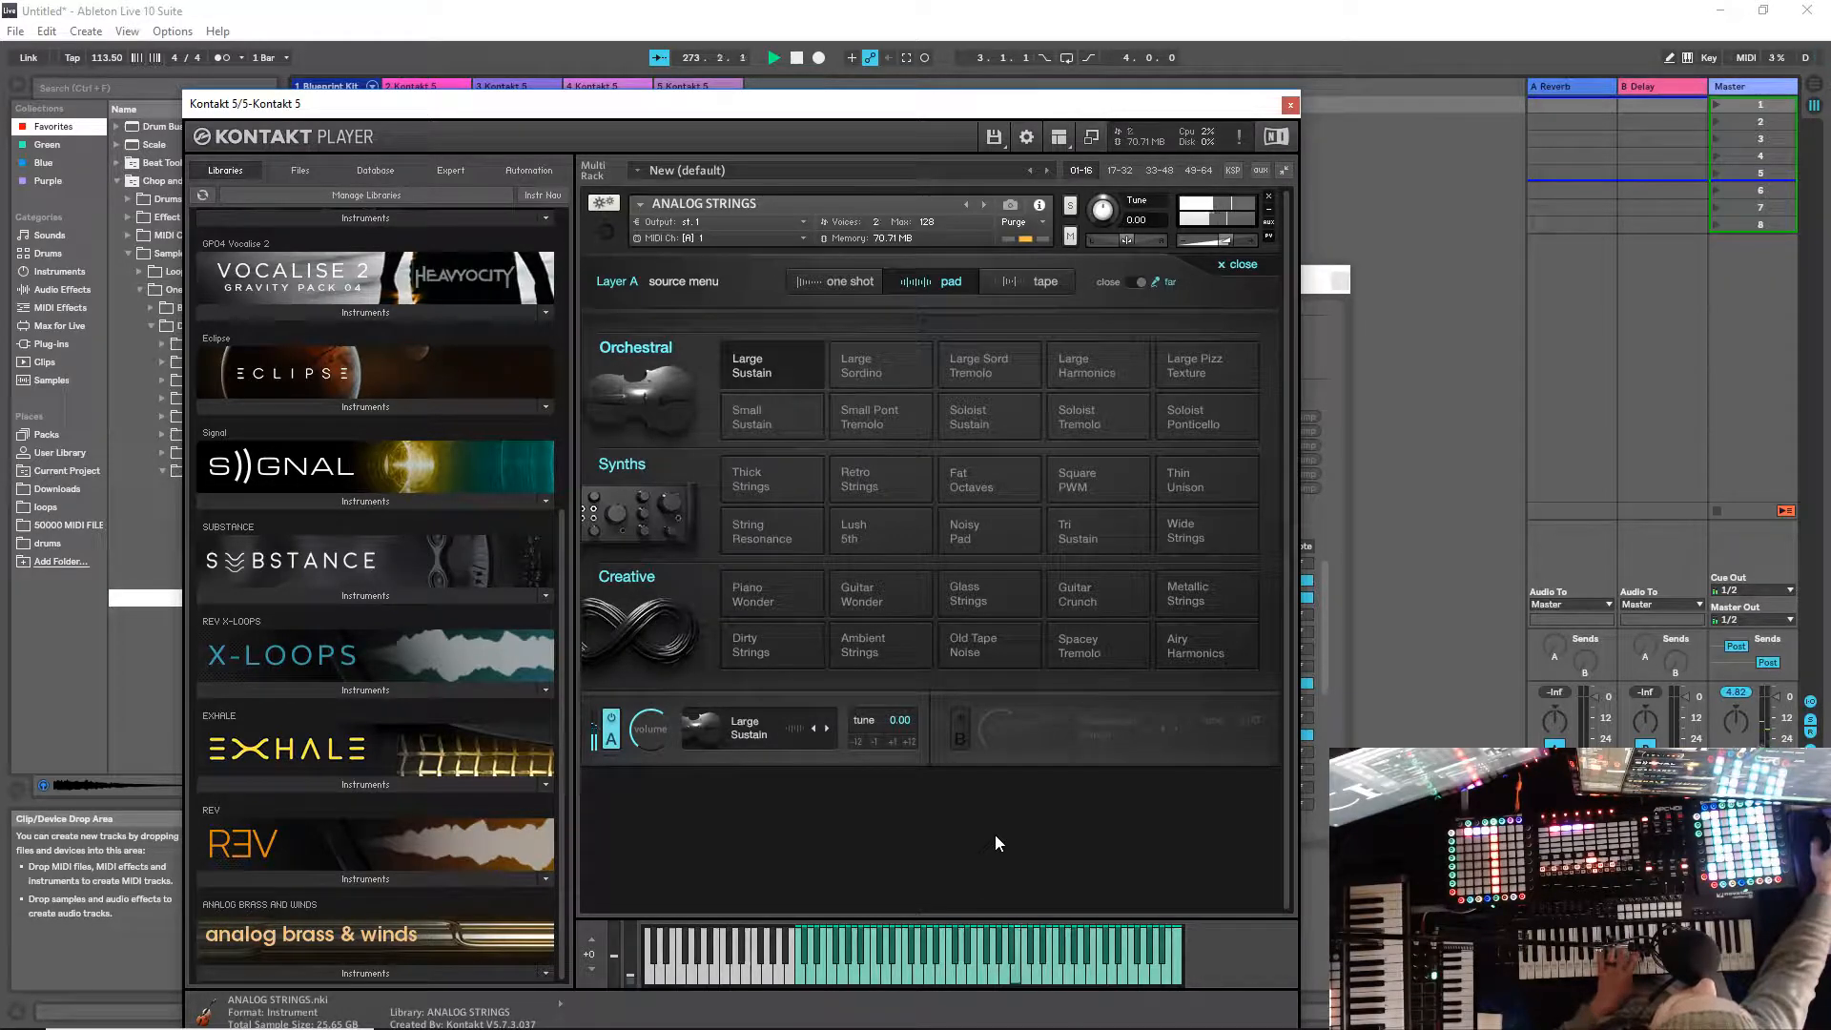
click(877, 368)
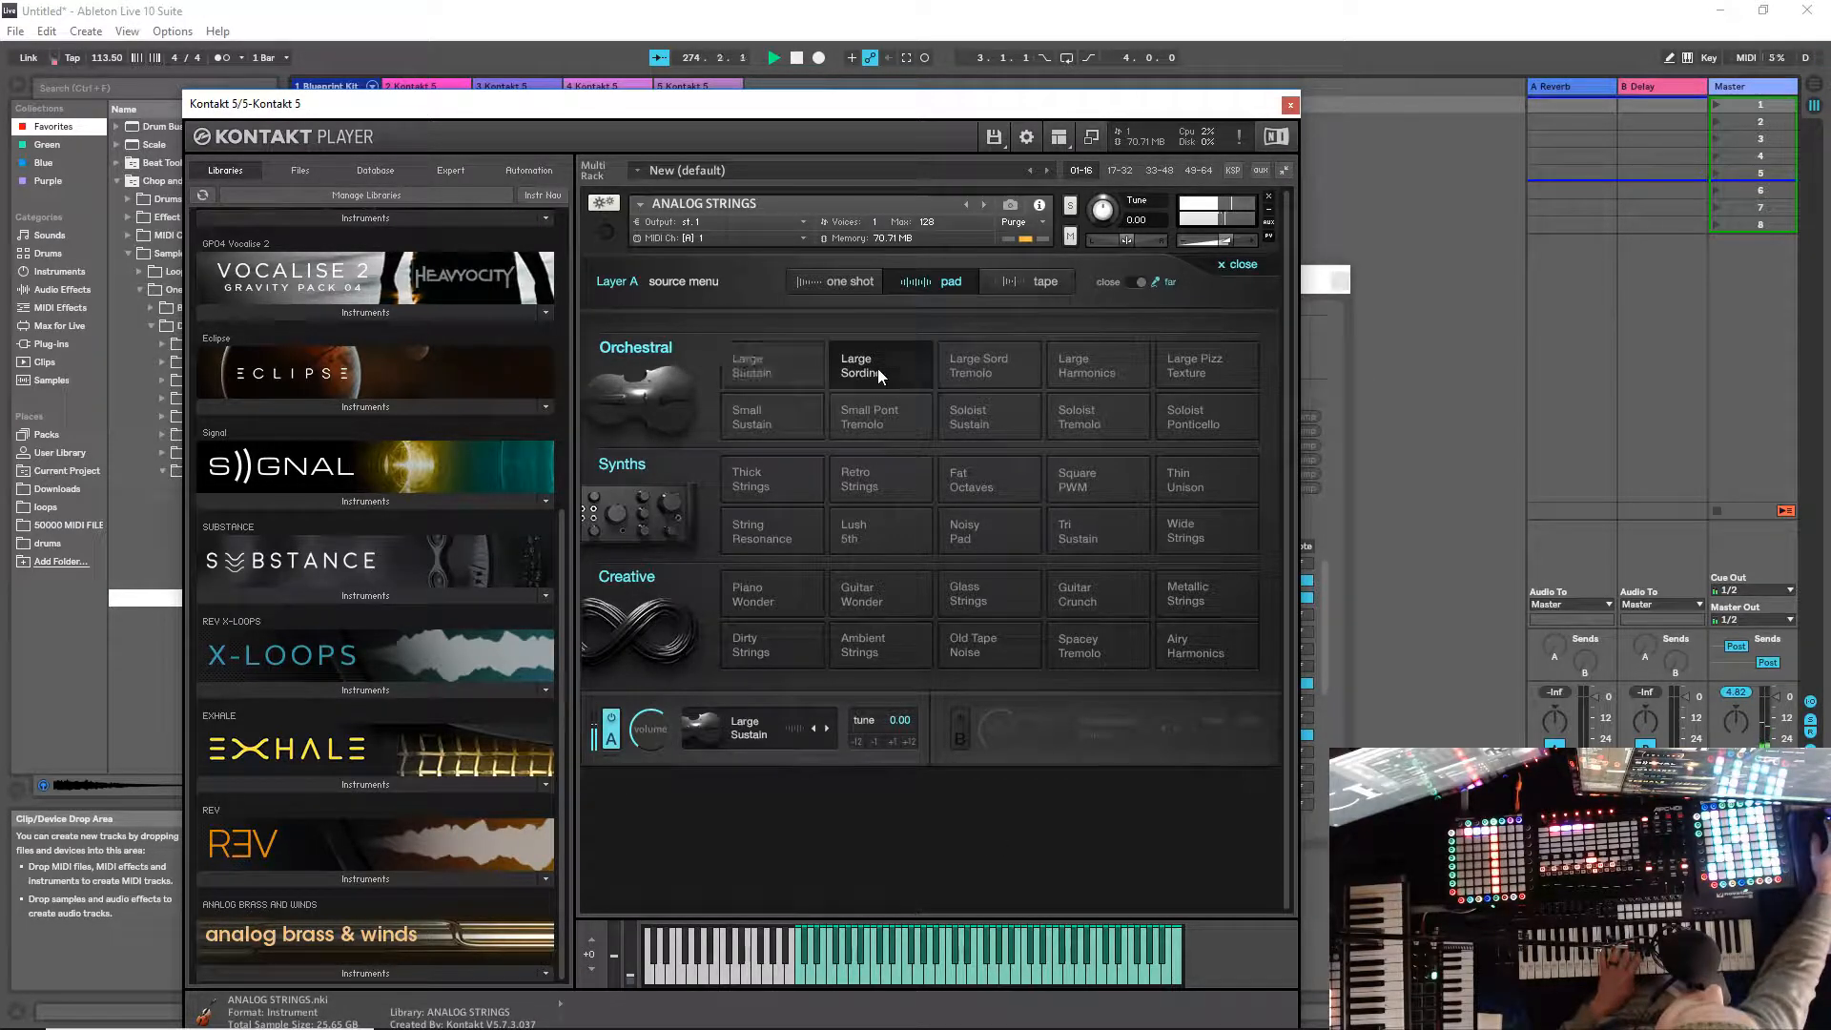
click(1139, 281)
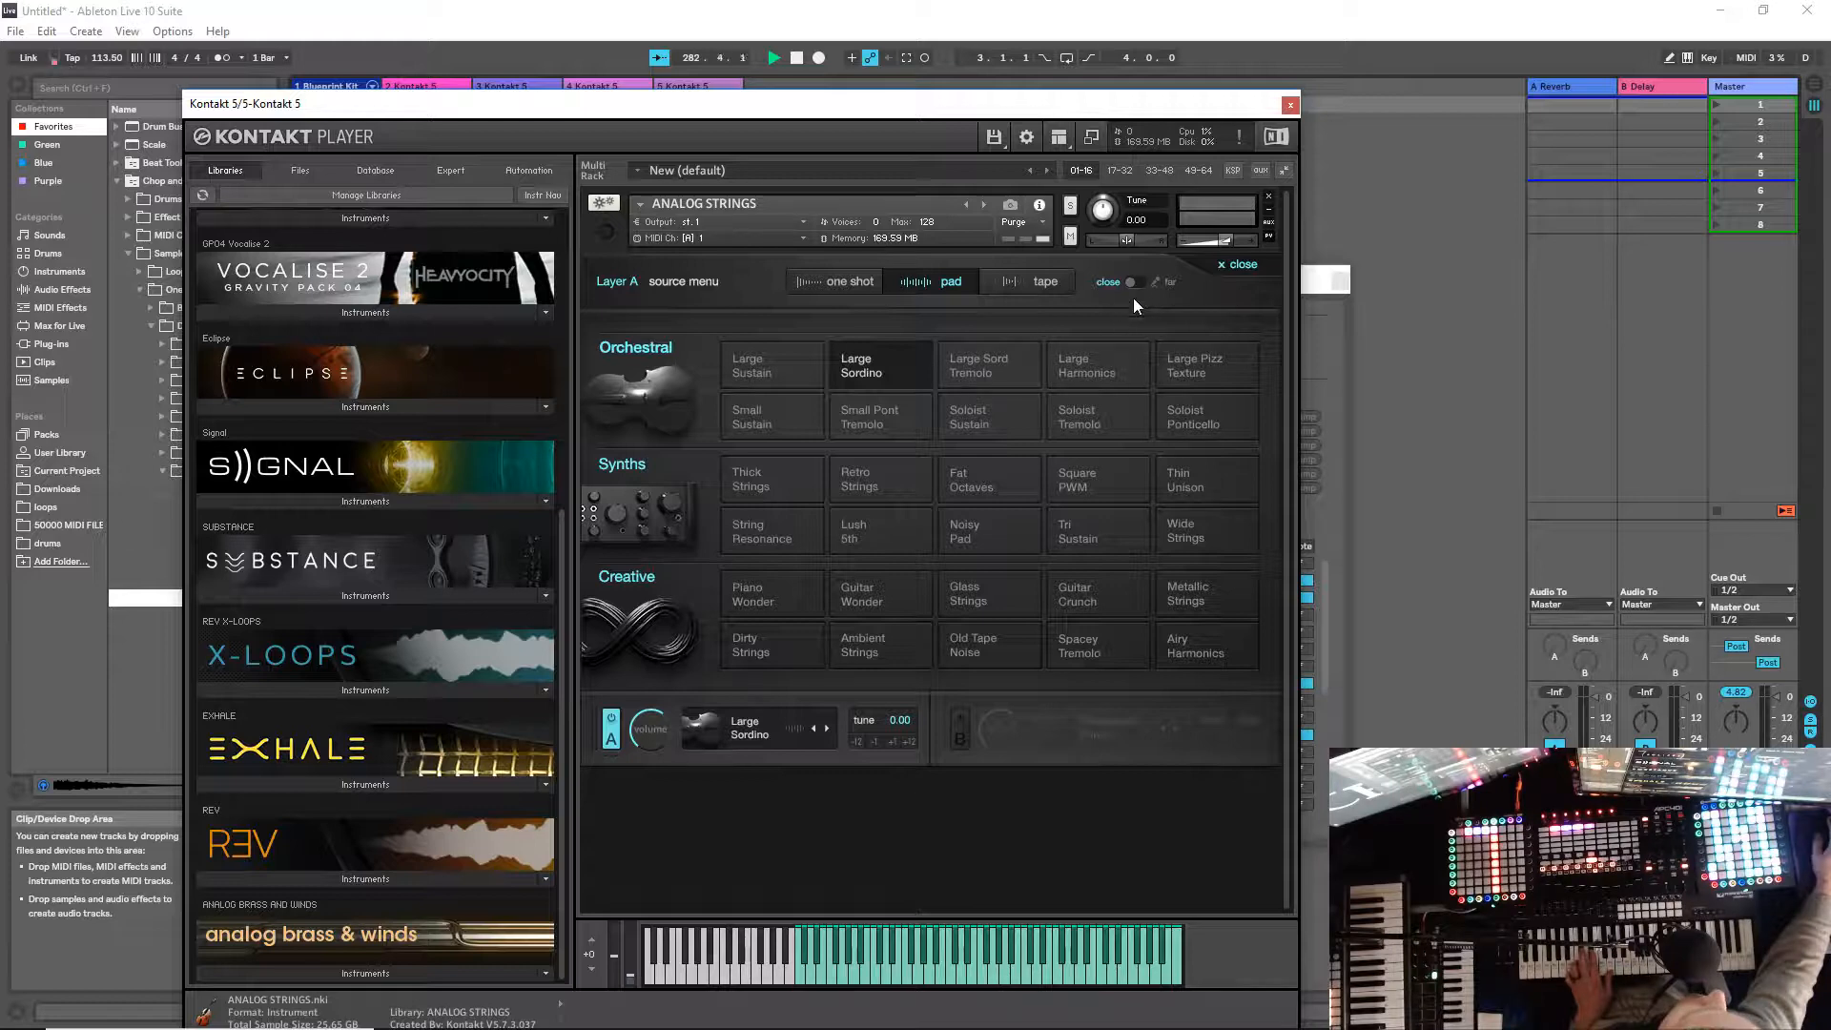
Step: Audition the orchestral pads Large Sord Tremolo, Large Harmonics and Large Pizz Texture on layer A
click(983, 361)
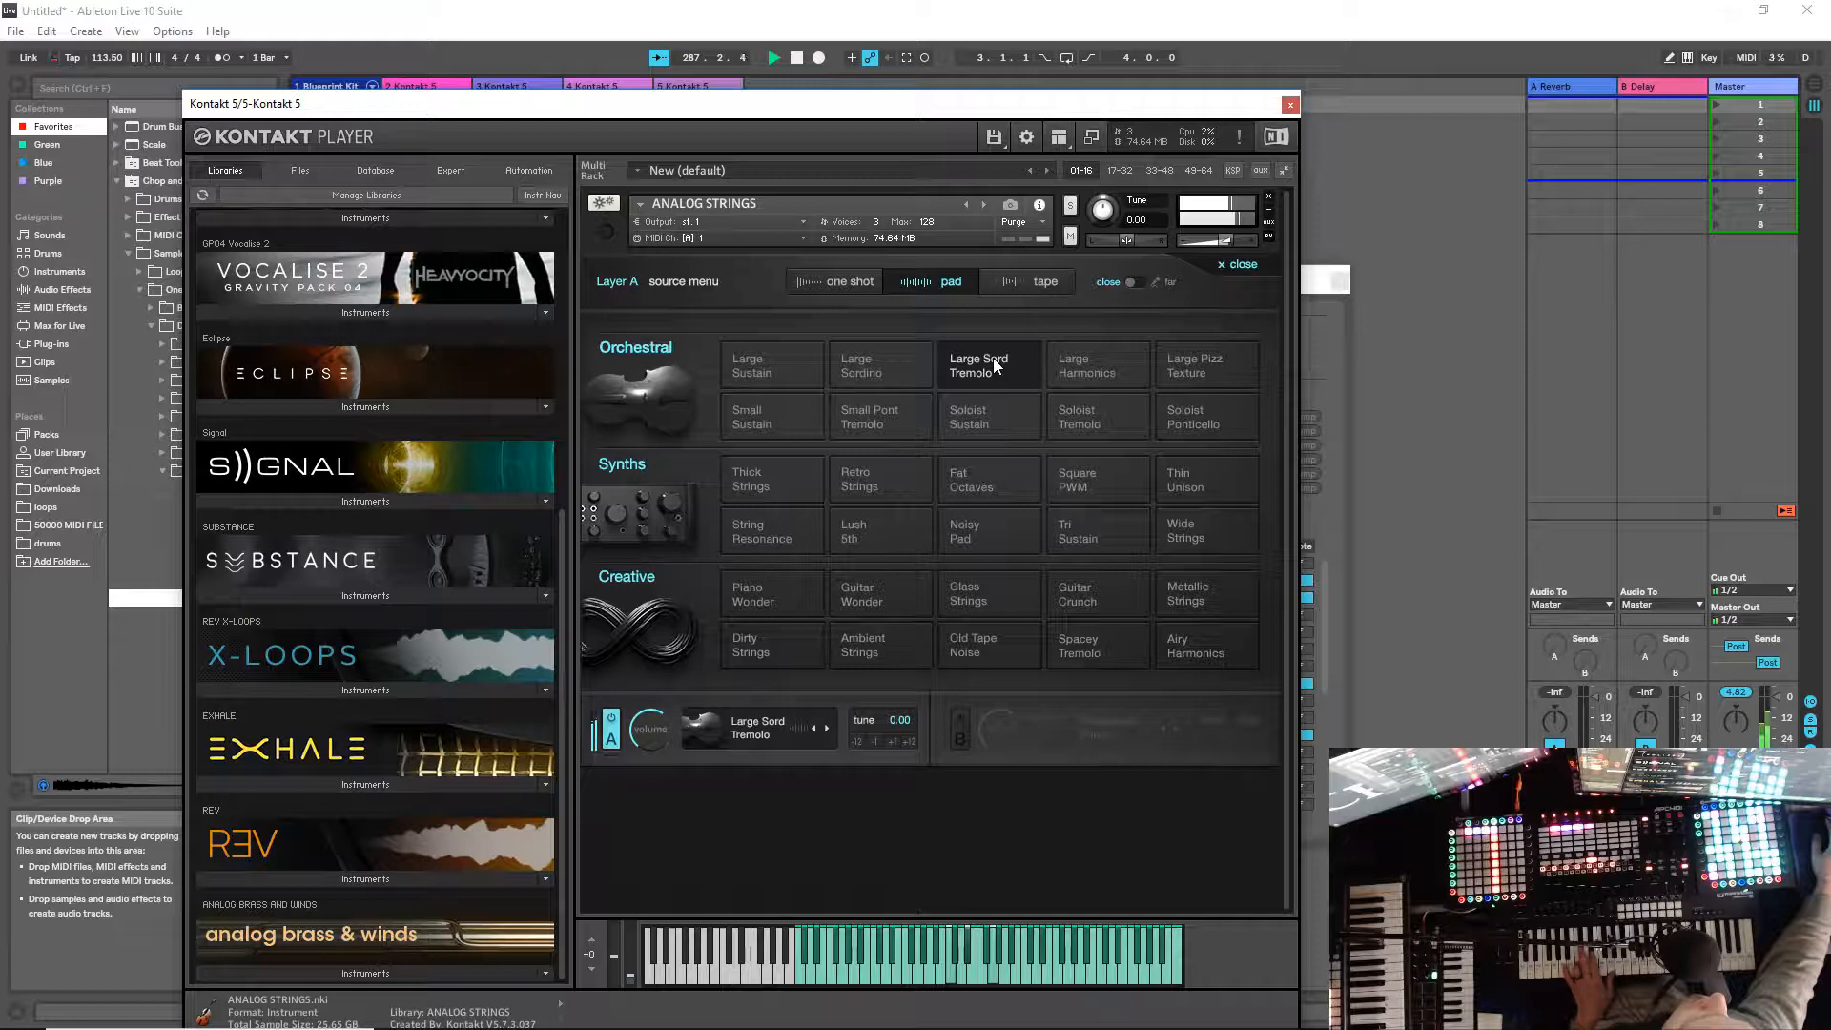
click(1106, 363)
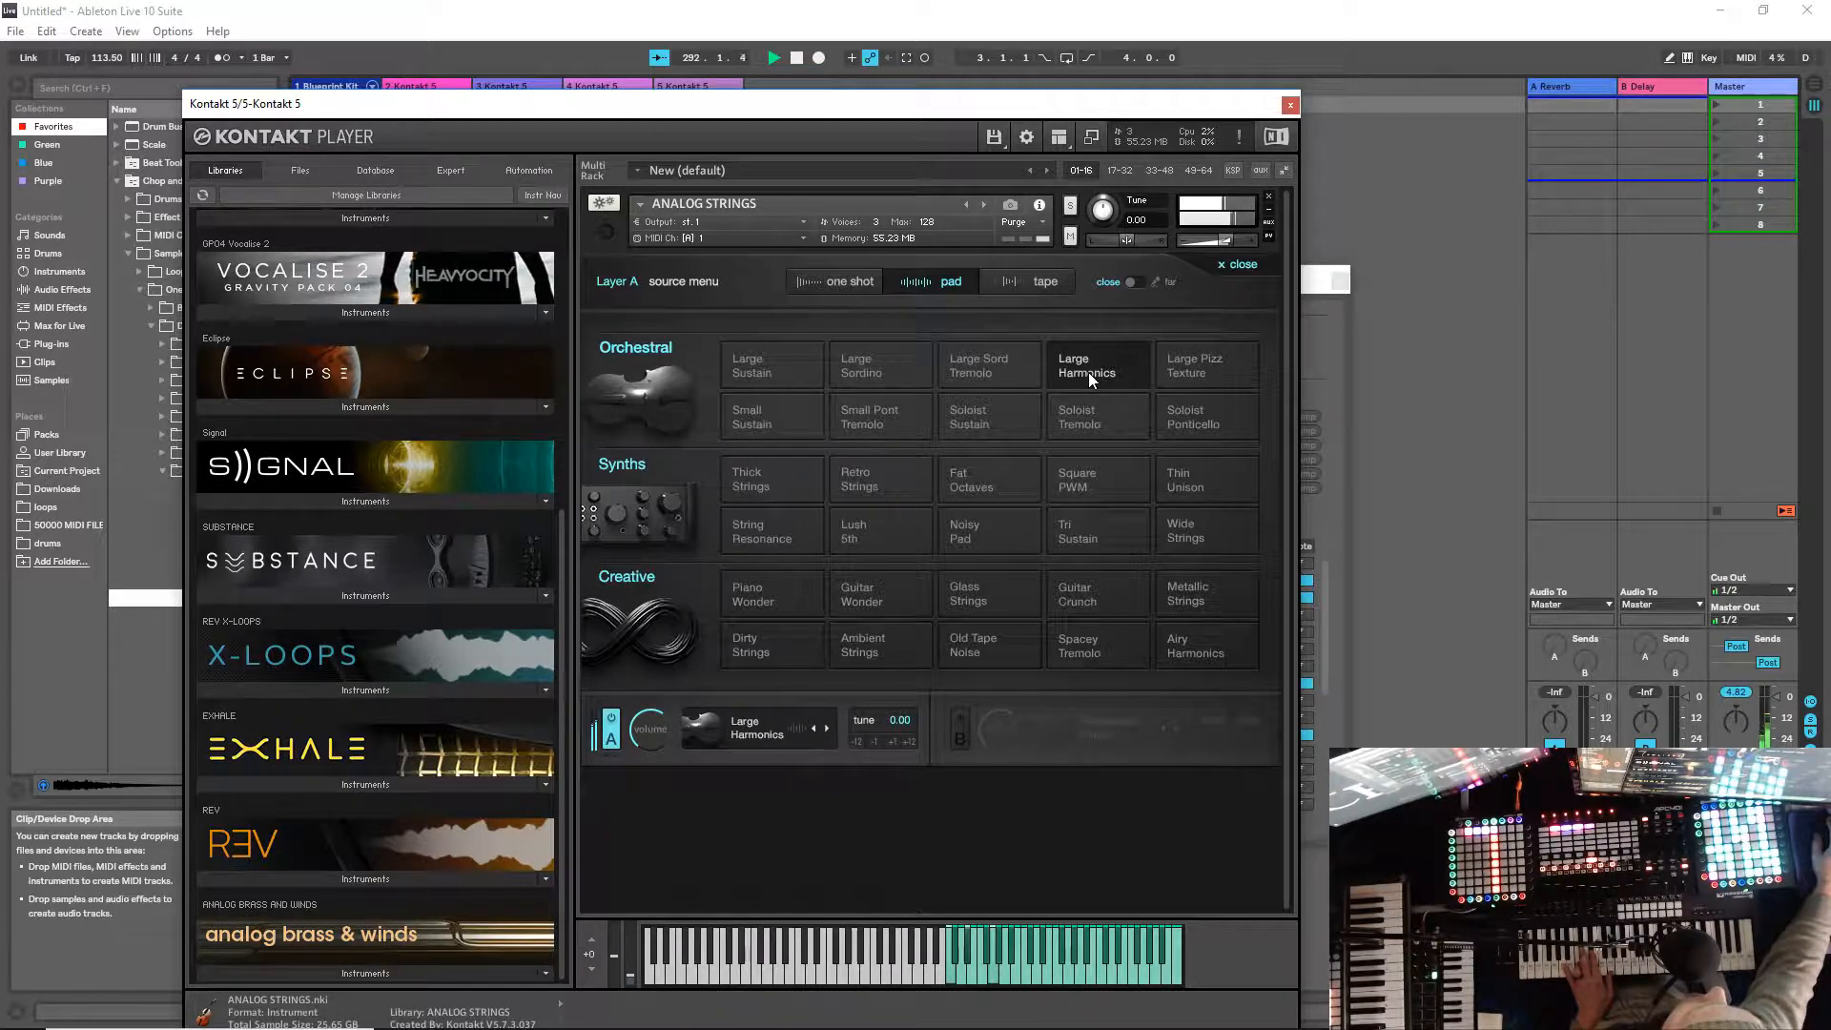
click(1203, 374)
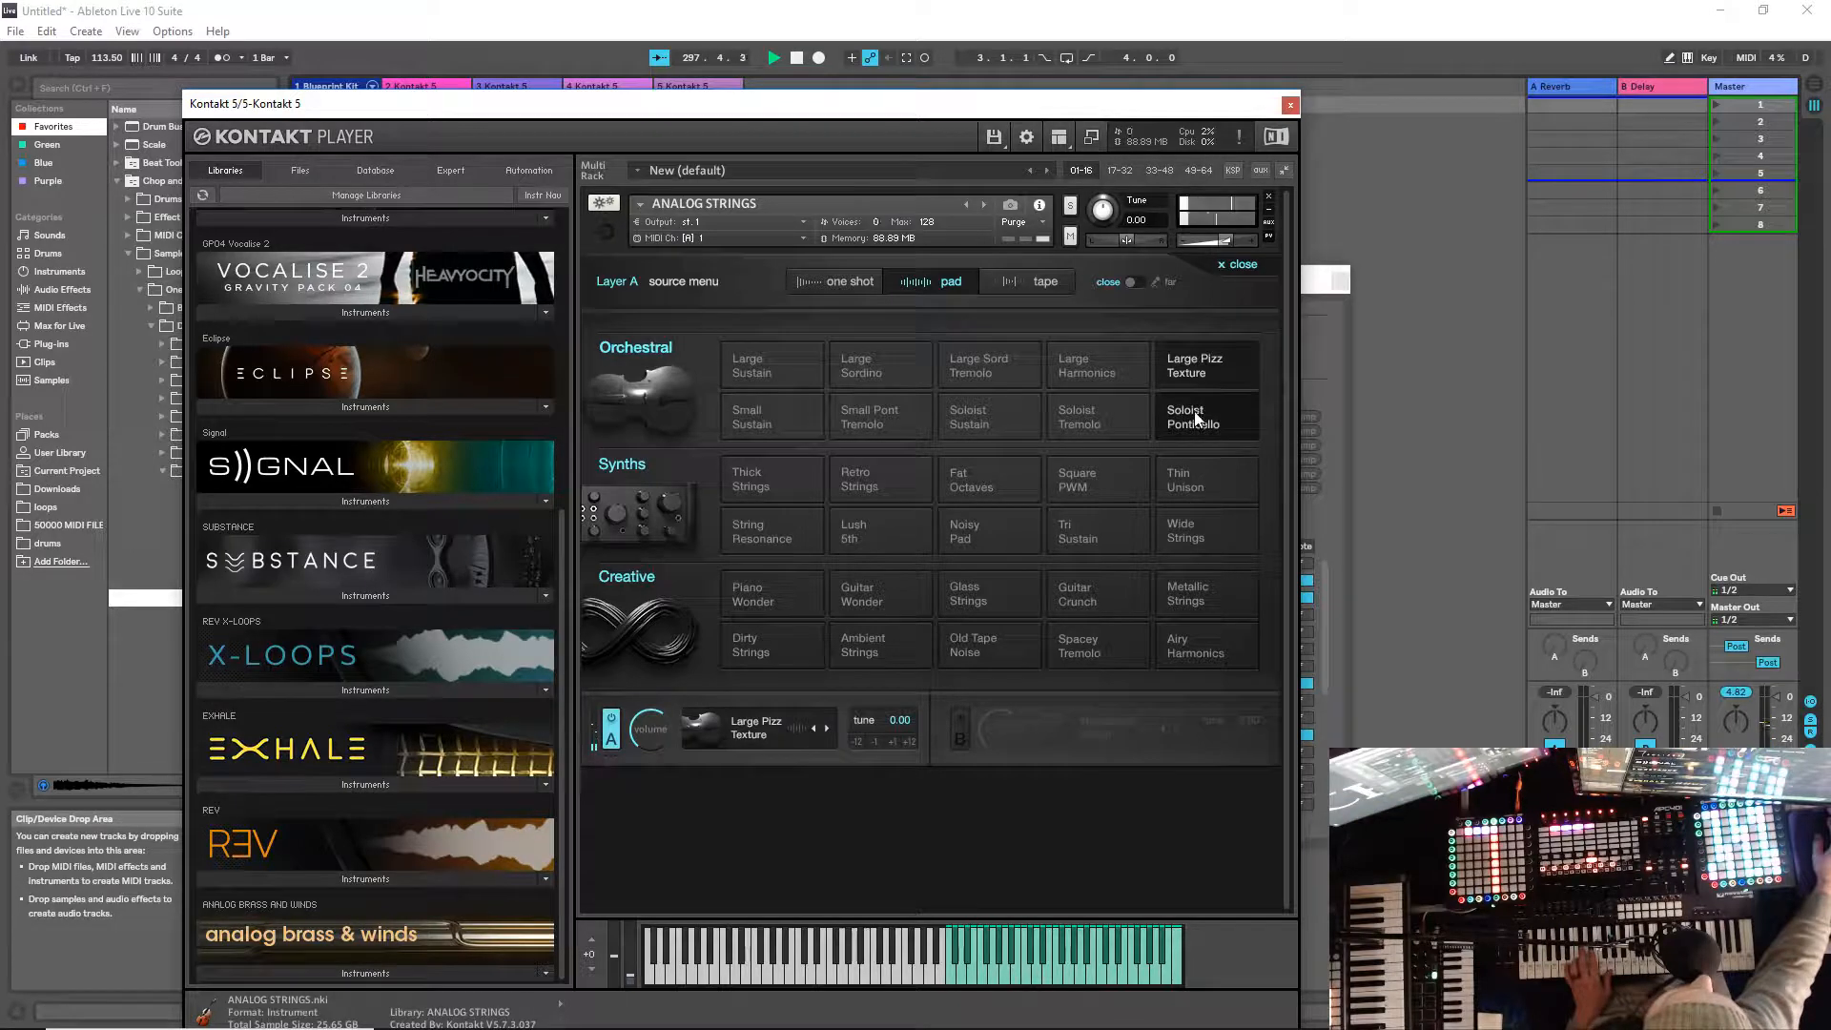
Step: Audition the orchestral pads Soloist Ponticello, Soloist Tremolo, Soloist Sustain, Small Pont Tremolo and Small Sustain on layer A
click(1194, 410)
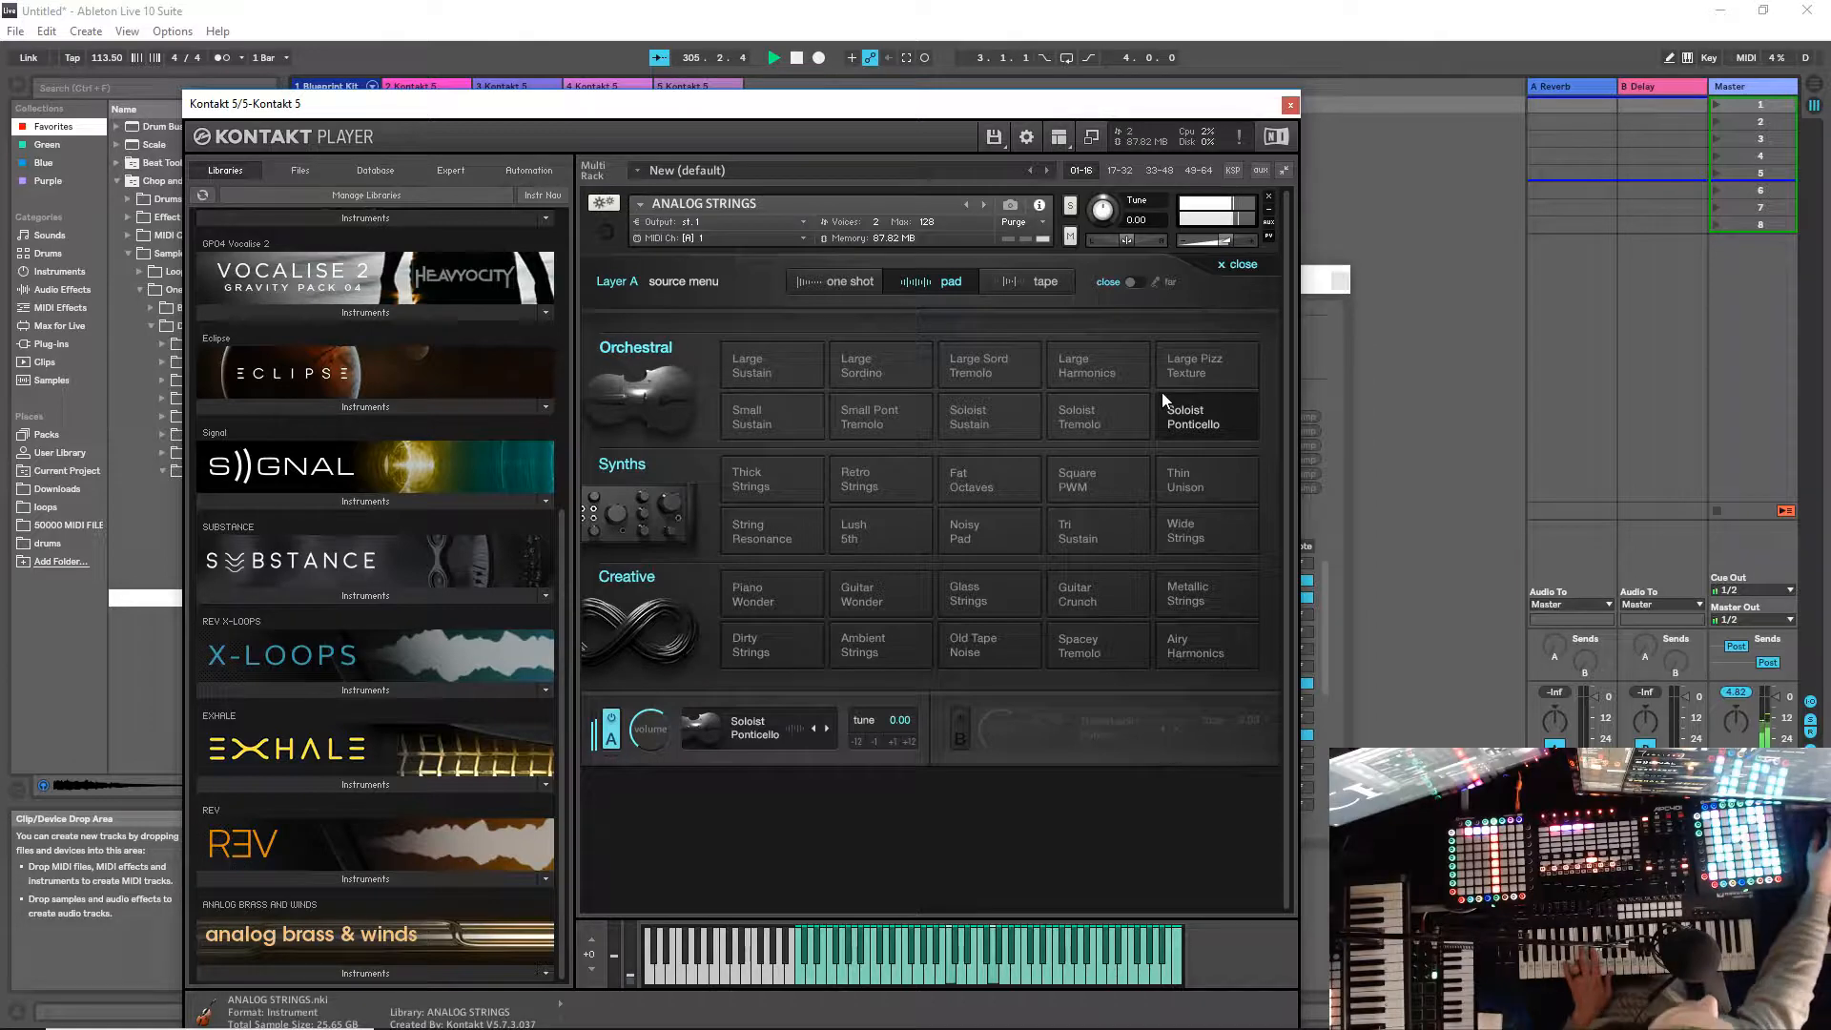
click(1113, 416)
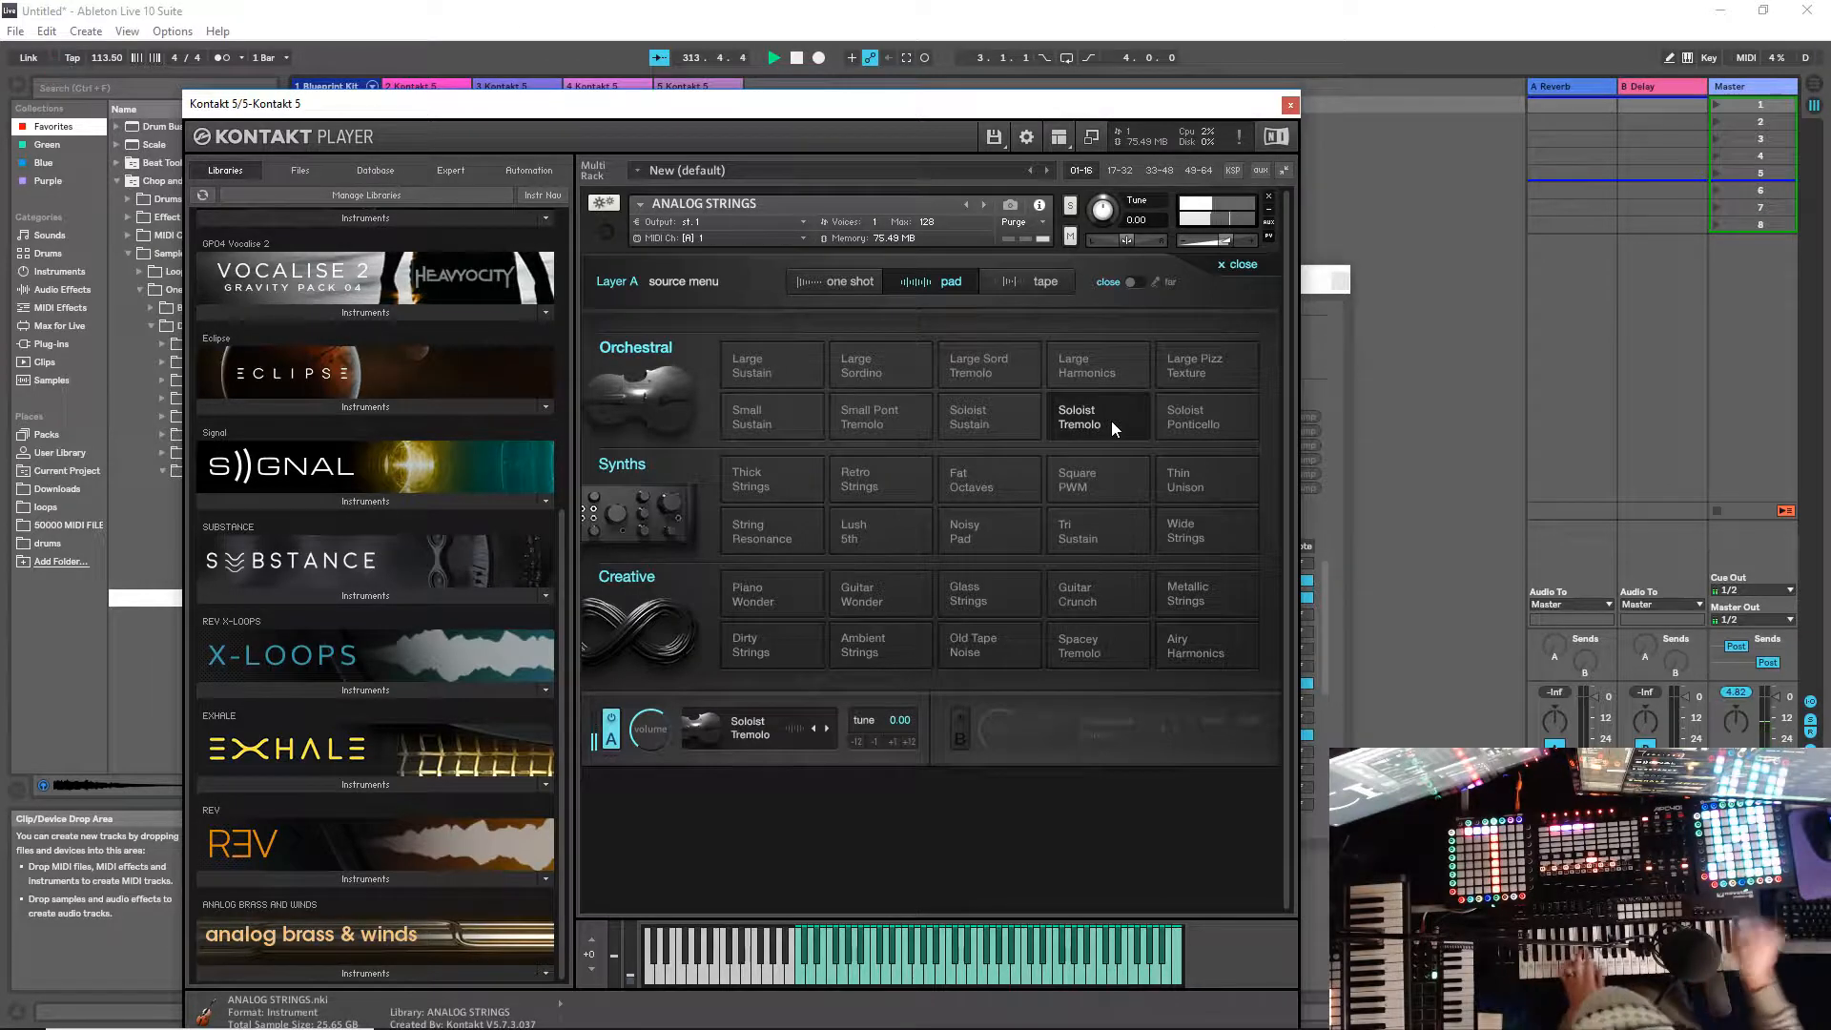
click(1019, 431)
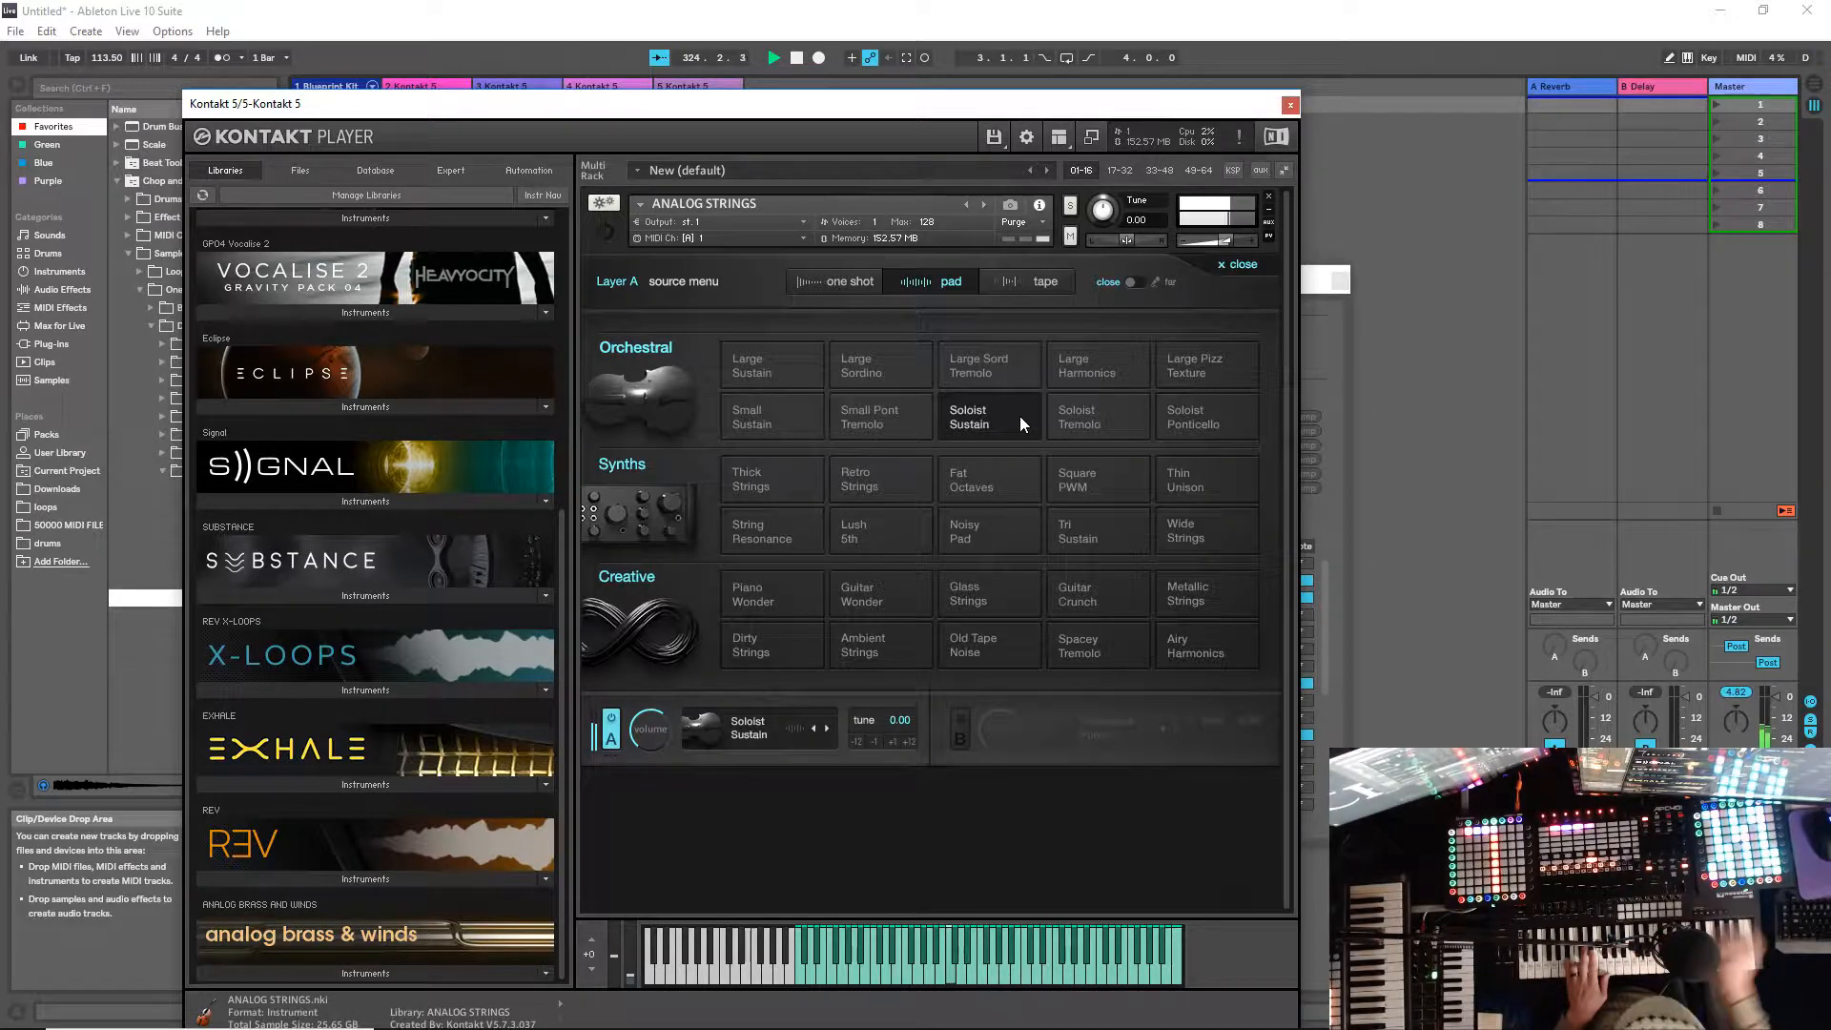
click(889, 412)
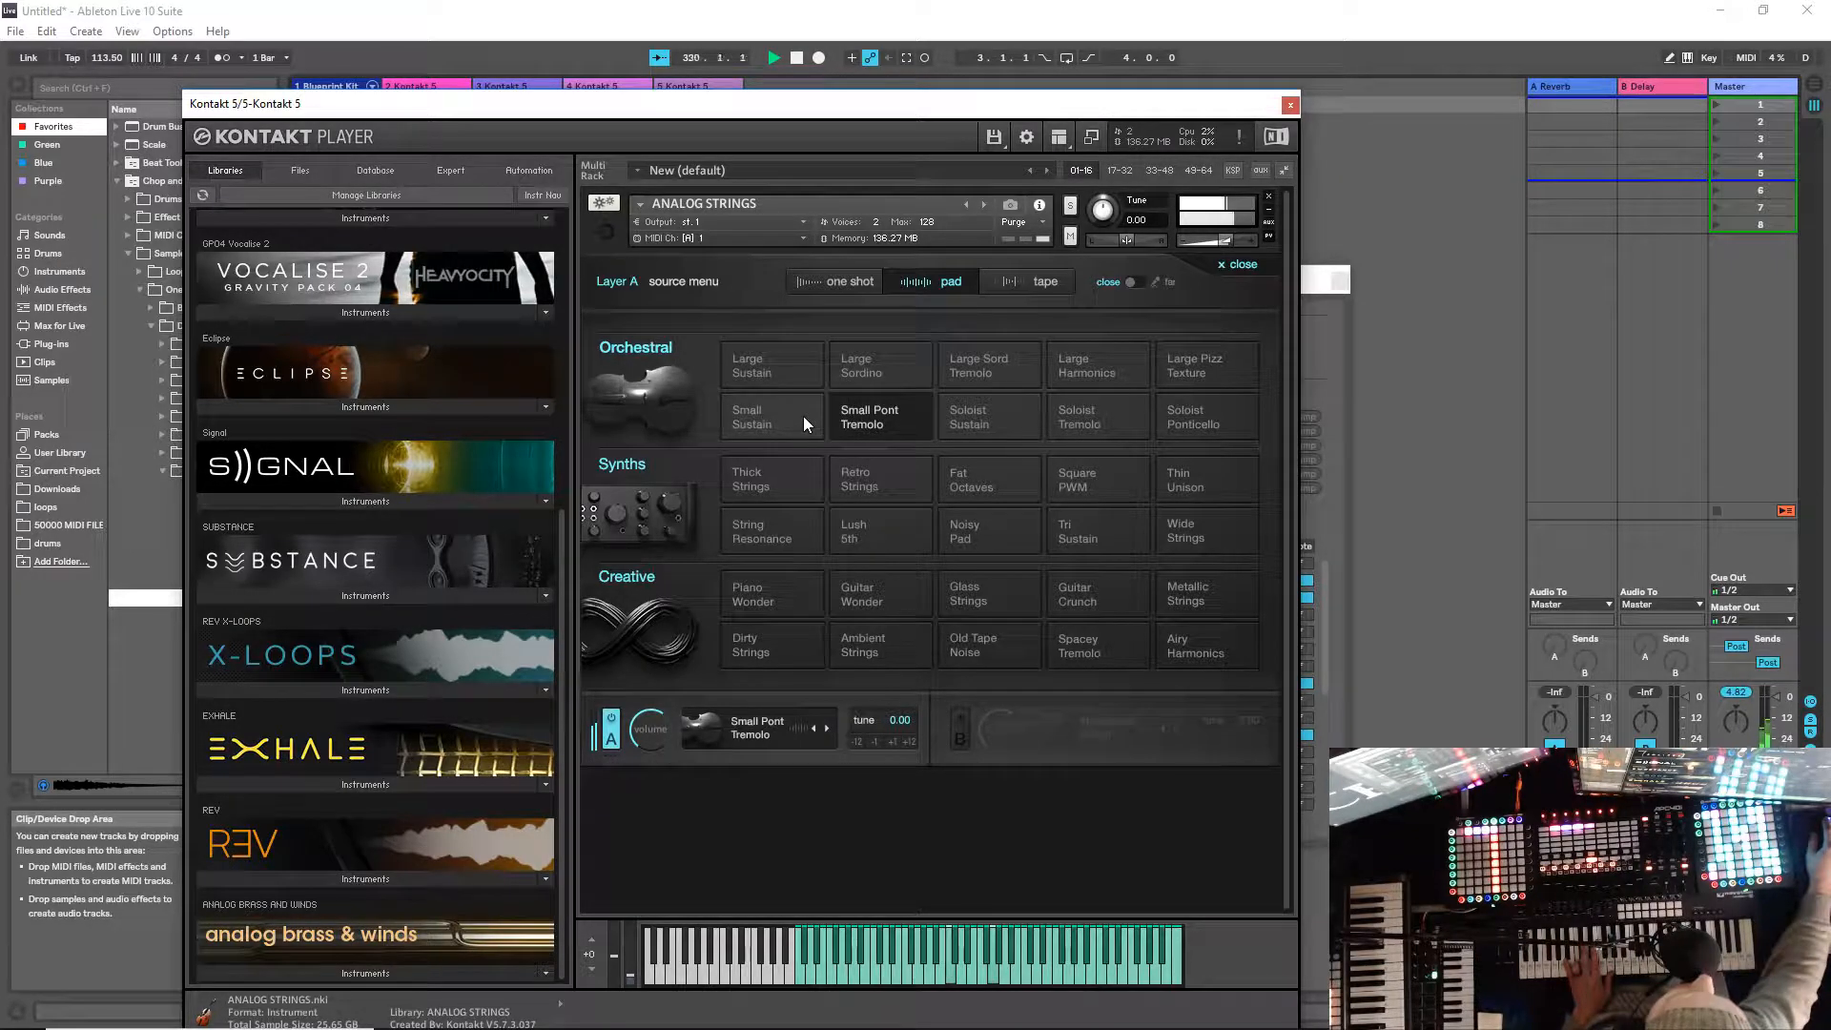
click(776, 418)
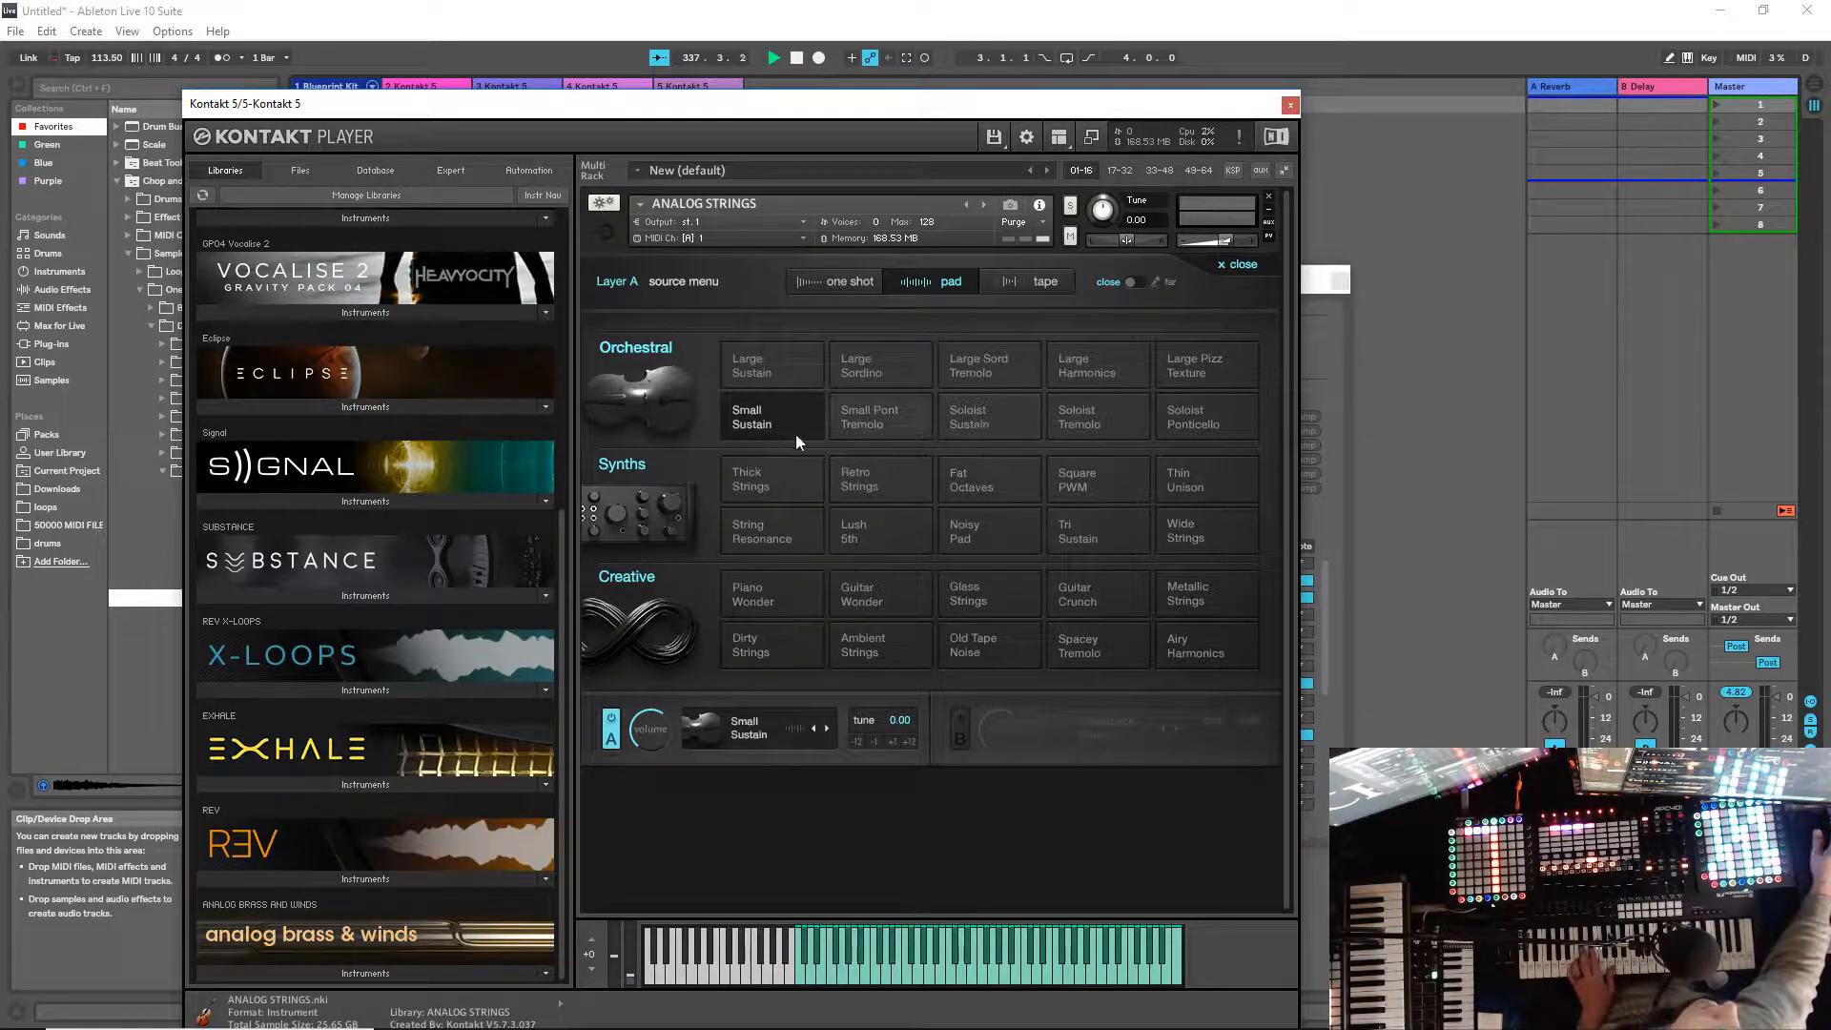
Step: Audition the synth pads Thick Strings, Retro Strings, Fat Octaves, Square PWM and Thin Unison on layer A
click(782, 474)
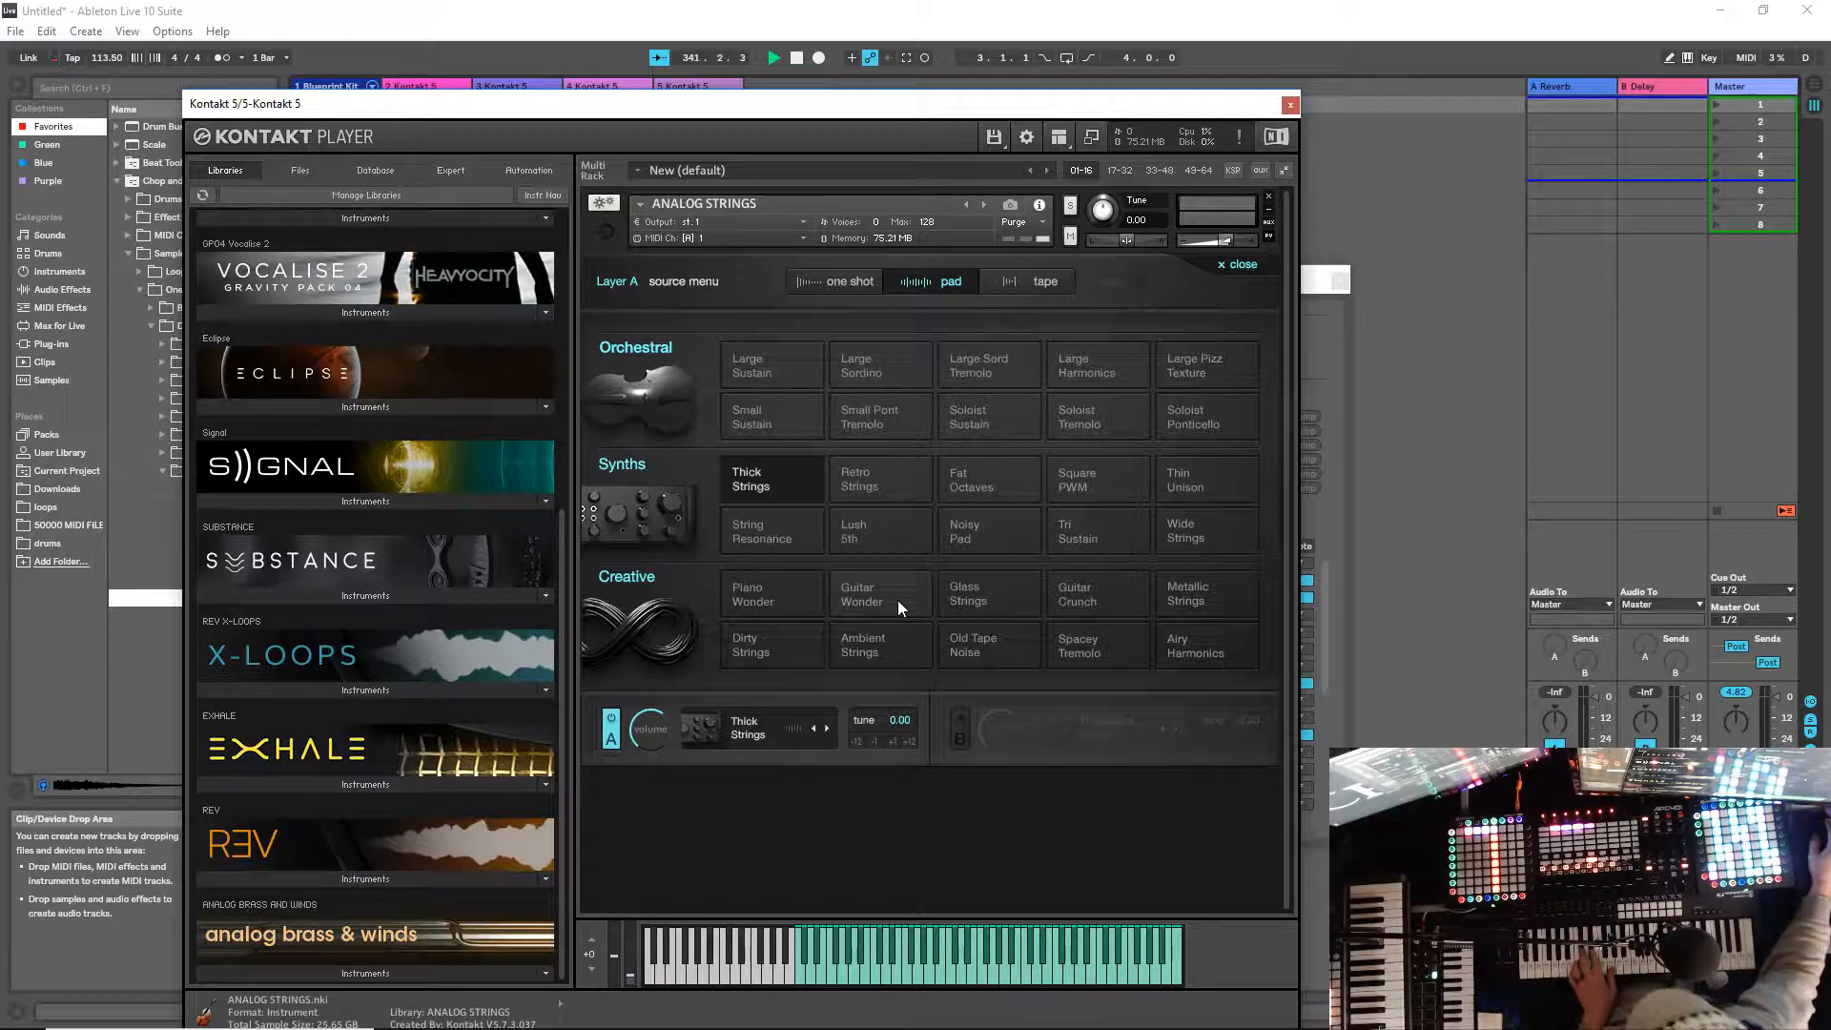
click(883, 485)
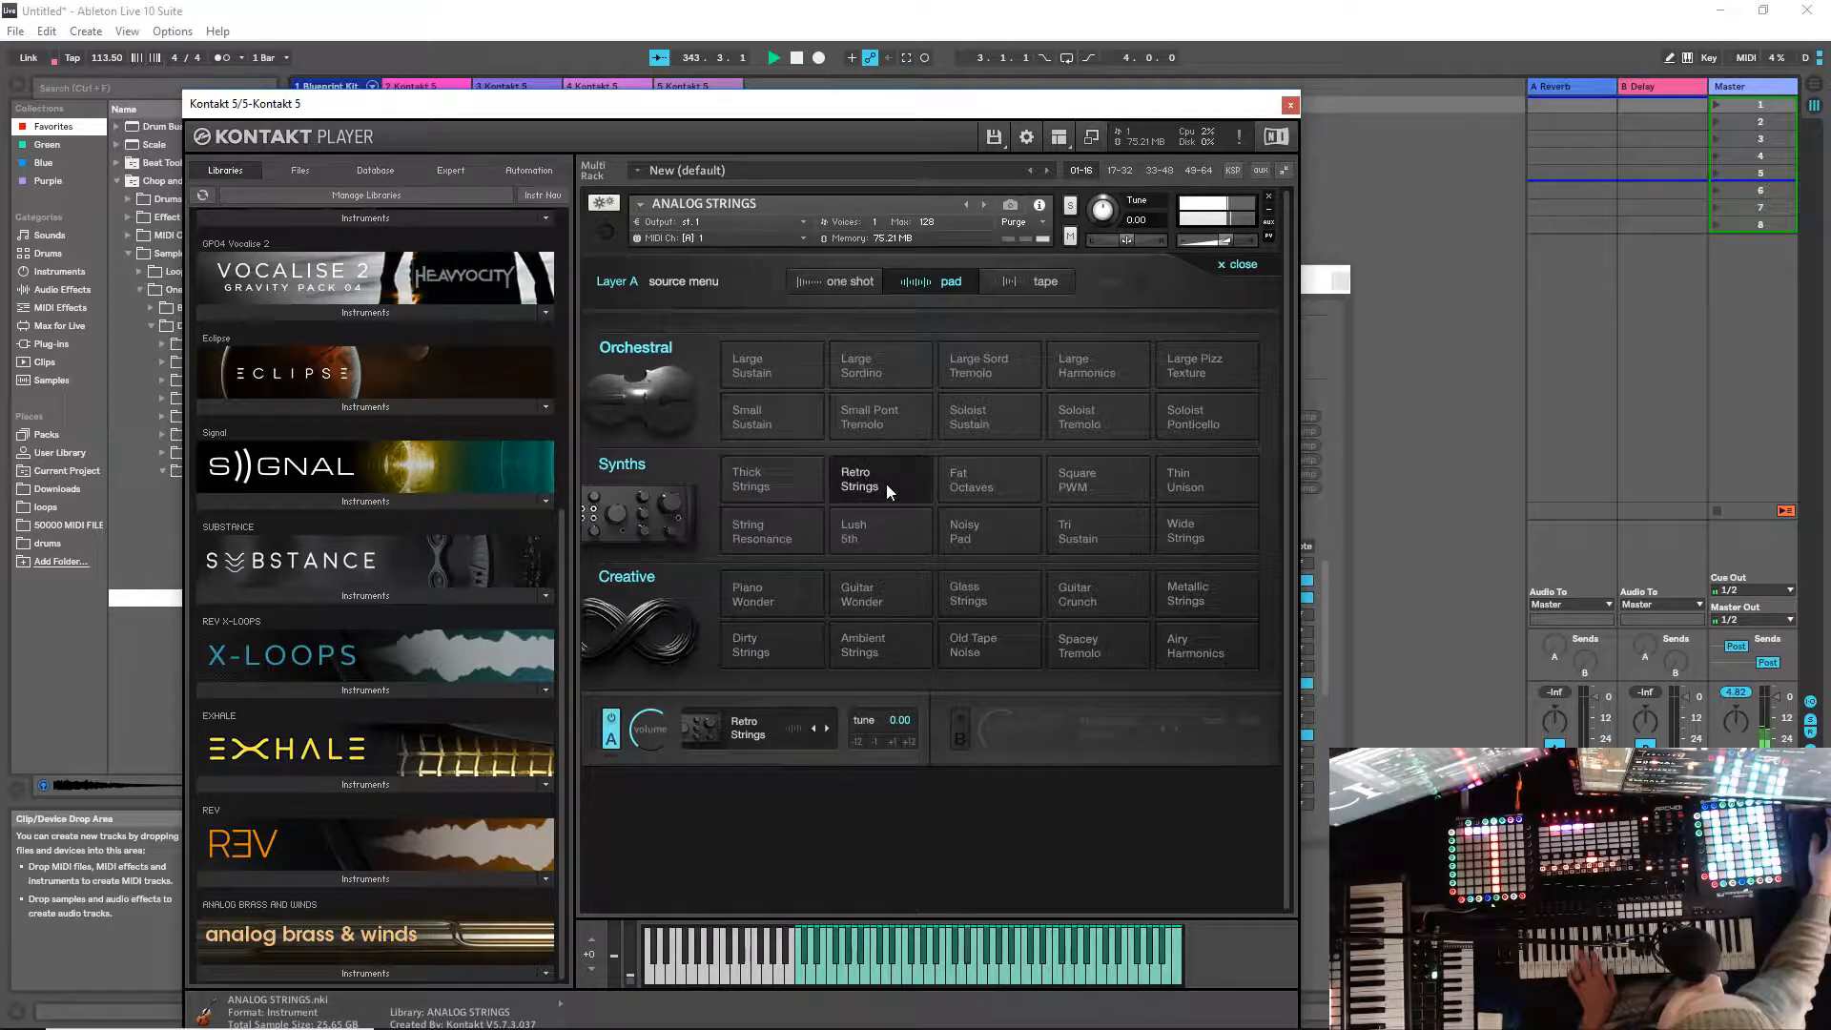
click(998, 485)
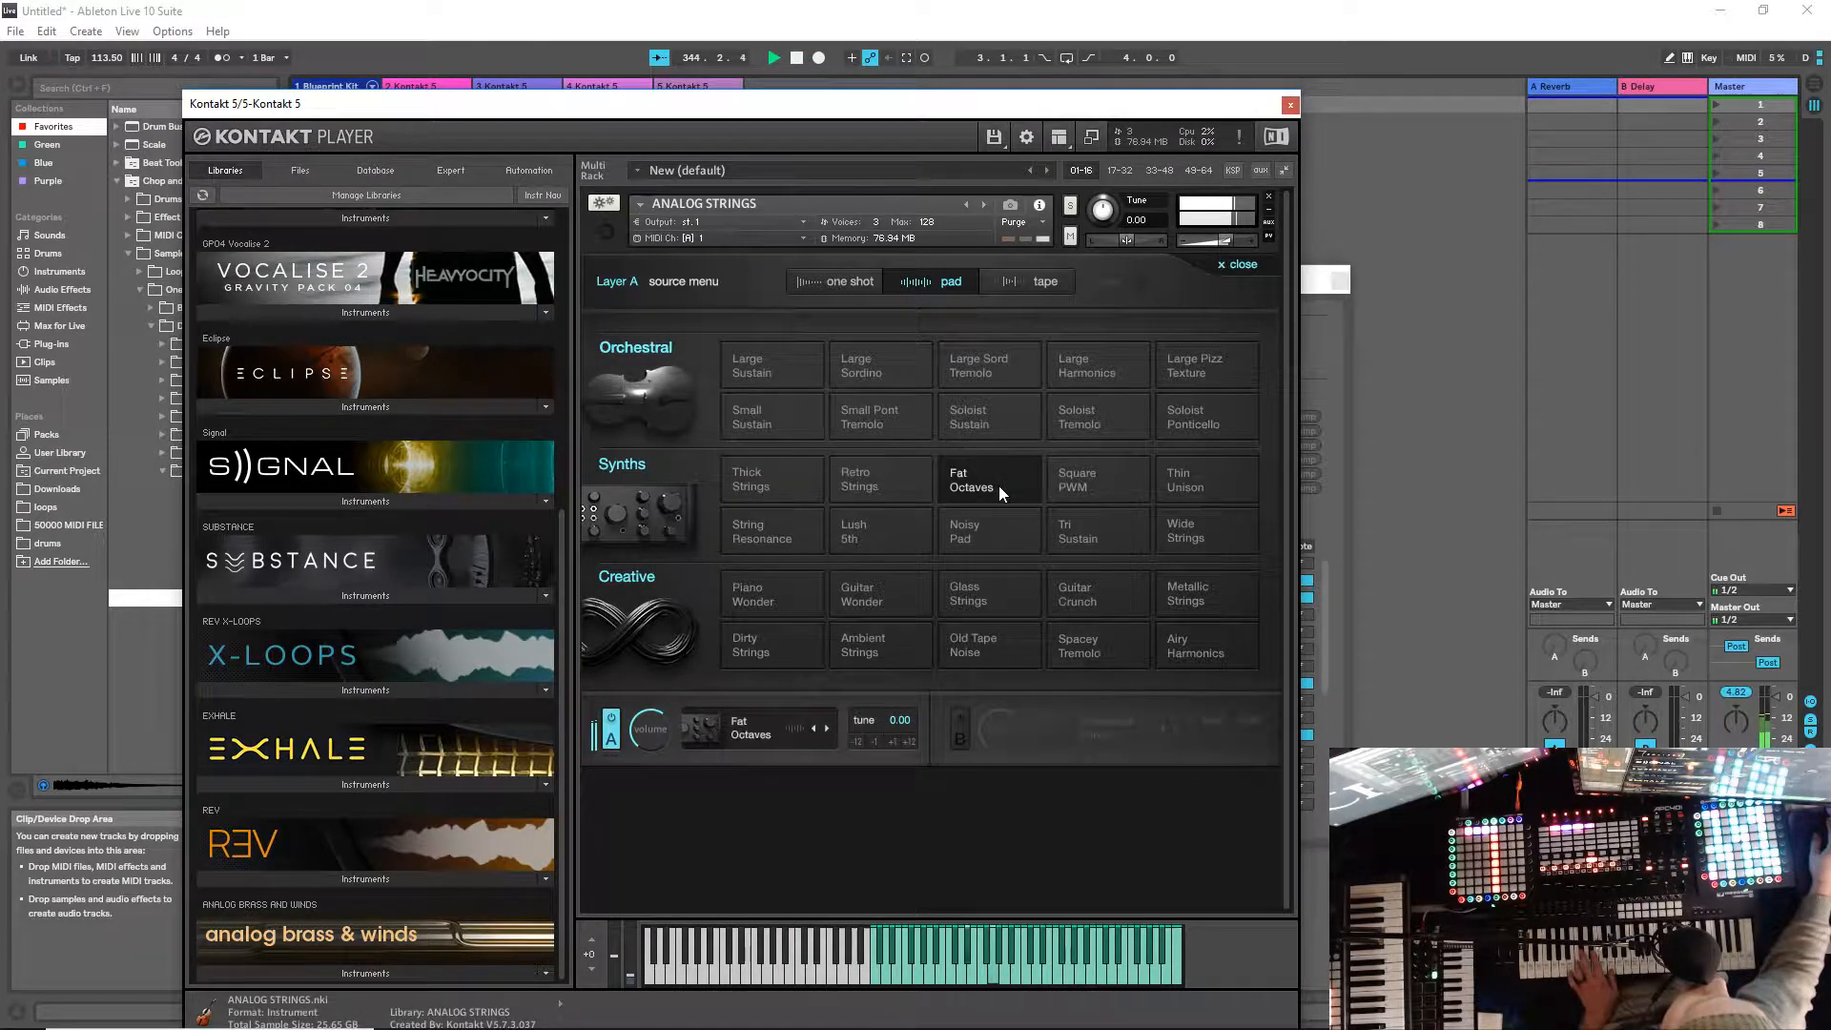
click(1129, 479)
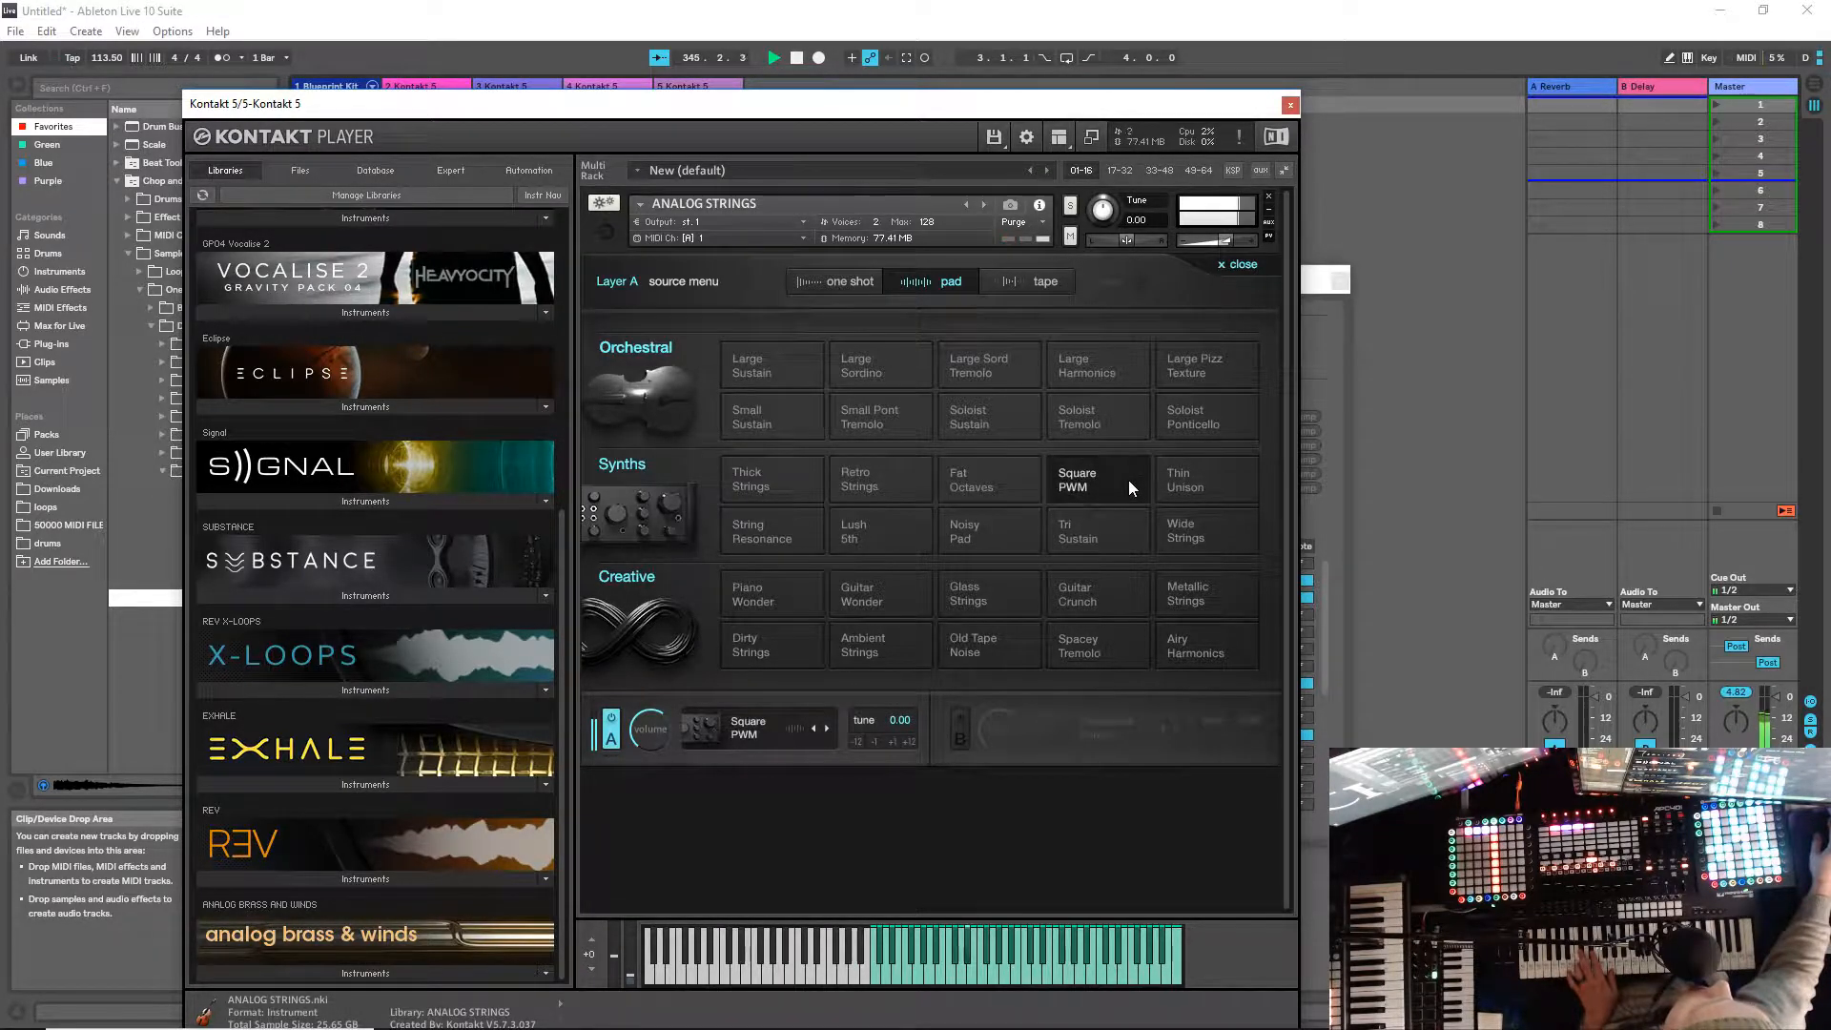
click(1205, 484)
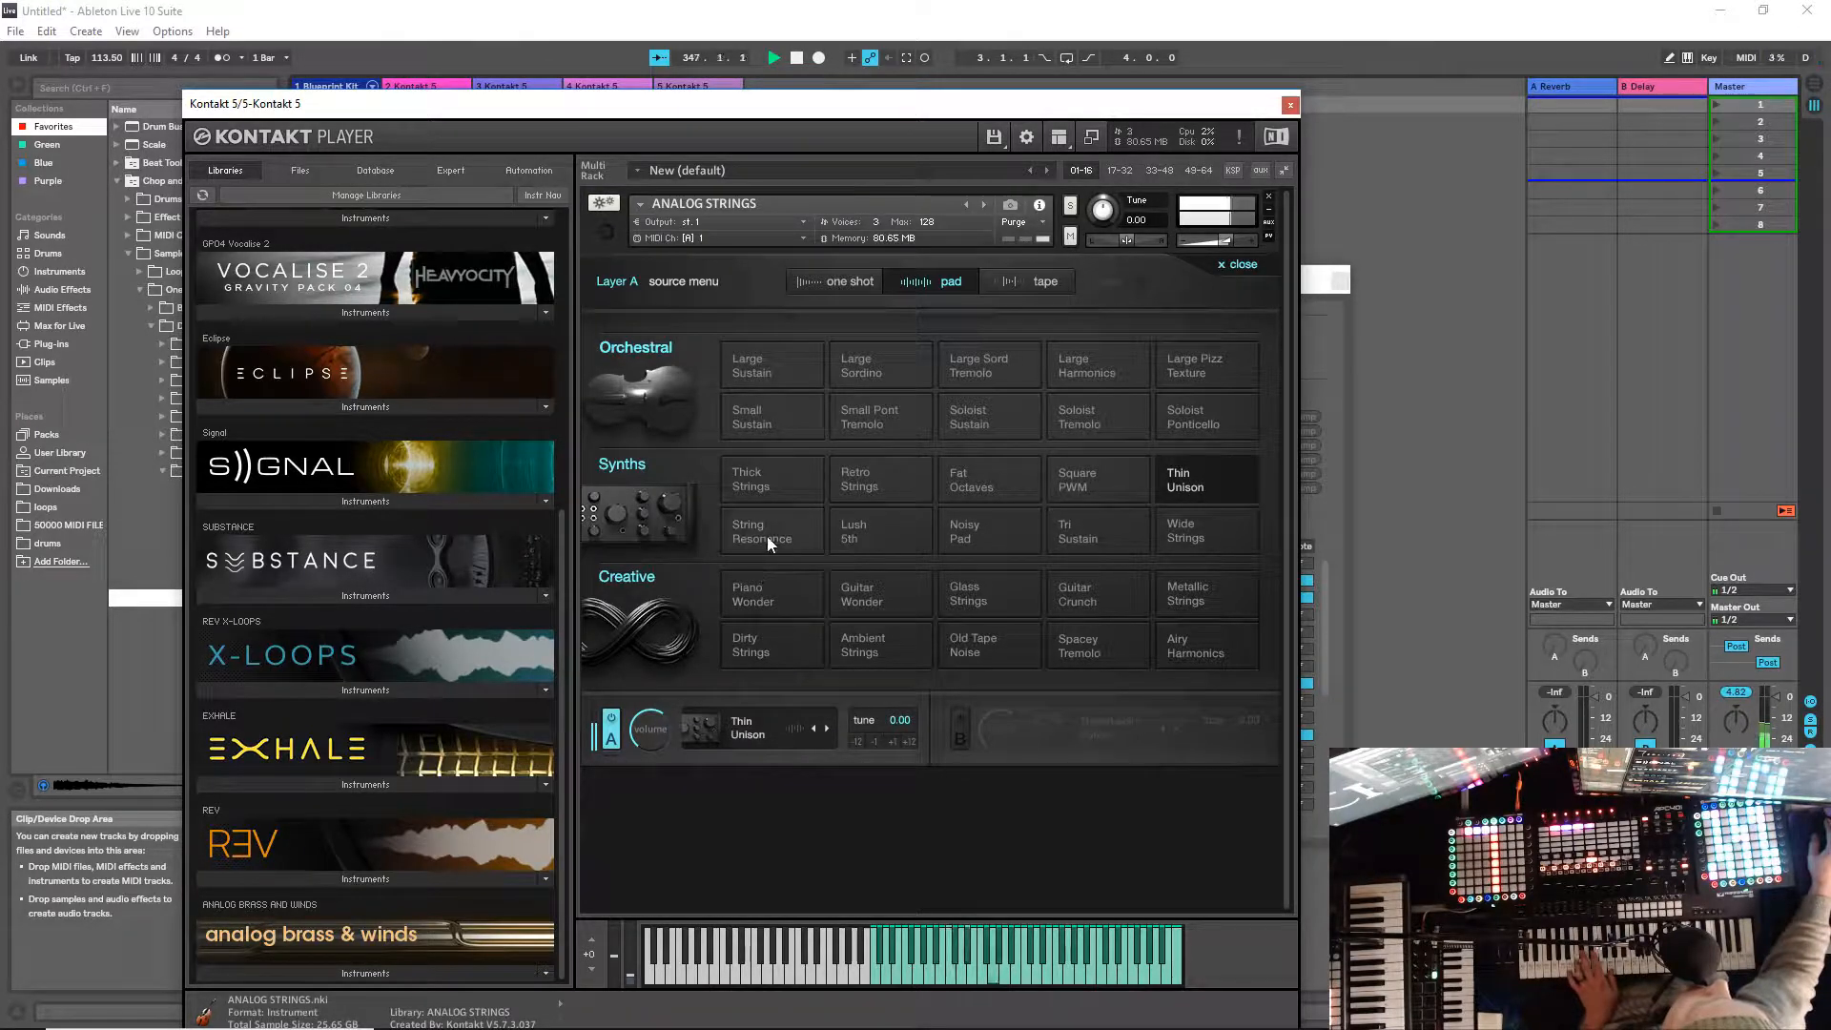
Step: Audition the synth pads Lush 5th, Noisy Pad, Tri Sustain and Wide Strings on layer A
click(863, 532)
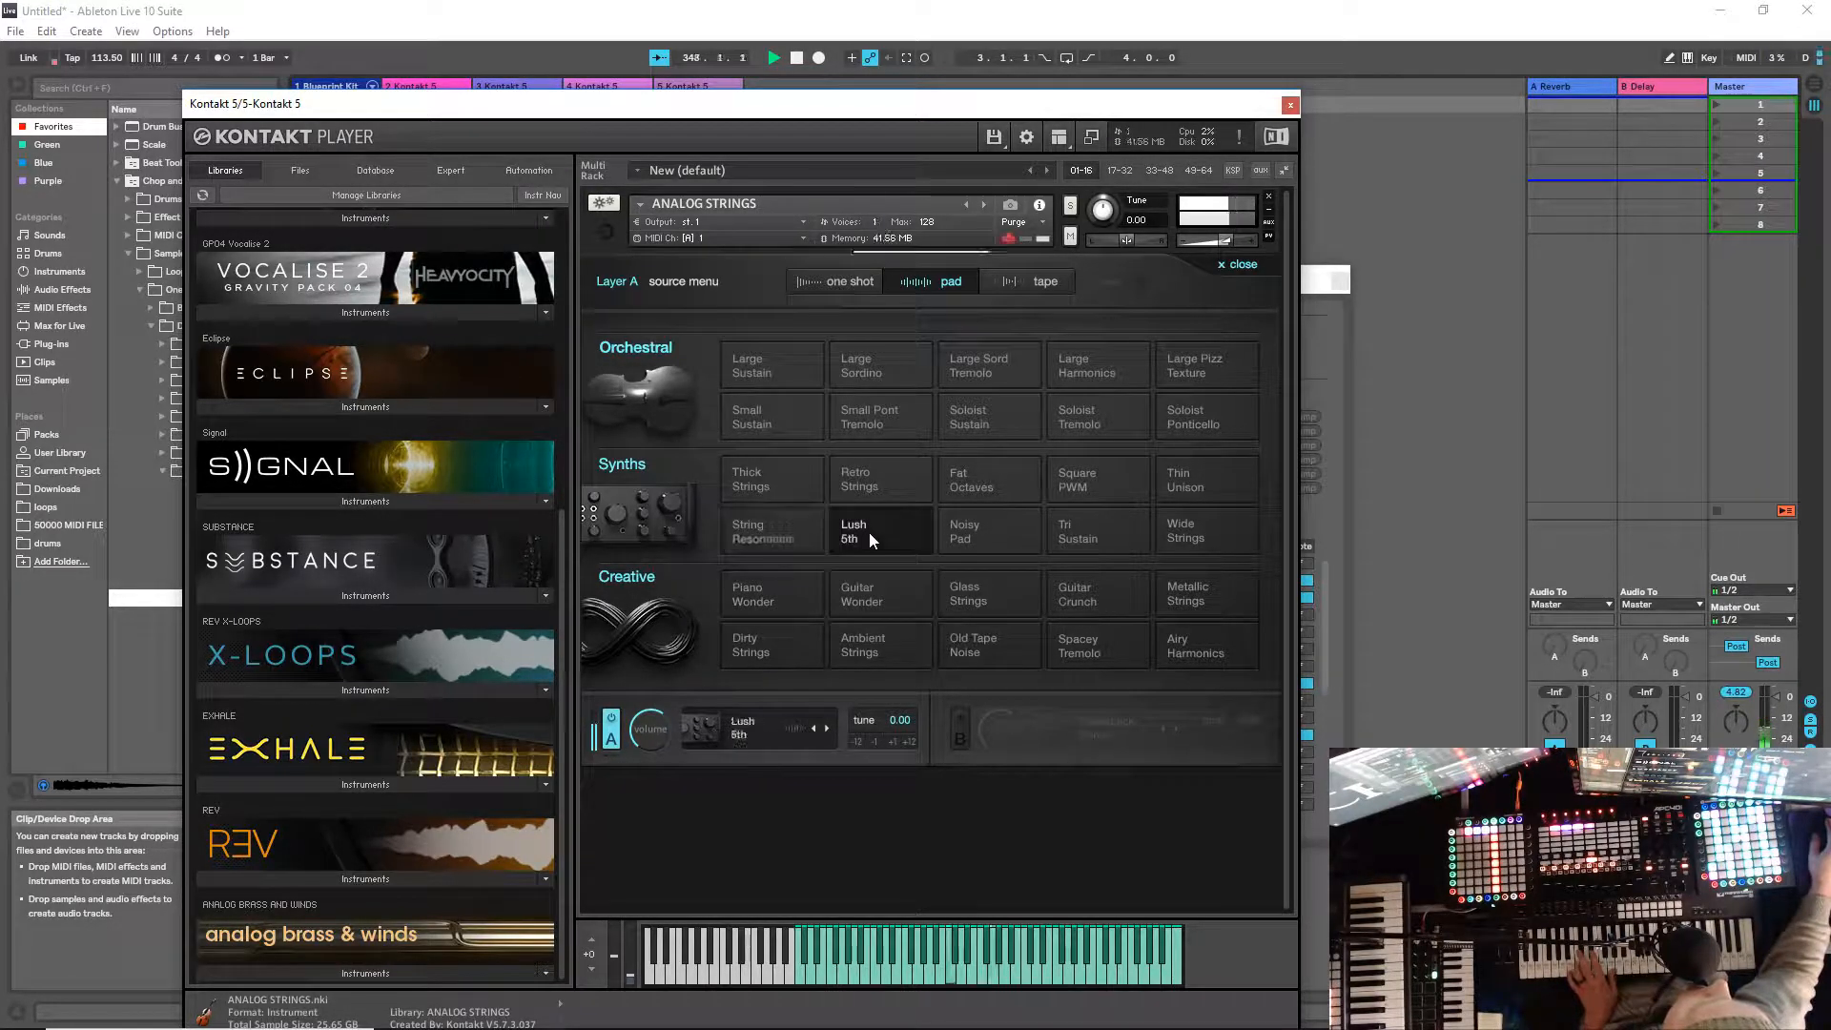
click(992, 534)
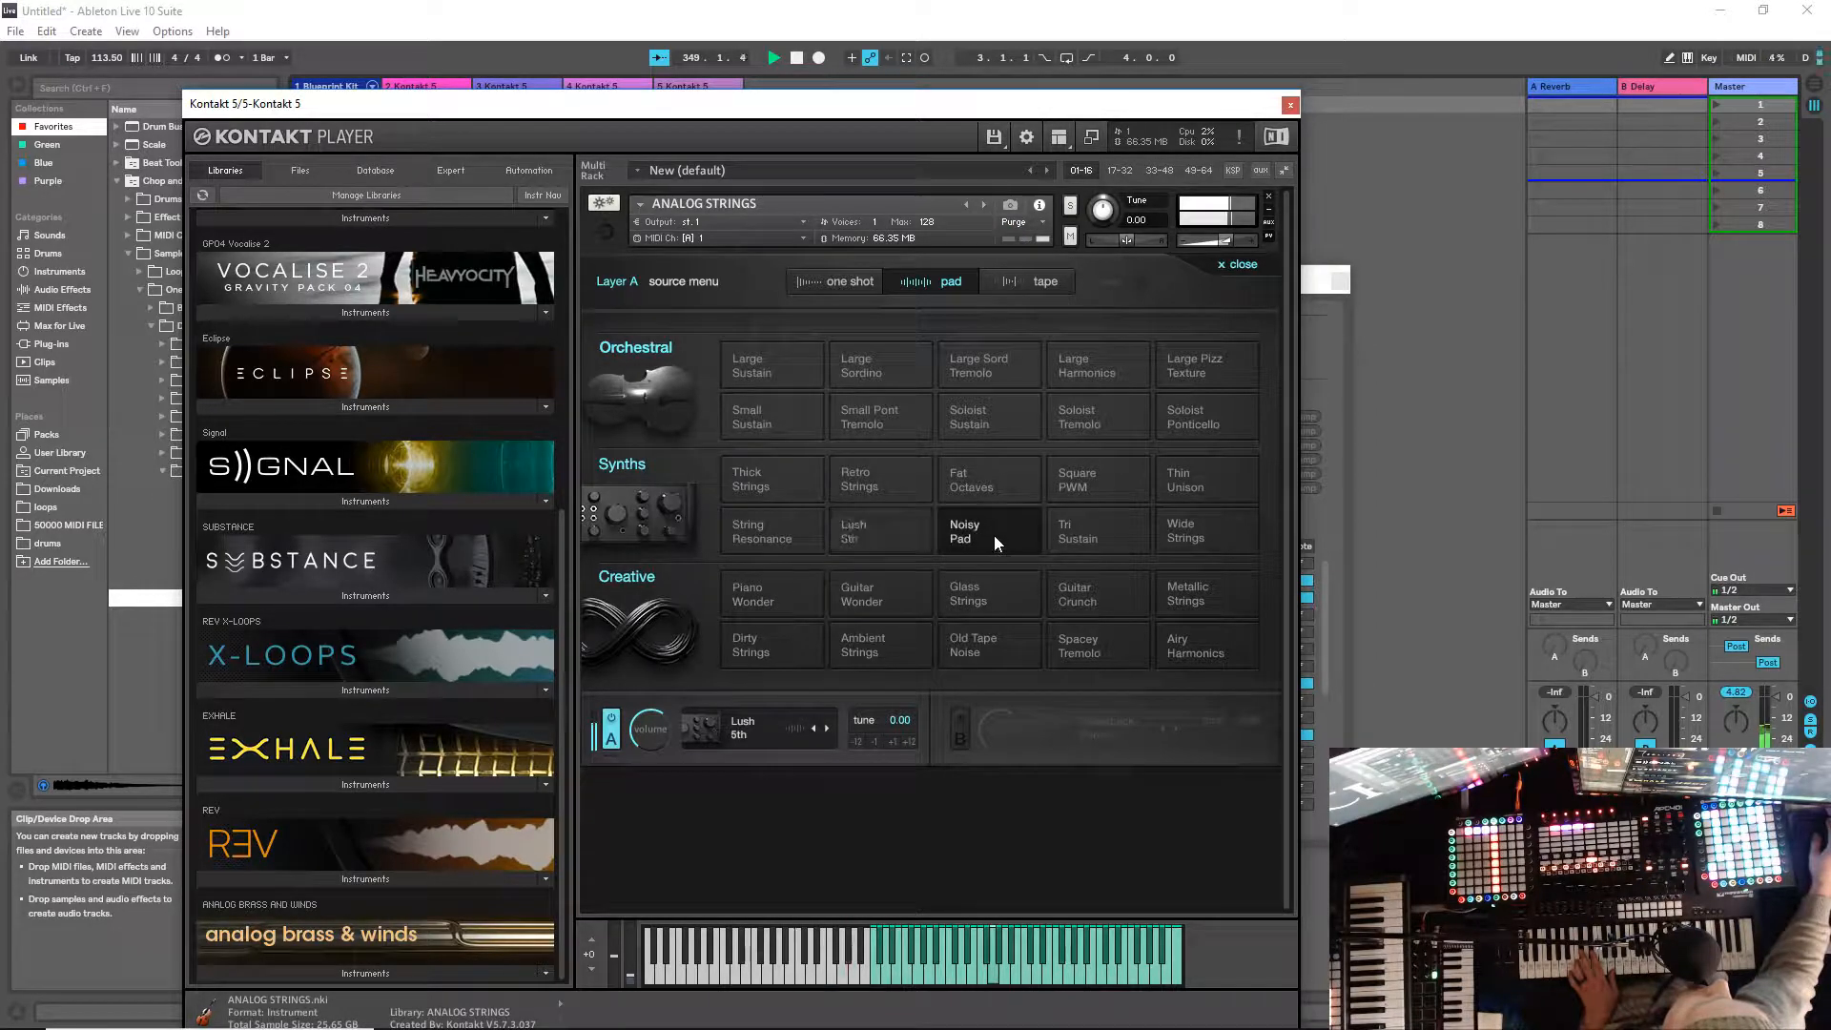
click(1084, 540)
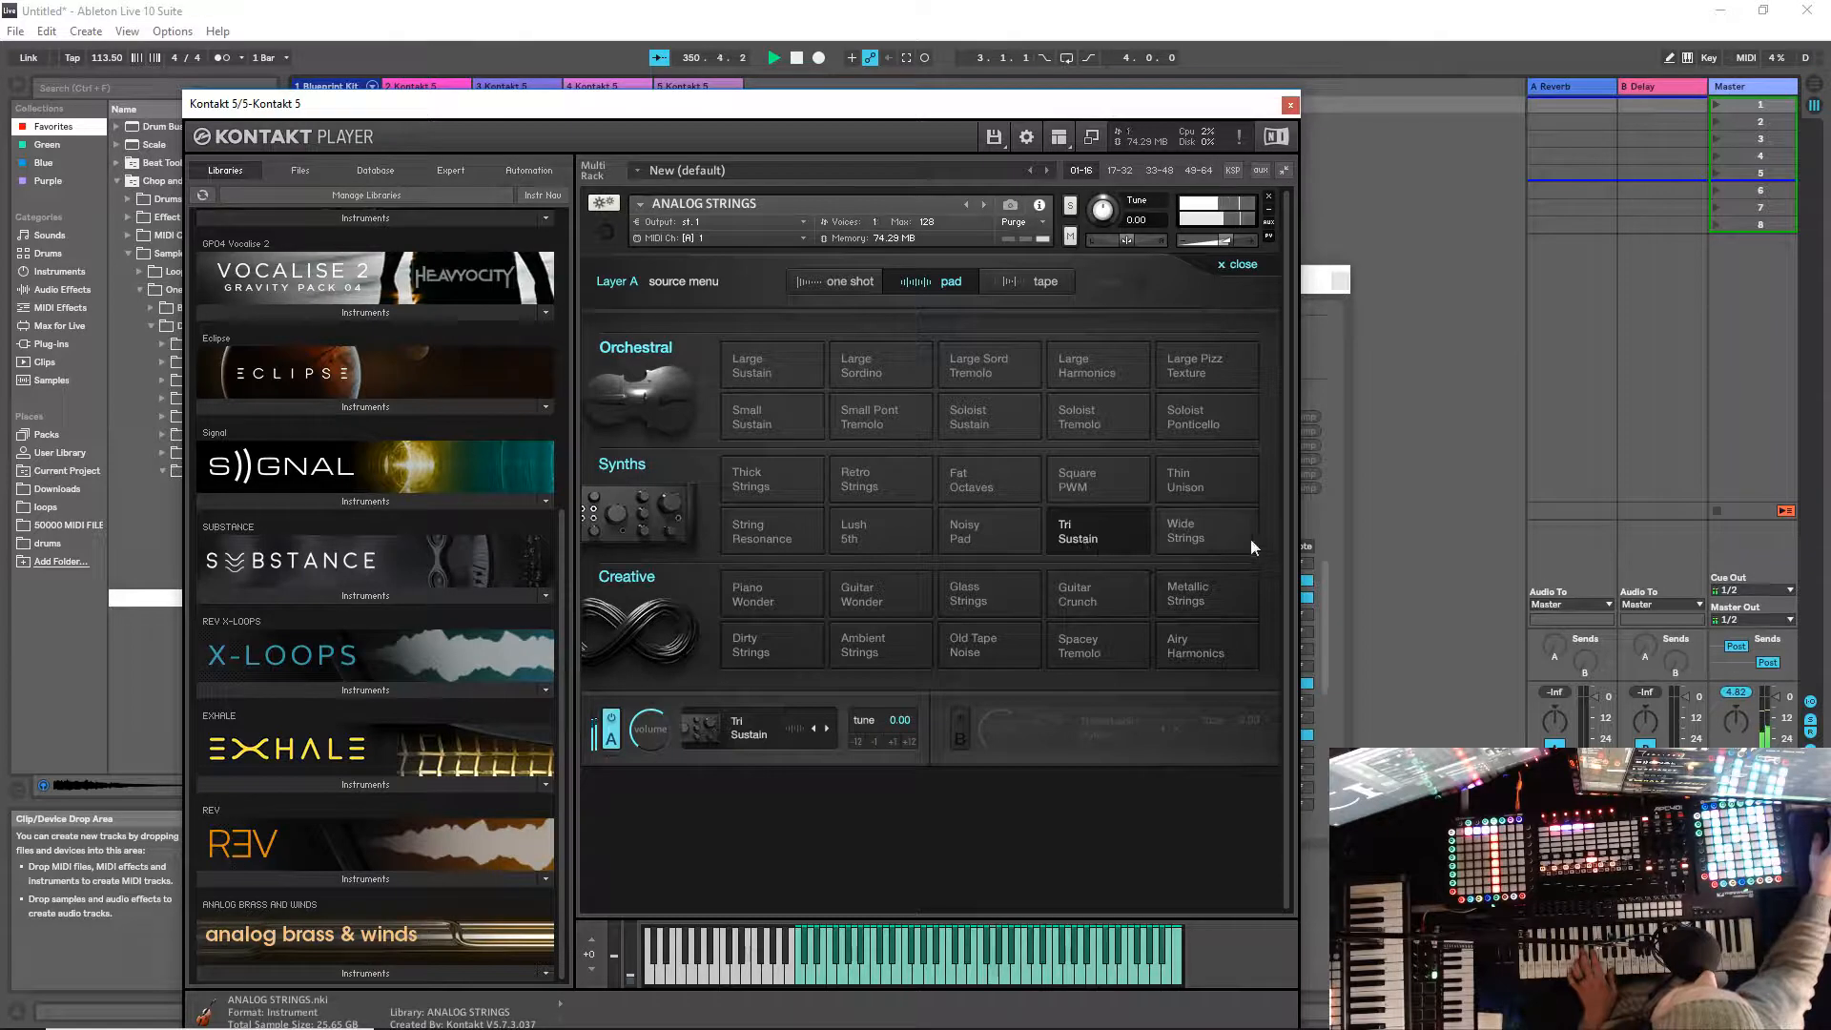
click(1222, 529)
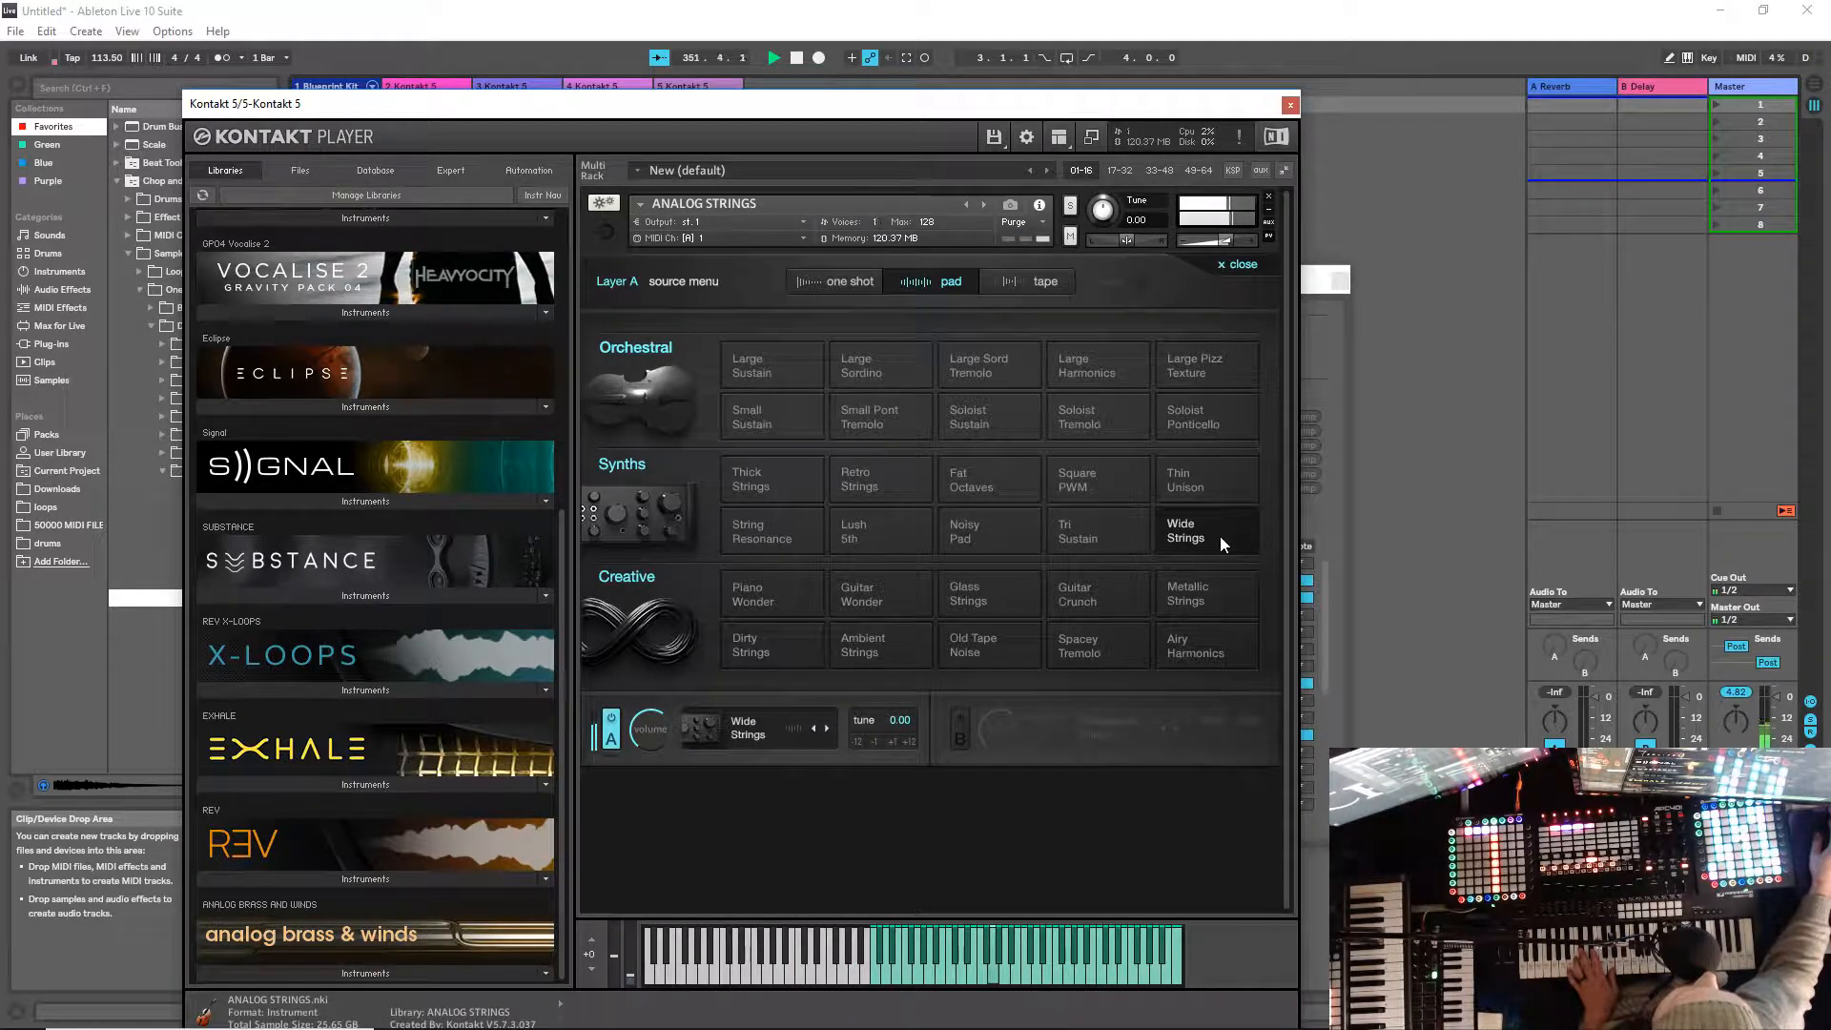
Step: Audition the creative pads Metallic Strings, Guitar Crunch, Glass Strings and Guitar Wonder on layer A
click(1214, 595)
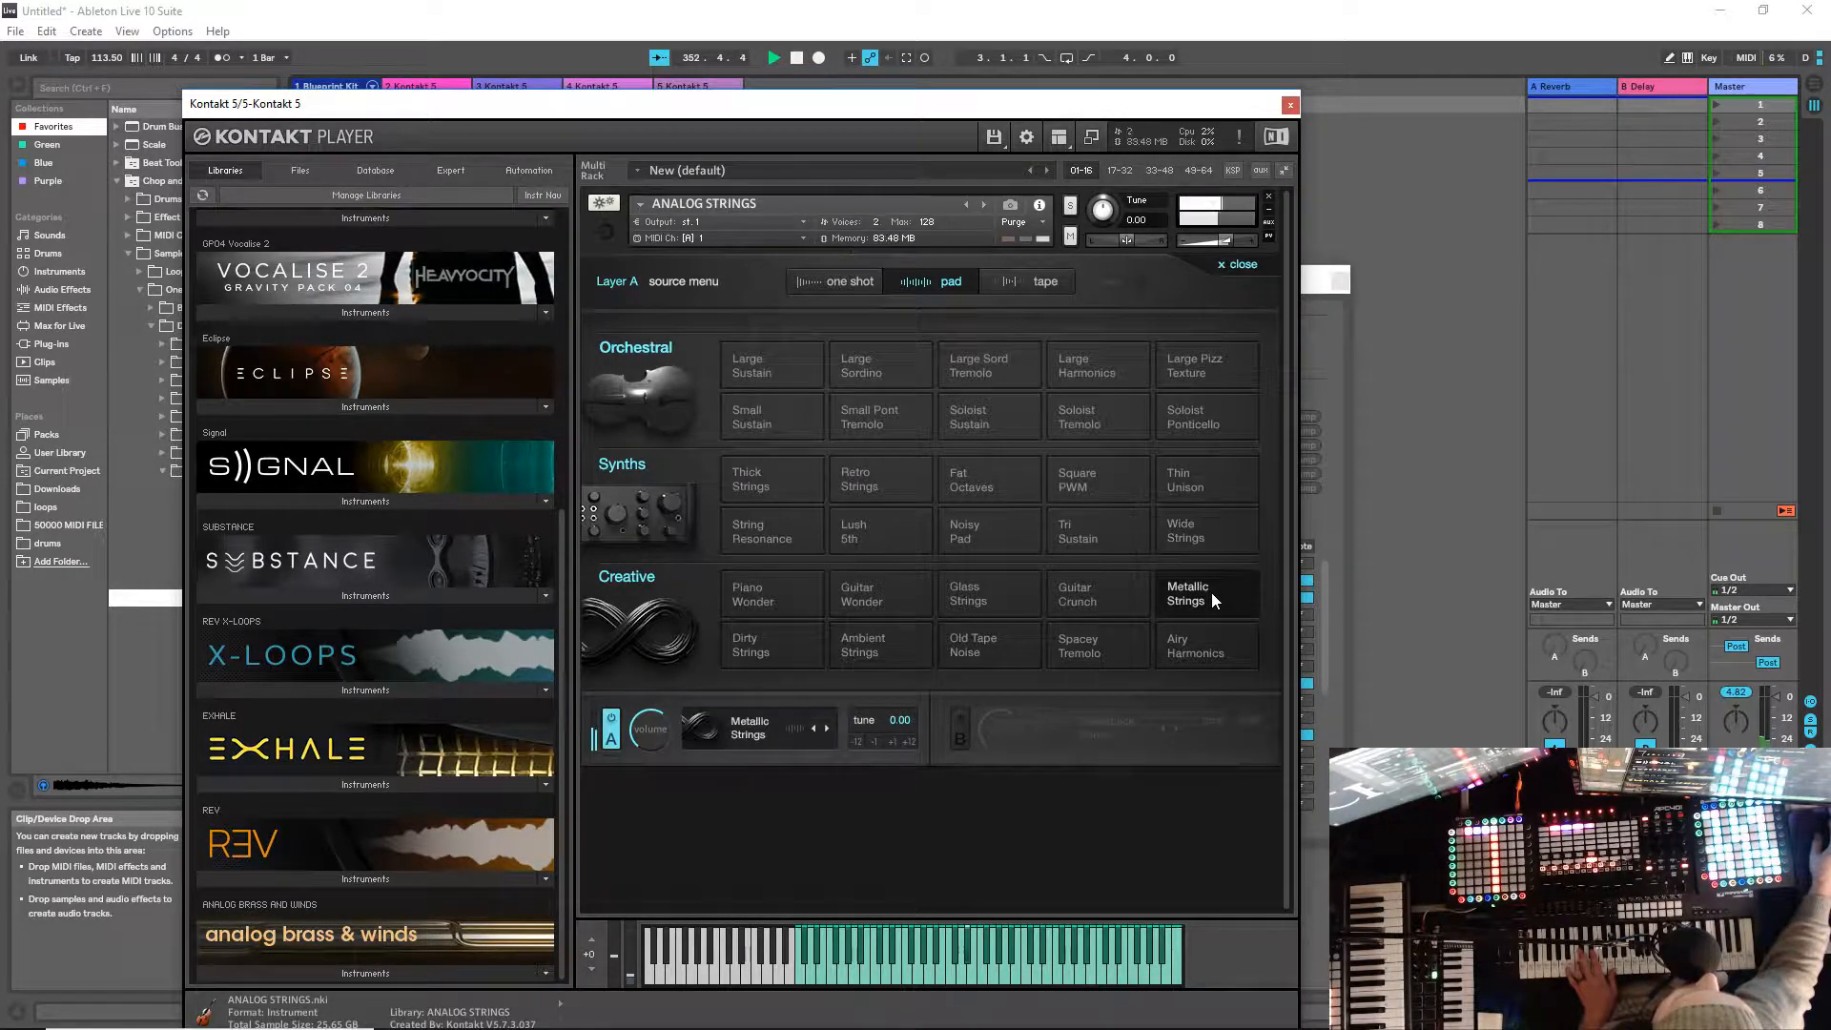
click(1122, 601)
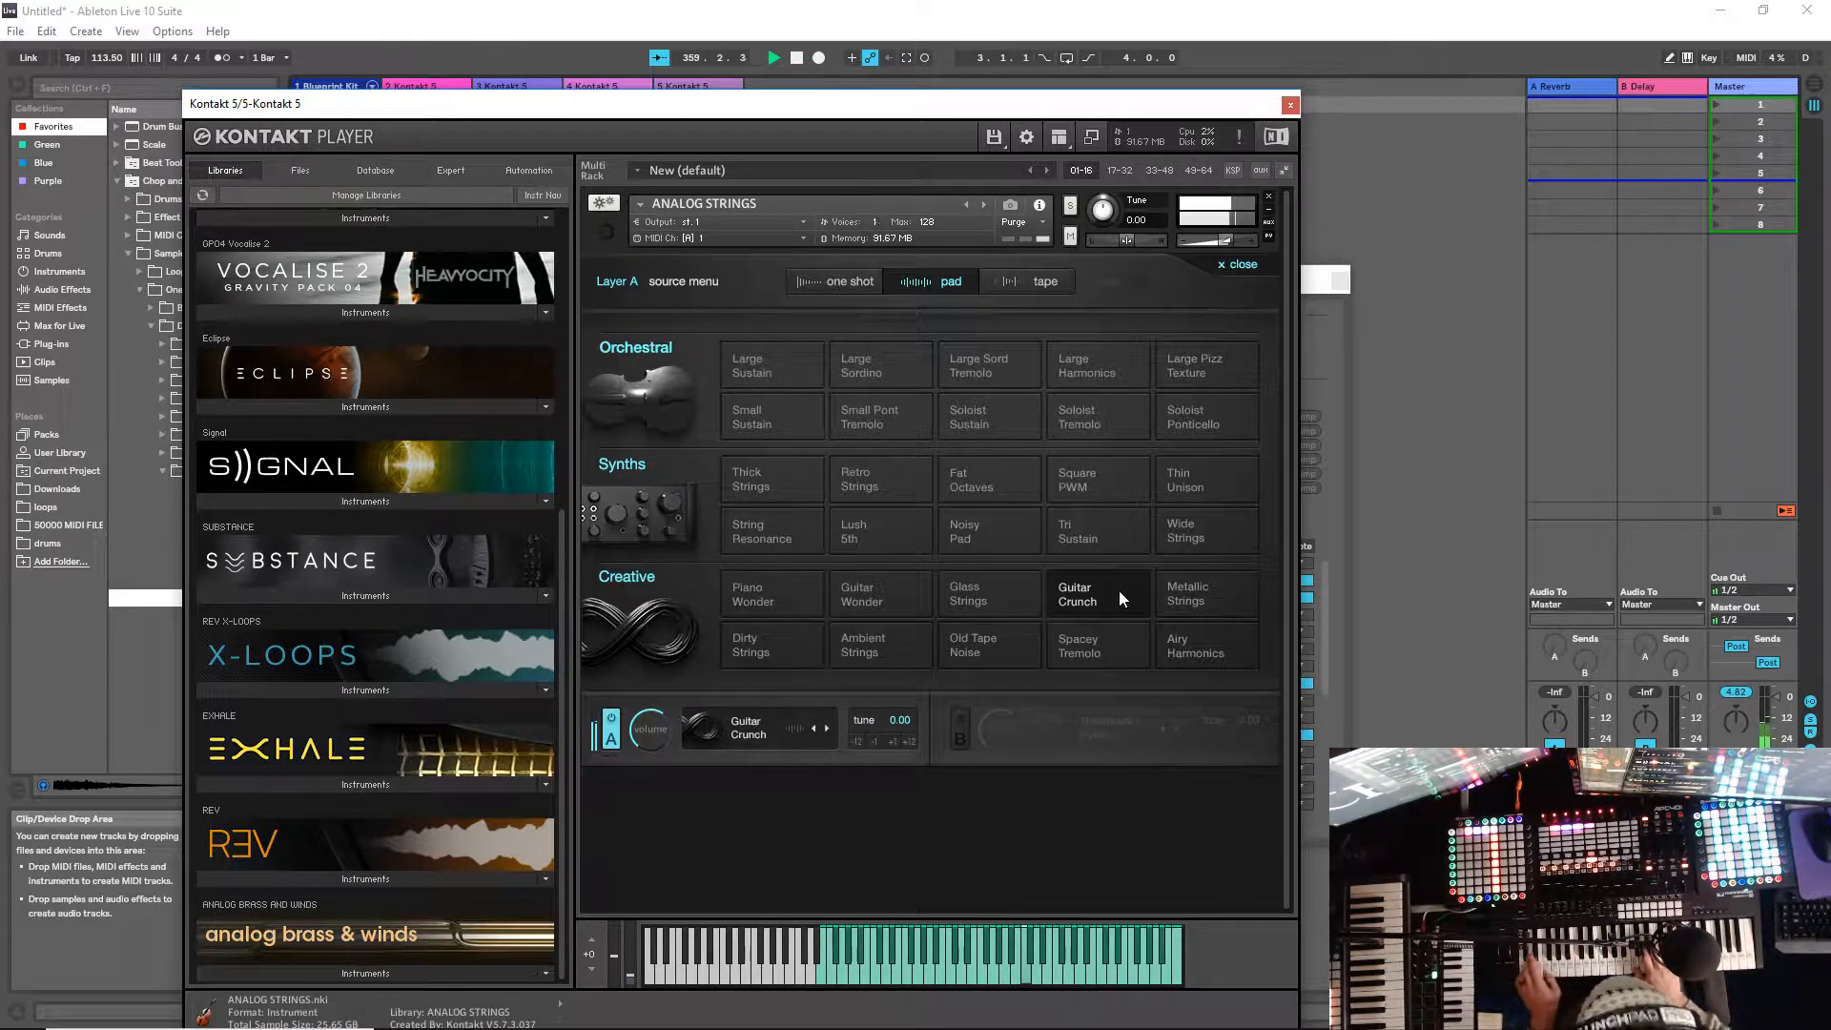
click(971, 611)
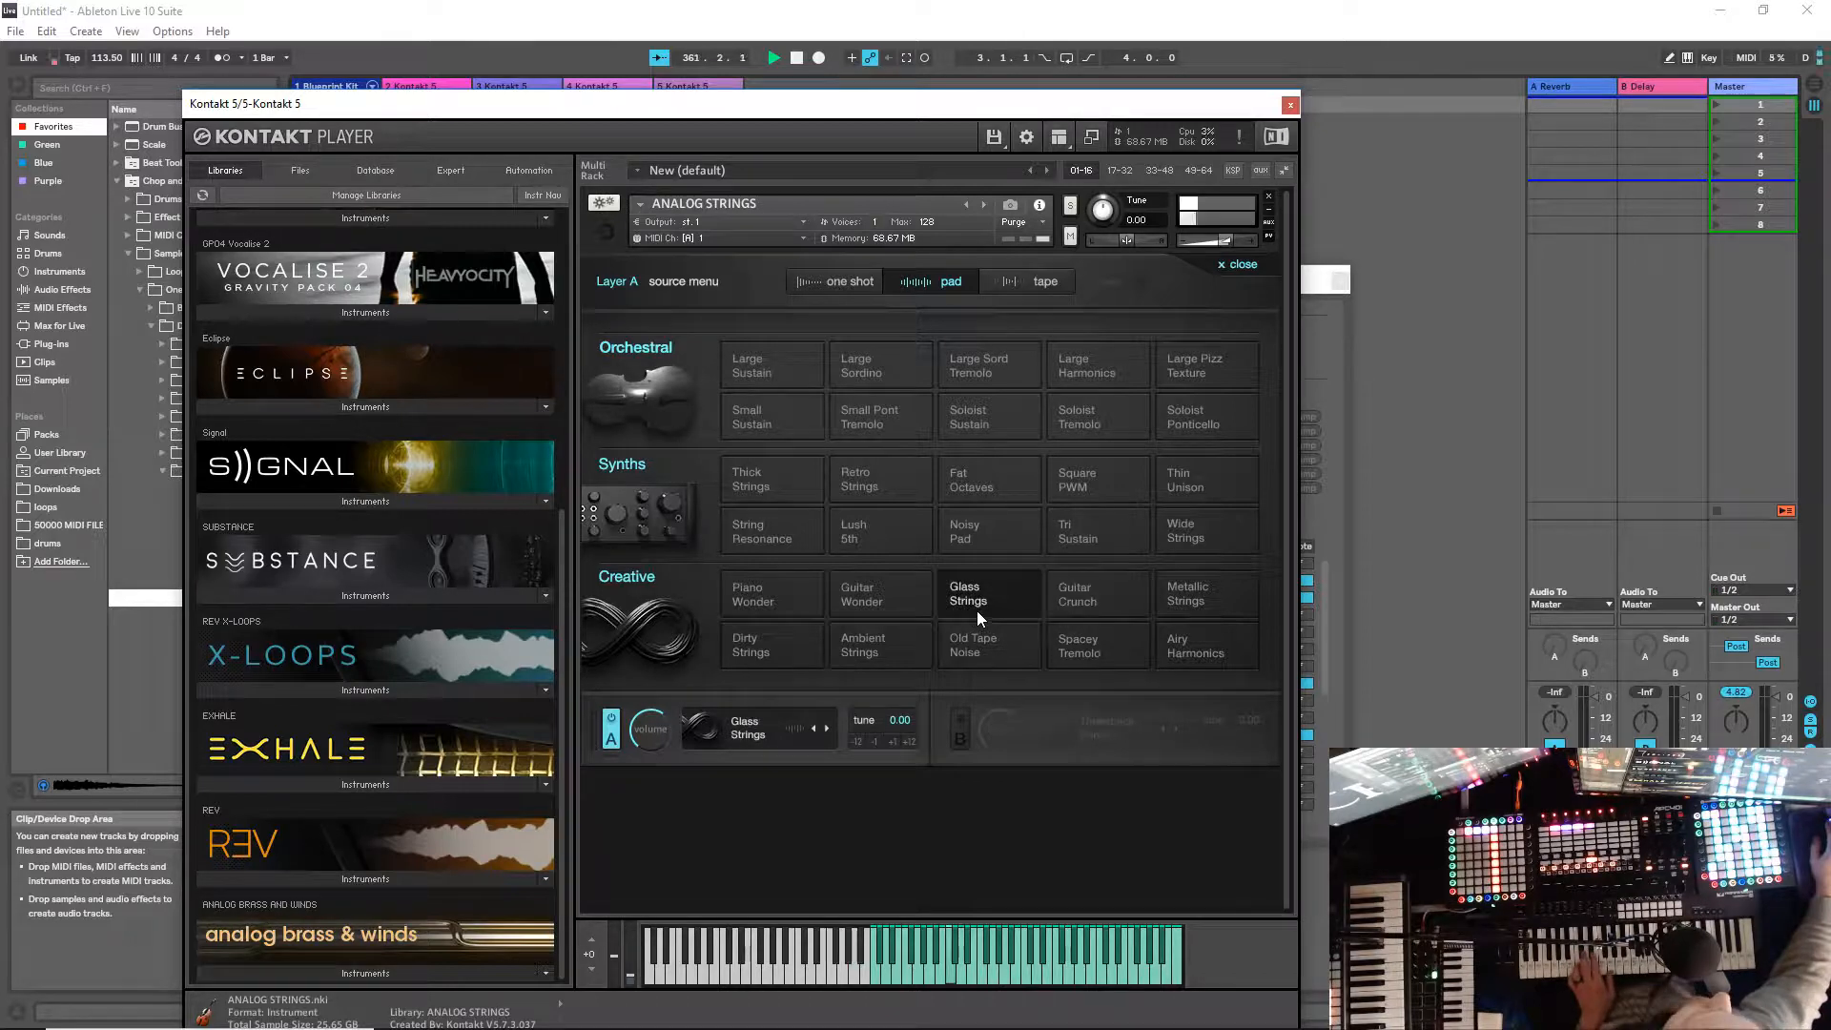
click(883, 601)
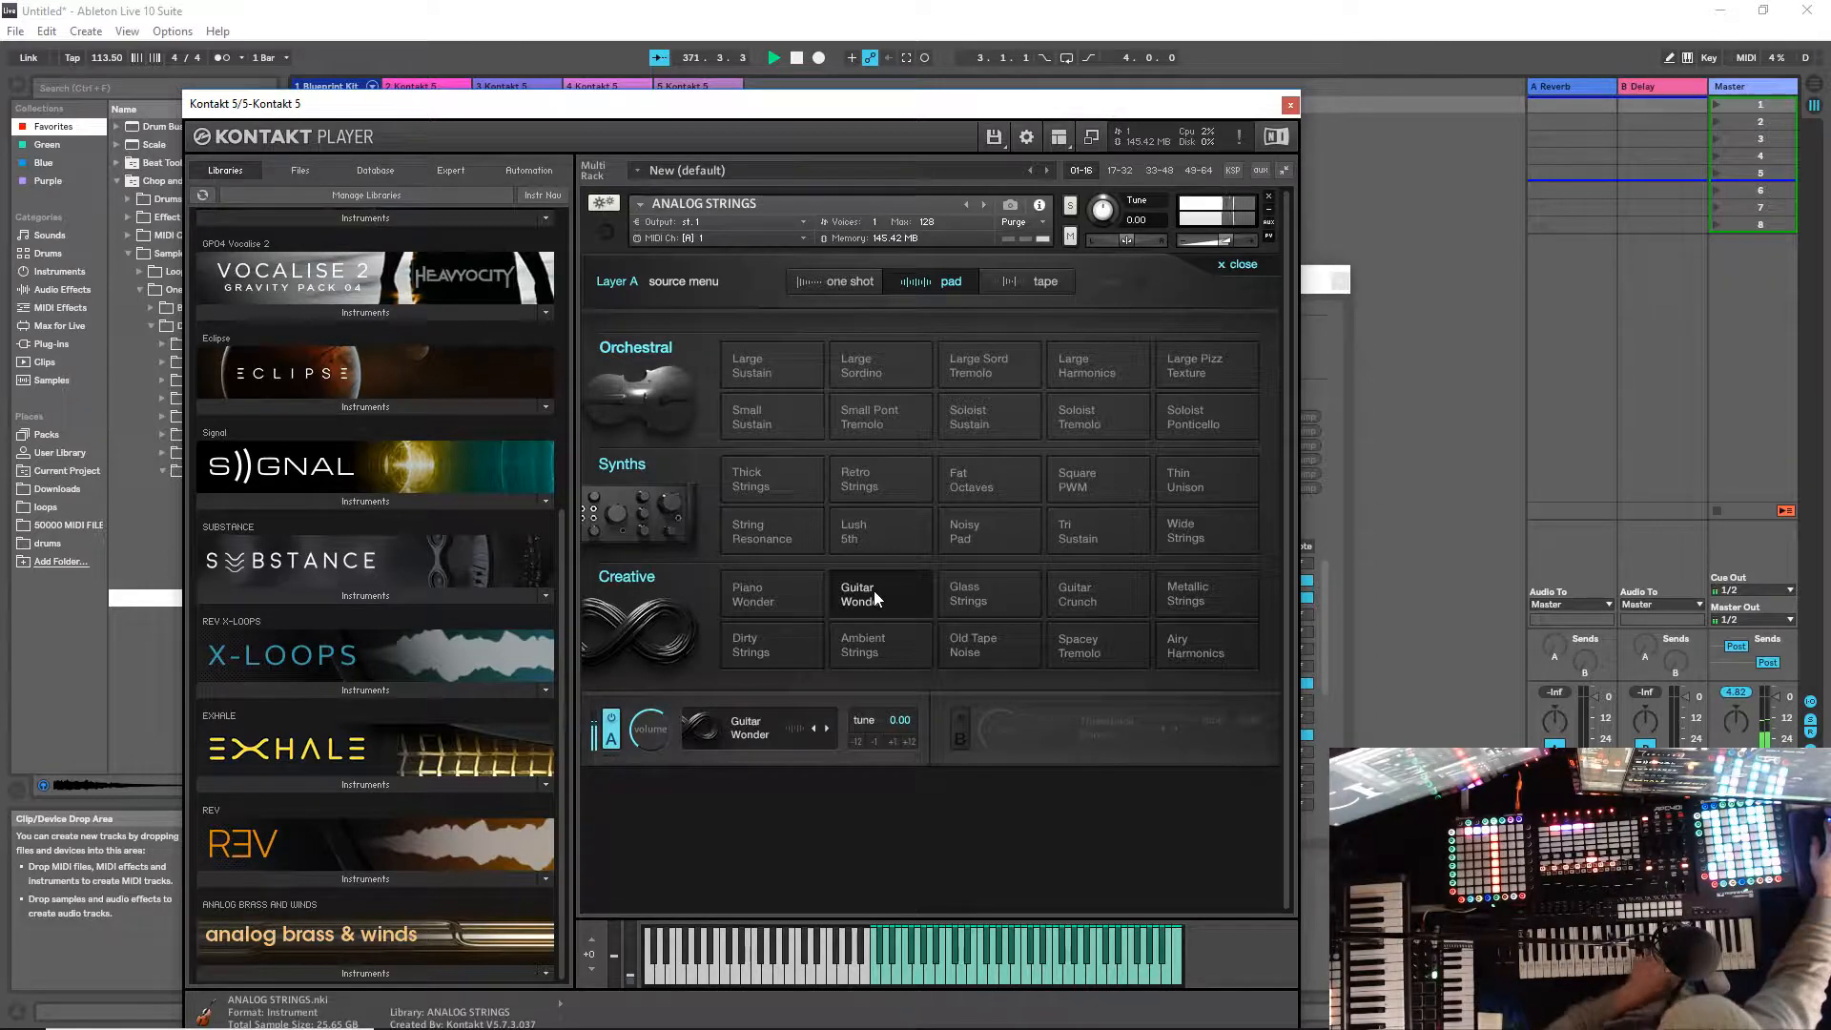
Step: Audition the creative pads Piano Wonder, Dirty Strings, Ambient Strings, Old Tape Noise, Spacey Tremolo and Airy Harmonics on layer A
click(801, 599)
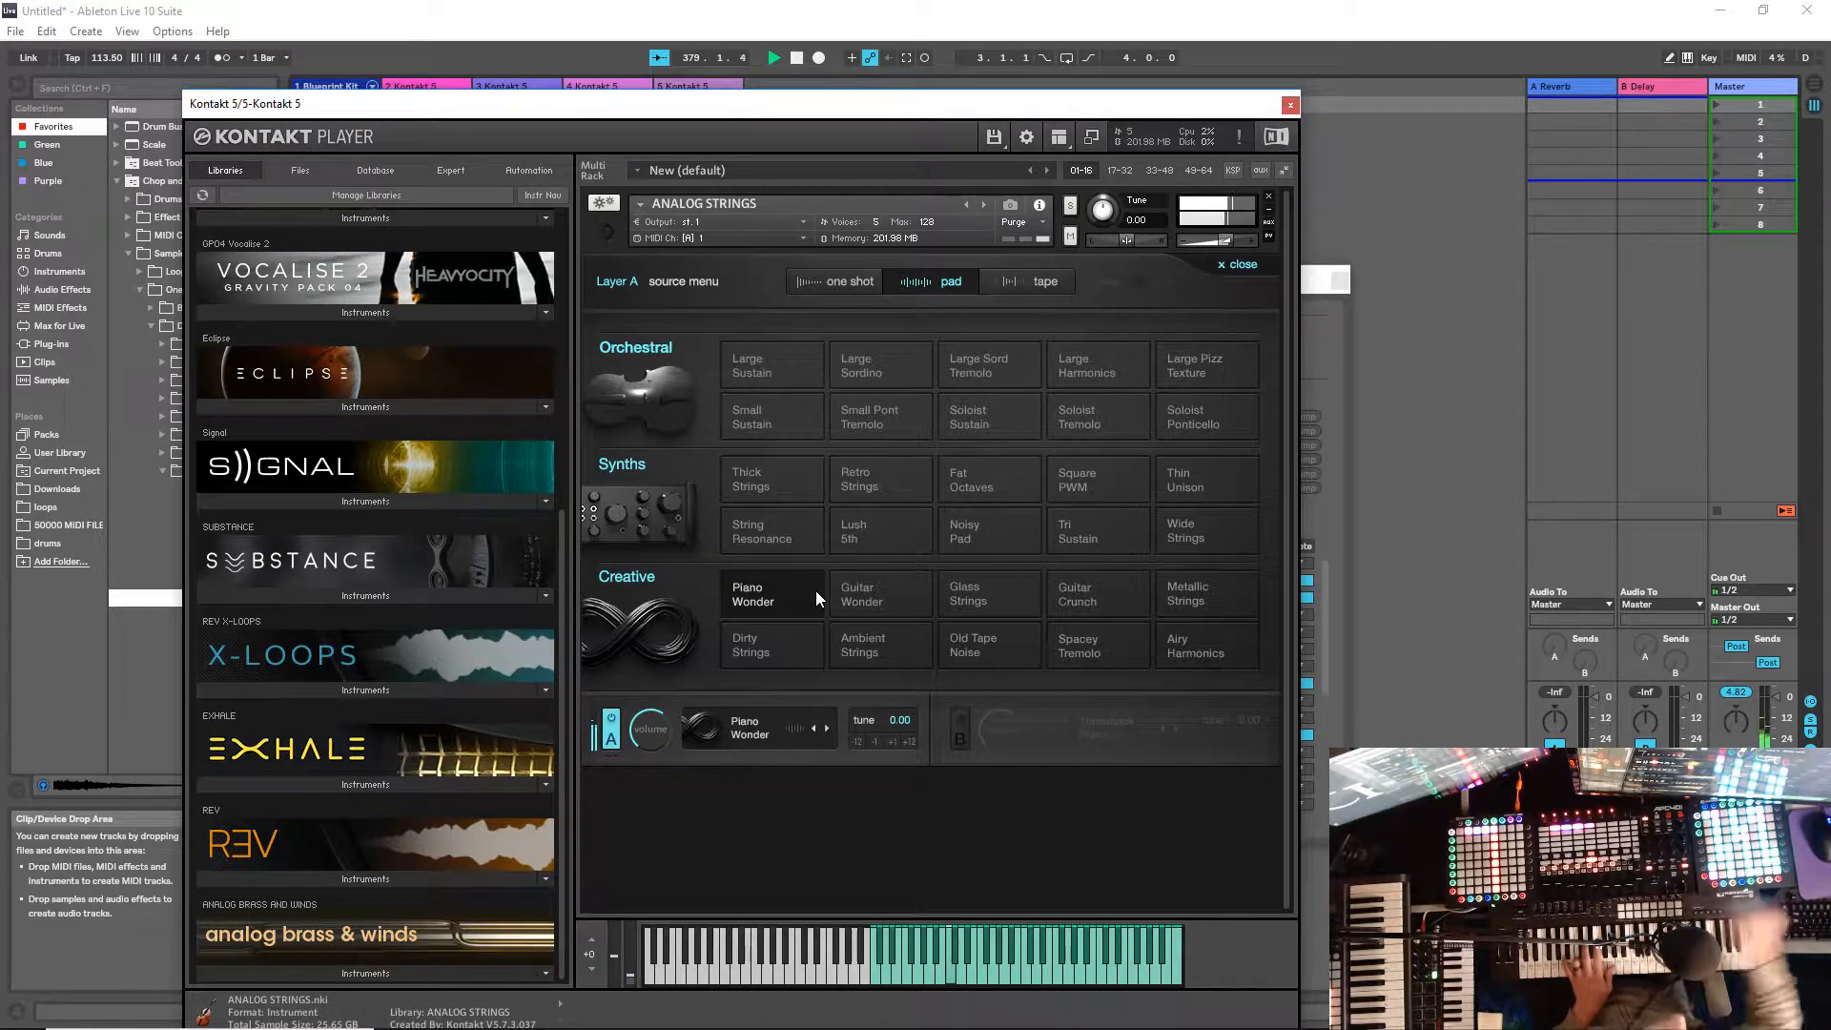
click(812, 648)
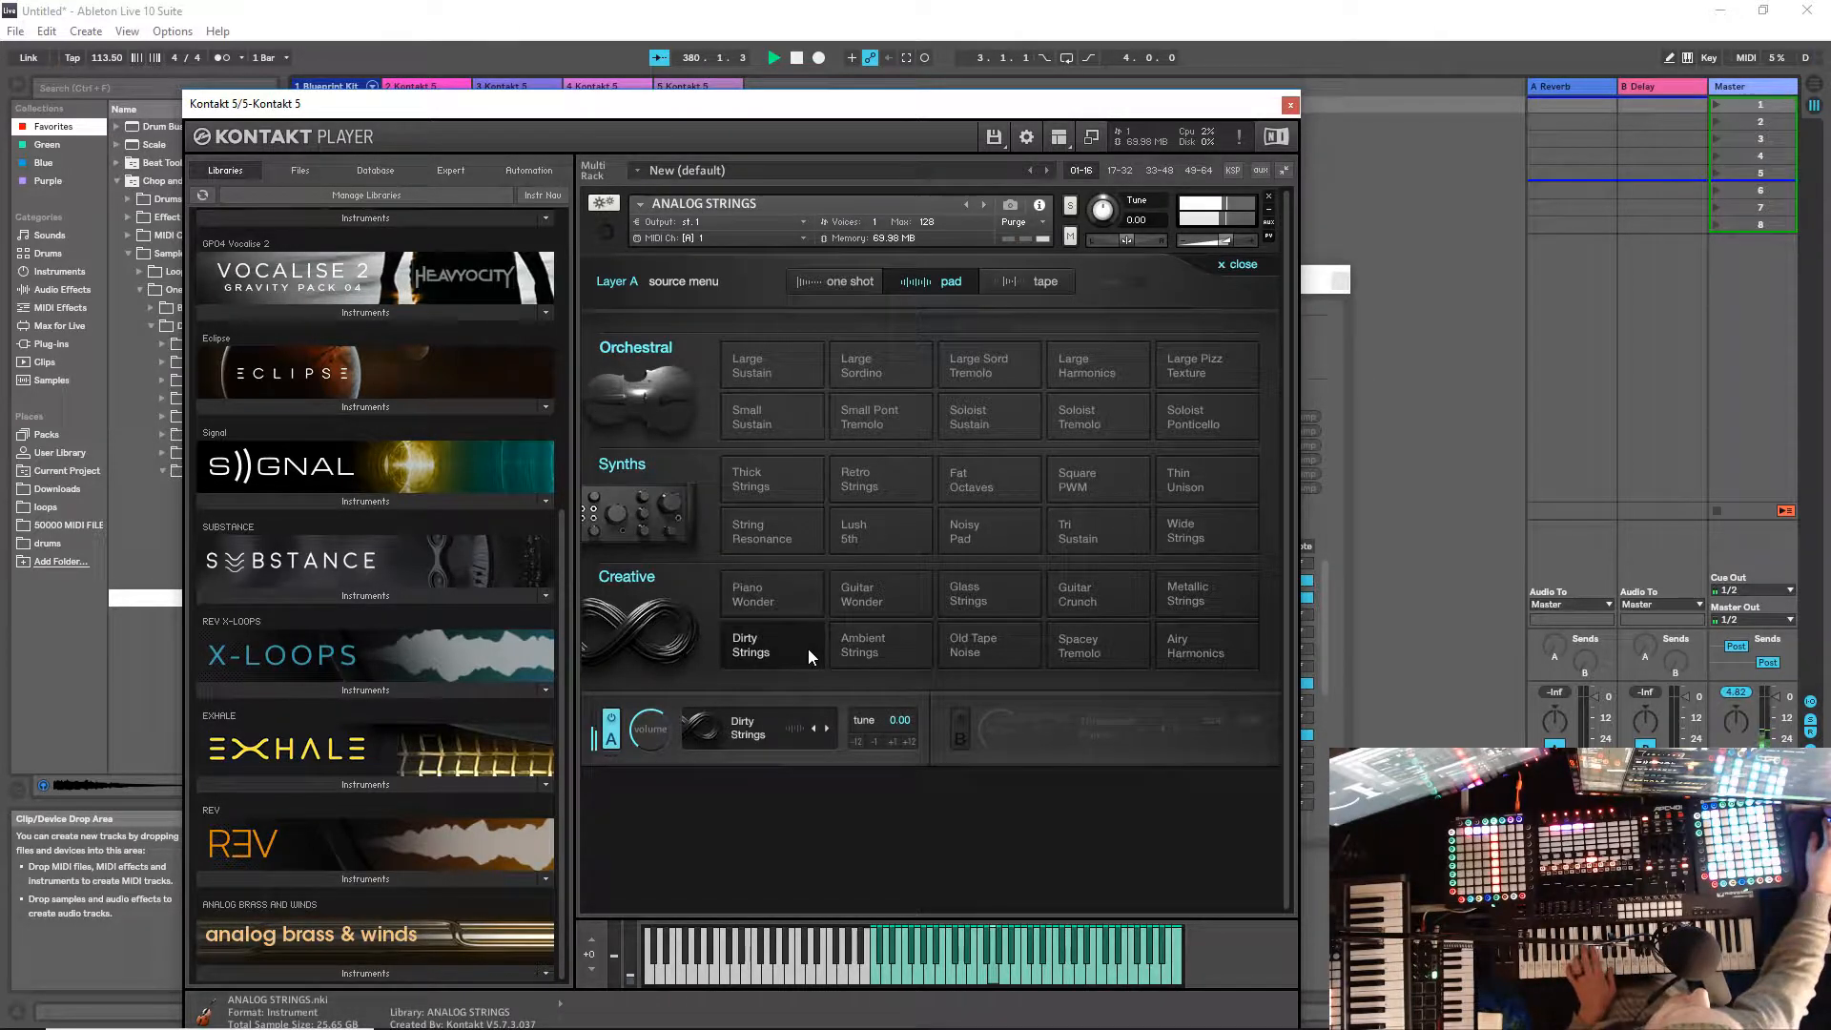
click(862, 645)
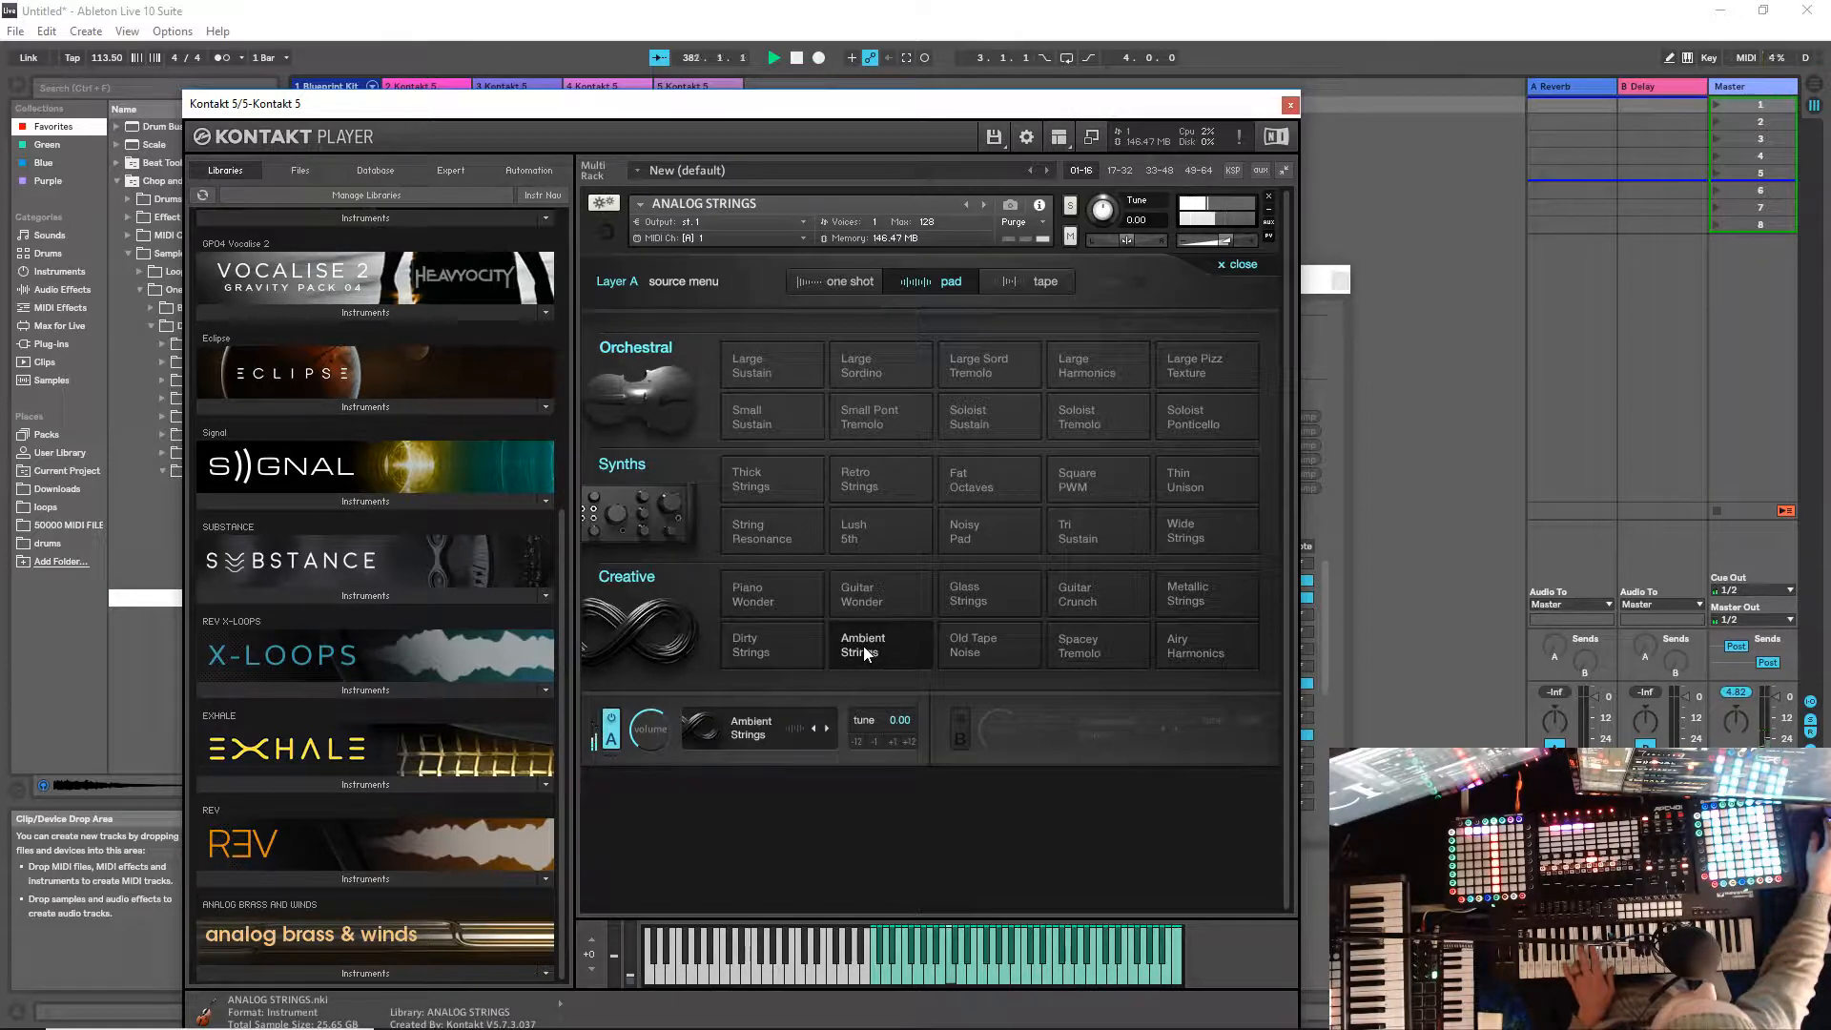
click(976, 639)
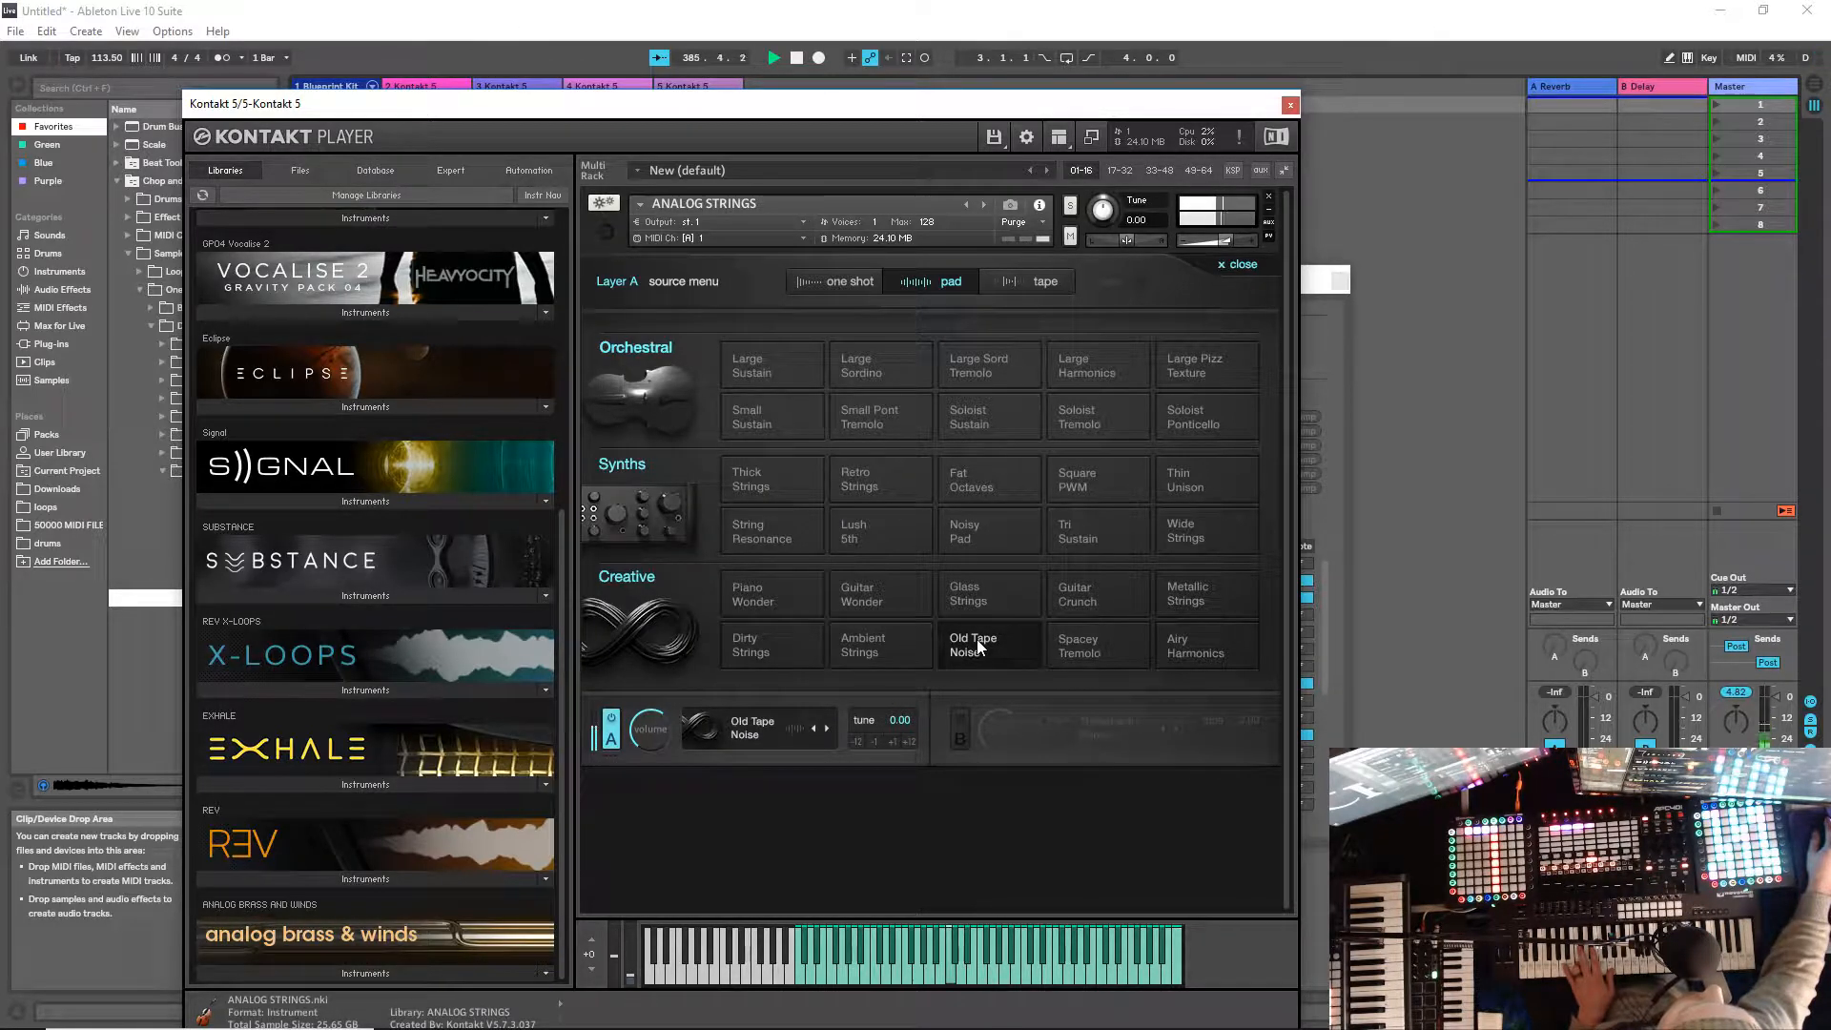
click(1073, 650)
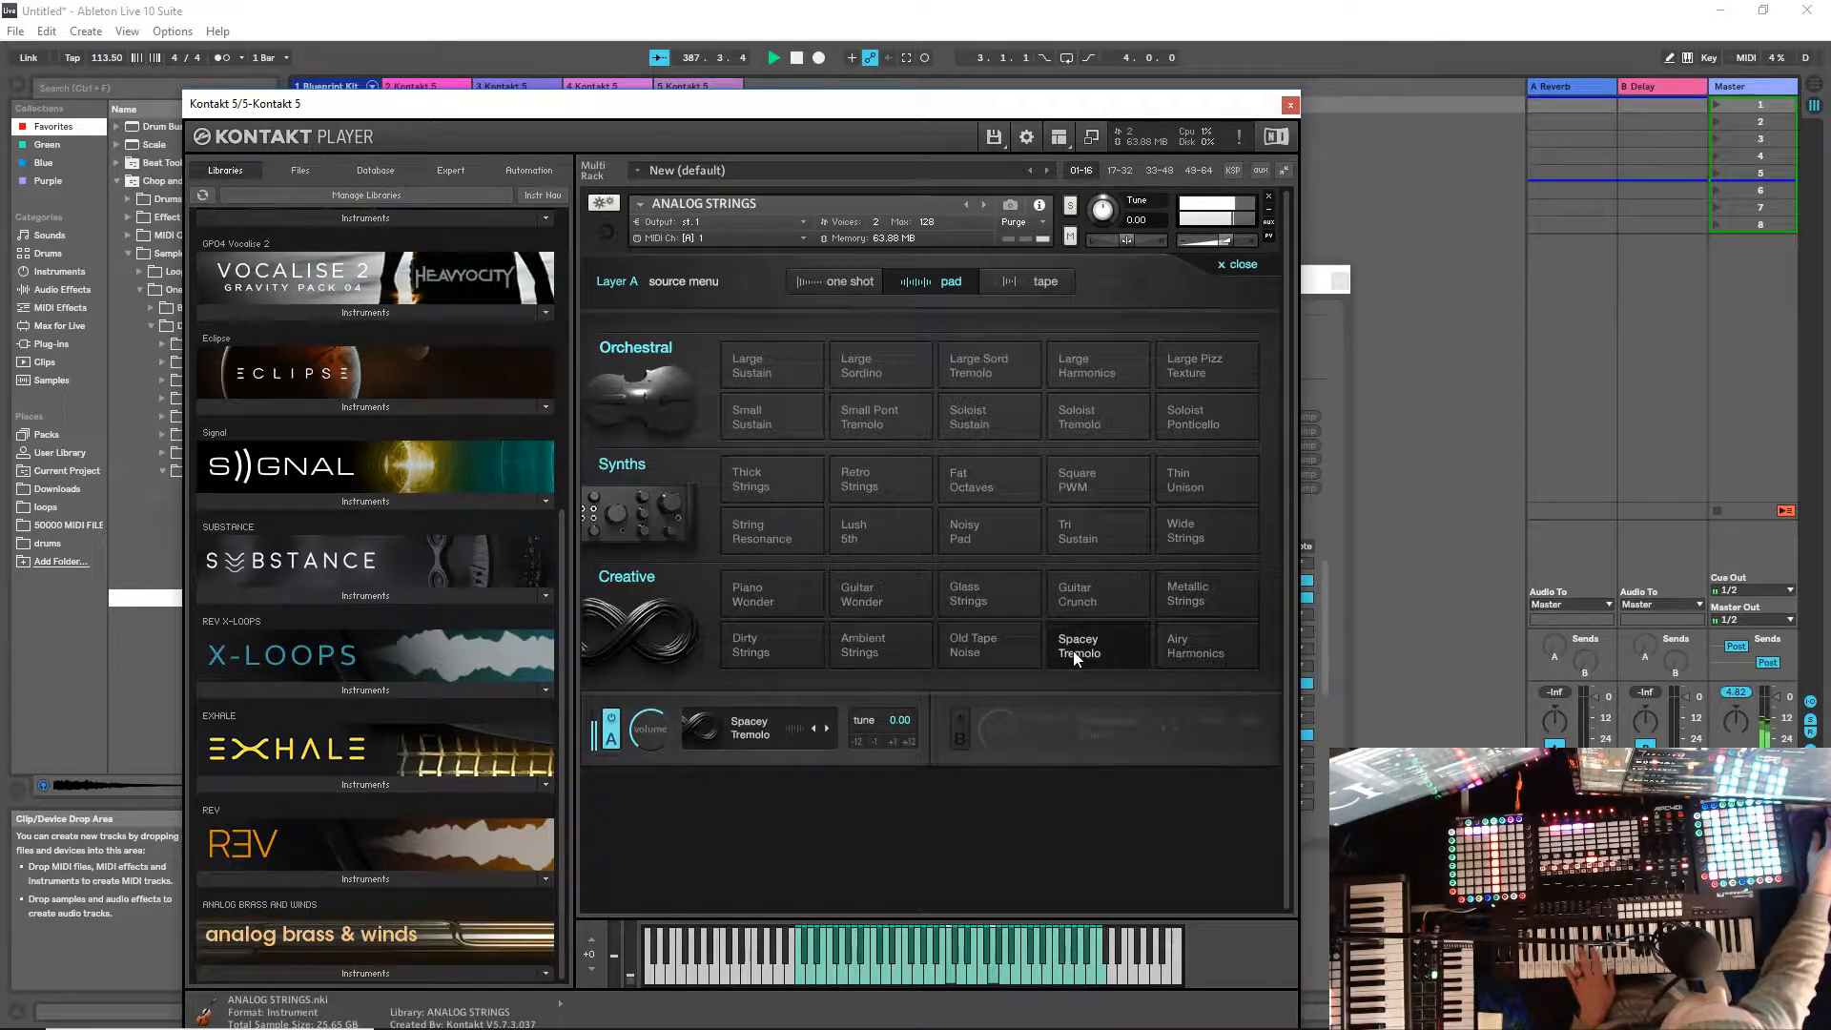
click(1191, 647)
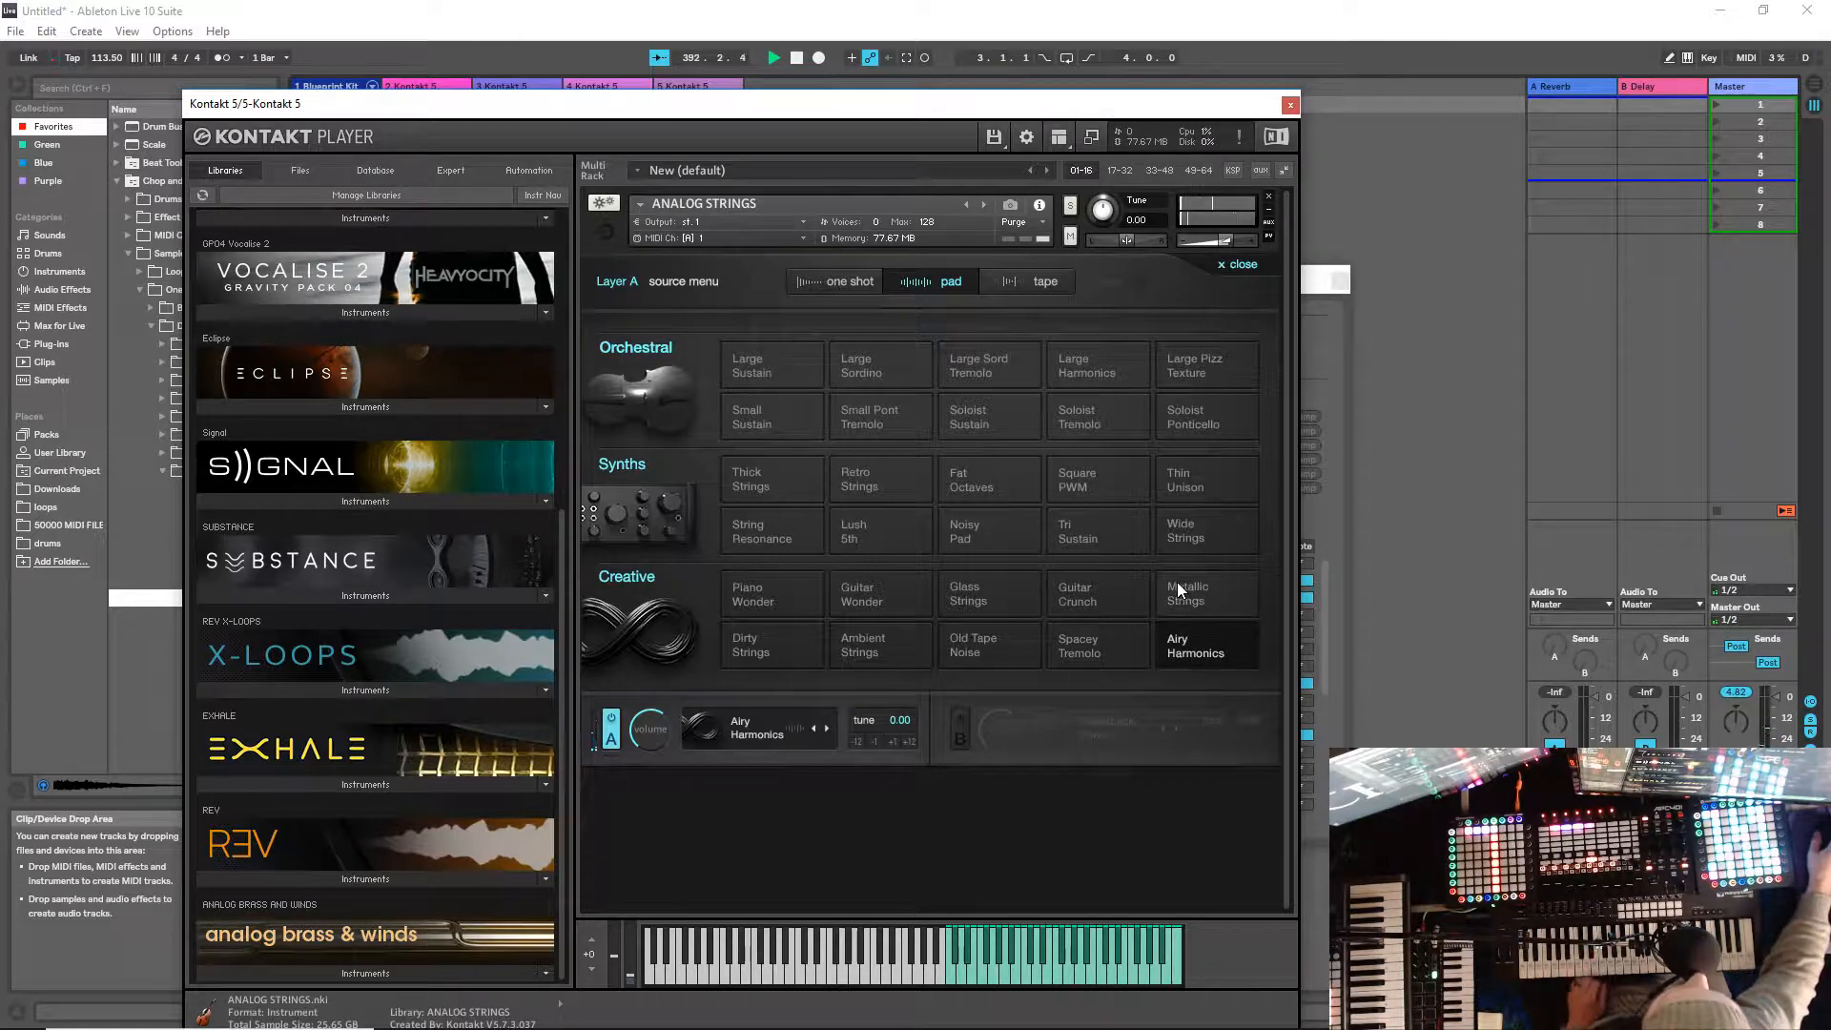
Step: View the tape sources available for layer A, and audition the orchestral pad Large Sustain while viewing its waveform
click(1031, 286)
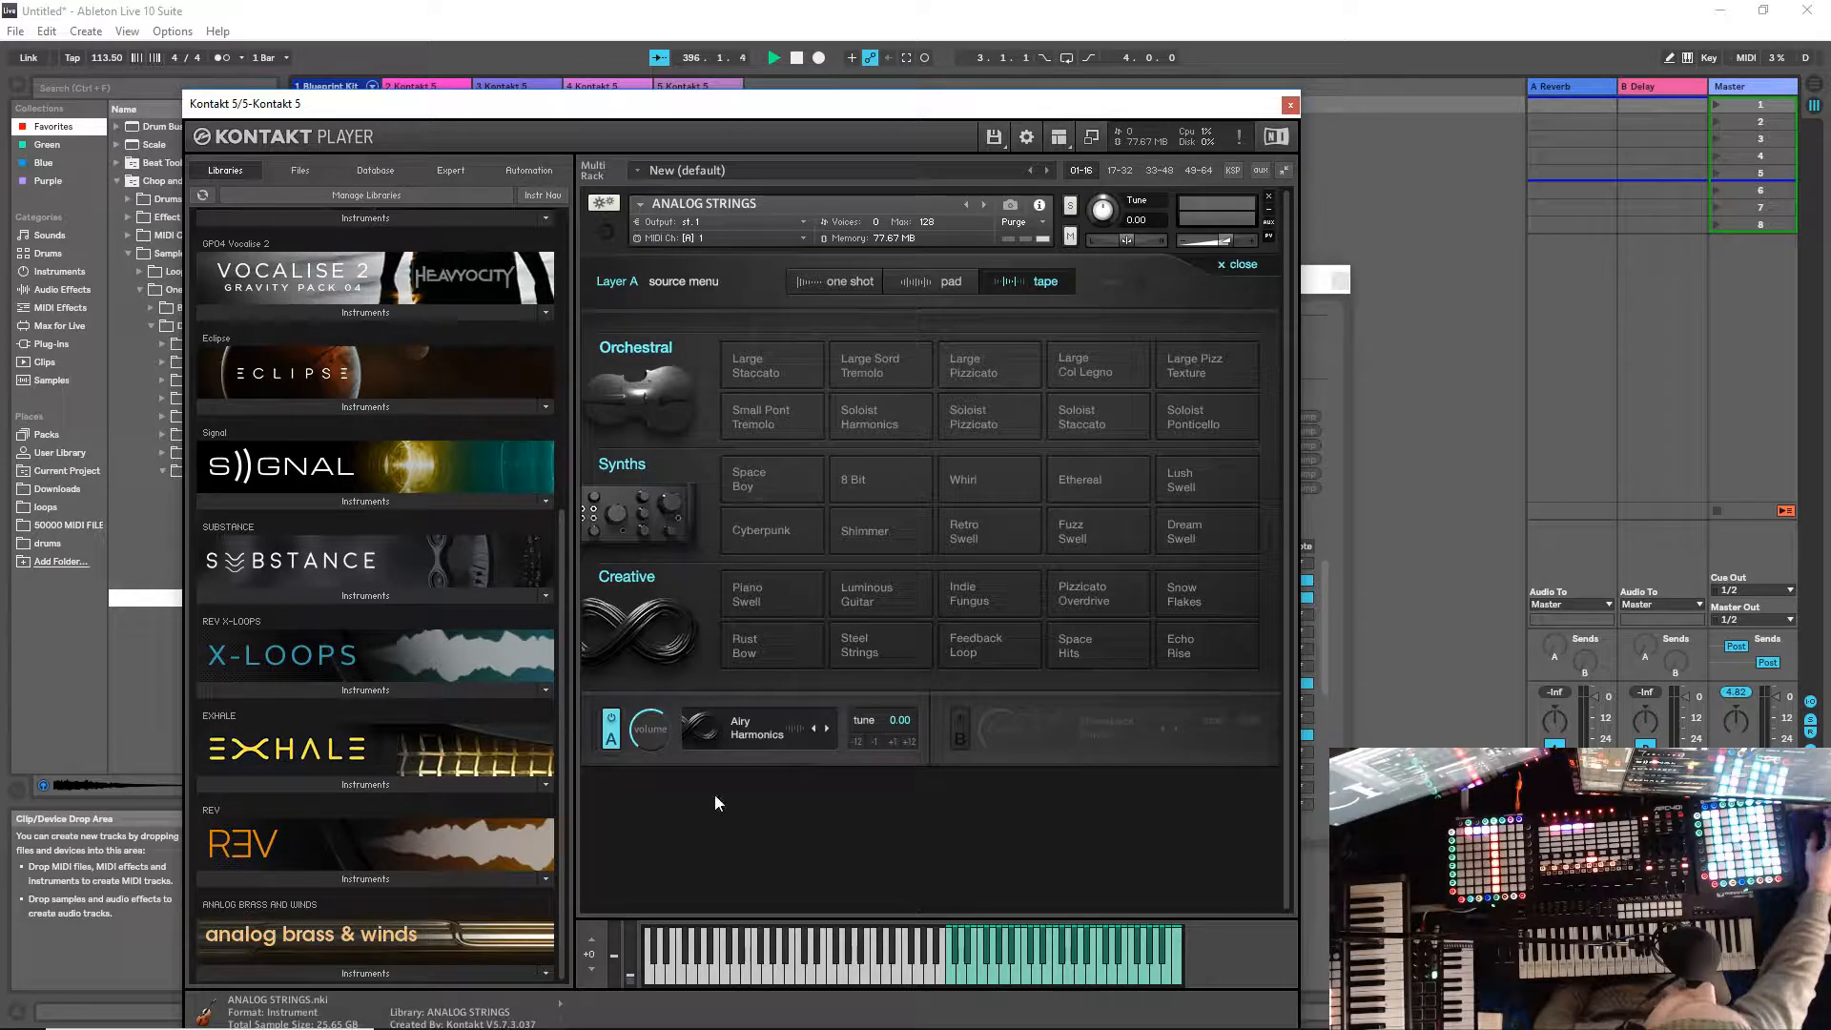
click(747, 740)
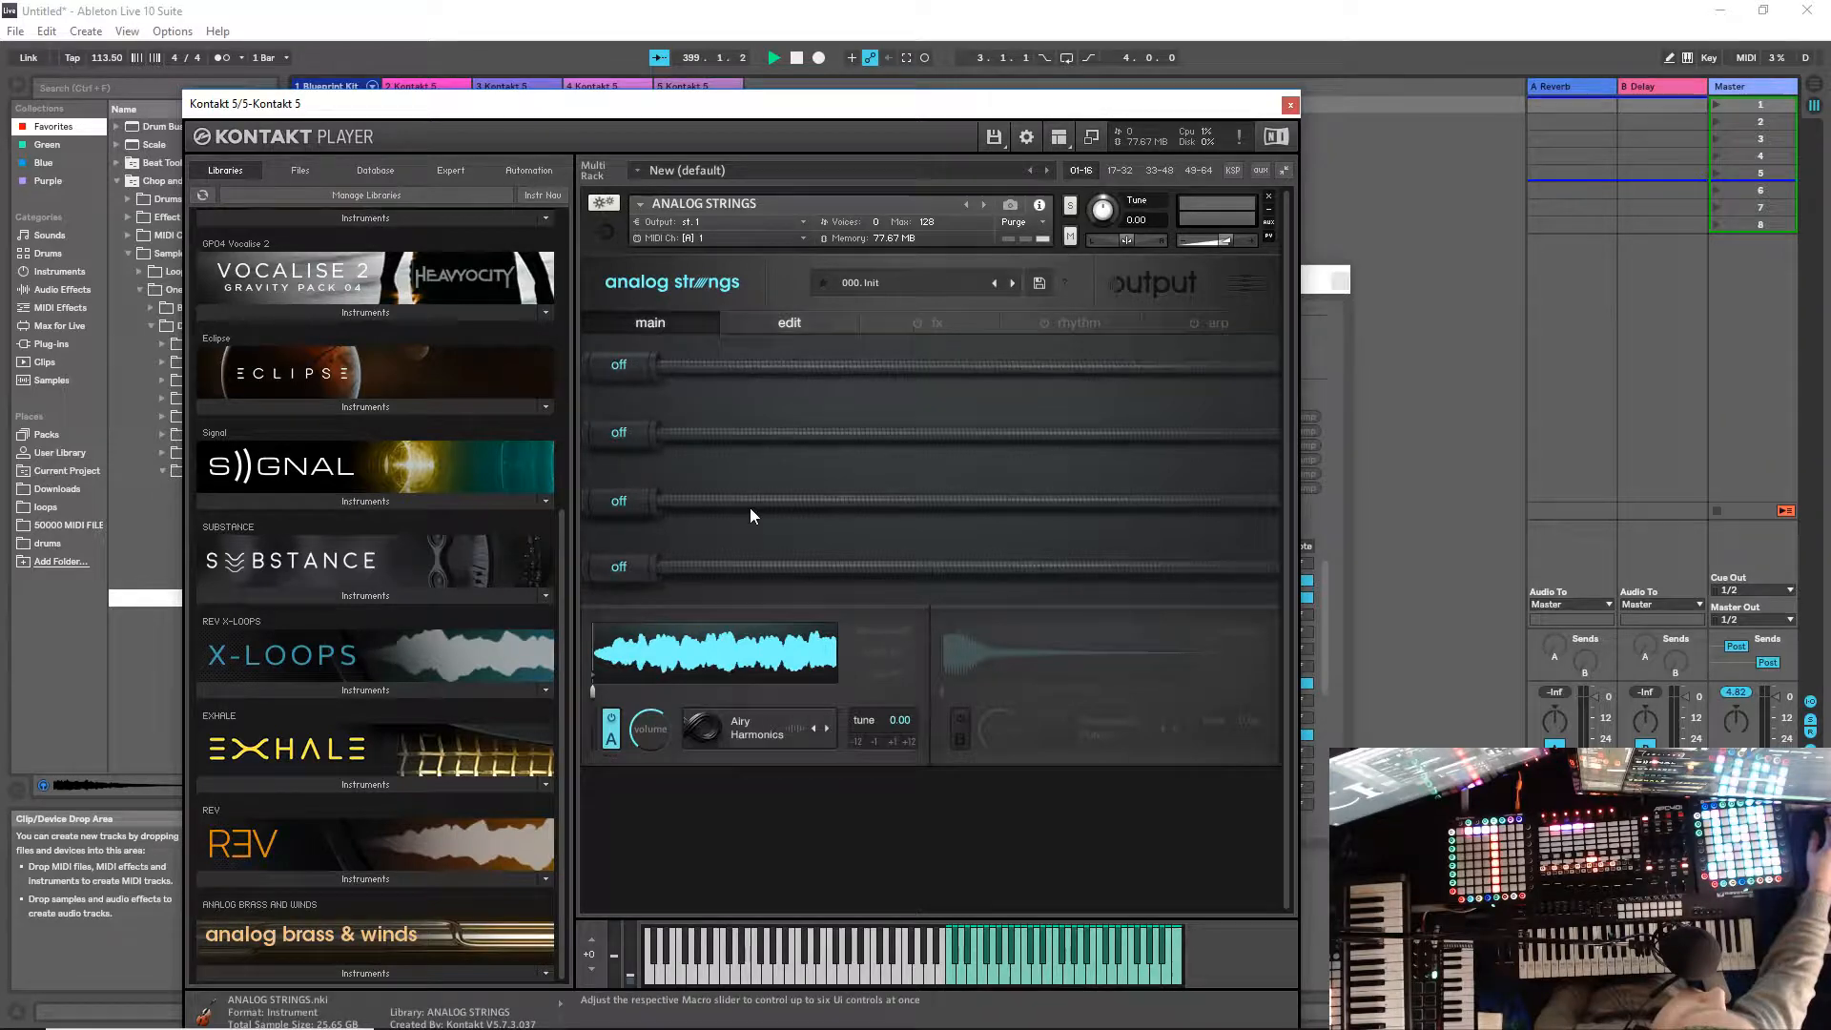
click(747, 731)
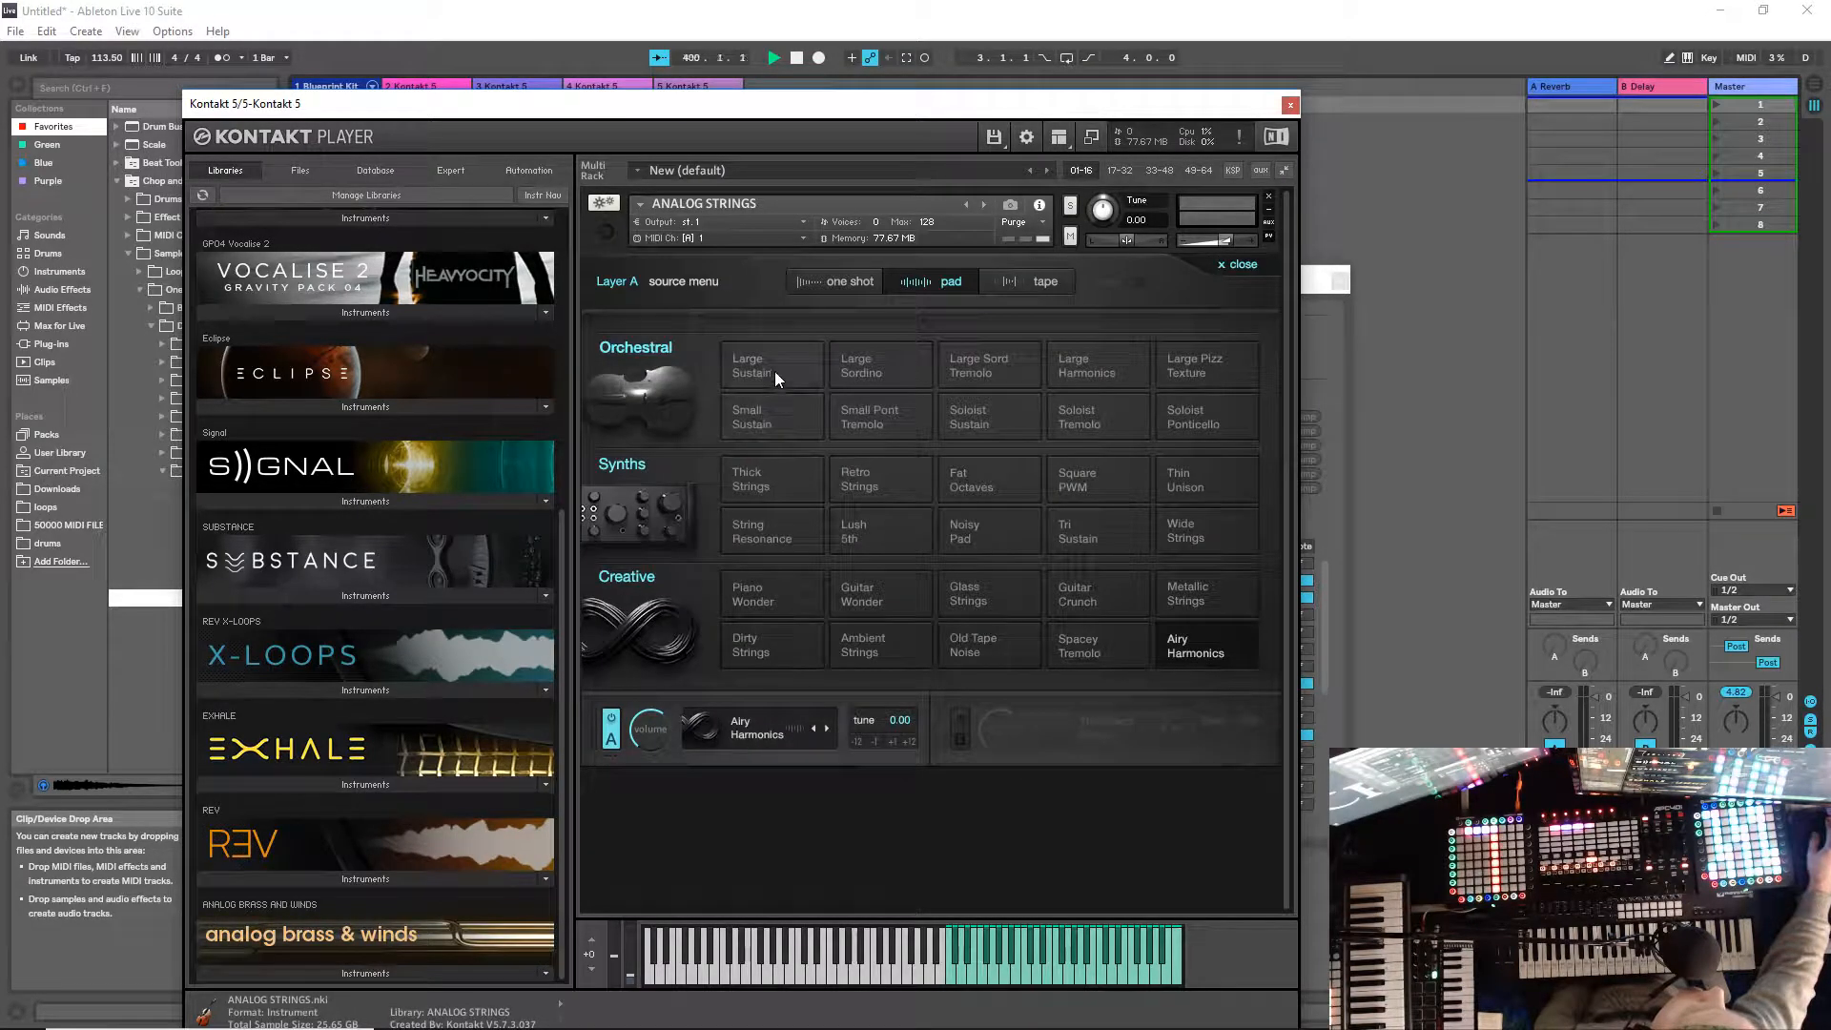
click(774, 372)
click(756, 735)
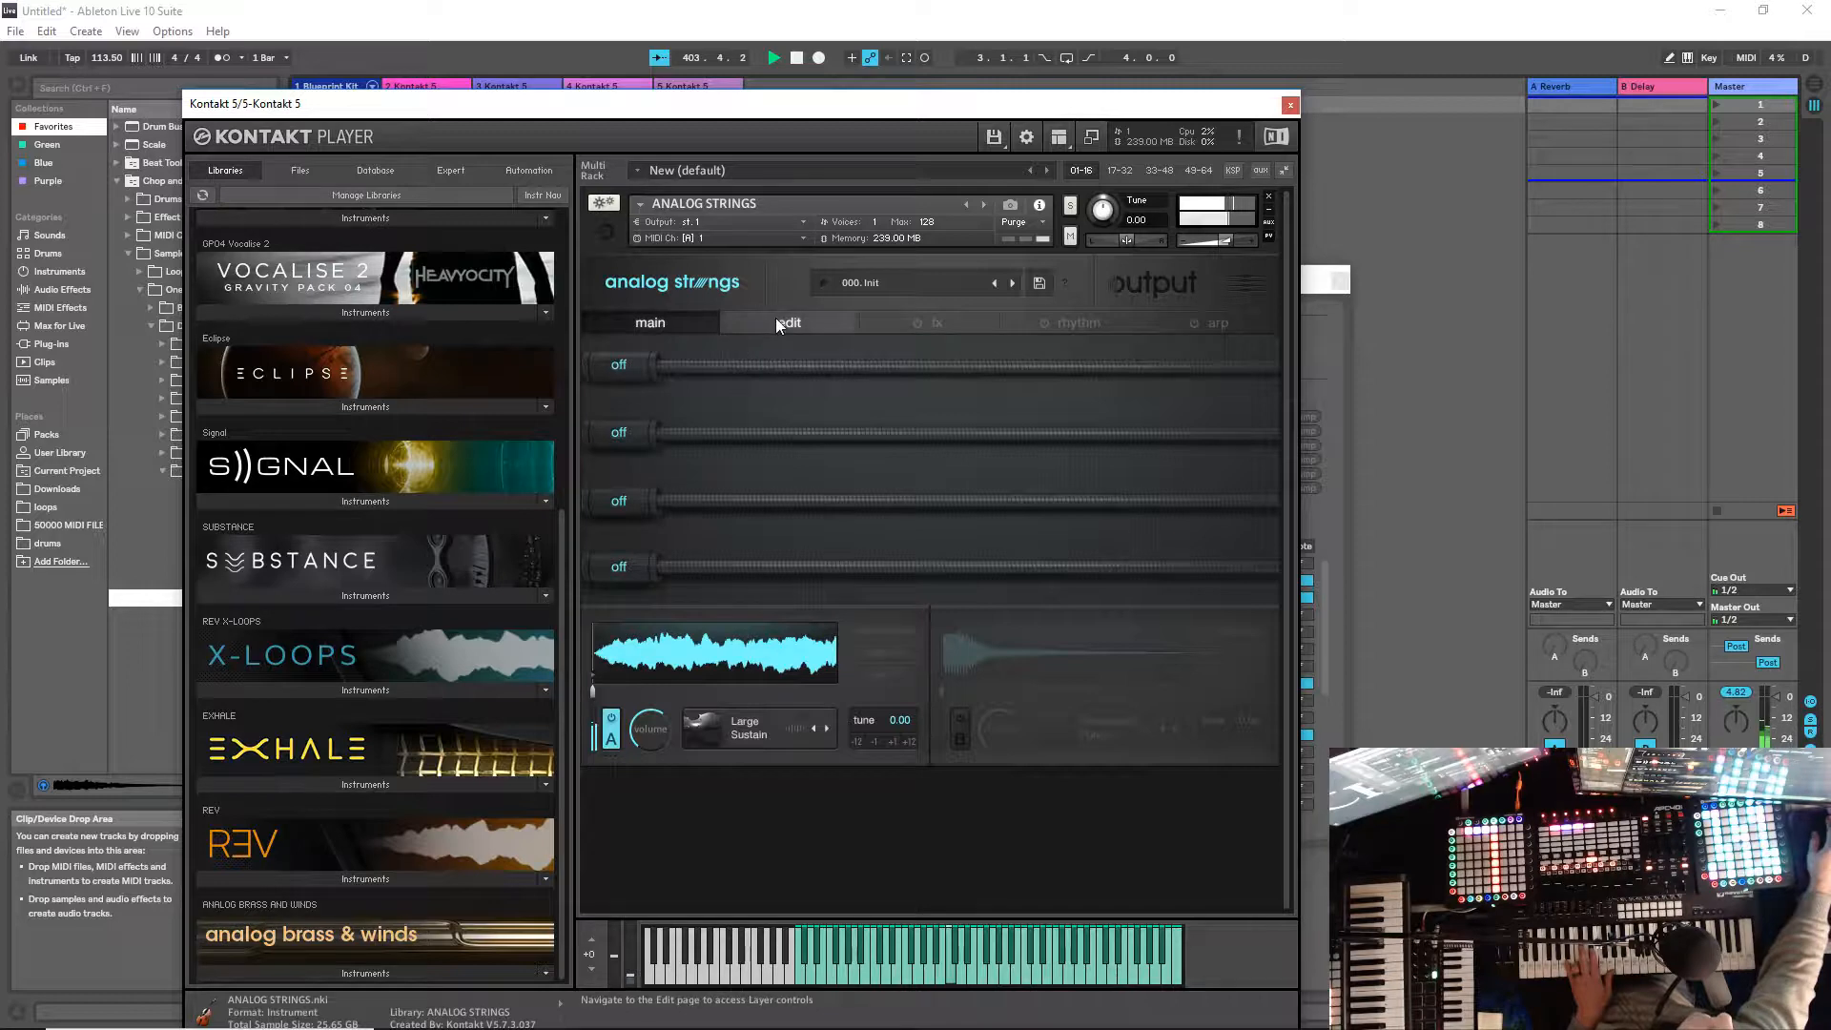
Step: Load the orchestral tape source Large Staccato on layer A
click(755, 733)
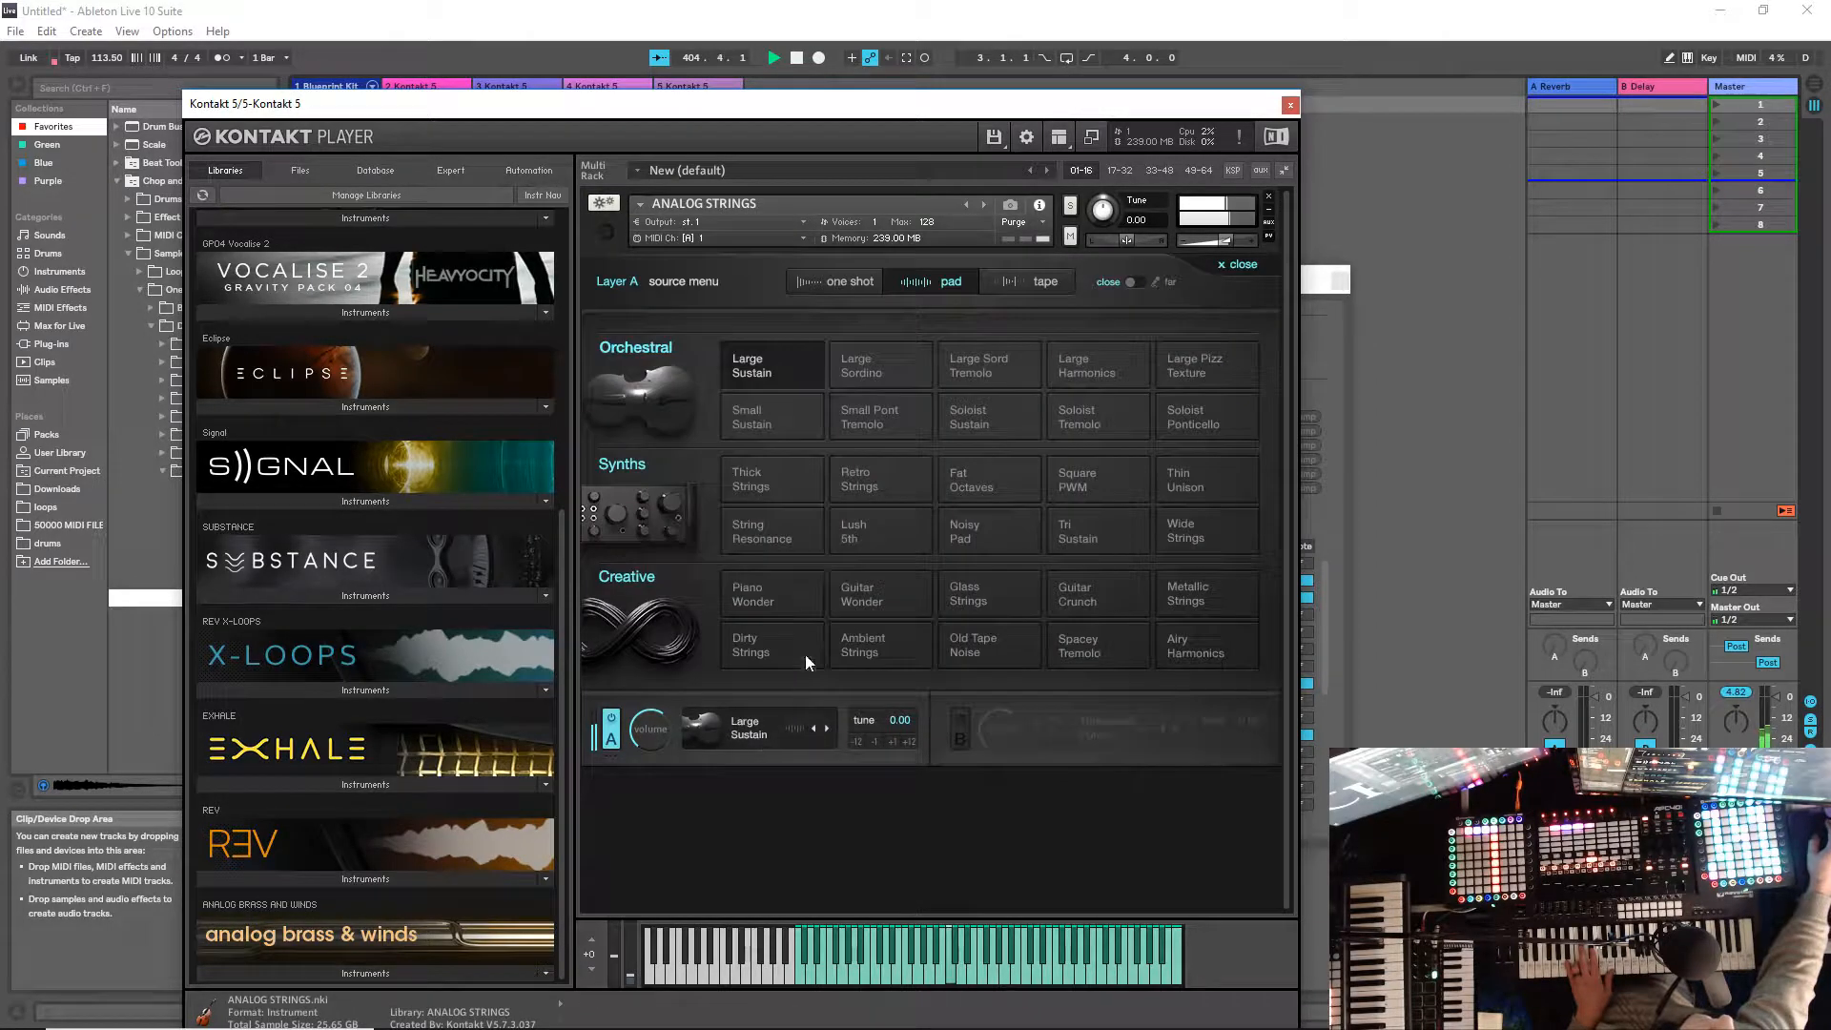
click(1033, 274)
click(783, 362)
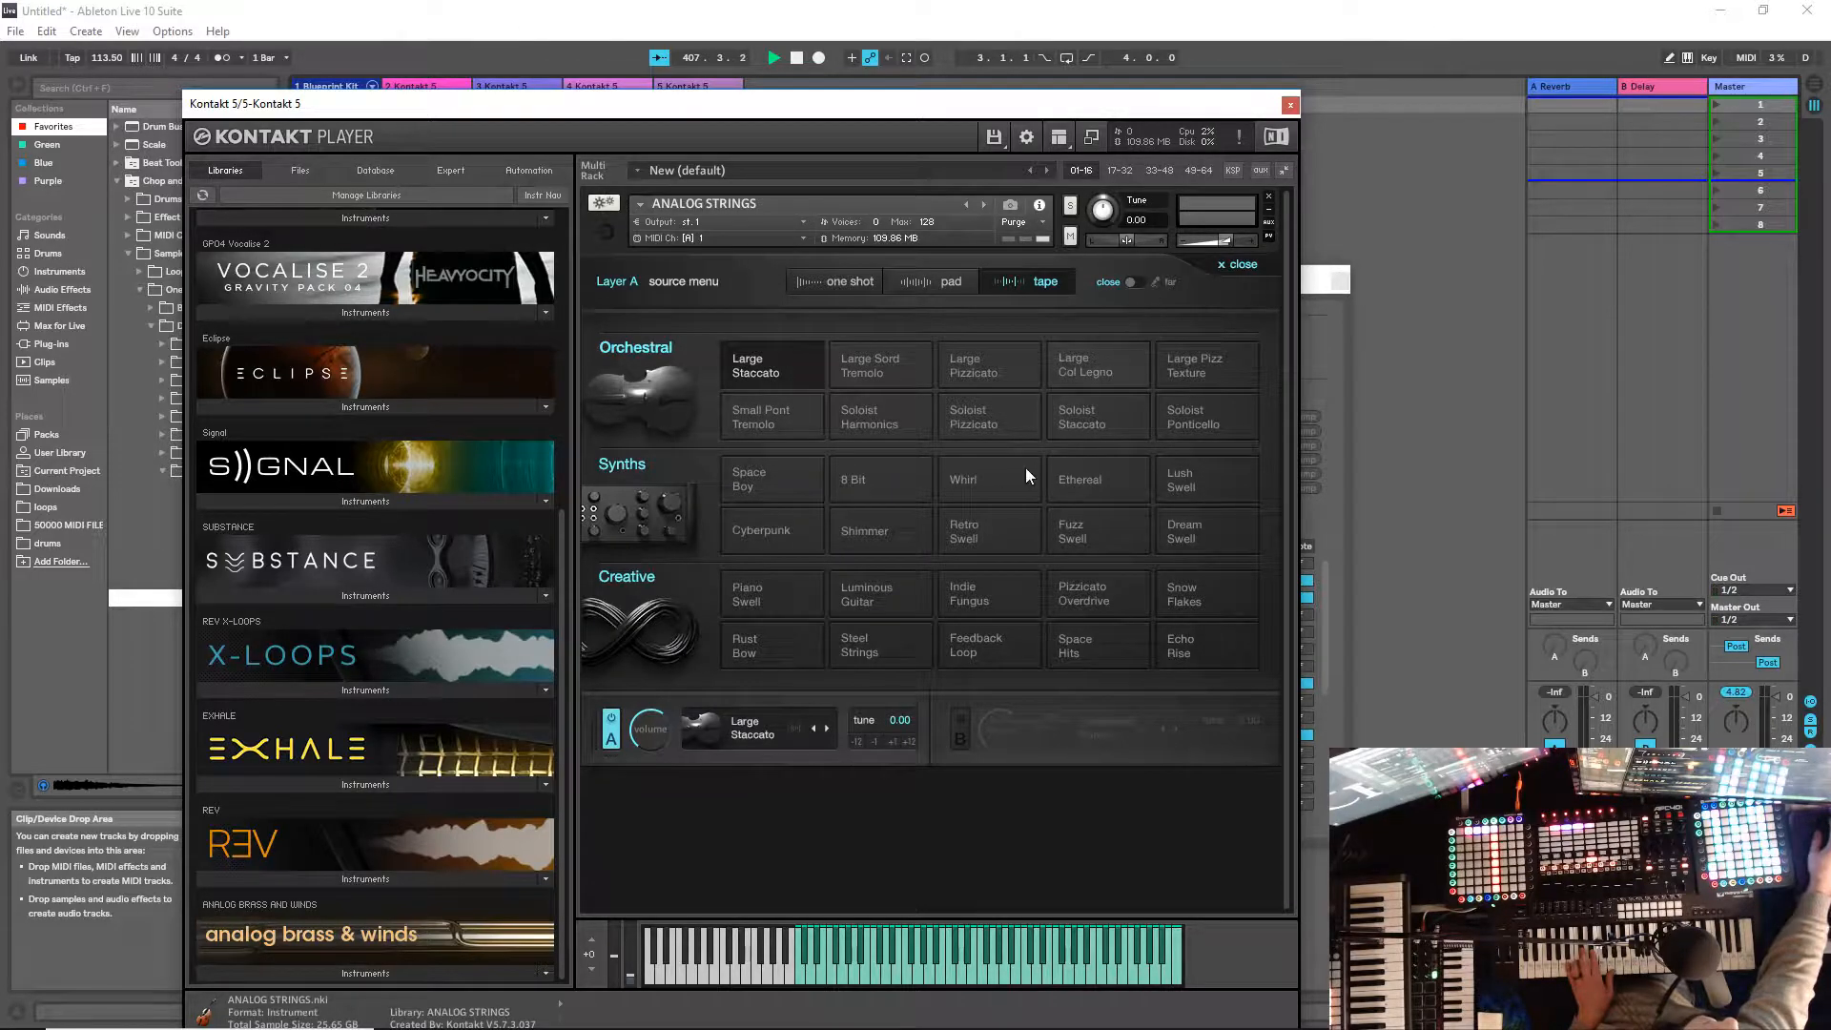
Step: Shift the loop region on layer A's Large Staccato waveform slightly and view the available tape loop rates
click(758, 731)
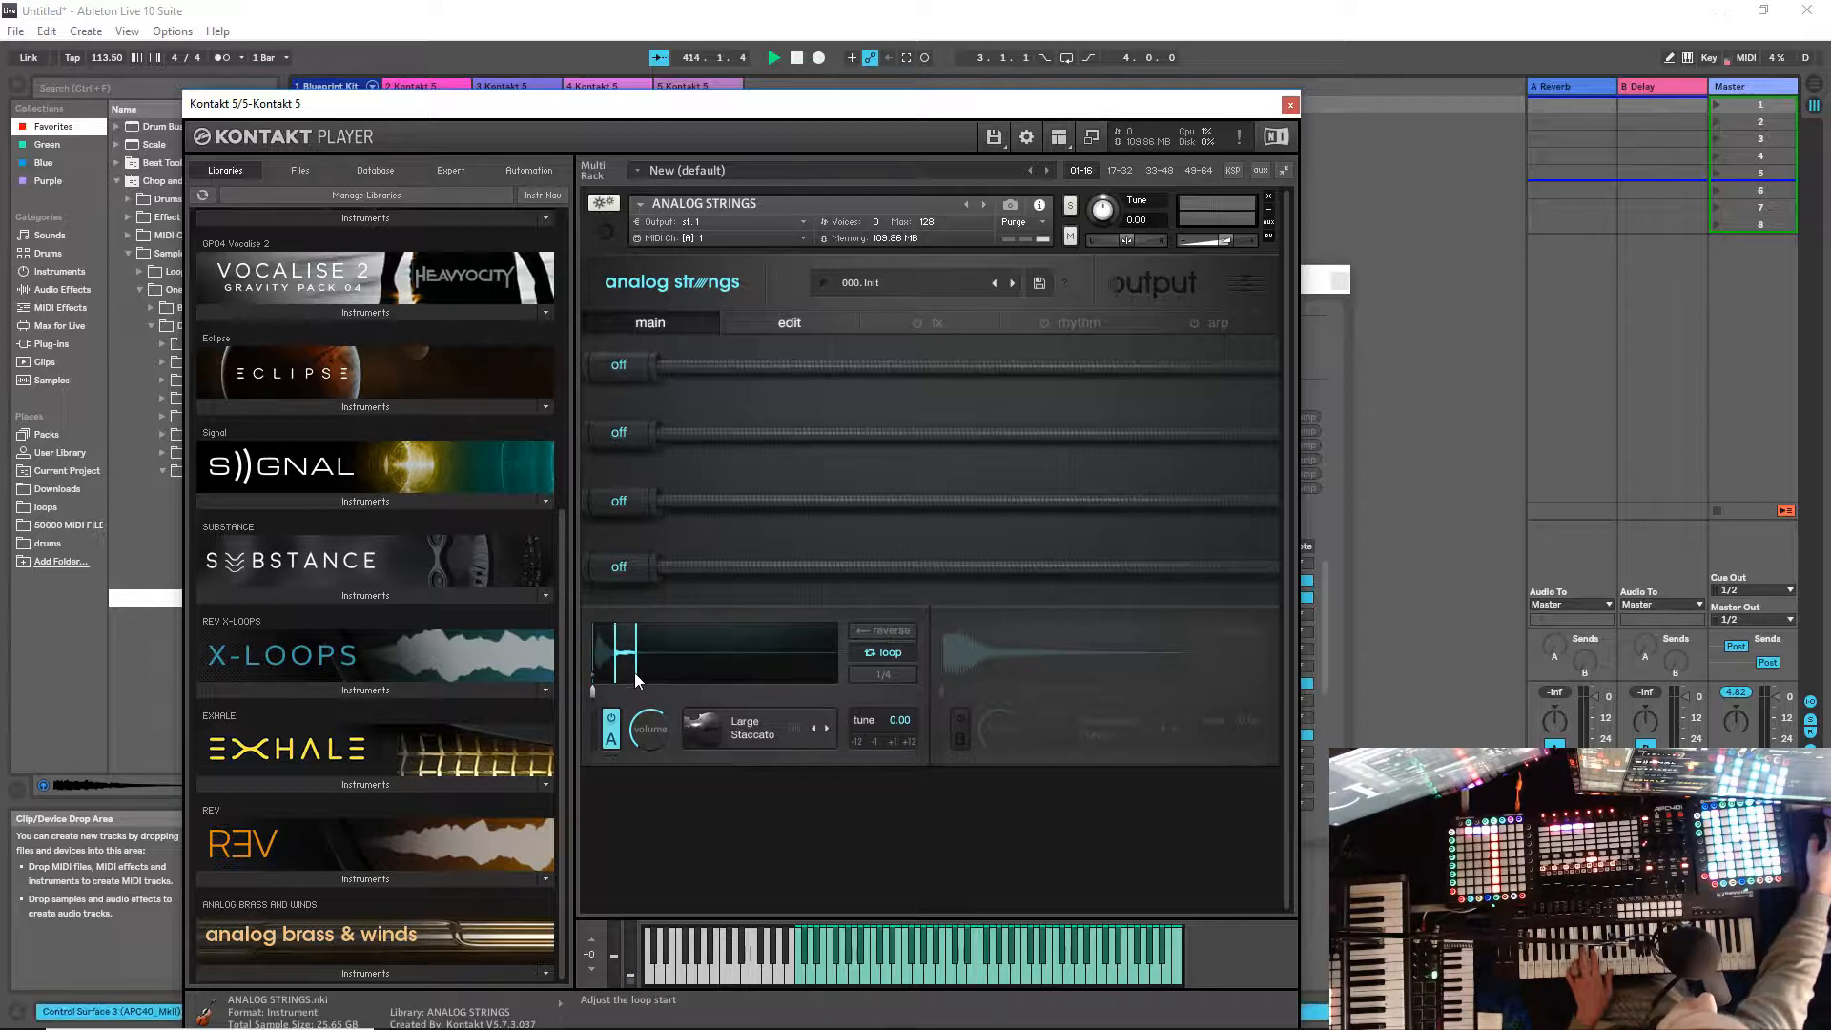
drag(605, 697, 593, 700)
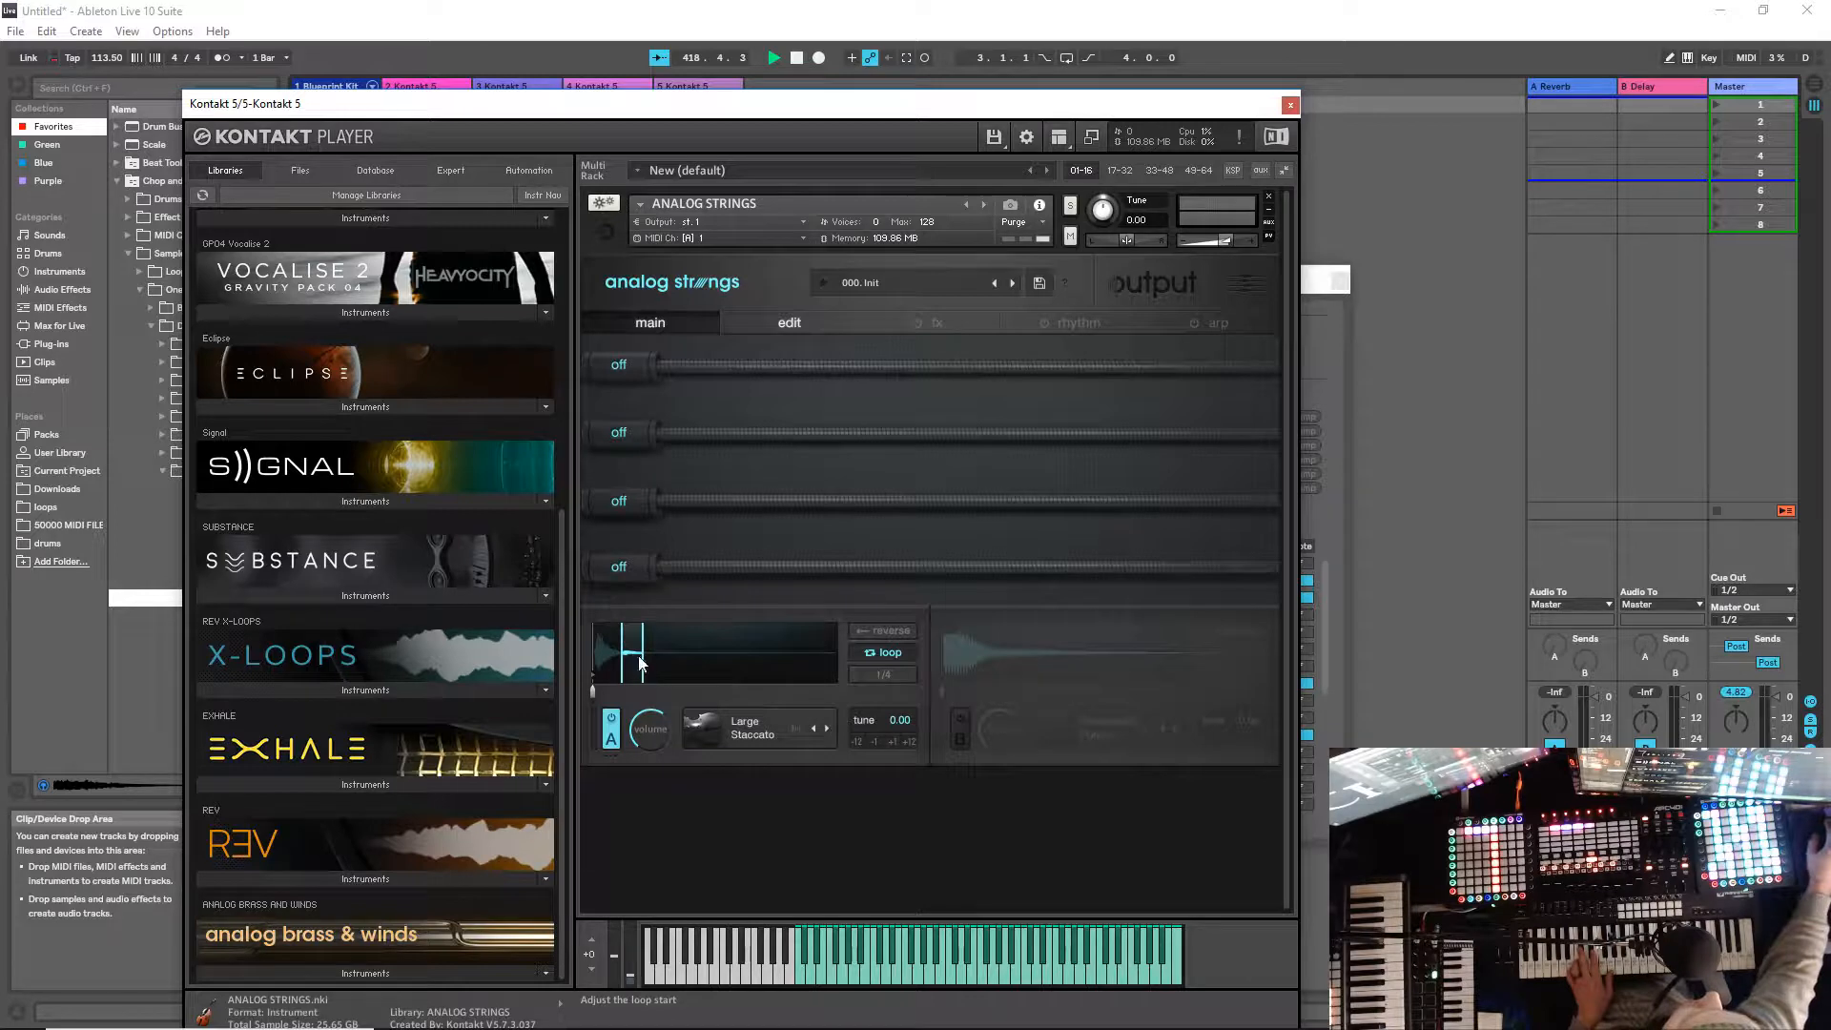
click(872, 674)
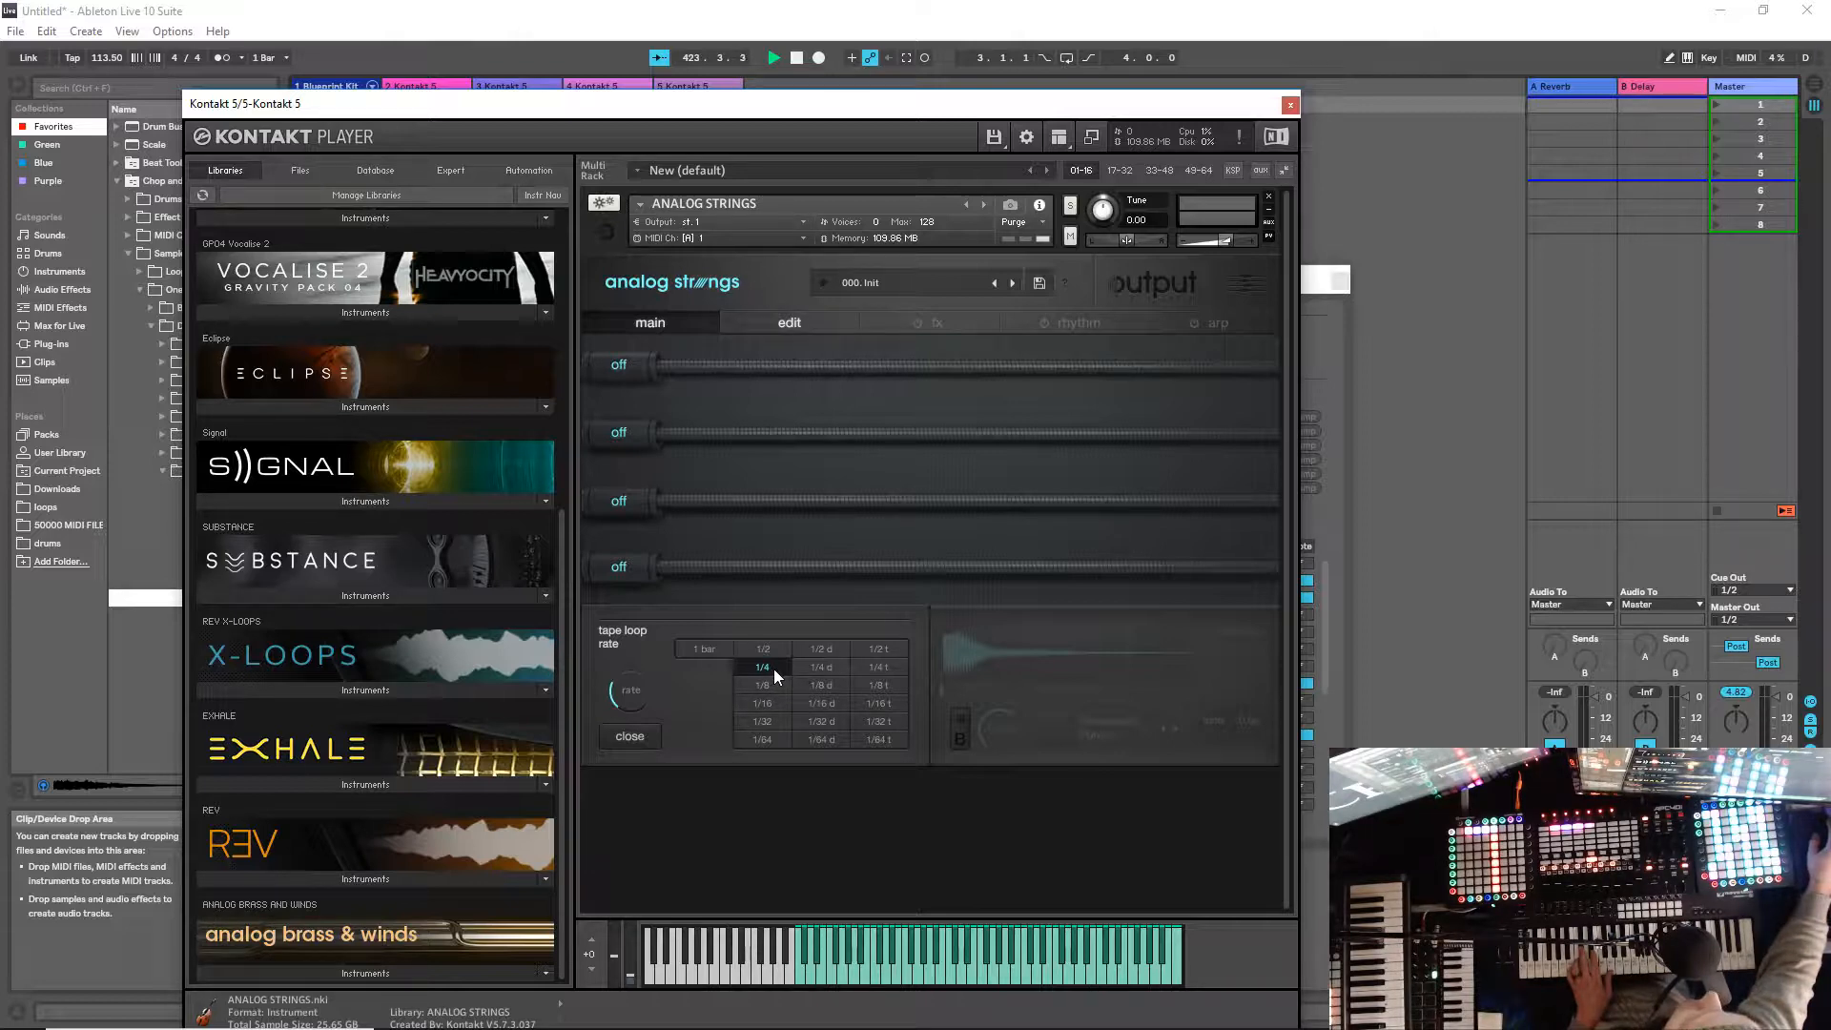
click(638, 735)
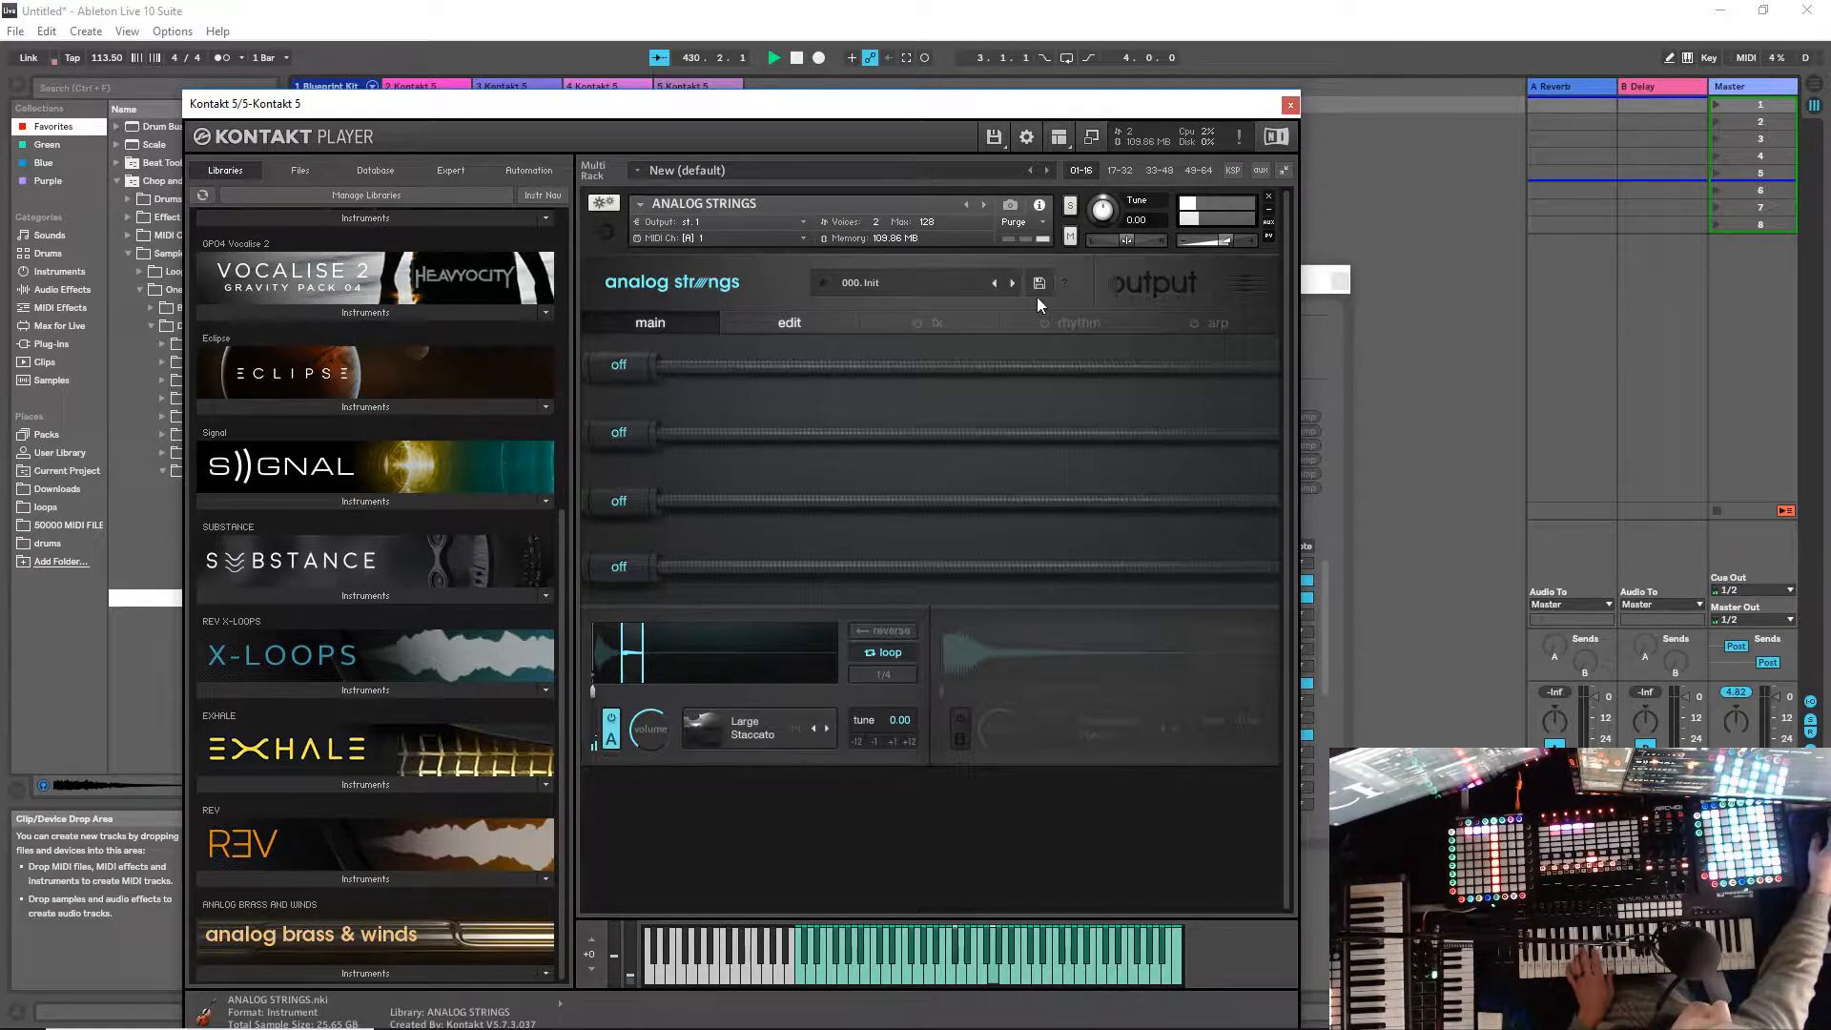
Step: Load the tape source Large Pizzicato on layer A after auditioning Large Sord Tremolo, and move its loop region to the waveform's start
click(751, 735)
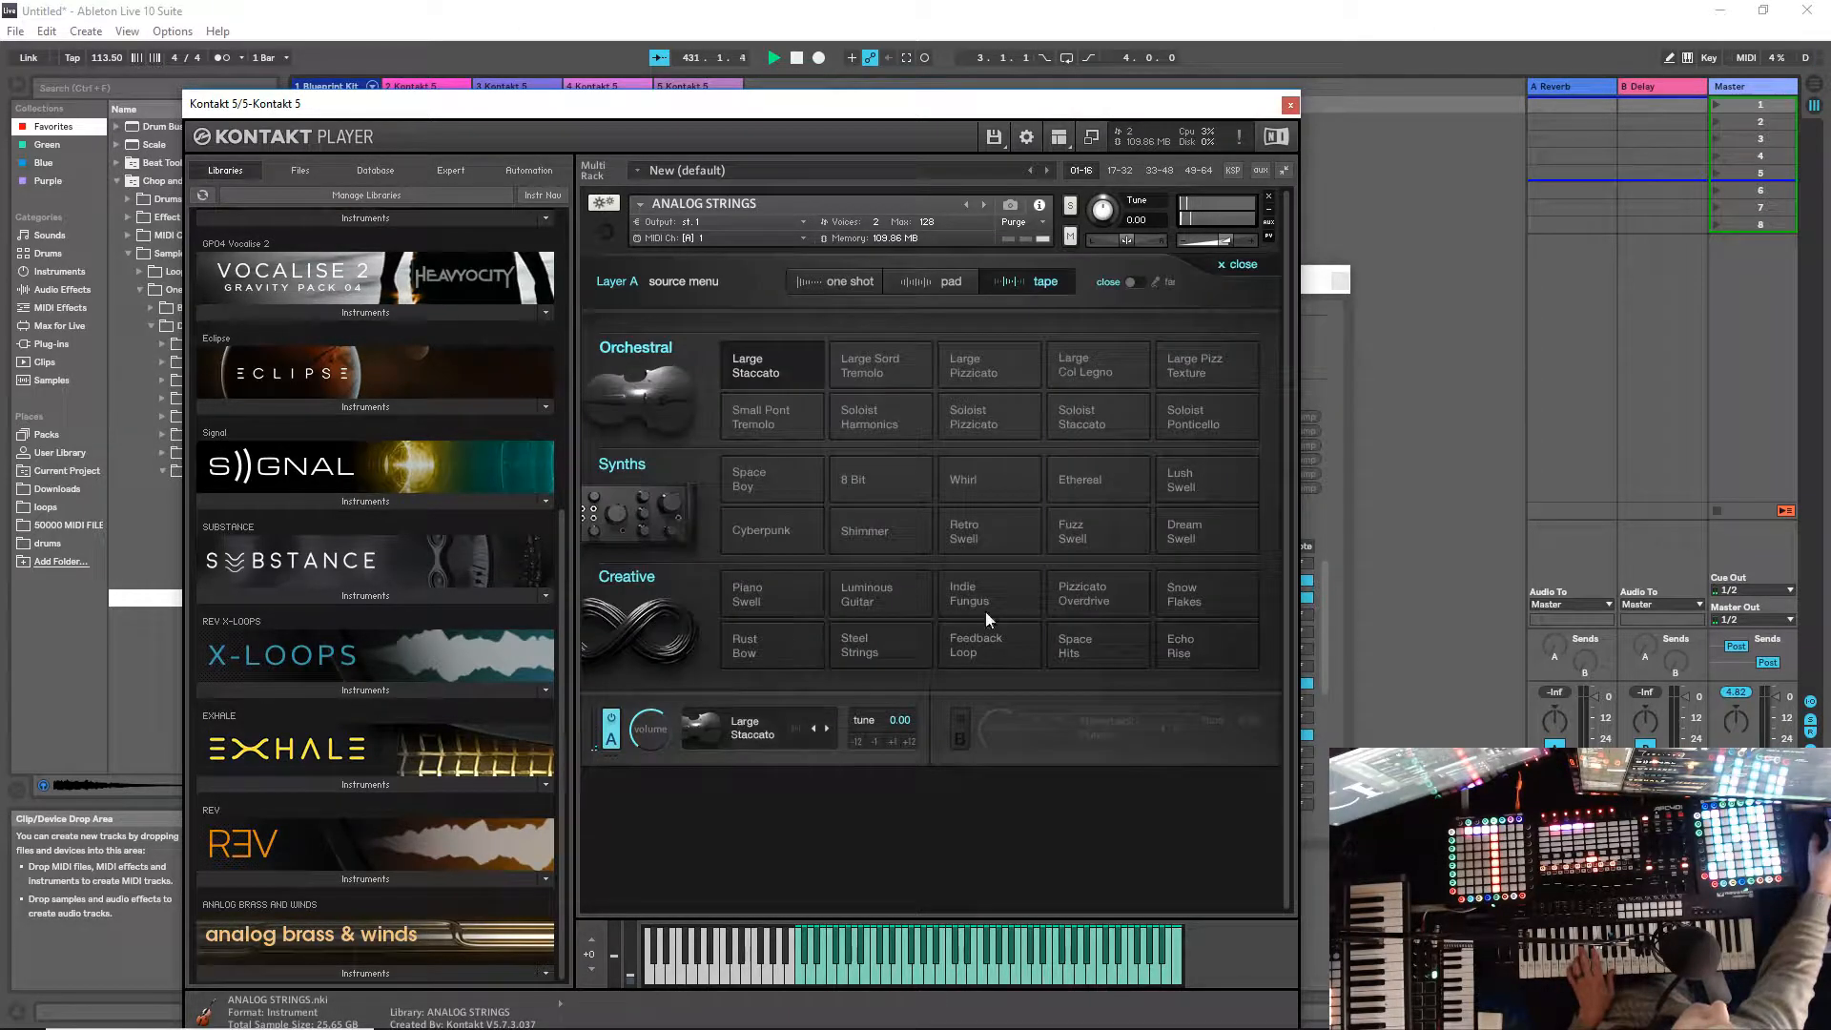
click(878, 369)
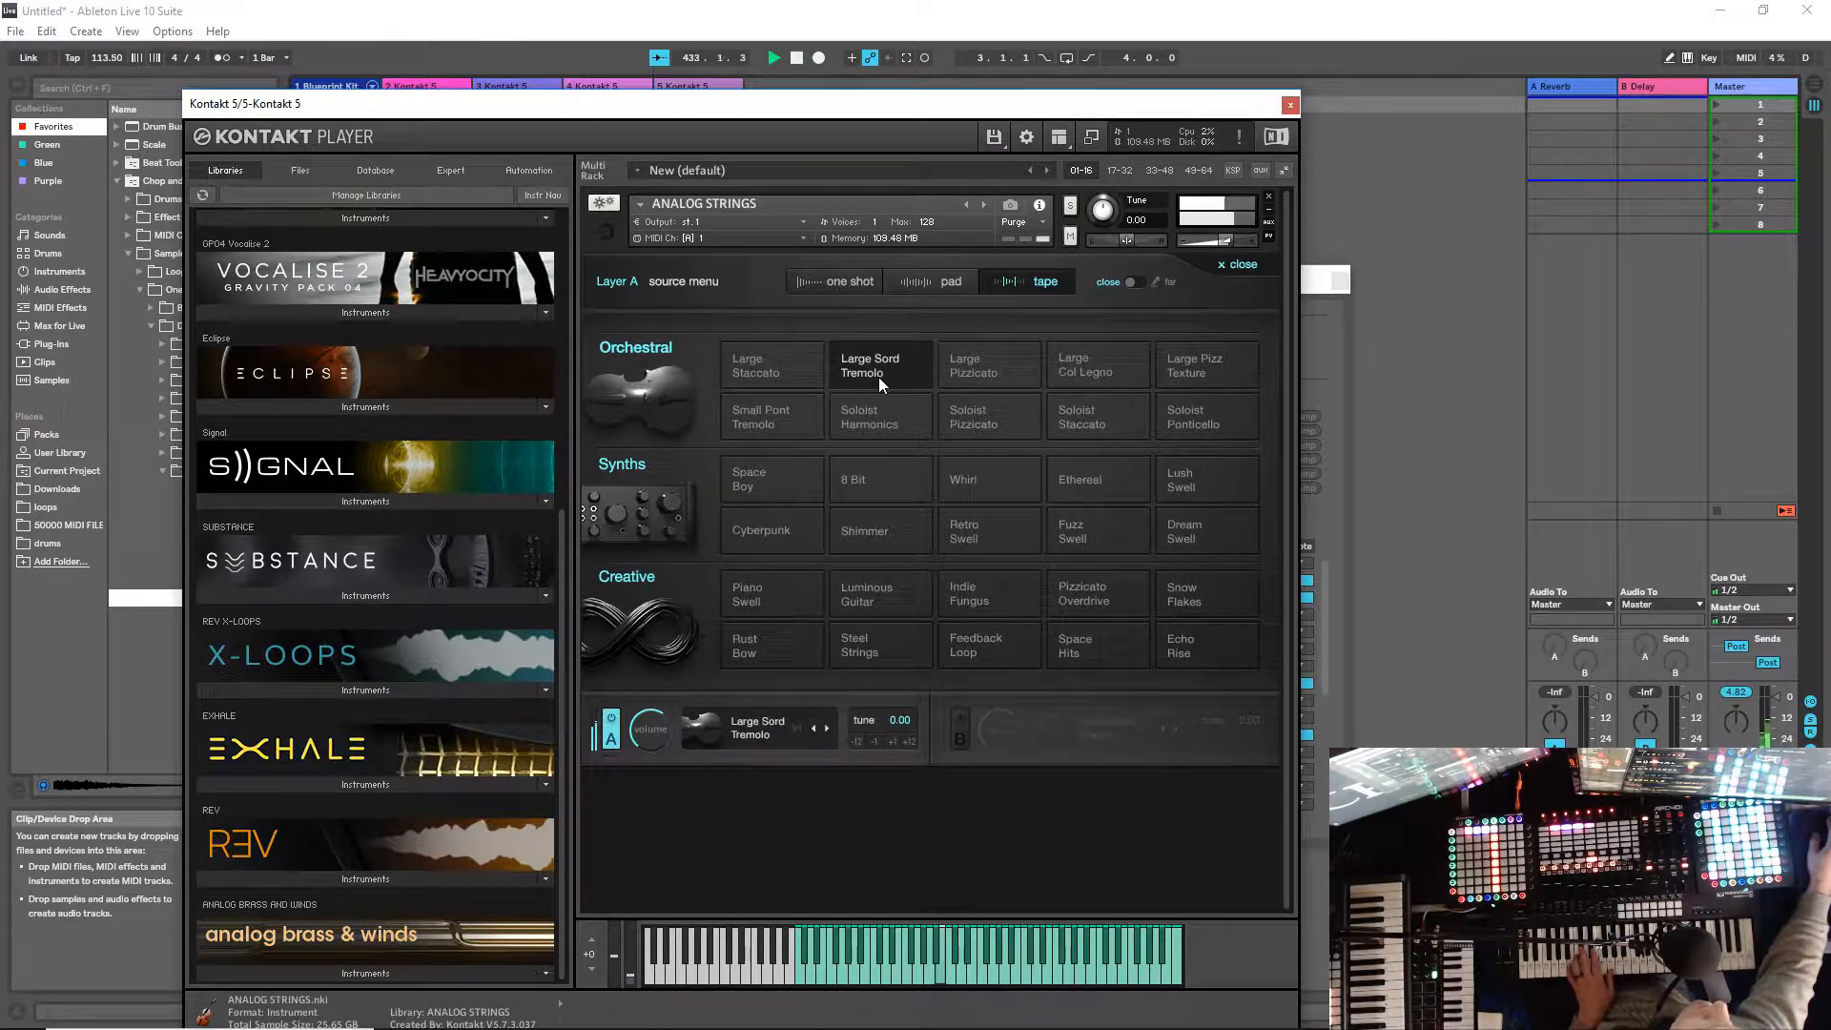
click(990, 380)
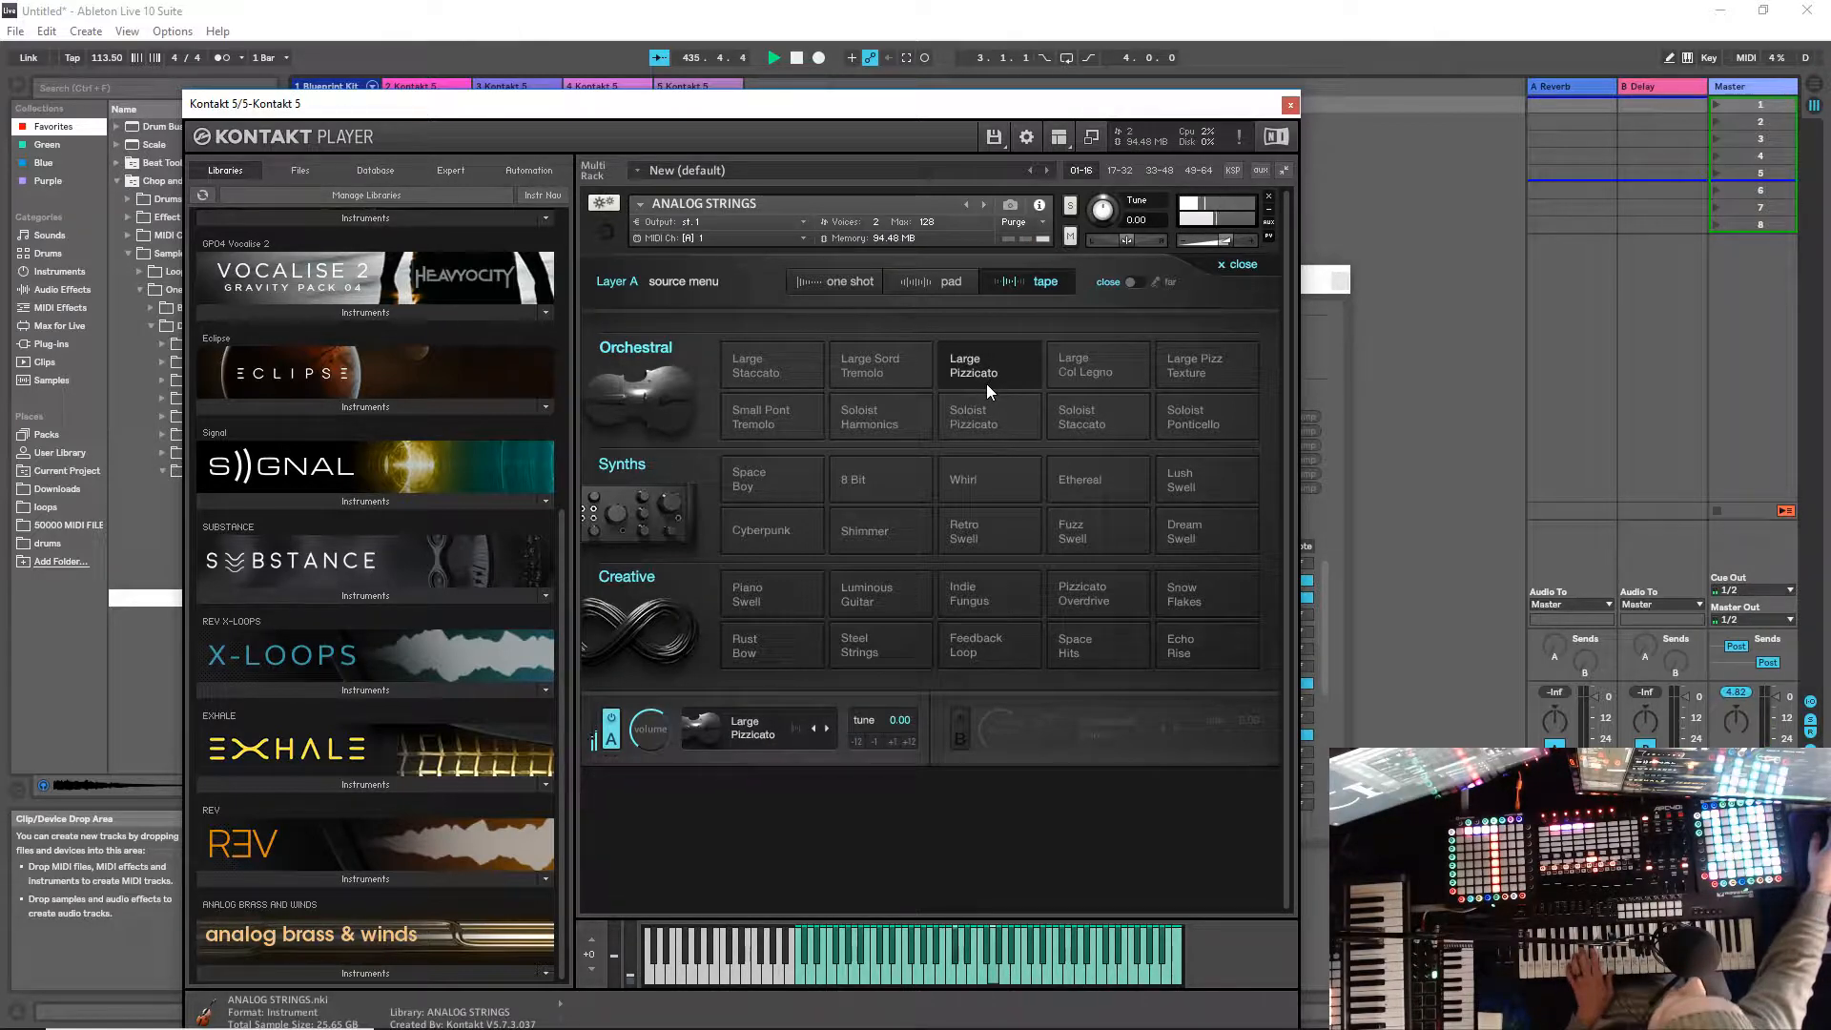
click(734, 732)
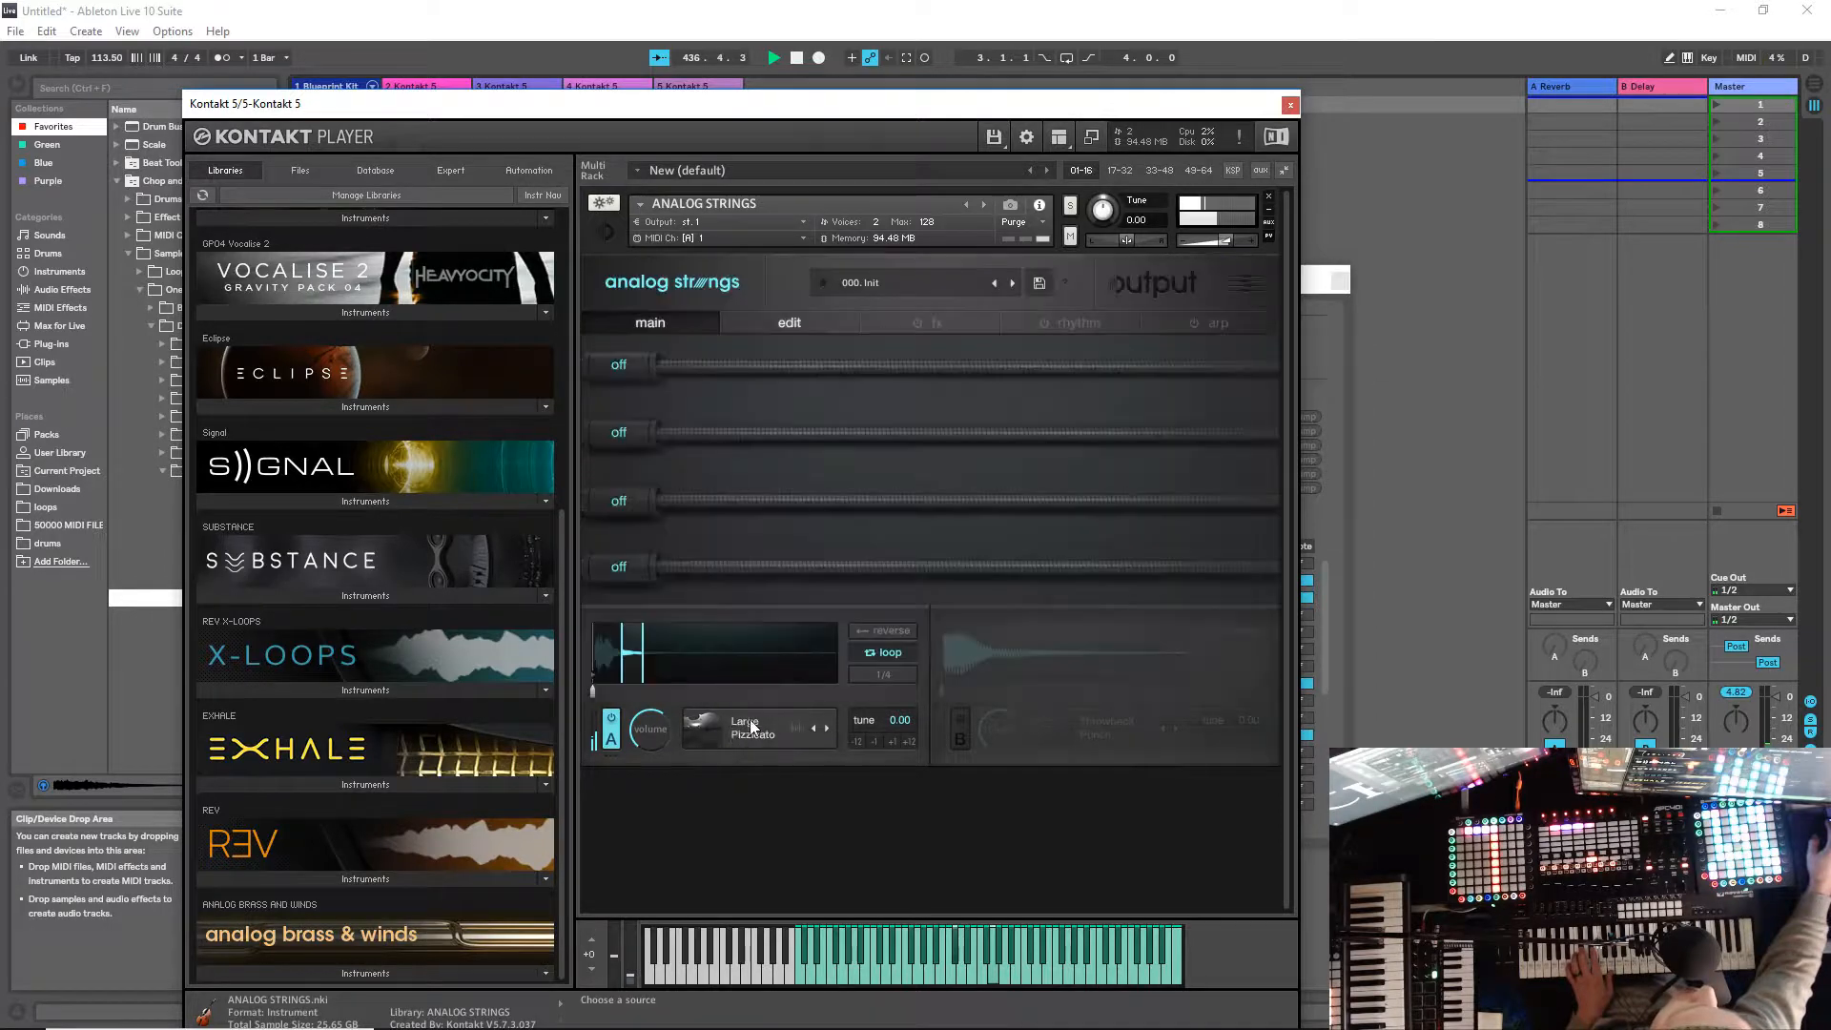
mouse_move(610, 658)
mouse_down()
mouse_move(641, 663)
mouse_move(580, 655)
mouse_up()
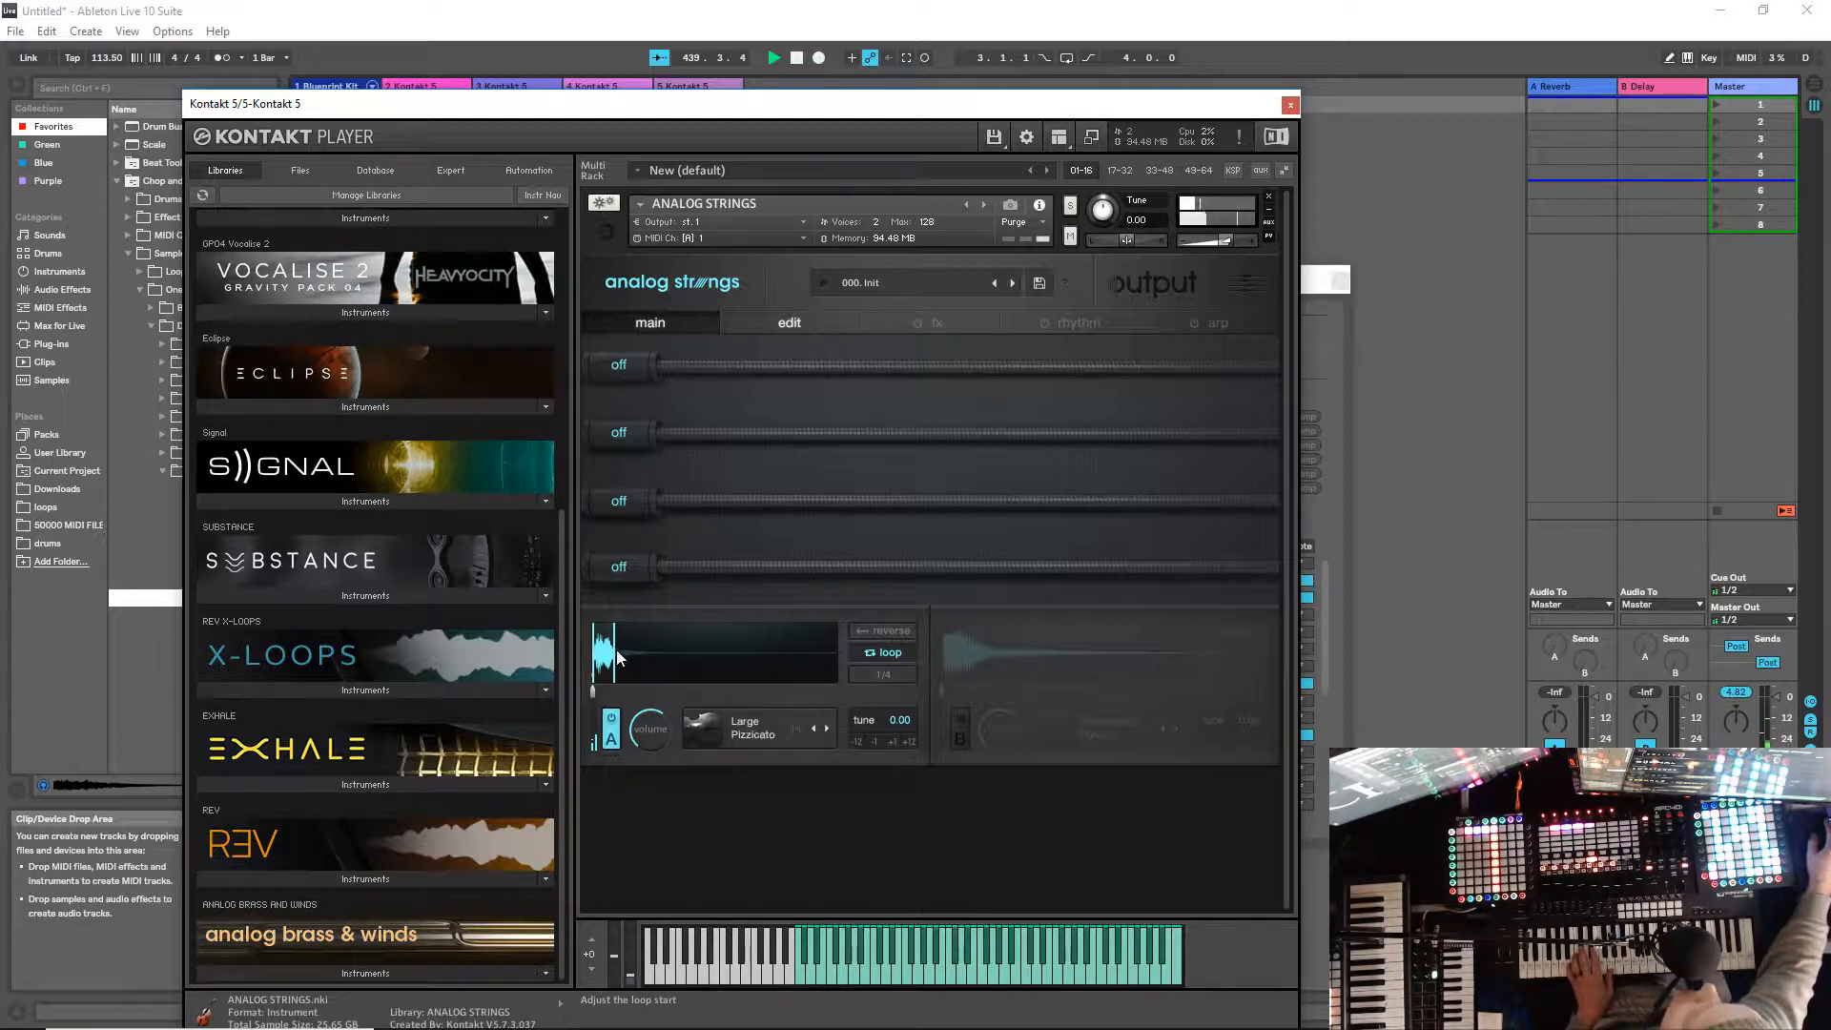
Step: Expose layer A's loop start as a parameter on the Kontakt device in Configure mode, setting it to 8 %
drag(457, 103, 1001, 81)
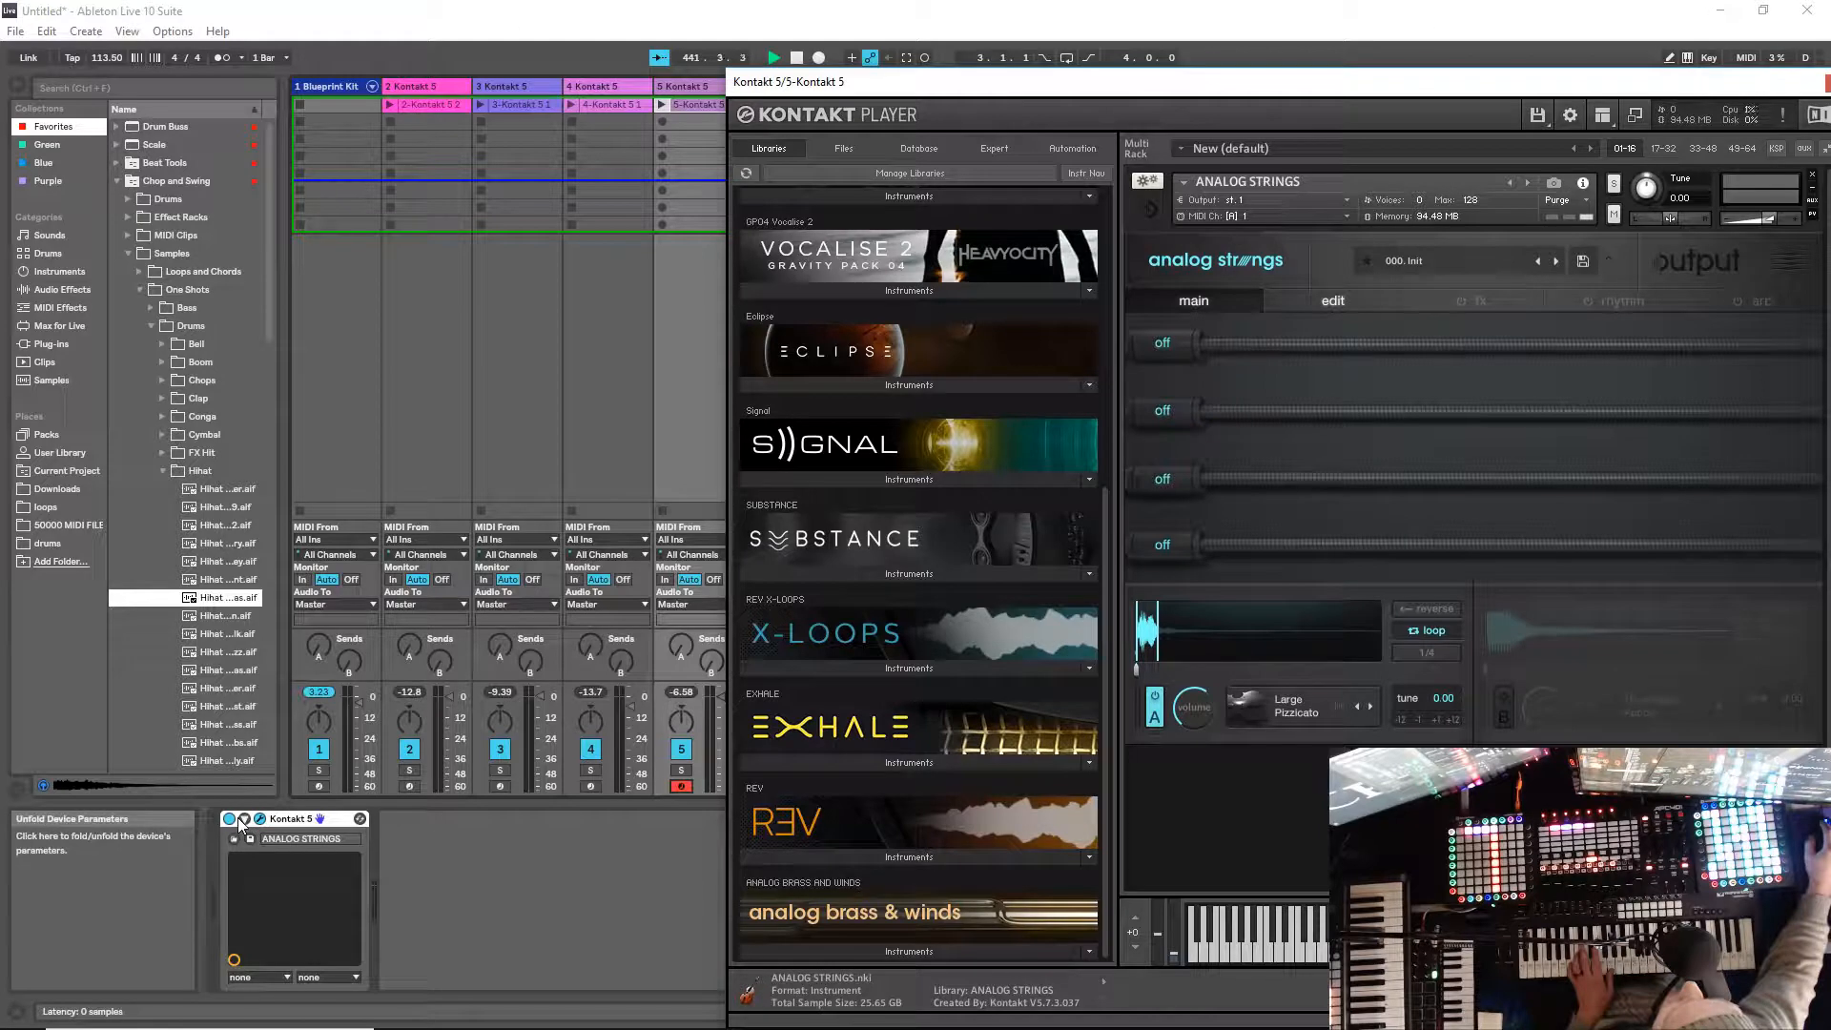
click(247, 822)
click(412, 819)
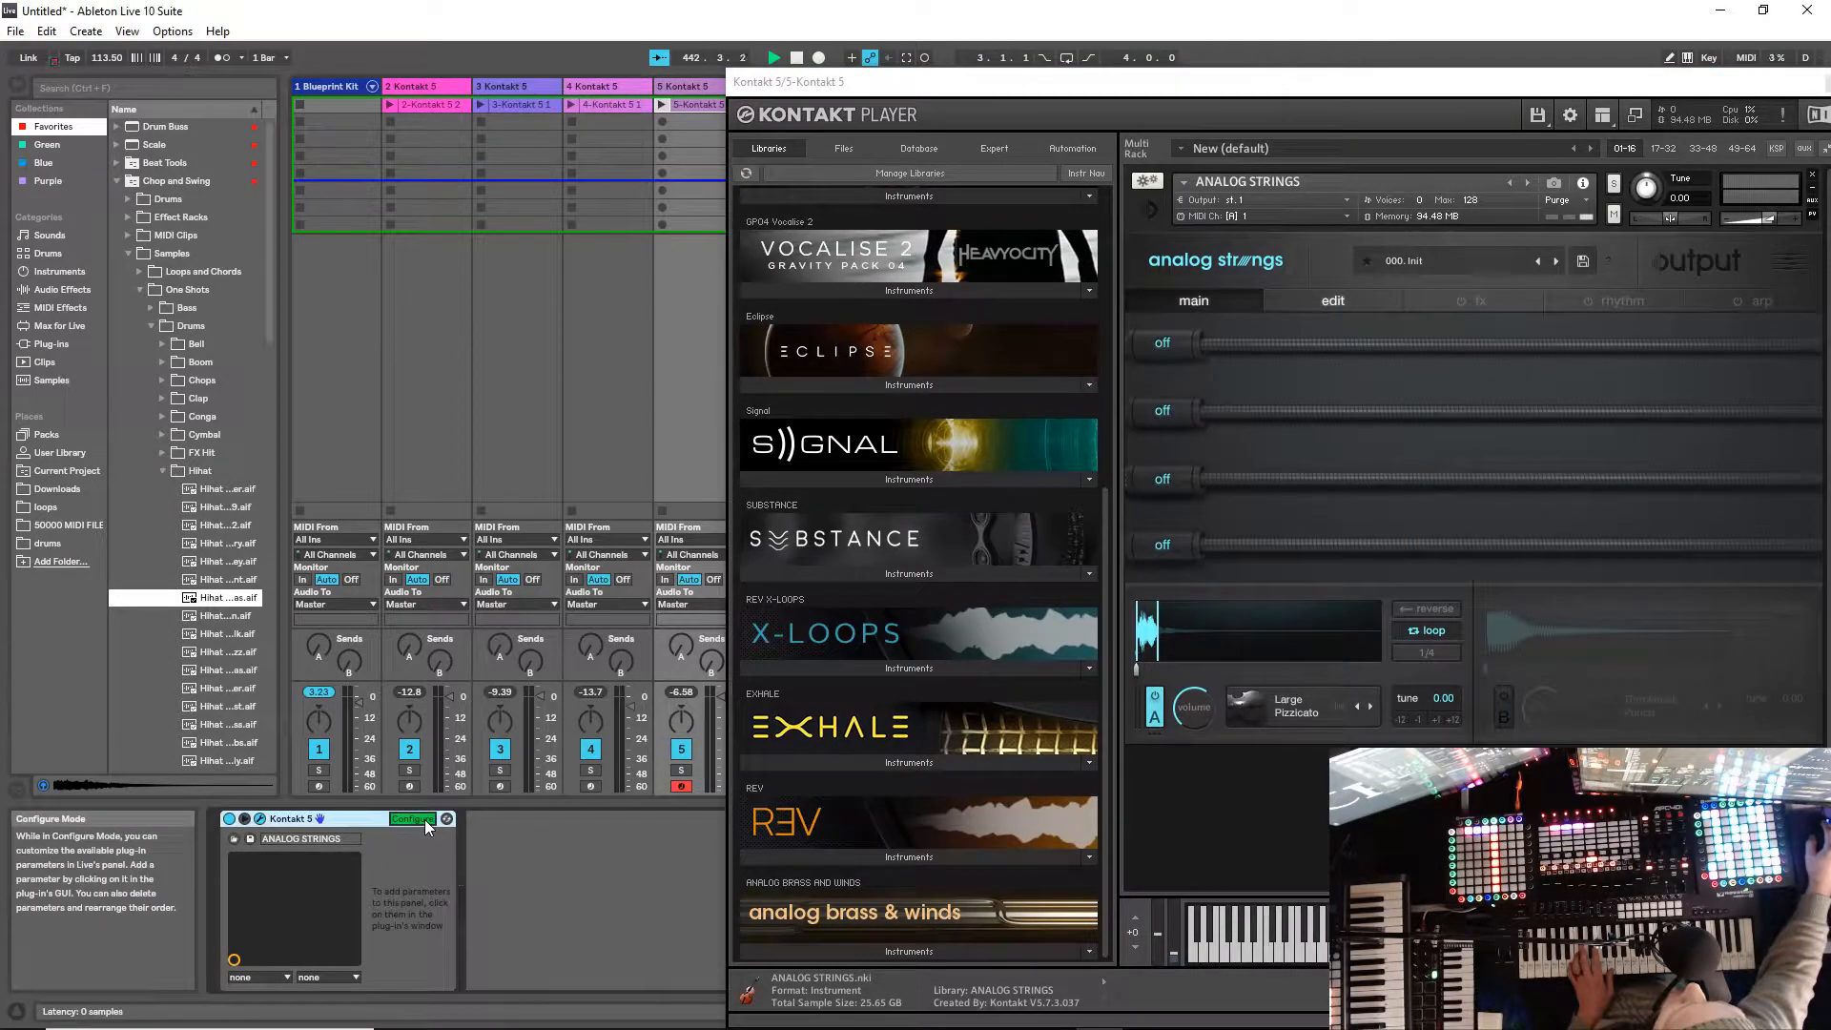
drag(1154, 638, 1175, 637)
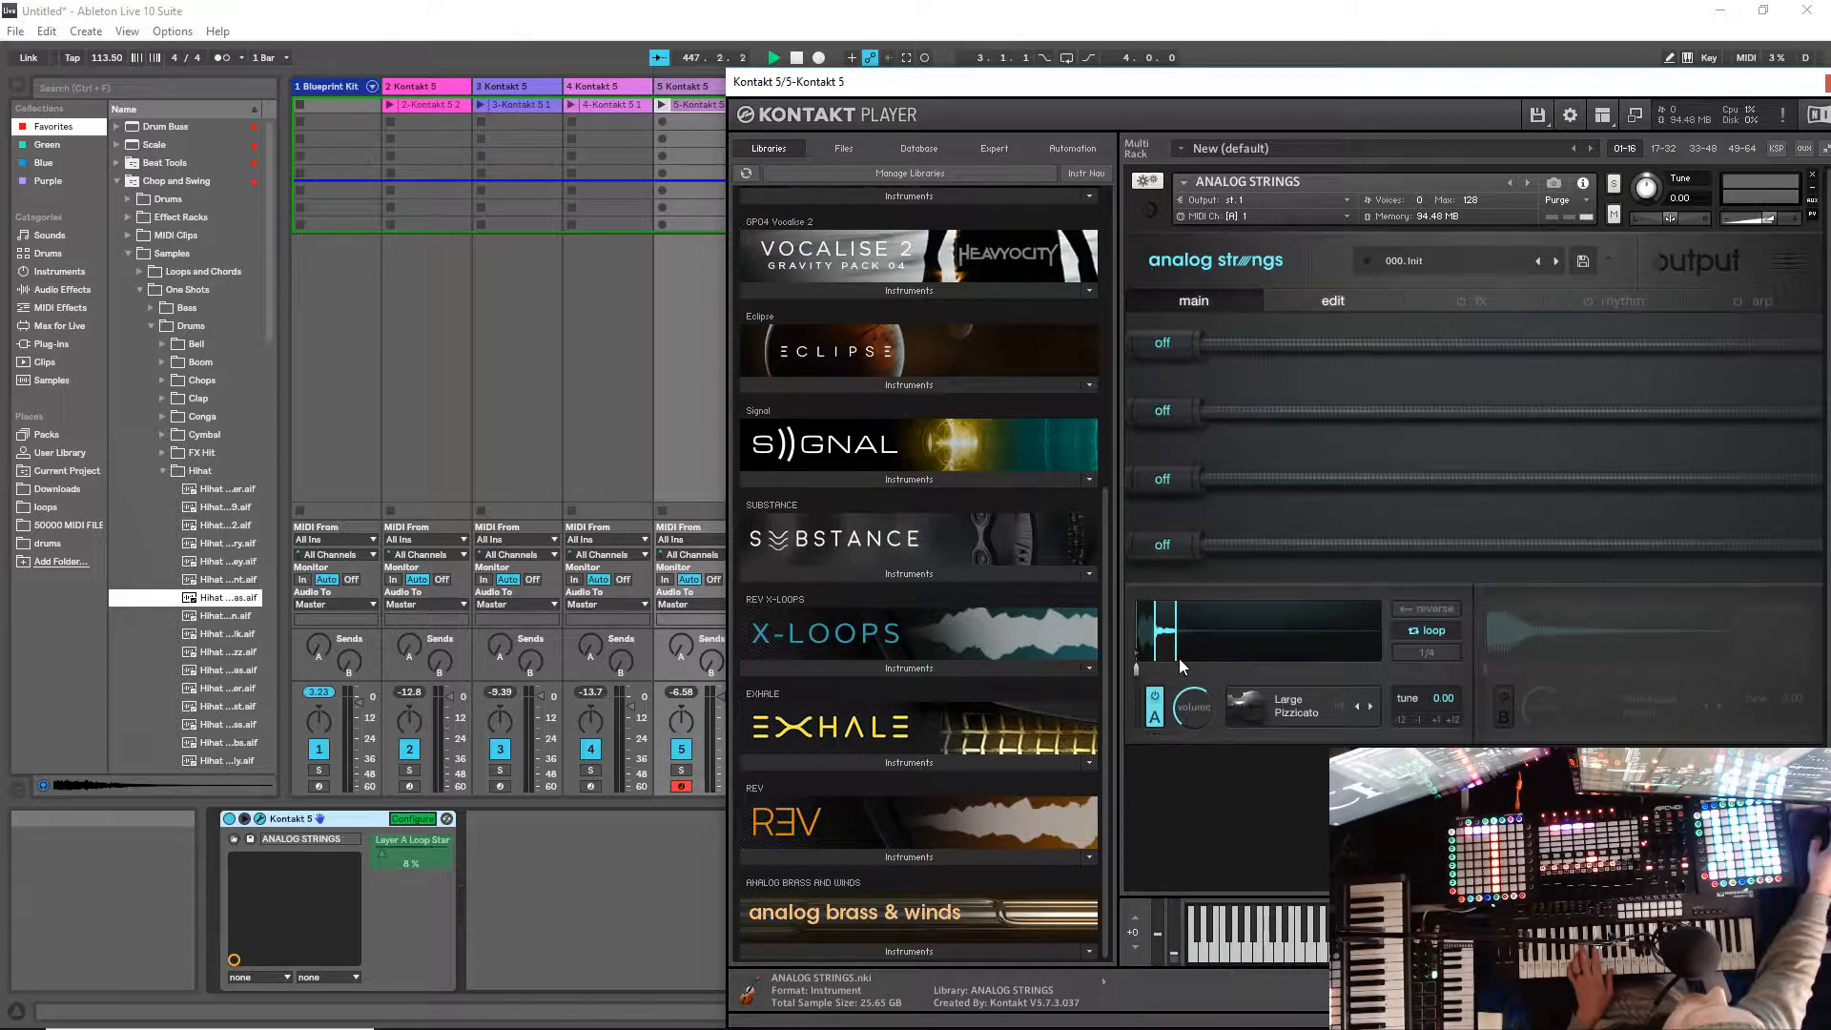
drag(1208, 86, 971, 77)
click(414, 819)
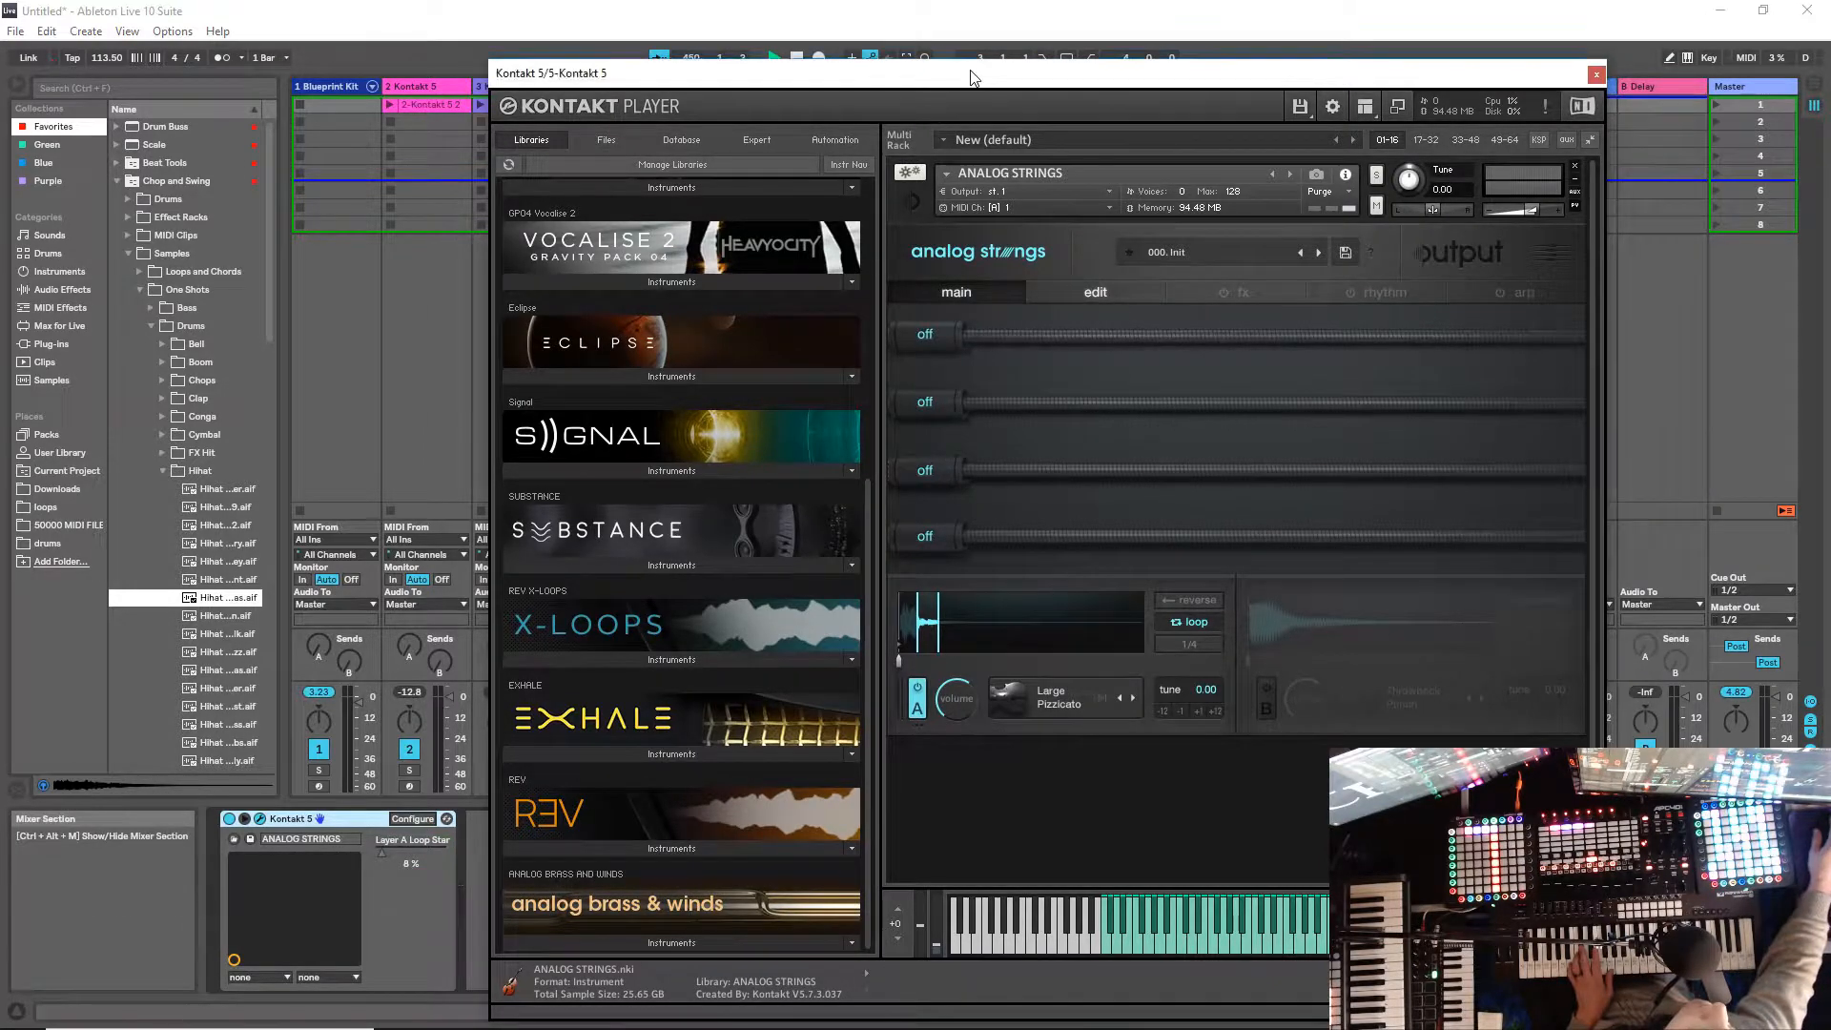
drag(944, 74, 742, 90)
Step: Try a tape loop rate of 1/64 t on layer A
click(977, 660)
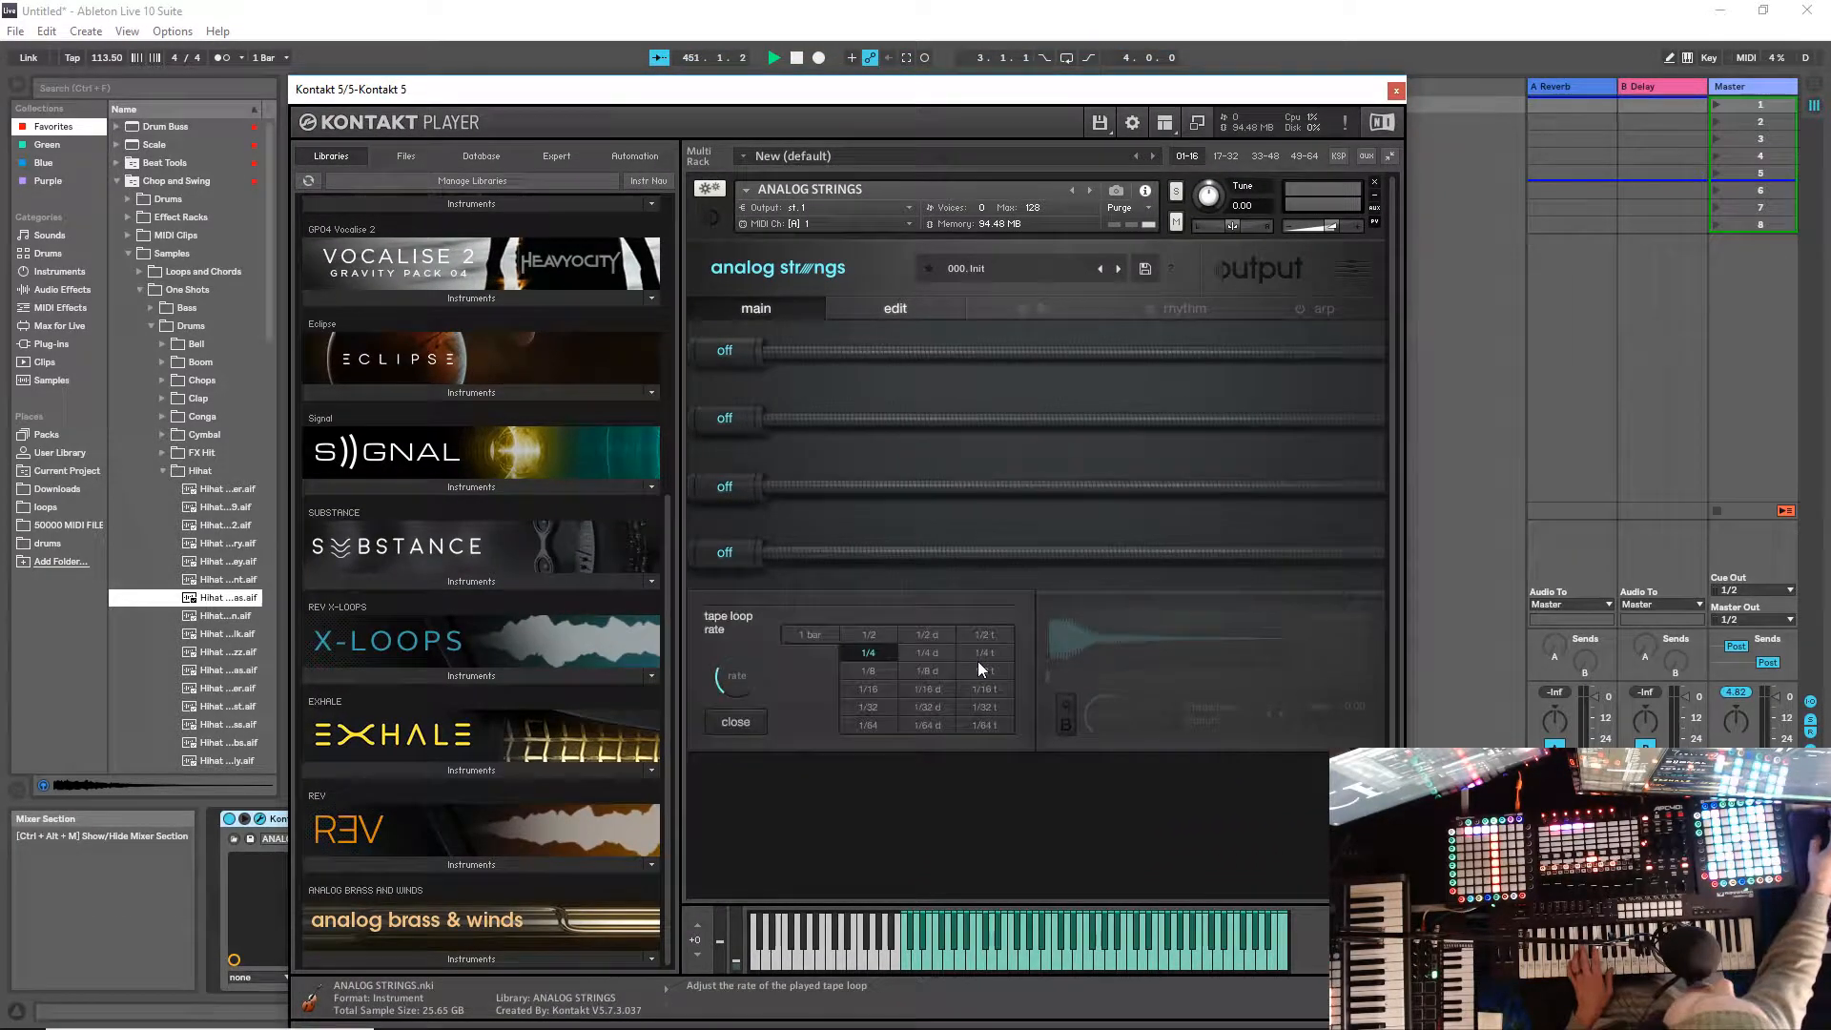
click(983, 723)
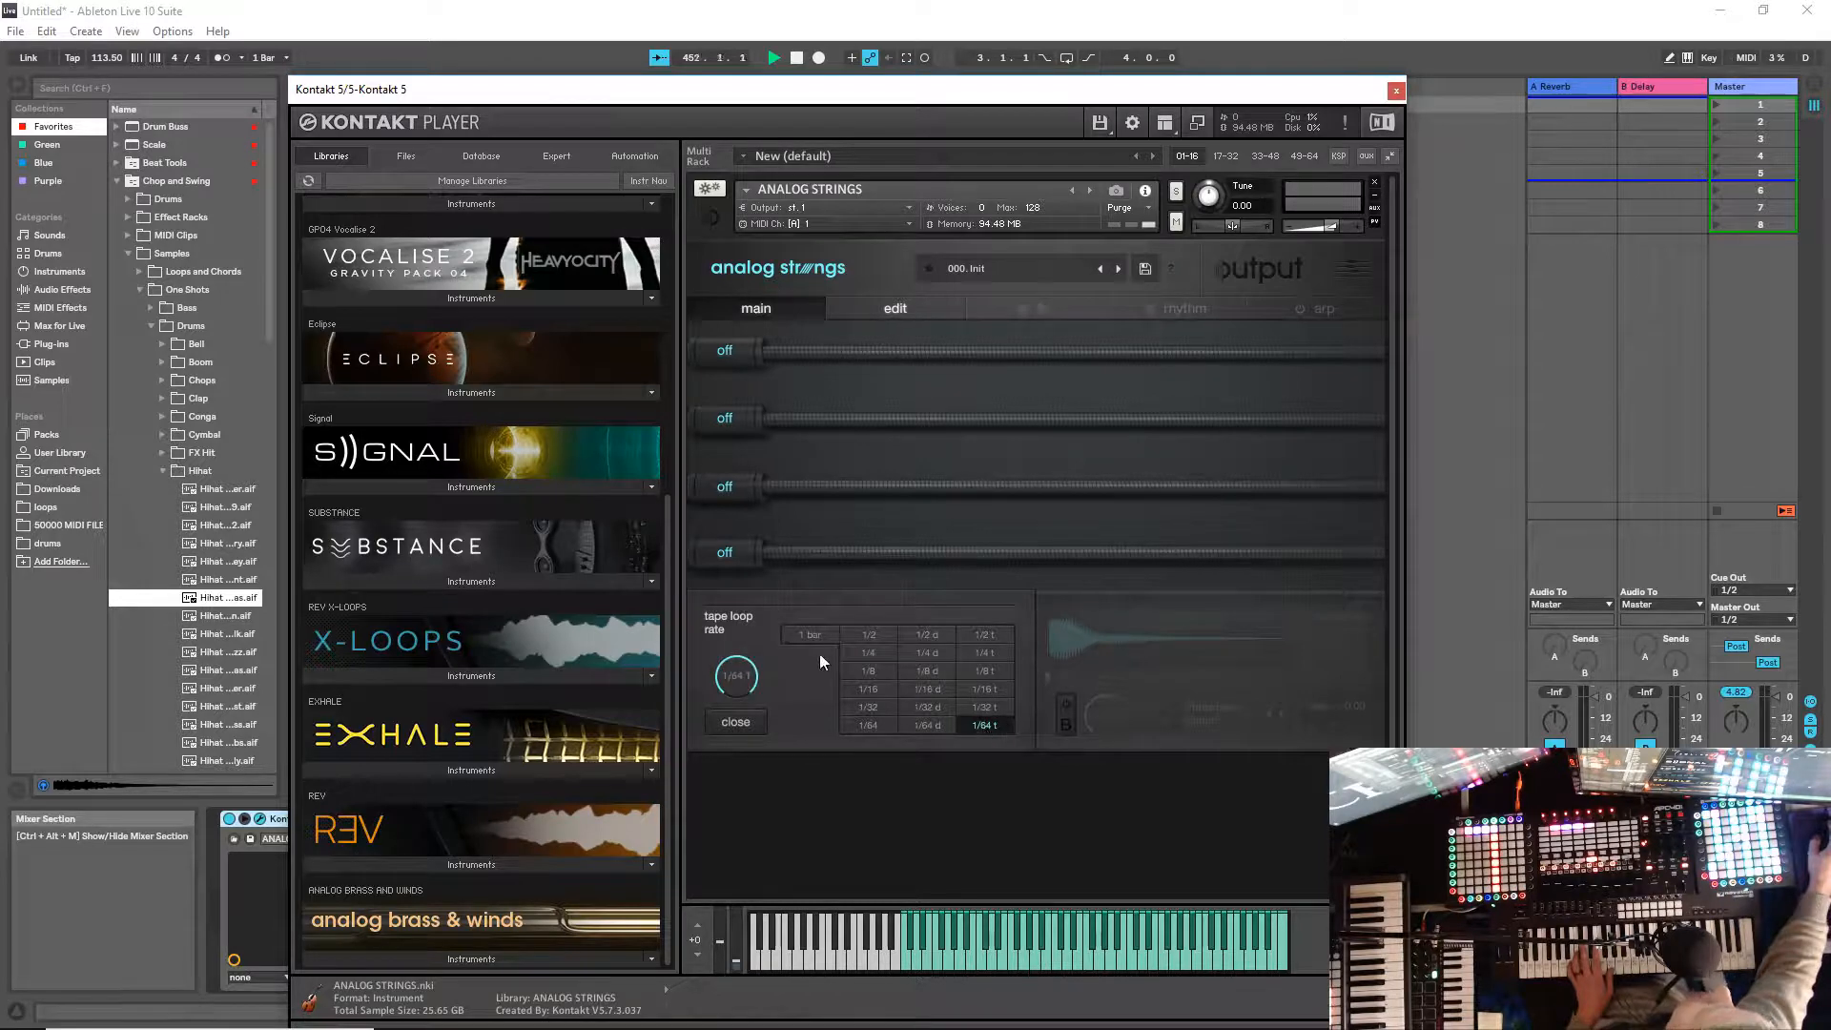
click(733, 722)
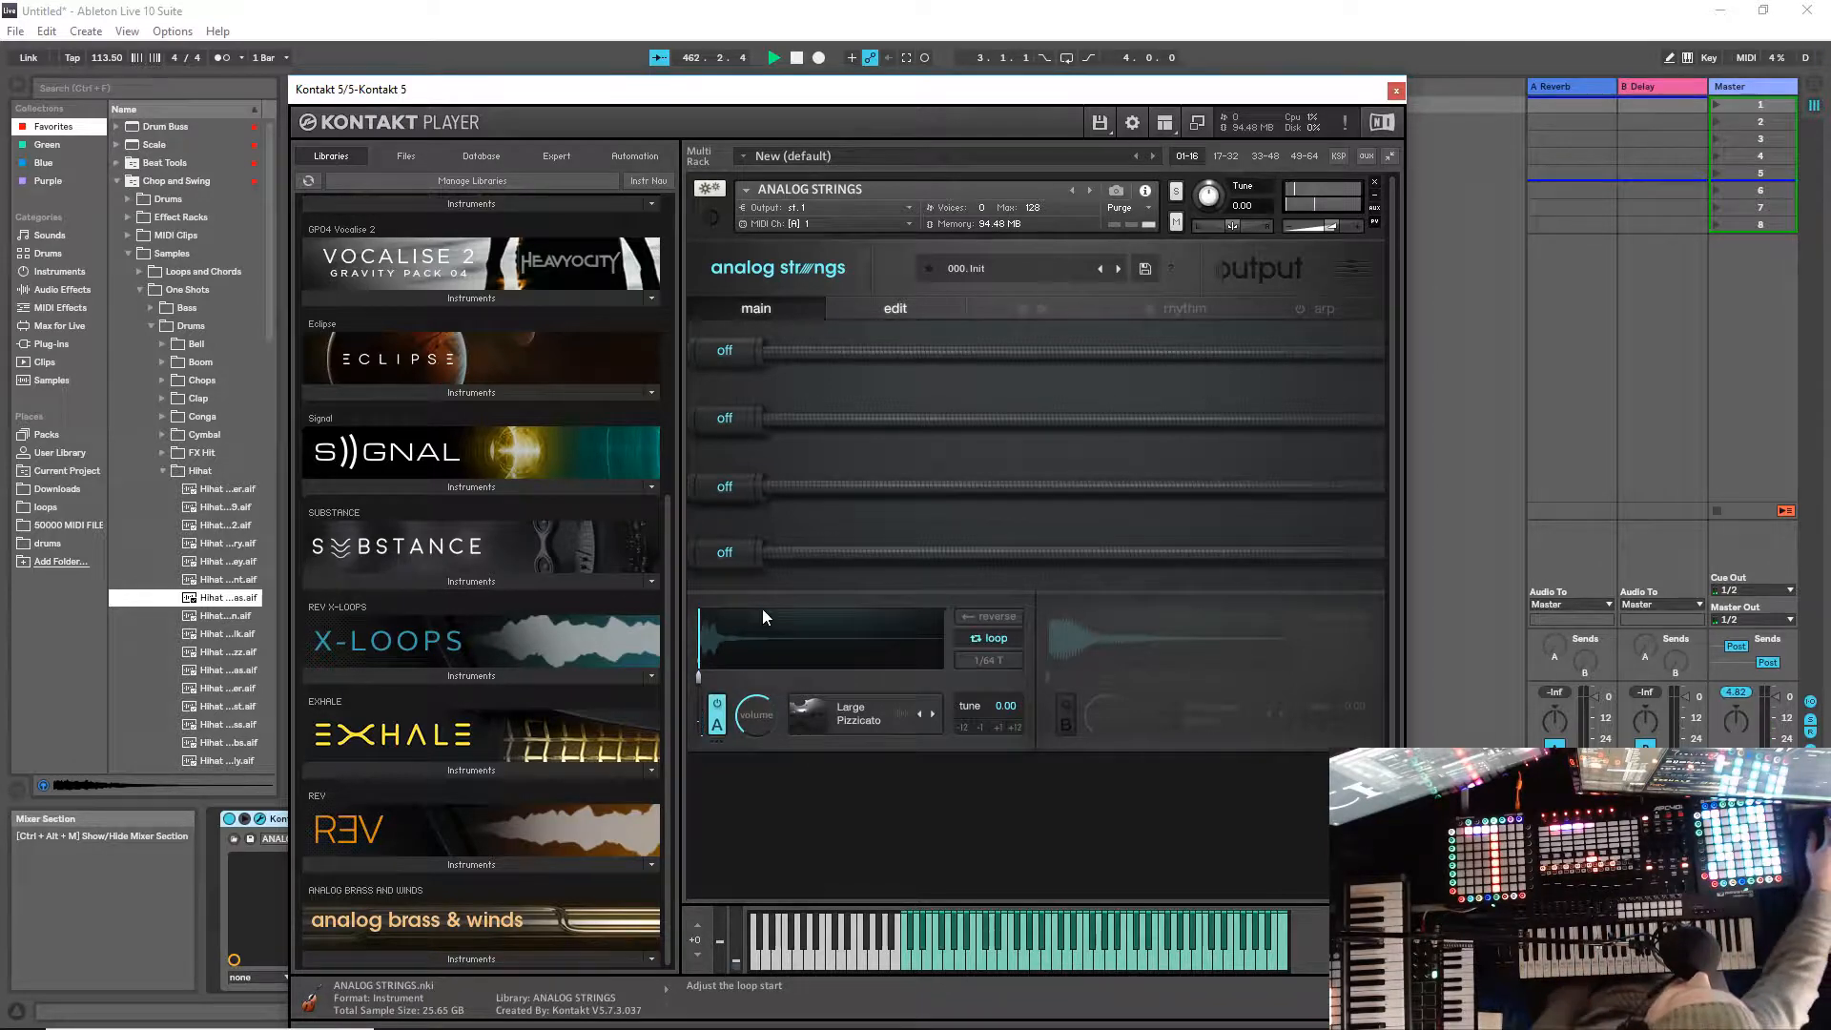
click(988, 659)
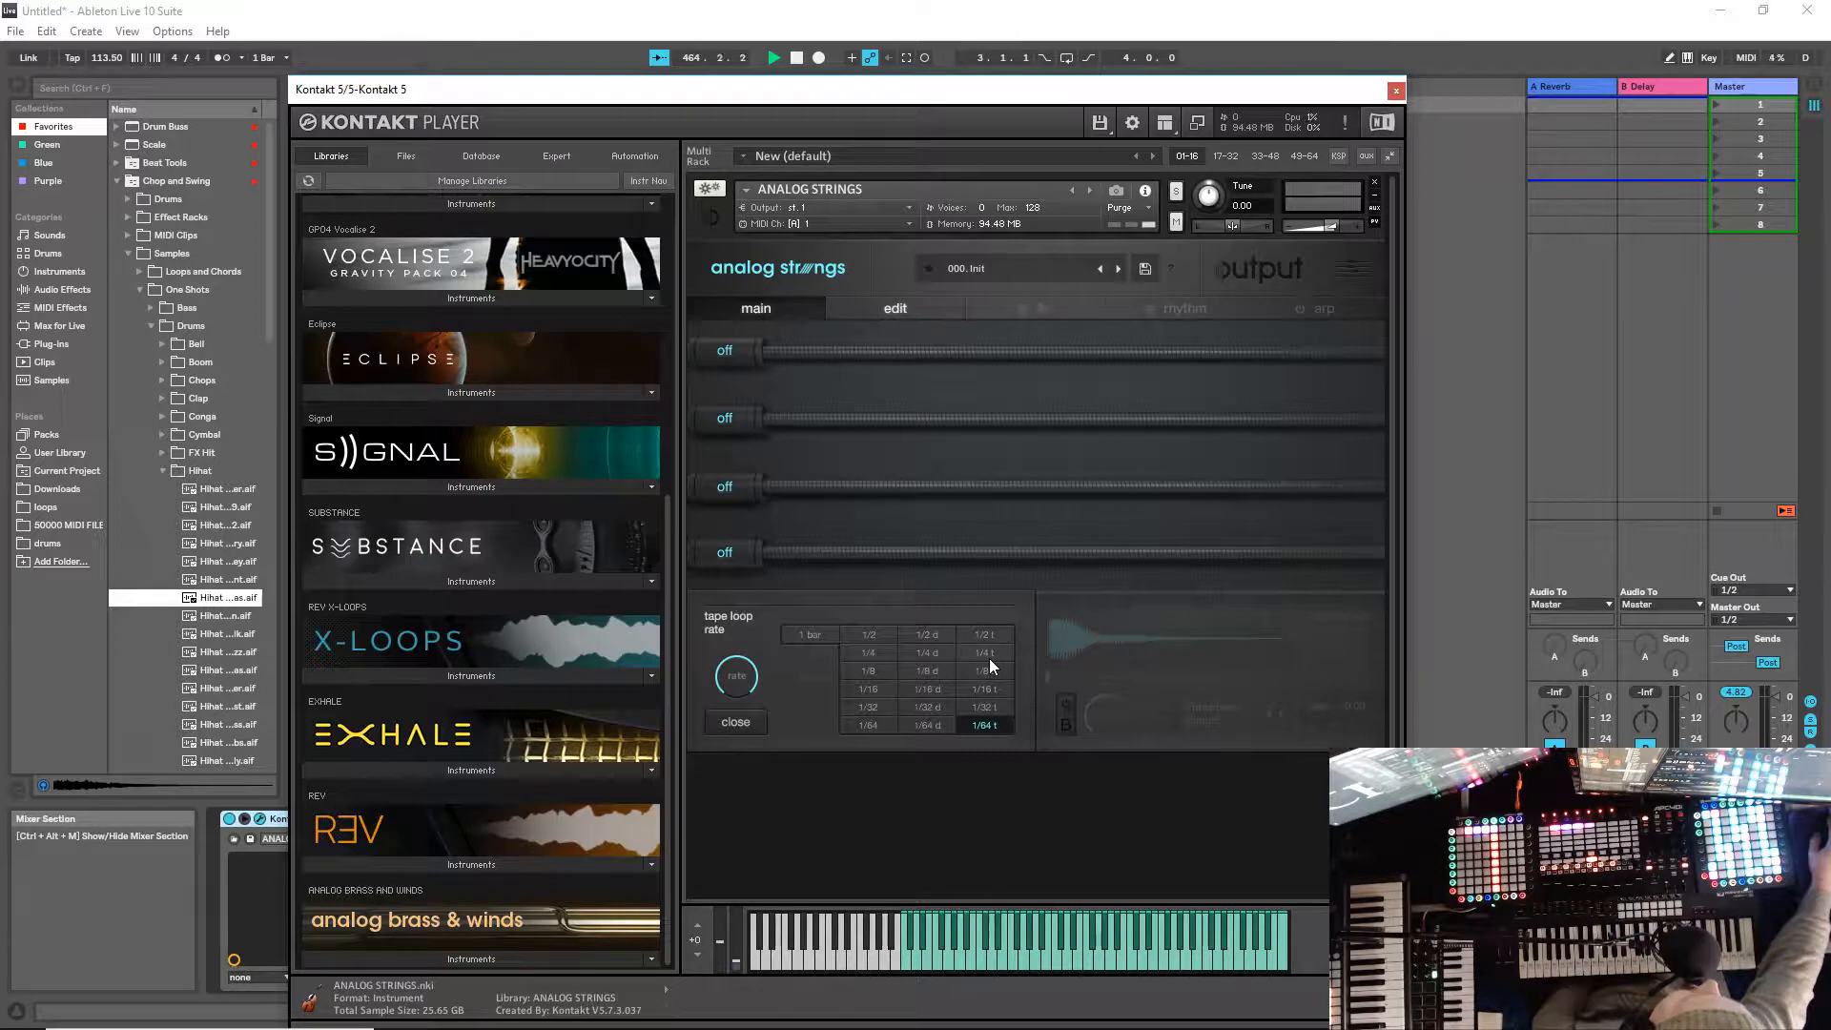
click(720, 723)
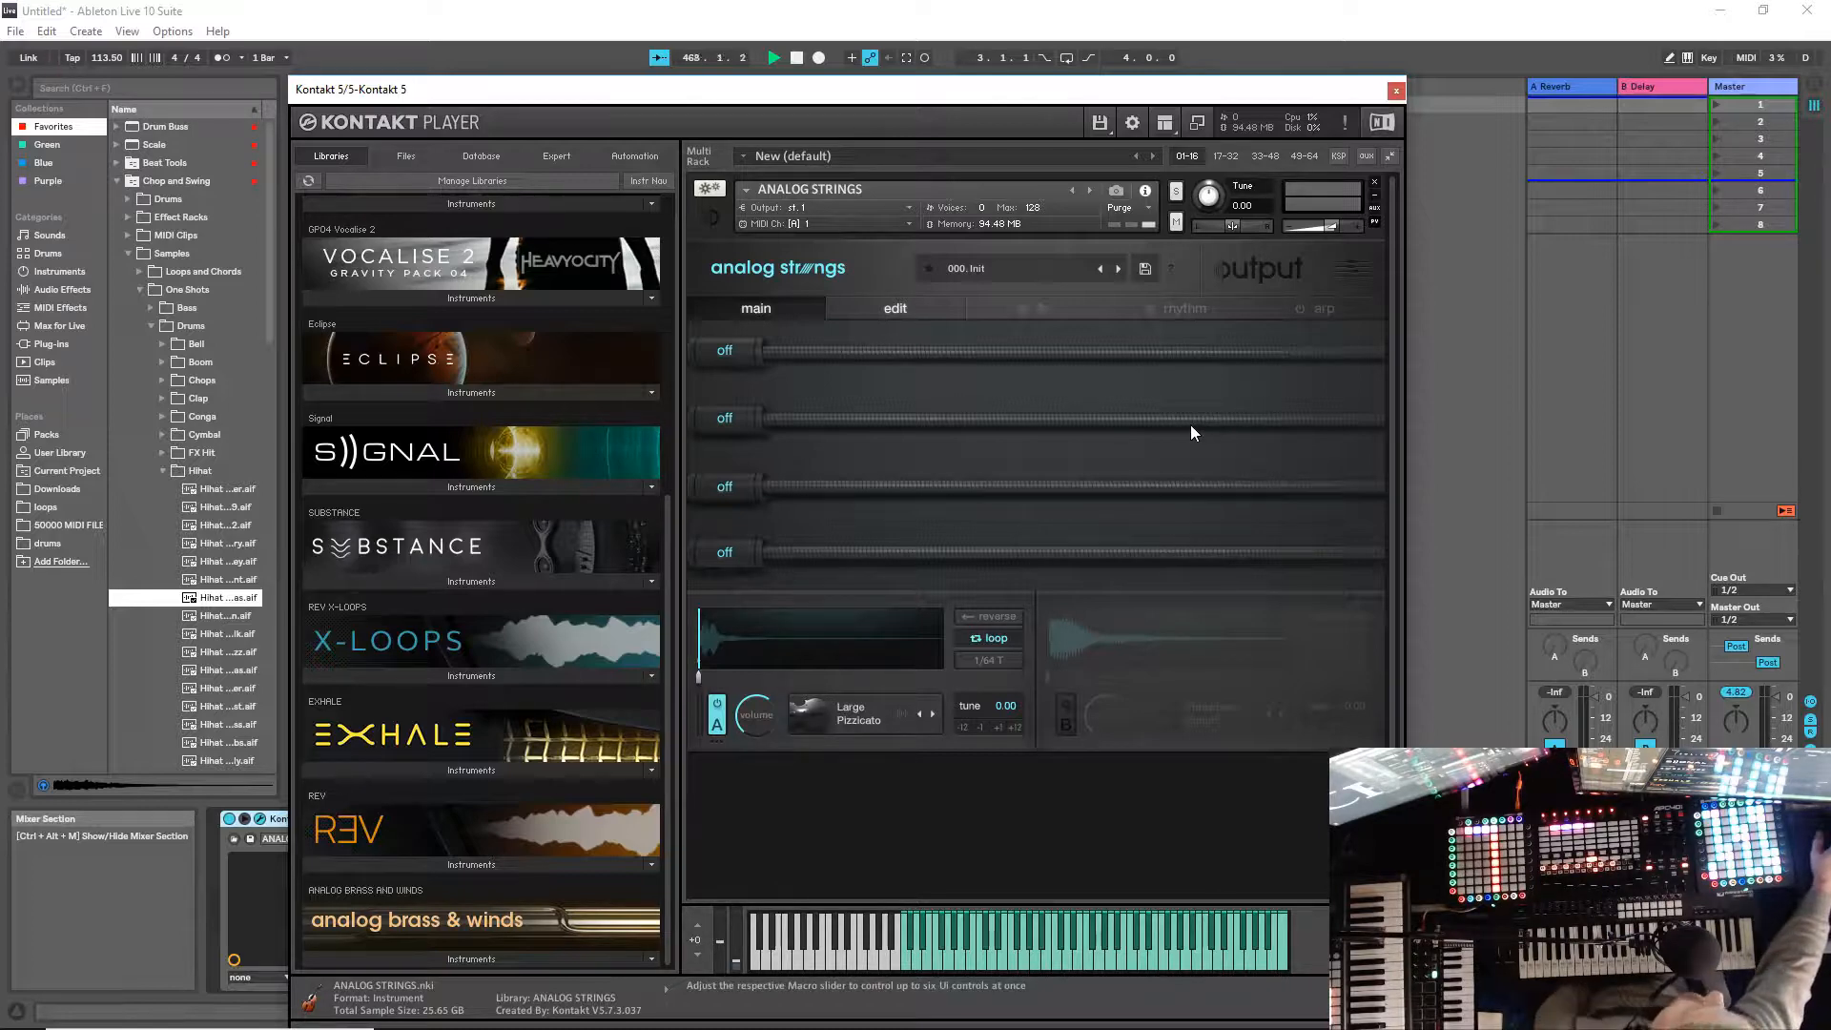
Step: Set layer A's tape loop rate to 1/4
click(980, 661)
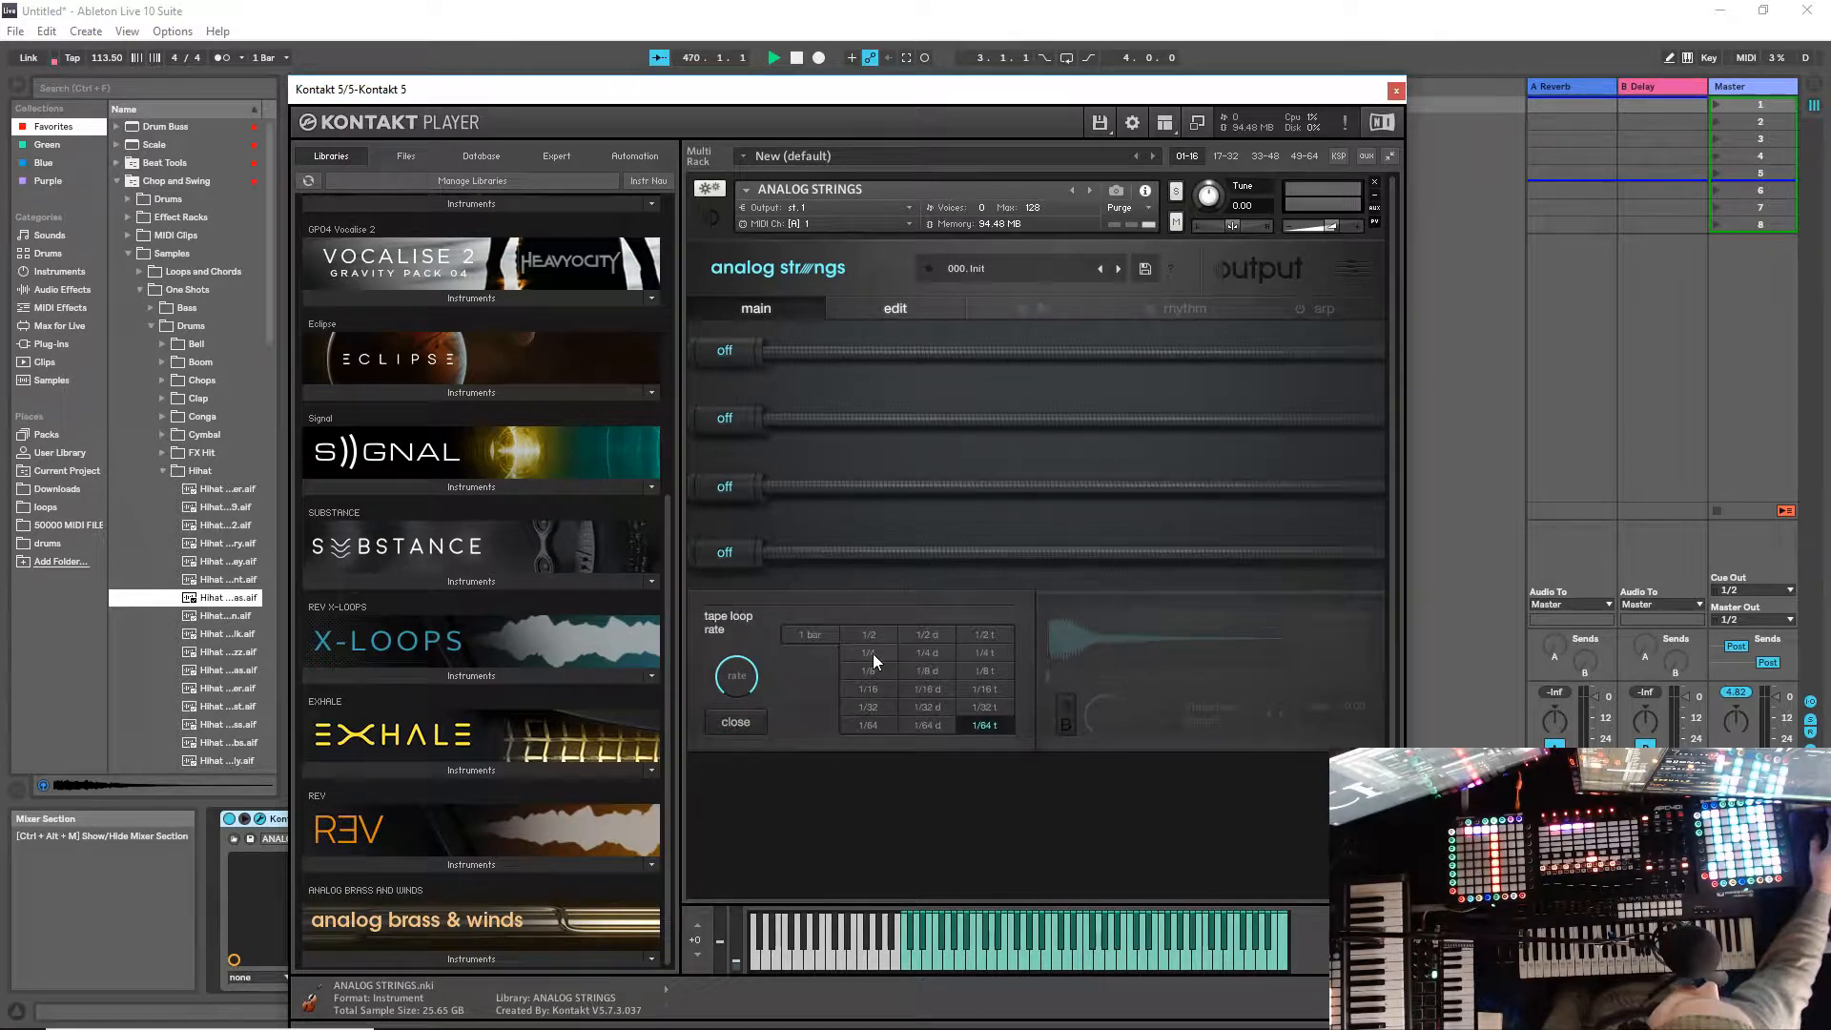
click(873, 654)
click(736, 722)
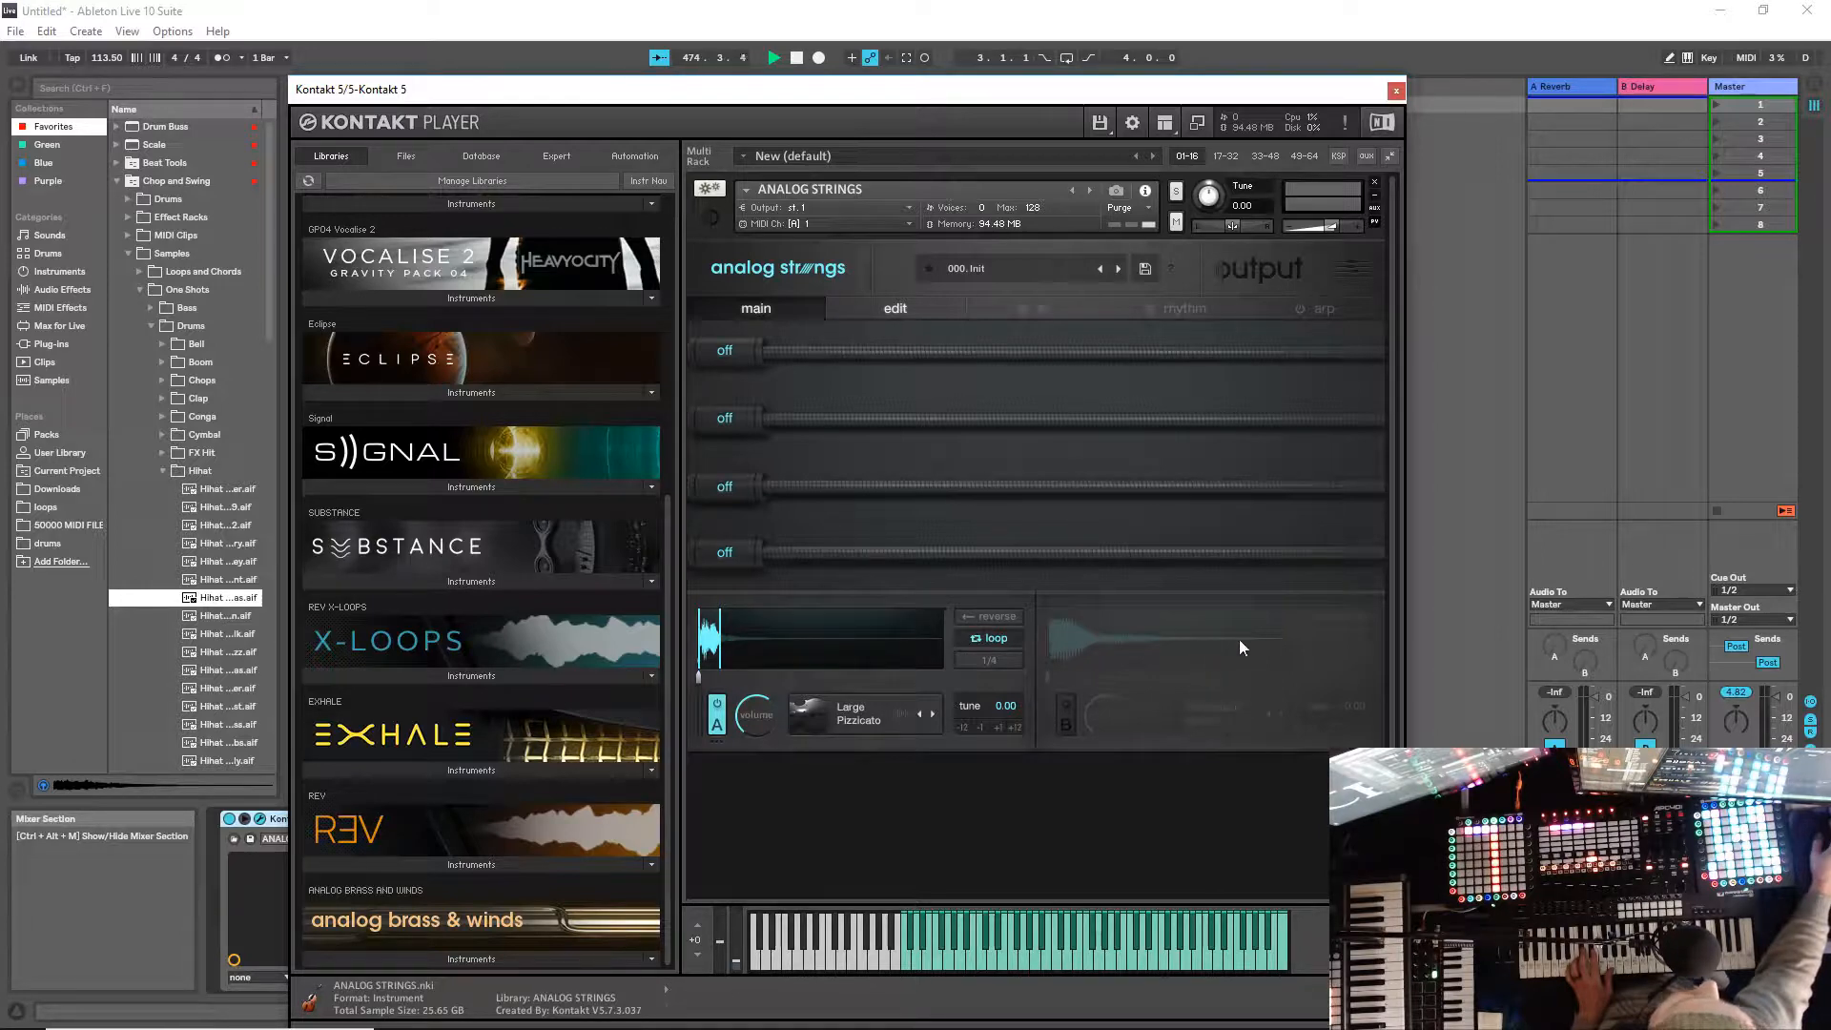
Step: Turn on layer B and view its one-shot source choices, leaving Throwback Punch loaded
click(1076, 714)
click(1181, 717)
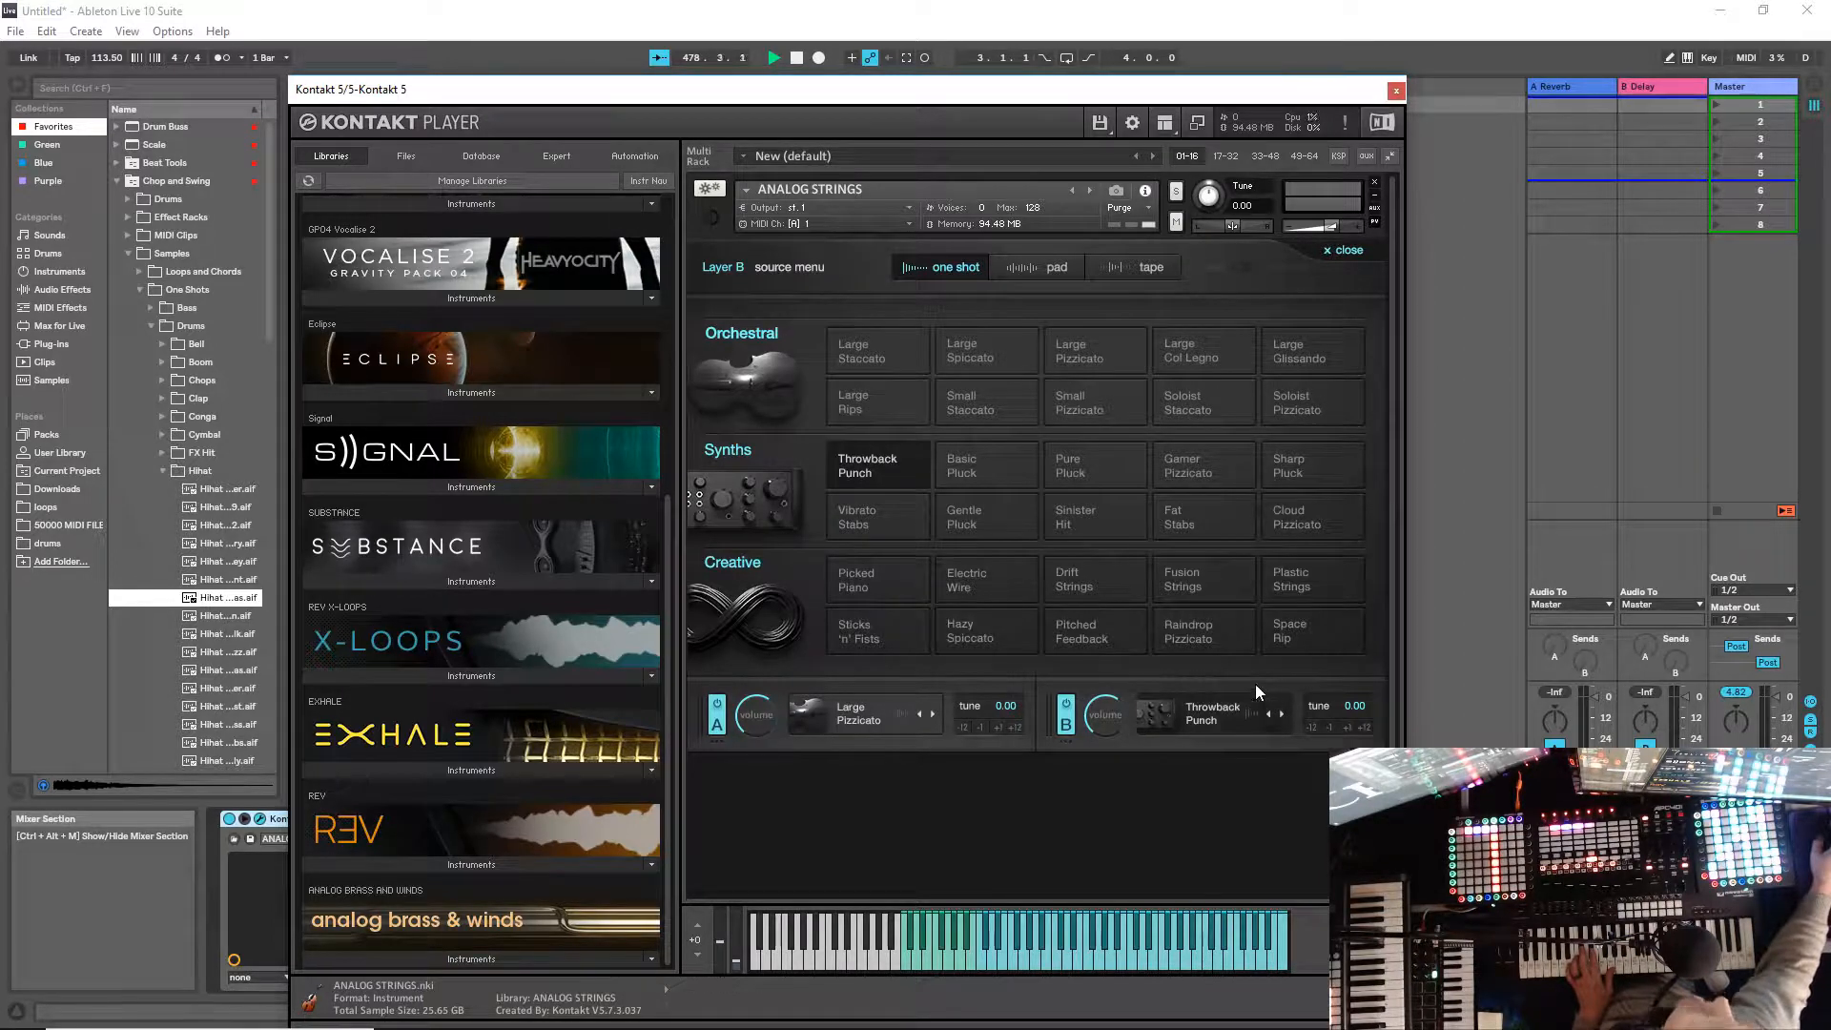
click(1335, 251)
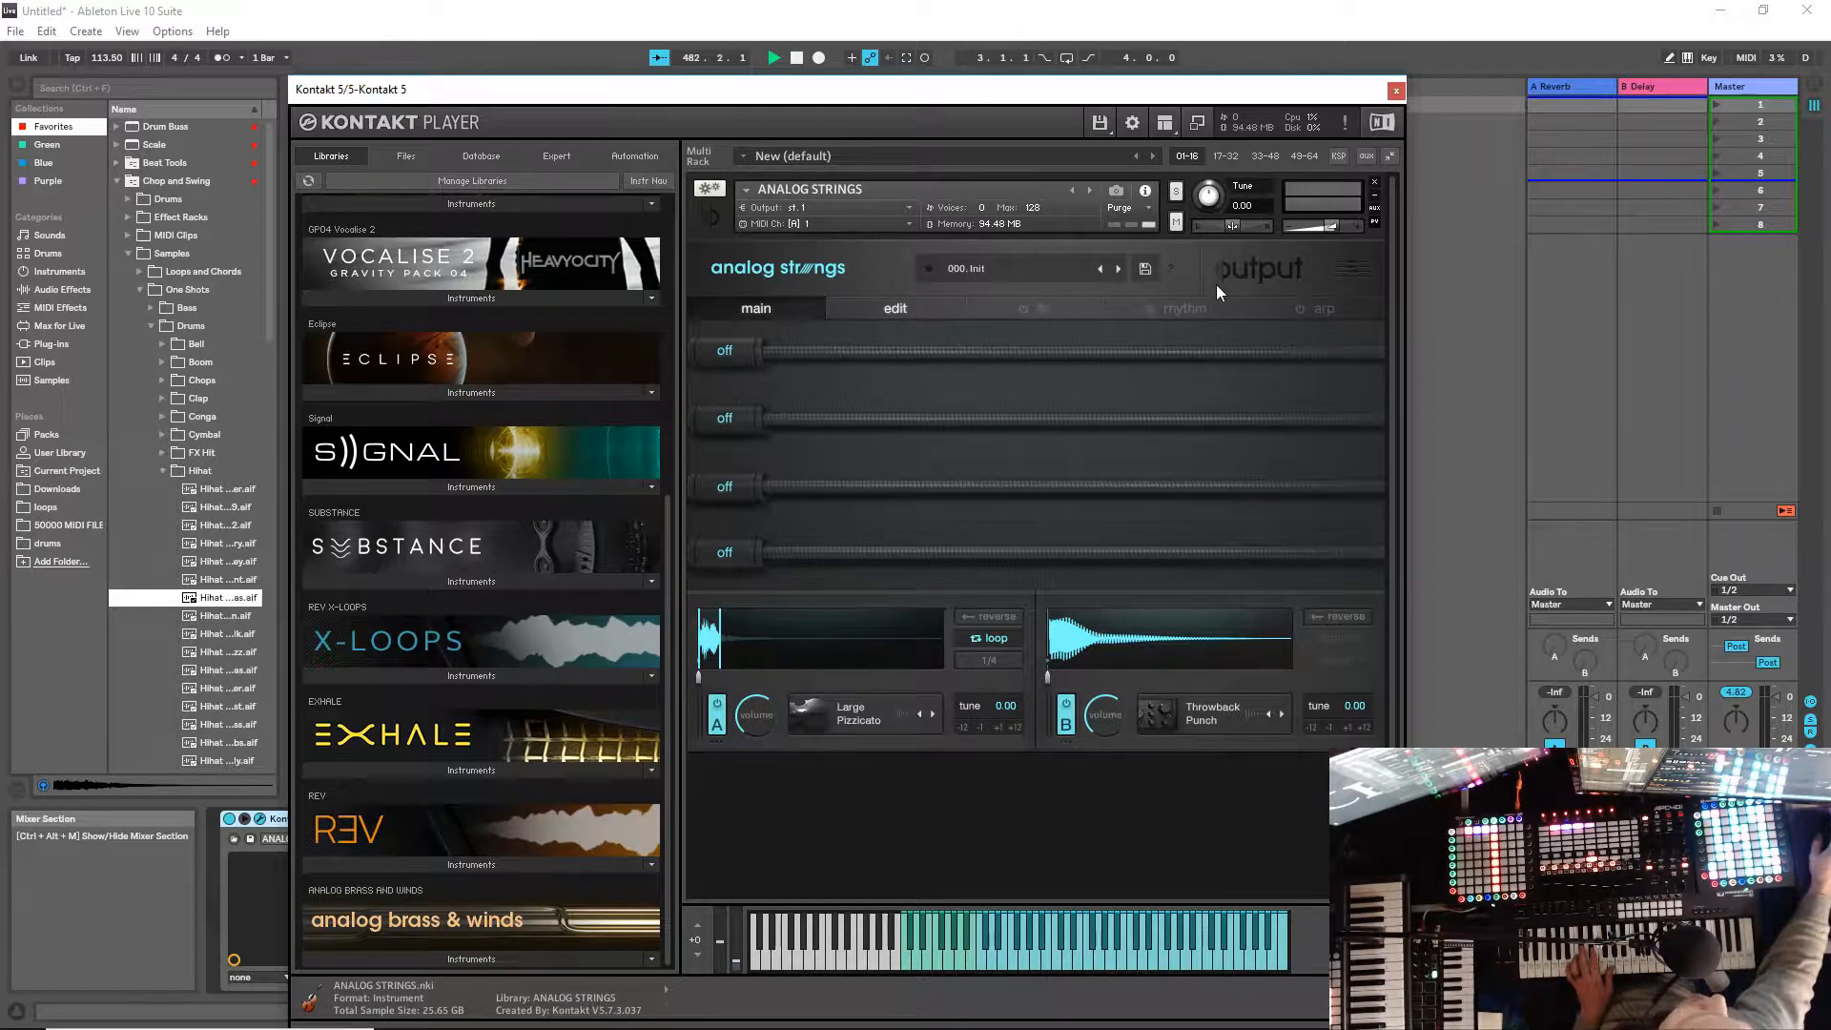
Step: Open the edit page with the envelope, flutter and stereo controls of both layers
click(908, 309)
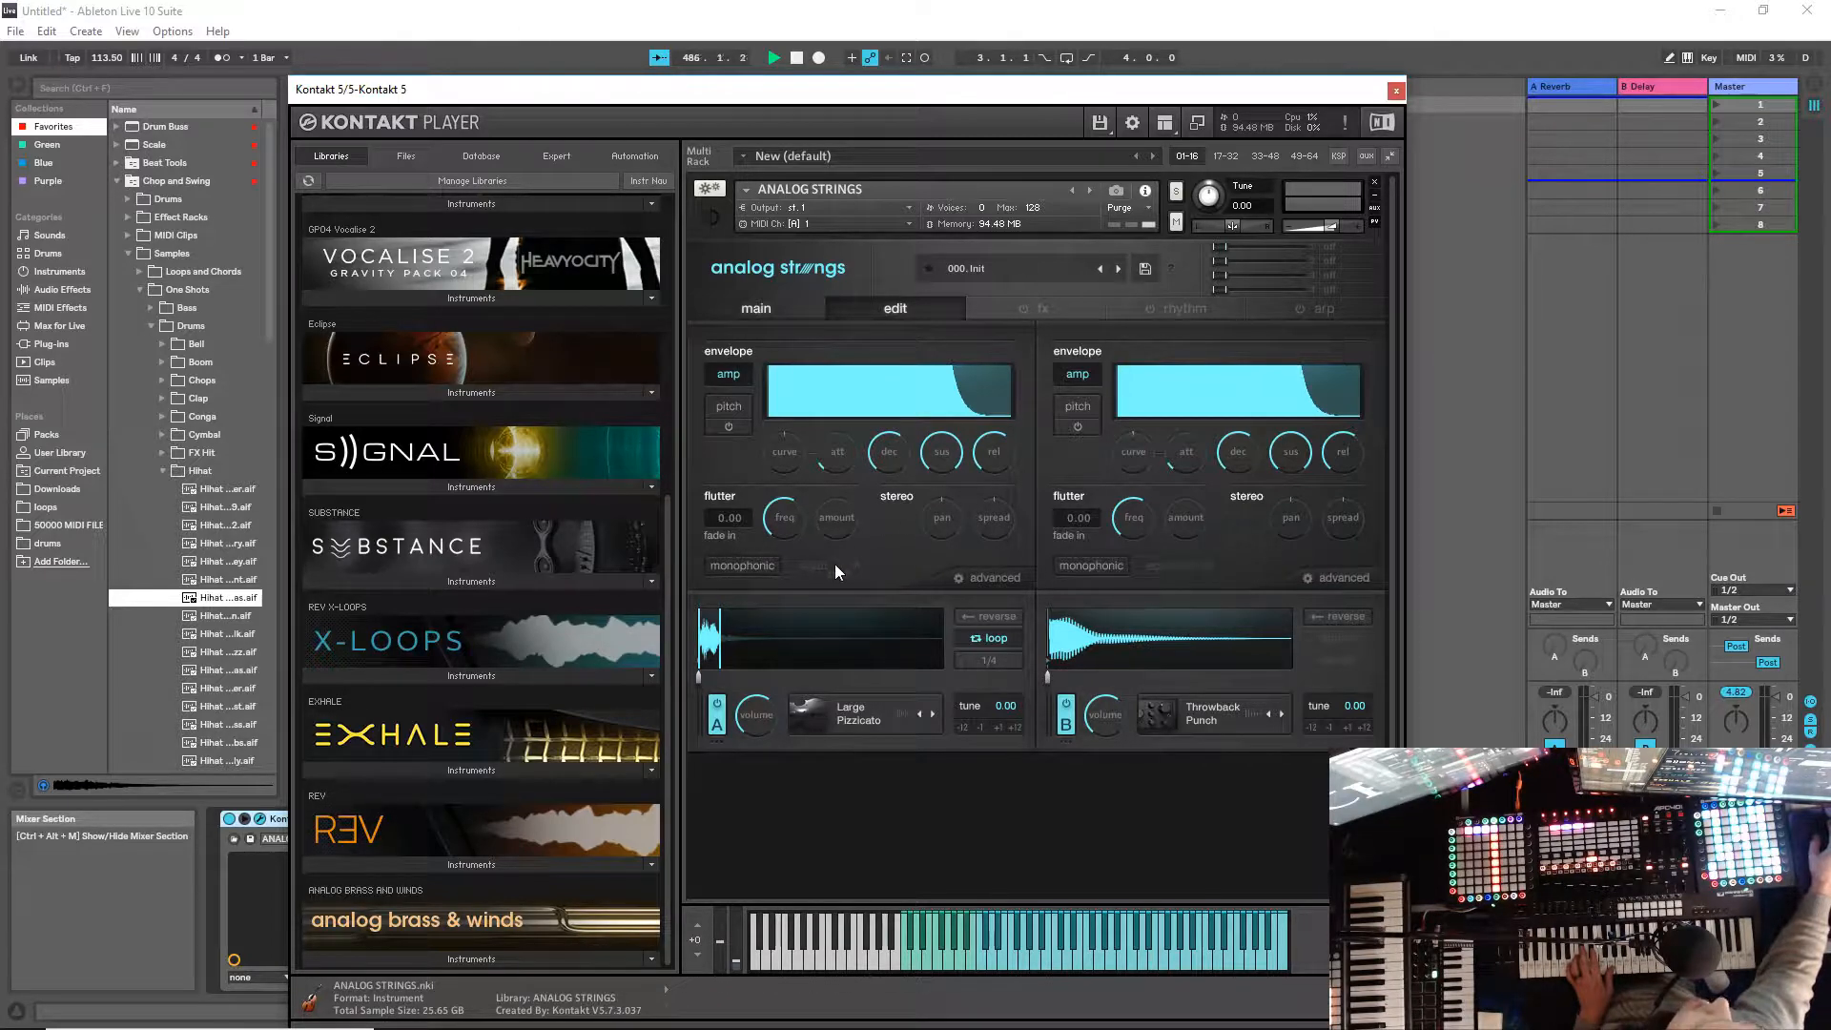
Step: Show layer A's advanced keyrange and performance settings, and return to its envelope and flutter controls
click(981, 580)
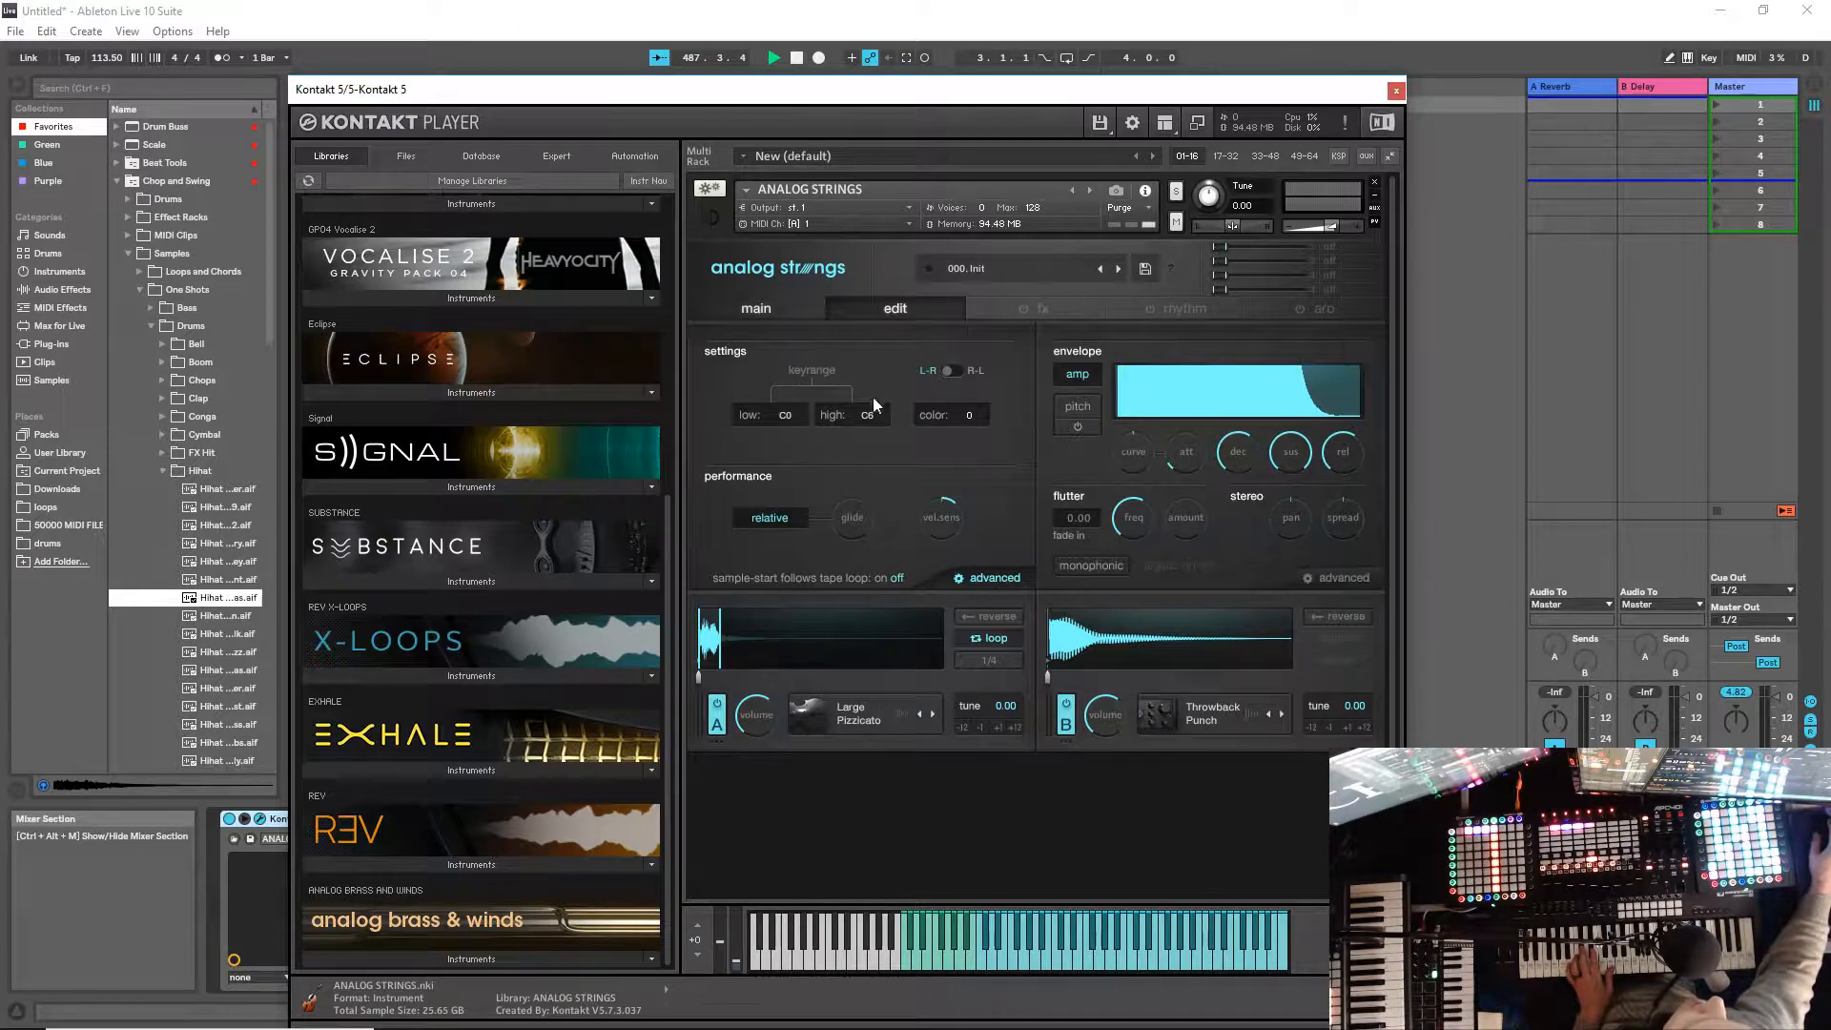
click(964, 576)
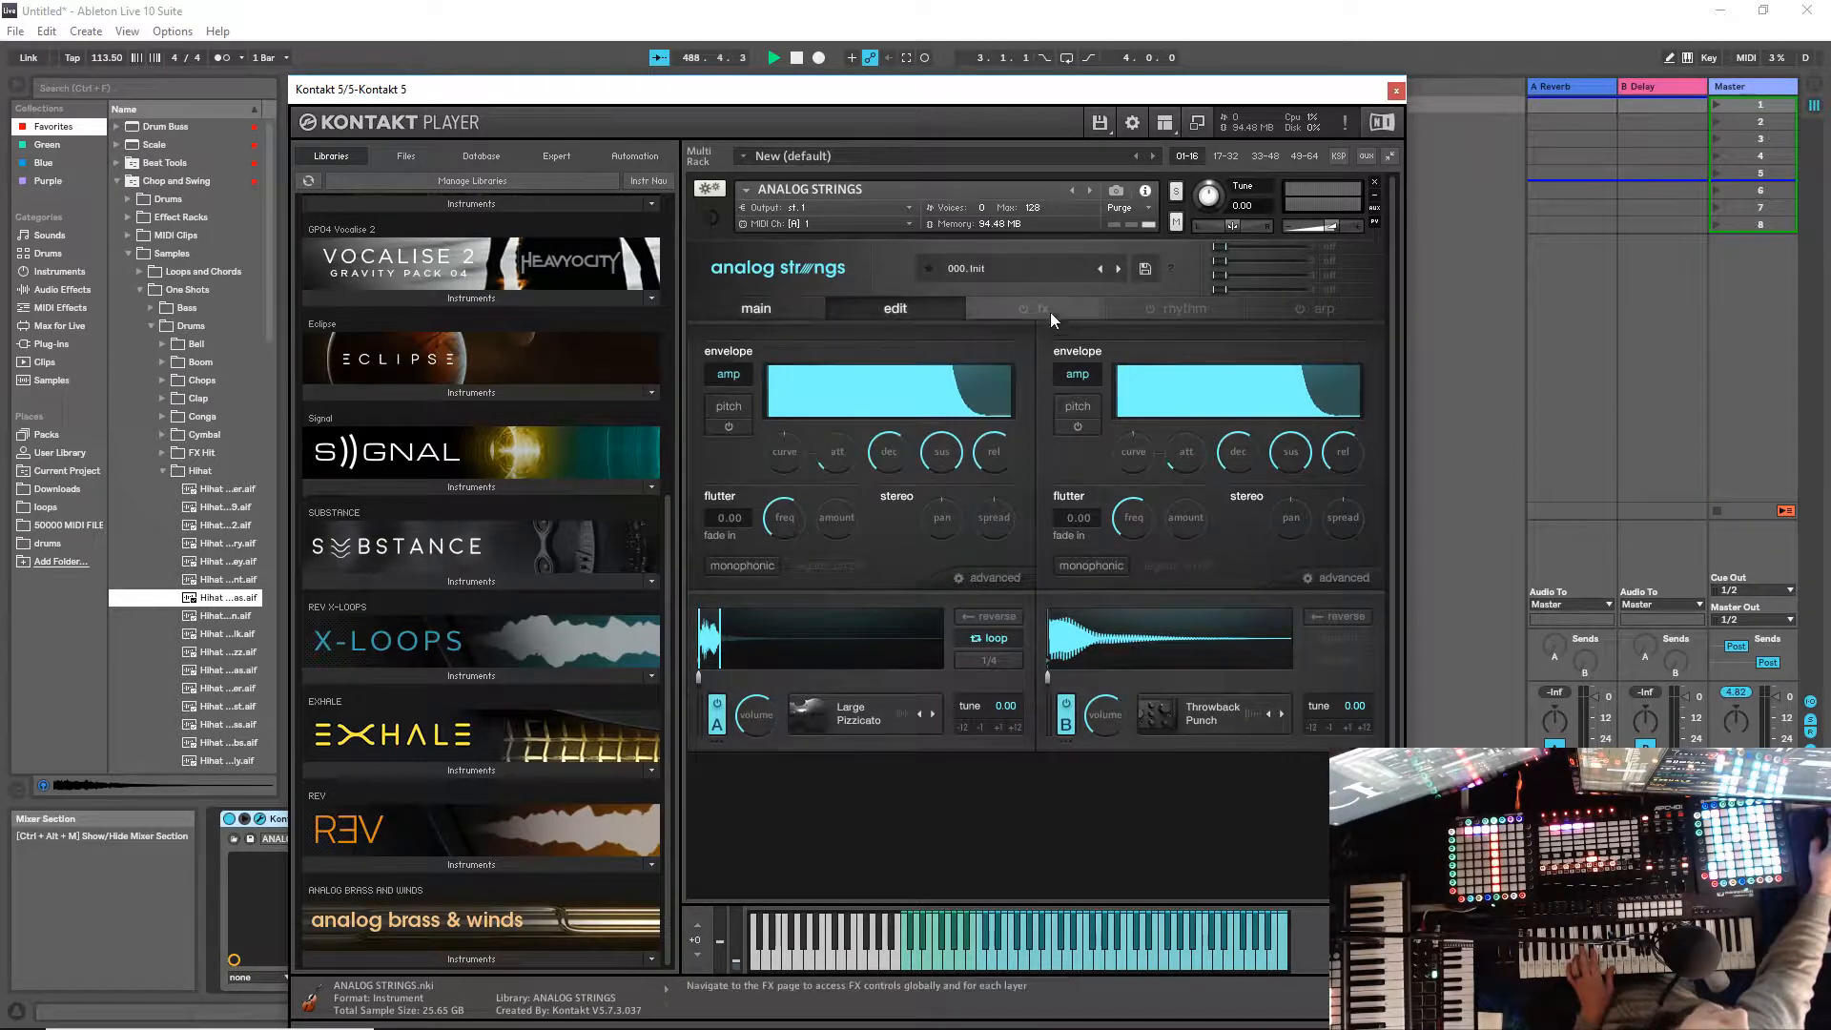
Step: Turn on the instrument's effects section with the global effects shown, and reposition the Kontakt window
click(1079, 314)
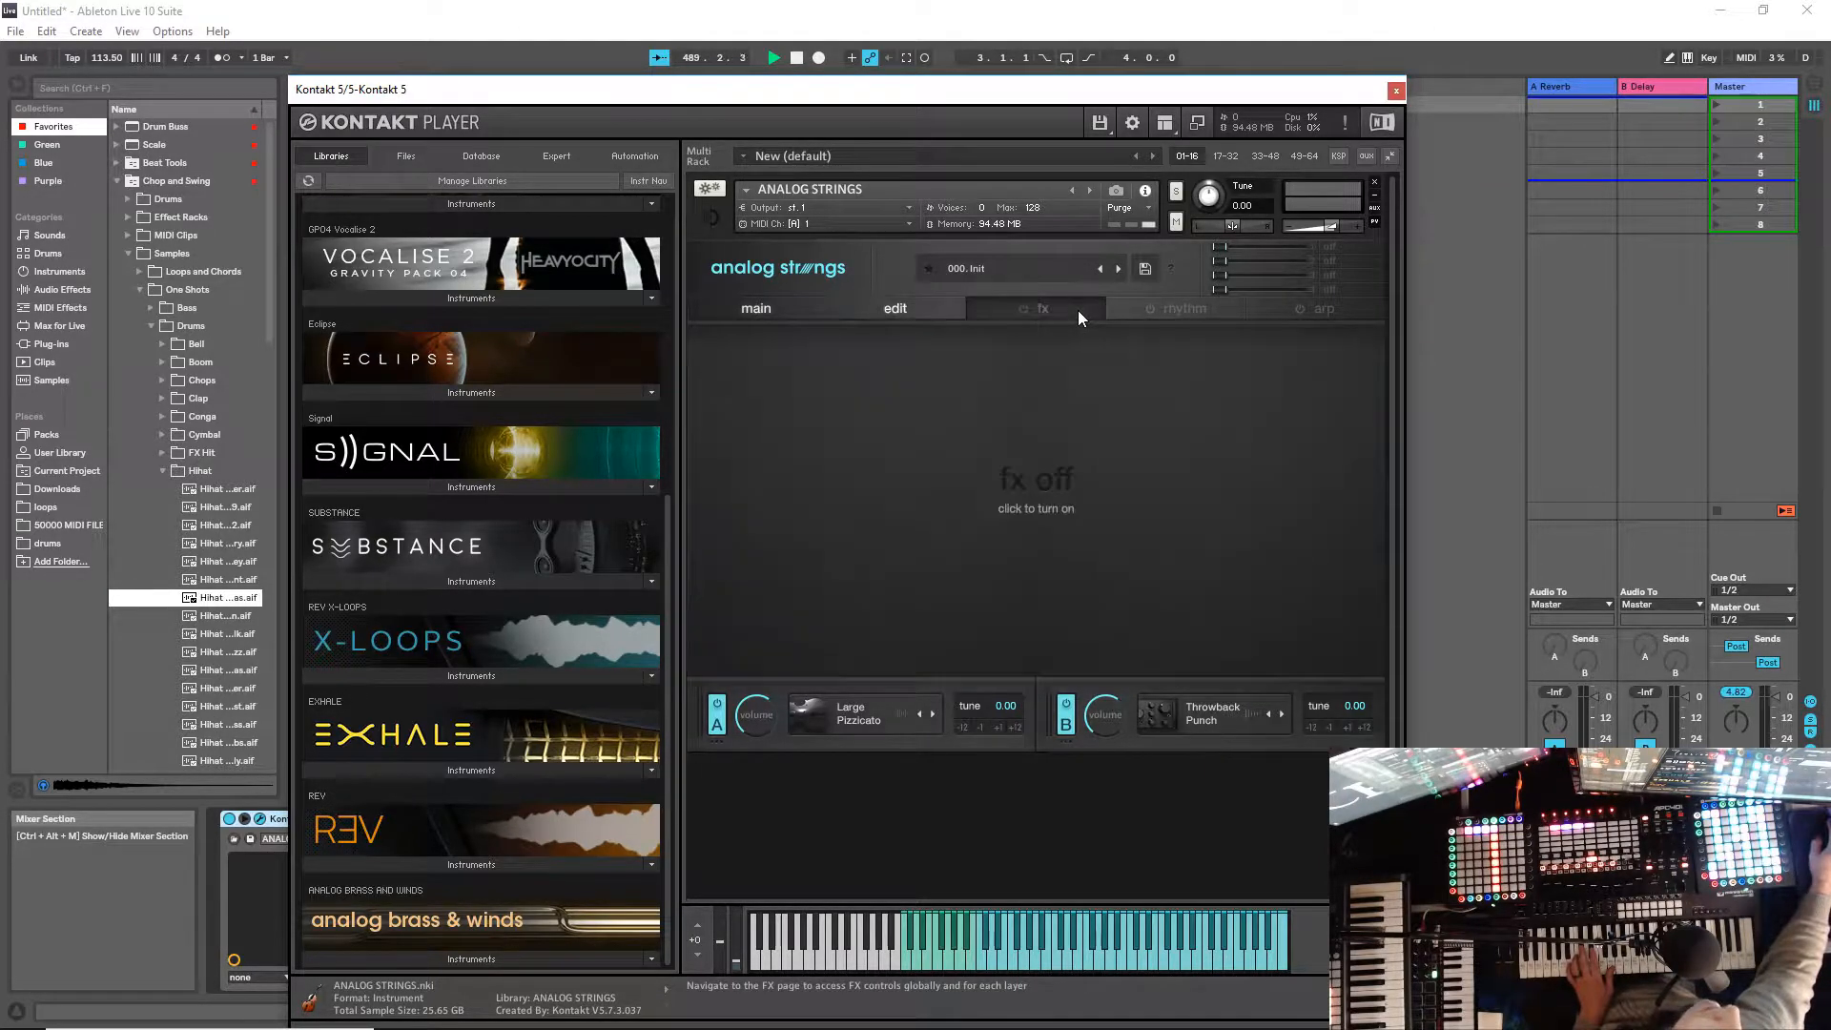
click(1027, 481)
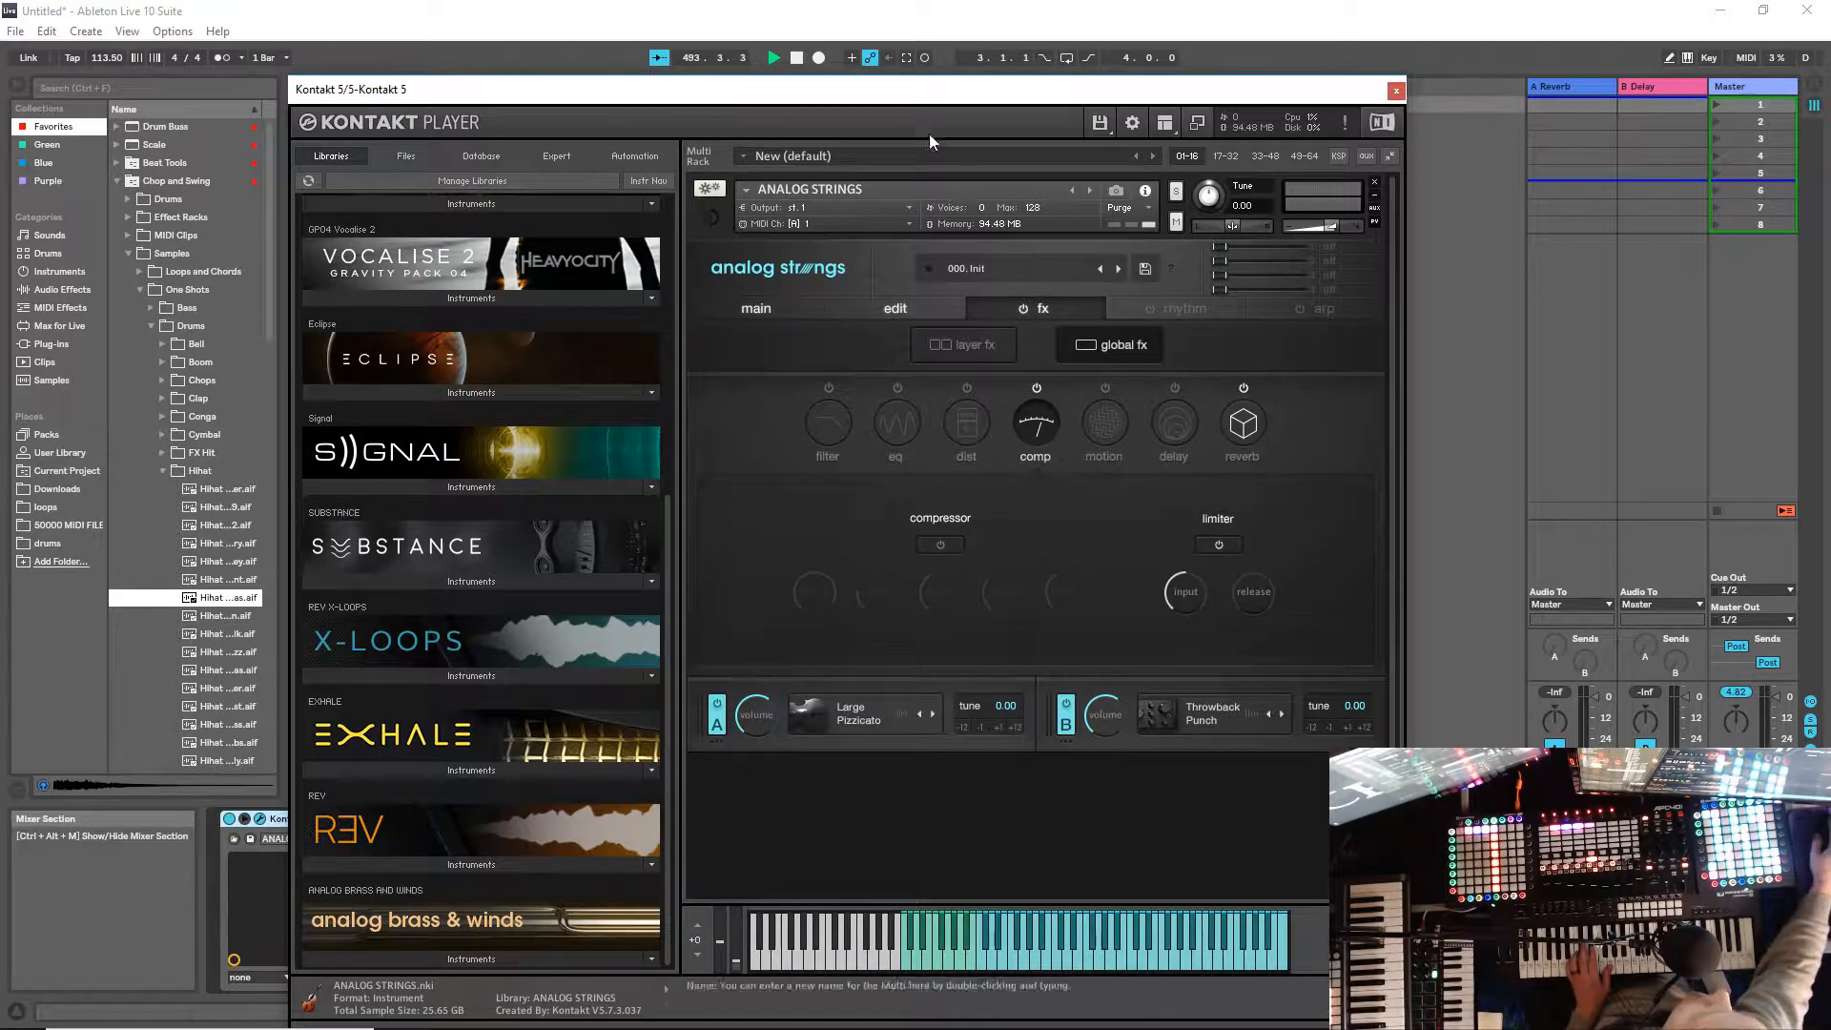
drag(994, 88, 822, 102)
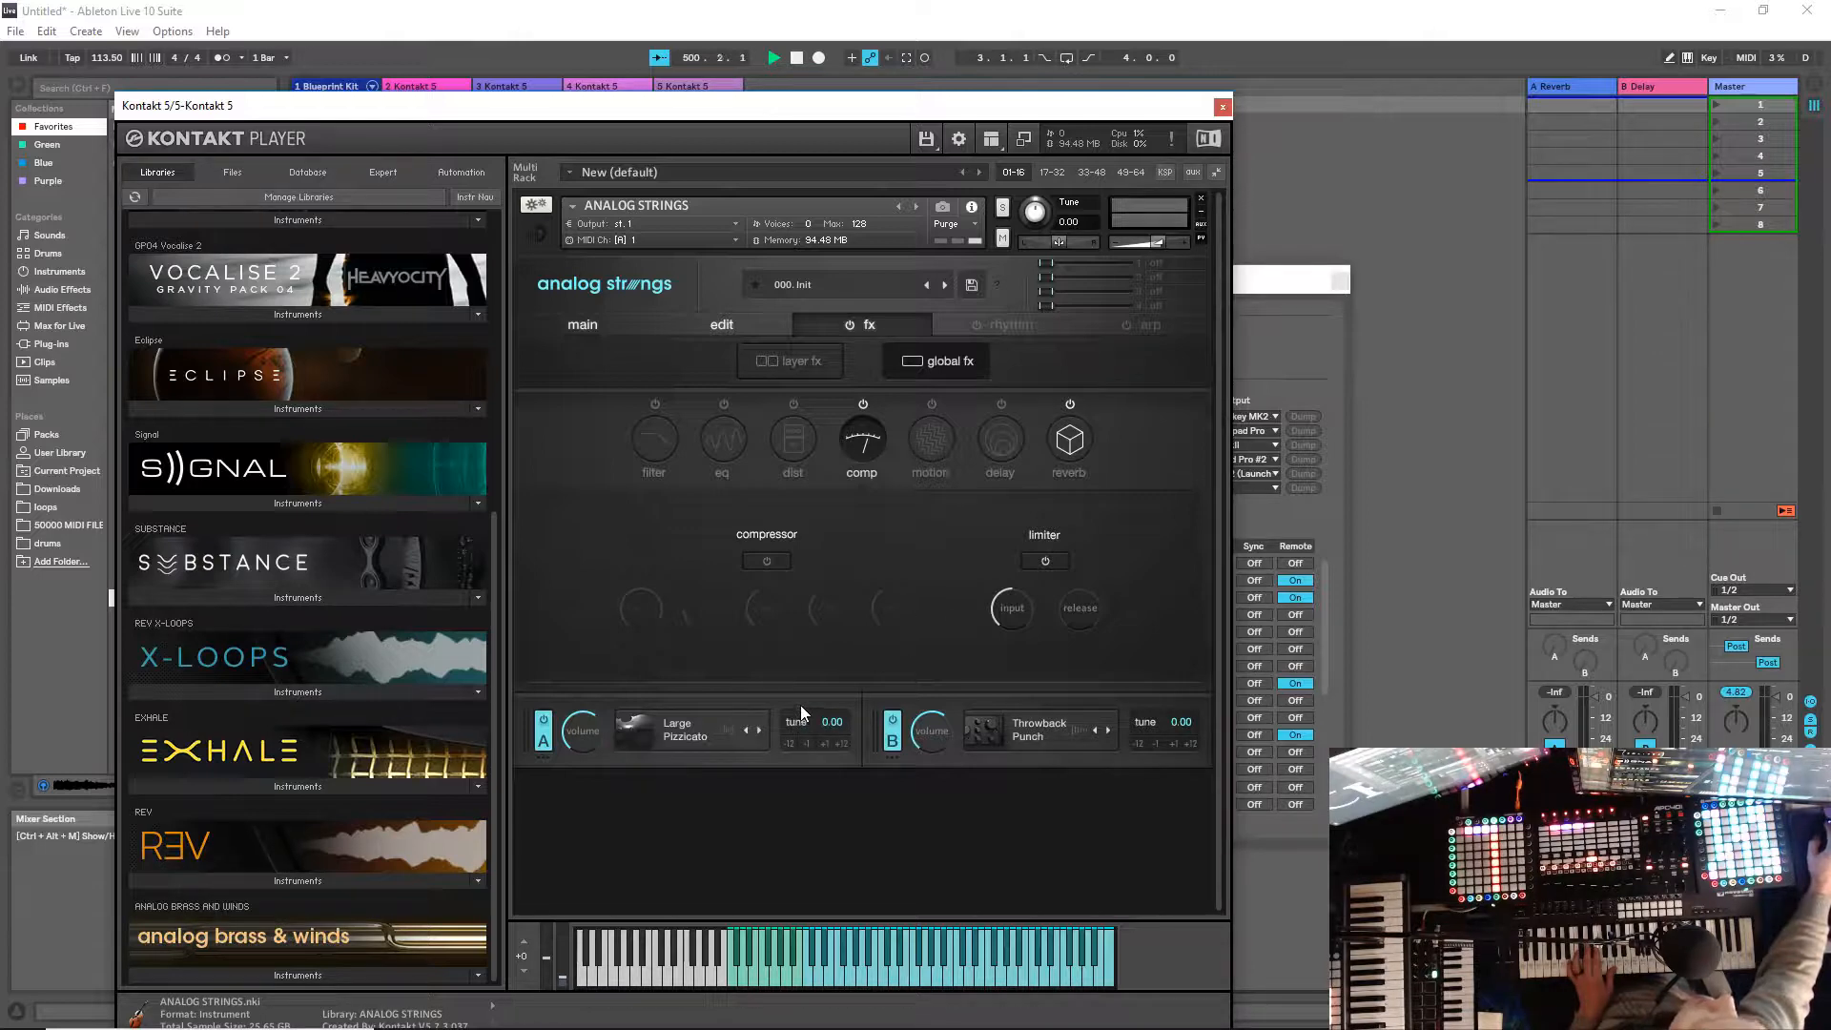
Step: Turn on the filter in the layer effects of both layers A and B, and return to the global effects
click(763, 370)
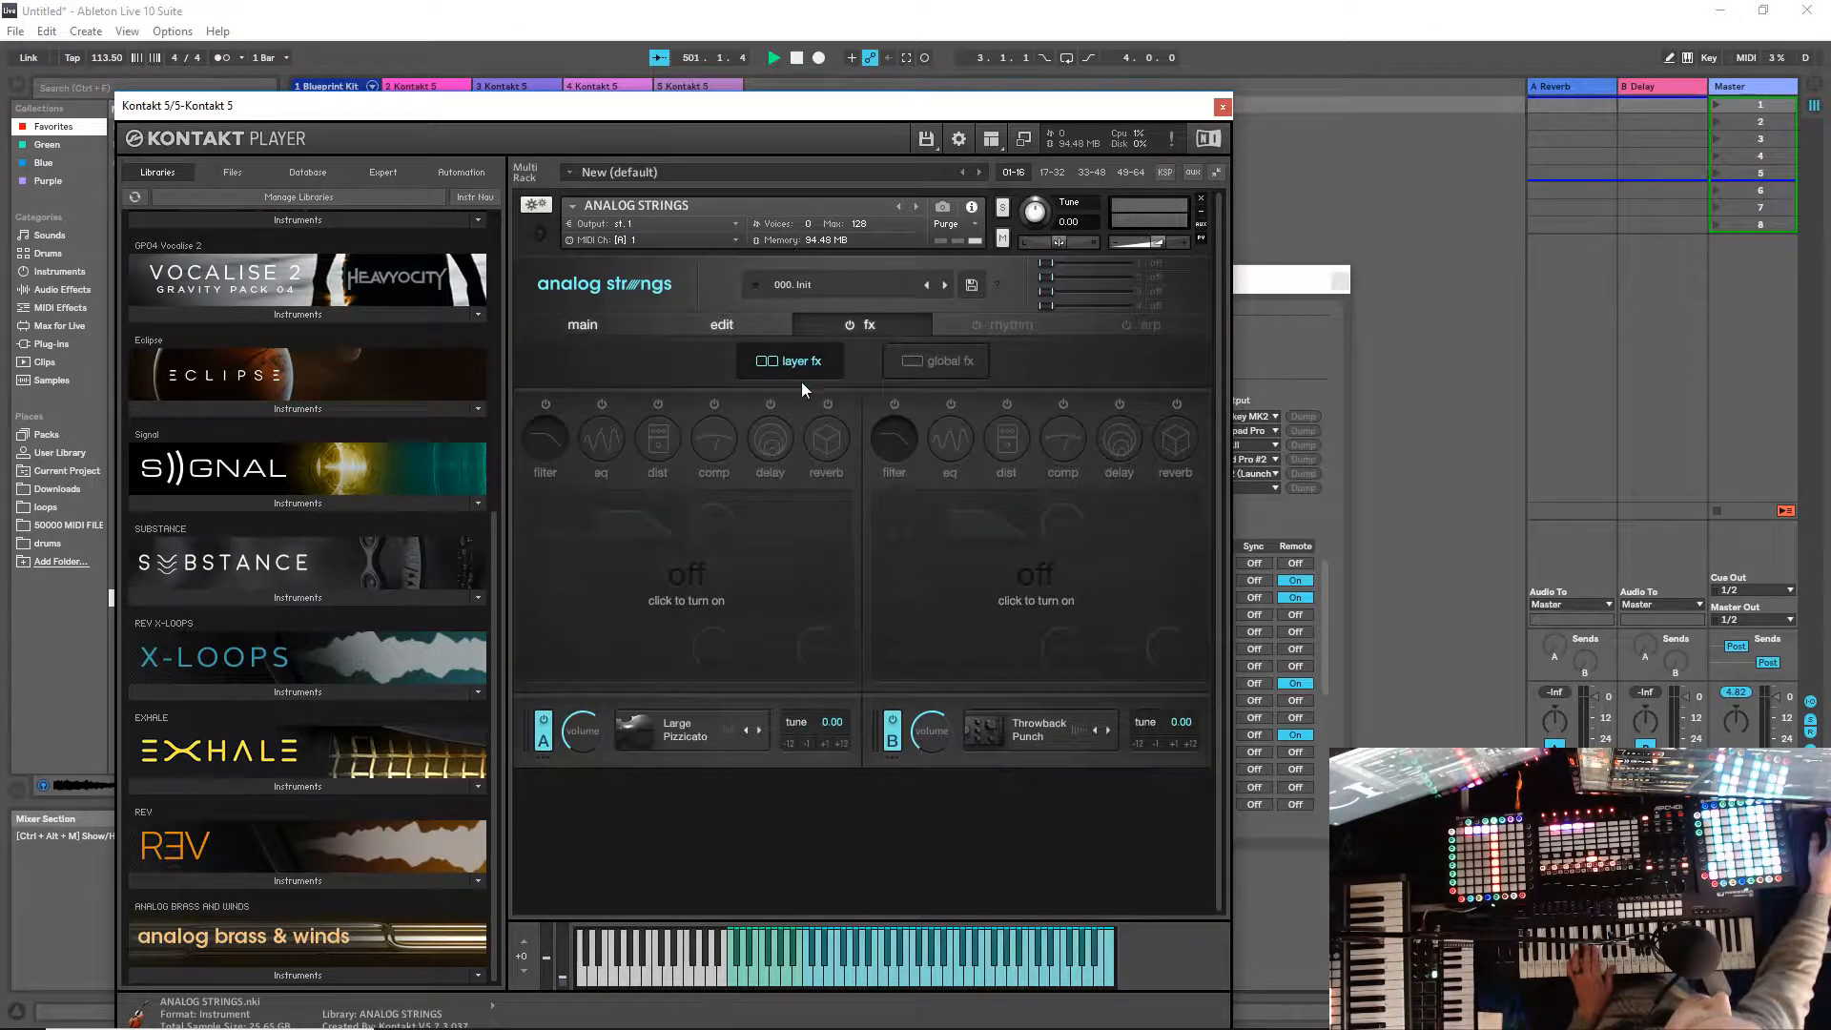
click(610, 520)
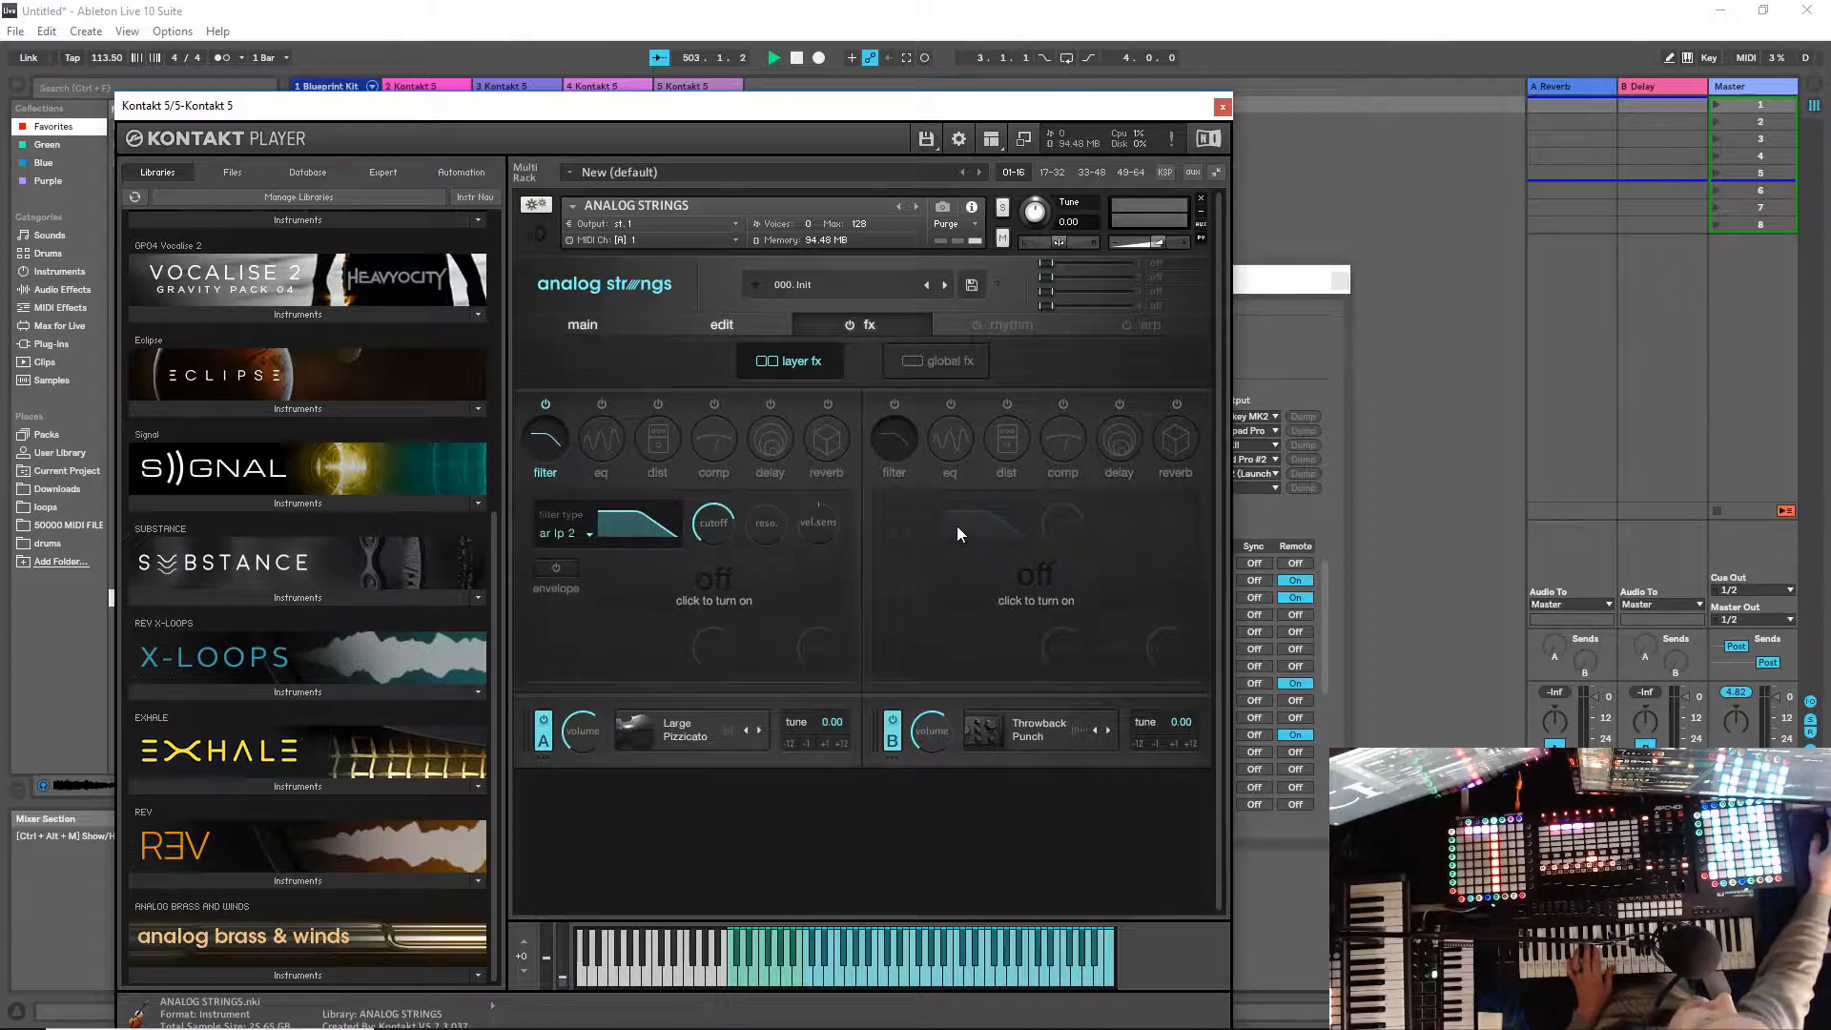
click(992, 488)
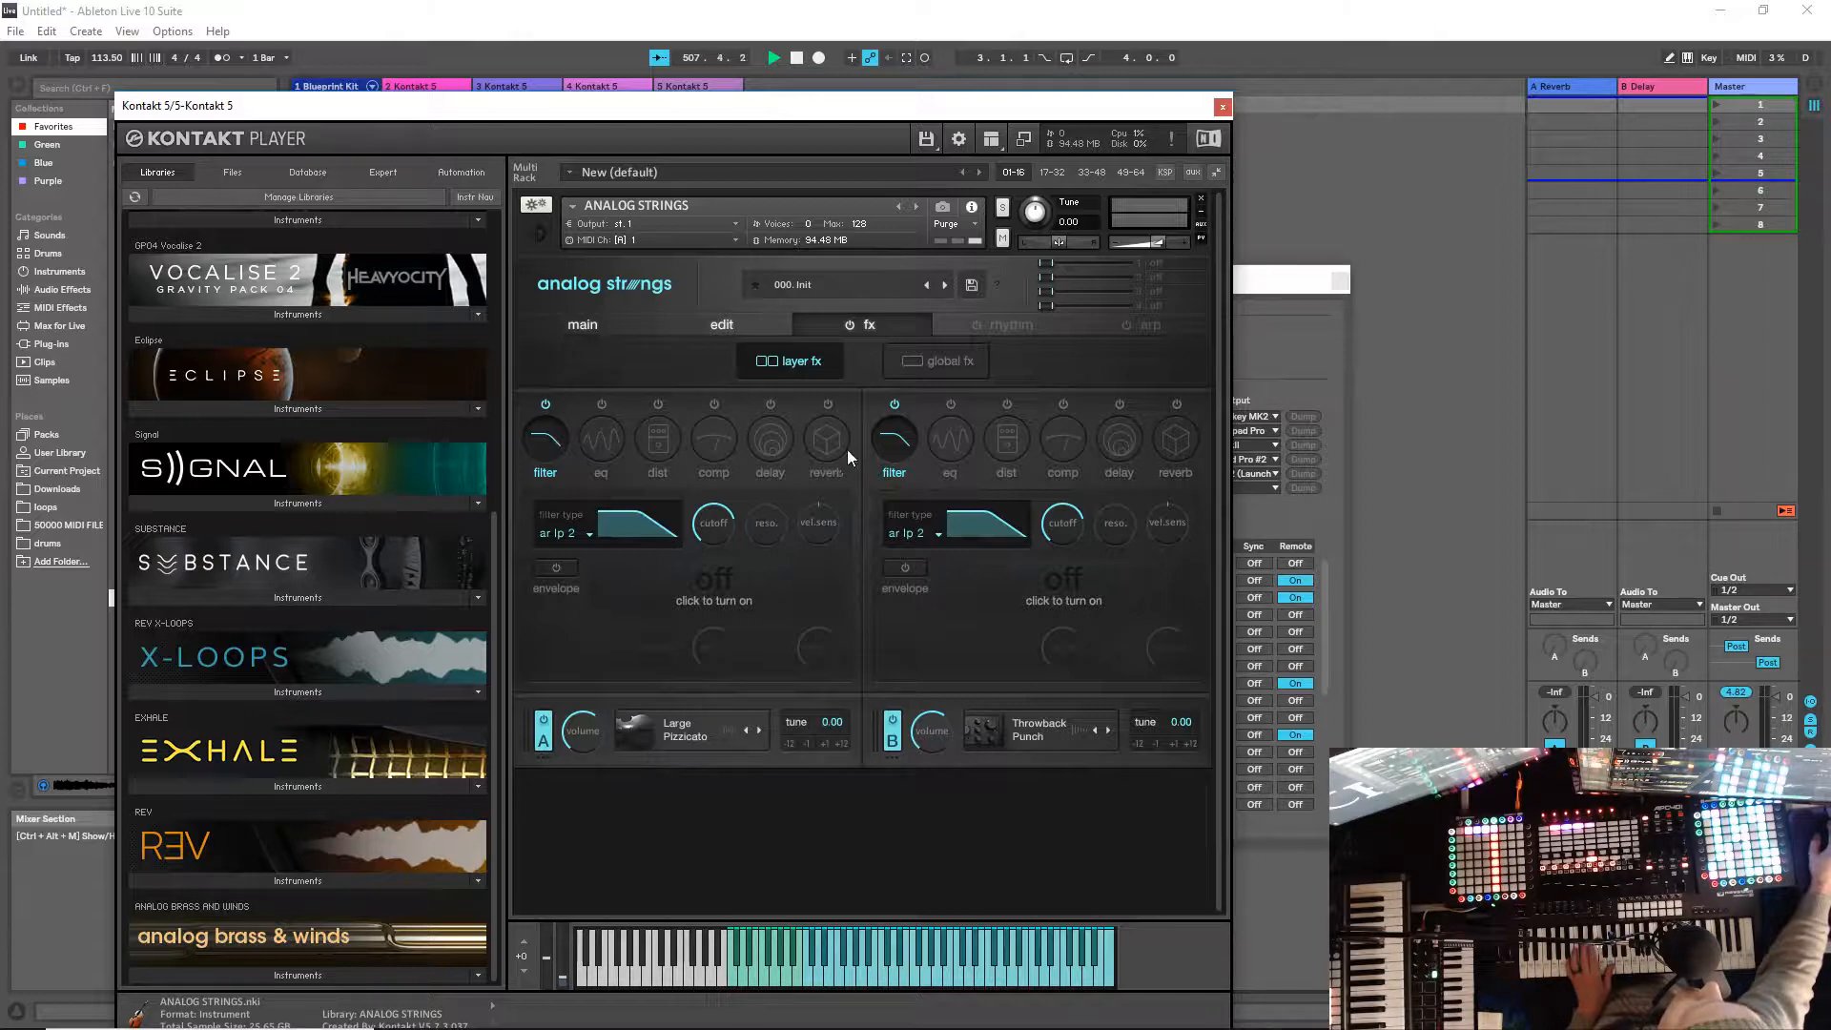
click(969, 357)
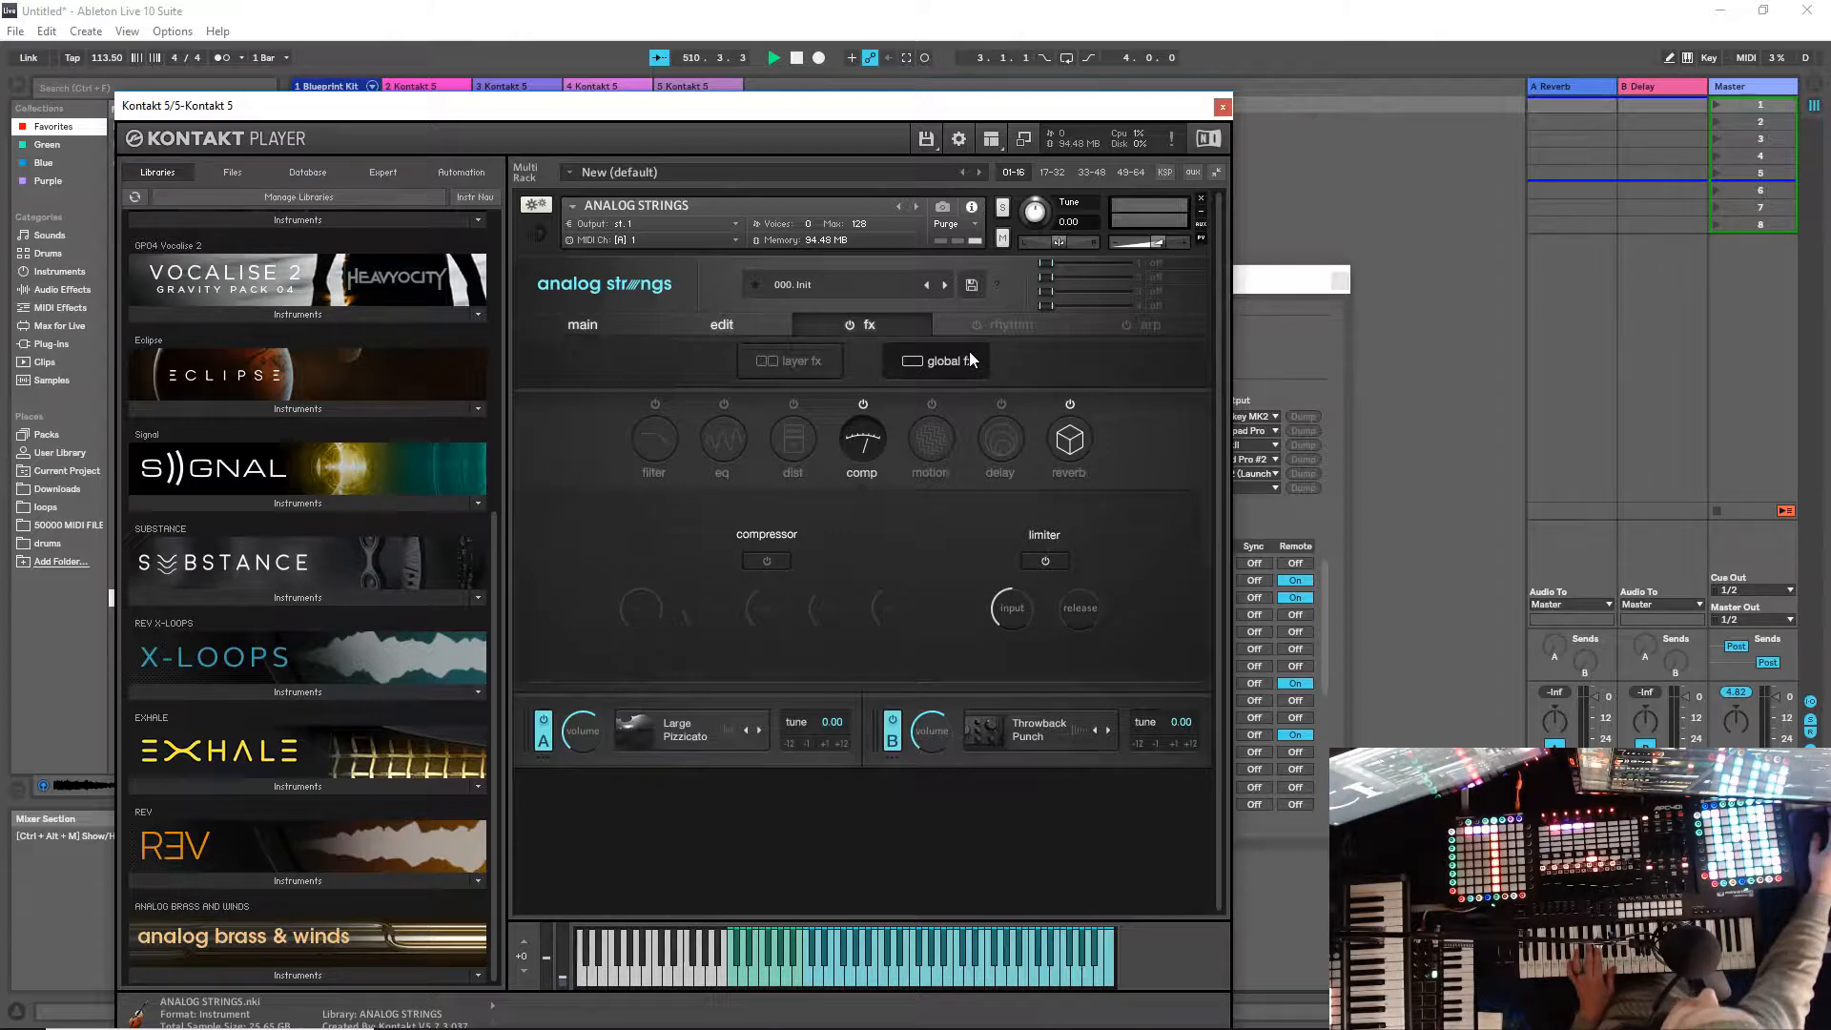
Step: Turn on the rhythm section for both layers and switch the effects section off
click(1016, 319)
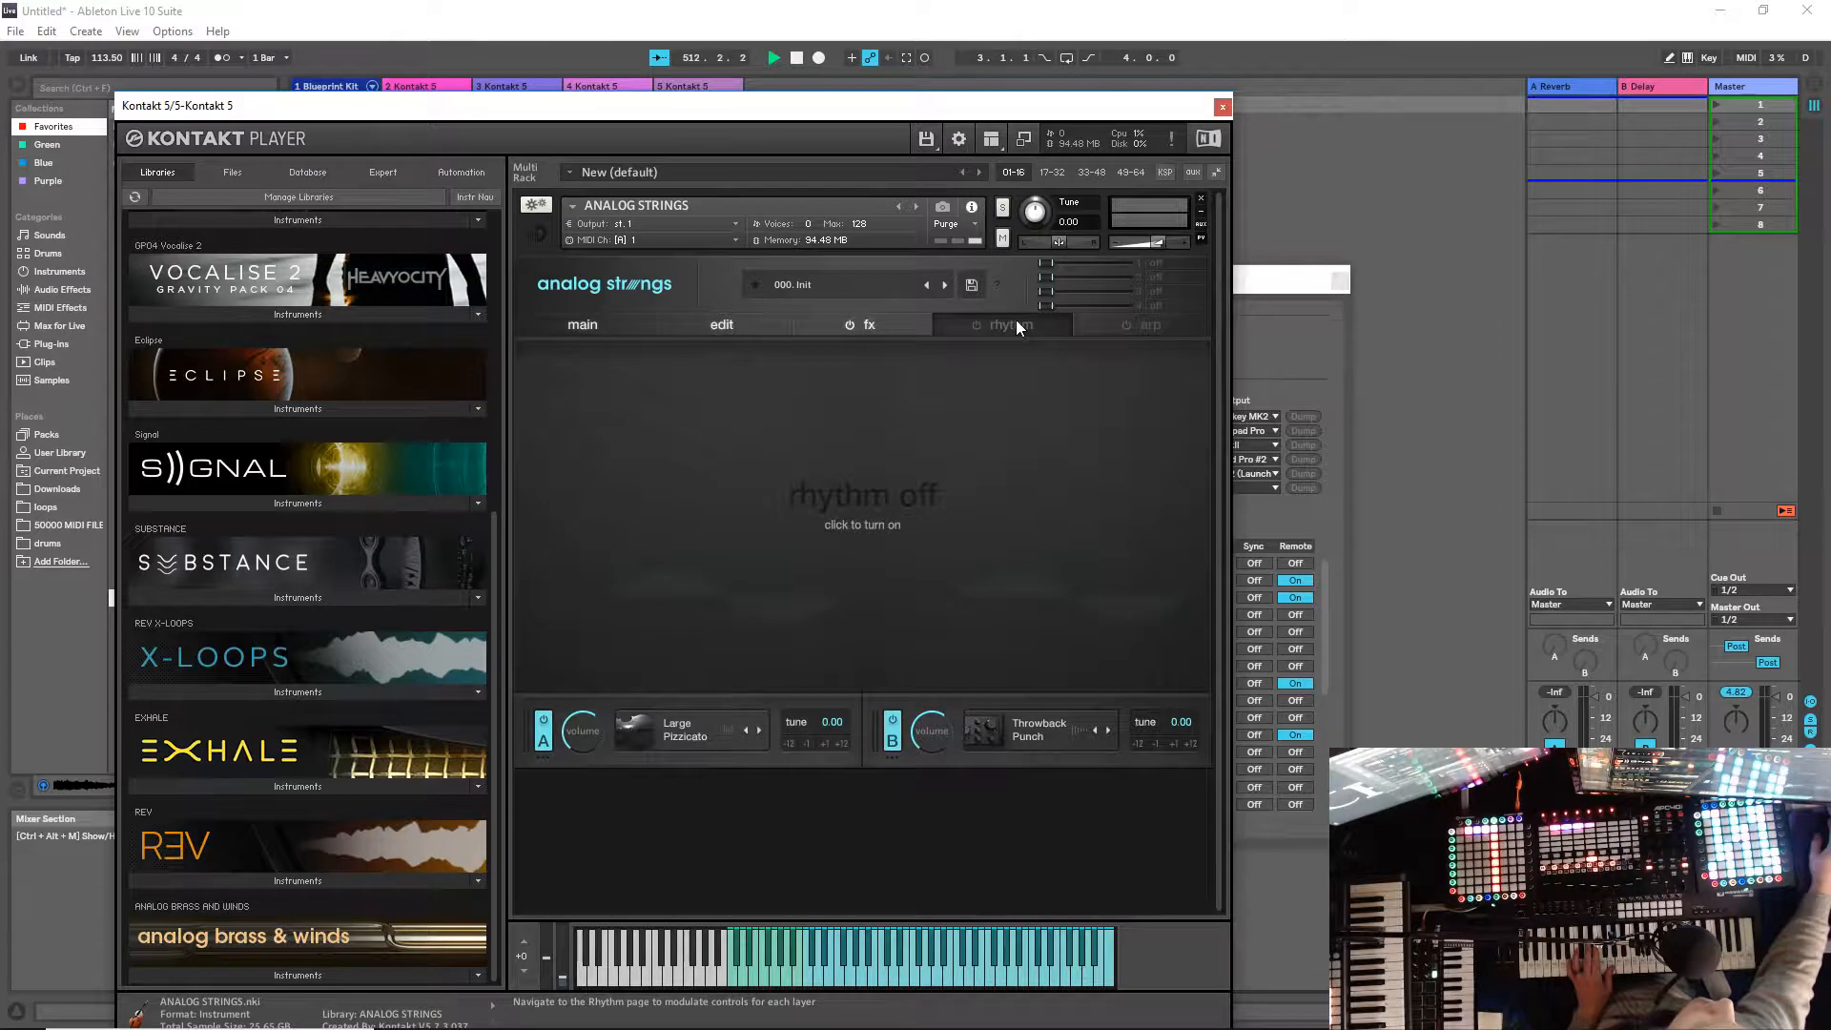
click(836, 518)
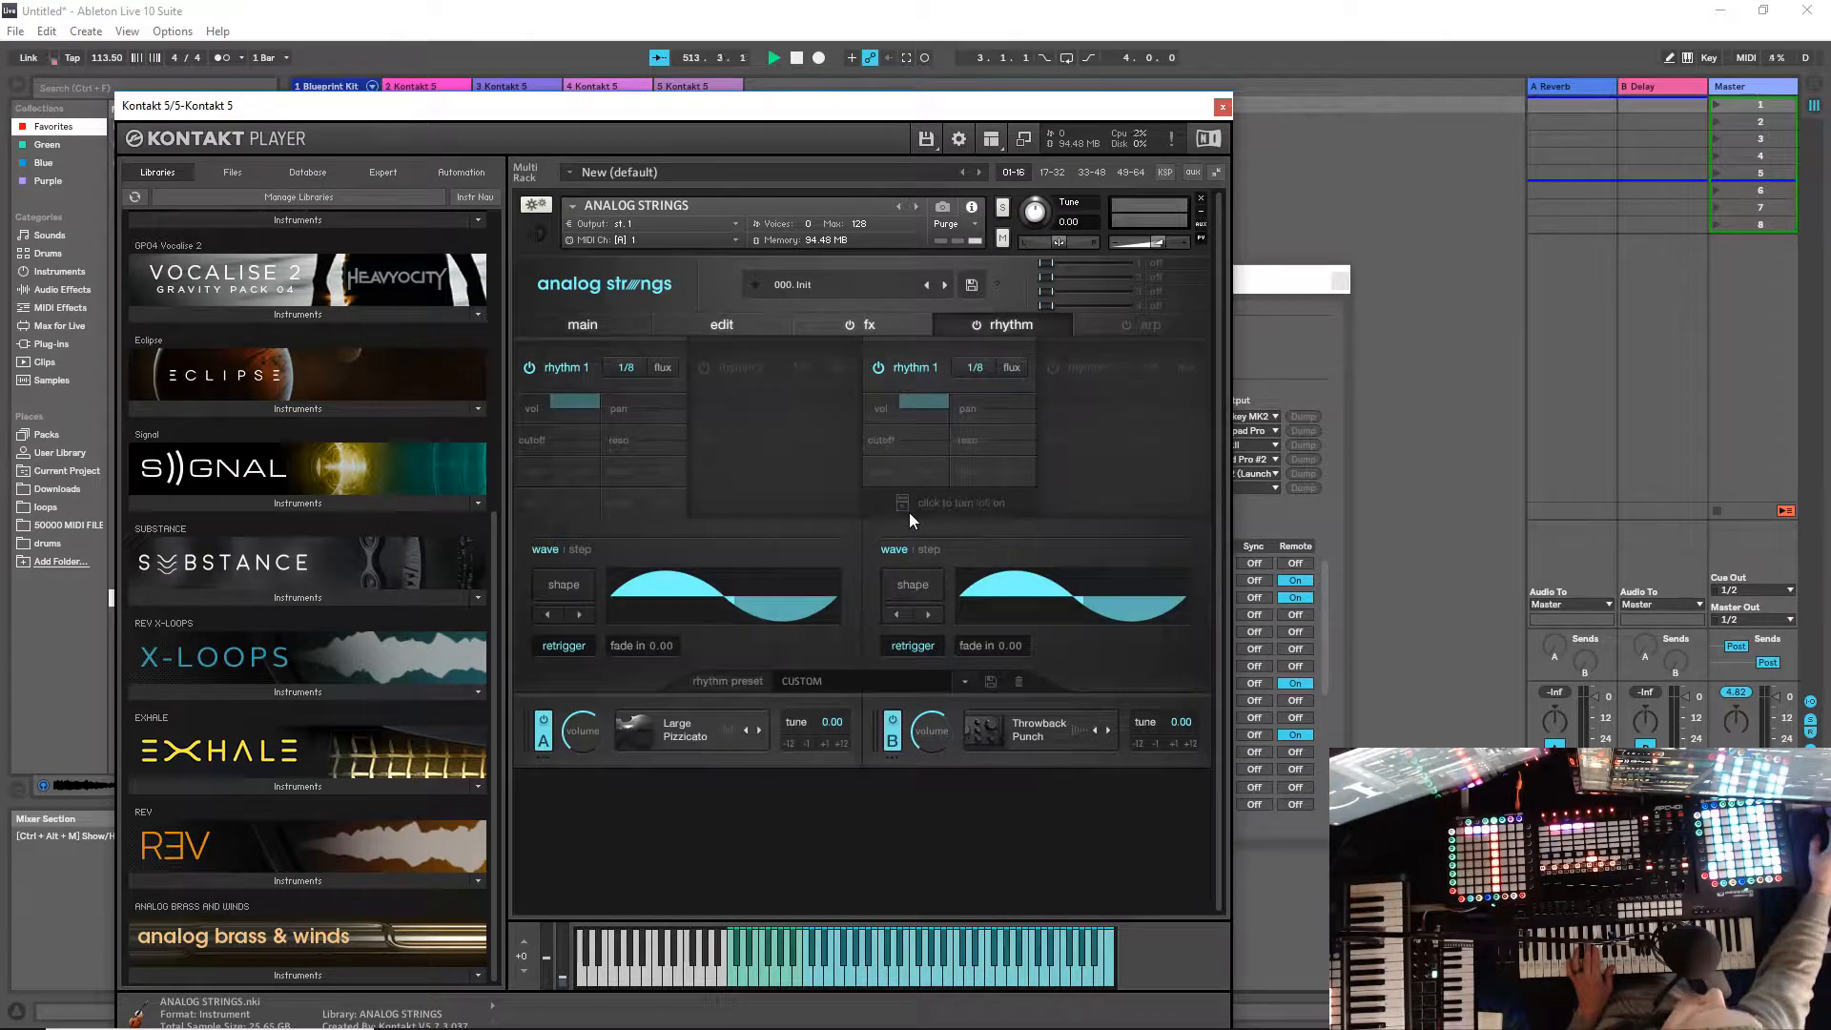
click(850, 325)
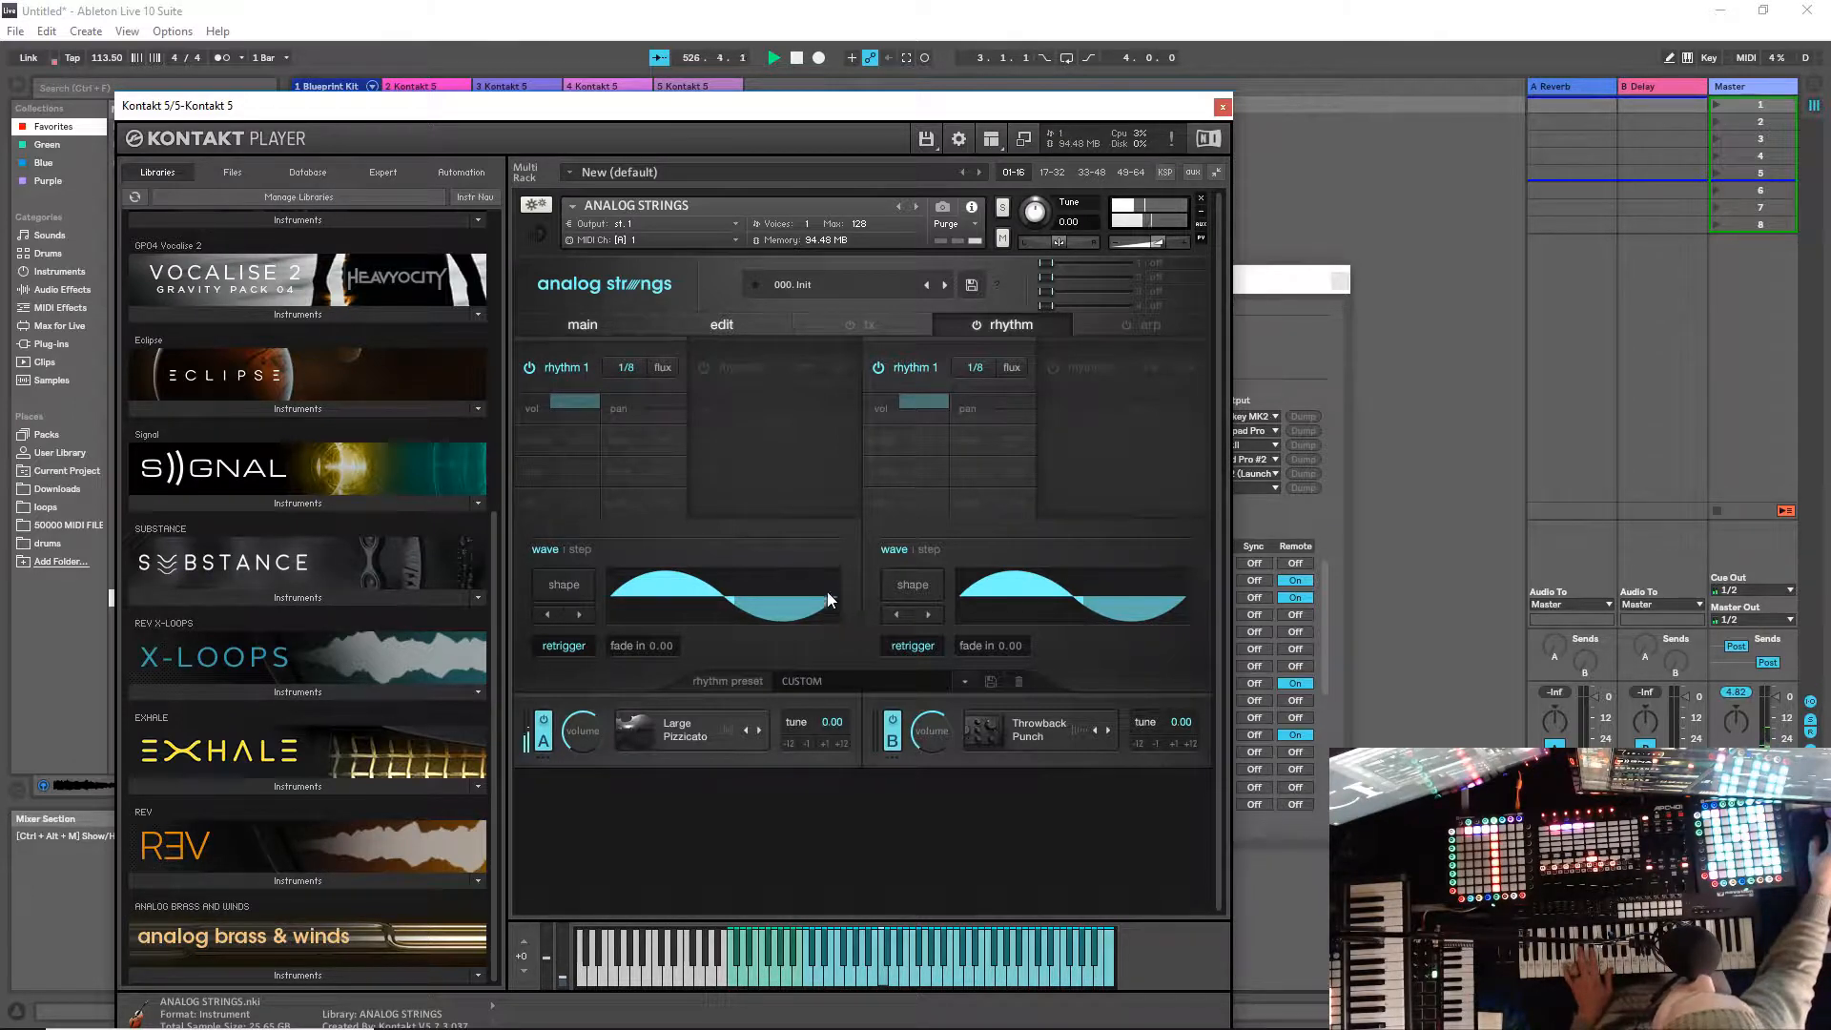
Step: Audition other rates for layer A's rhythm 1, including 1/32, and settle on 1/4
click(620, 368)
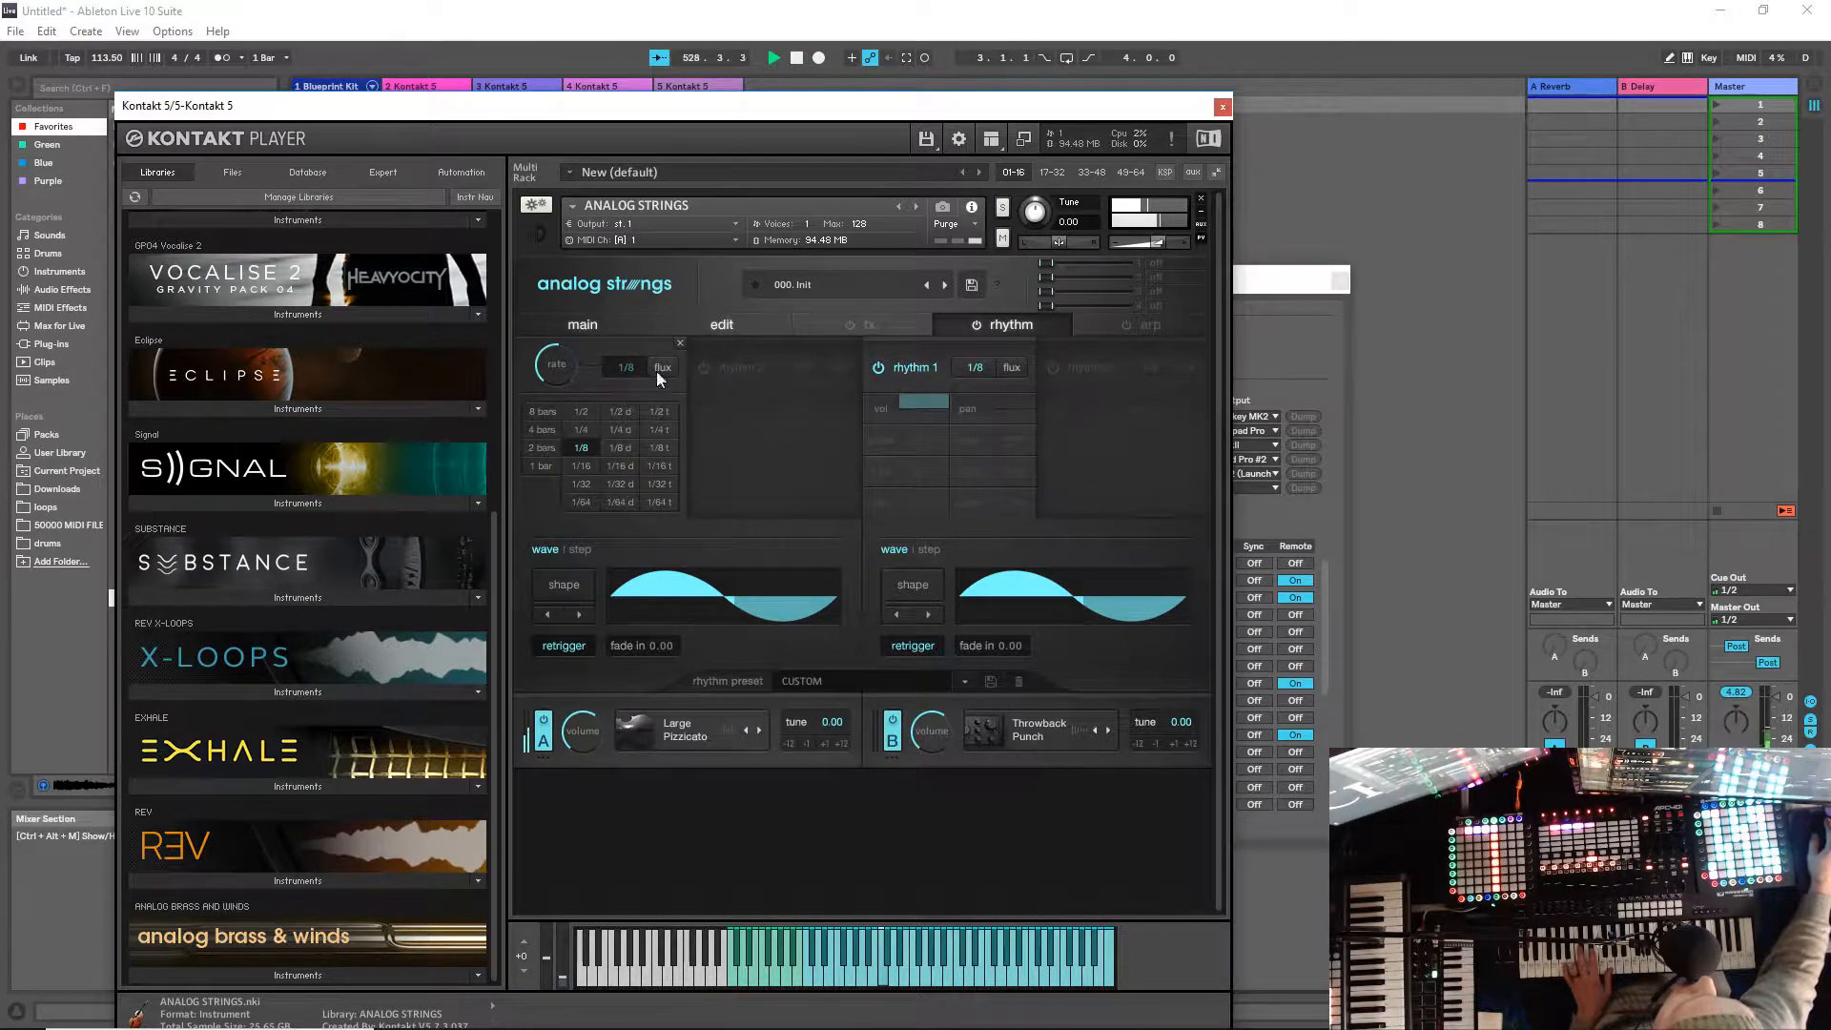
click(584, 466)
click(579, 482)
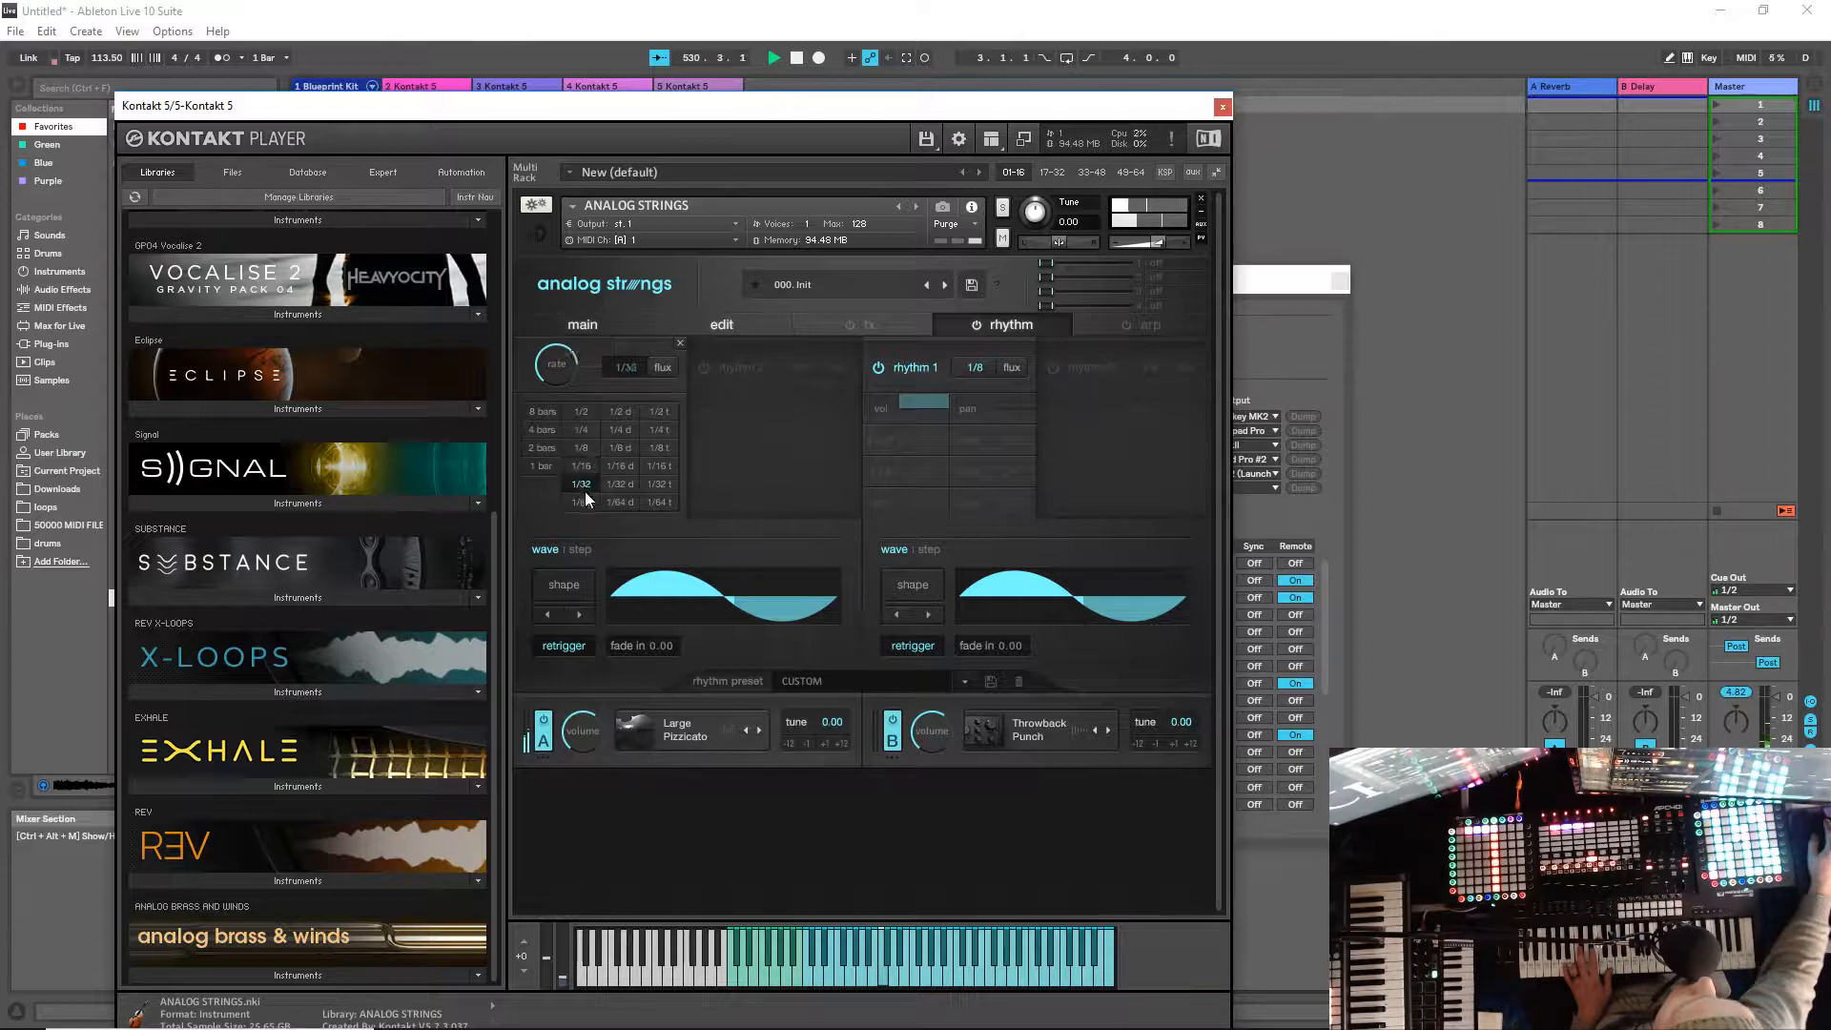
click(622, 411)
click(583, 428)
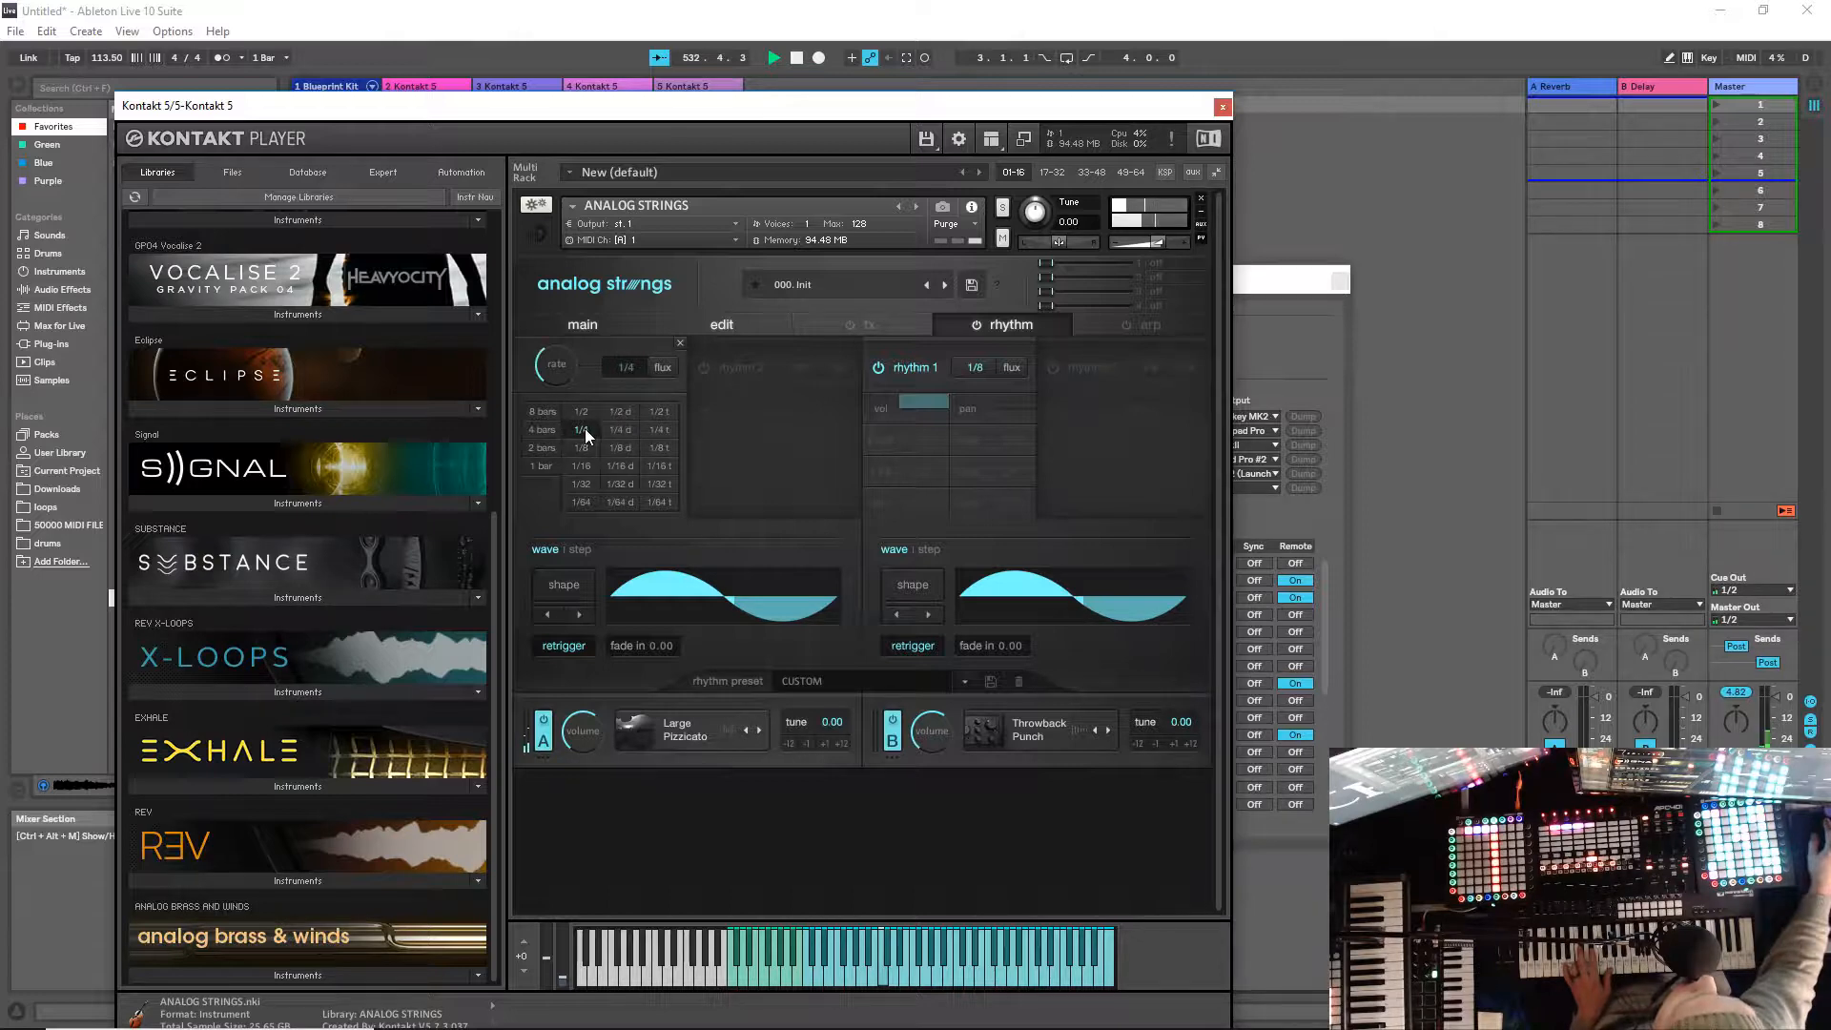
click(626, 368)
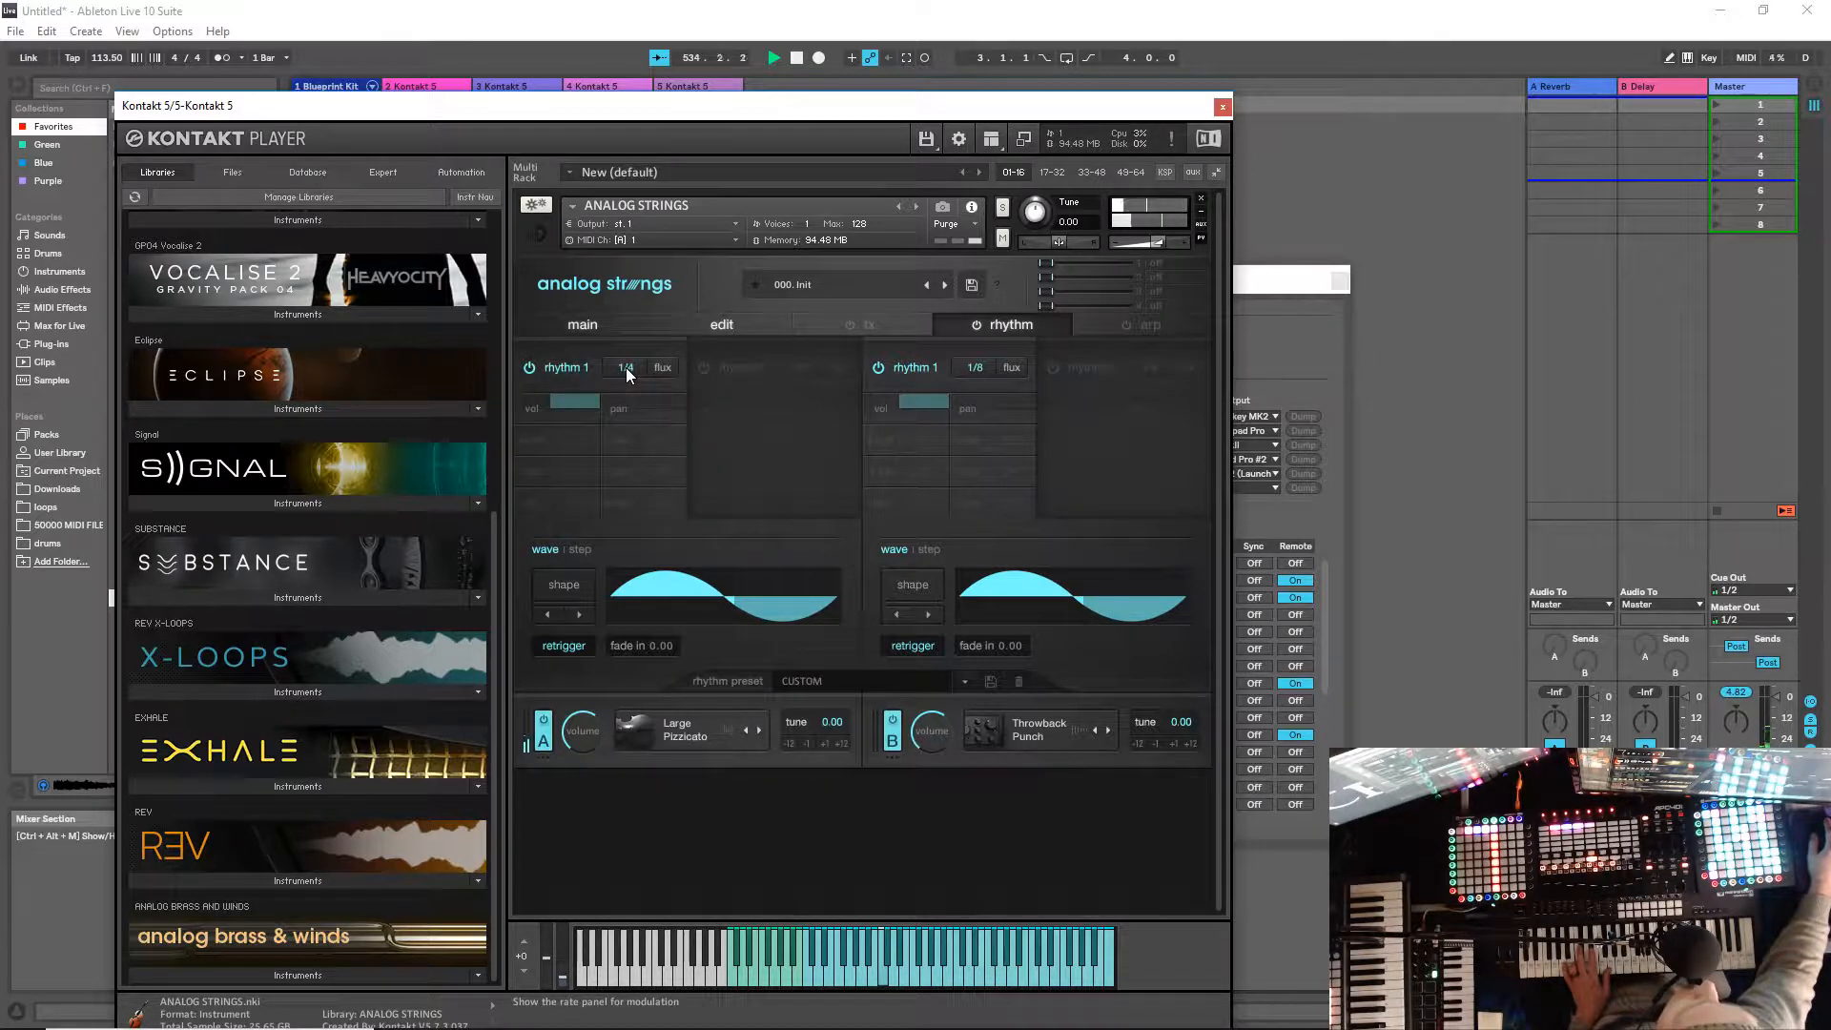
Step: Switch the effects section back on and try adjusting rhythm 1's filter cutoff modulation on layer A
click(559, 440)
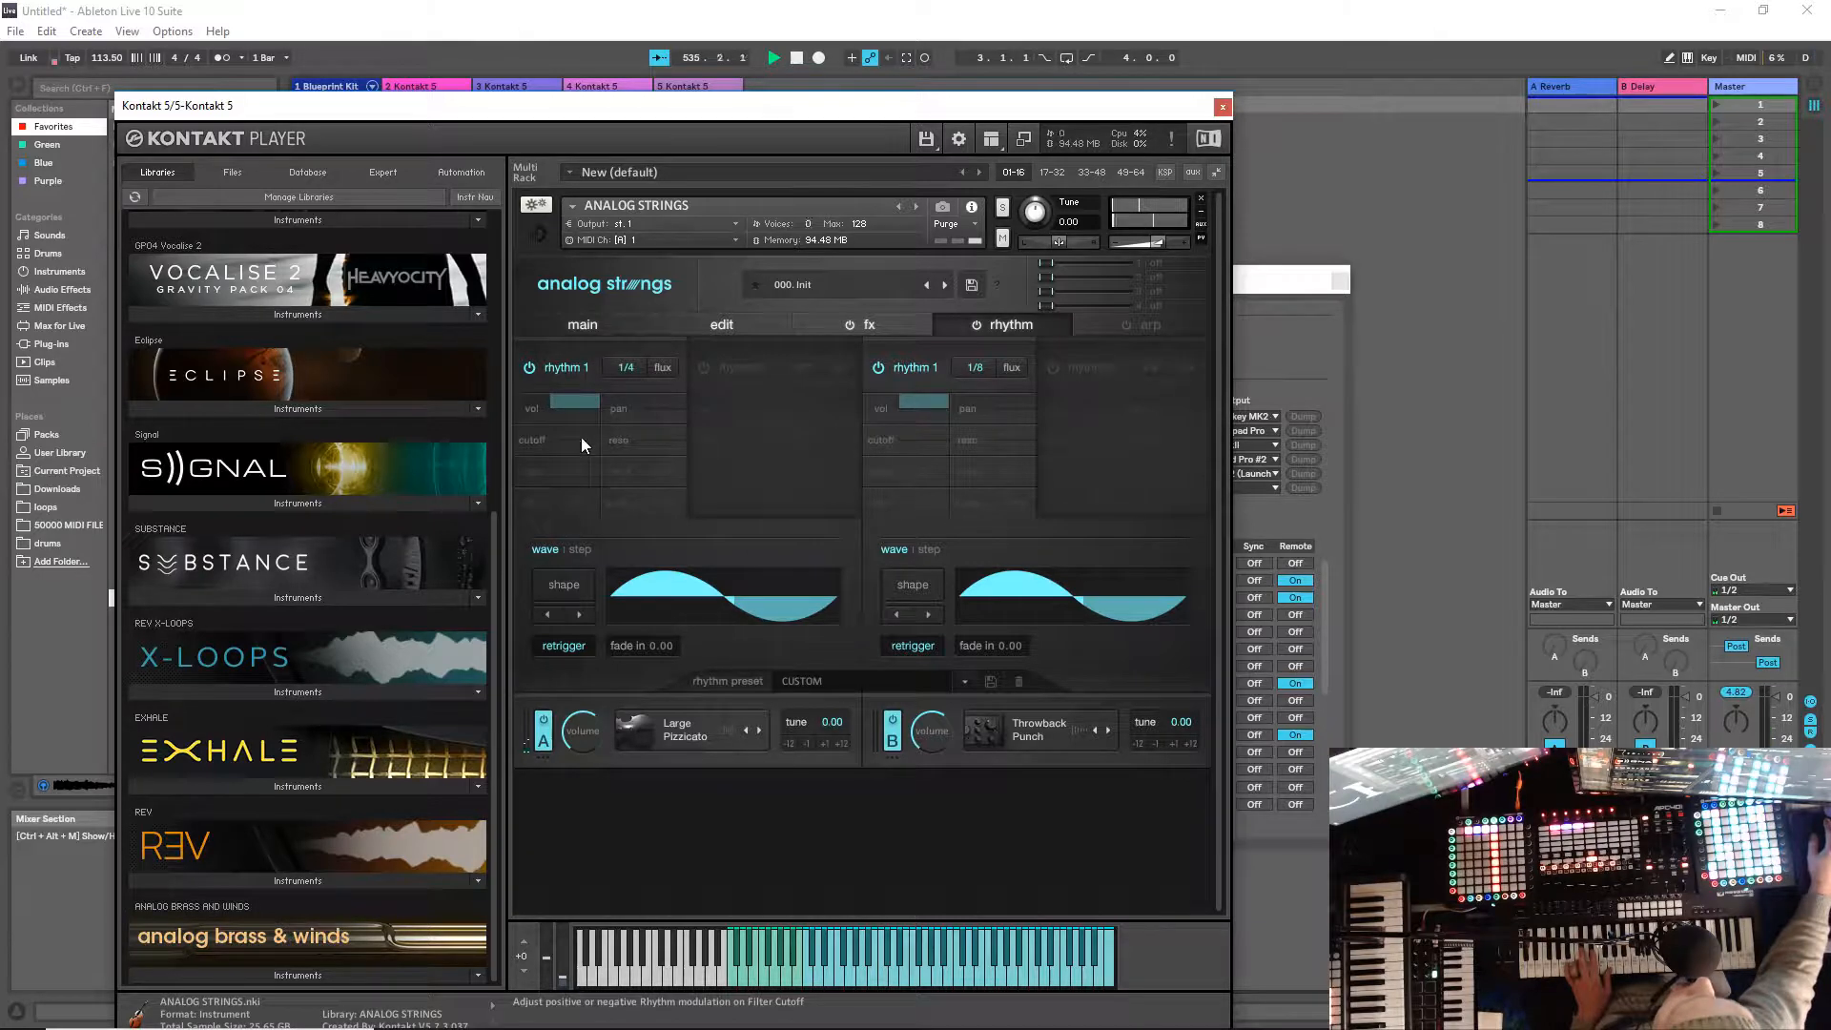
drag(570, 439, 569, 459)
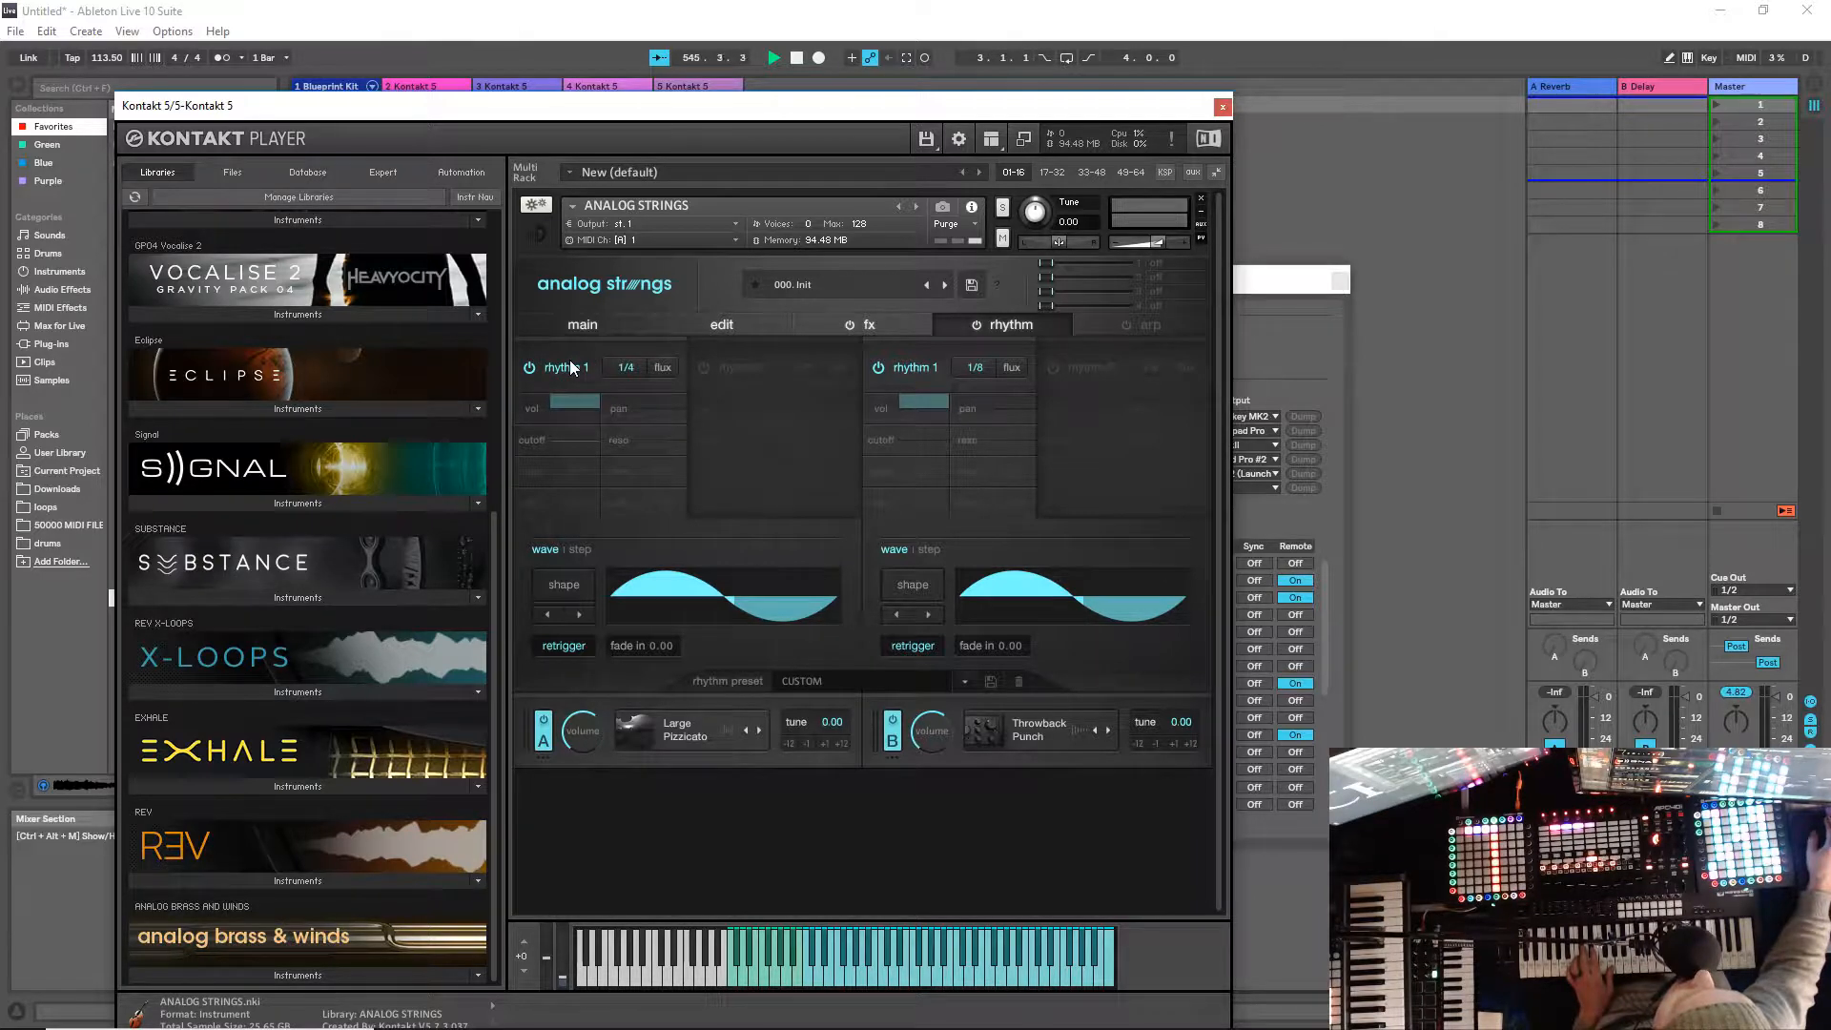
Step: View layer A's rhythm 2, and examine the simple and complex wave shapes offered for rhythm 1, keeping the sine shape
click(713, 361)
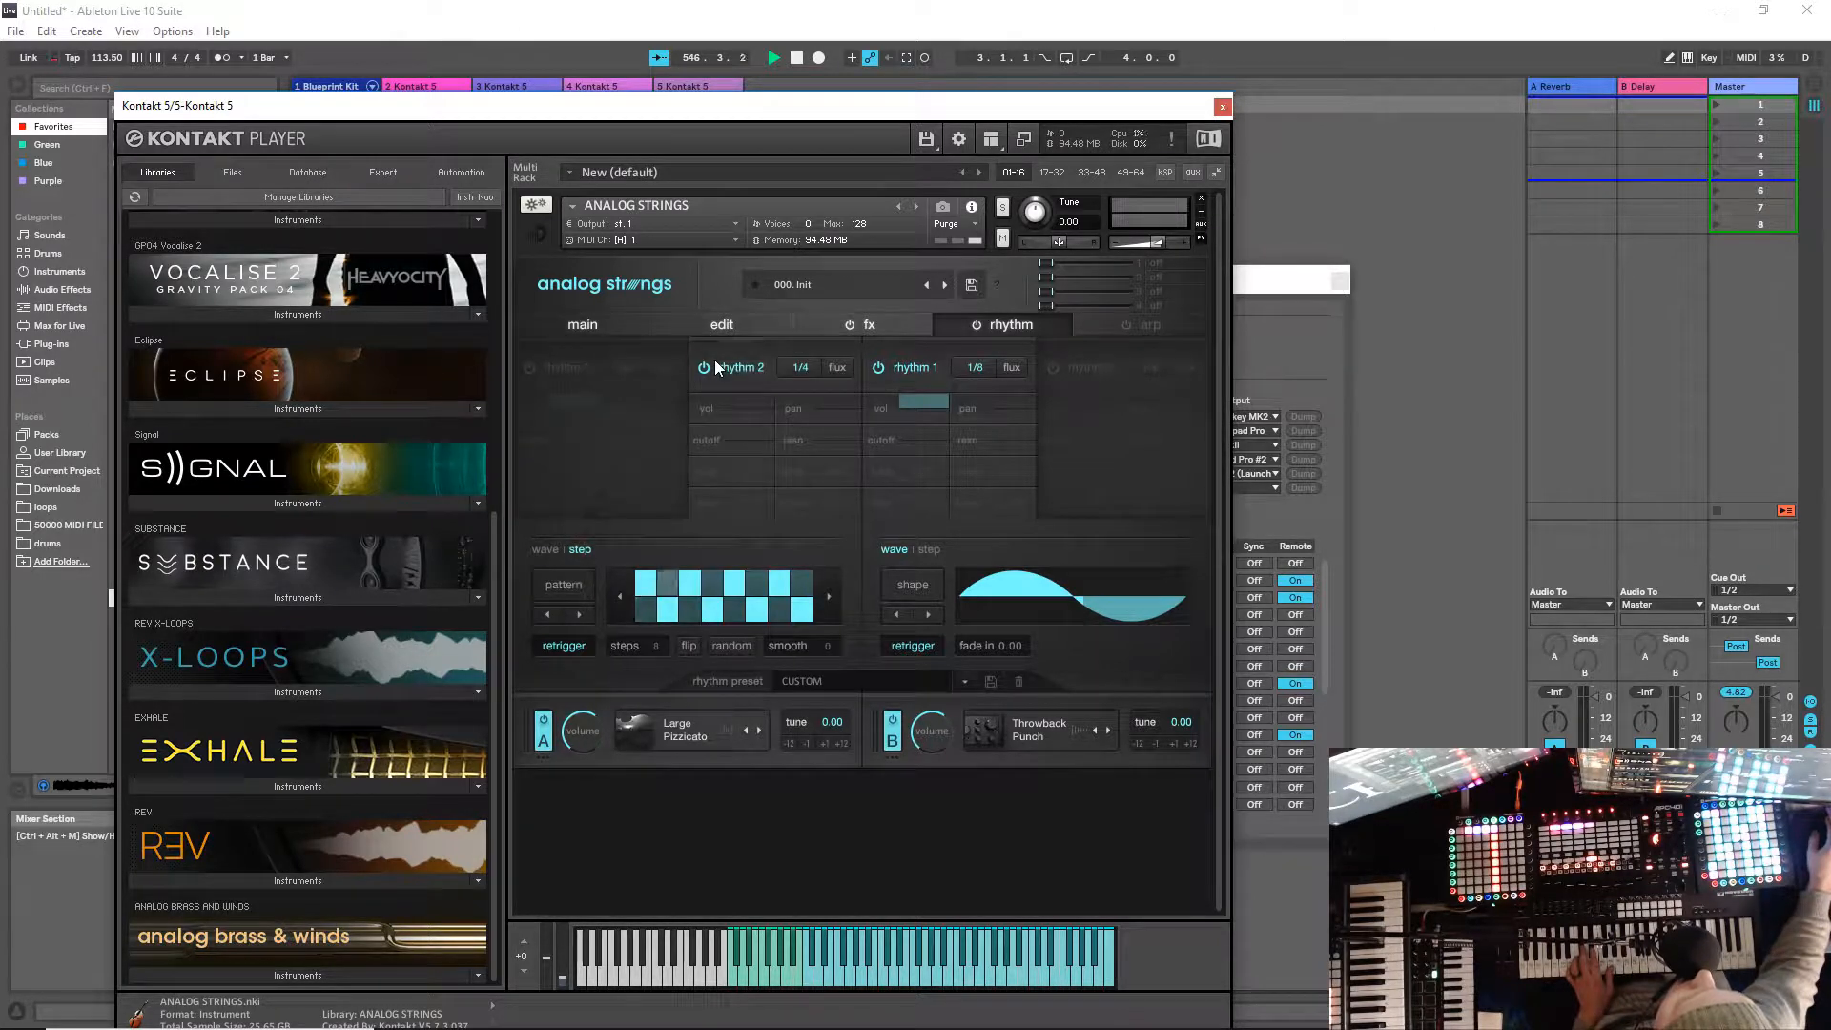
click(560, 368)
click(557, 588)
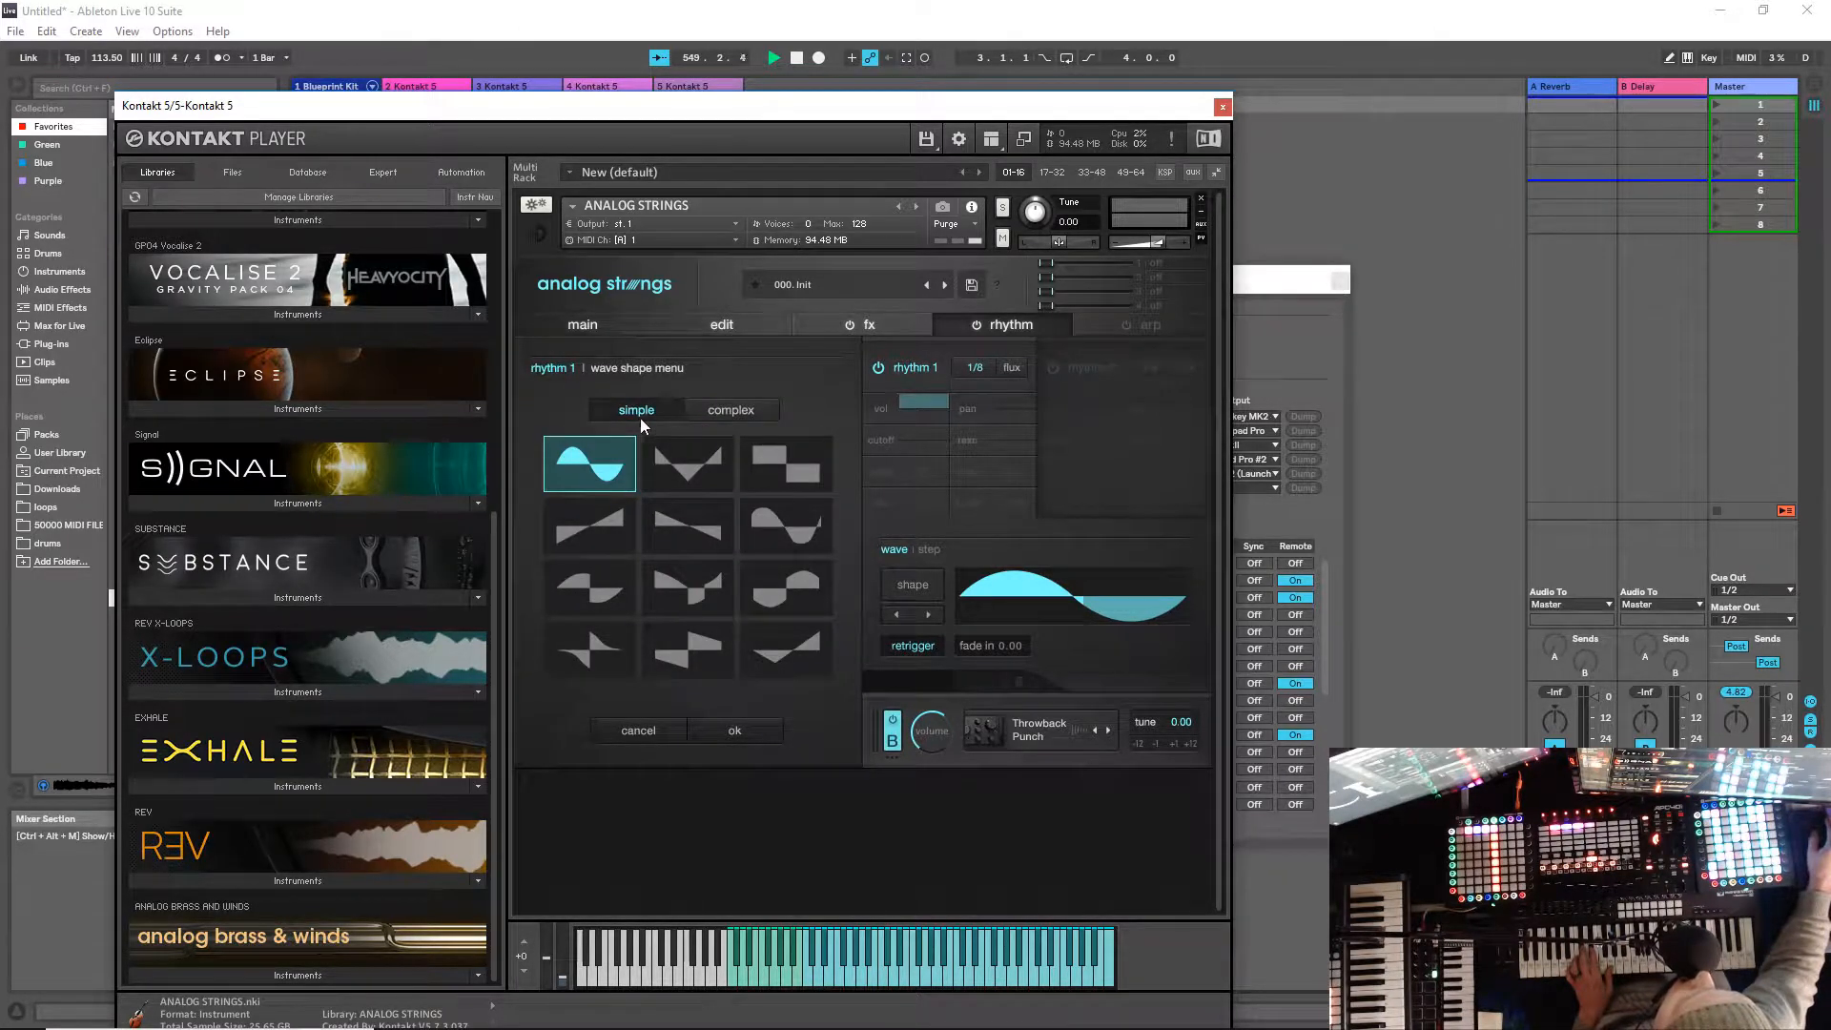
click(735, 411)
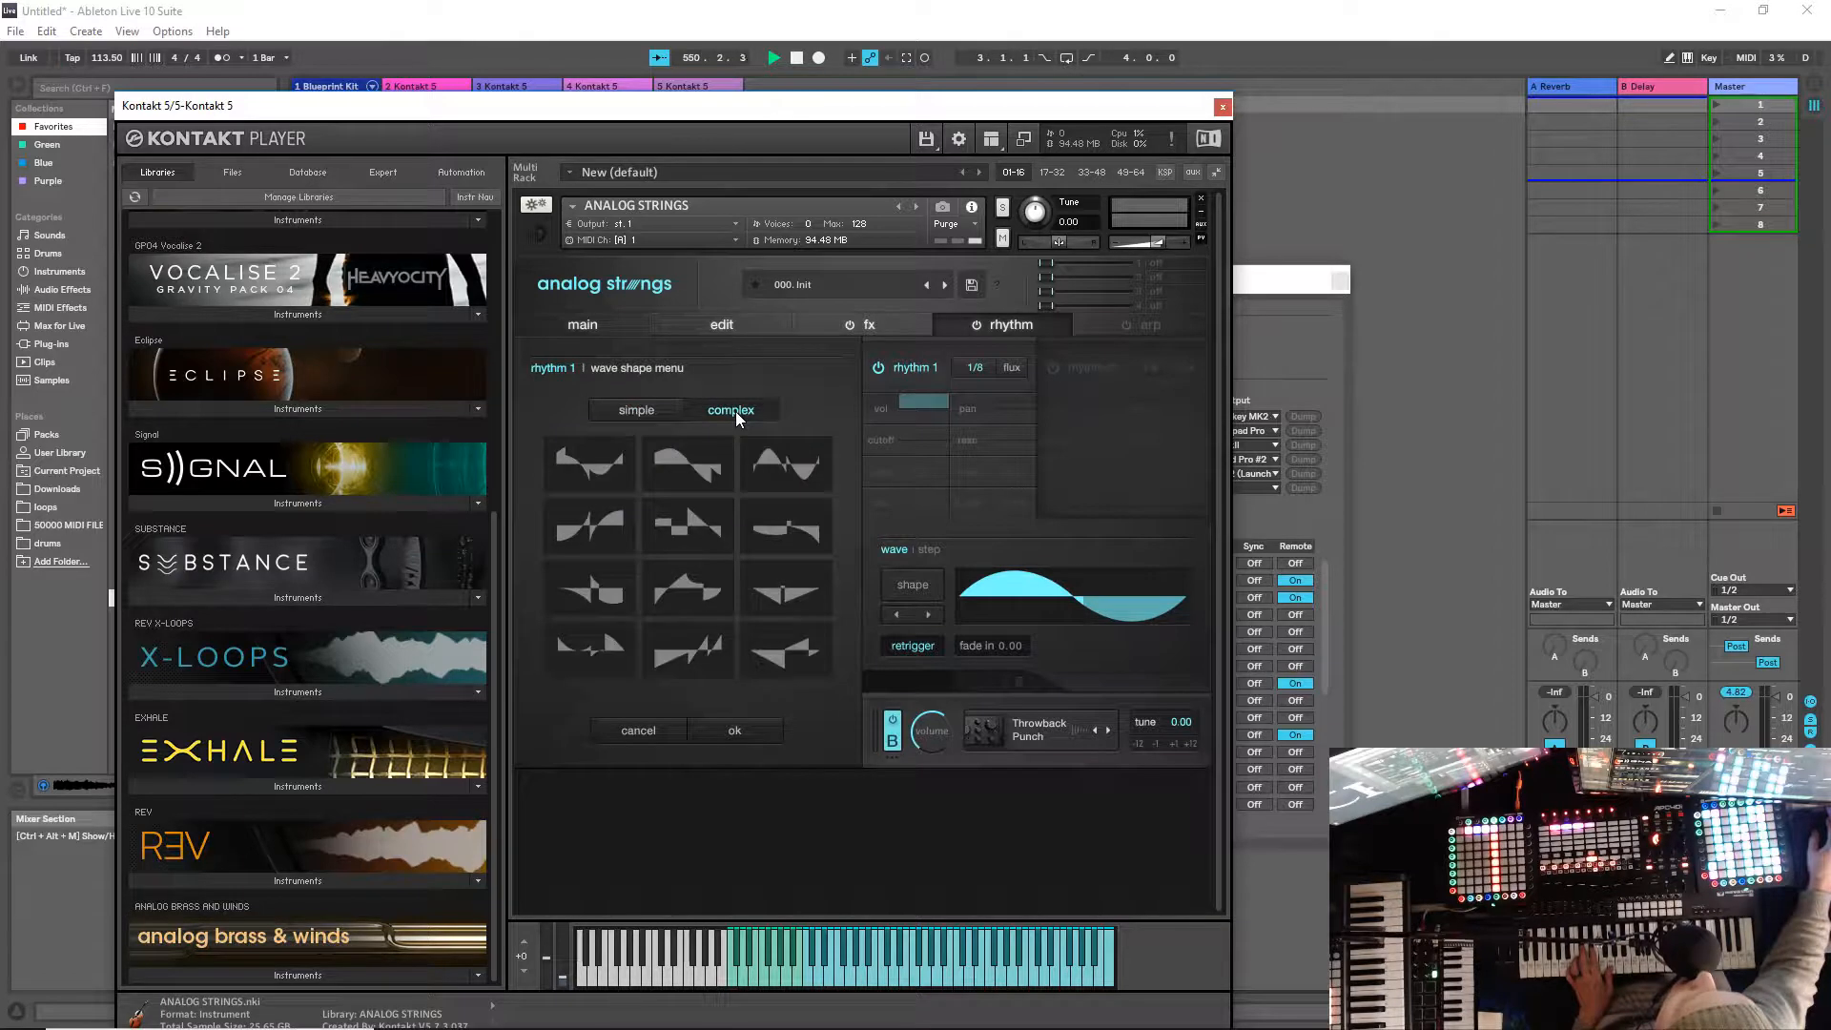
click(744, 724)
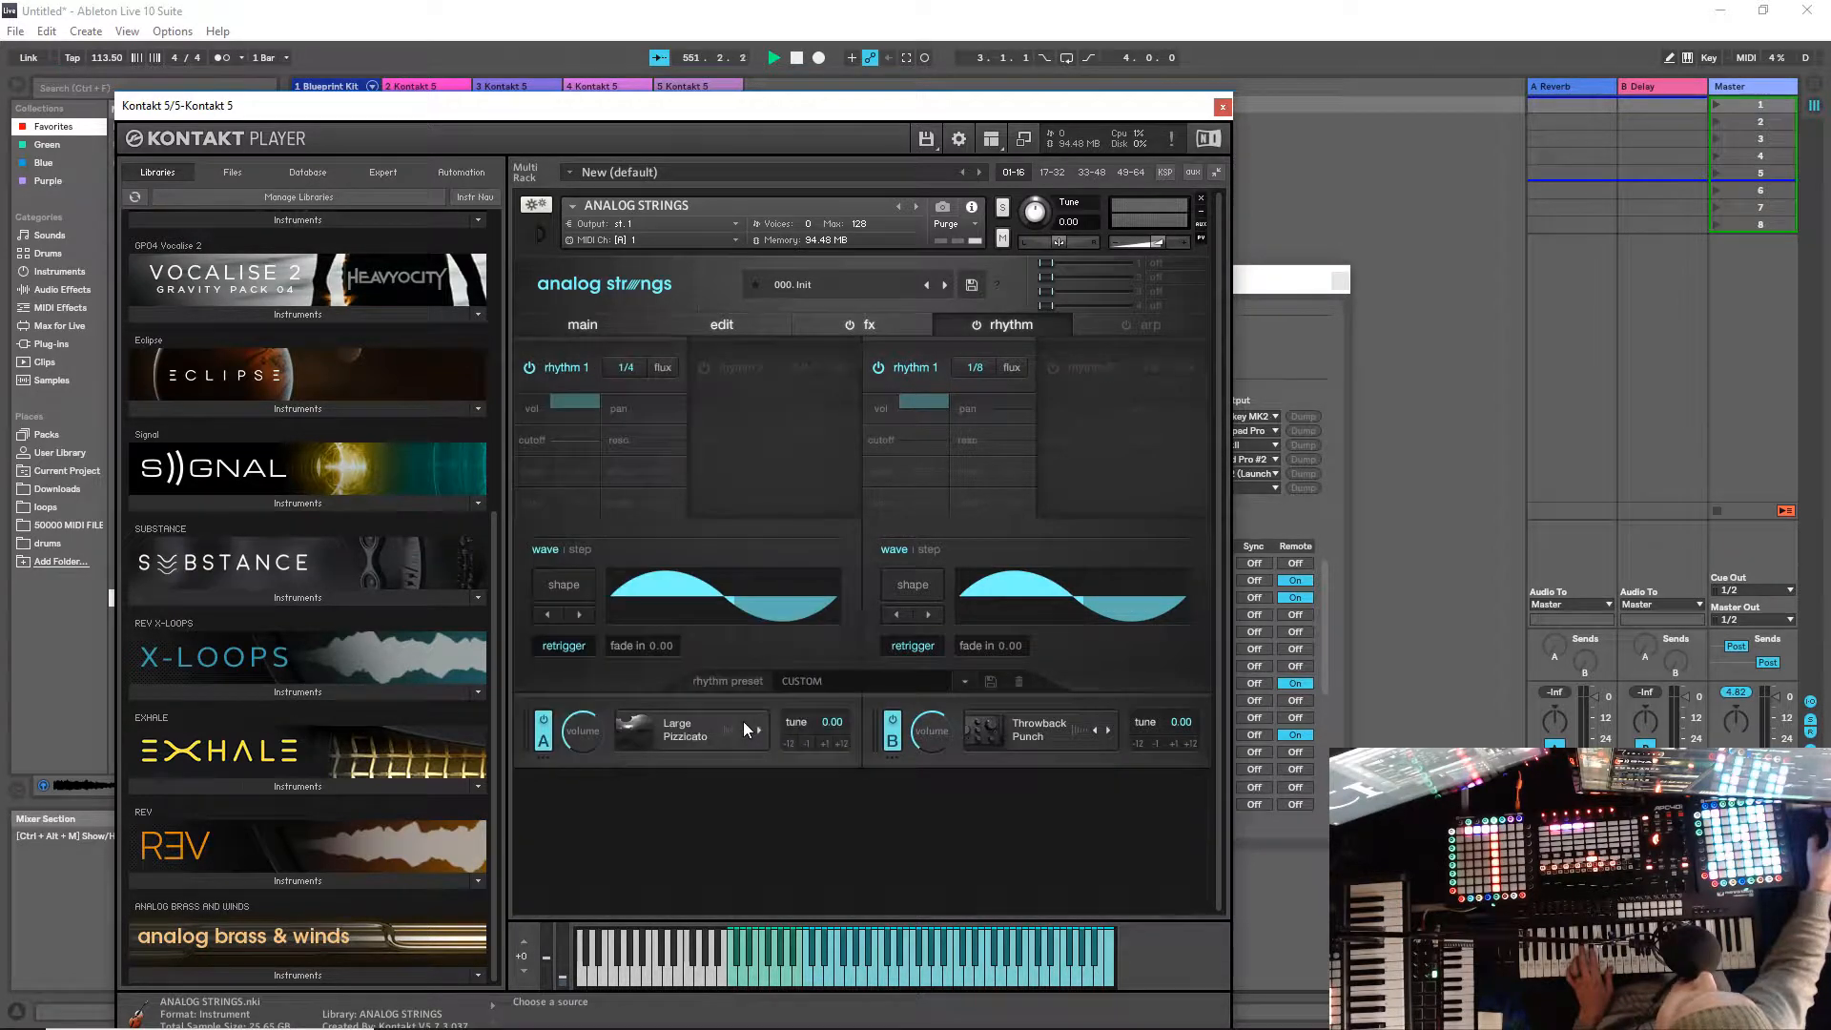
Step: Examine the simple, syncopated and triplet step patterns for layer A's rhythm 2, keeping the alternating pattern
click(732, 359)
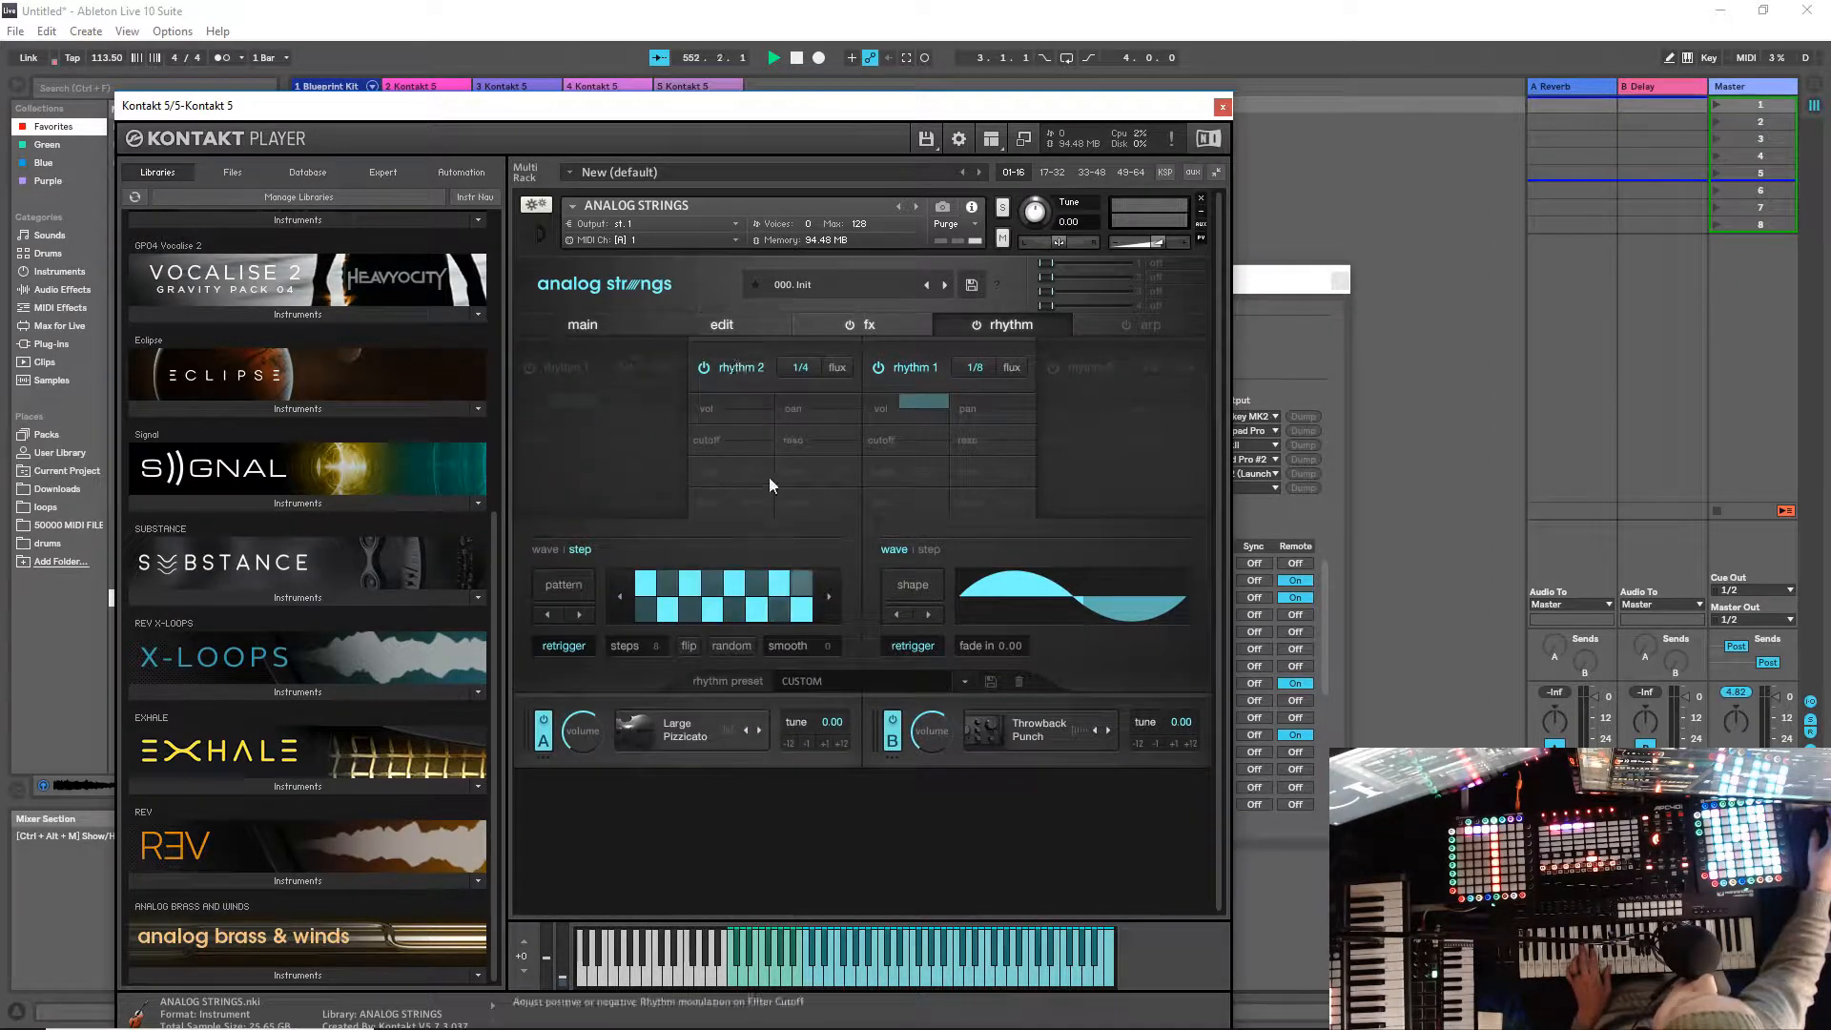
click(564, 579)
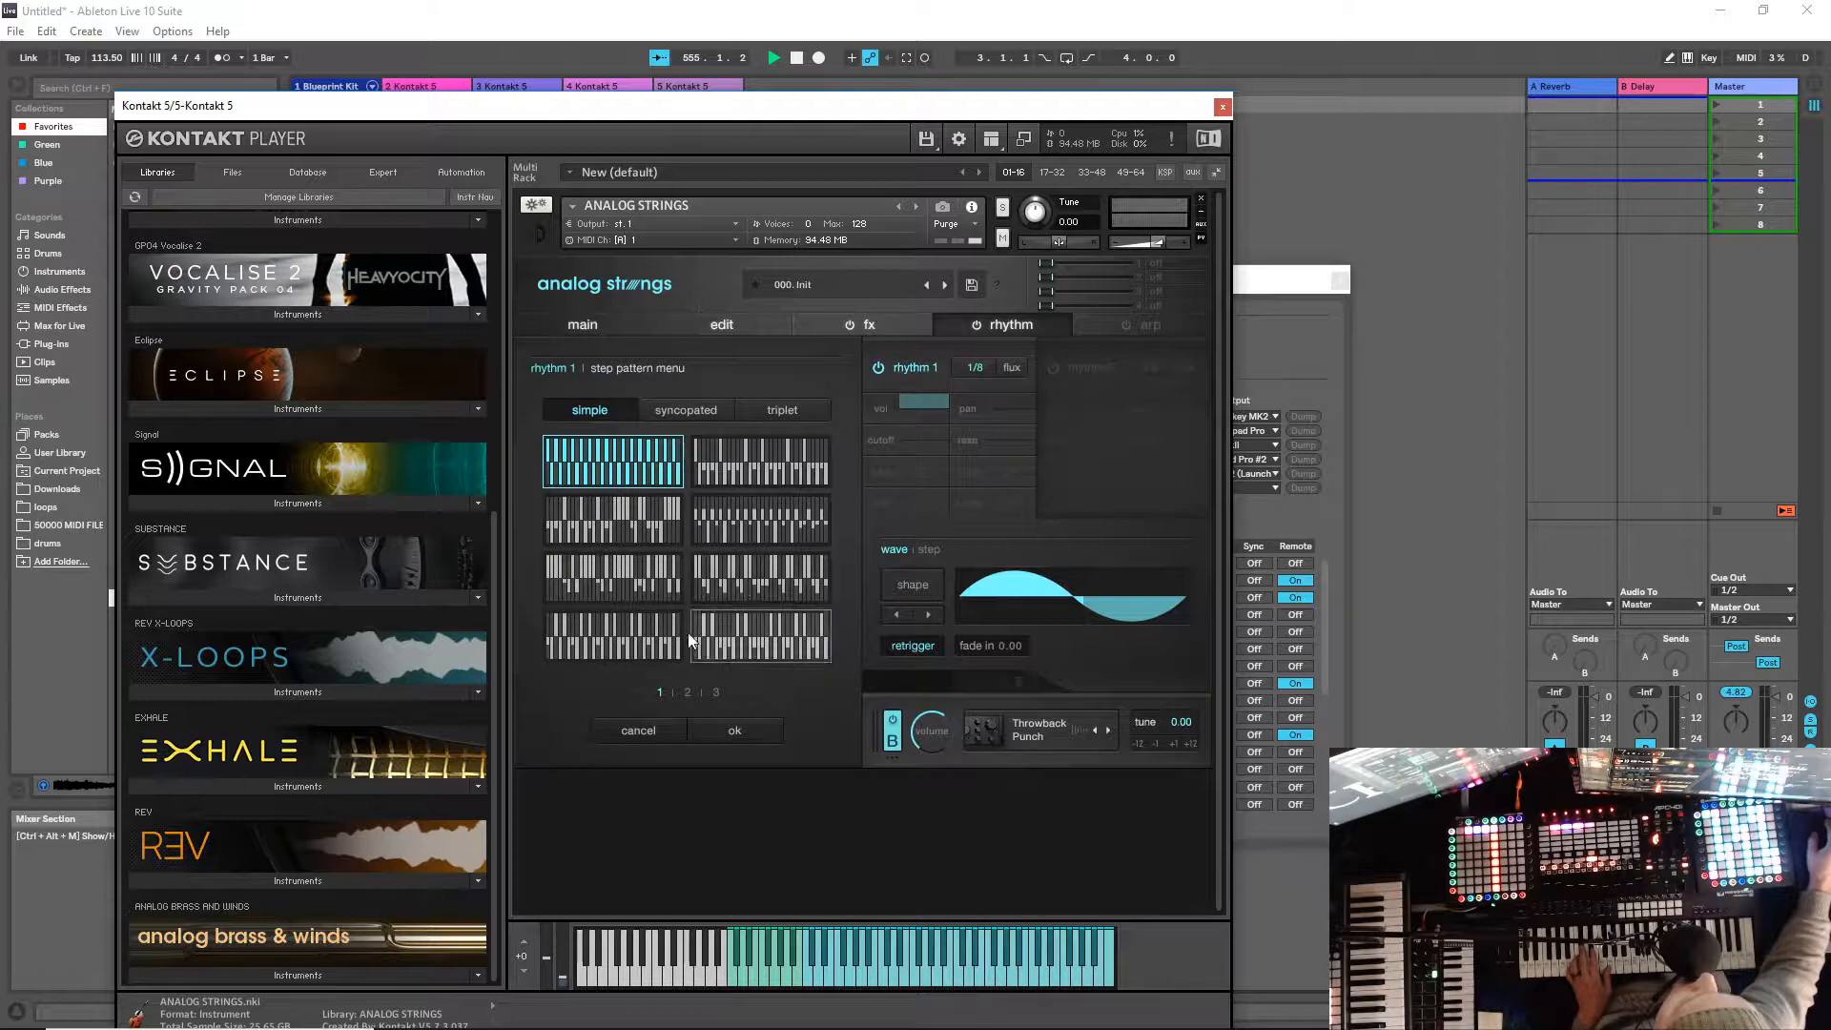
click(681, 408)
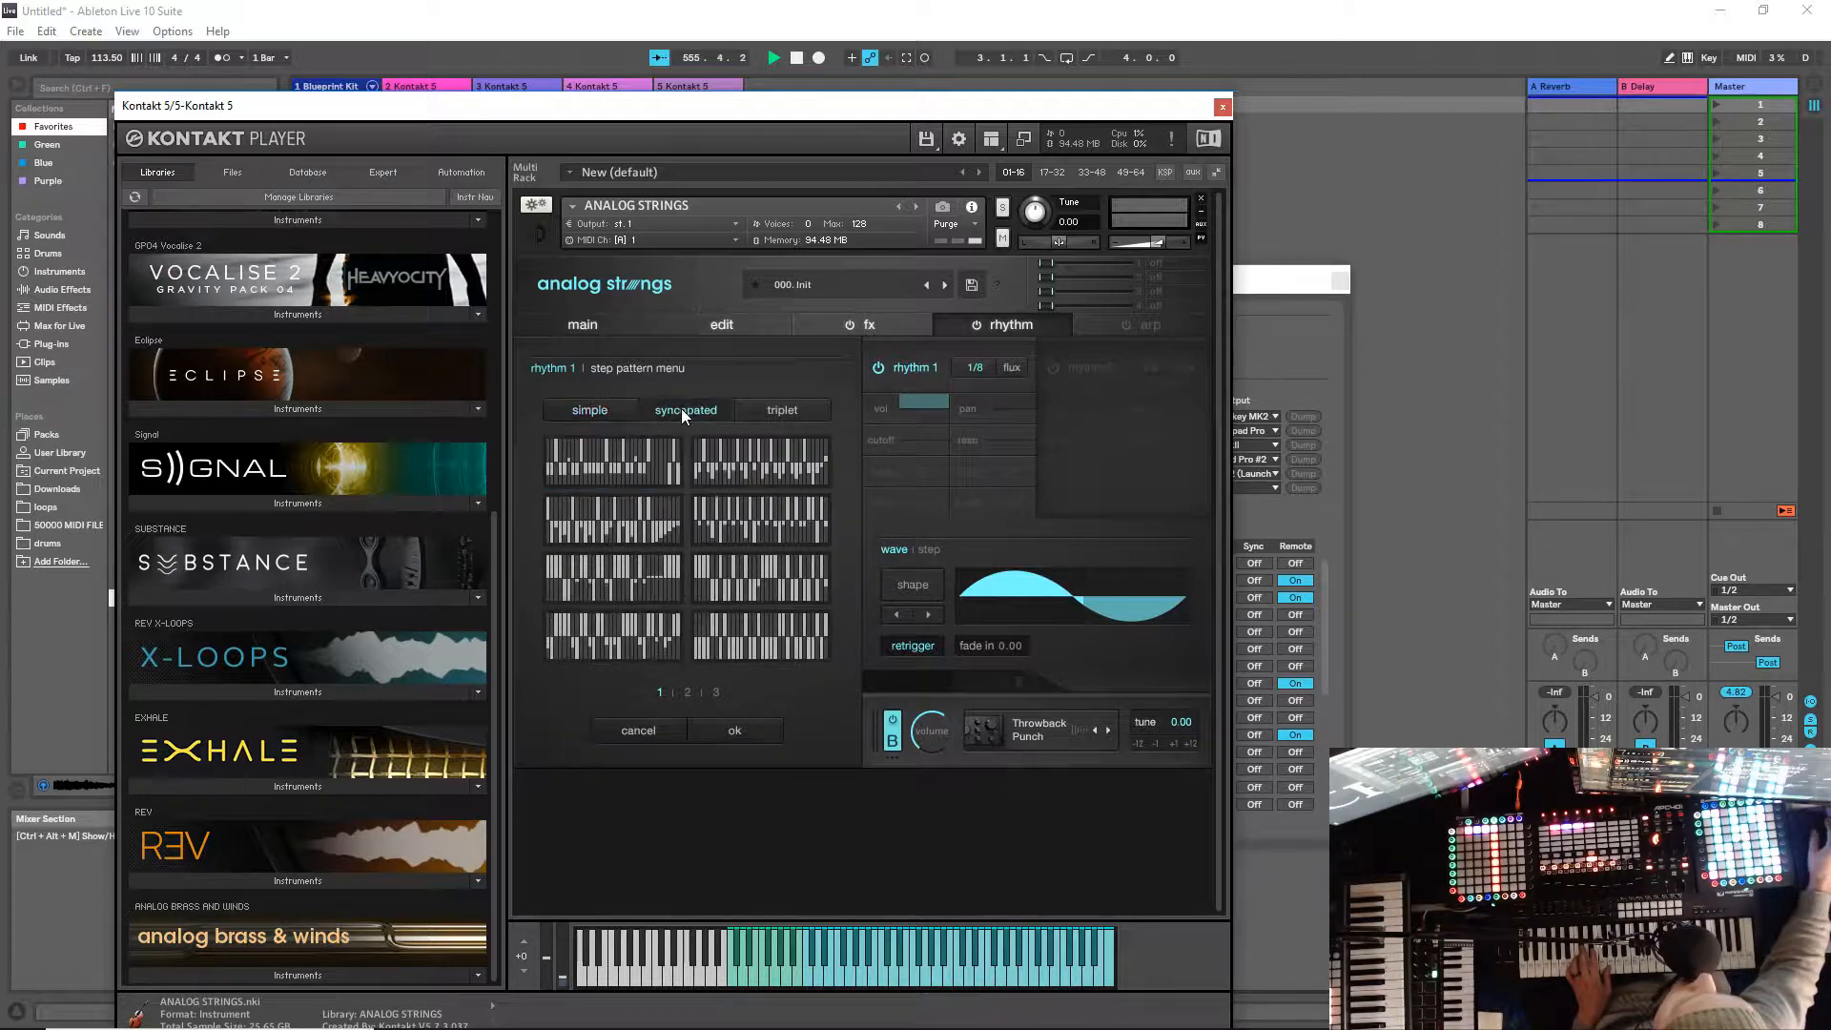
click(804, 406)
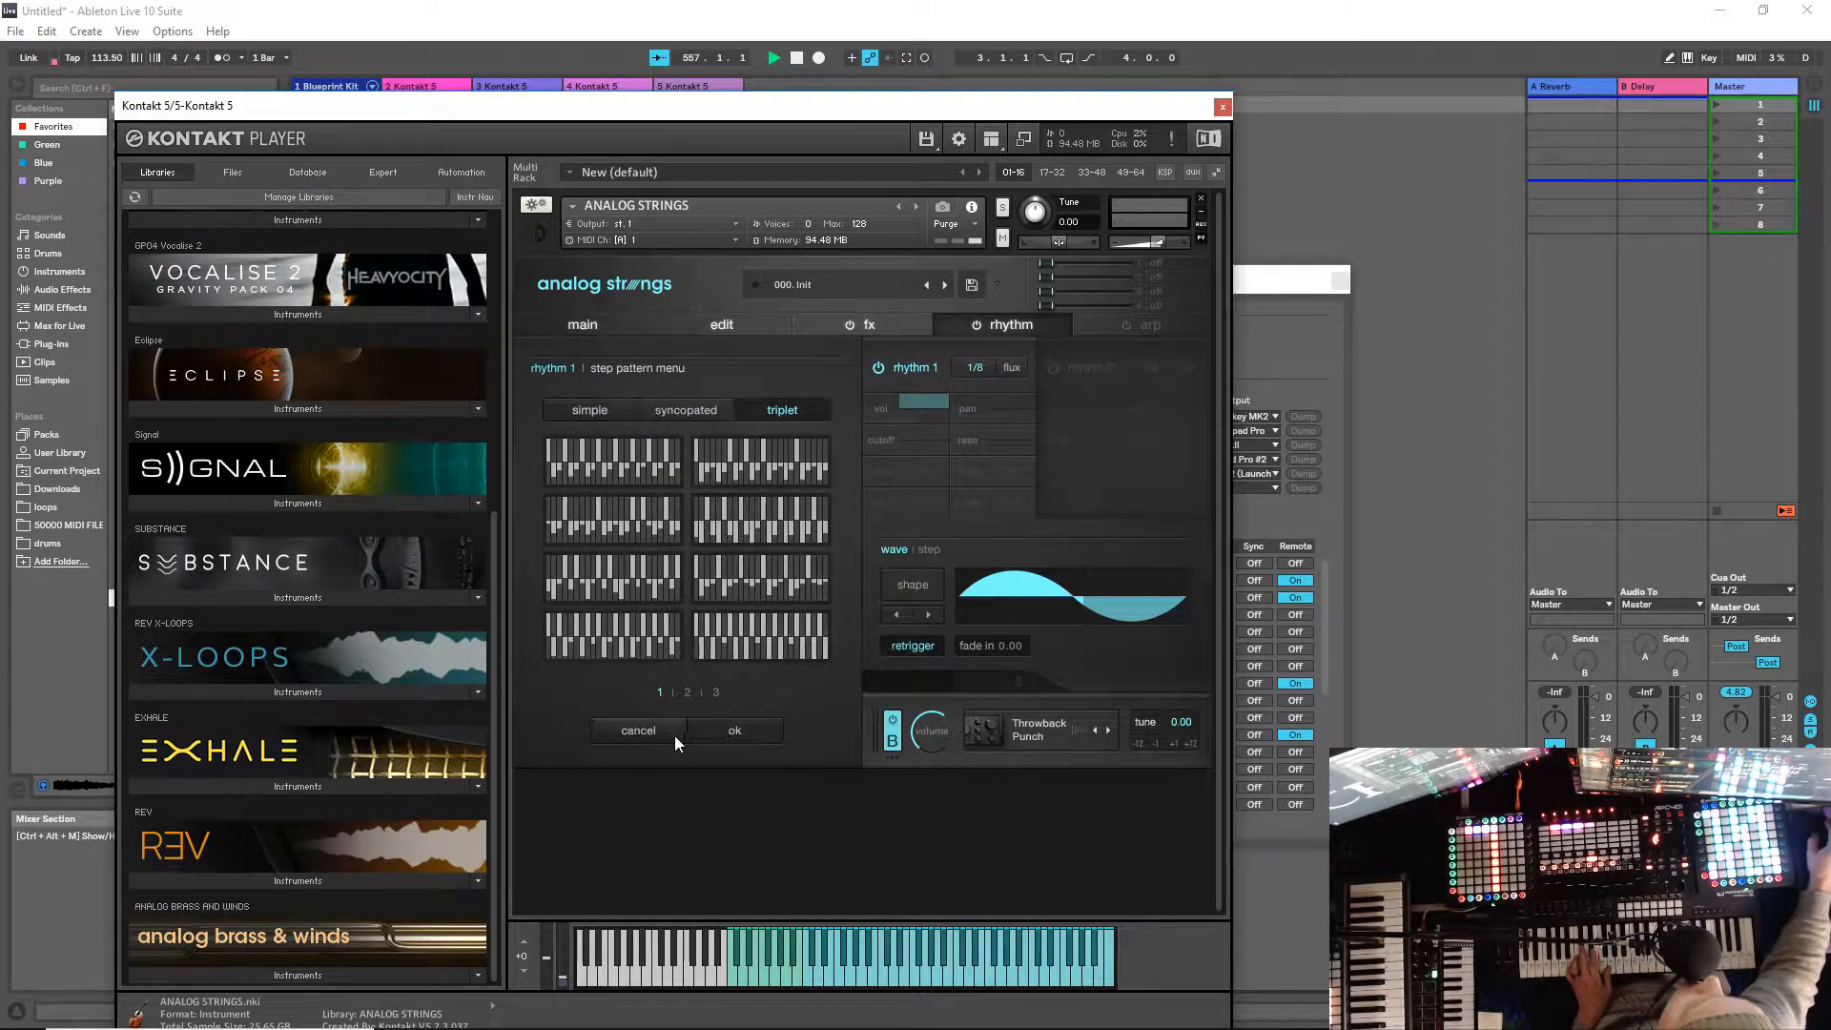
click(718, 730)
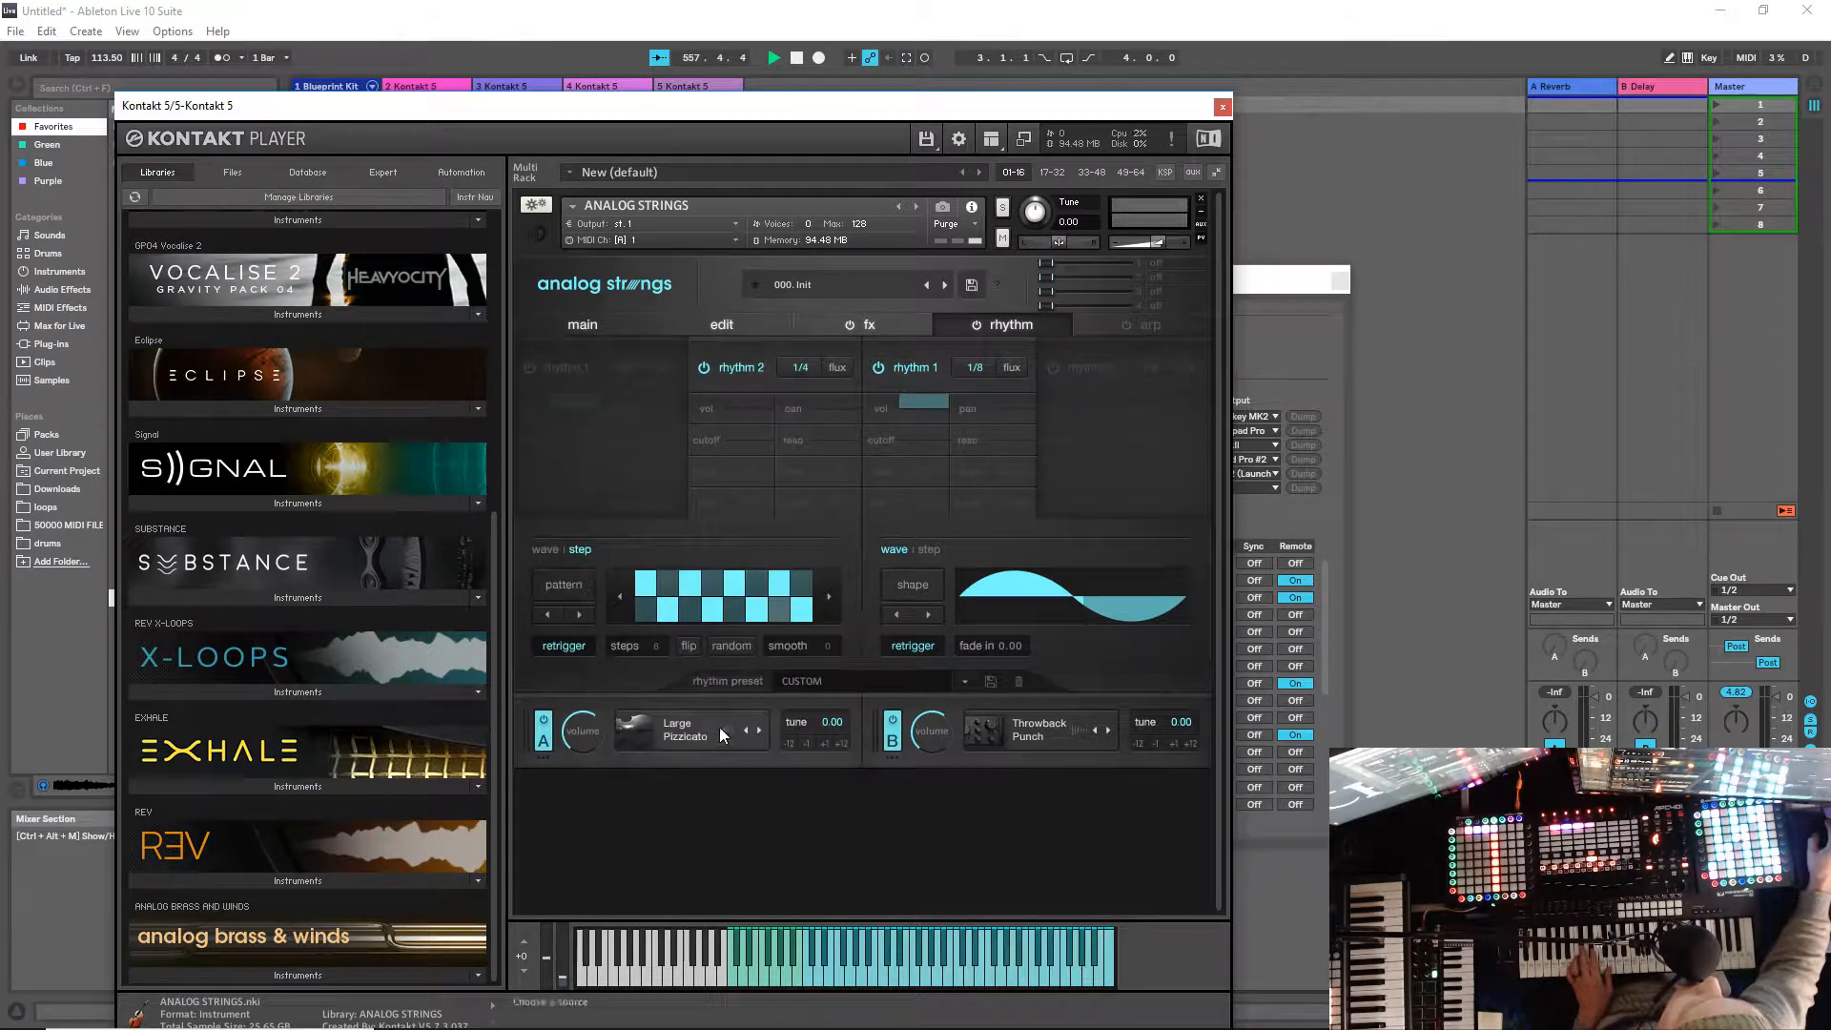
Step: Set layer A's rhythm 2 volume modulation to 100 and load the third simple step pattern
drag(742, 408, 741, 375)
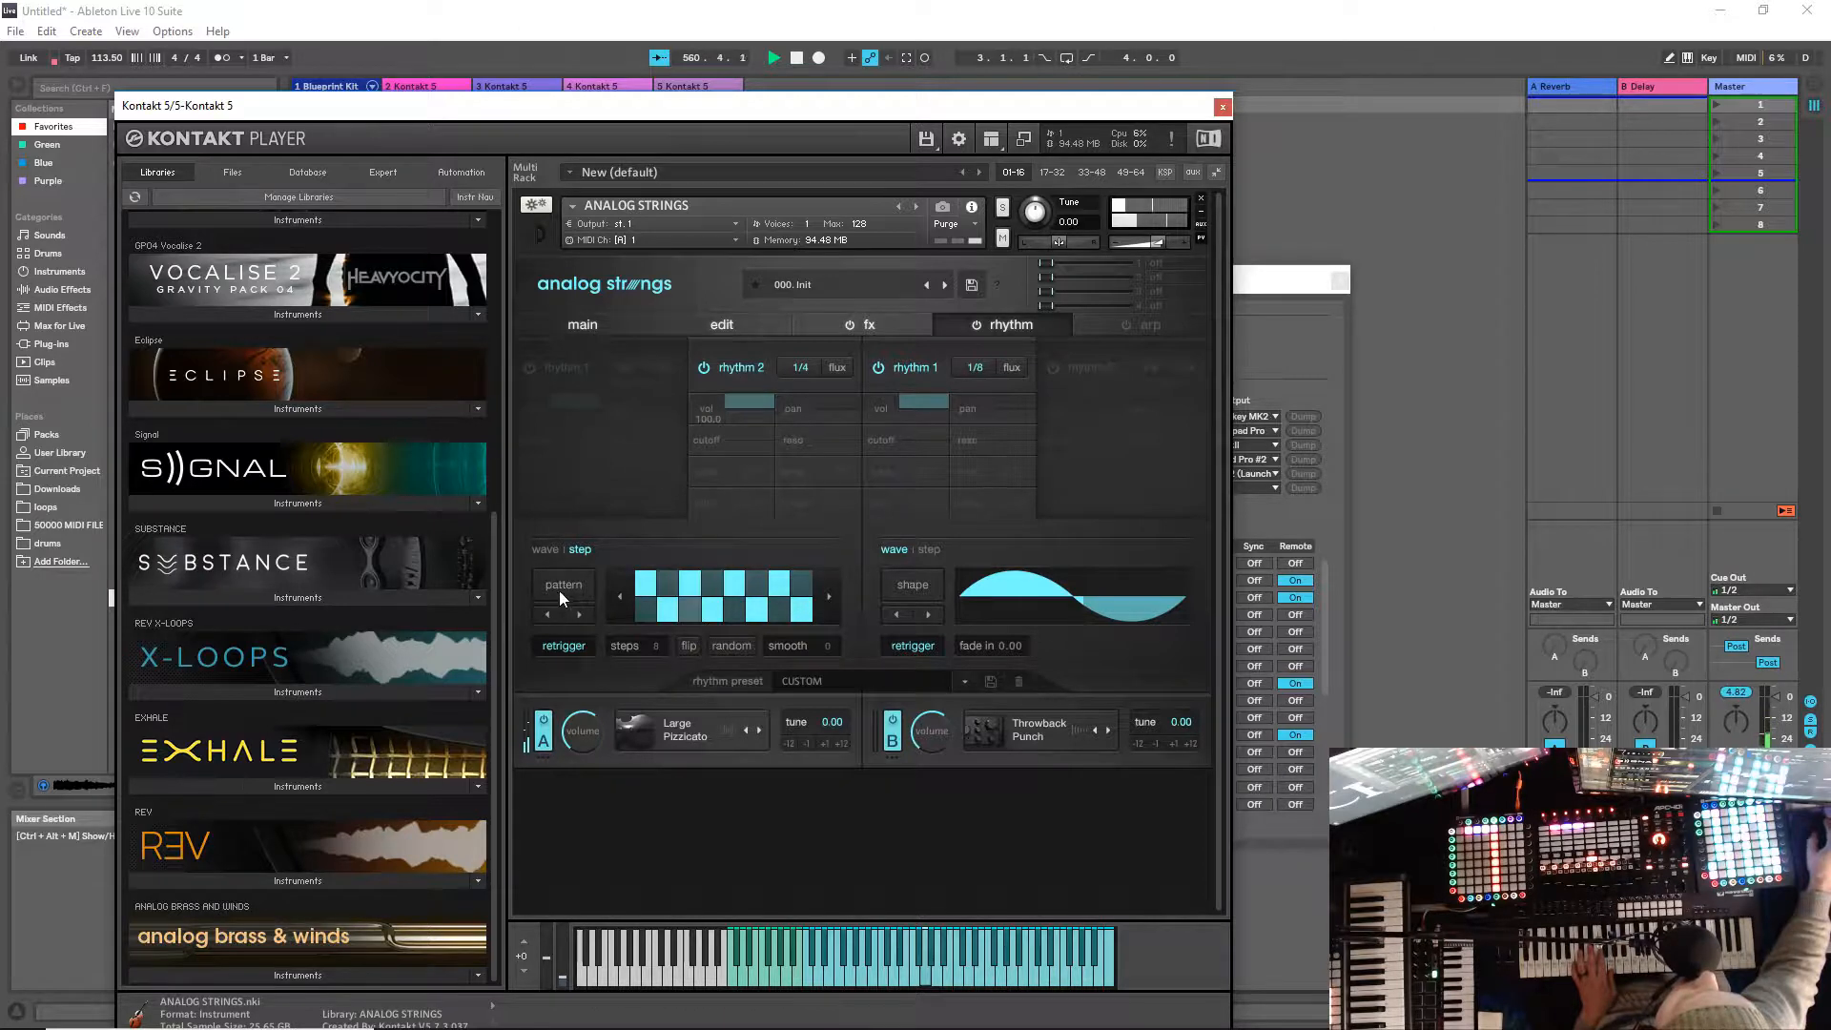
click(579, 614)
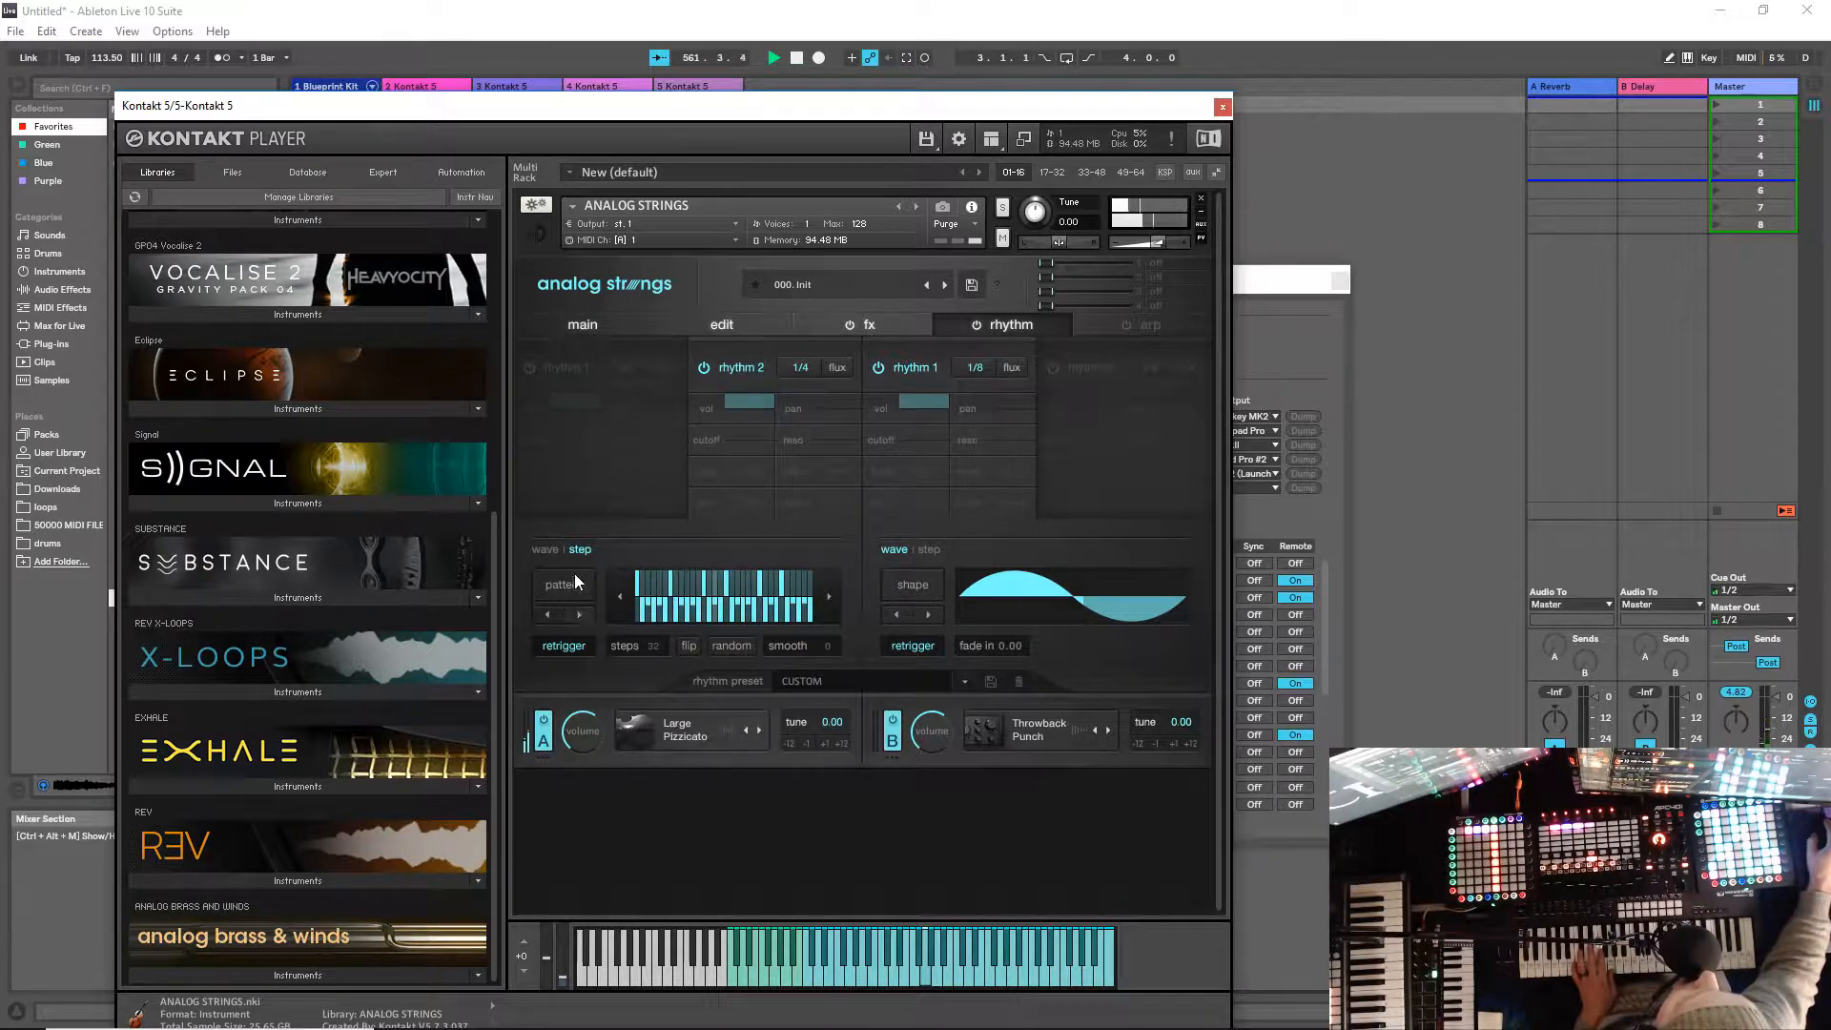
click(574, 585)
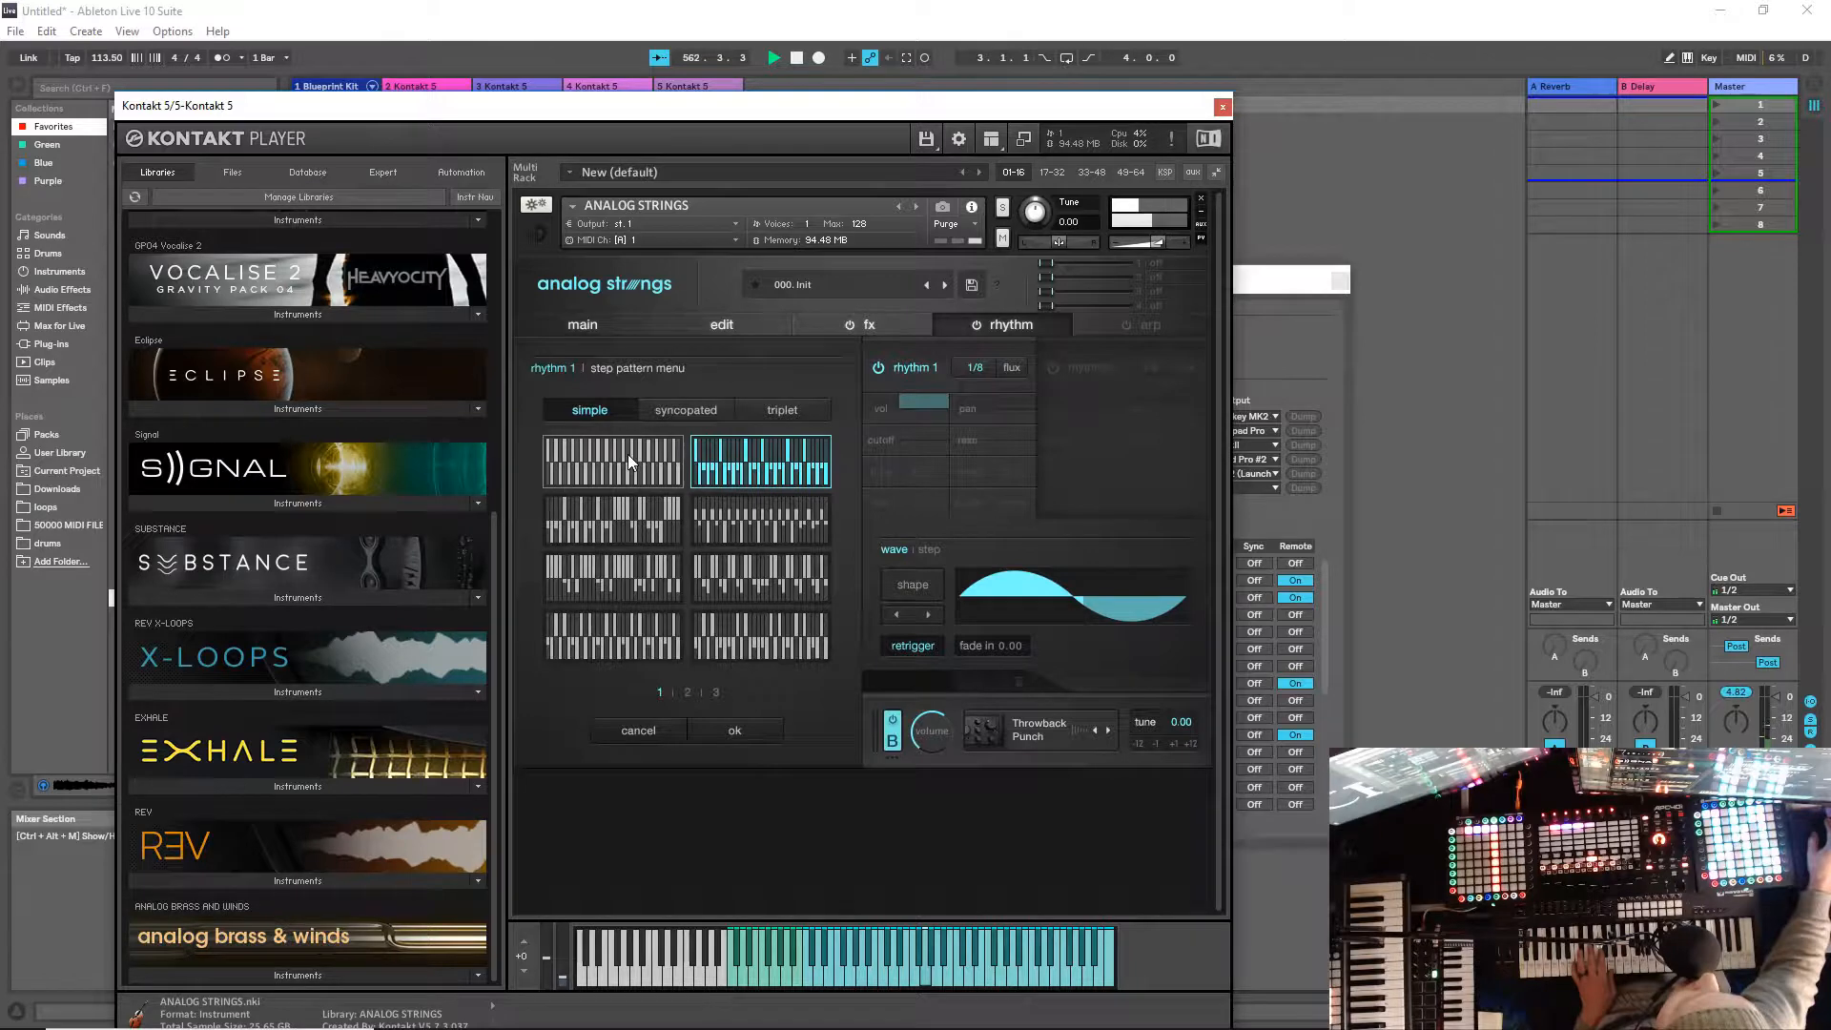
click(634, 523)
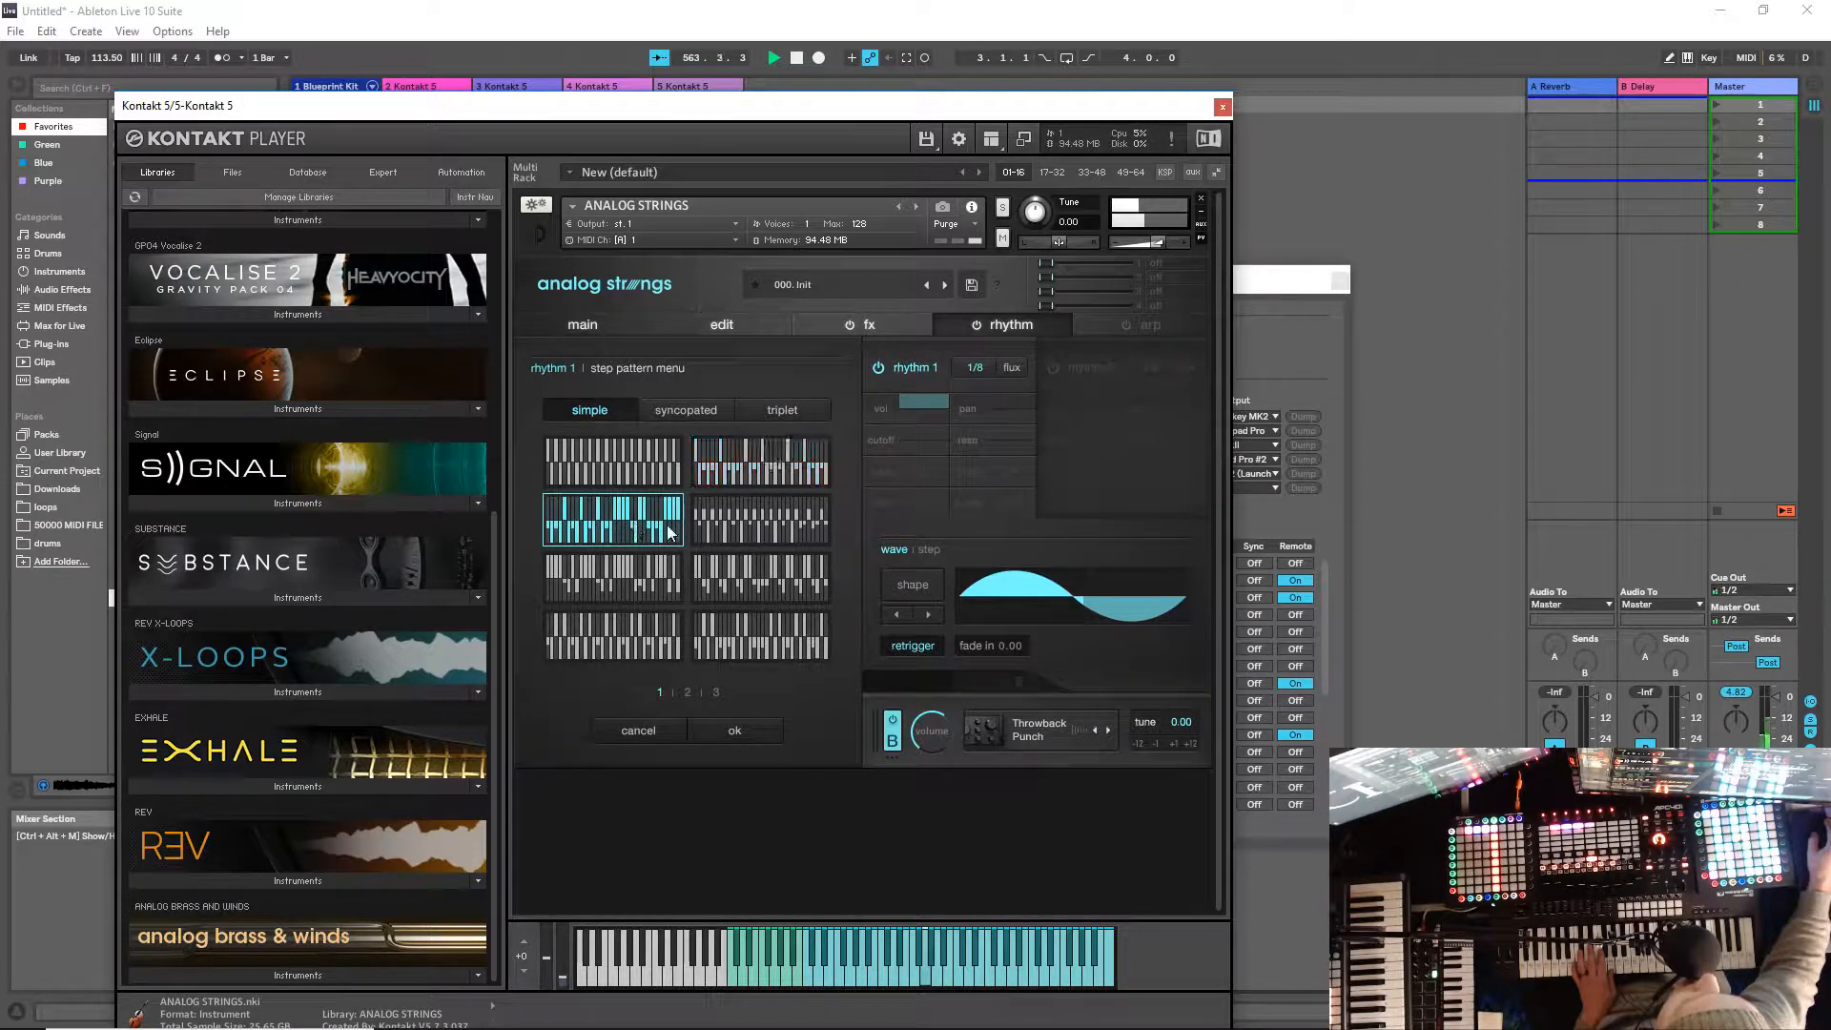
click(735, 733)
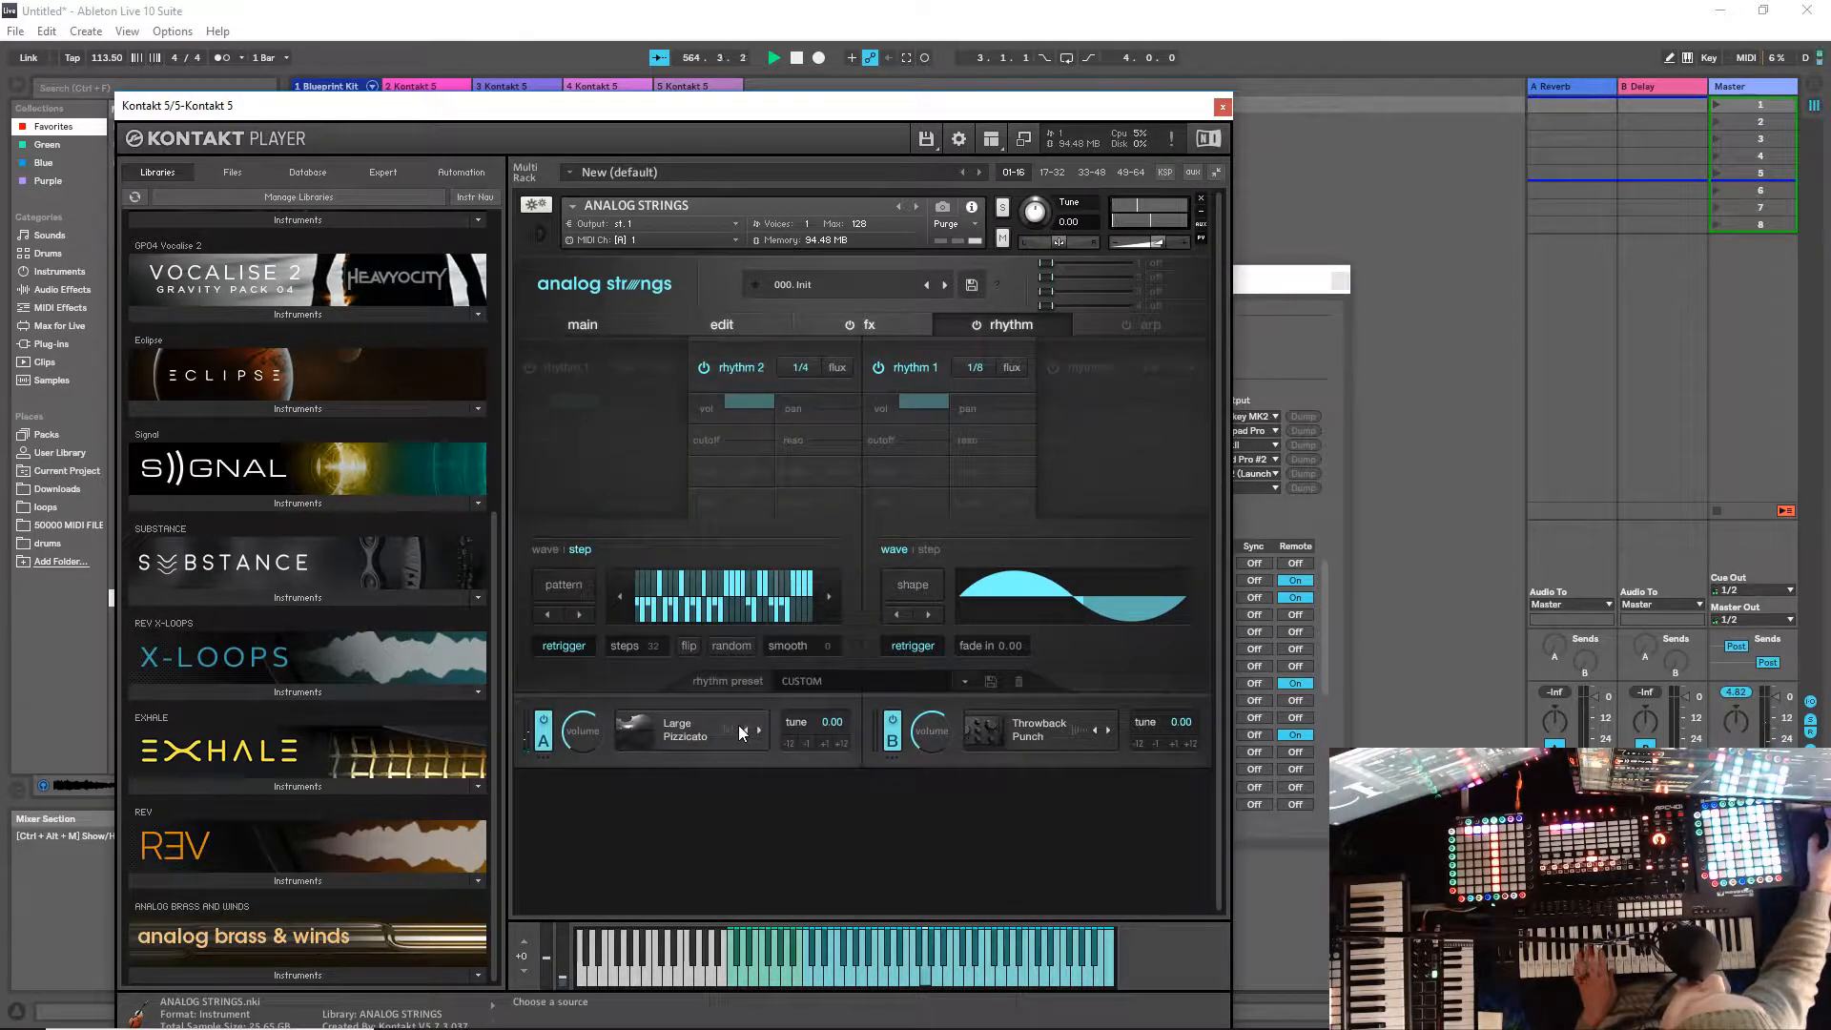
Step: Randomize the step pattern of layer A's rhythm 2 and return to the rhythm 1 wave controls
click(736, 645)
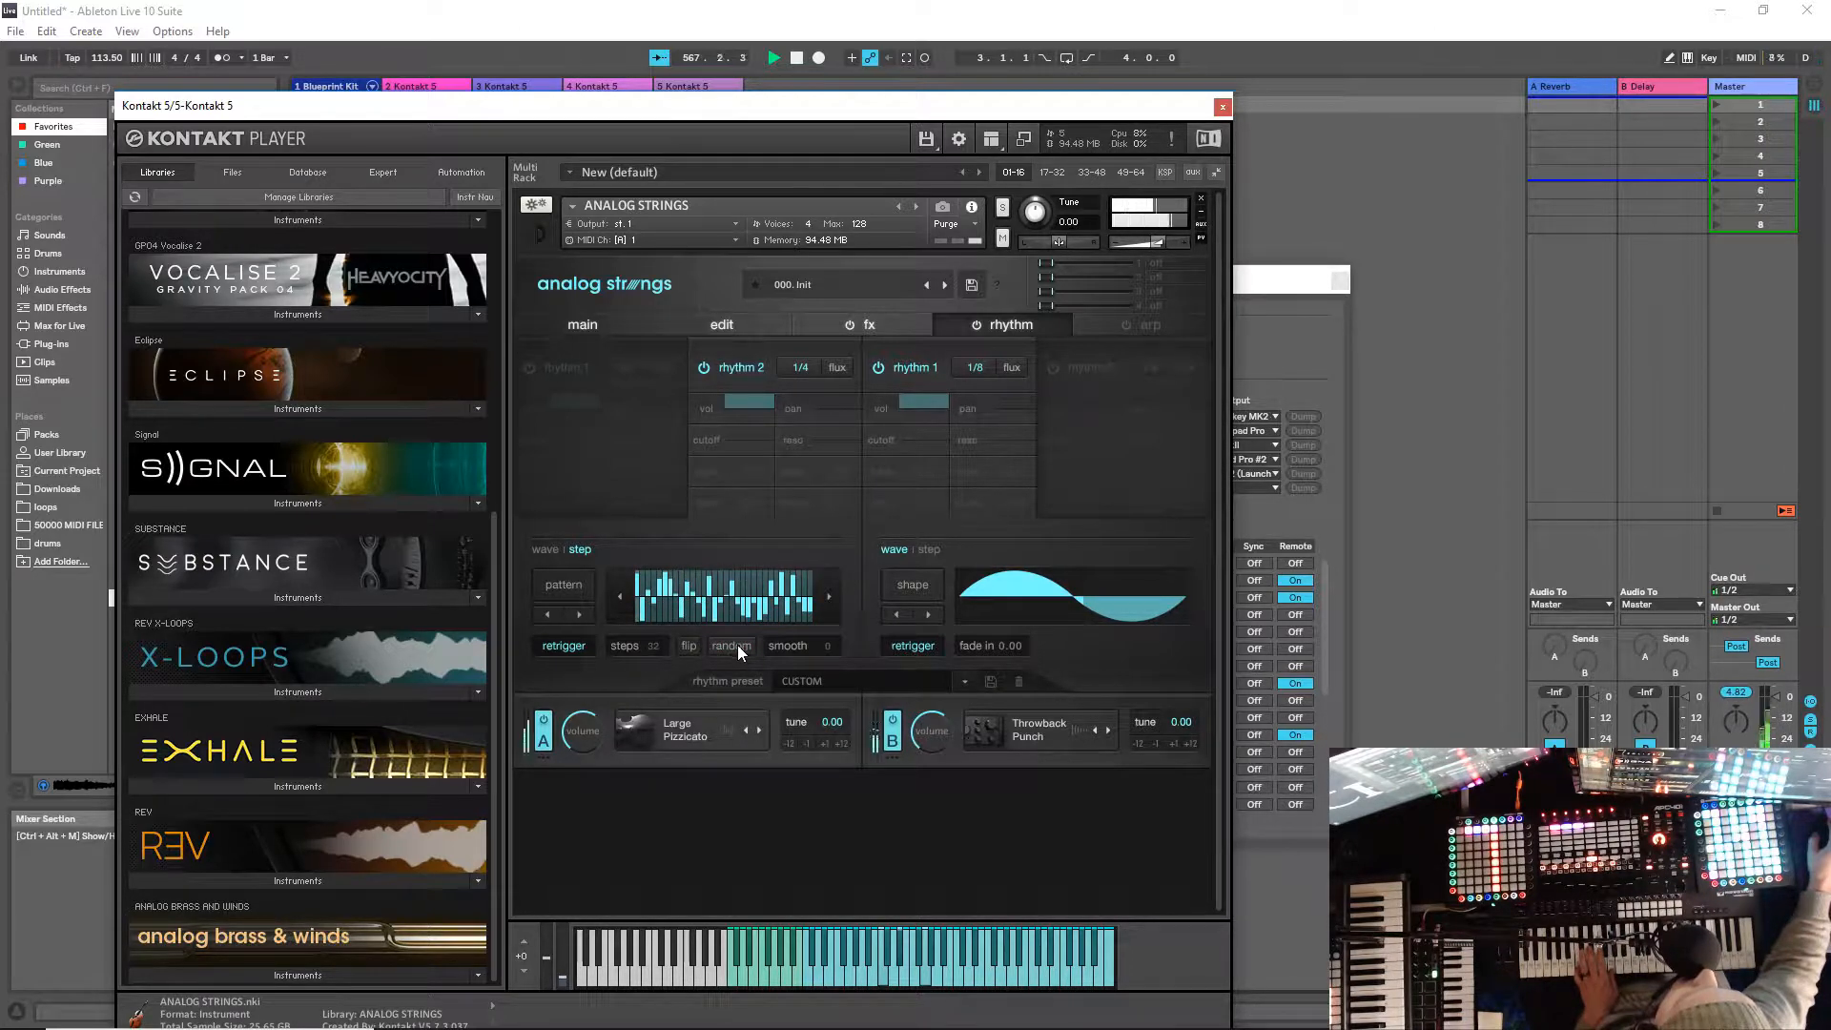
click(553, 357)
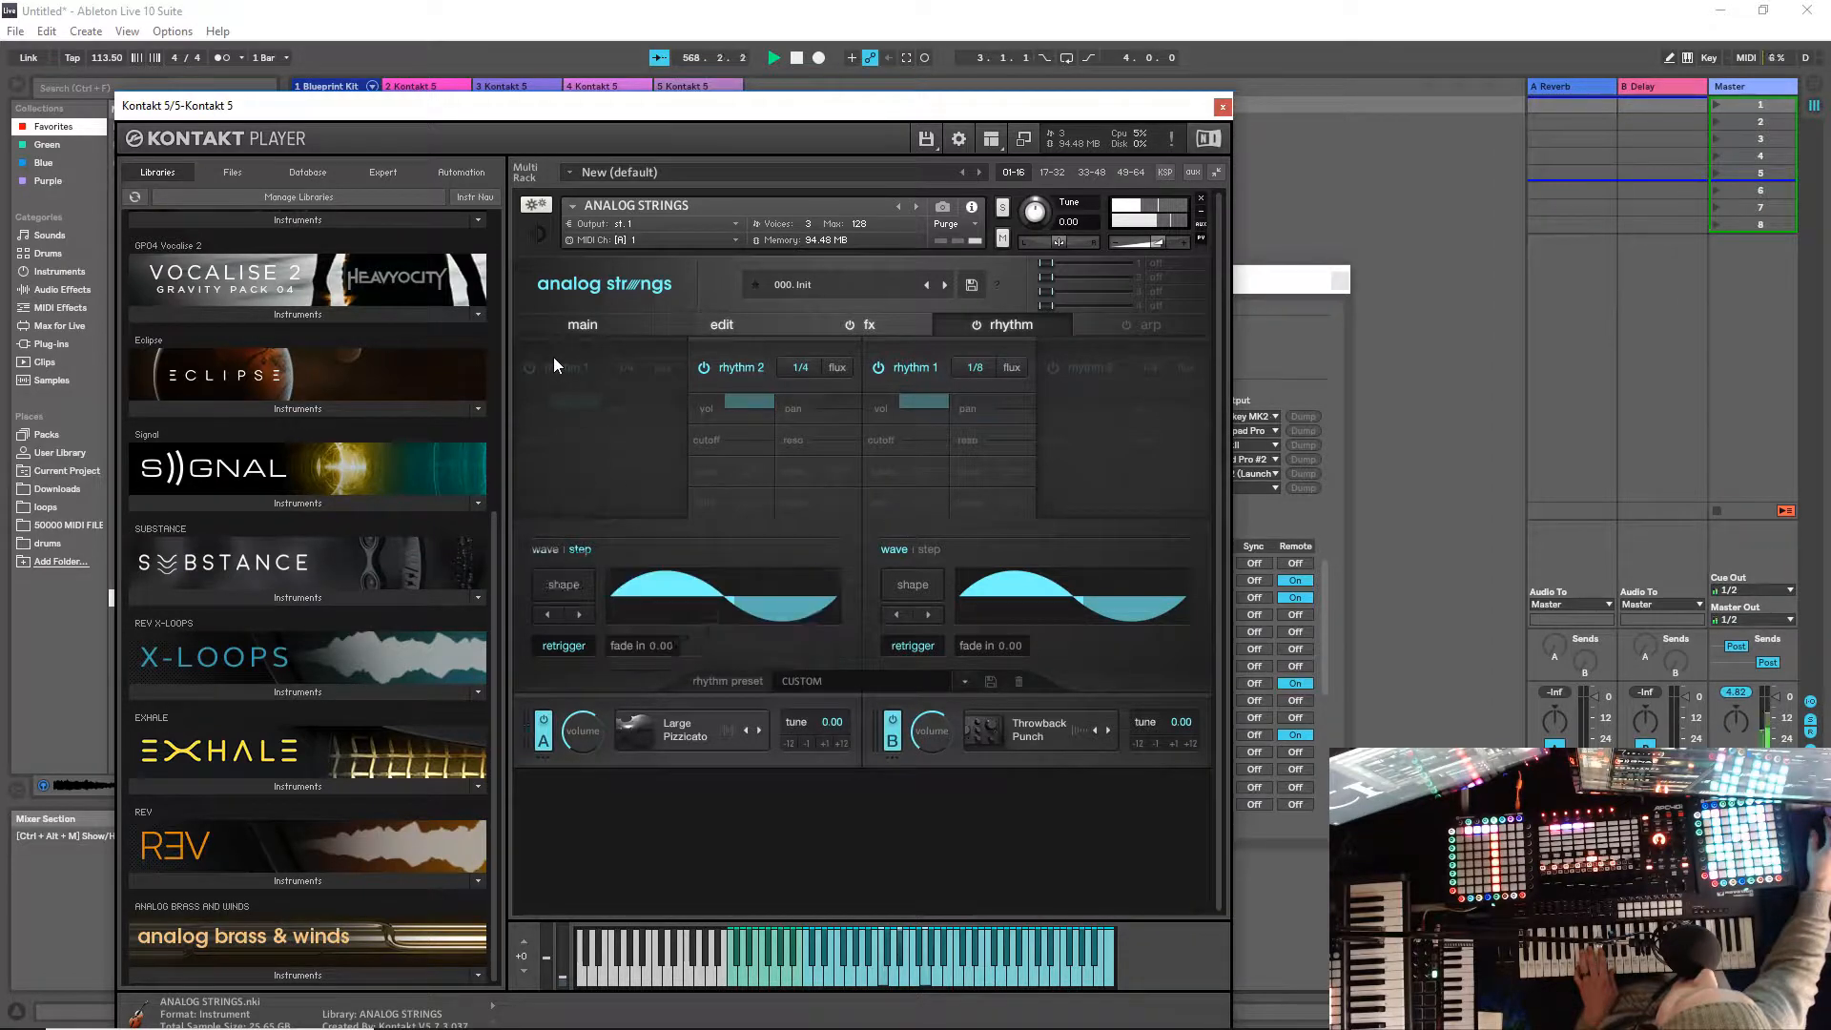
click(553, 356)
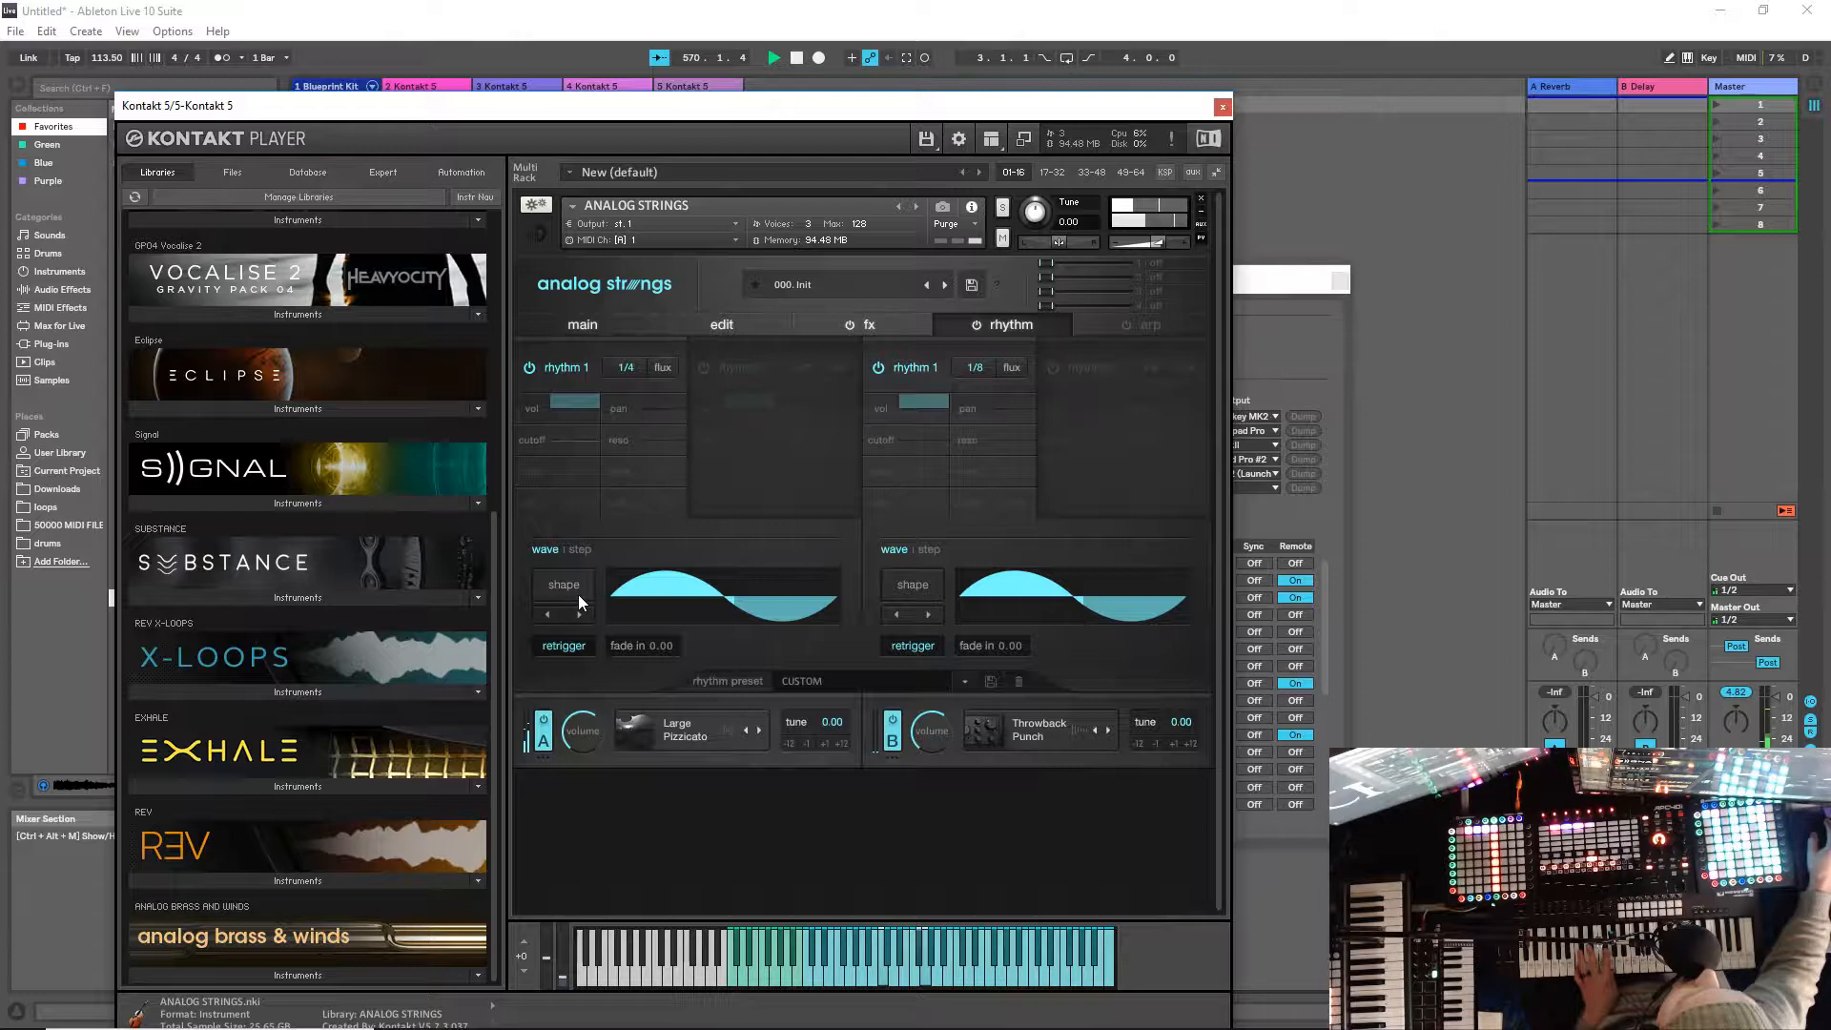
Step: Apply cutoff modulation to layer A's rhythm 1, and turn off rhythm 2 and layer B
drag(570, 441, 574, 489)
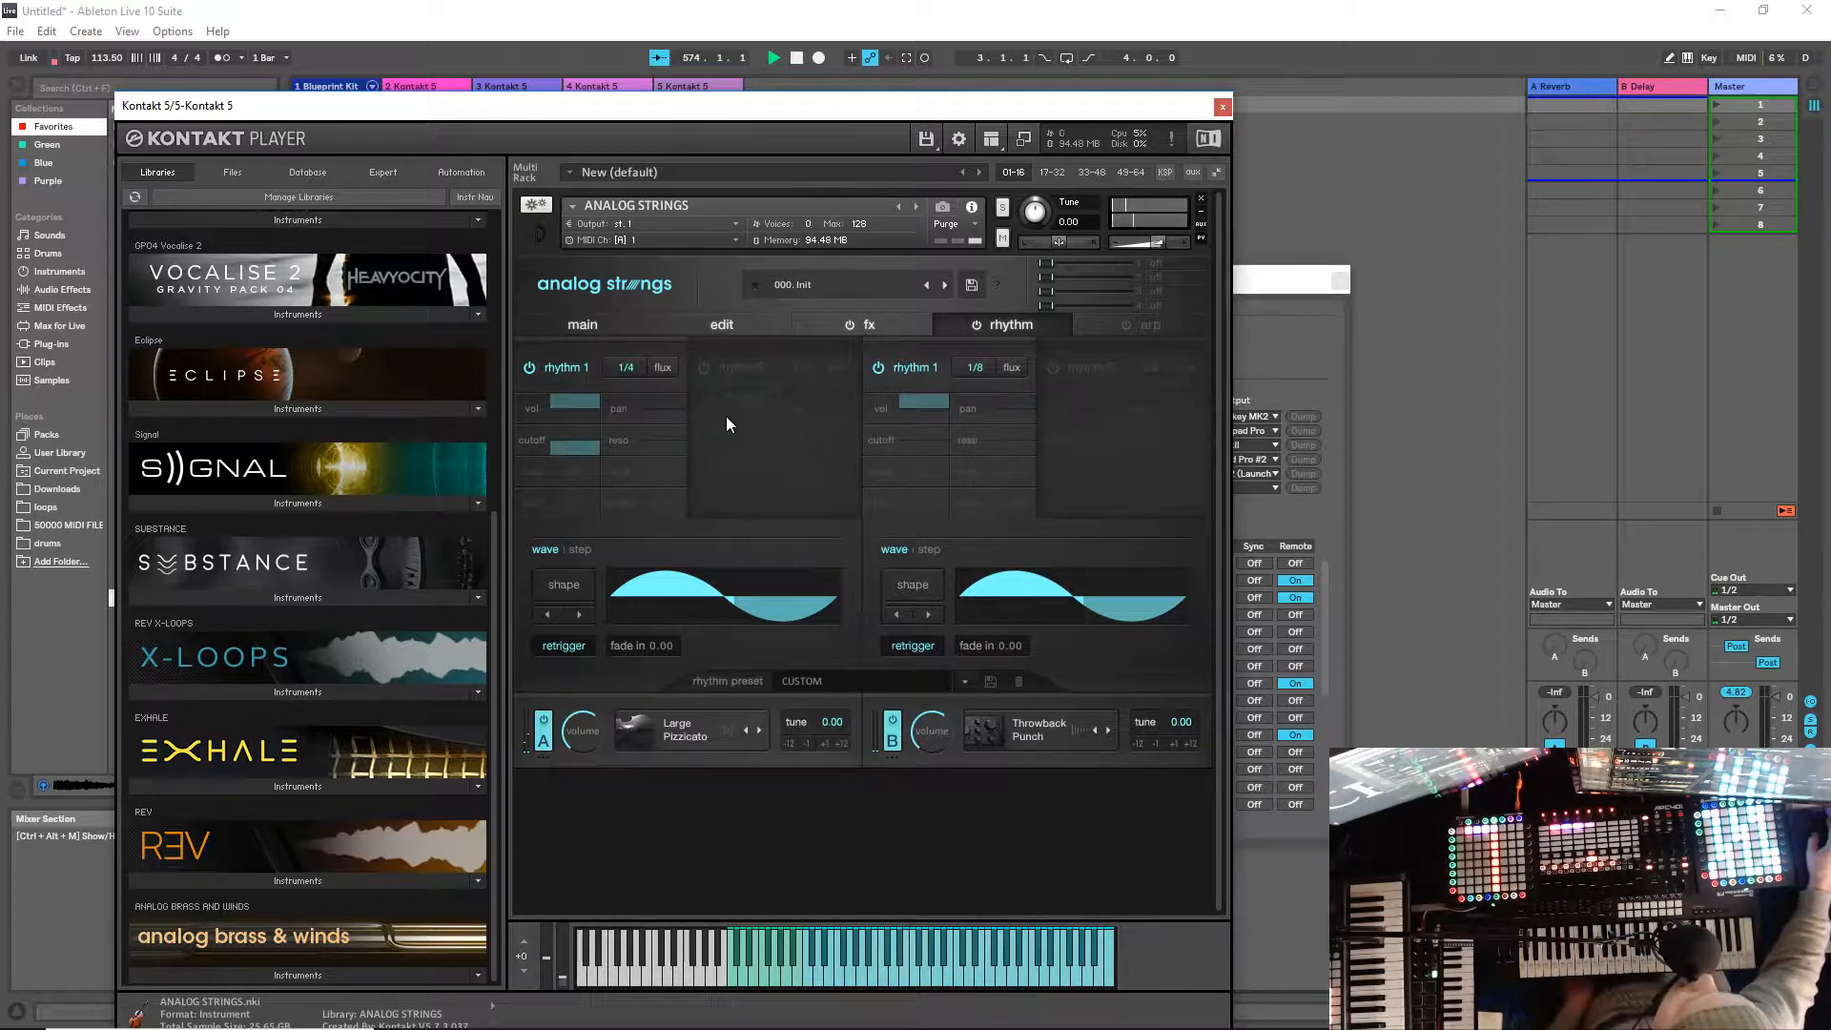
click(736, 363)
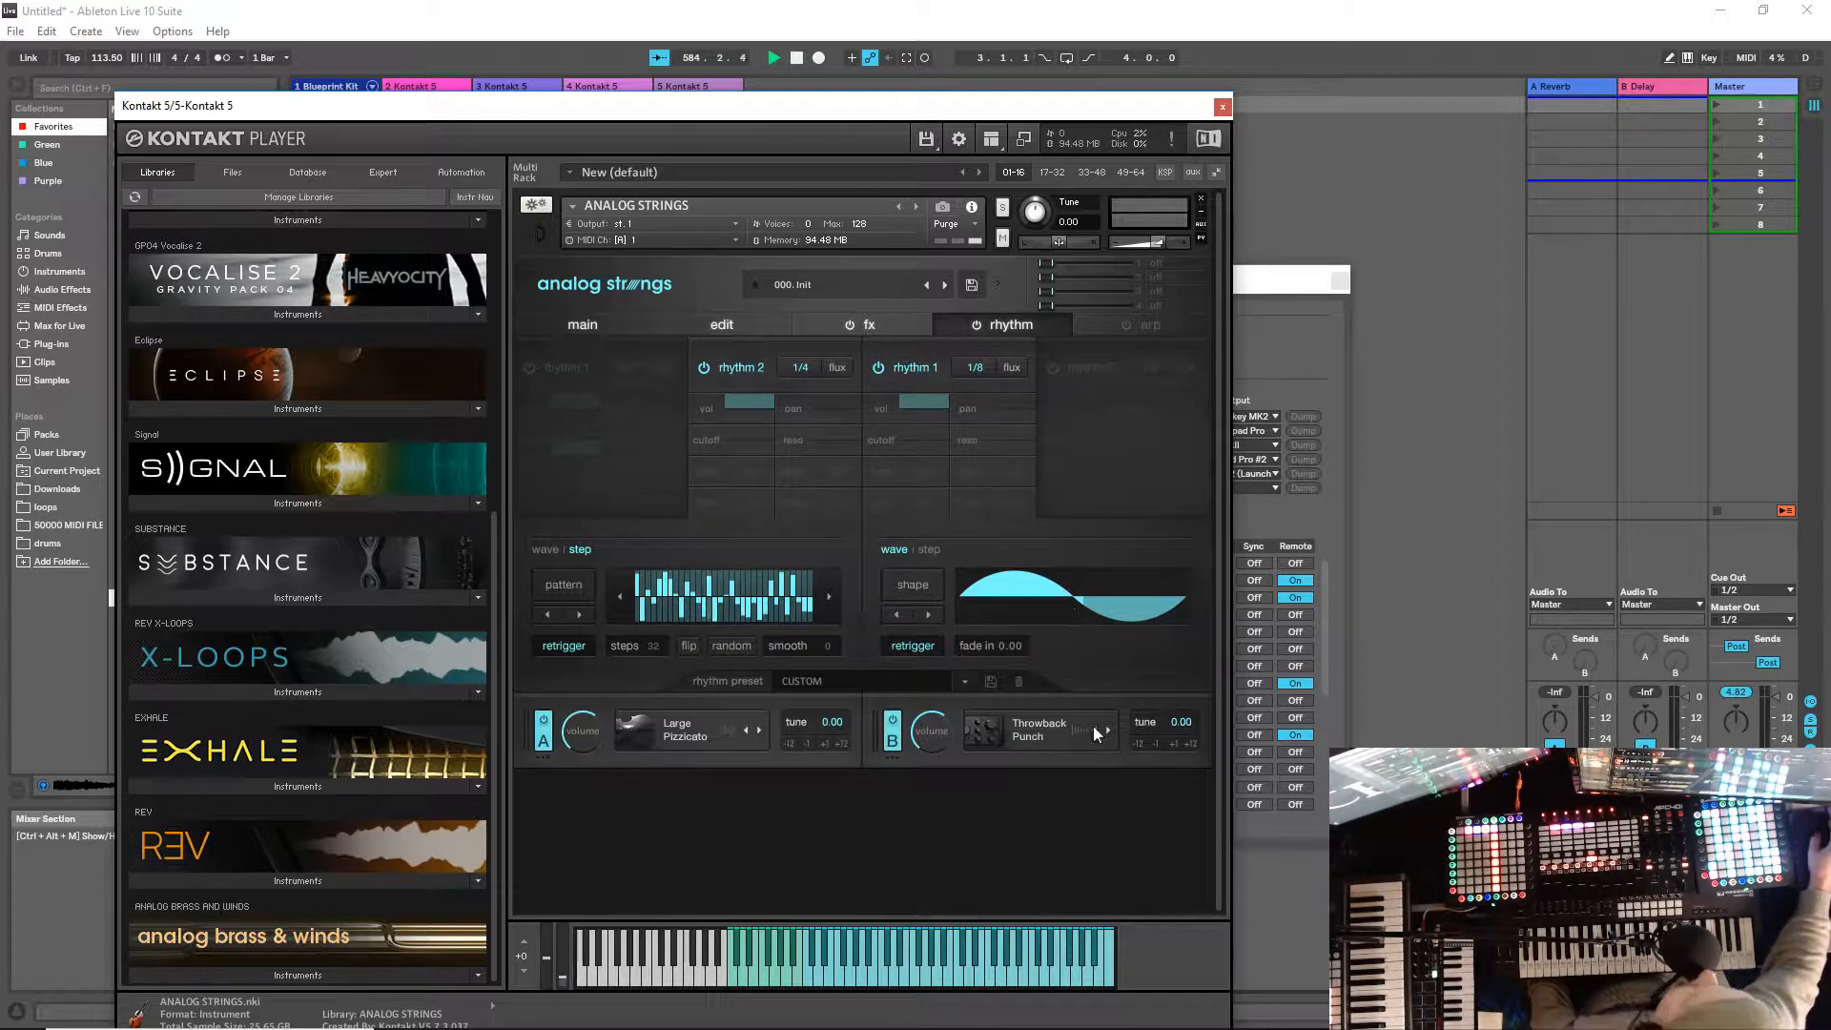
click(892, 748)
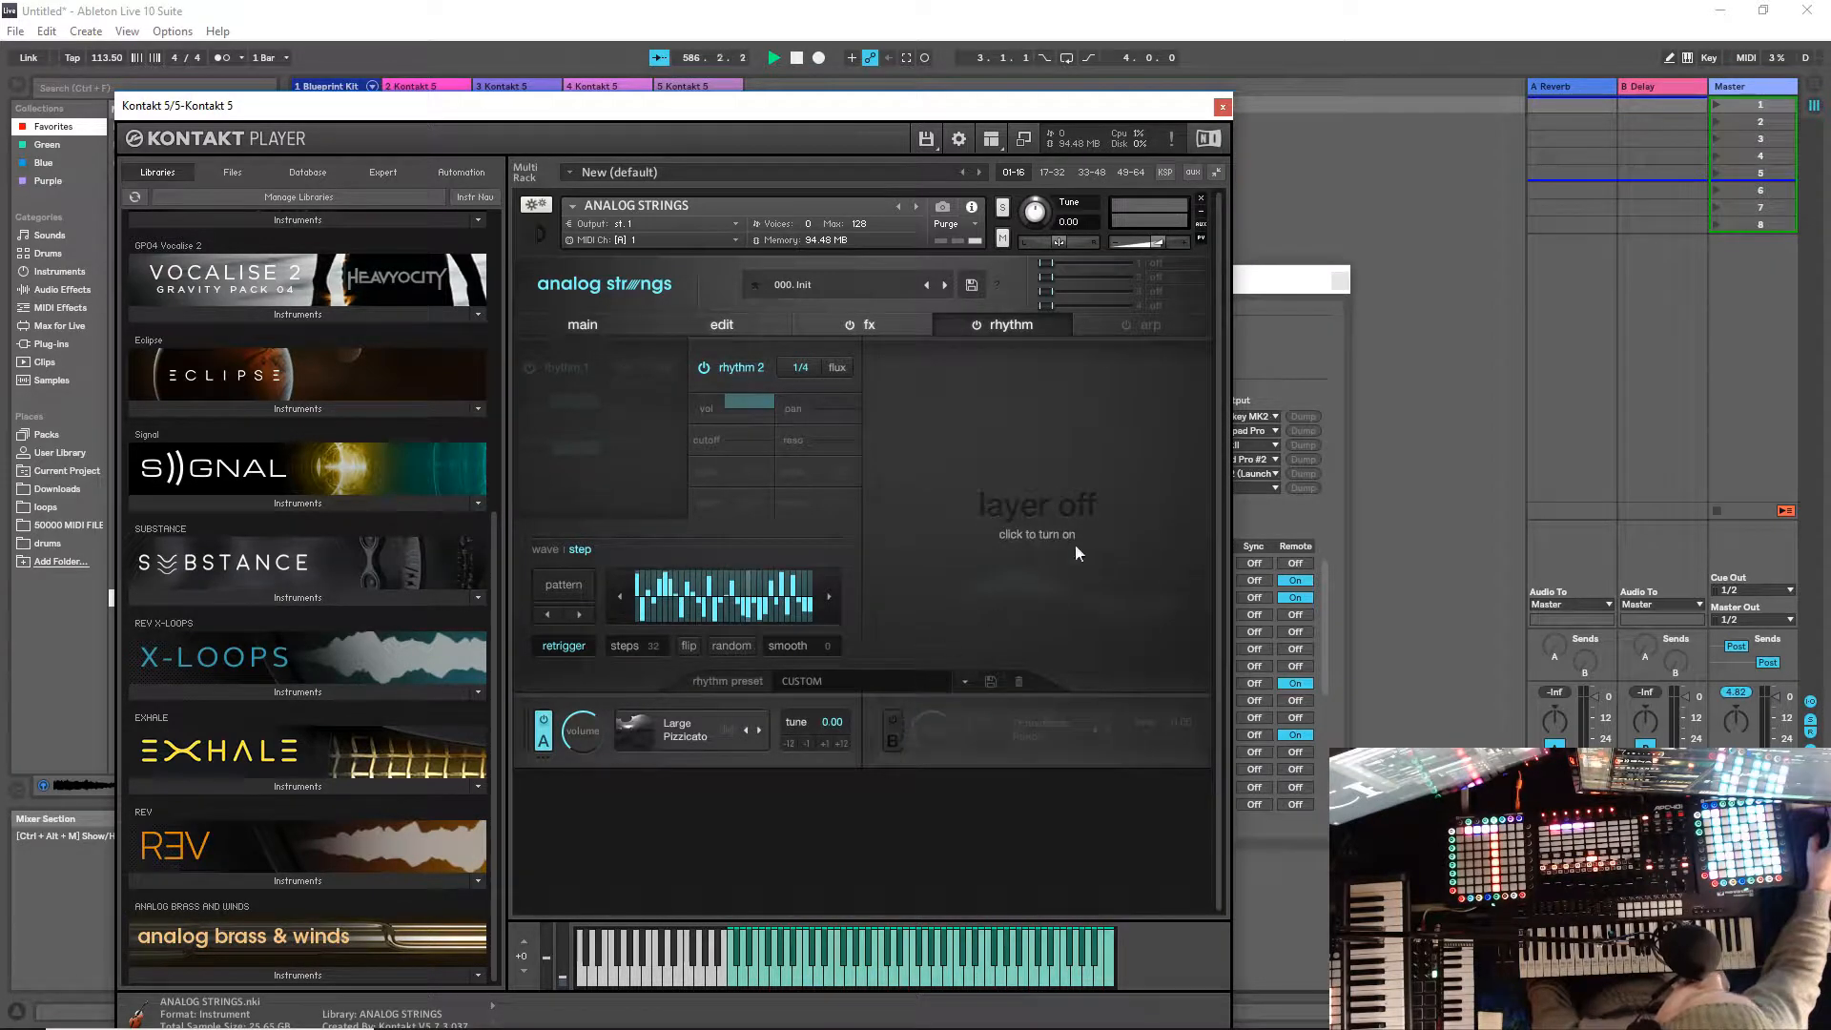
click(703, 367)
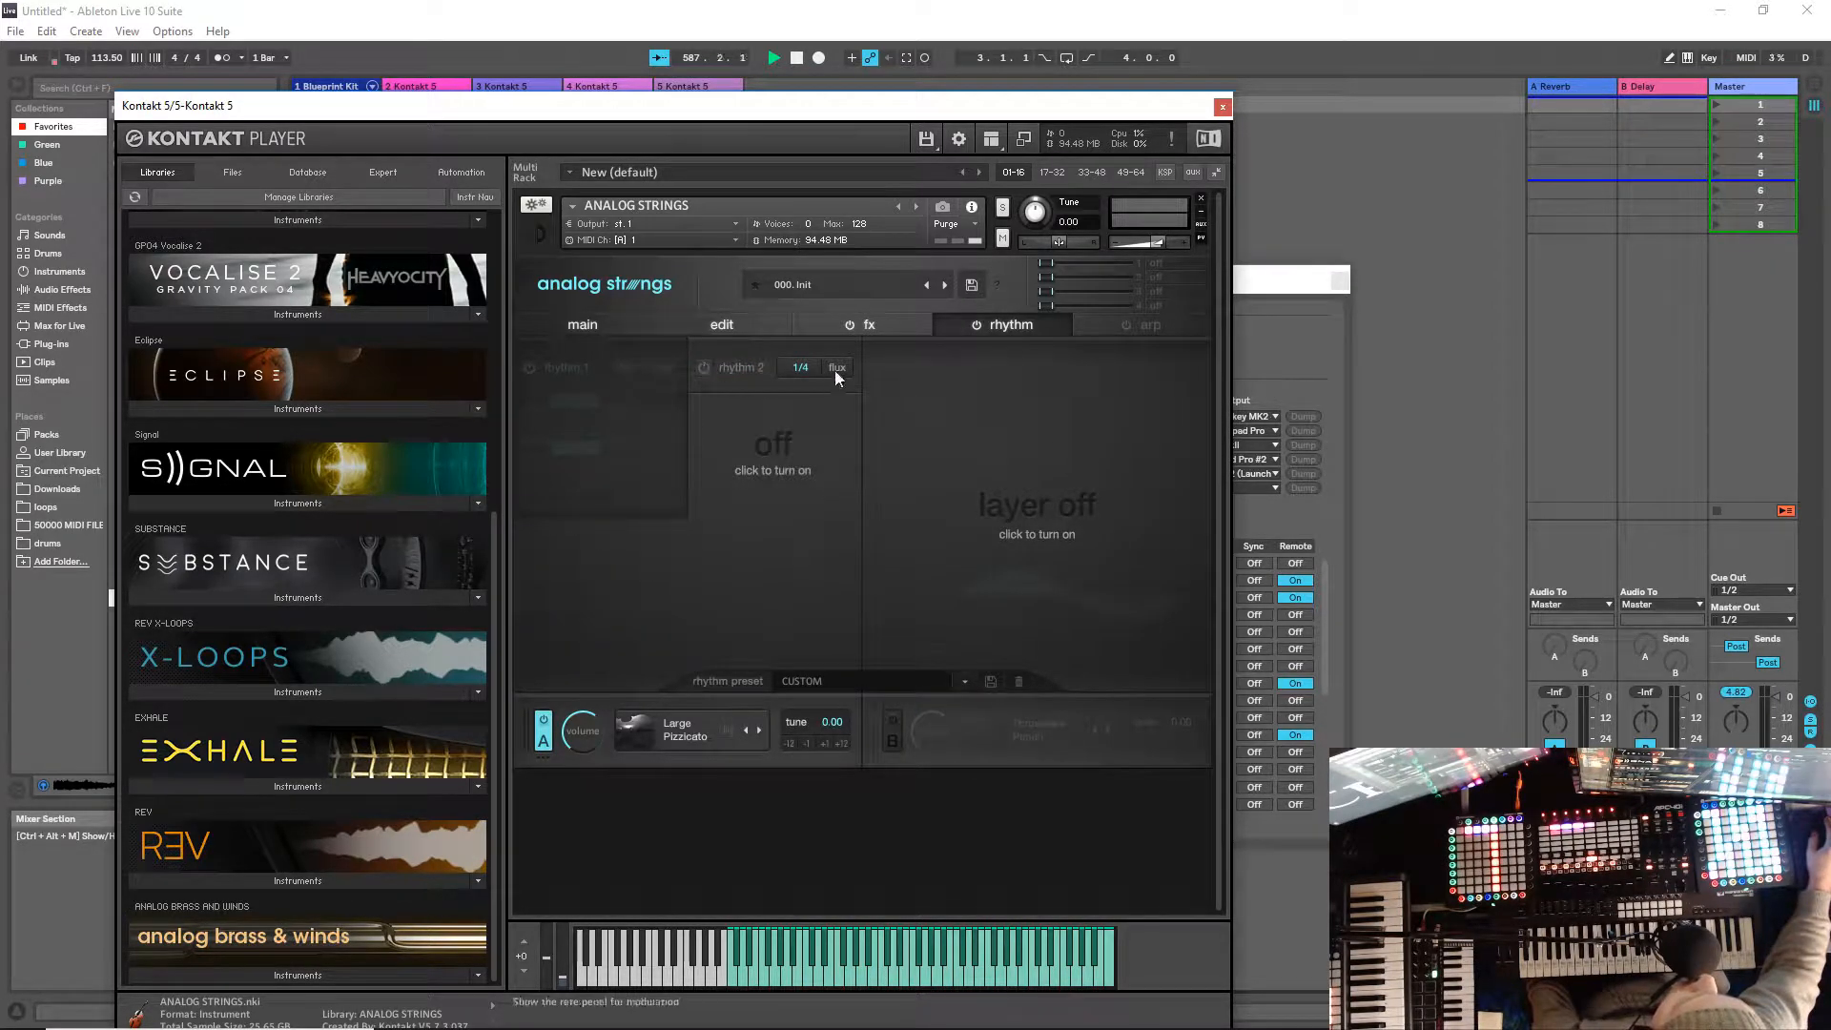
Step: Turn on the arpeggiator and reactivate layer B
click(1164, 324)
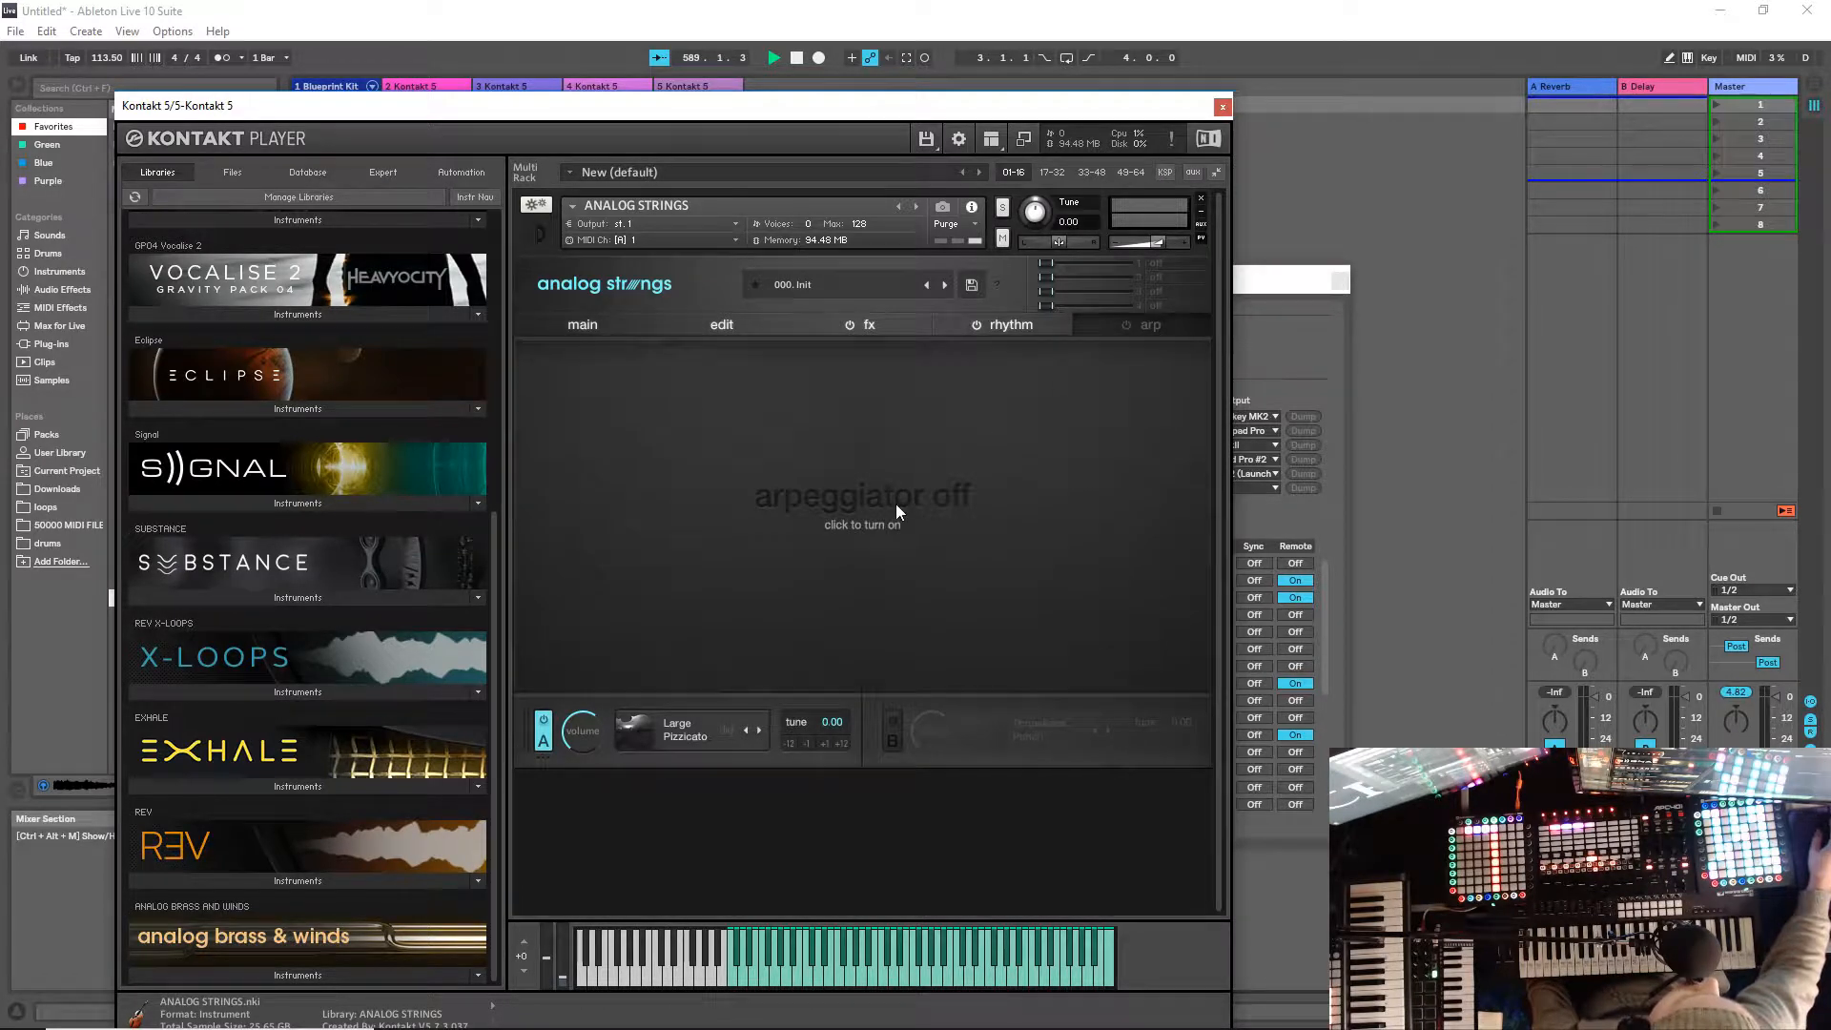
click(884, 525)
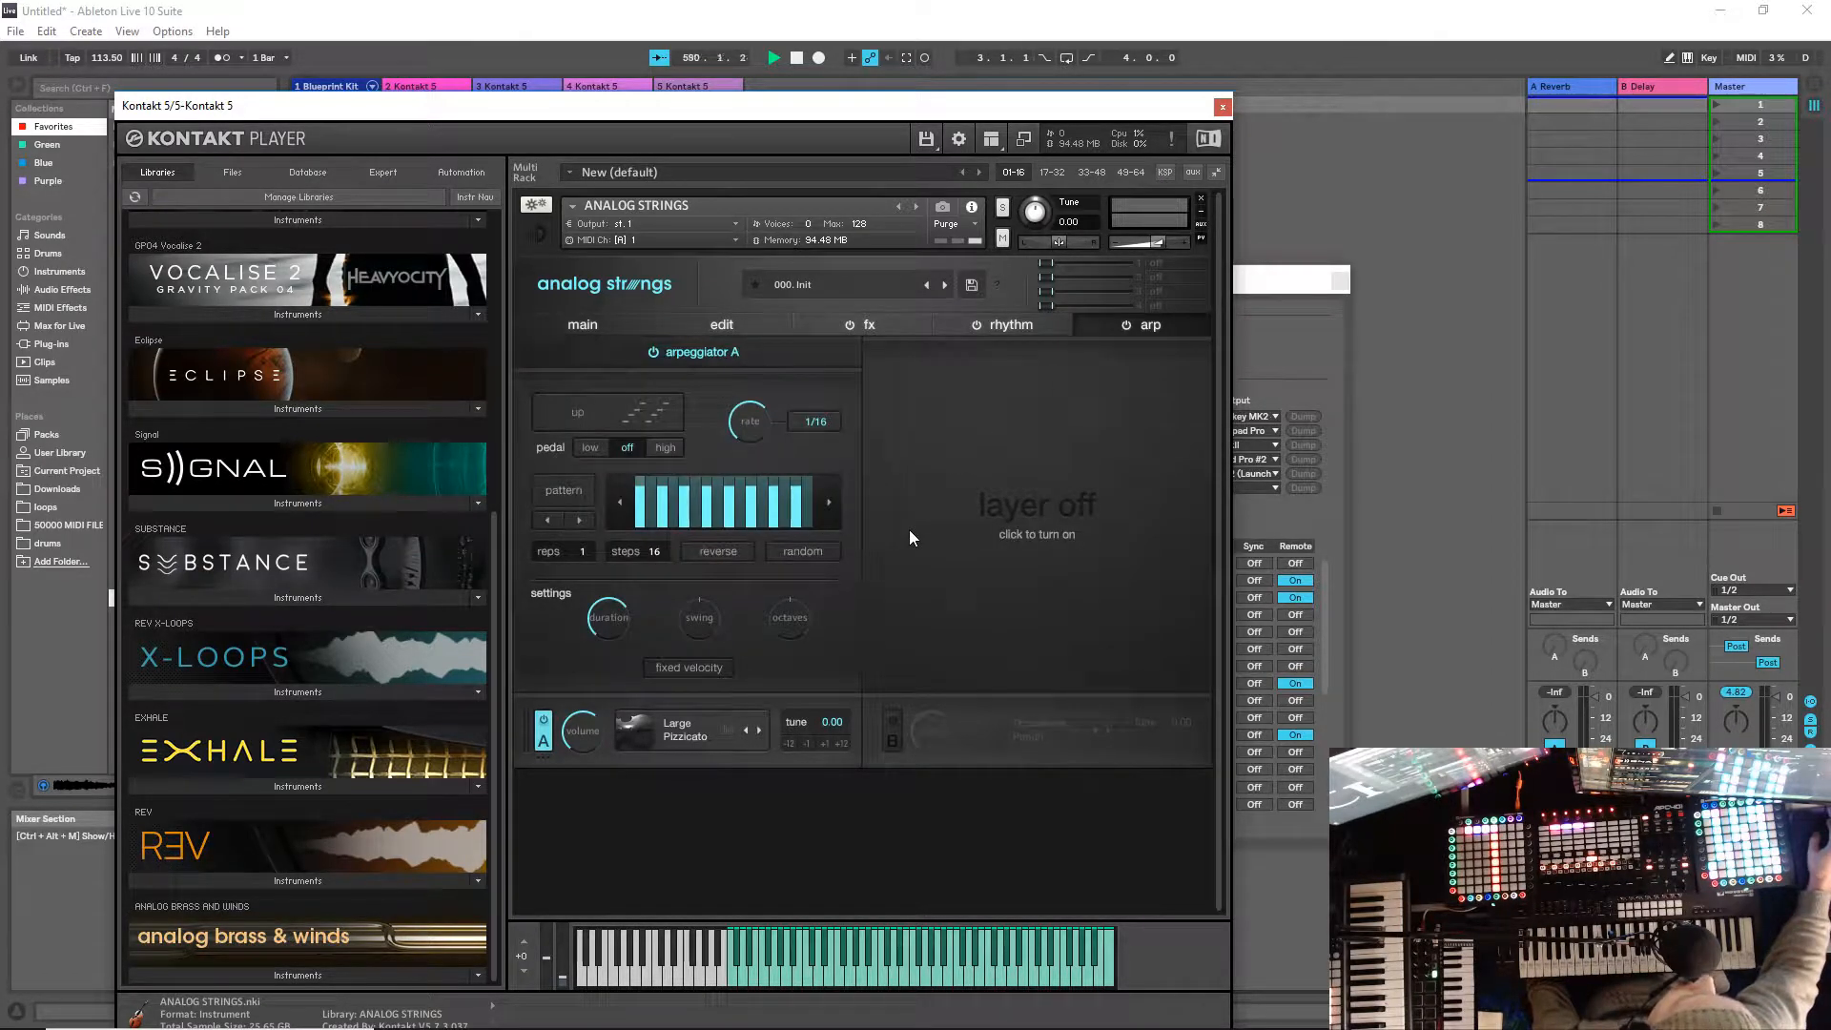
click(967, 482)
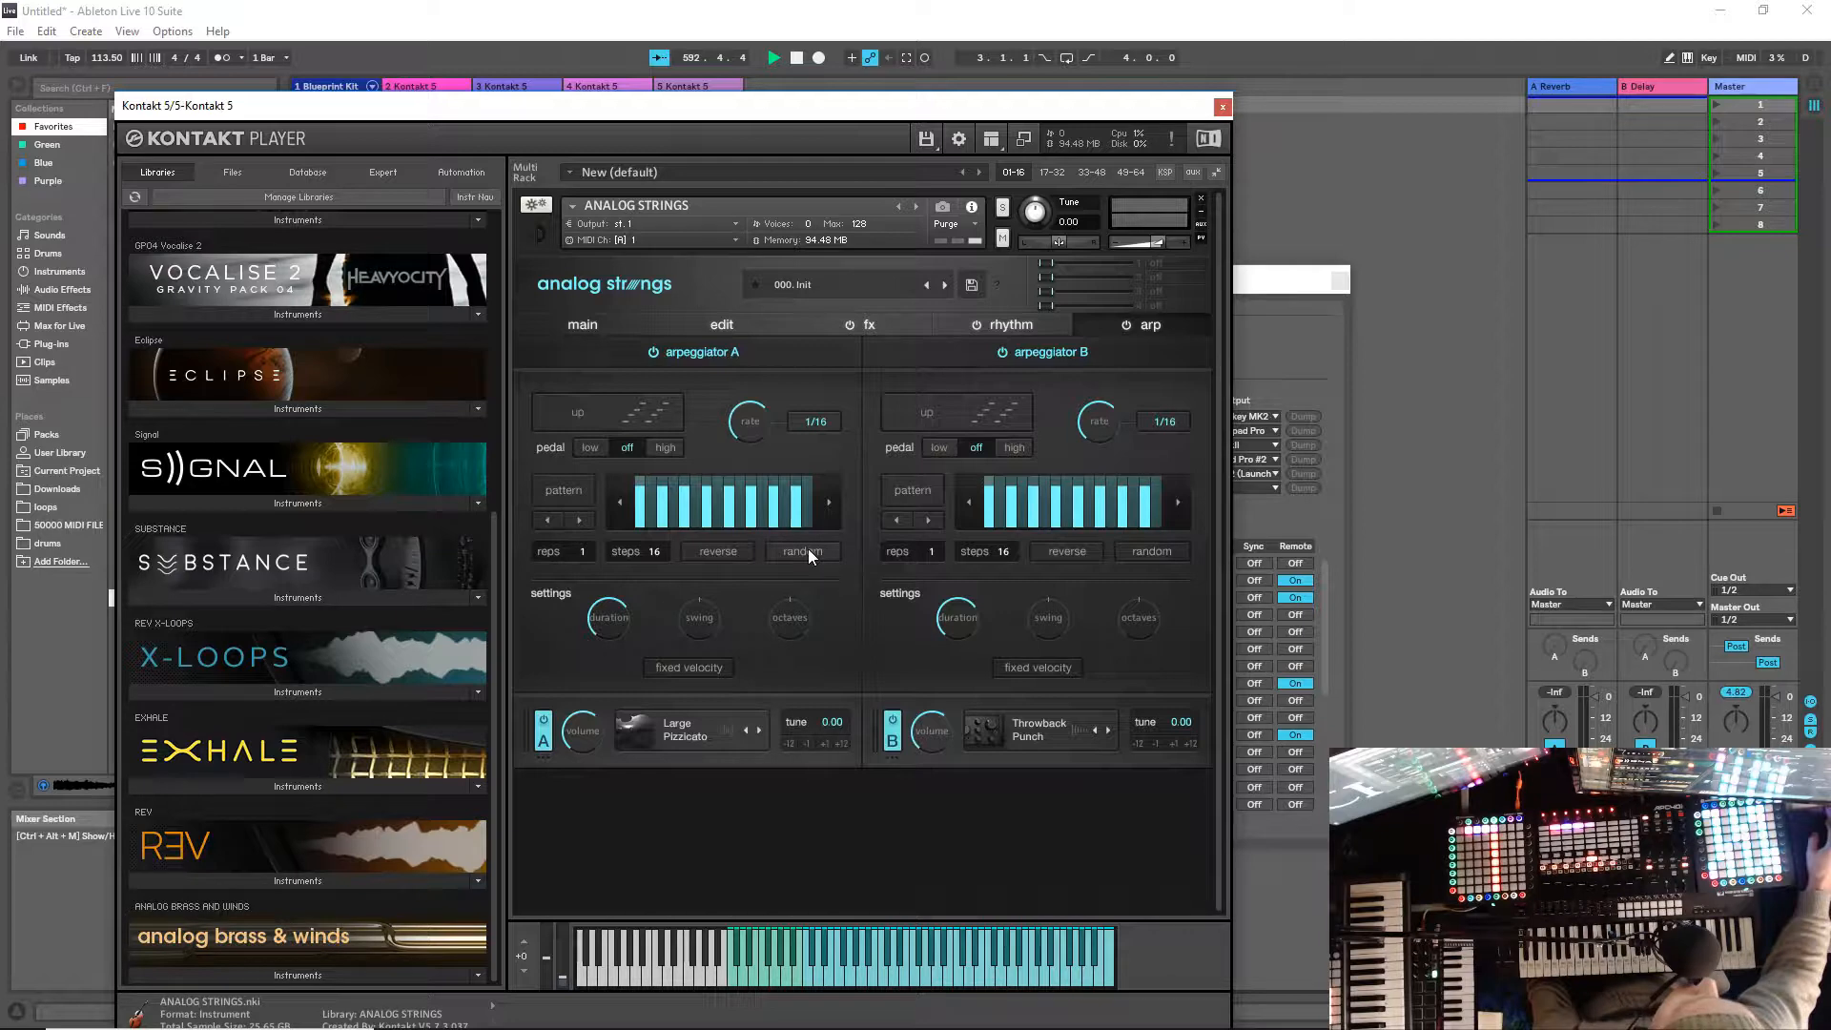
Step: Set arpeggiator A's type to random and randomize the step patterns of both arpeggiators
click(580, 413)
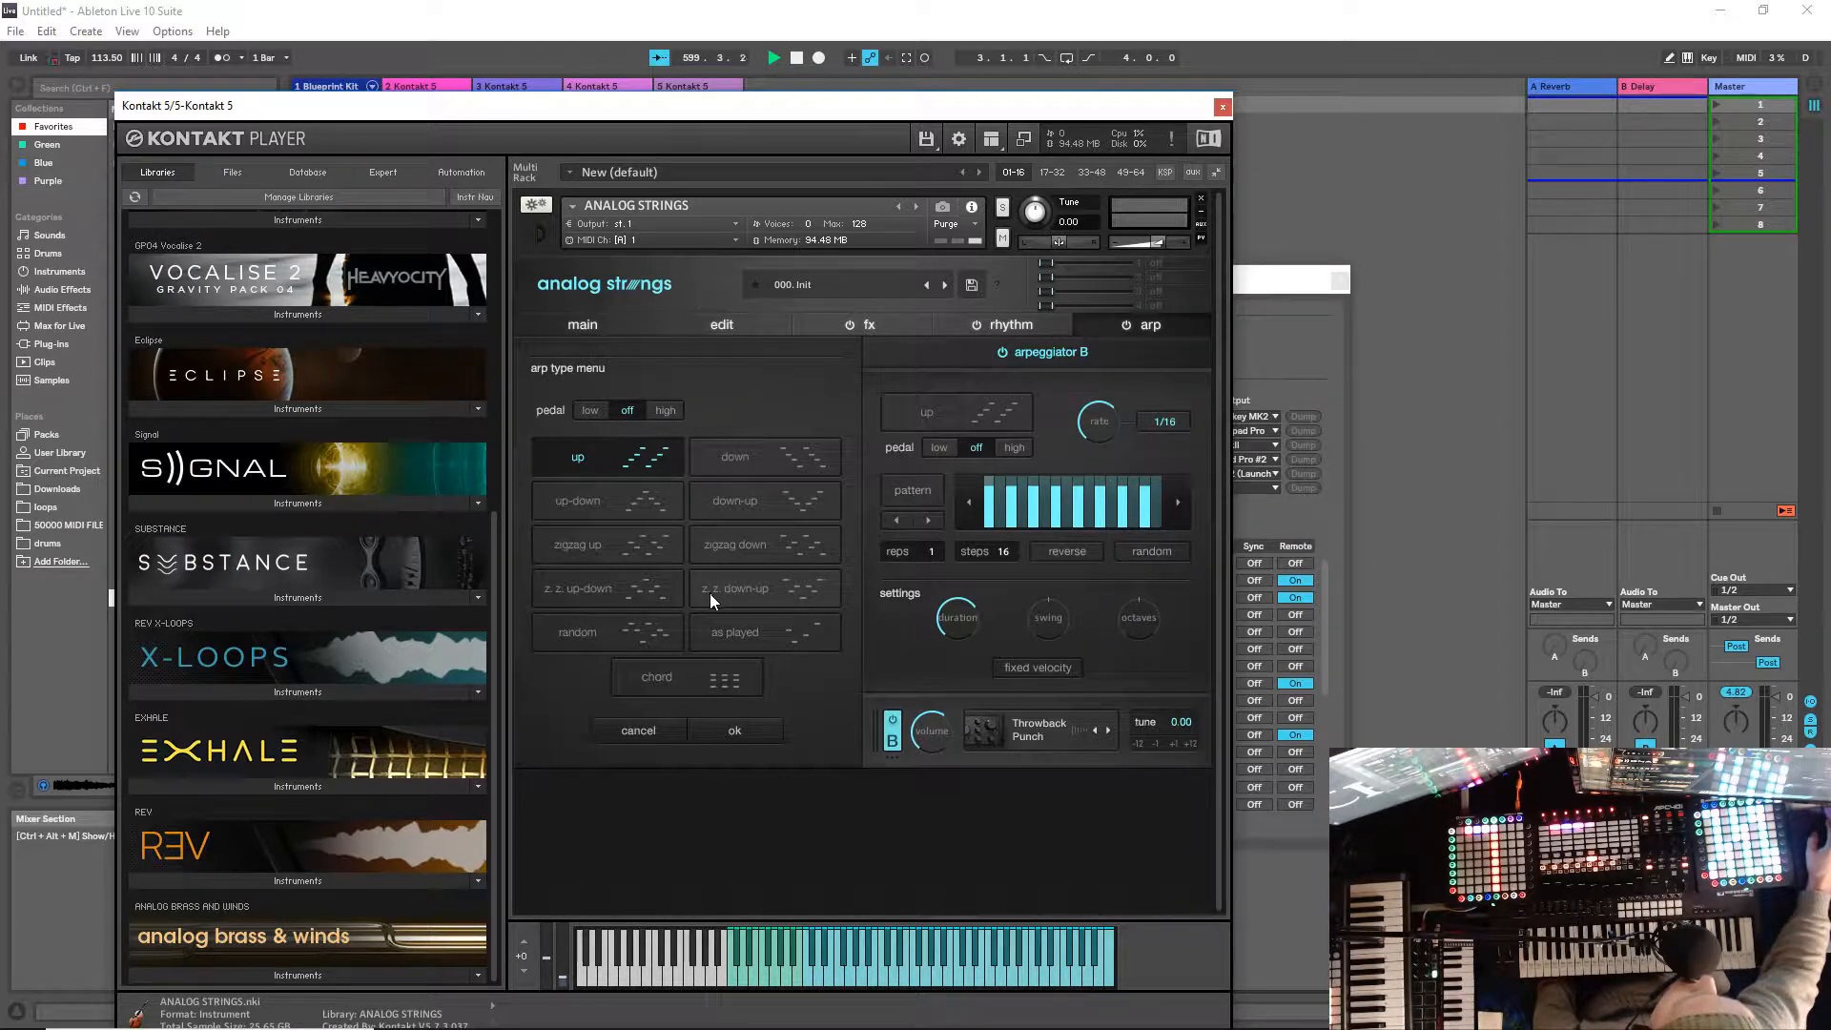
click(614, 631)
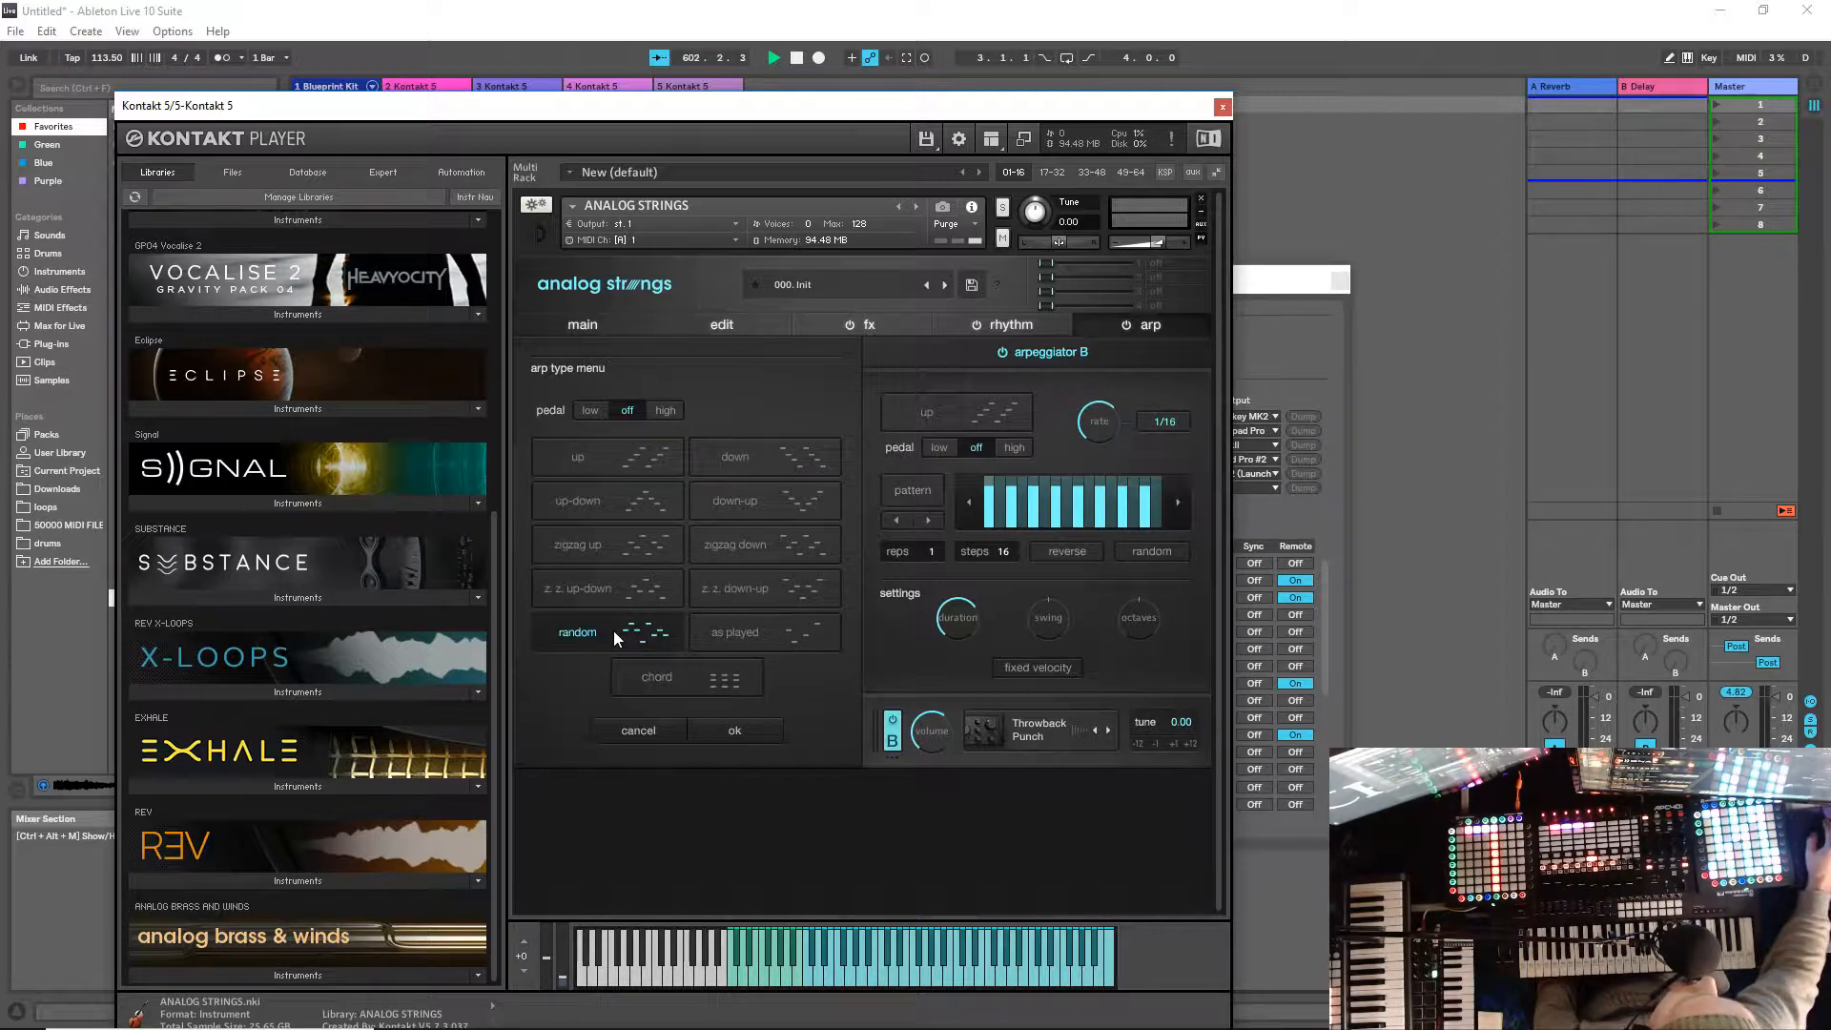
click(712, 730)
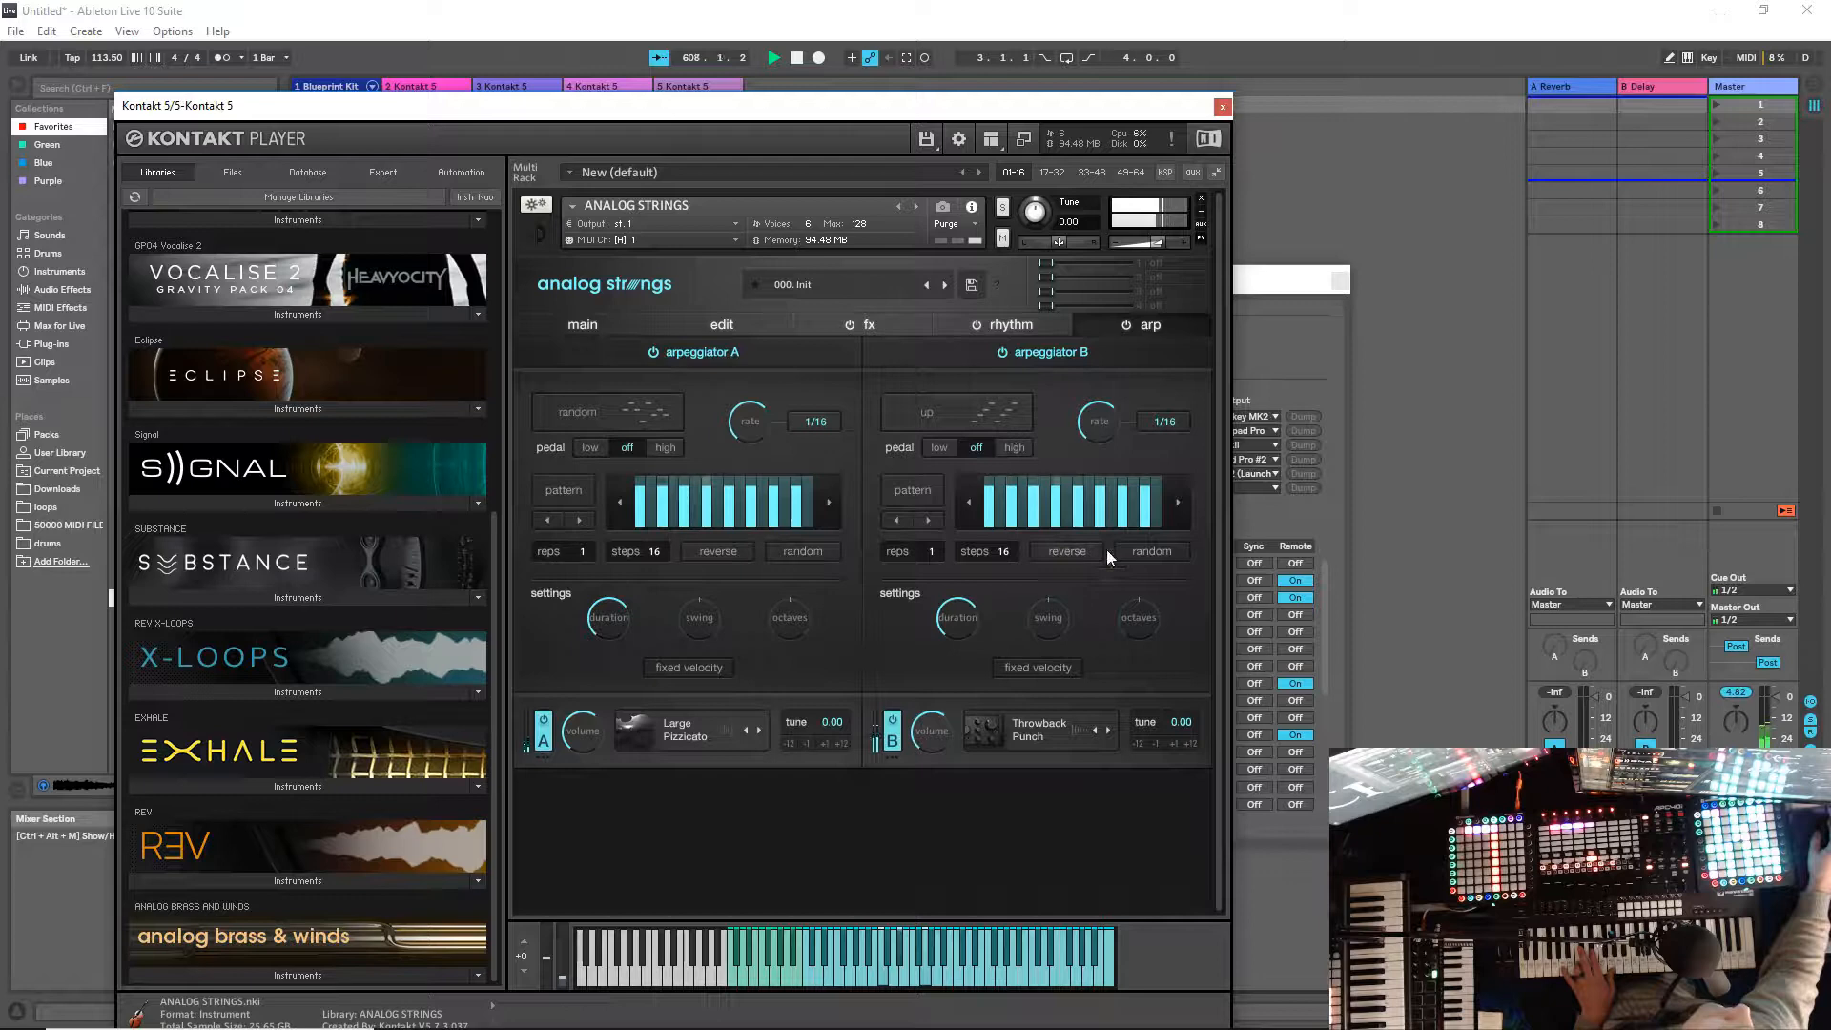
click(1162, 552)
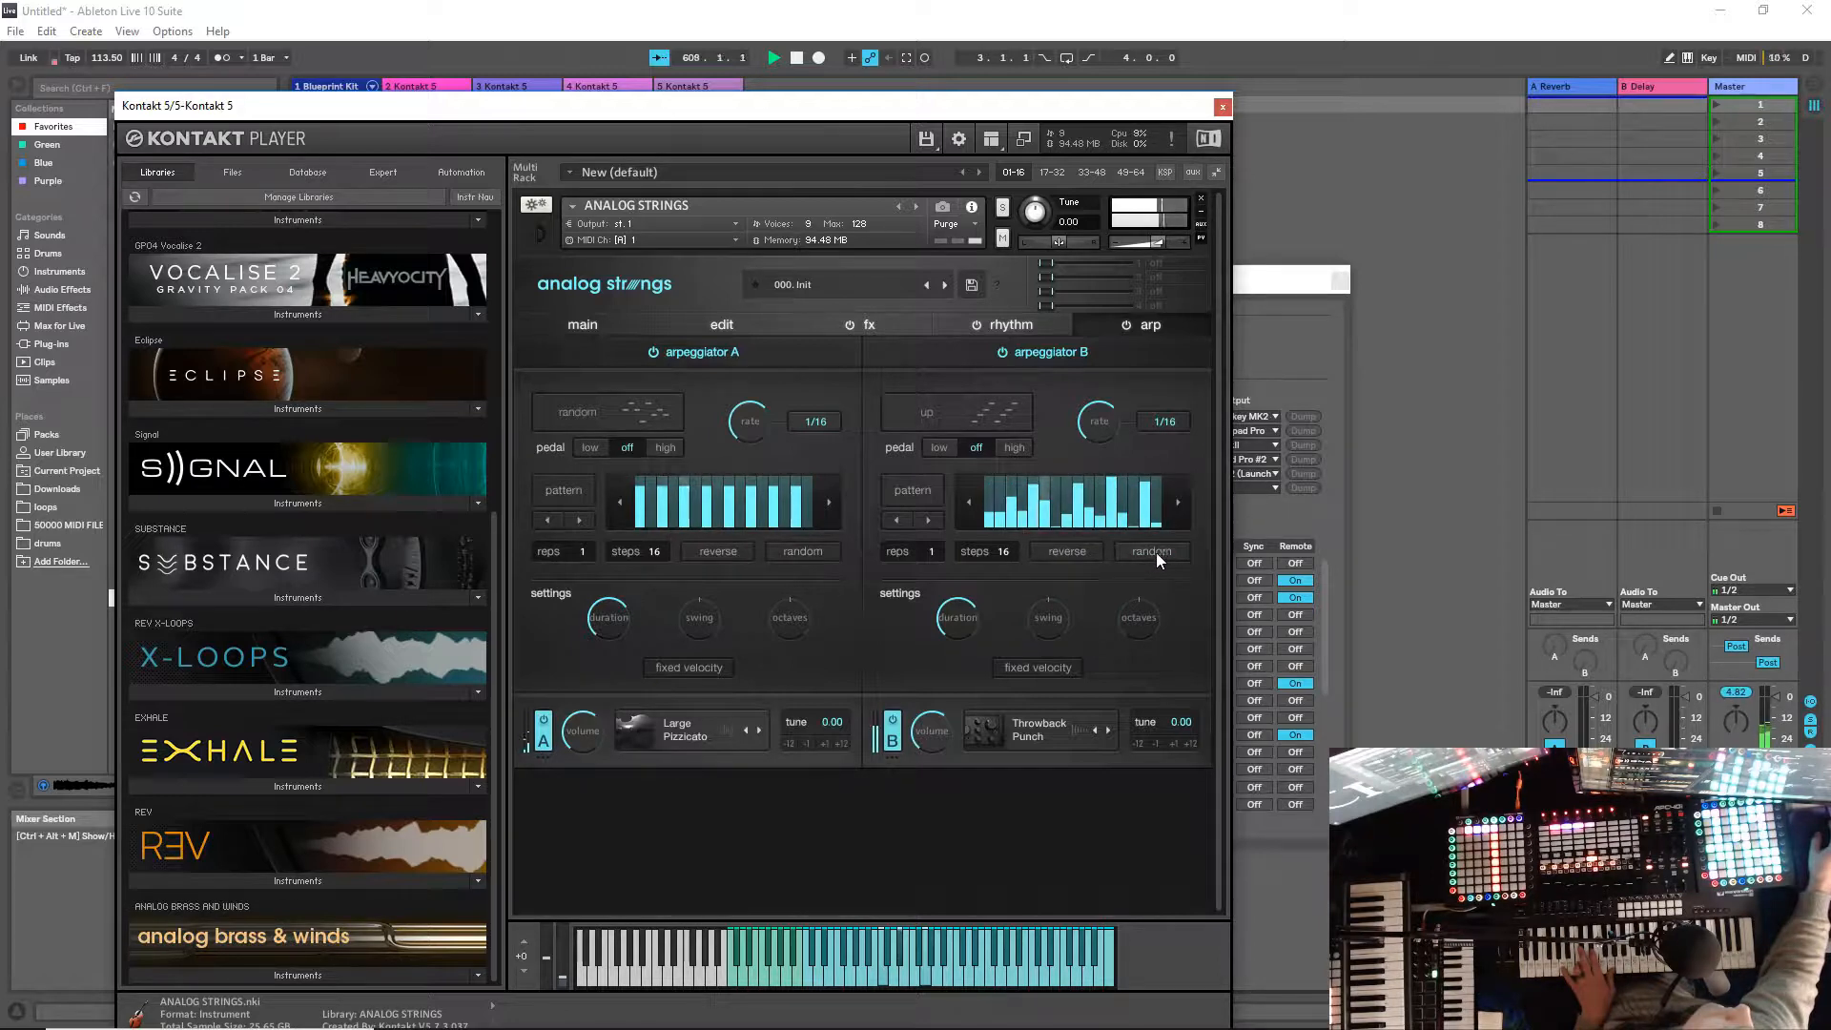
click(808, 552)
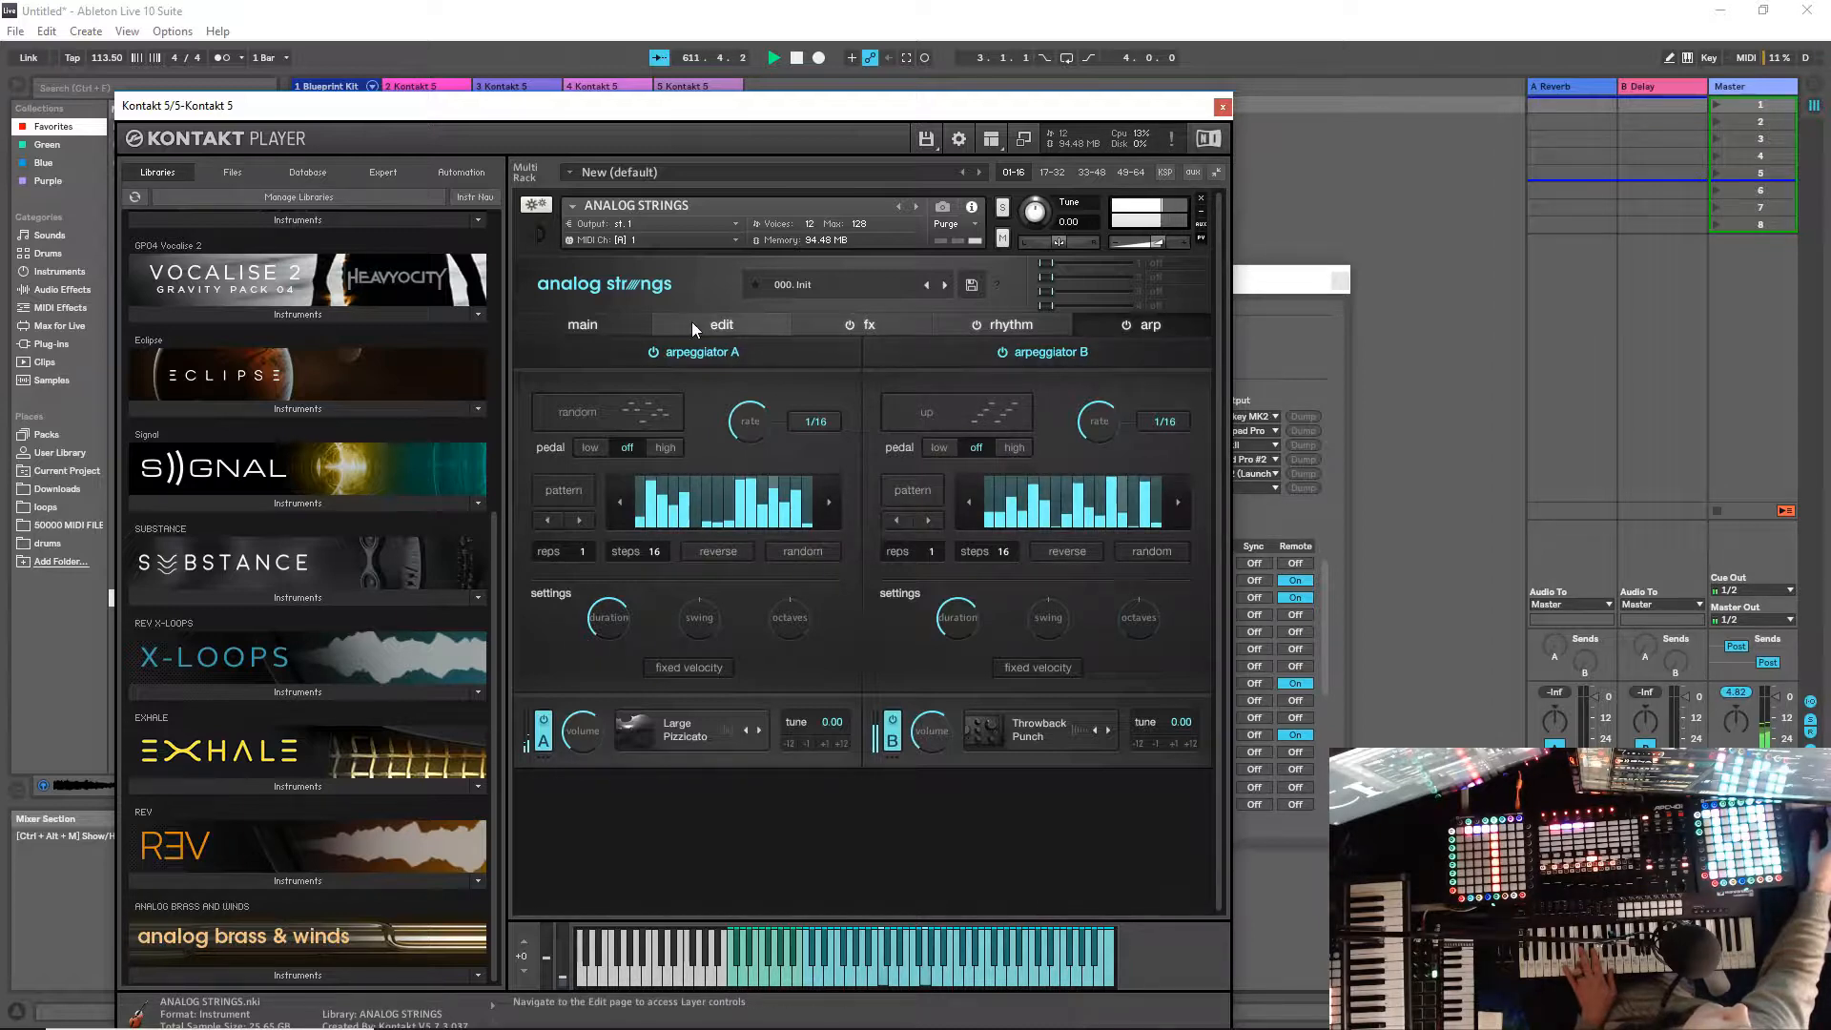
Step: Return to the main page and load Pure Pluck as layer B's source
click(577, 324)
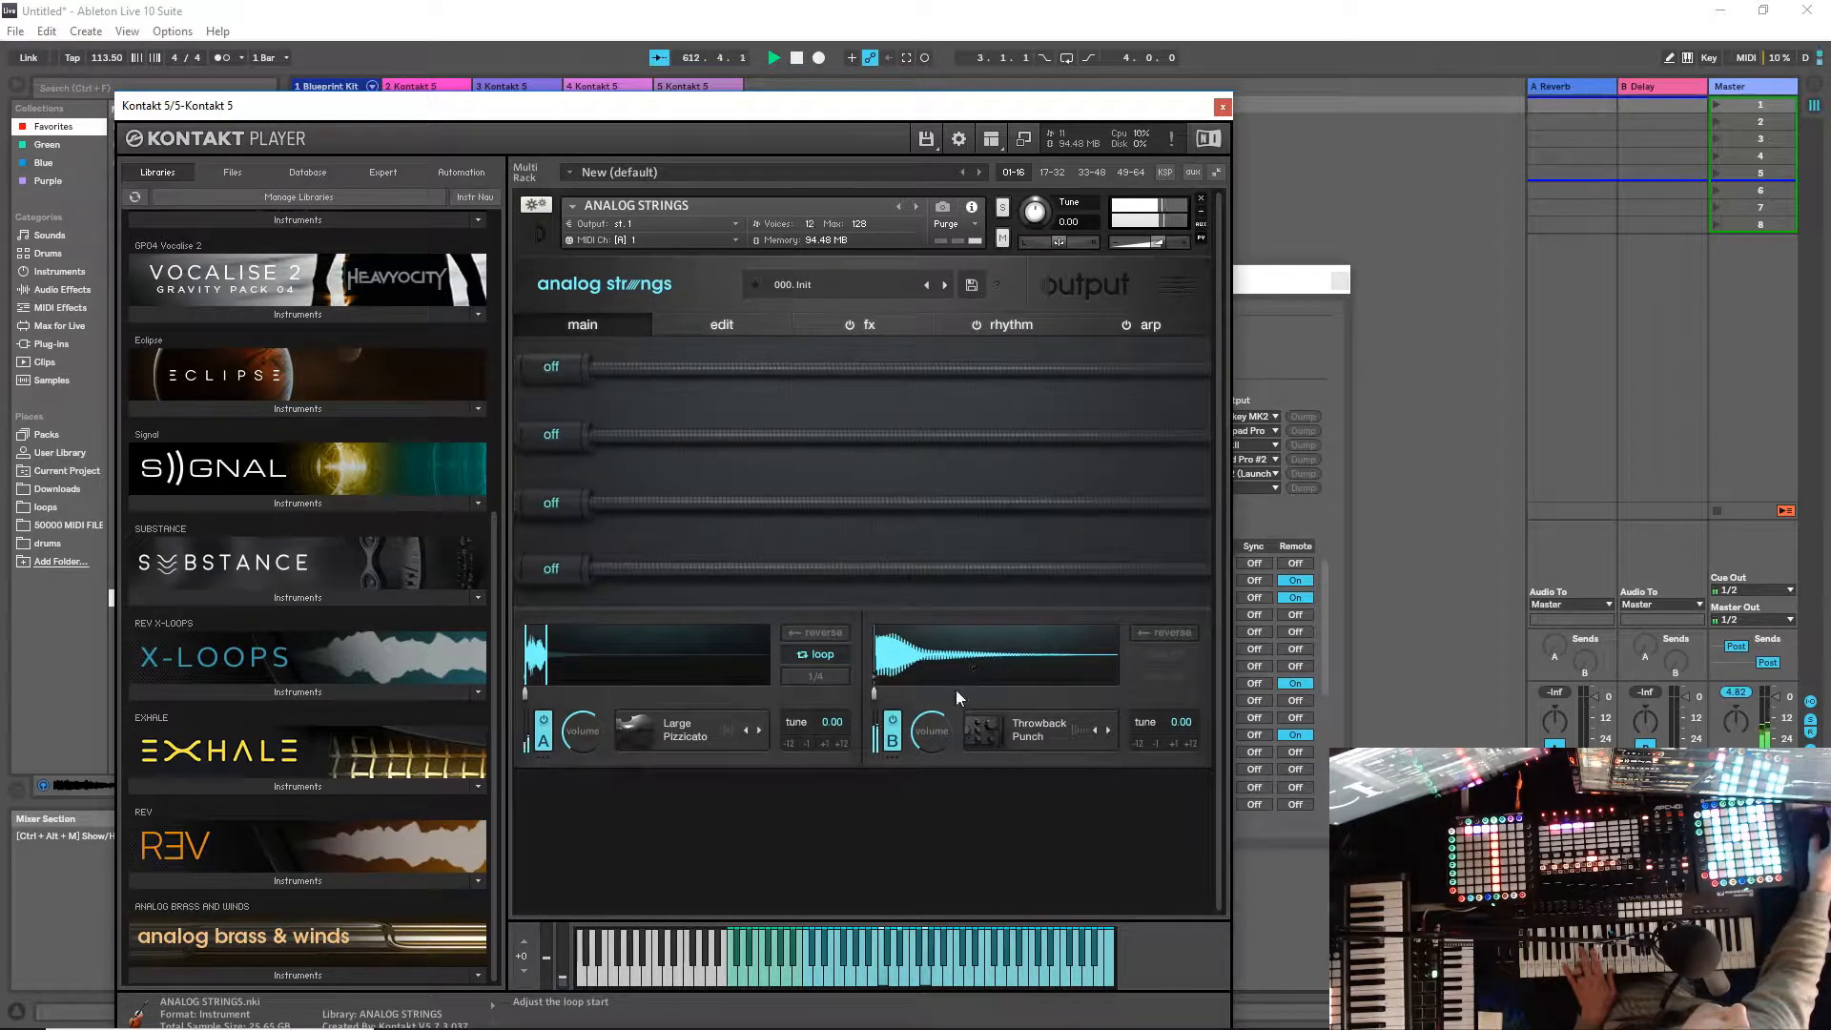
click(1108, 730)
click(1109, 729)
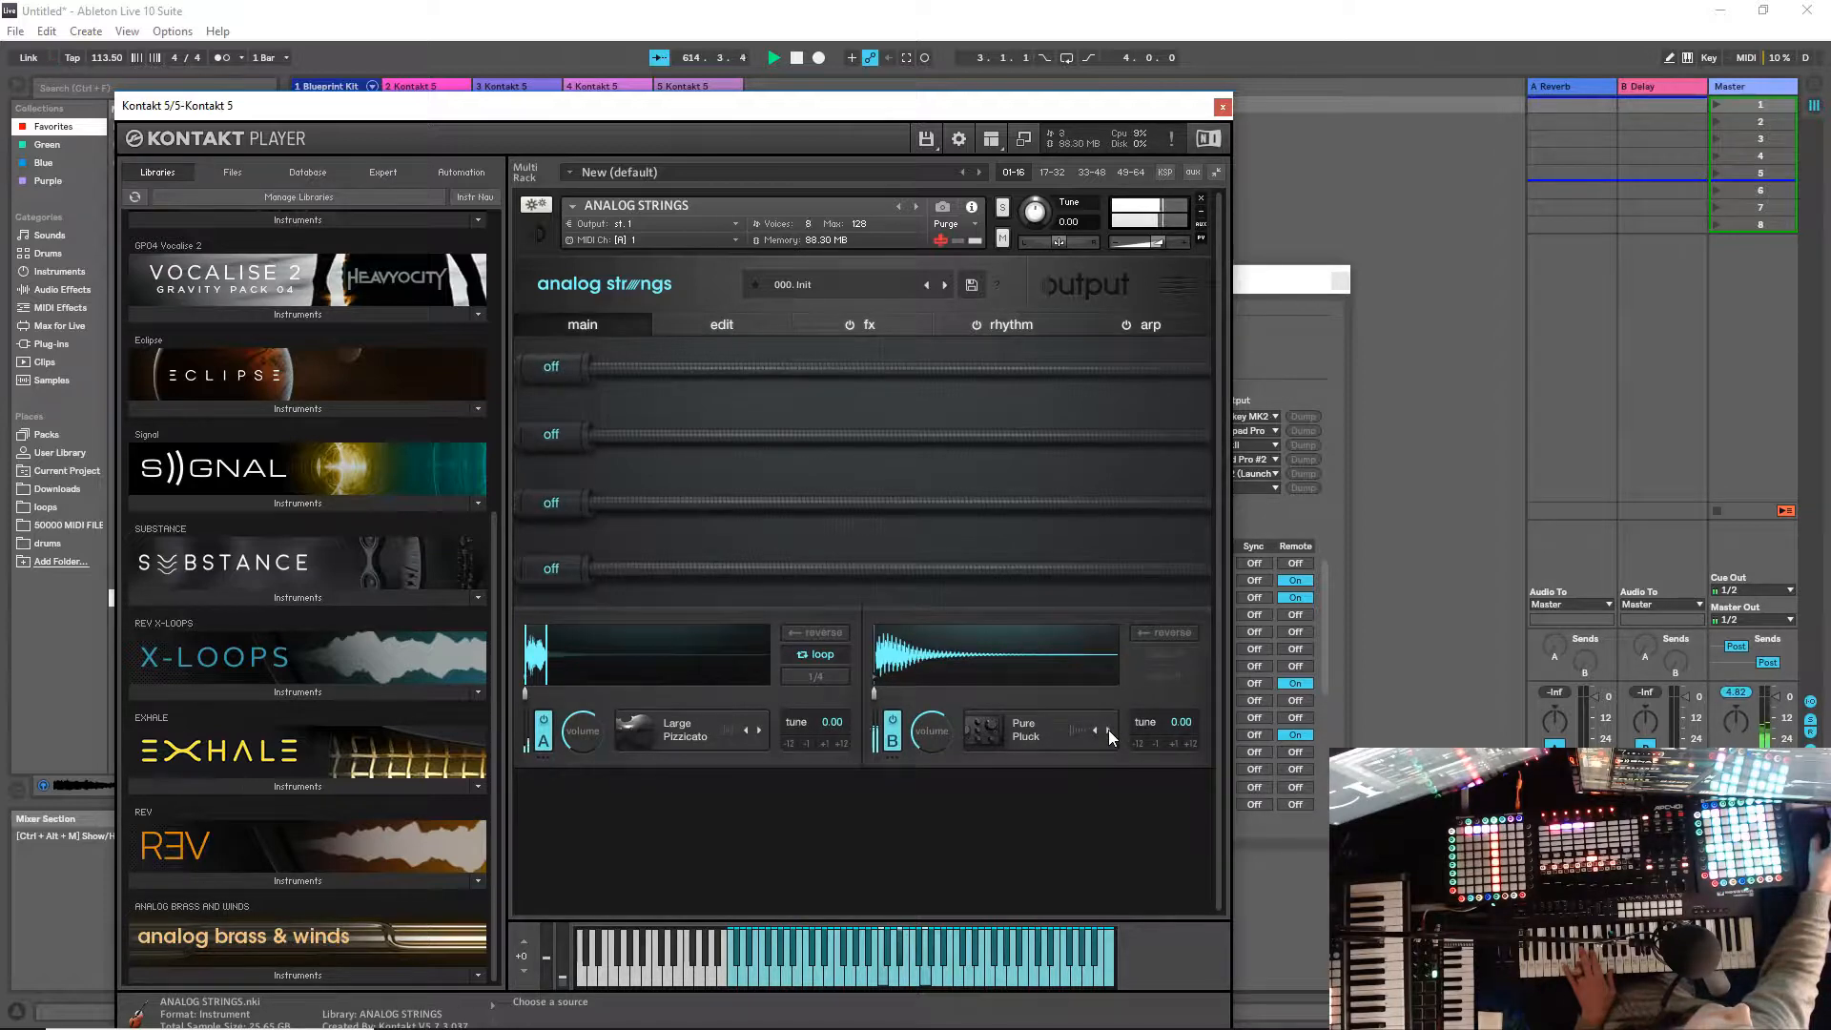
Step: Raise layer A's volume and change its source to the Small Pont Tremolo tape loop
drag(580, 735, 580, 718)
click(758, 729)
click(759, 730)
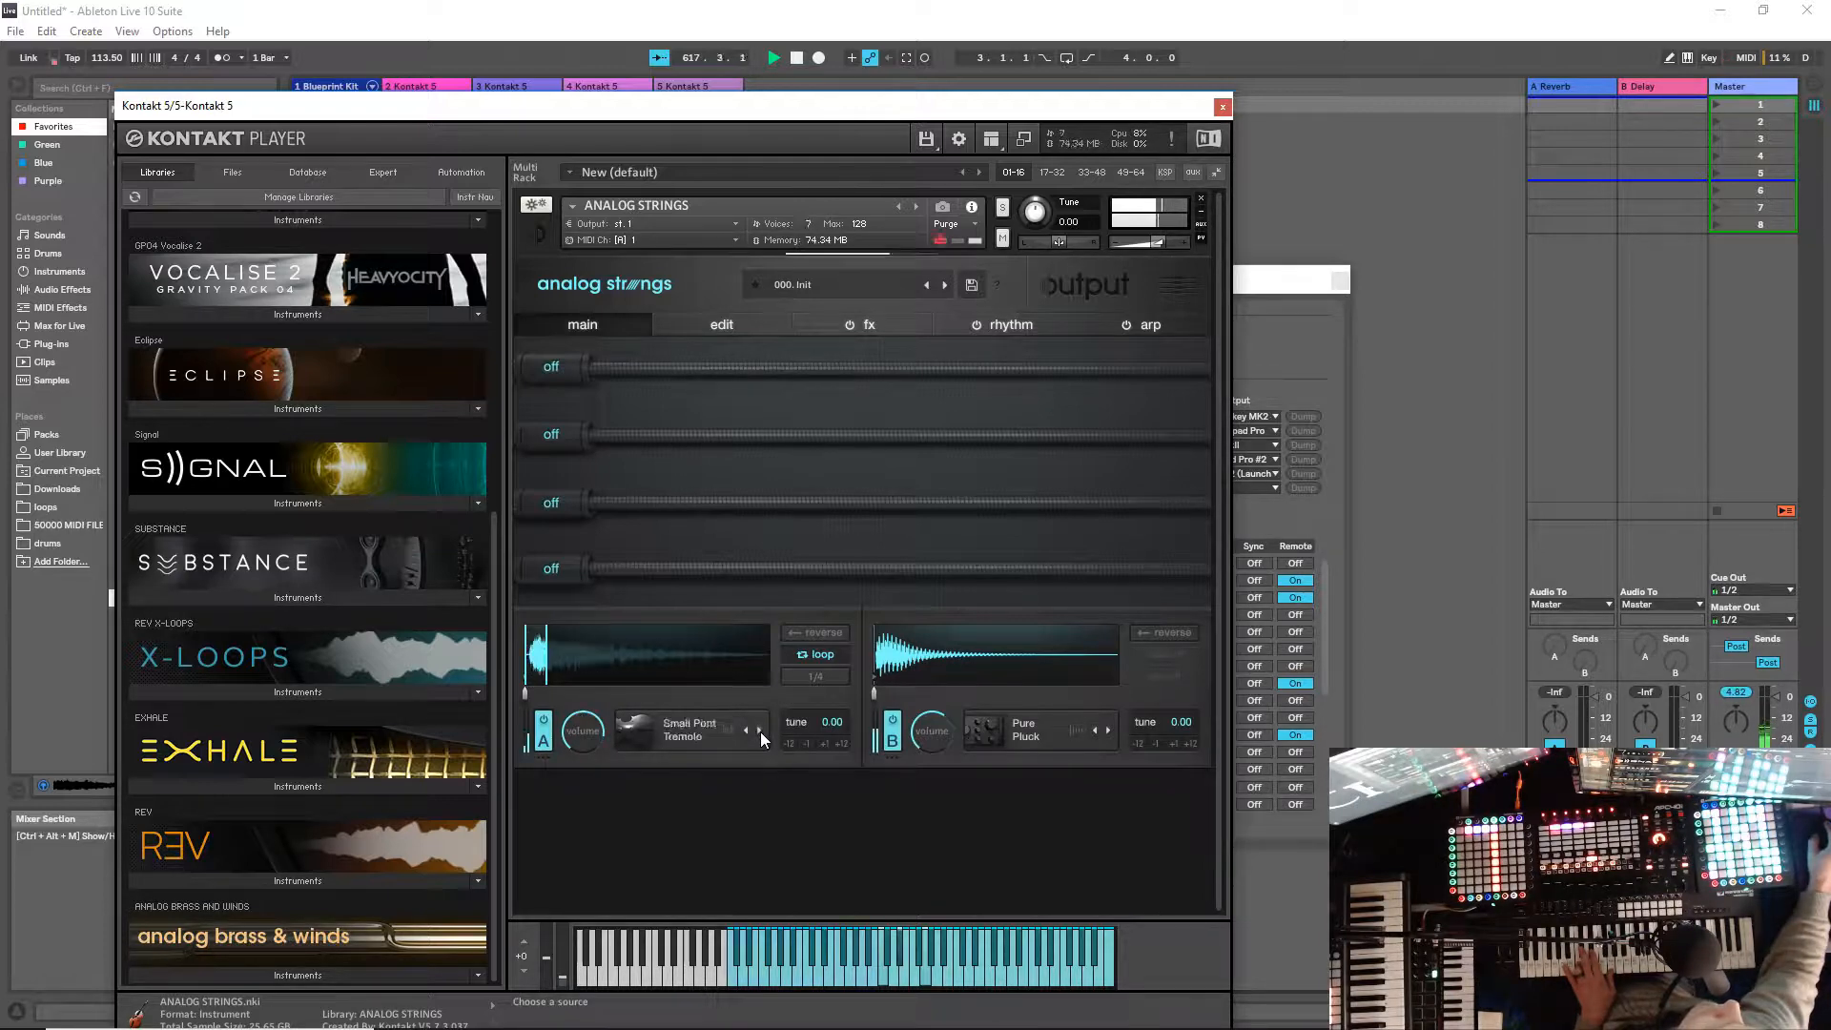
Step: Try the Space Hits tape loop on layer A and load the Large Staccato one shot as its source
click(639, 731)
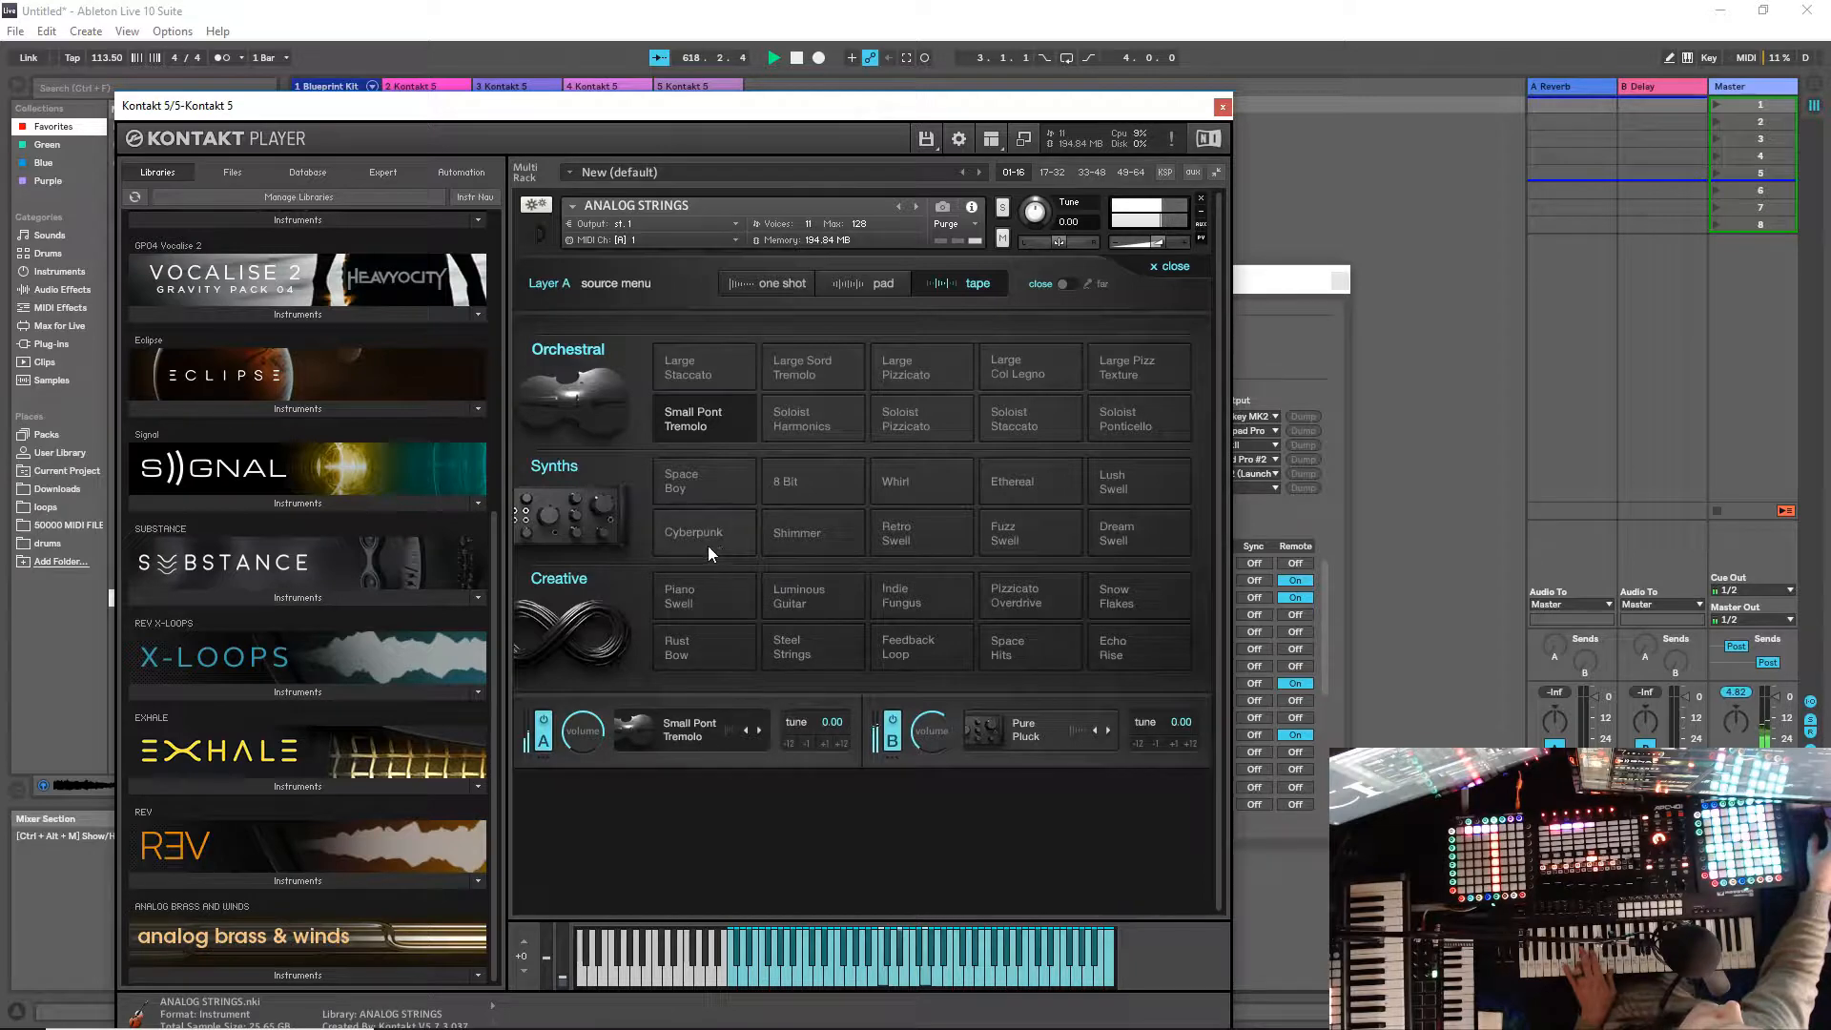
click(1010, 649)
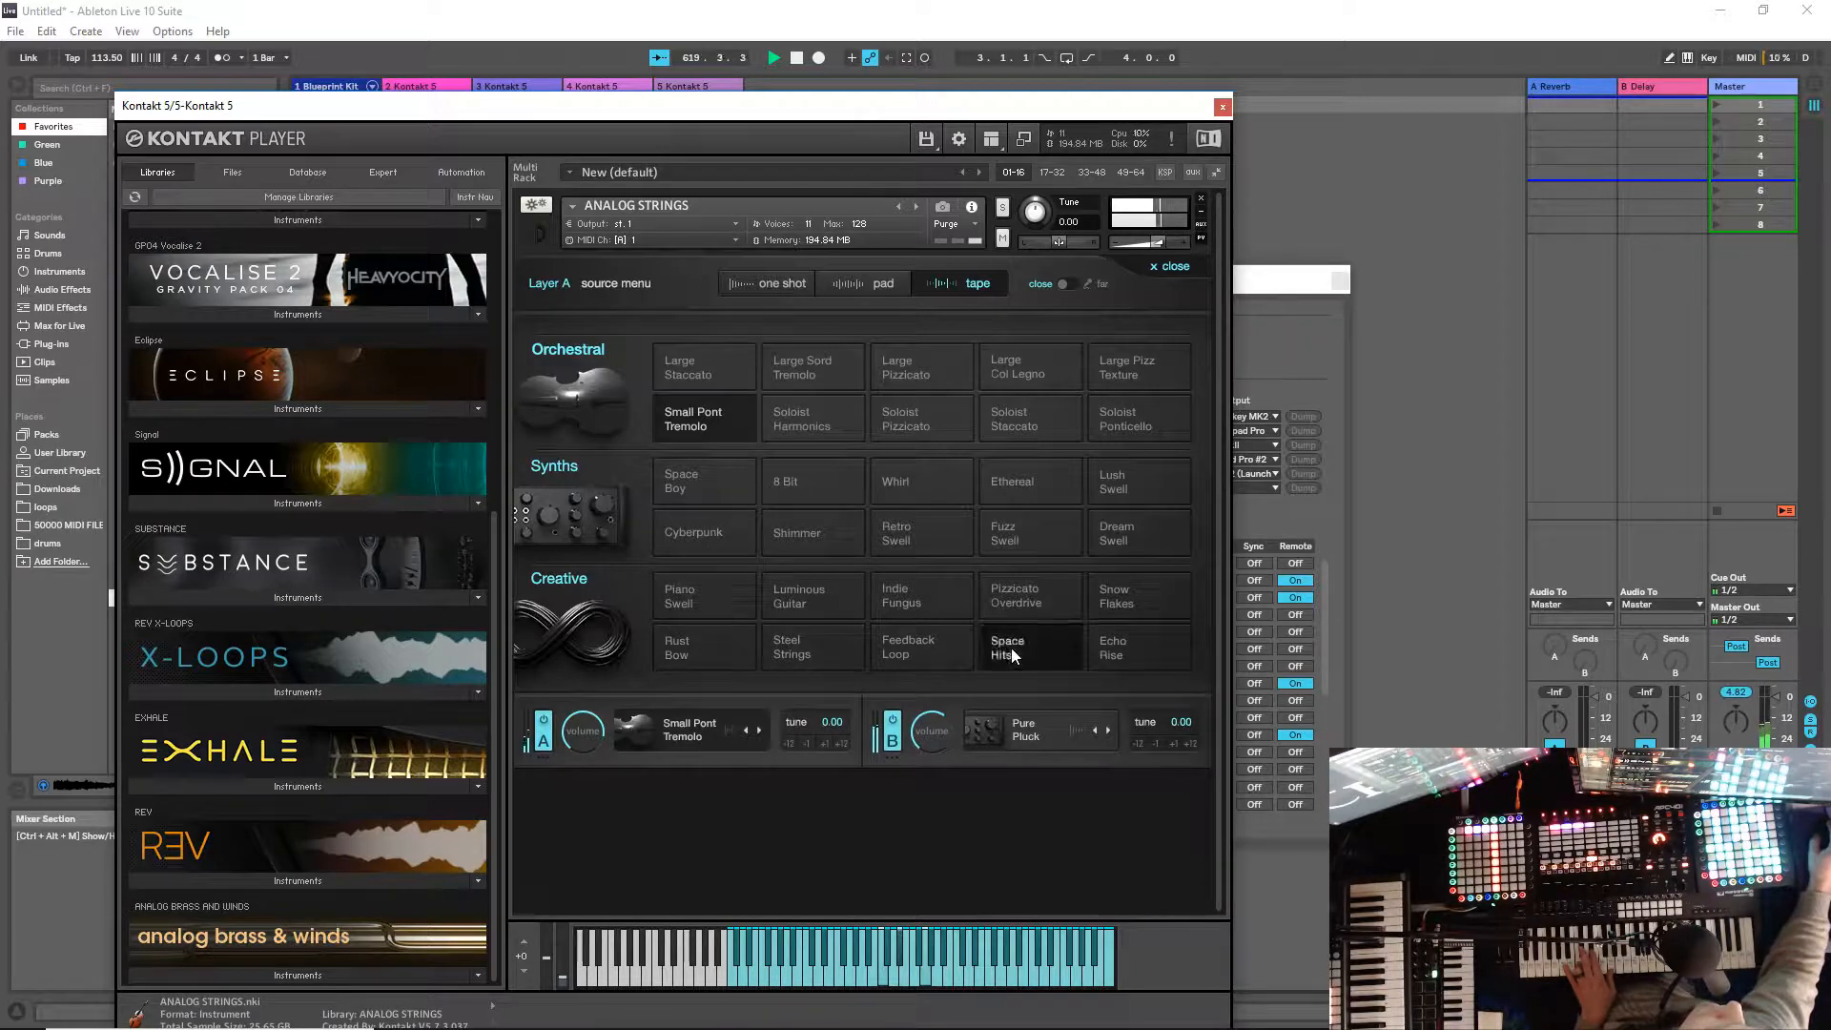
click(757, 728)
click(757, 729)
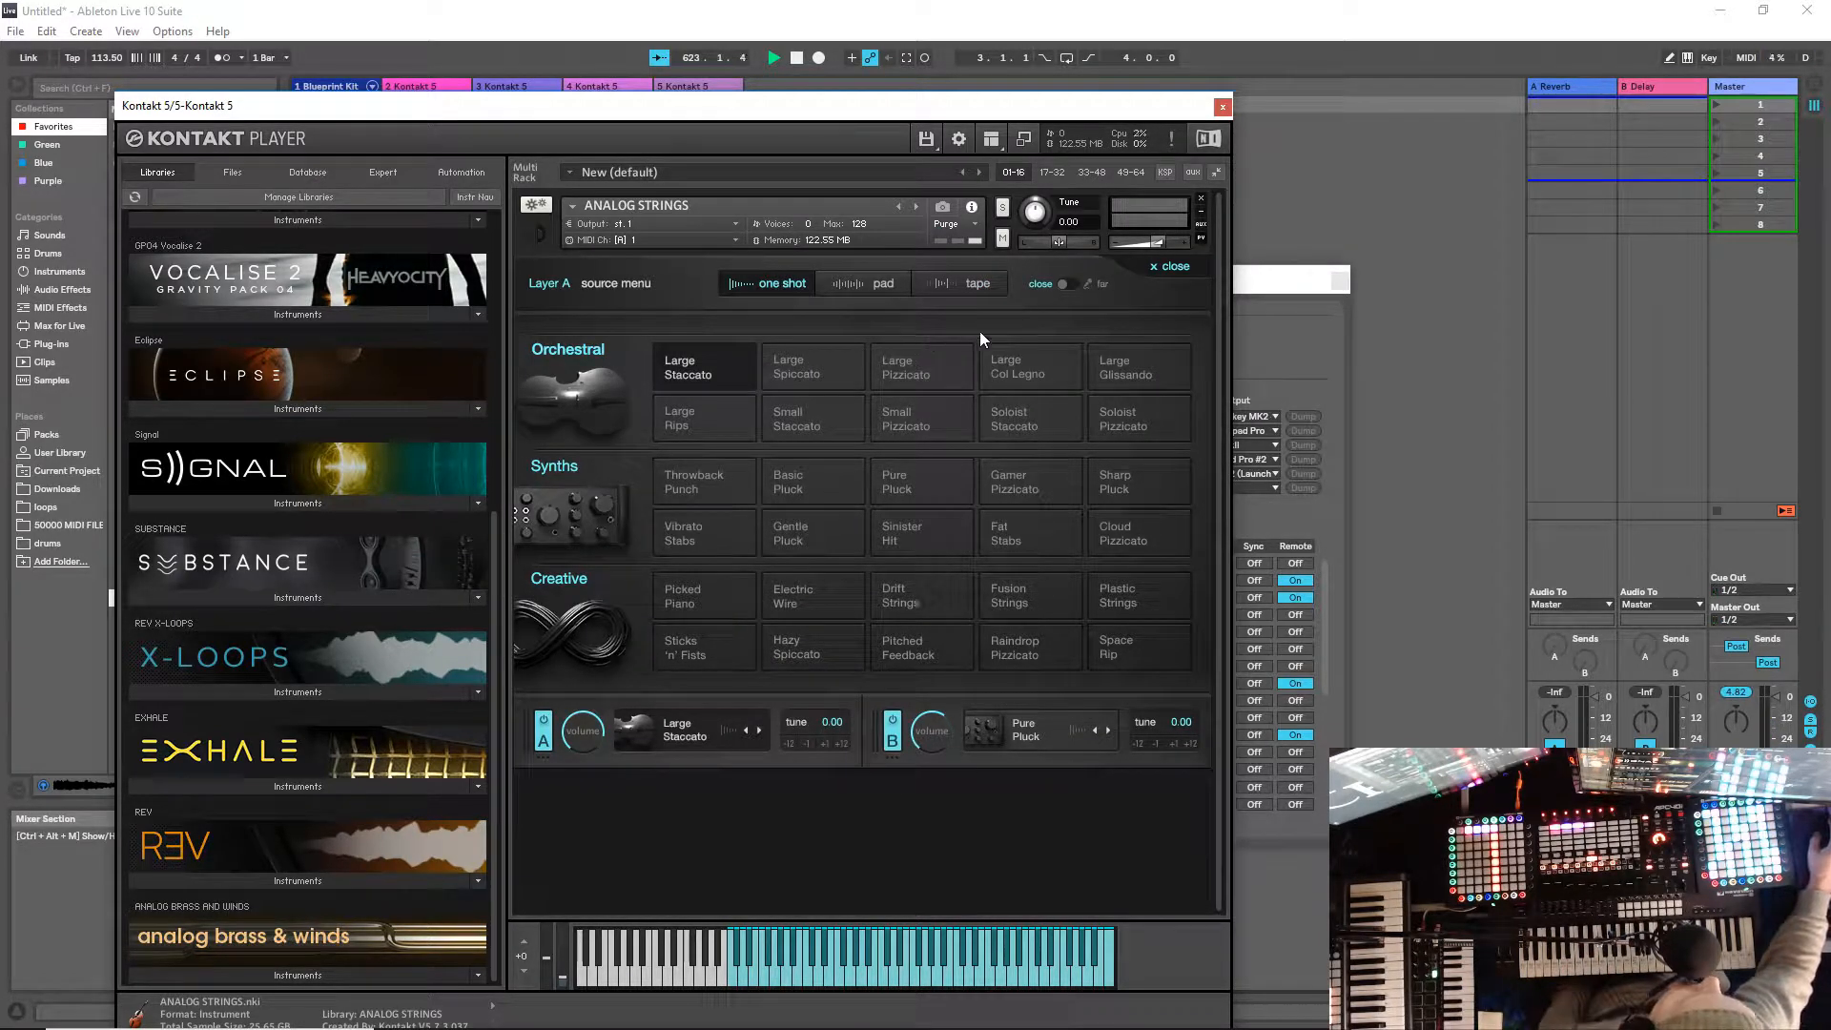
click(1158, 269)
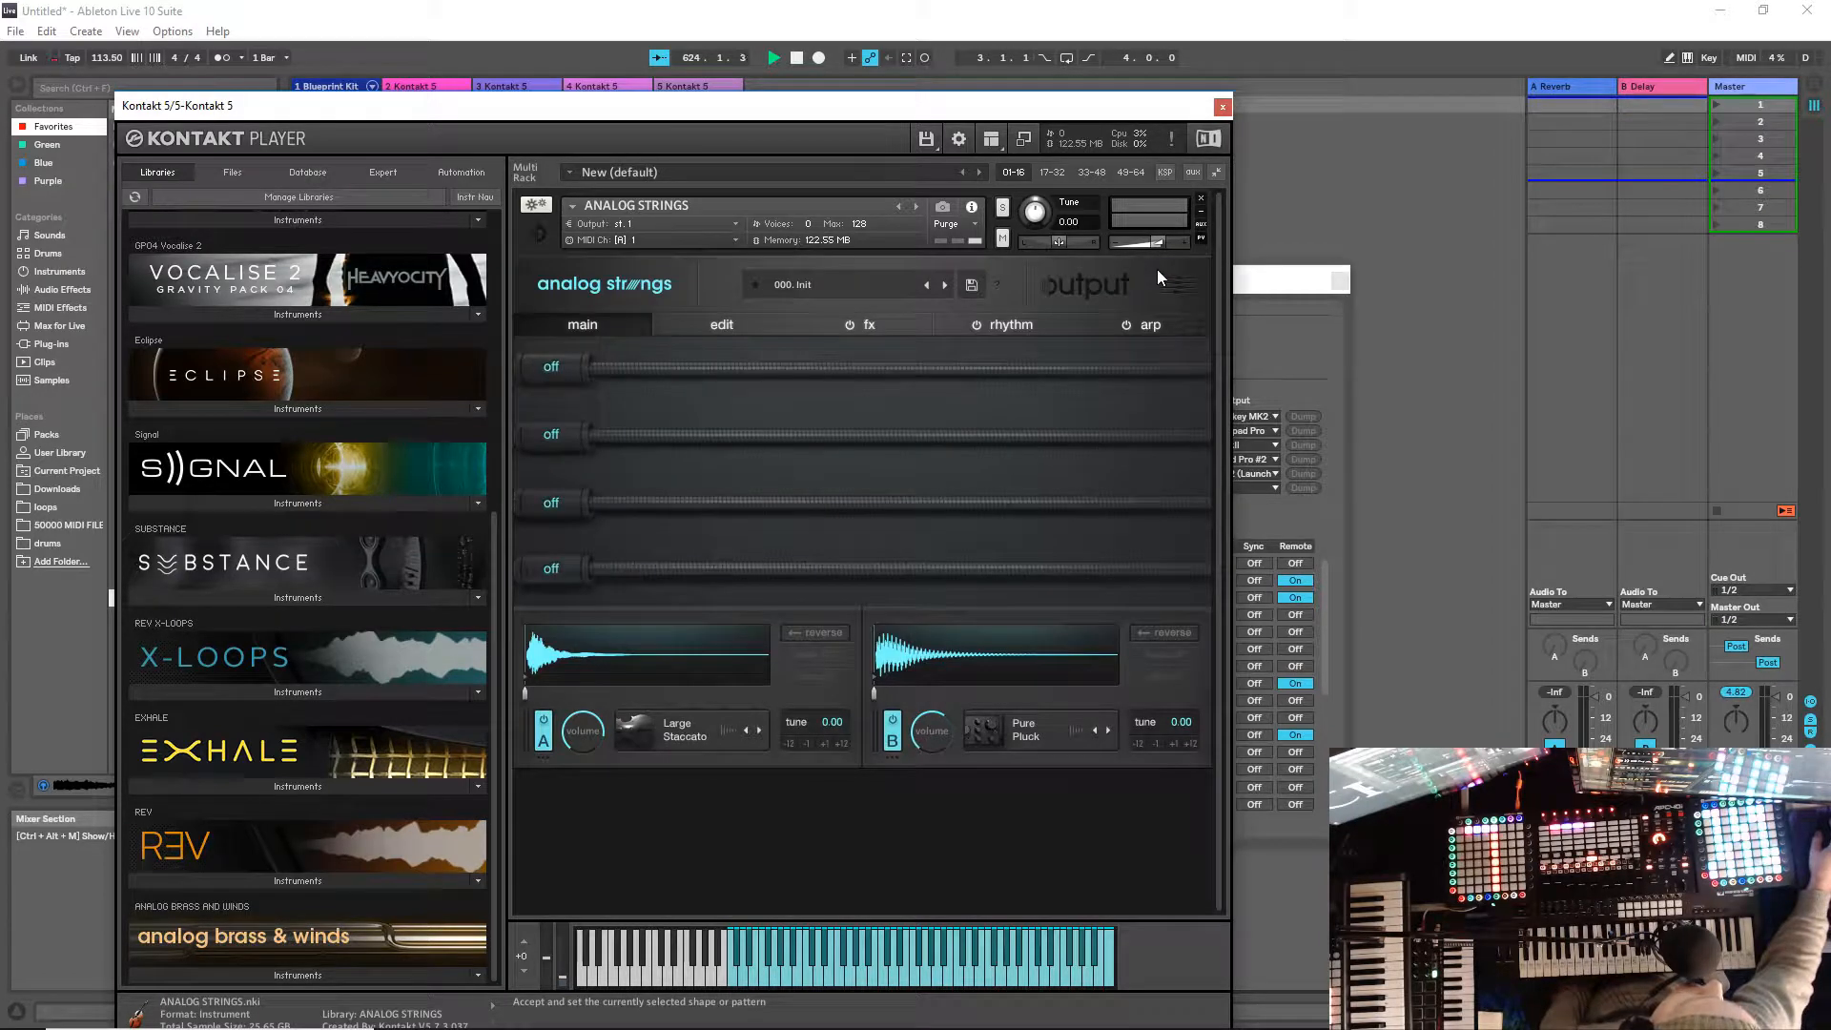
Step: Turn off the instrument's arpeggiator, rhythm and effects sections
click(1126, 325)
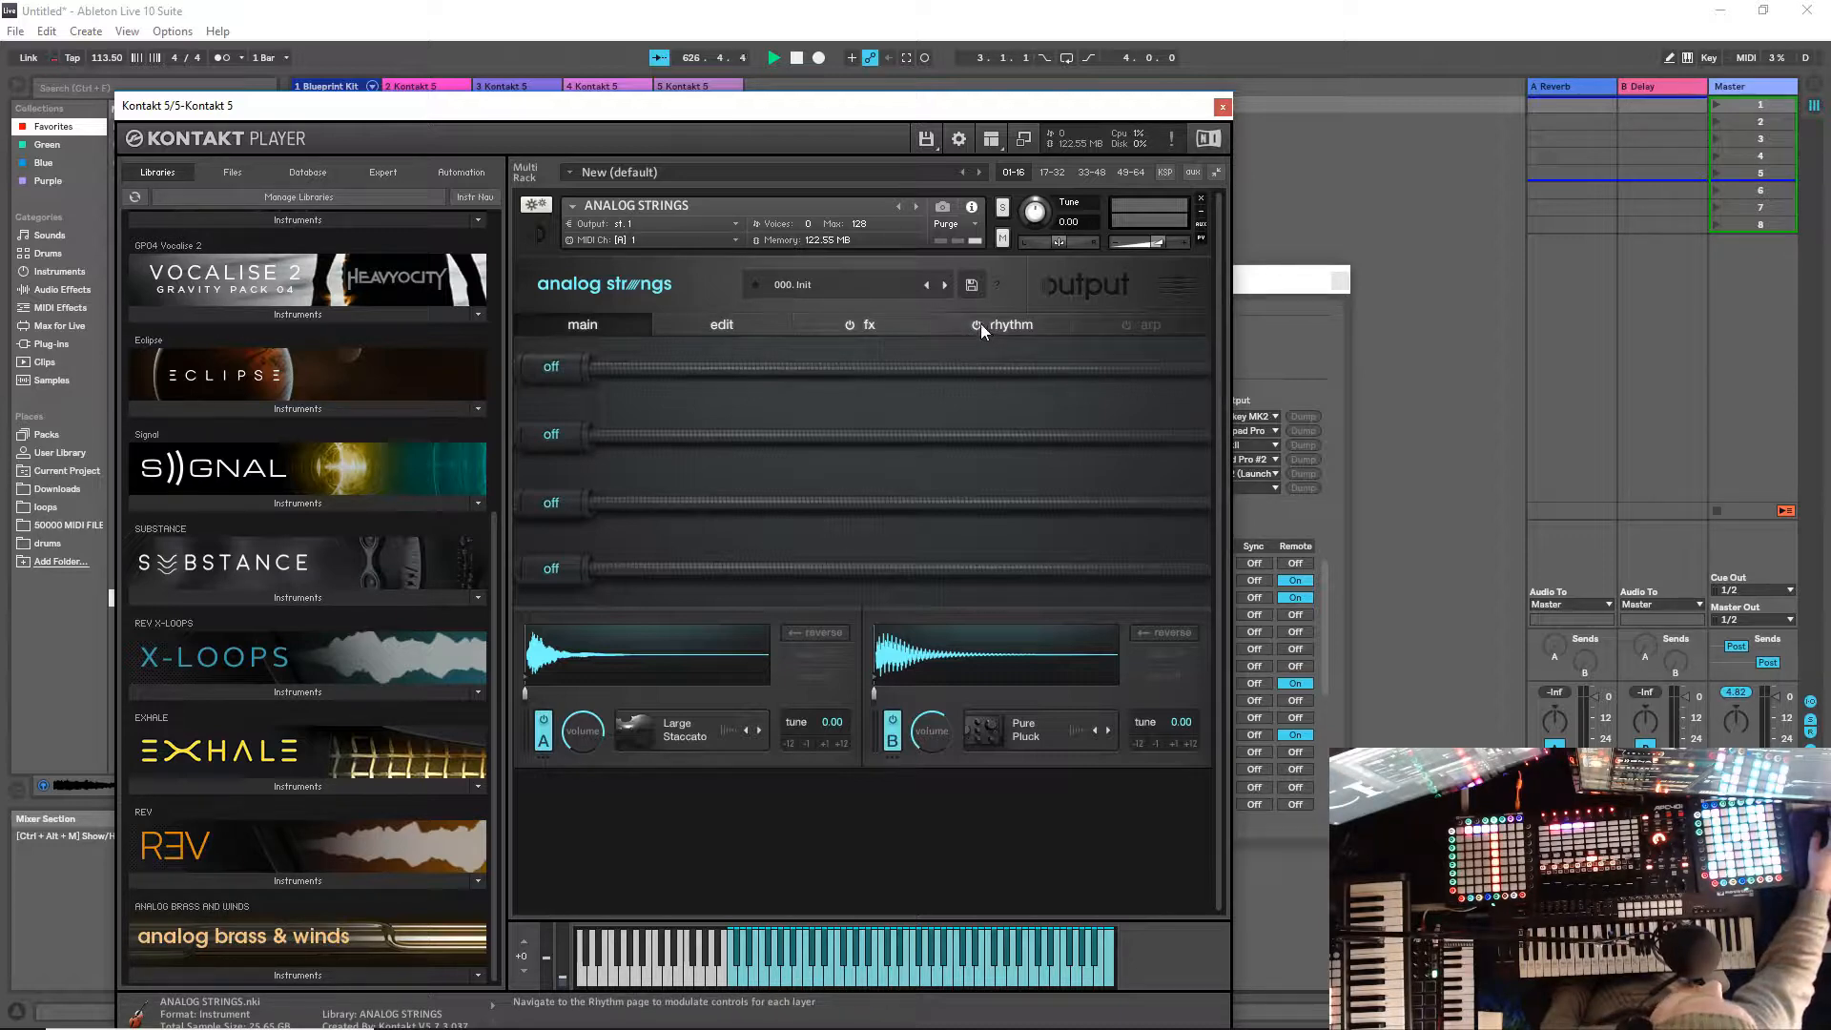
click(870, 325)
click(850, 324)
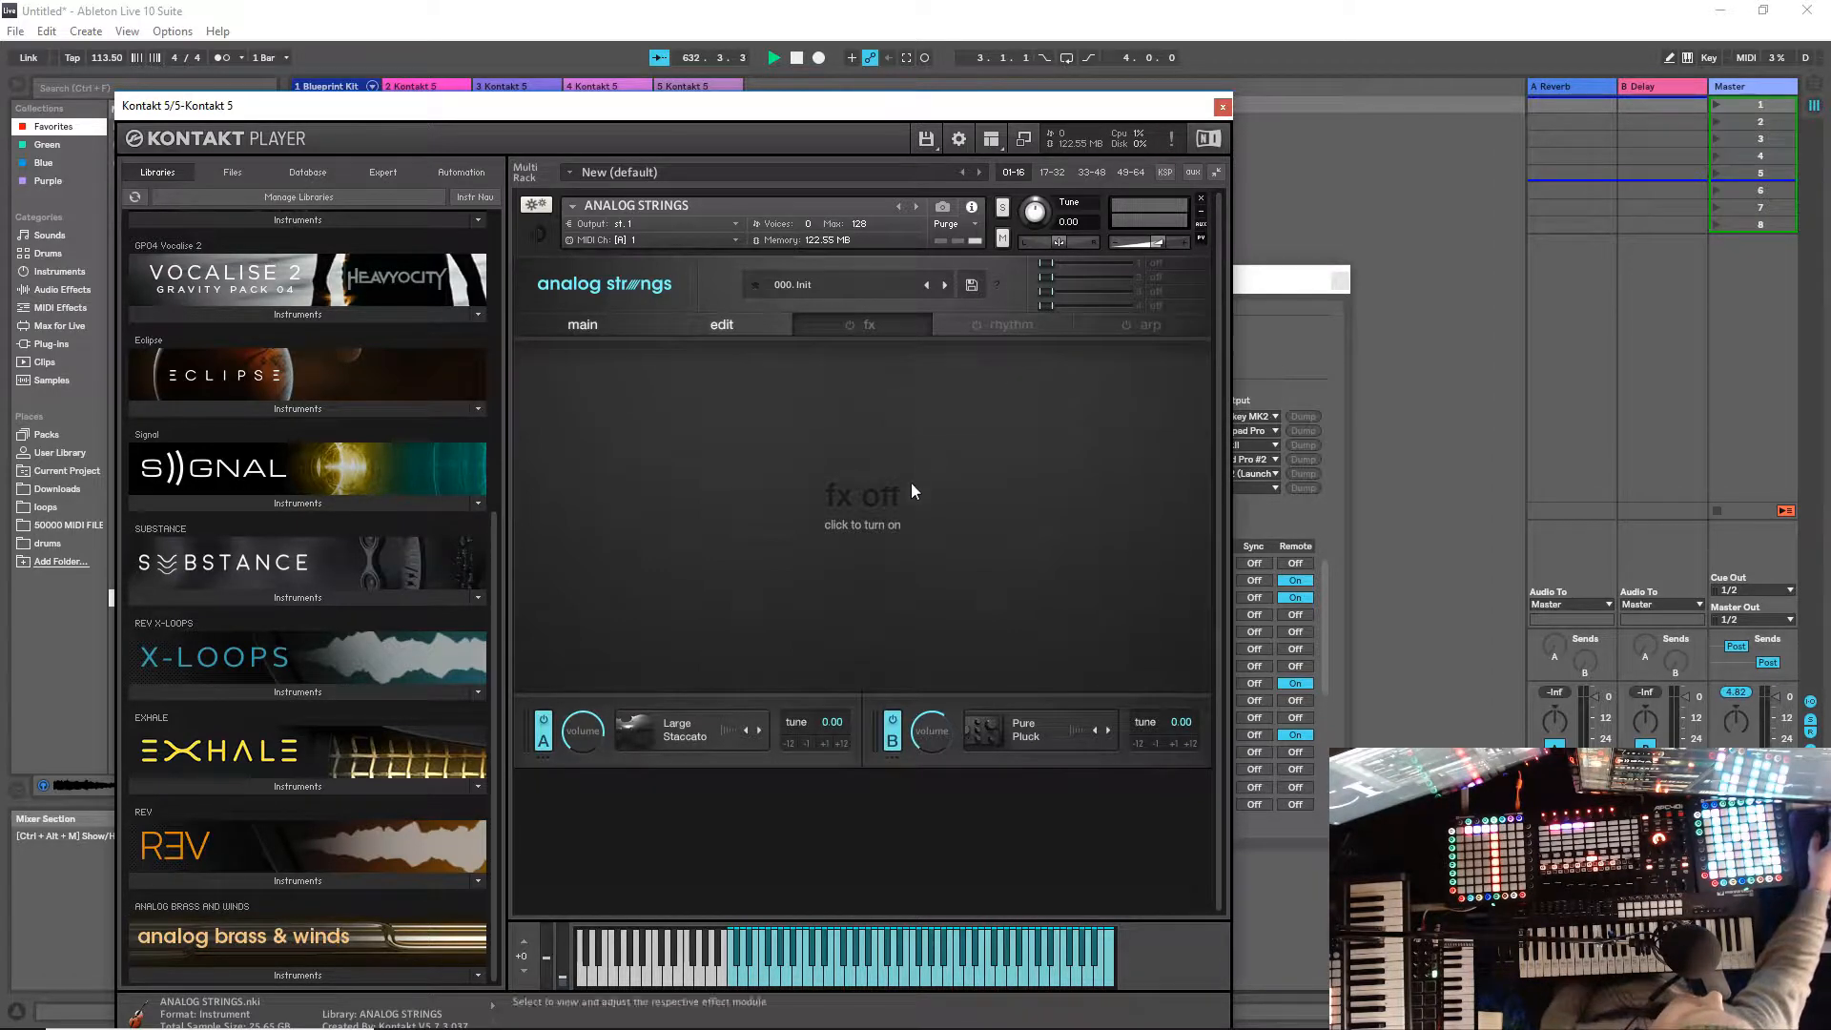
Step: Move the first macro slider on the main page about a third of its travel and turn off layer B
click(573, 324)
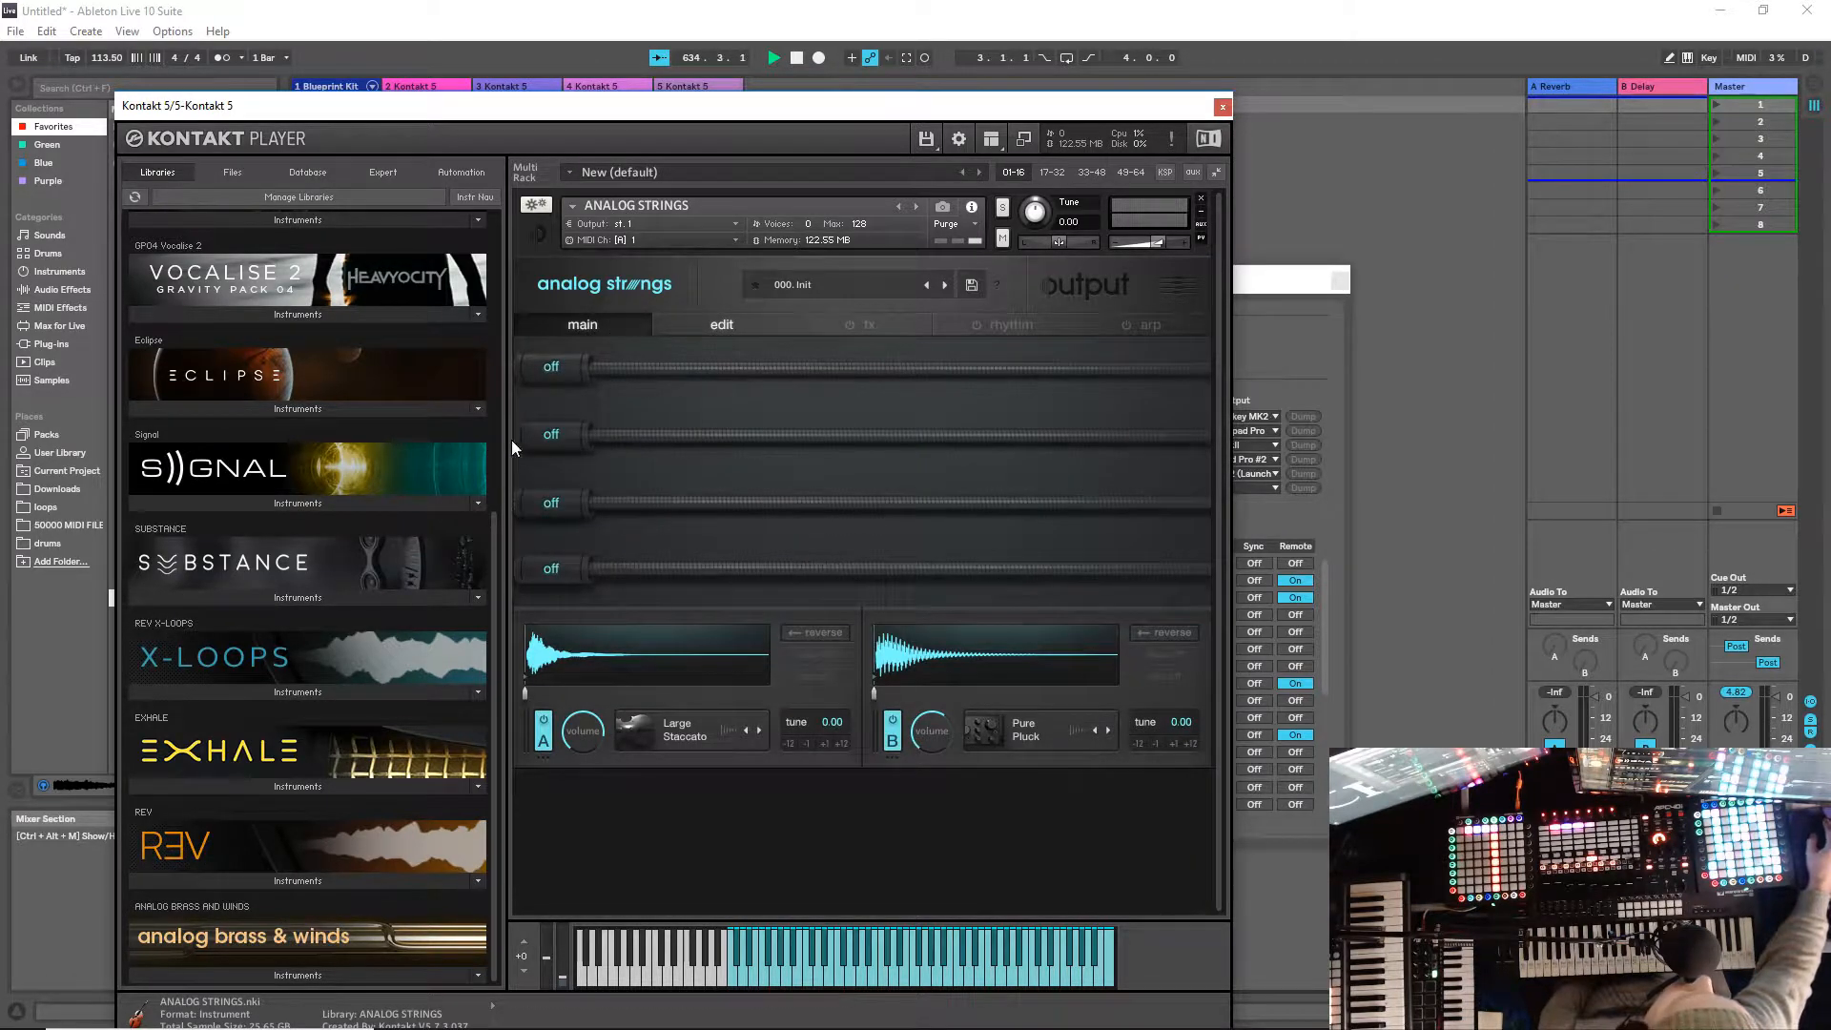
mouse_move(540, 372)
mouse_down()
mouse_move(1071, 409)
mouse_move(746, 423)
mouse_move(551, 403)
mouse_move(996, 427)
mouse_move(748, 435)
mouse_up()
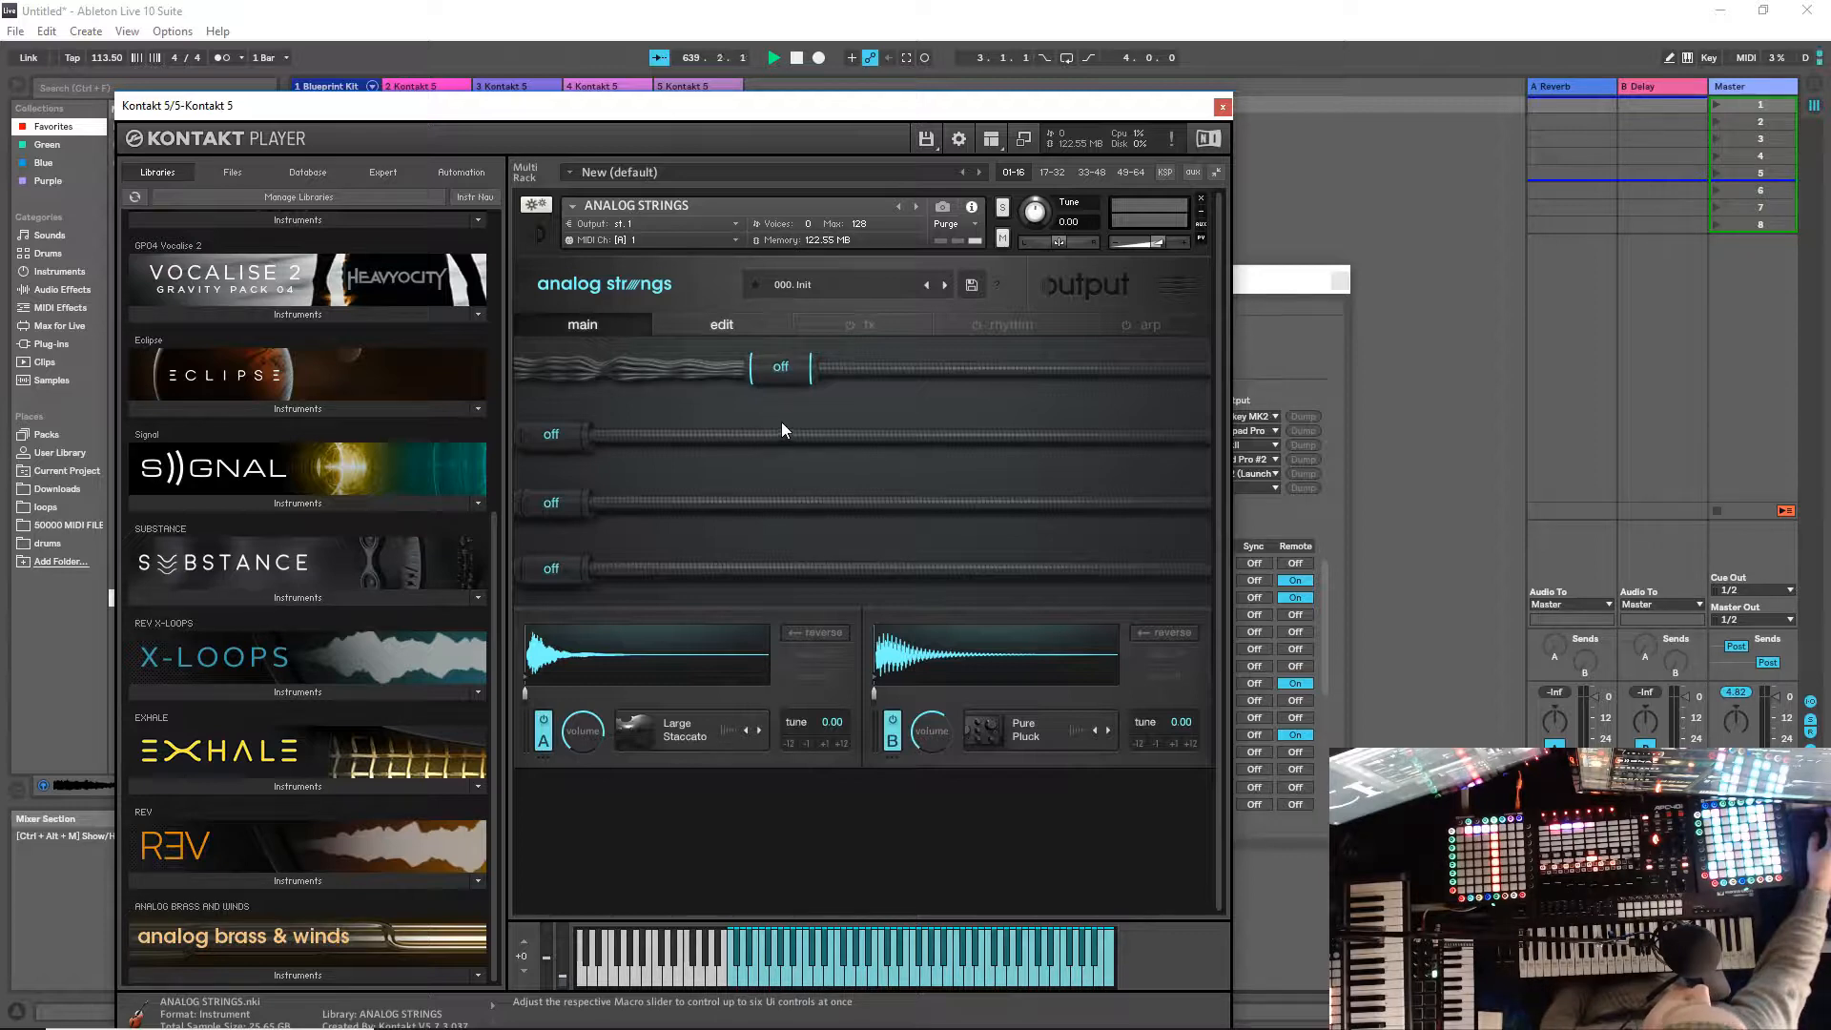
click(892, 718)
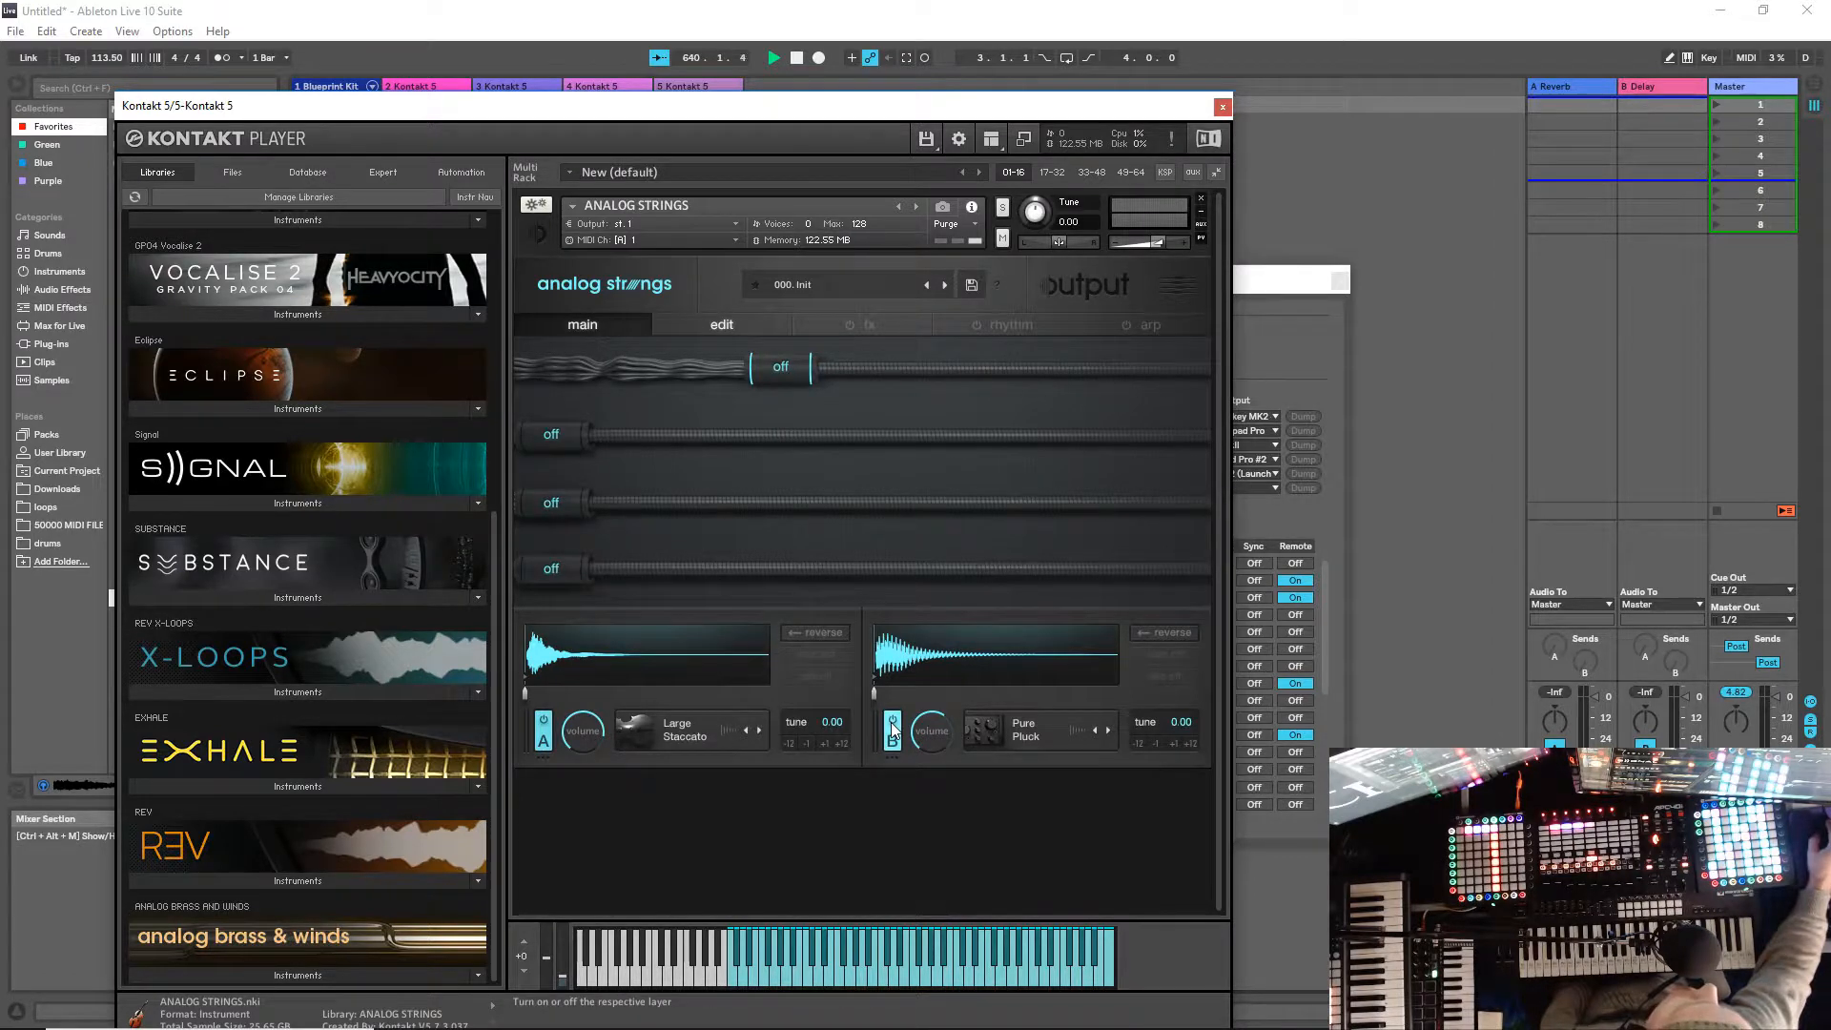
Step: Turn the effects section back on and enable layer A's distortion with its drive unit
click(875, 325)
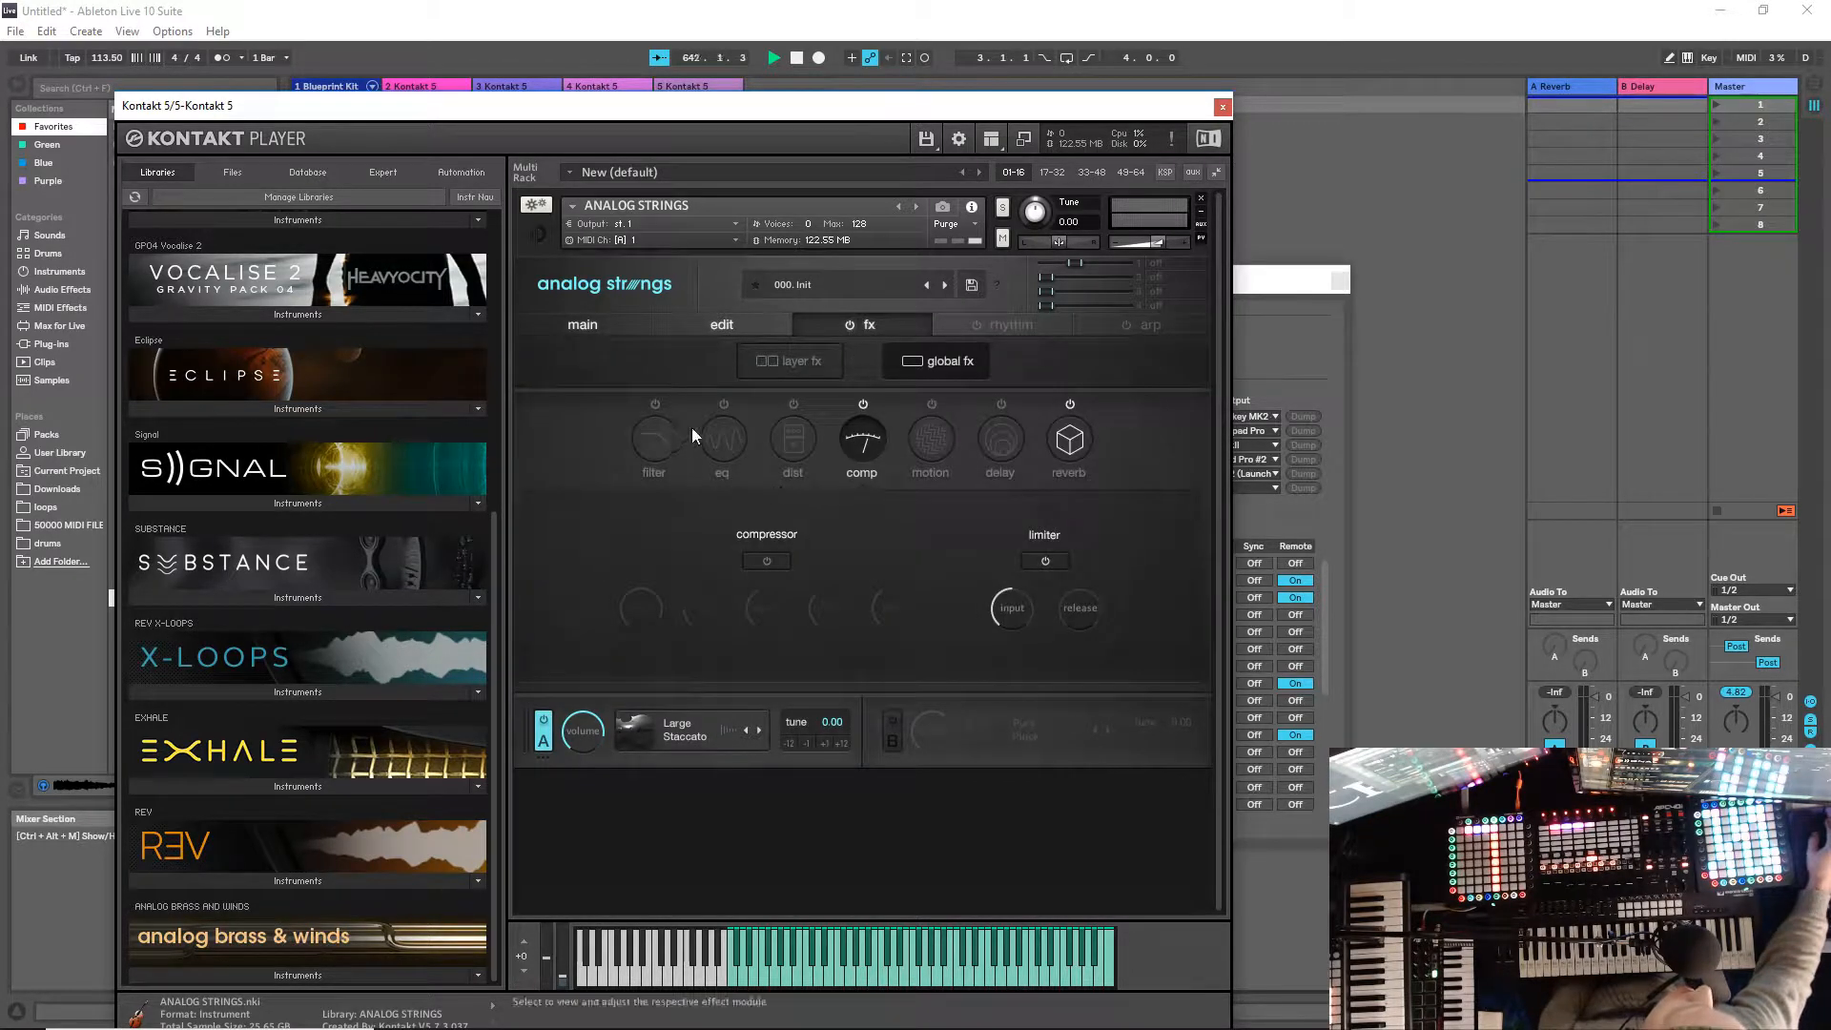
click(784, 369)
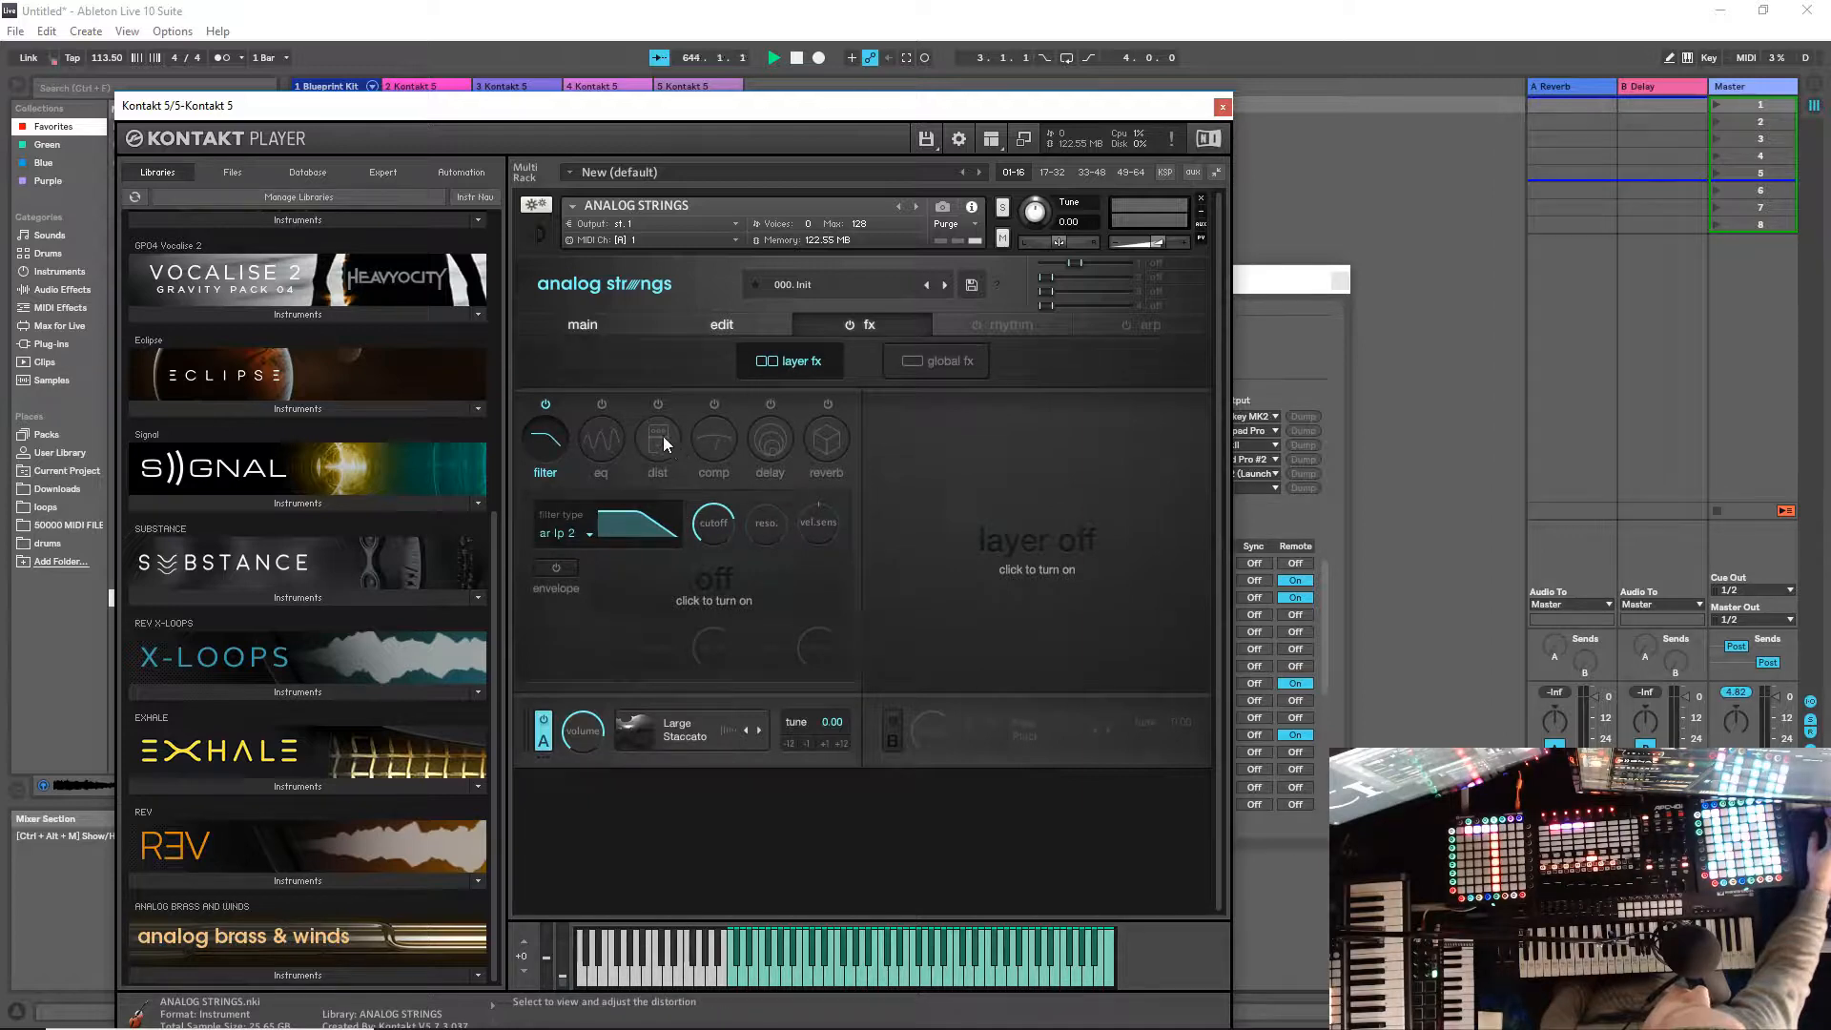
click(657, 403)
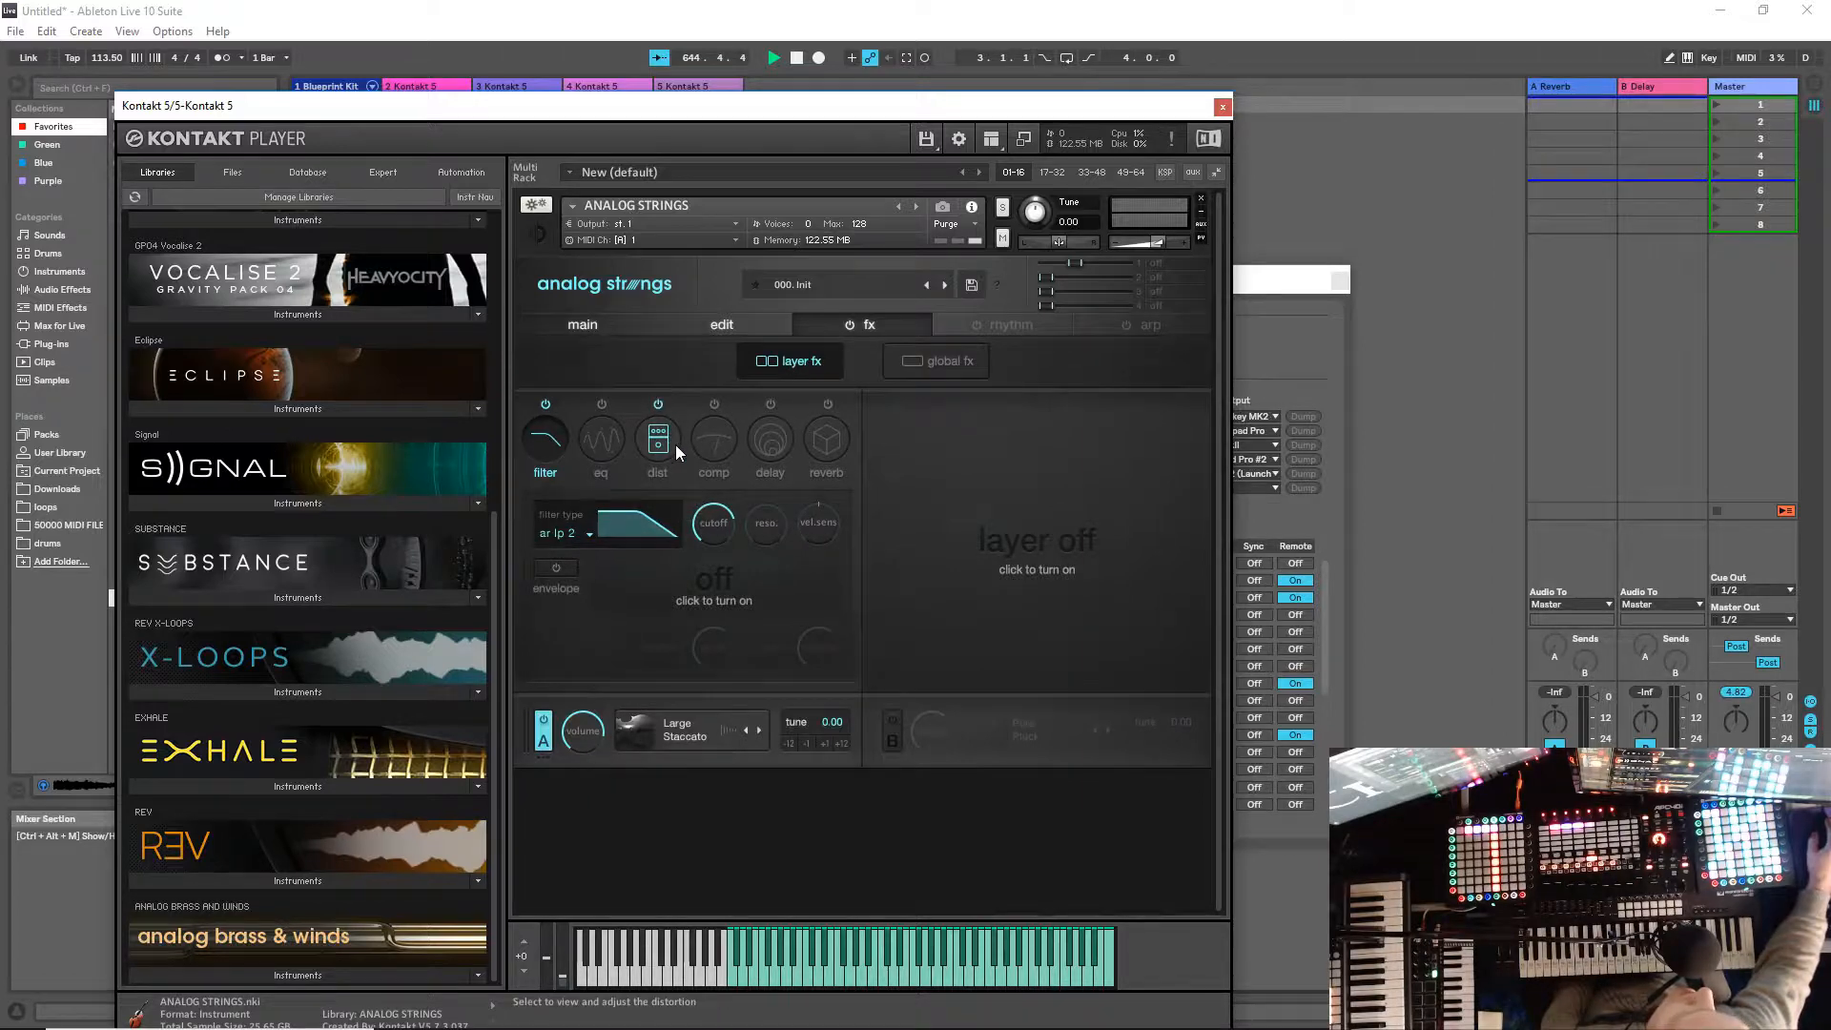
click(674, 442)
click(688, 534)
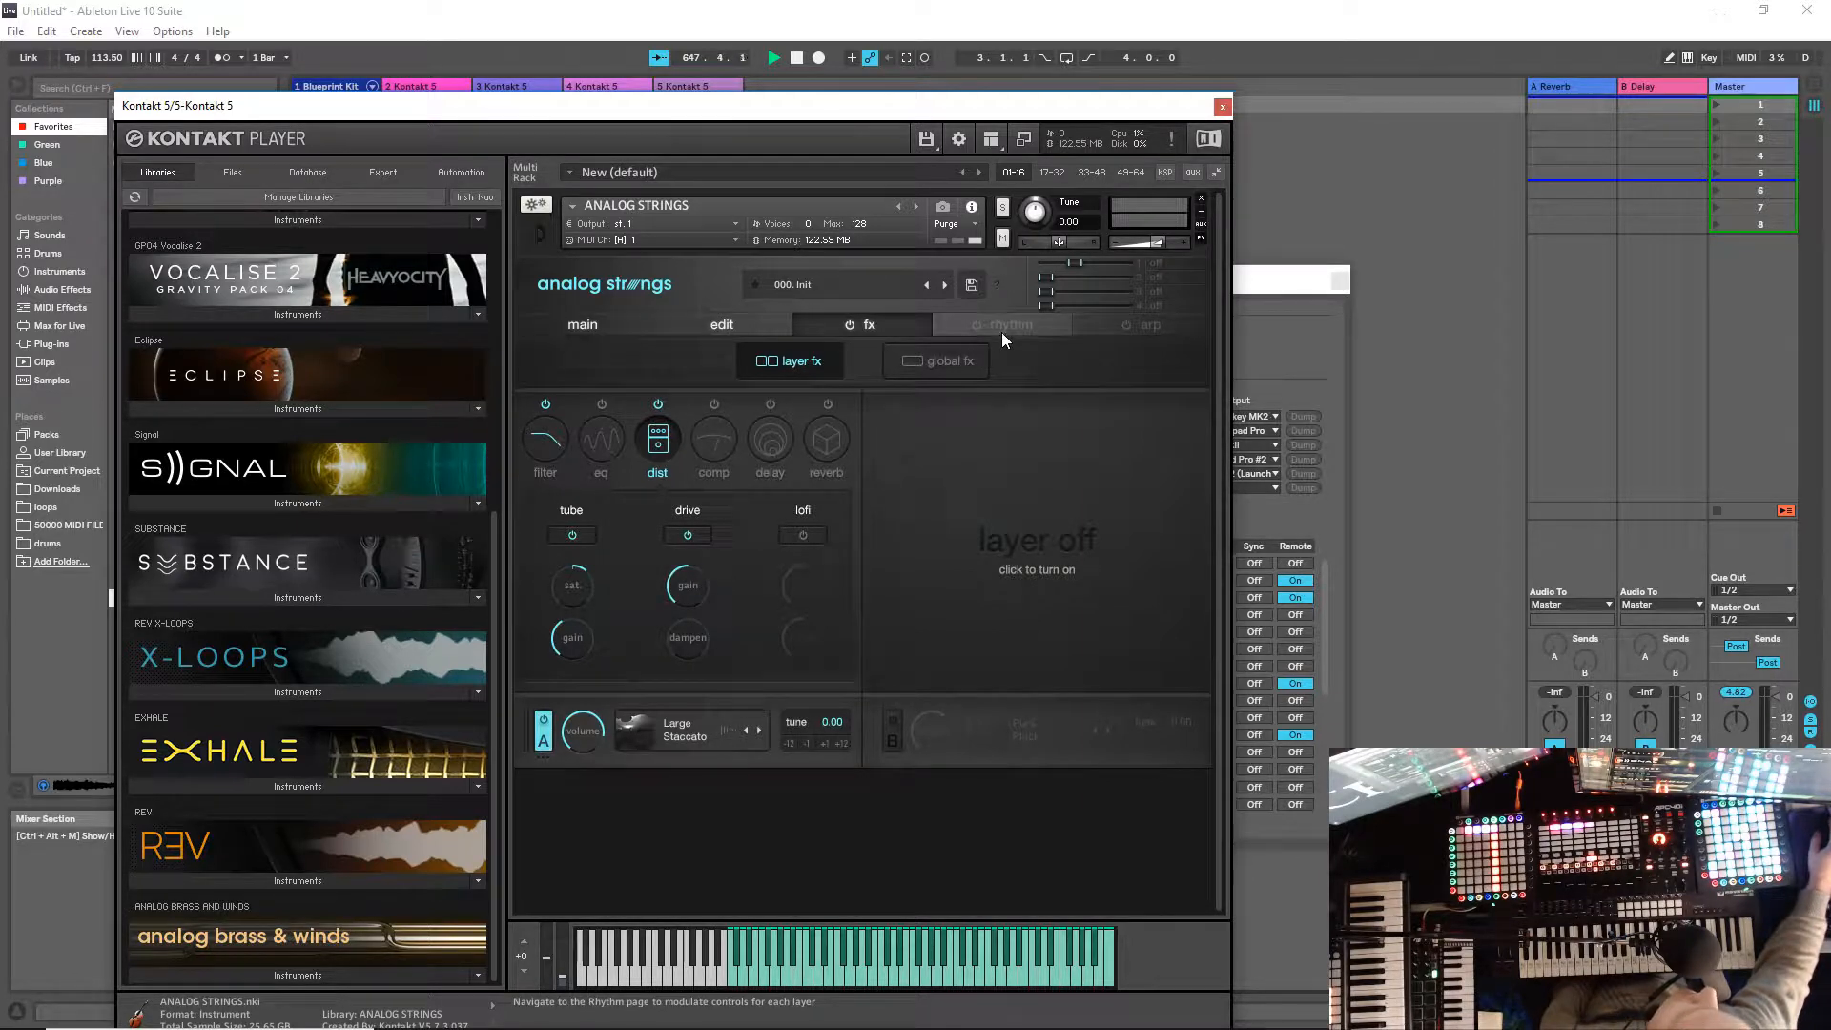
Step: Enter macro edit mode, label the first macro slider Filter and nudge it slightly upward from its starting value
click(592, 323)
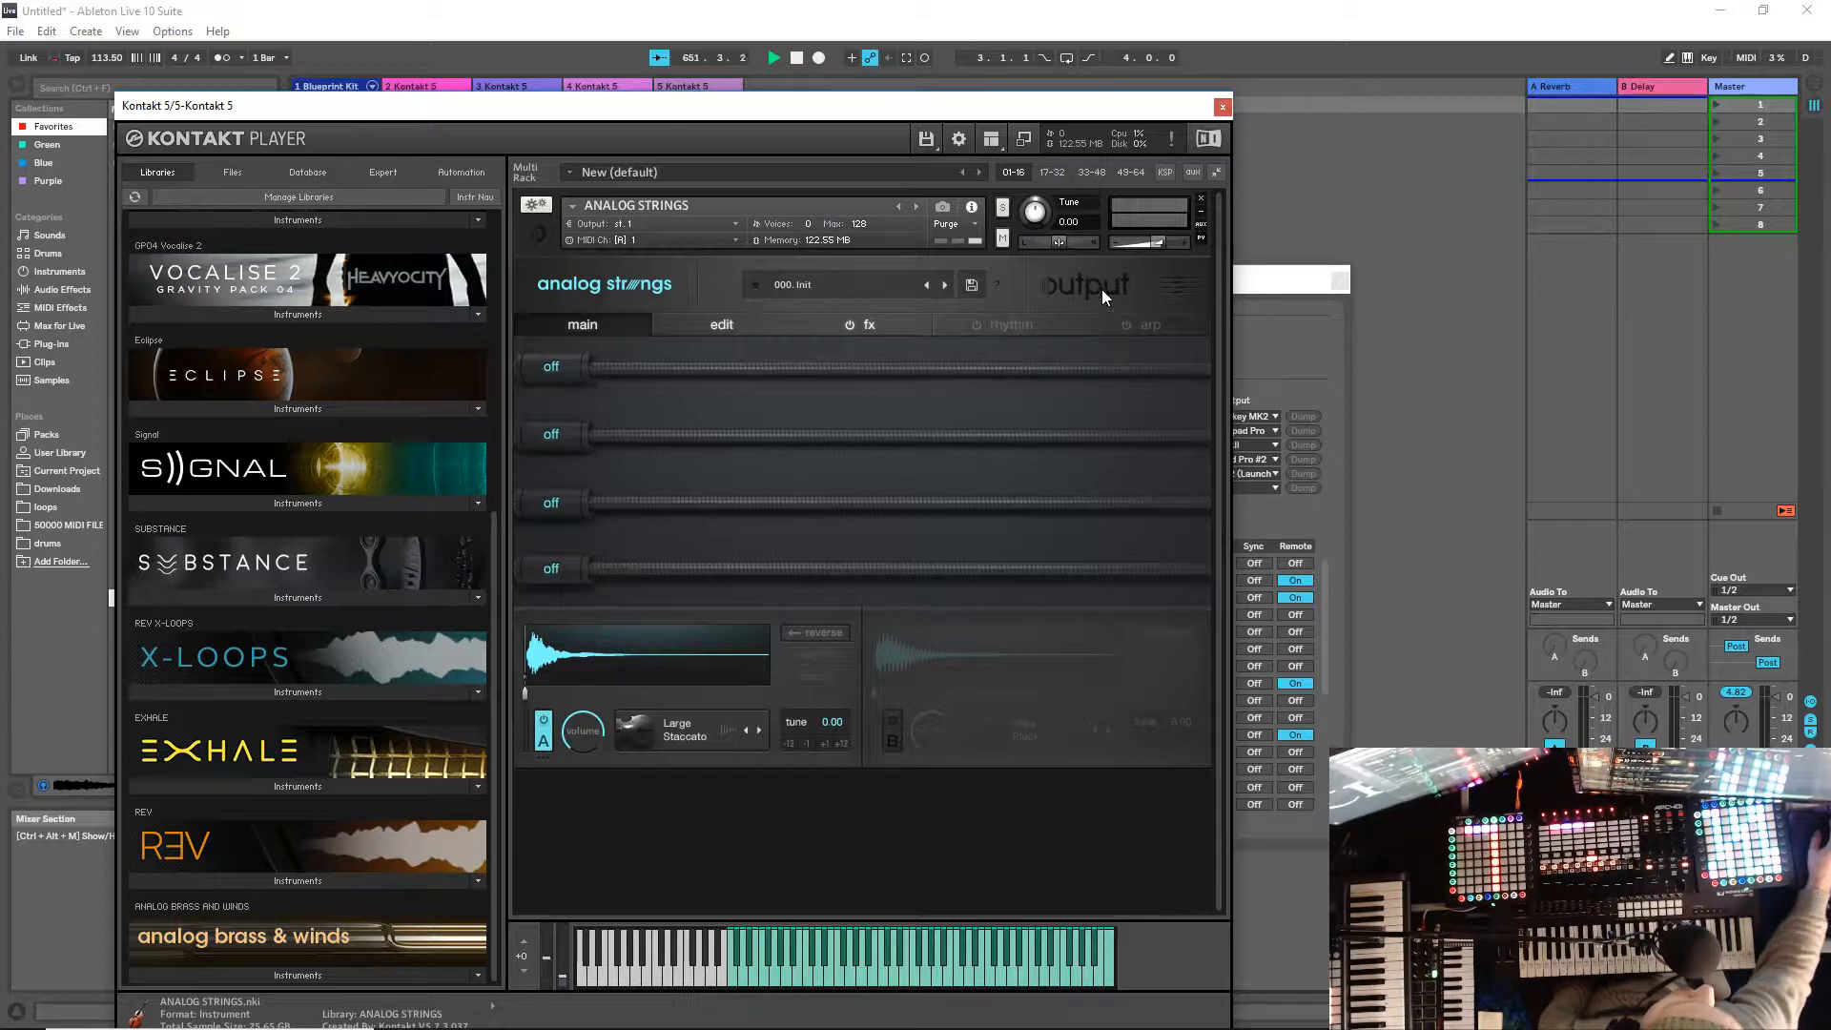
click(1182, 288)
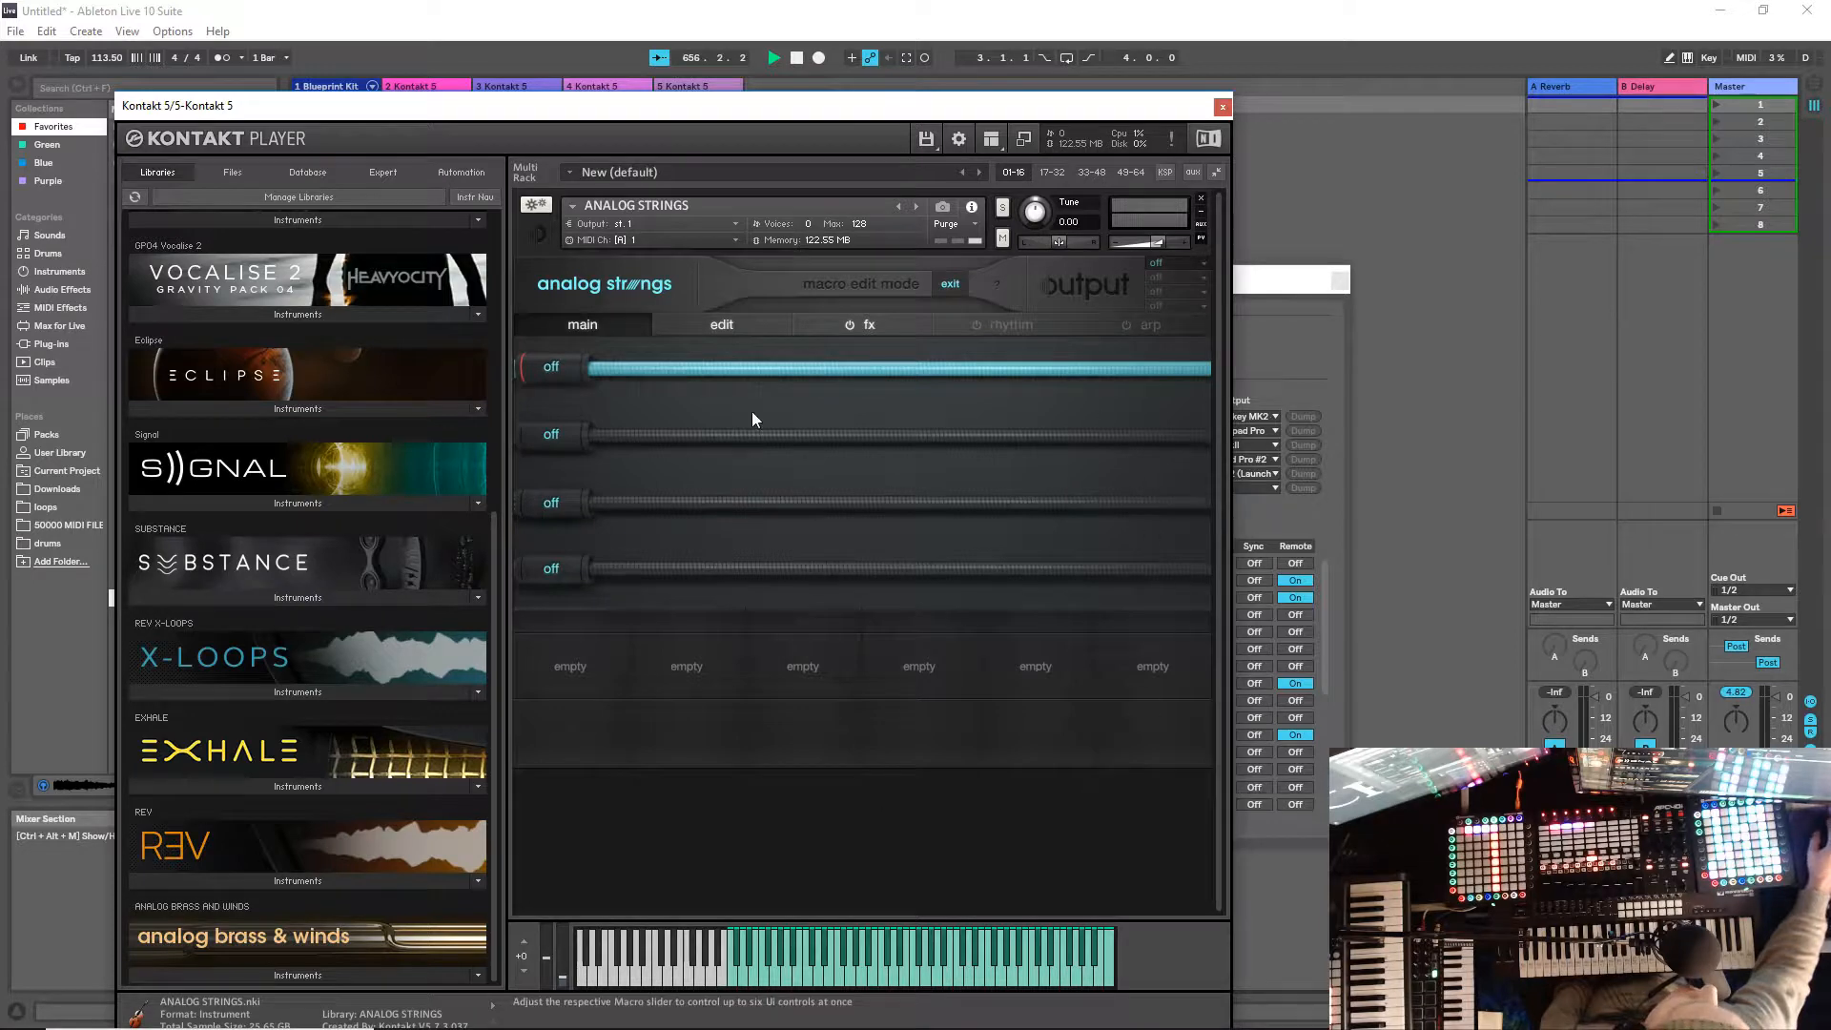
click(1202, 266)
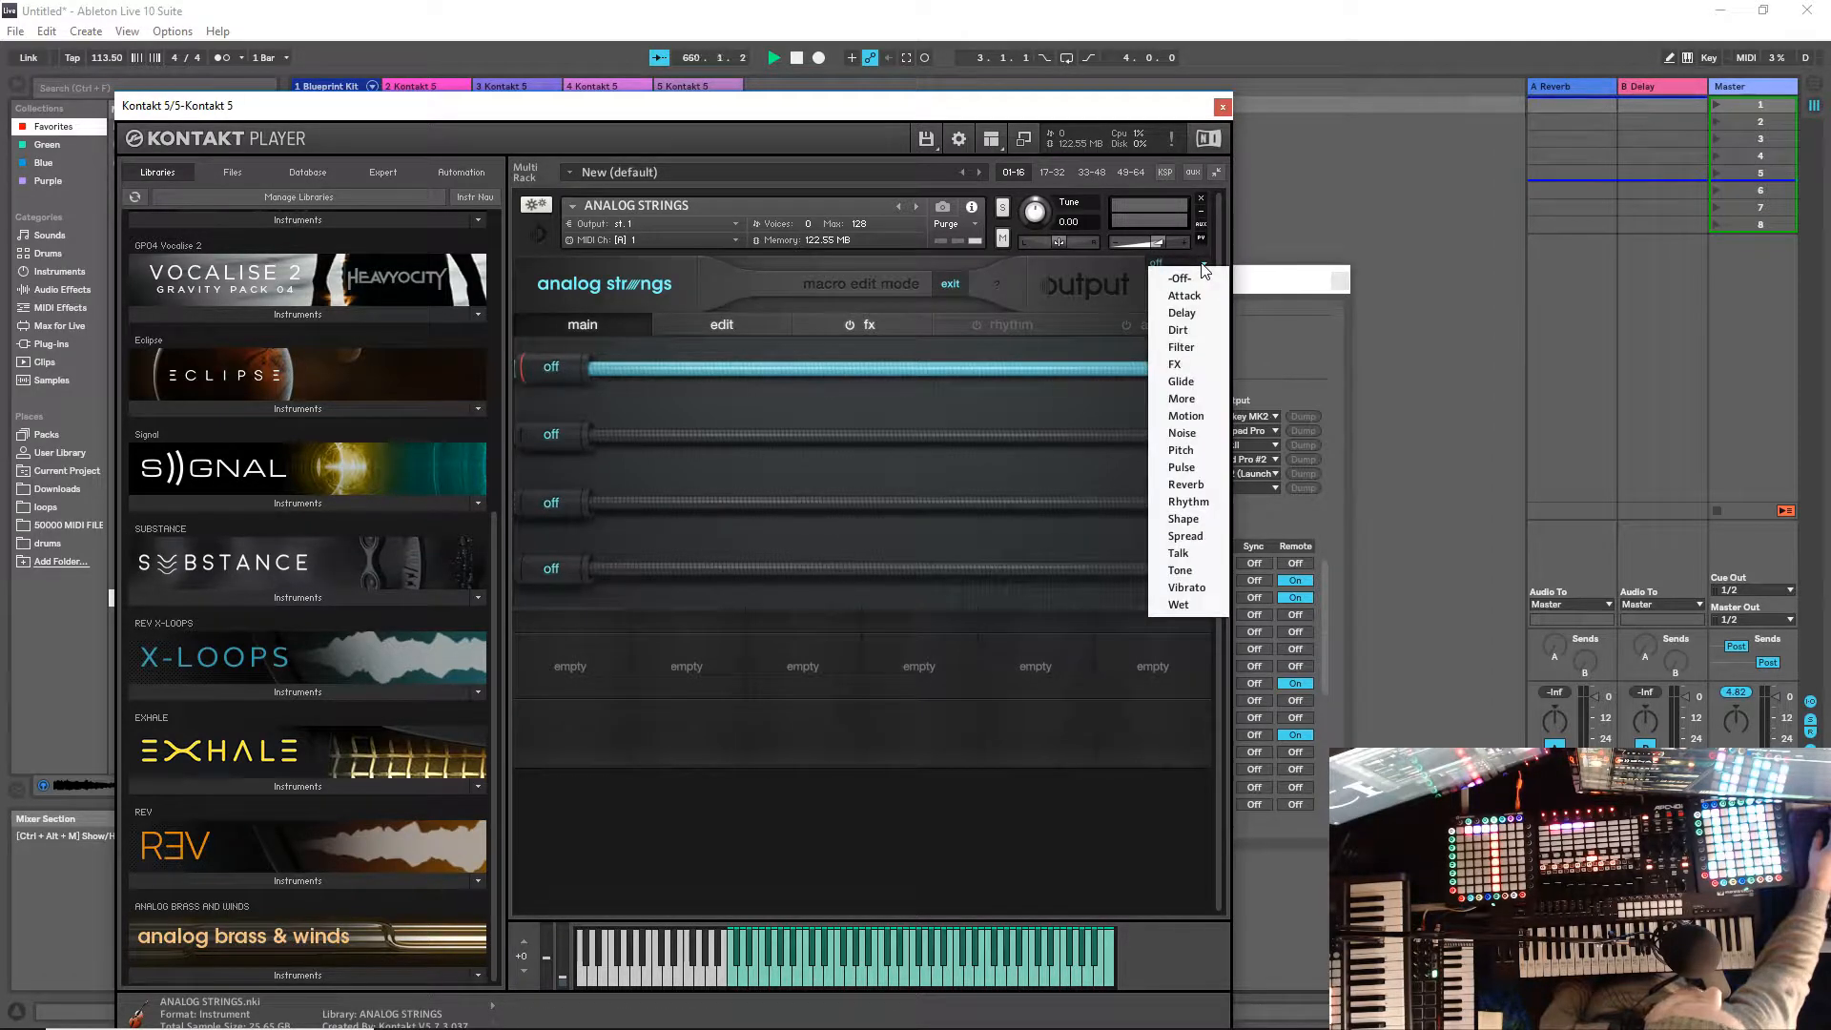
click(1180, 349)
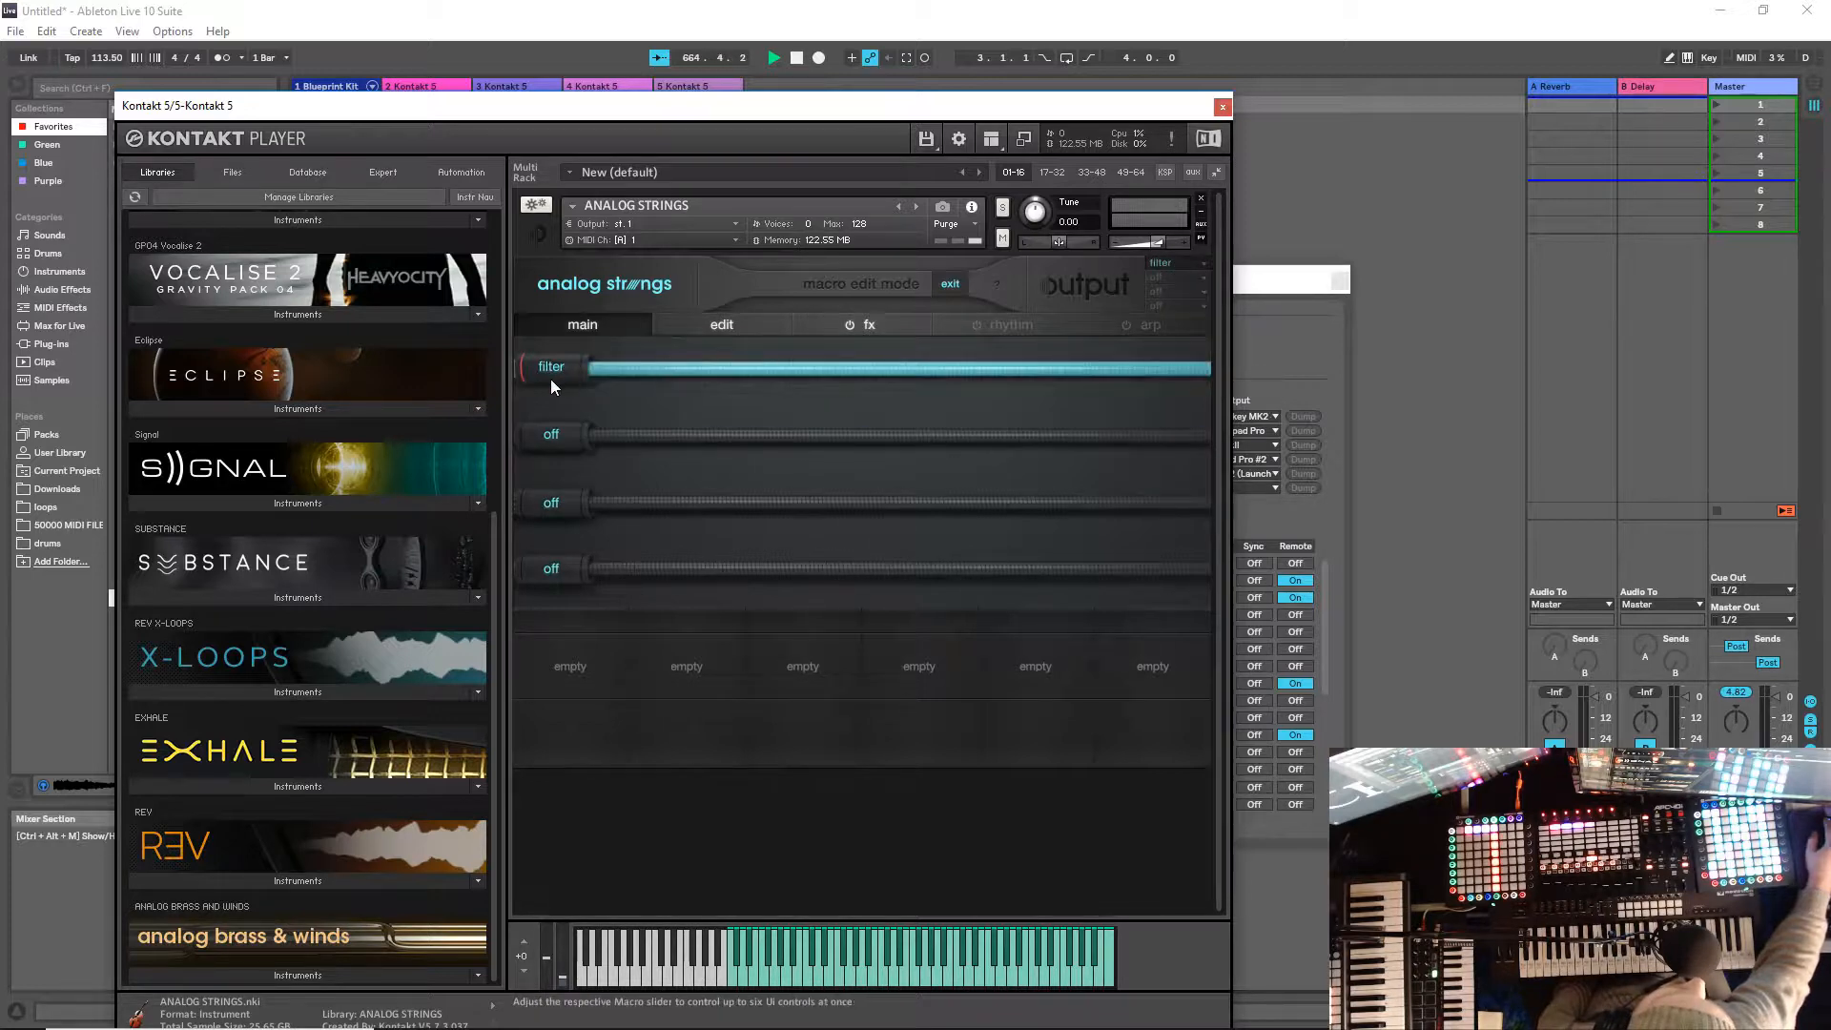
mouse_move(549, 376)
mouse_down()
mouse_move(607, 378)
mouse_move(557, 395)
mouse_up()
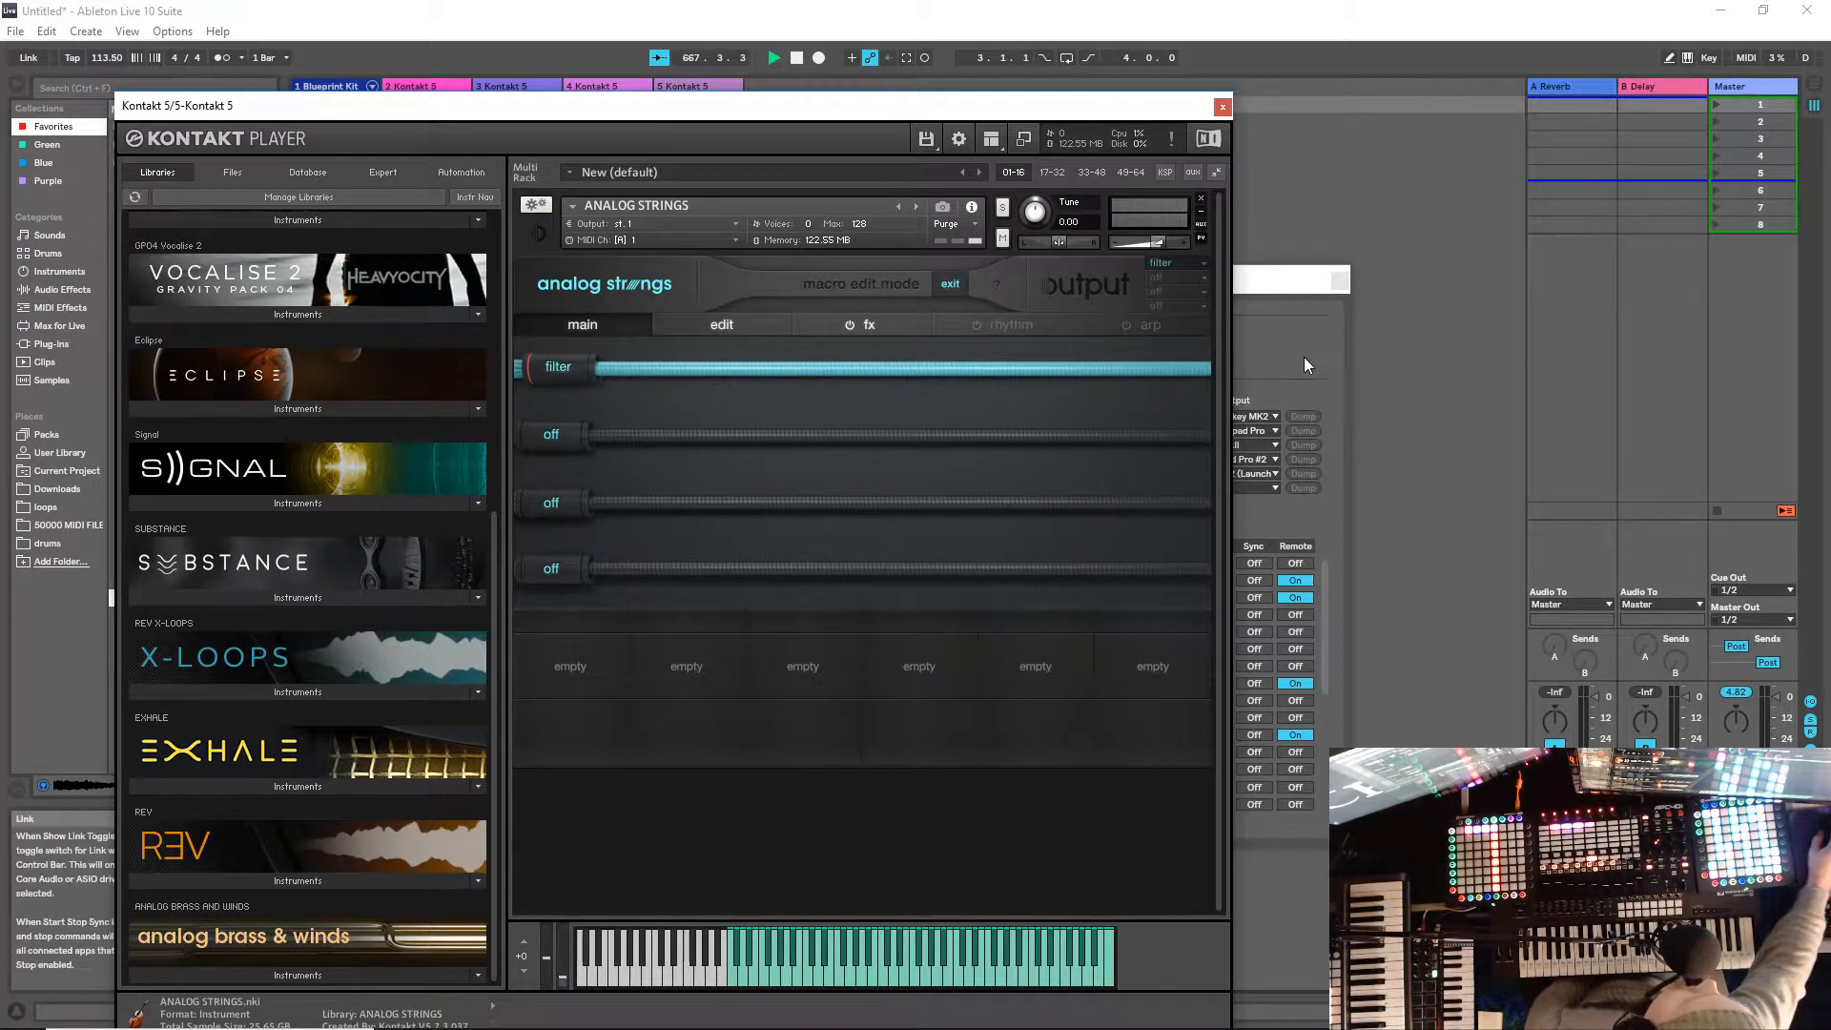
Step: Assign layer A's filter cutoff and its distortion drive gain to the first macro
click(901, 323)
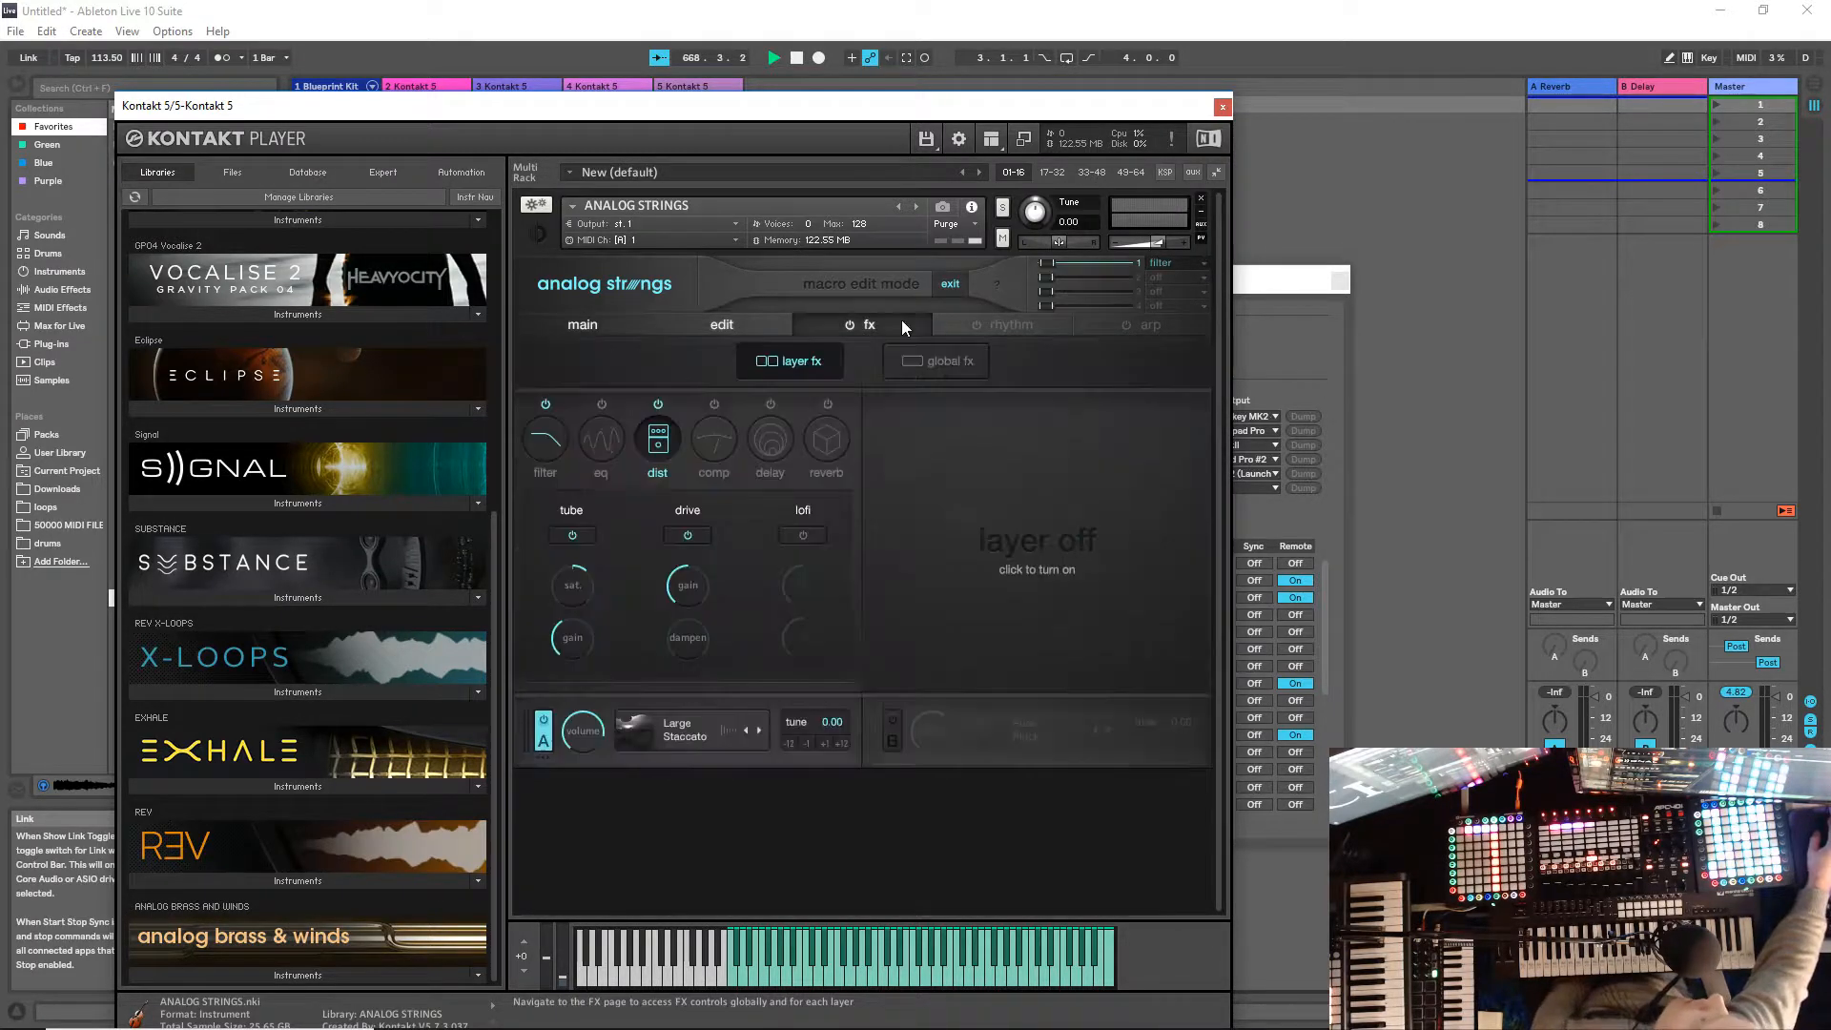
mouse_move(686, 585)
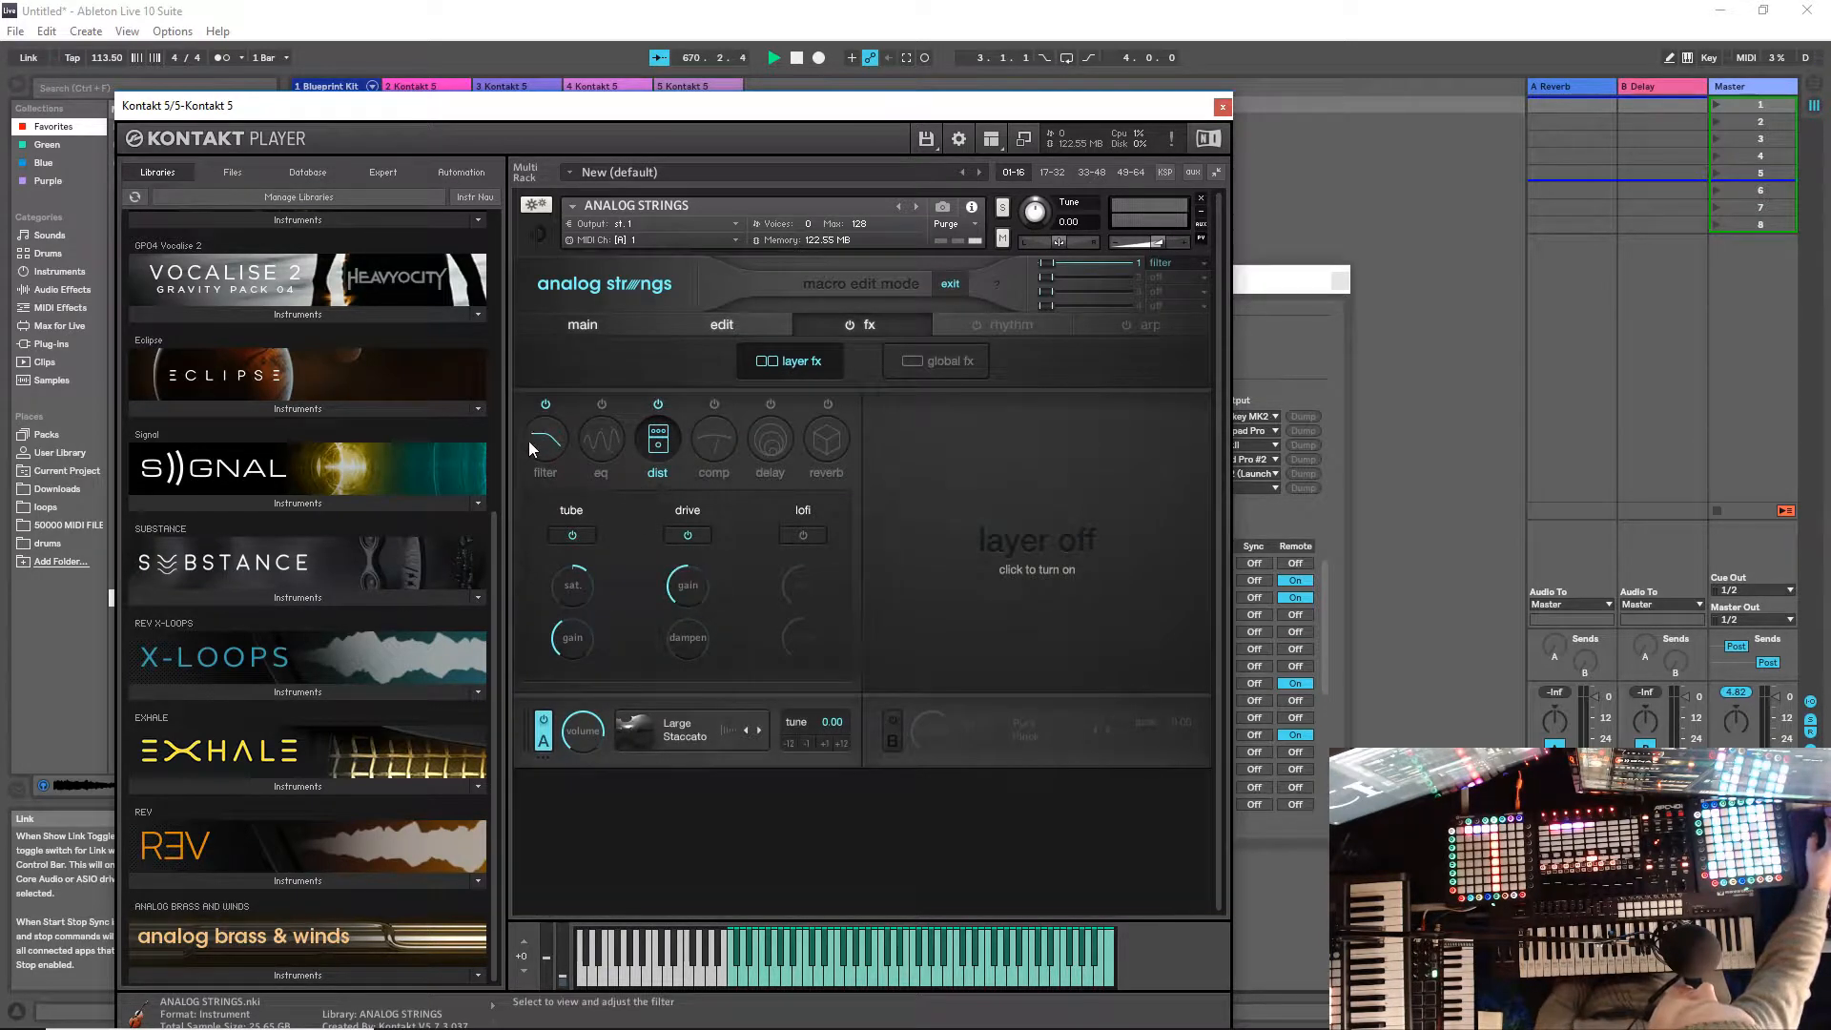
click(553, 433)
mouse_move(717, 527)
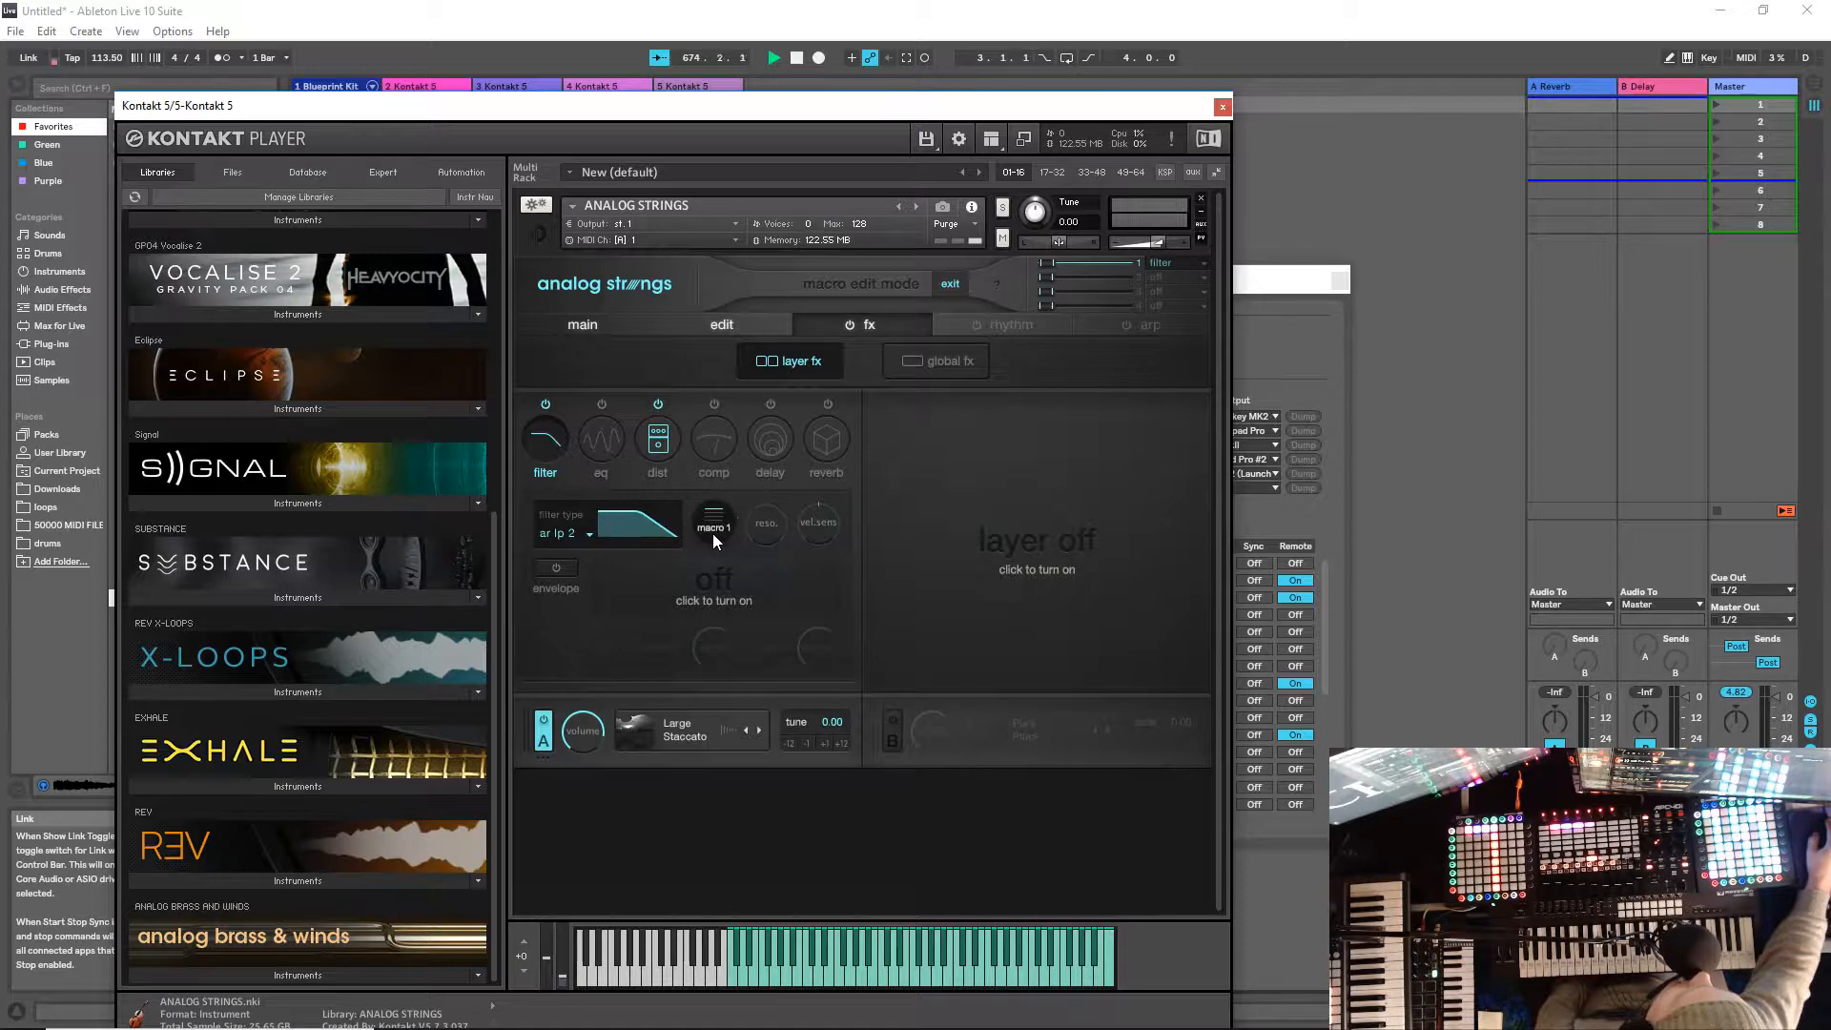
click(658, 439)
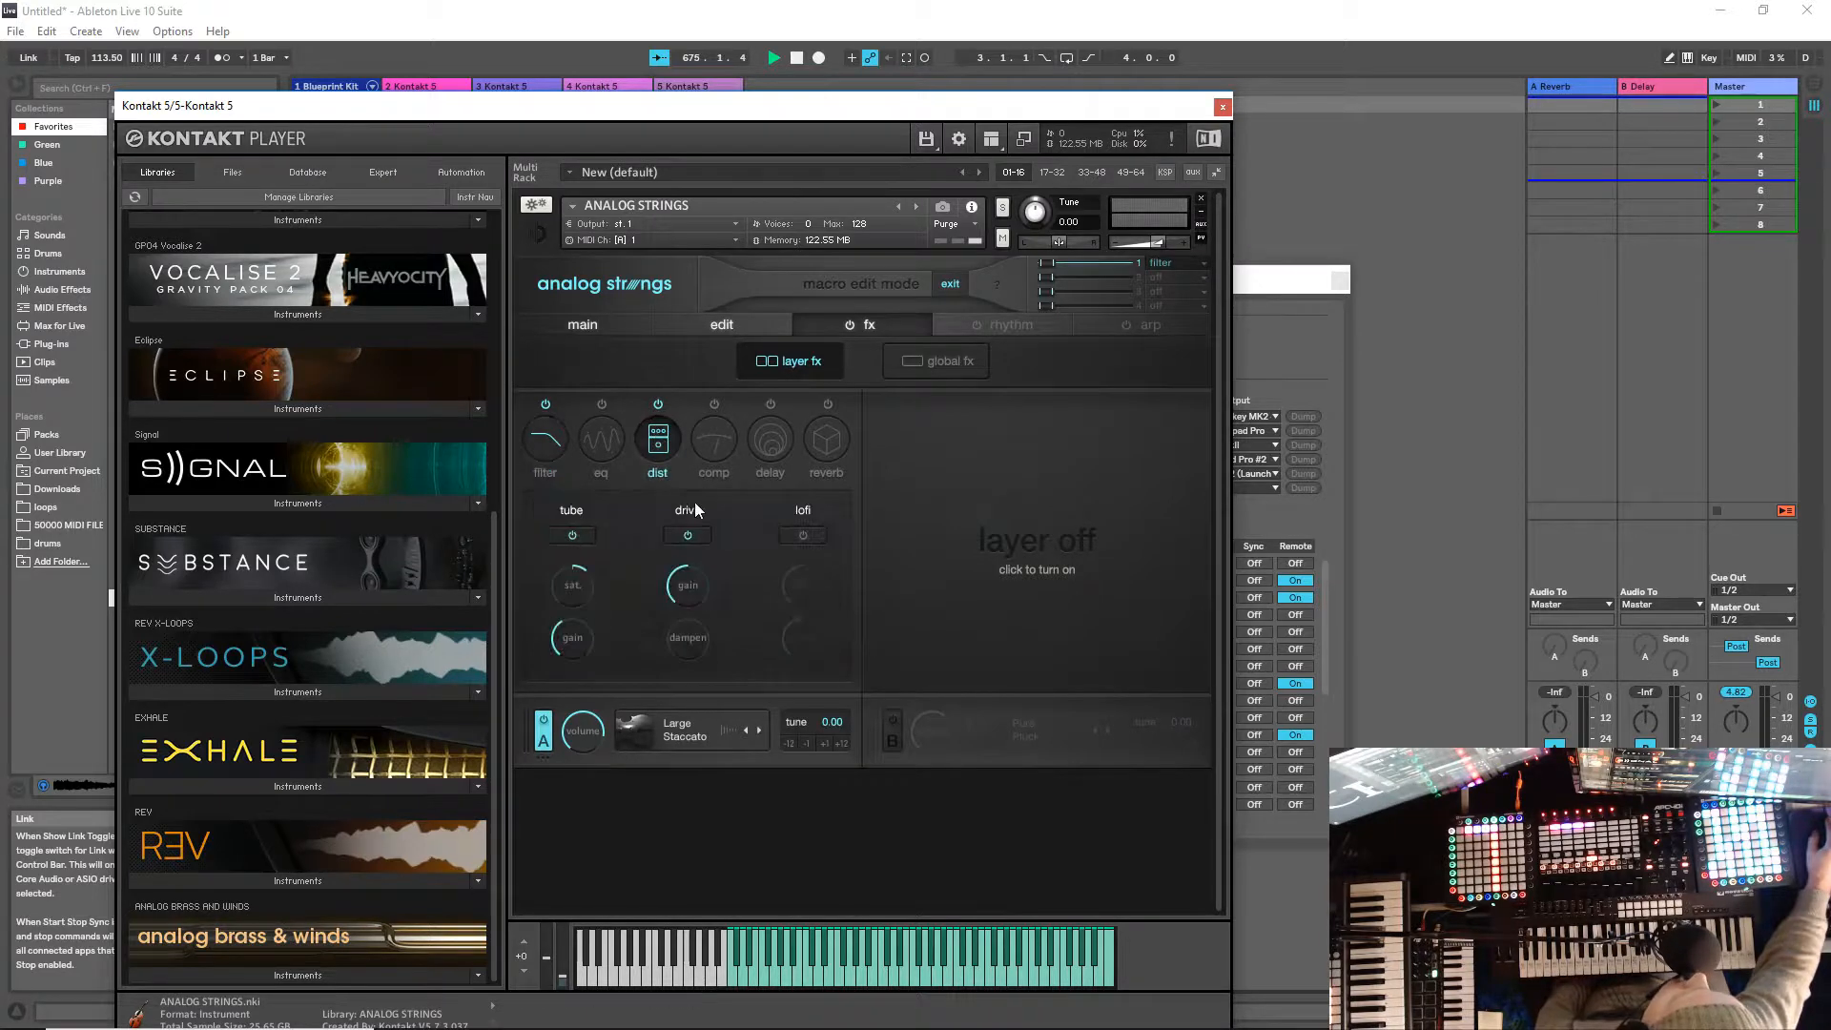
click(689, 536)
click(691, 586)
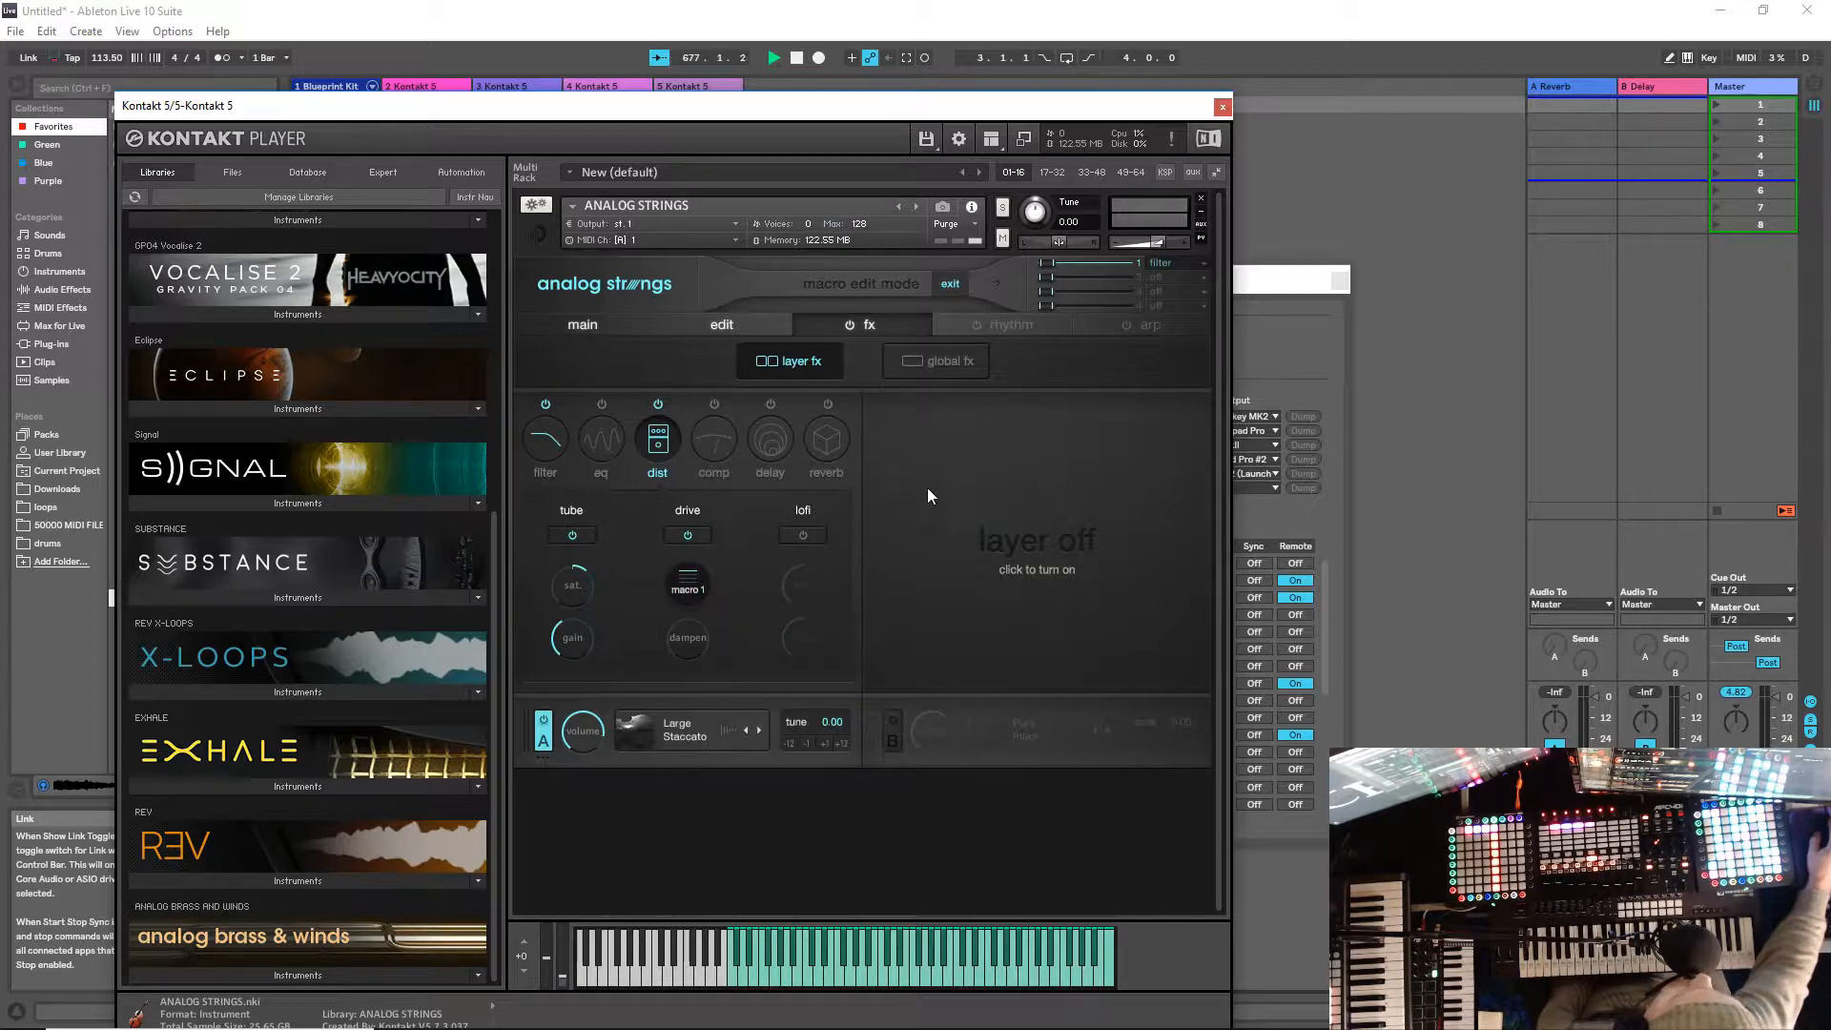
Step: Audition the filter macro slider on the main page, outside and inside macro edit mode, raising it to about 70% of its travel
click(949, 286)
click(580, 323)
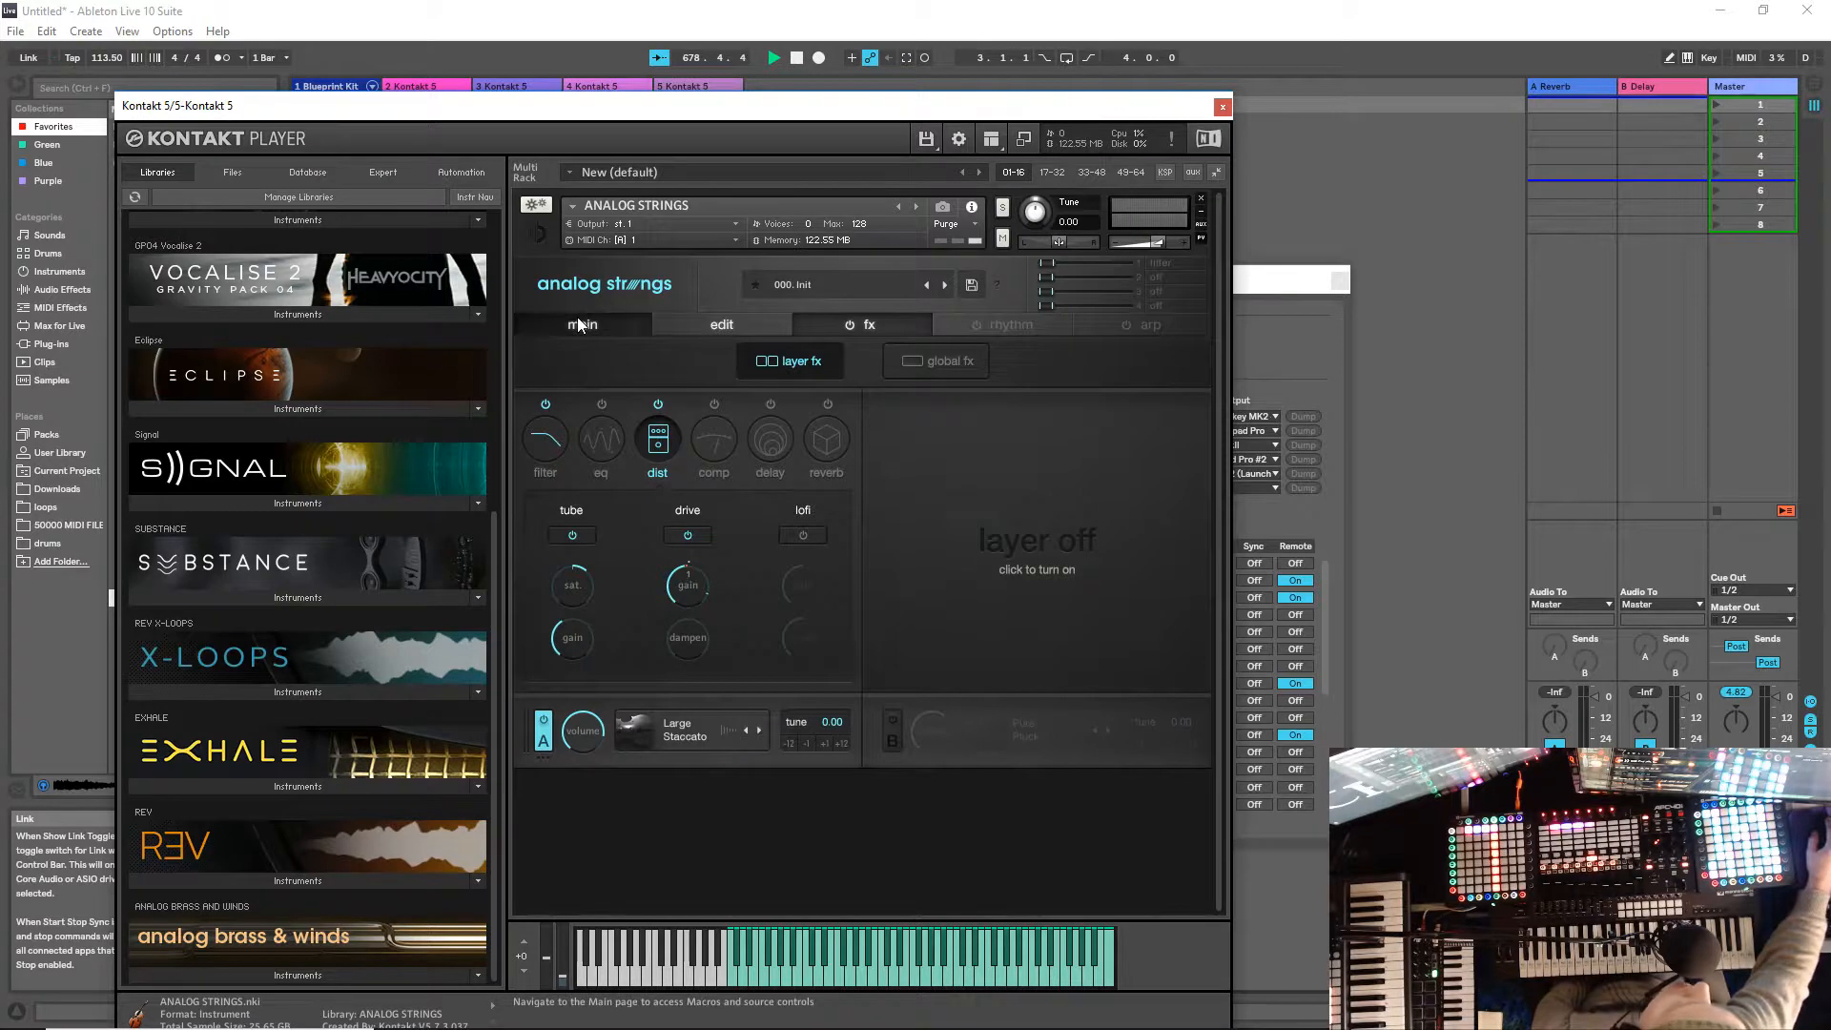
drag(574, 370, 788, 397)
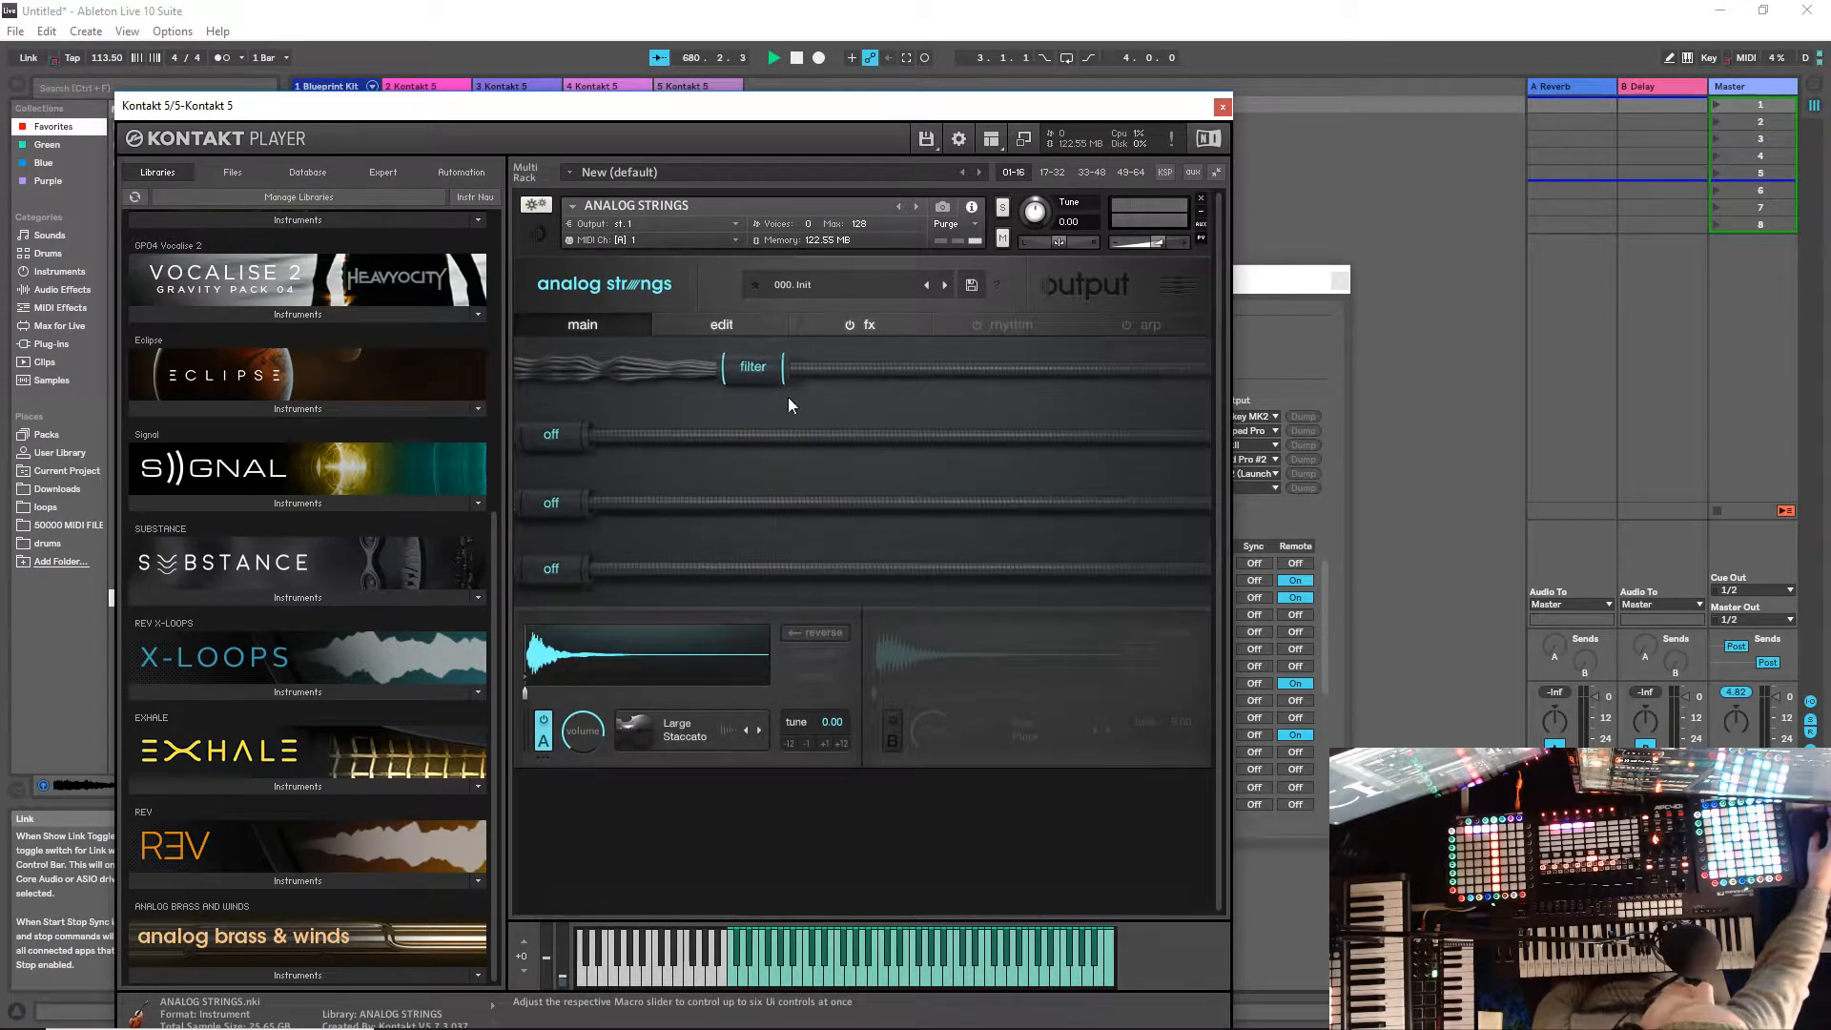
click(1168, 290)
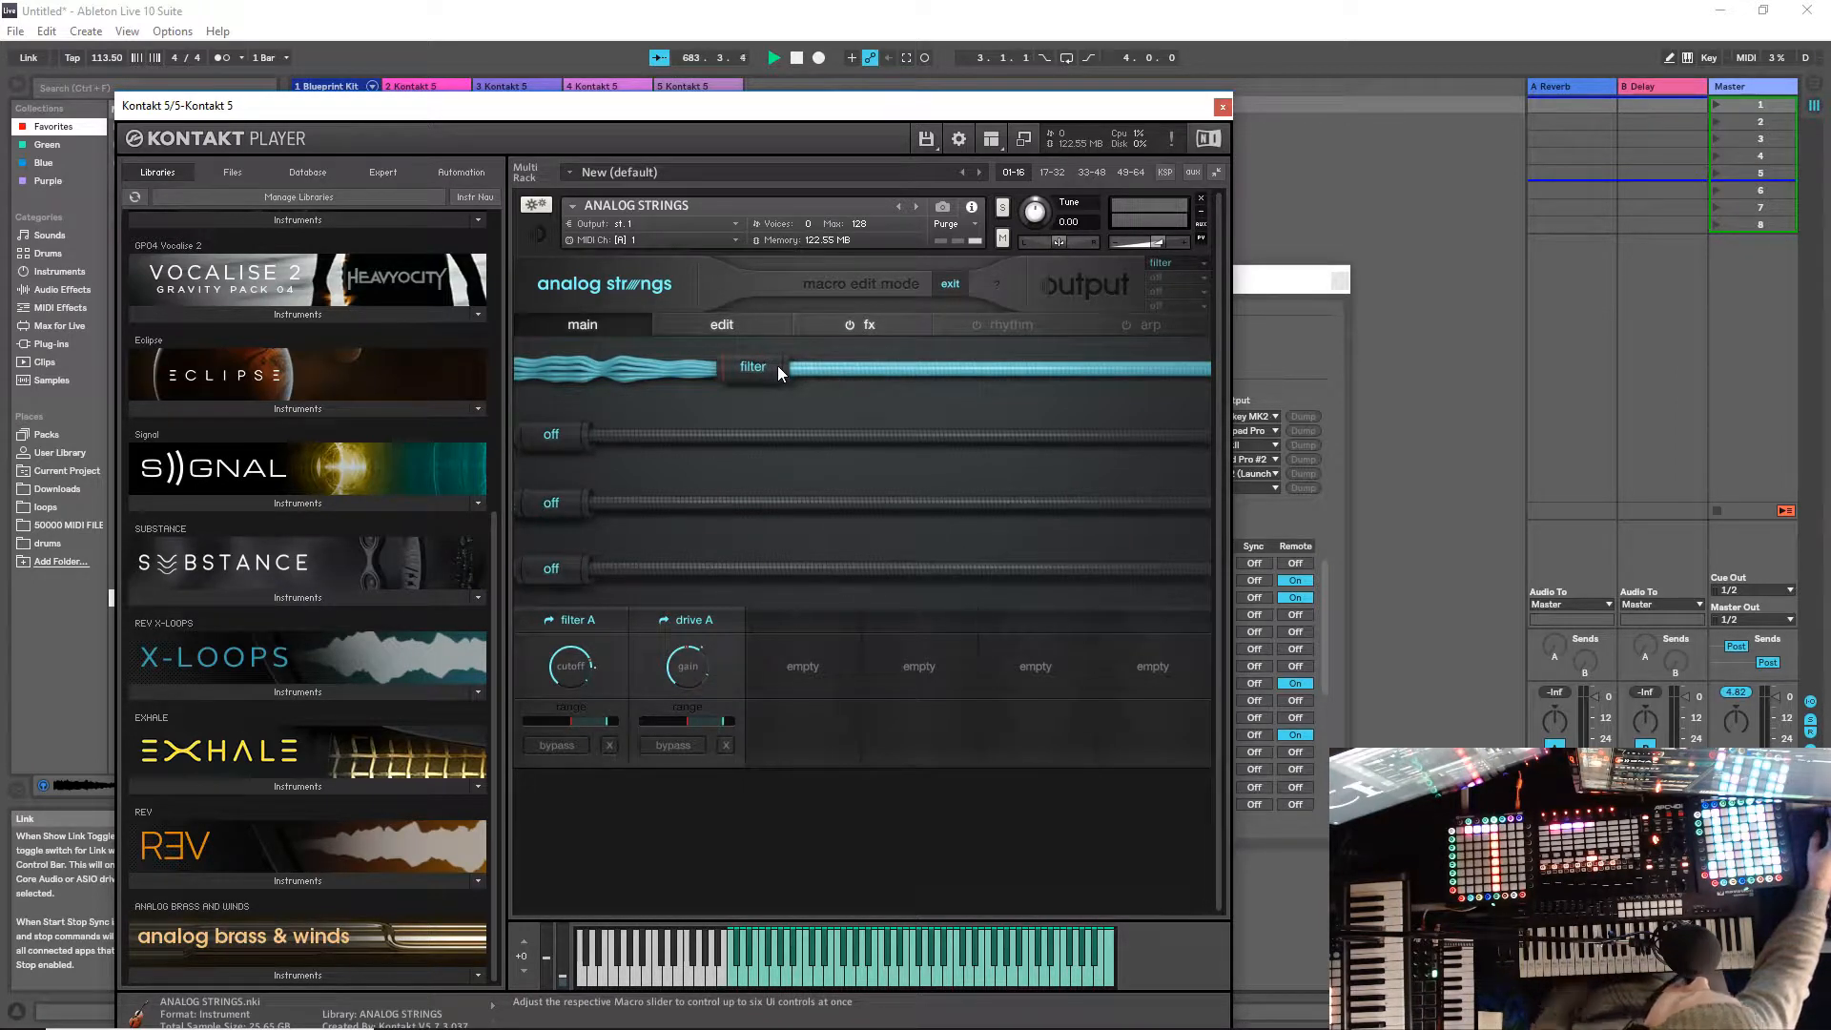
drag(779, 372, 920, 422)
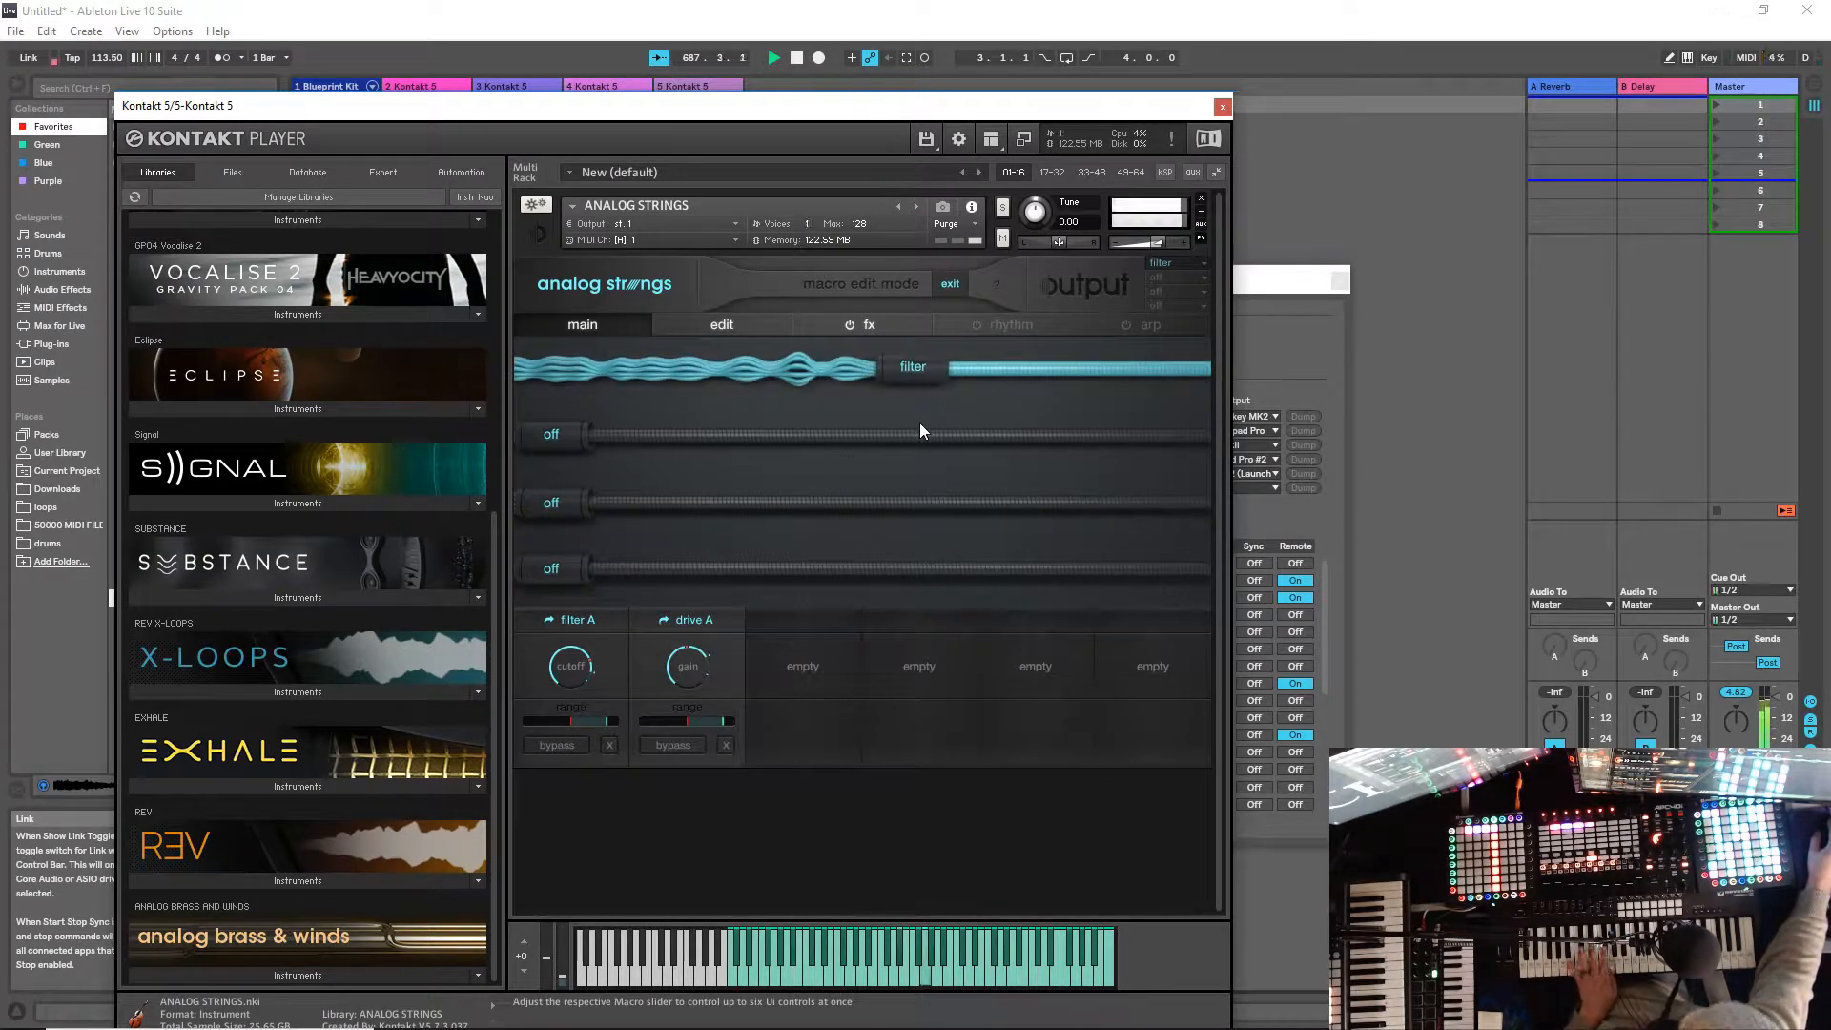
drag(925, 422, 983, 420)
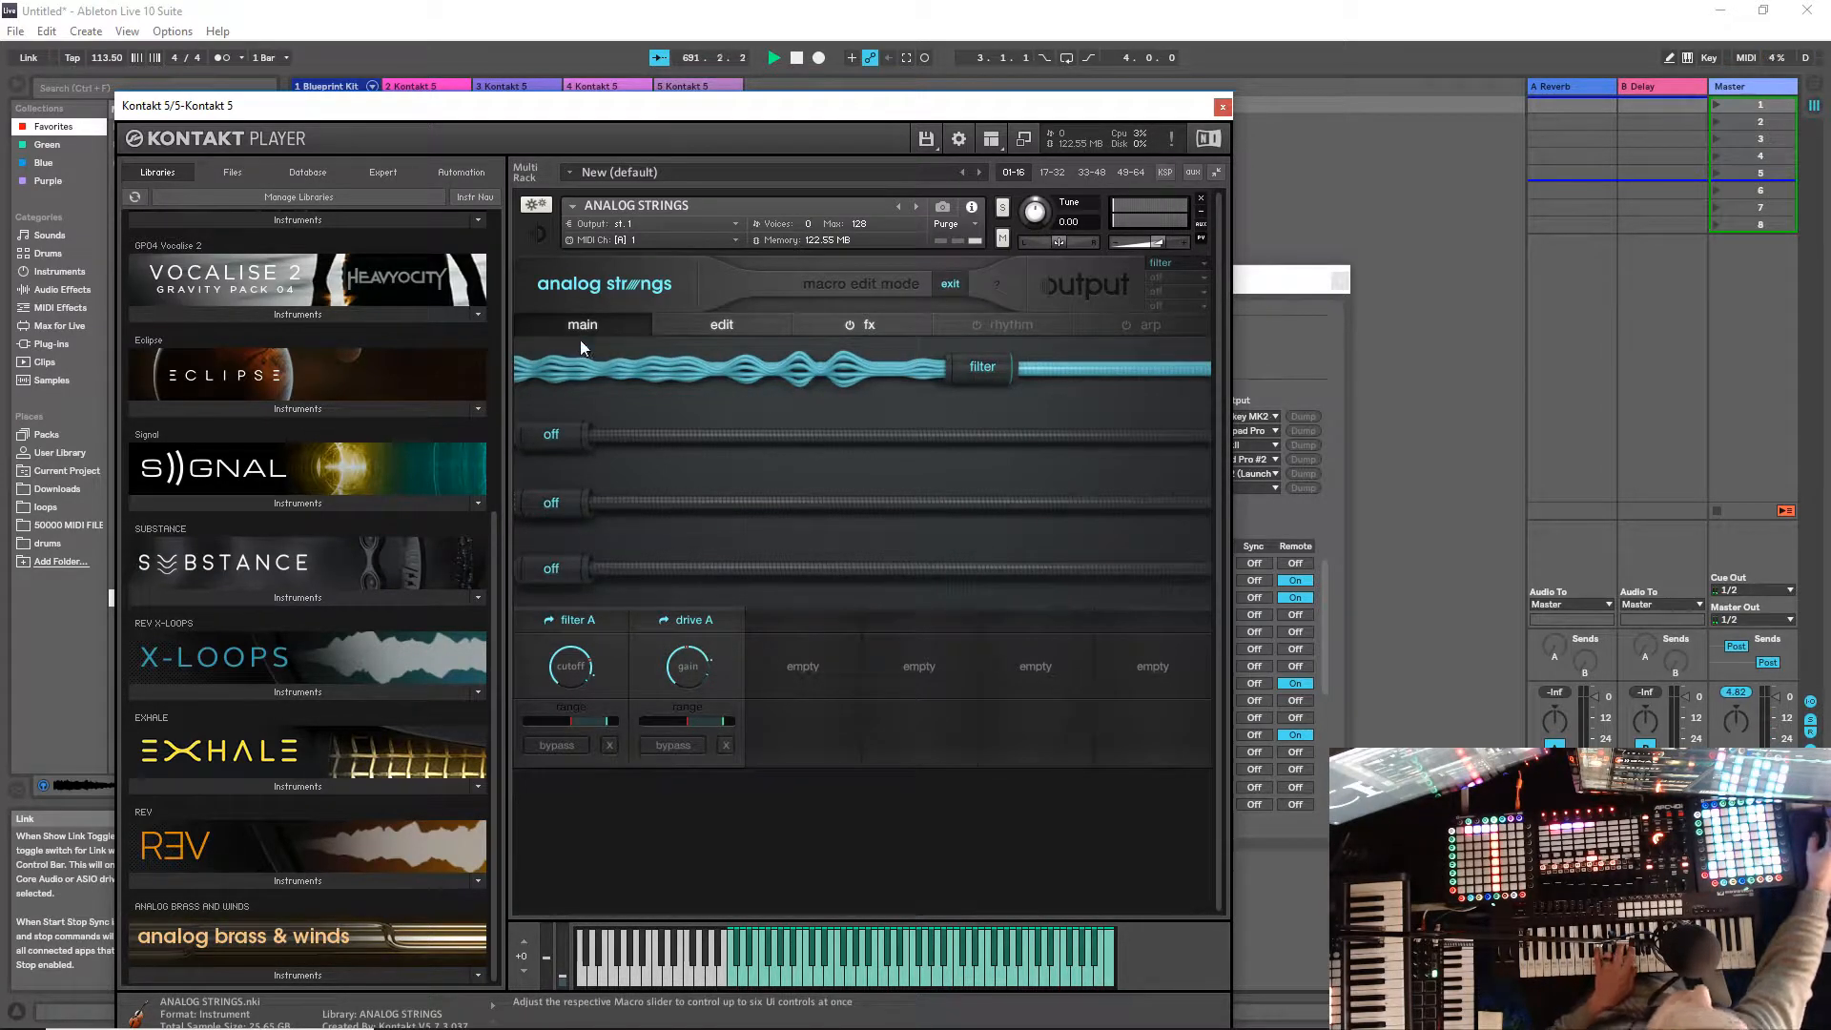
Step: Leave macro edit mode and replace layer A's source with the Large Sustain orchestral pad
click(950, 283)
click(675, 745)
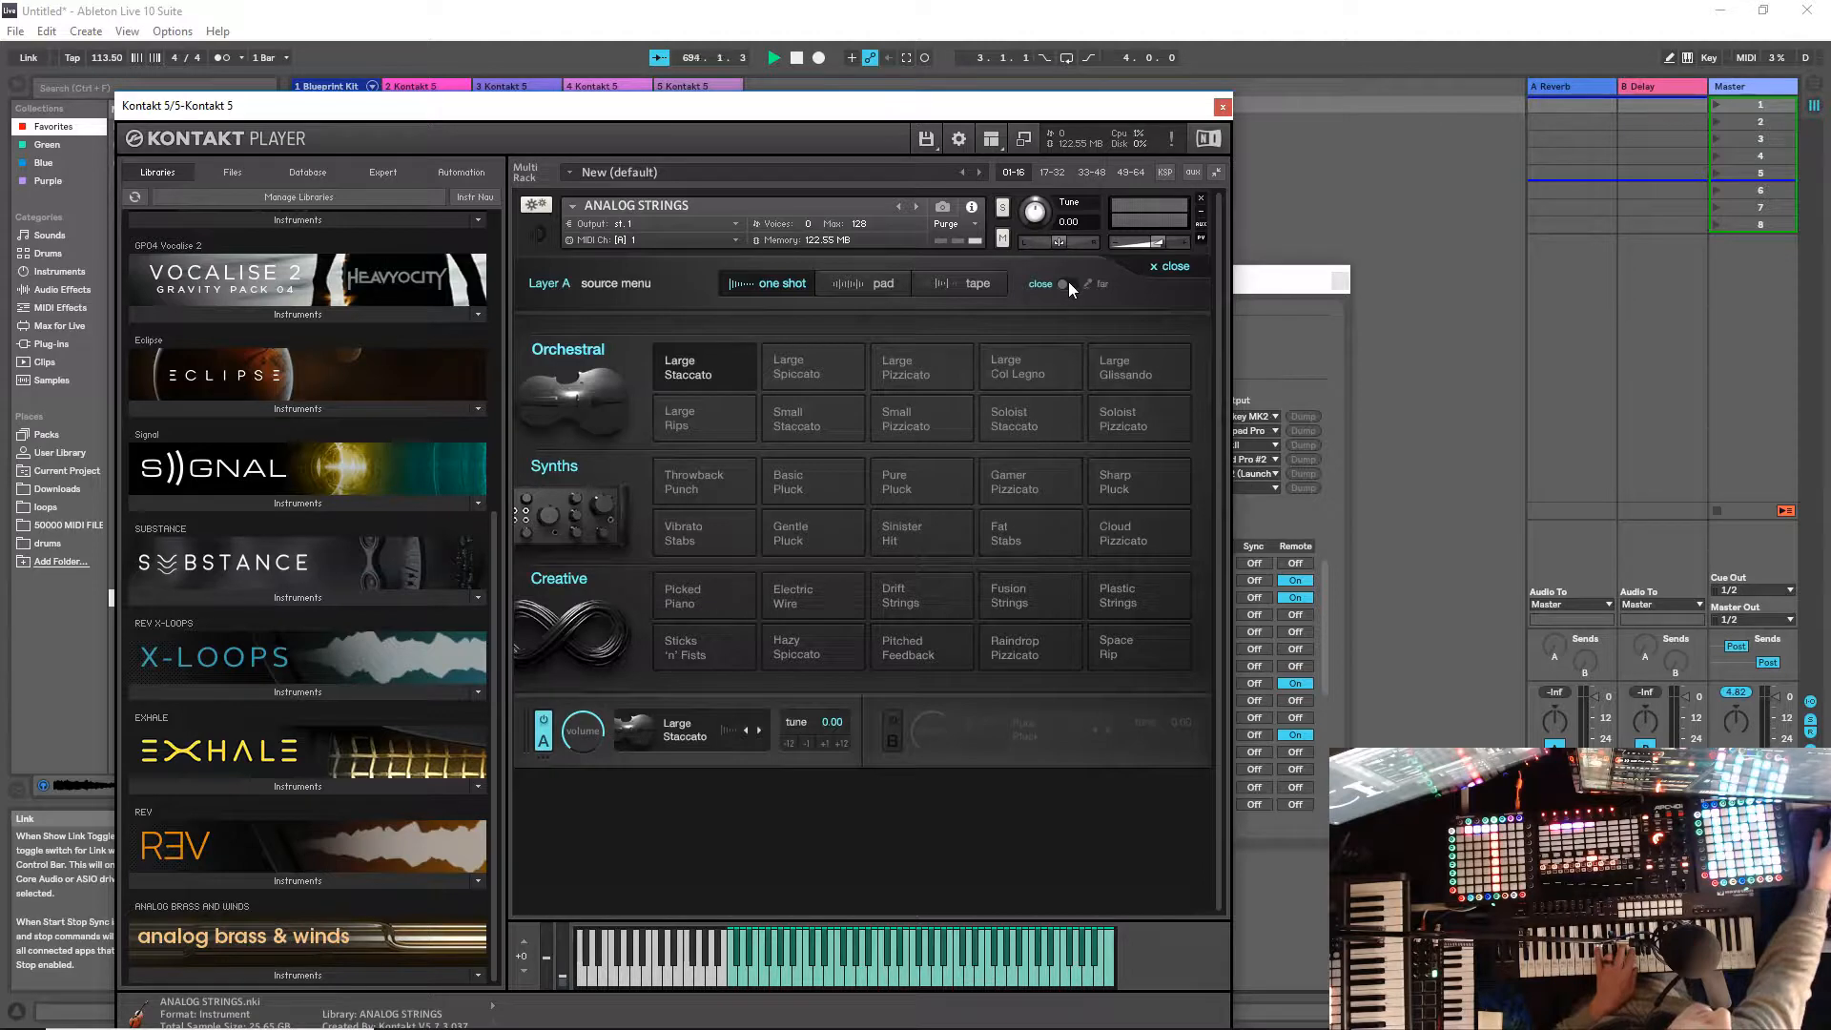
click(849, 284)
click(696, 369)
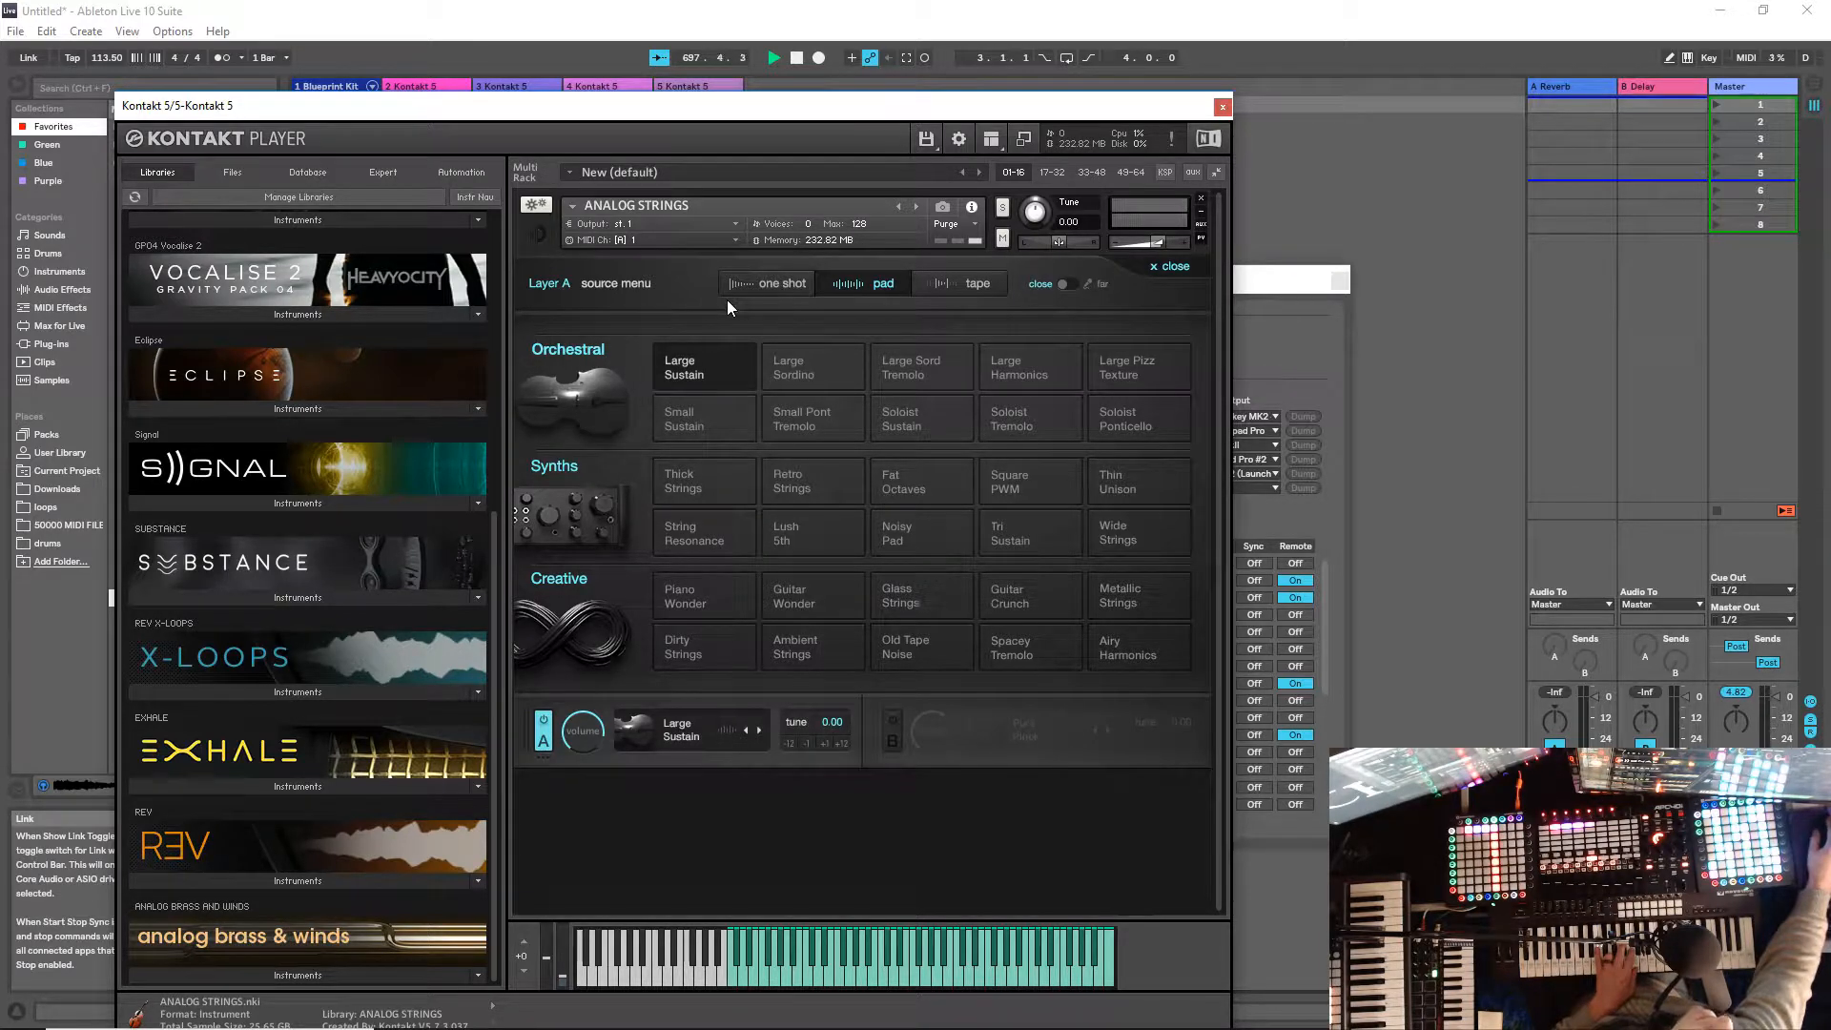
click(1153, 263)
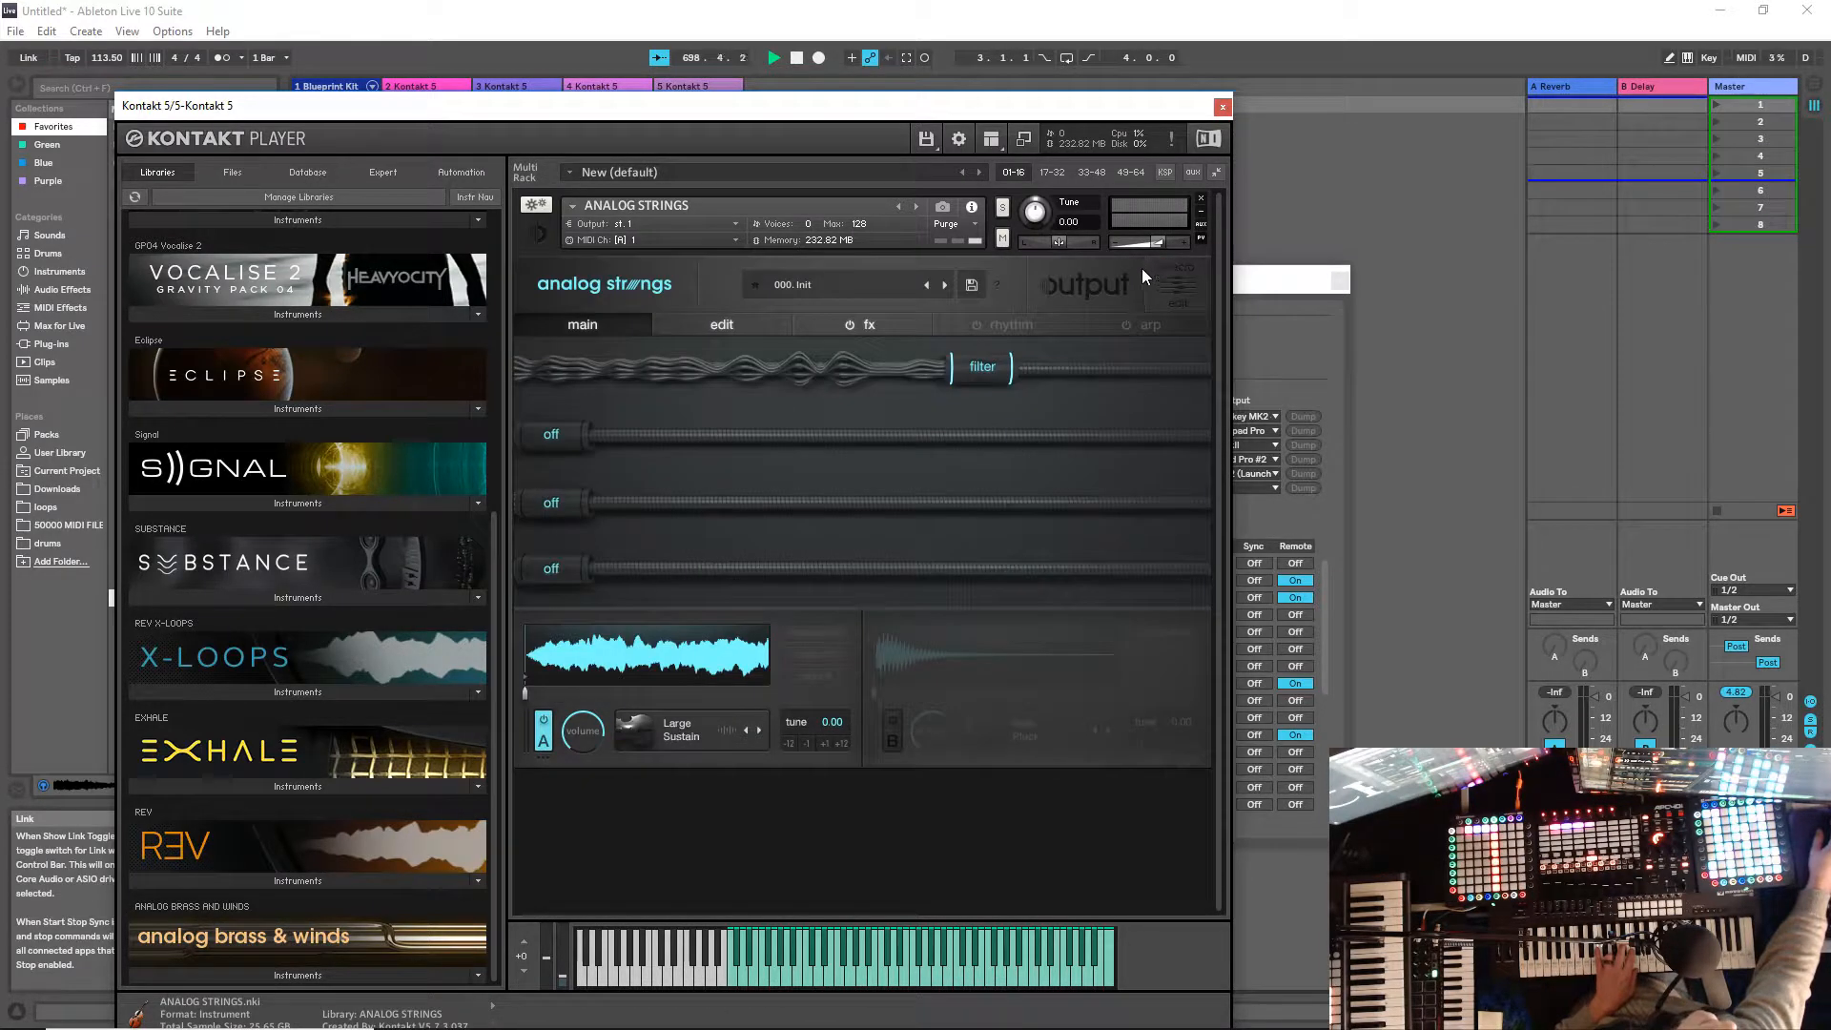
Step: In macro edit mode, adjust the filter A cutoff and drive A gain modulation ranges, sweeping the filter macro and leaving it near its low end
click(1159, 286)
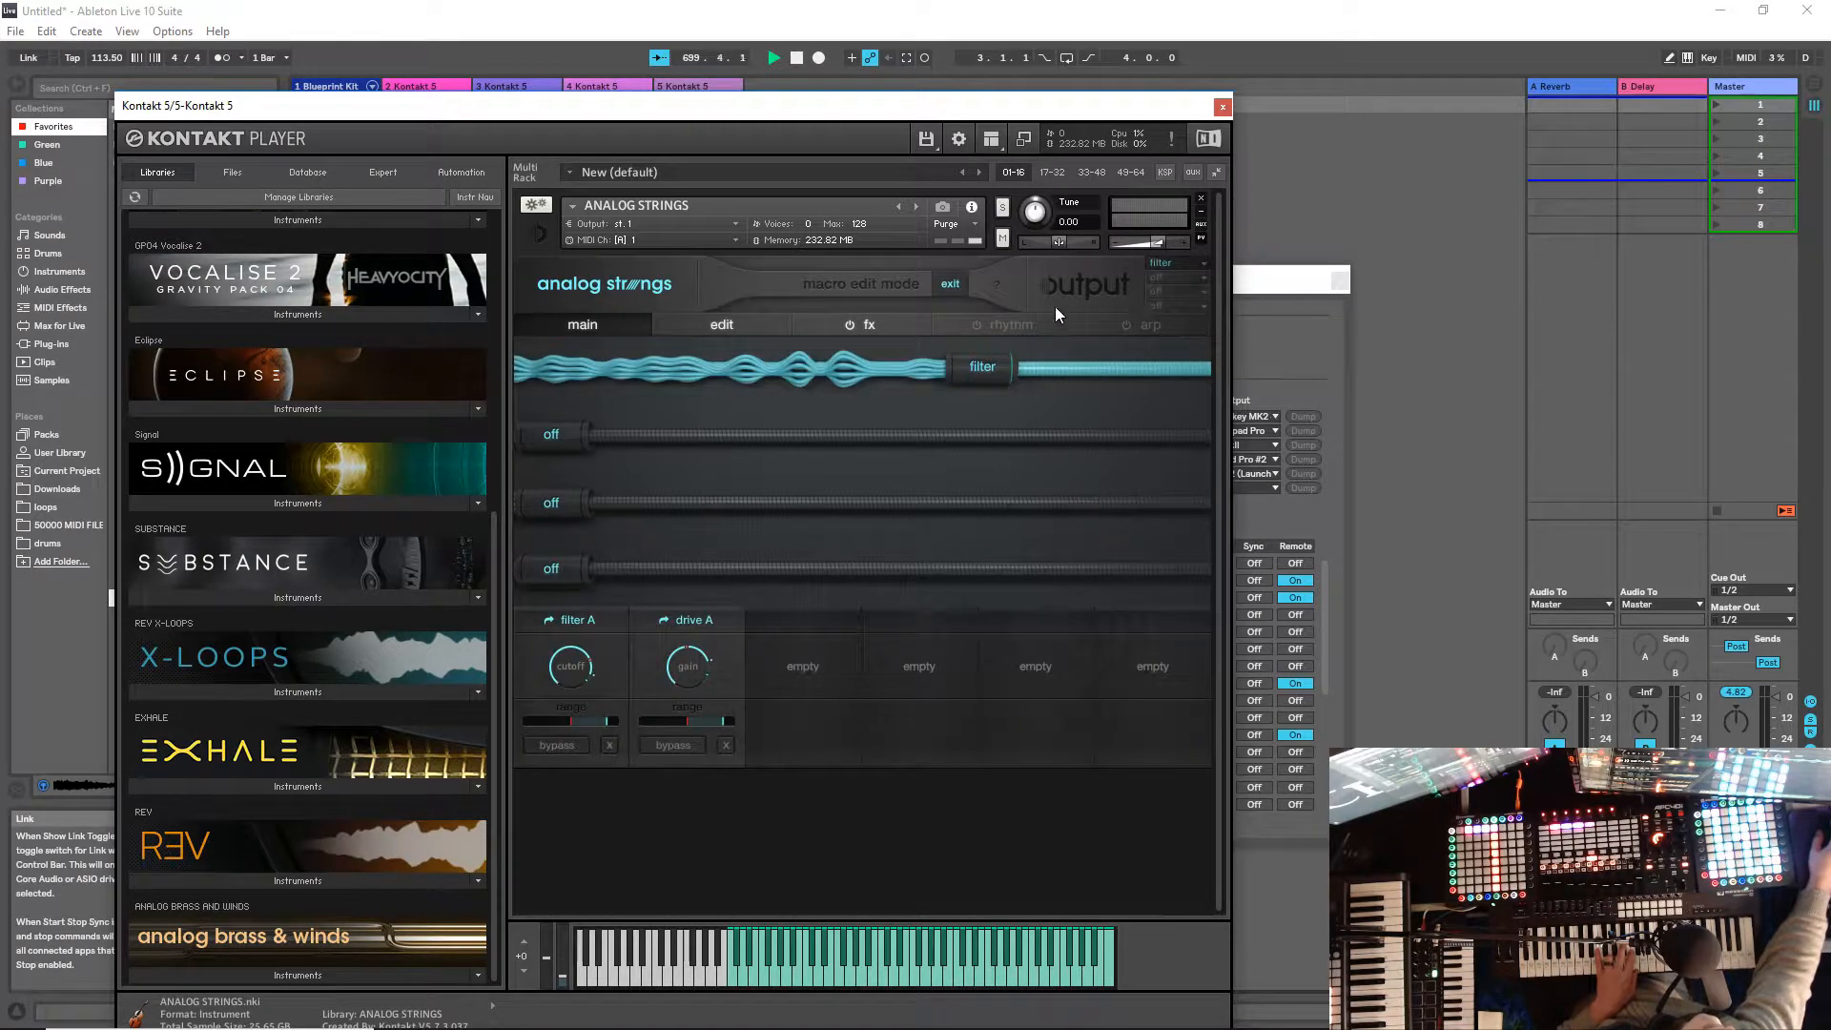
drag(975, 356, 352, 509)
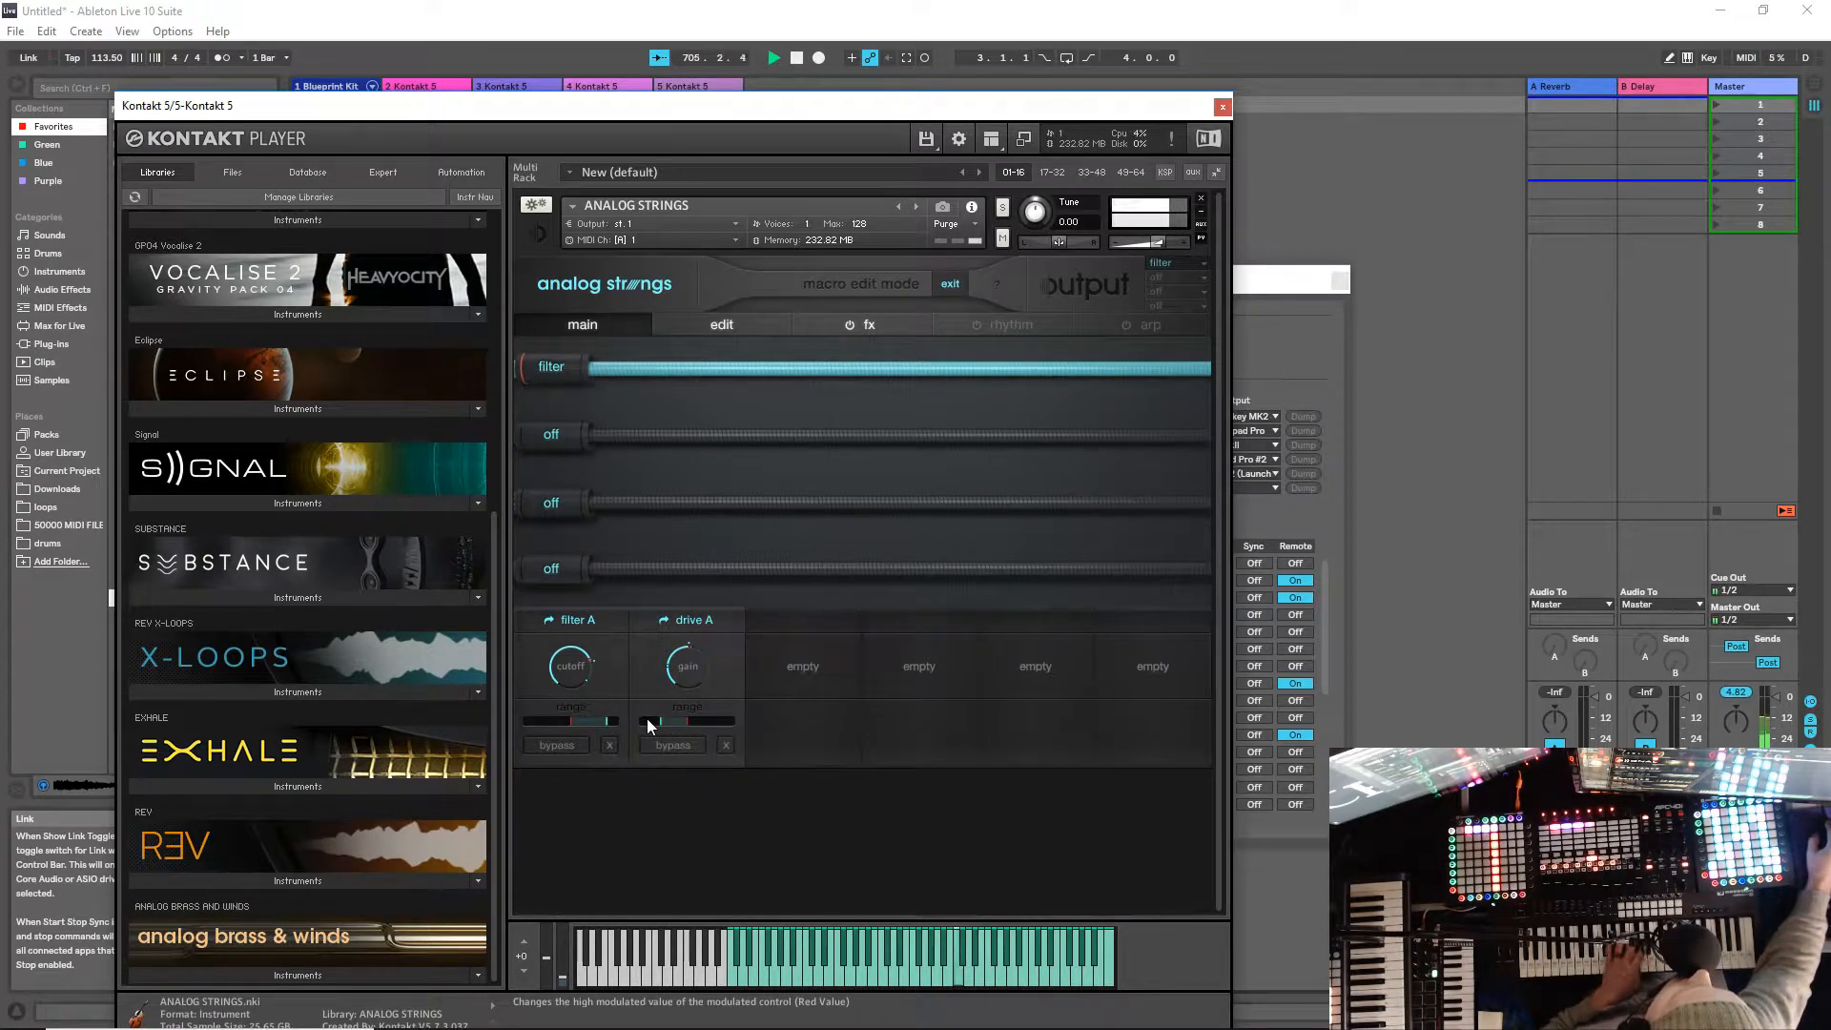
drag(647, 720, 525, 723)
mouse_move(552, 380)
mouse_down()
mouse_move(1032, 409)
mouse_move(696, 437)
mouse_move(1009, 437)
mouse_move(691, 454)
mouse_move(1009, 465)
mouse_move(685, 504)
mouse_move(935, 465)
mouse_move(952, 447)
mouse_up()
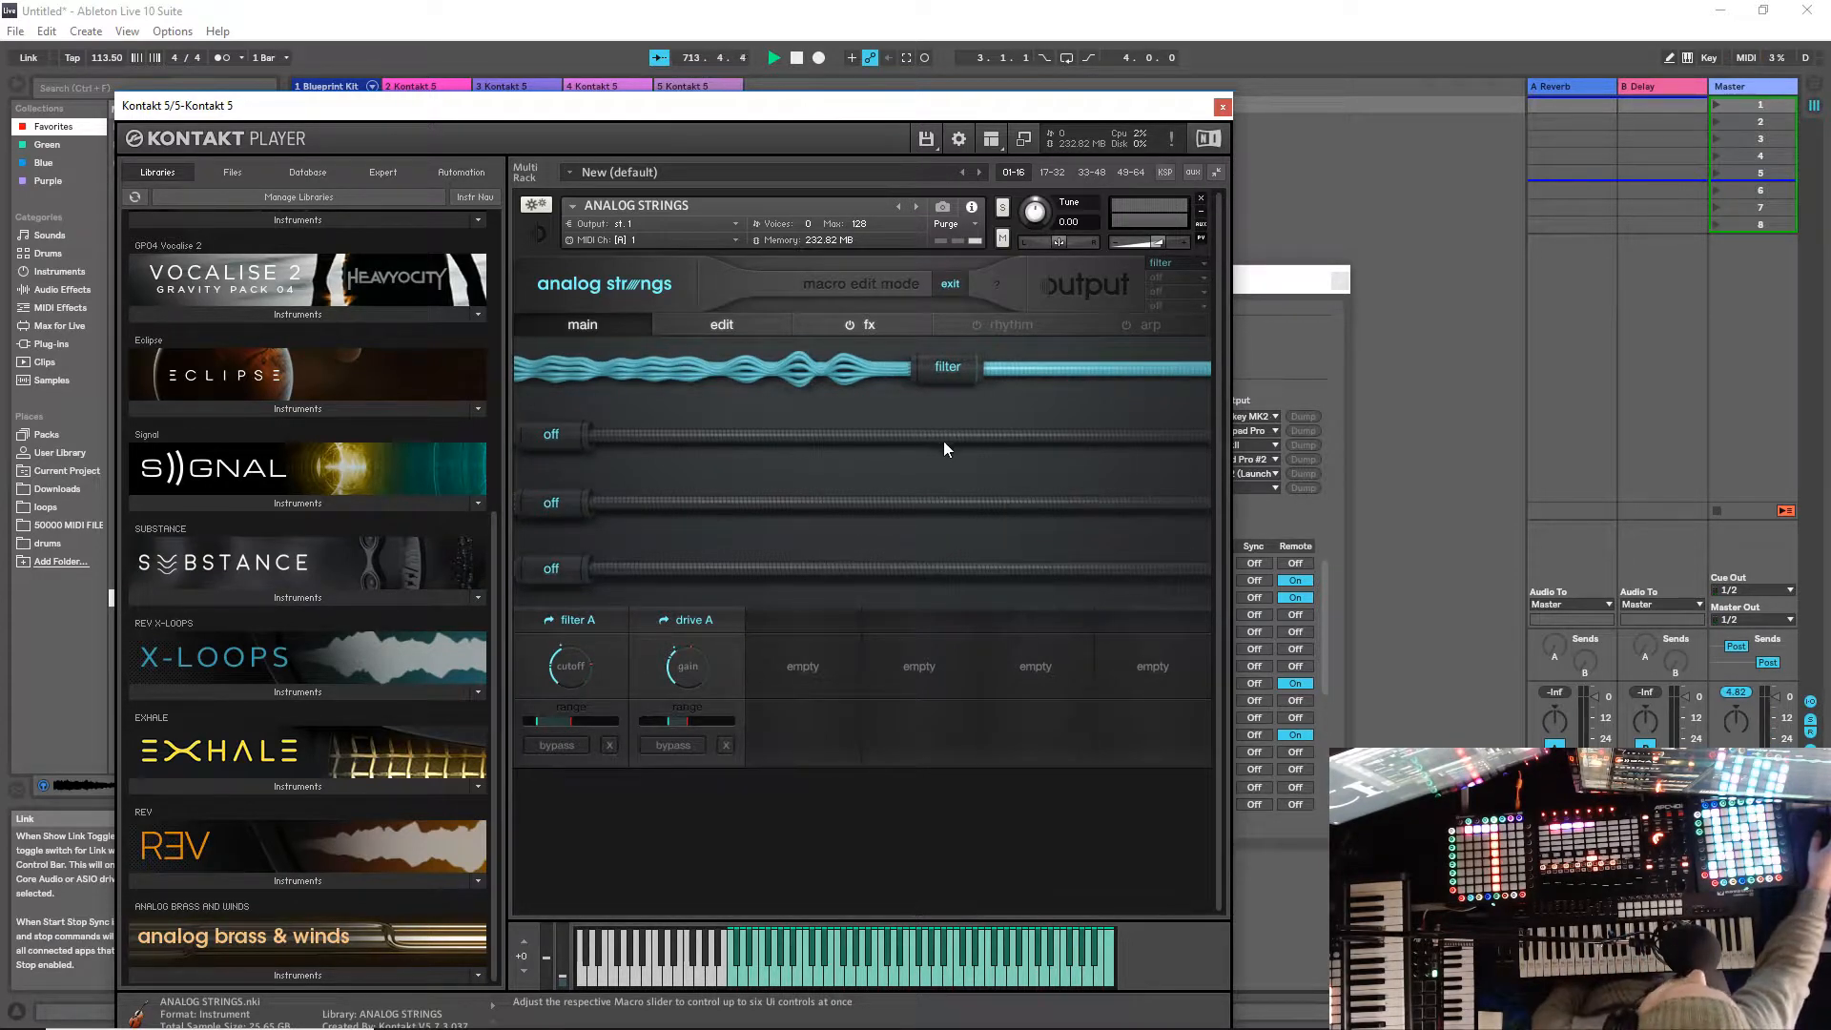
drag(958, 370, 725, 398)
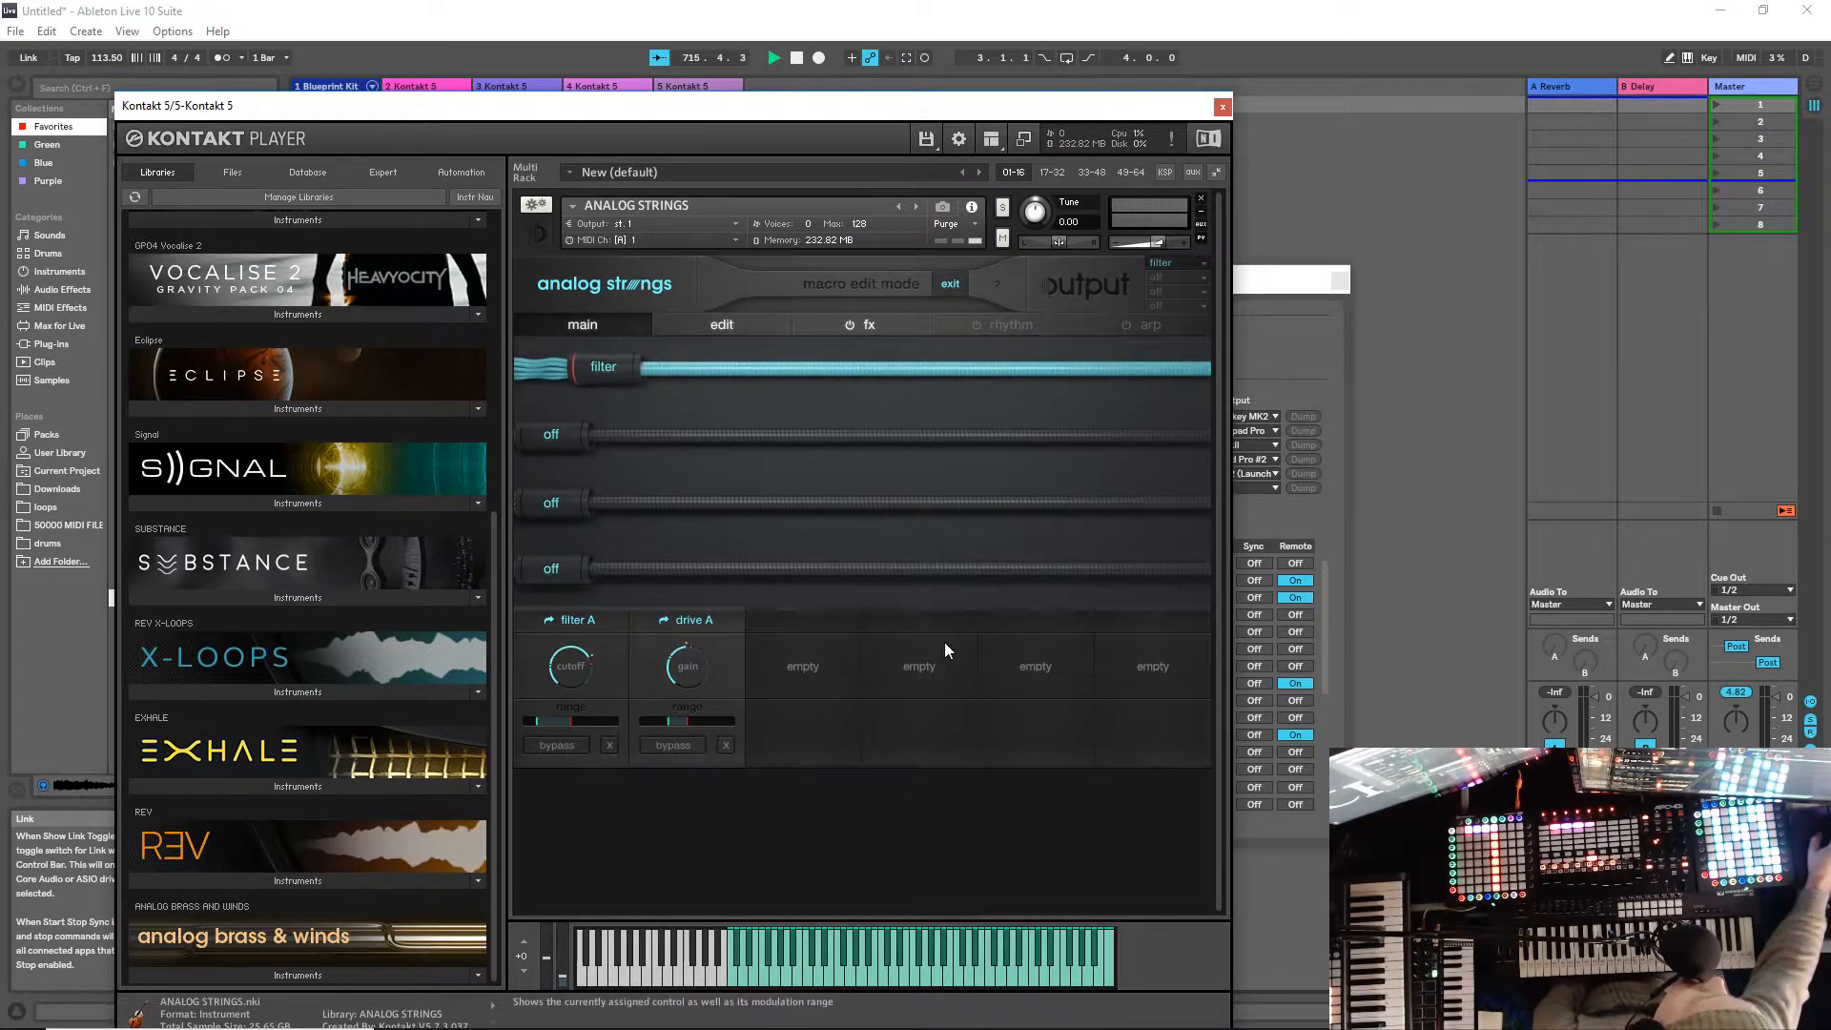
Step: Examine how macros are selected for editing from the rhythm page, switching between the second and first macros before returning to the main page
click(1034, 324)
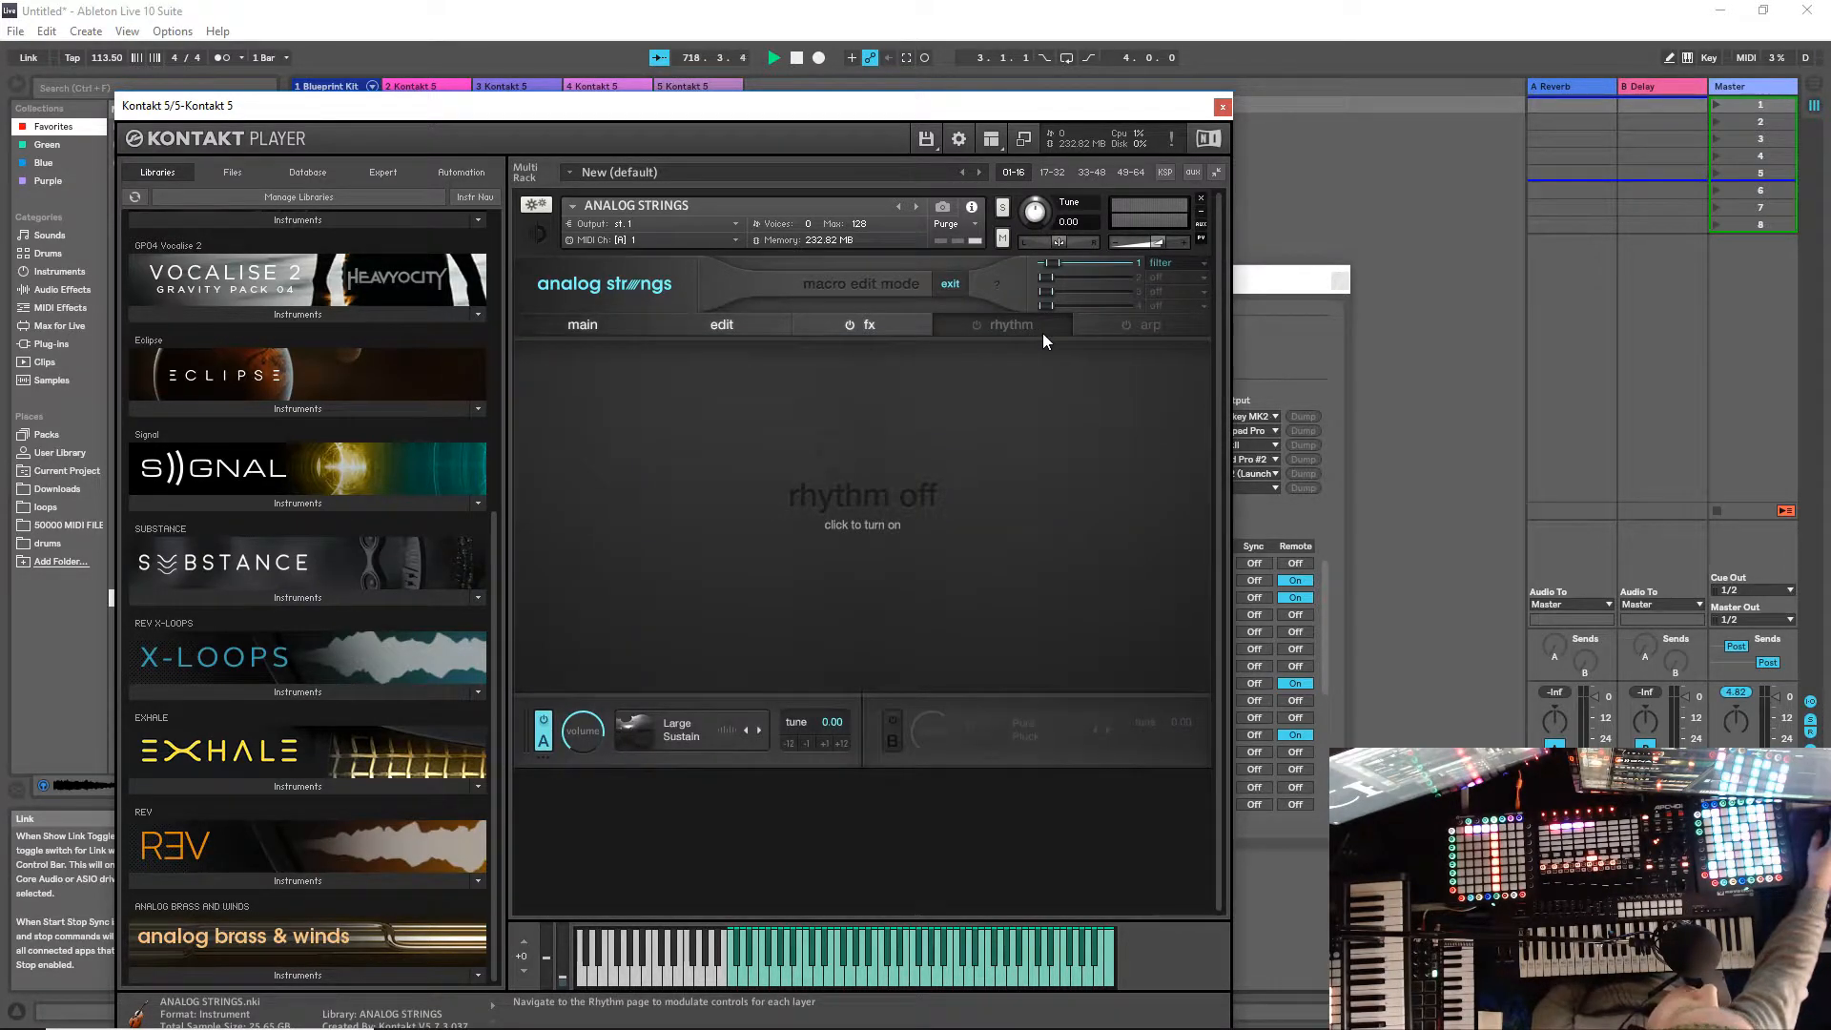
click(1166, 275)
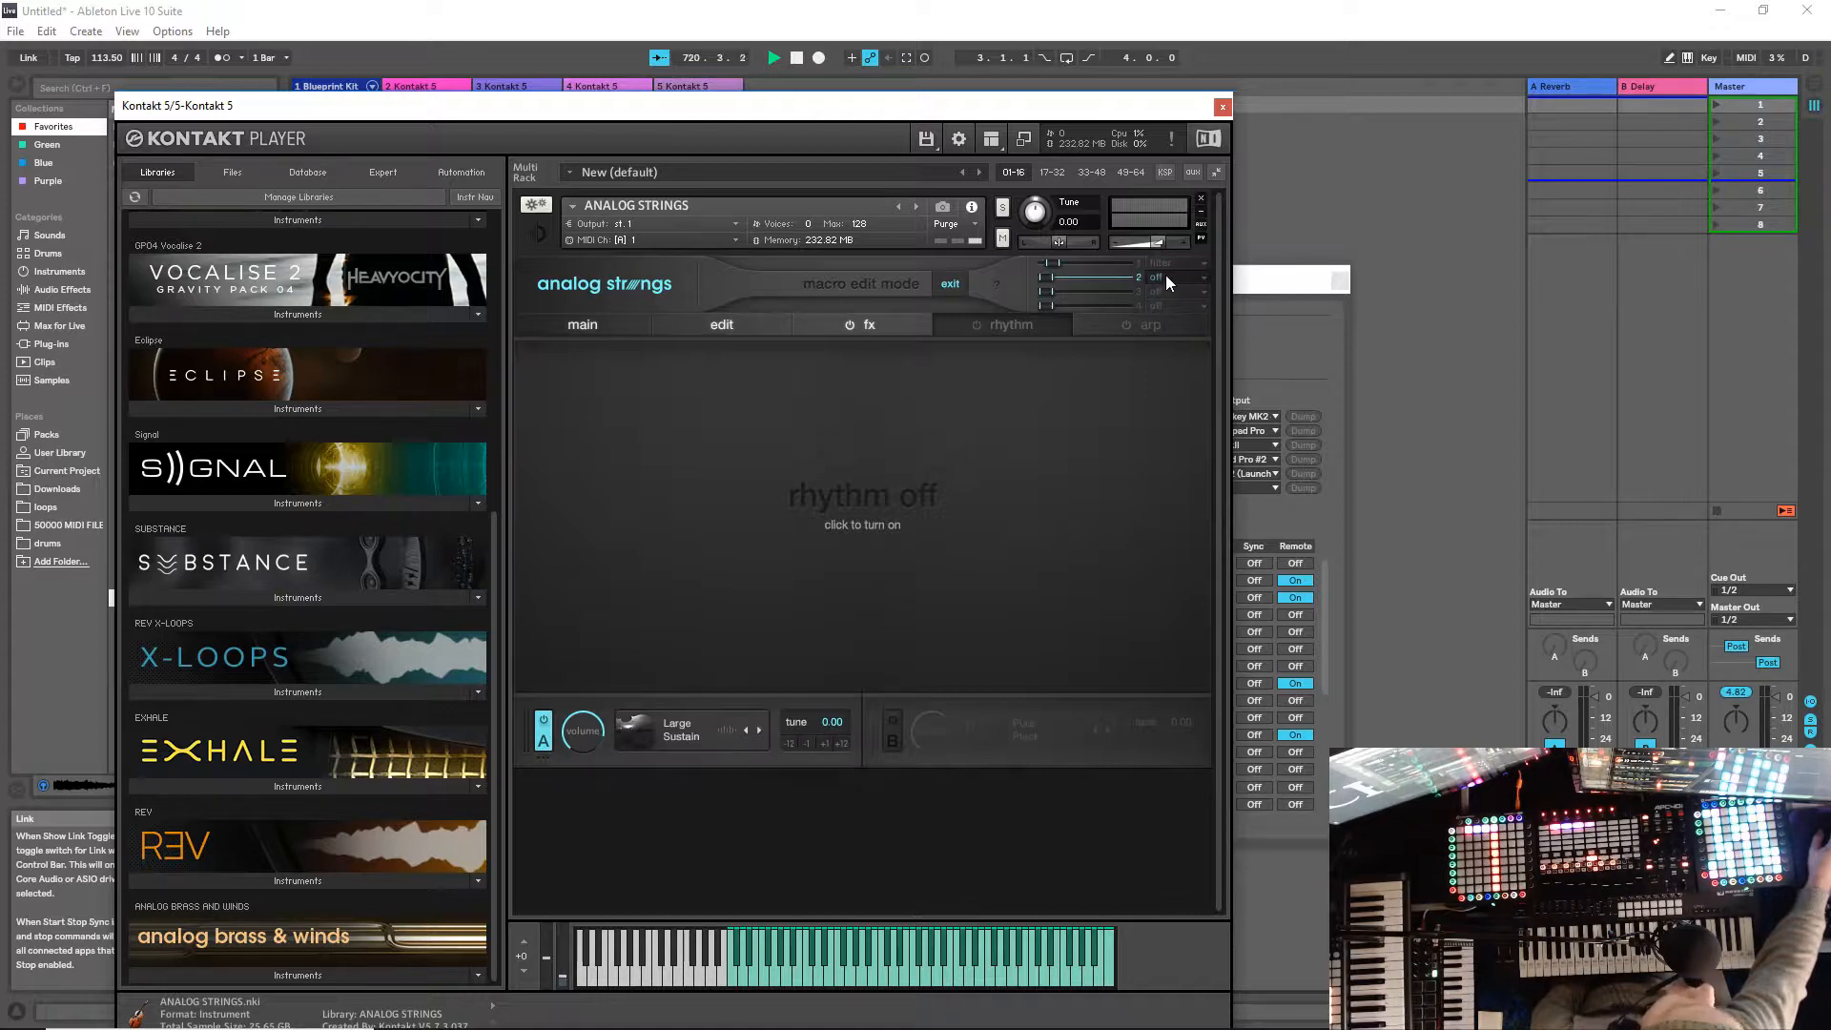
click(1177, 276)
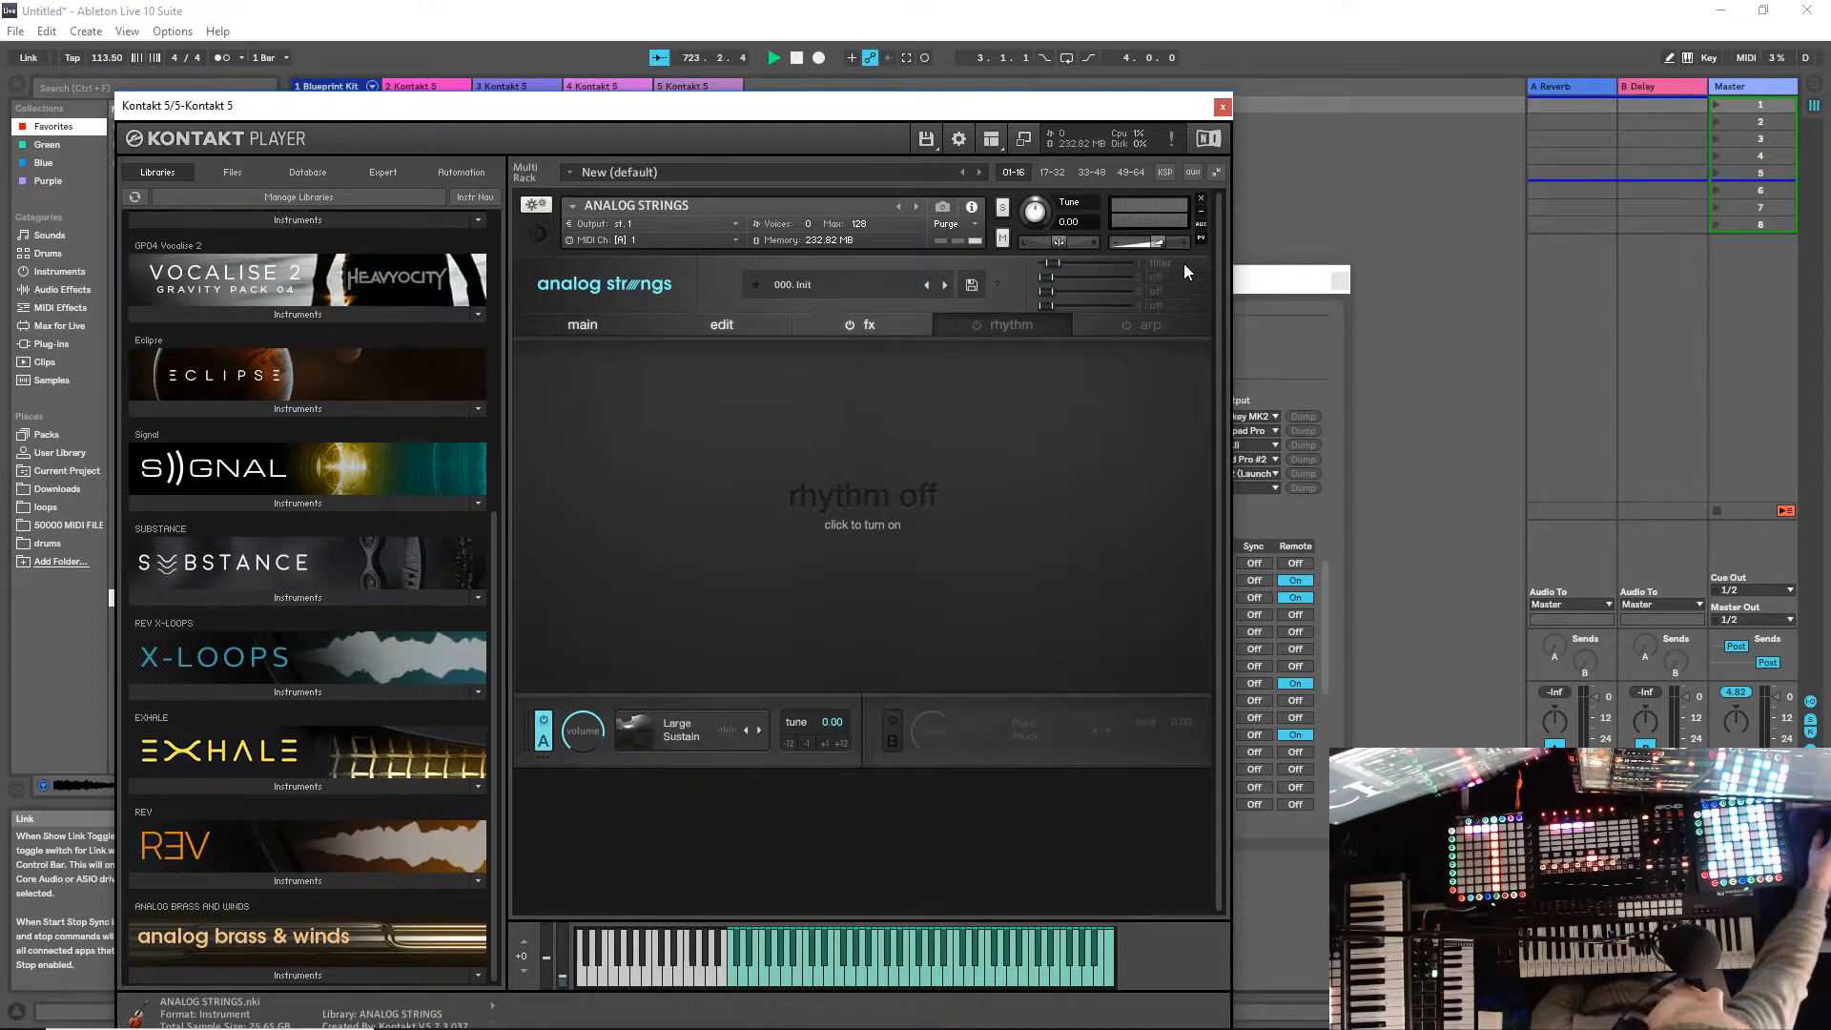
click(1183, 264)
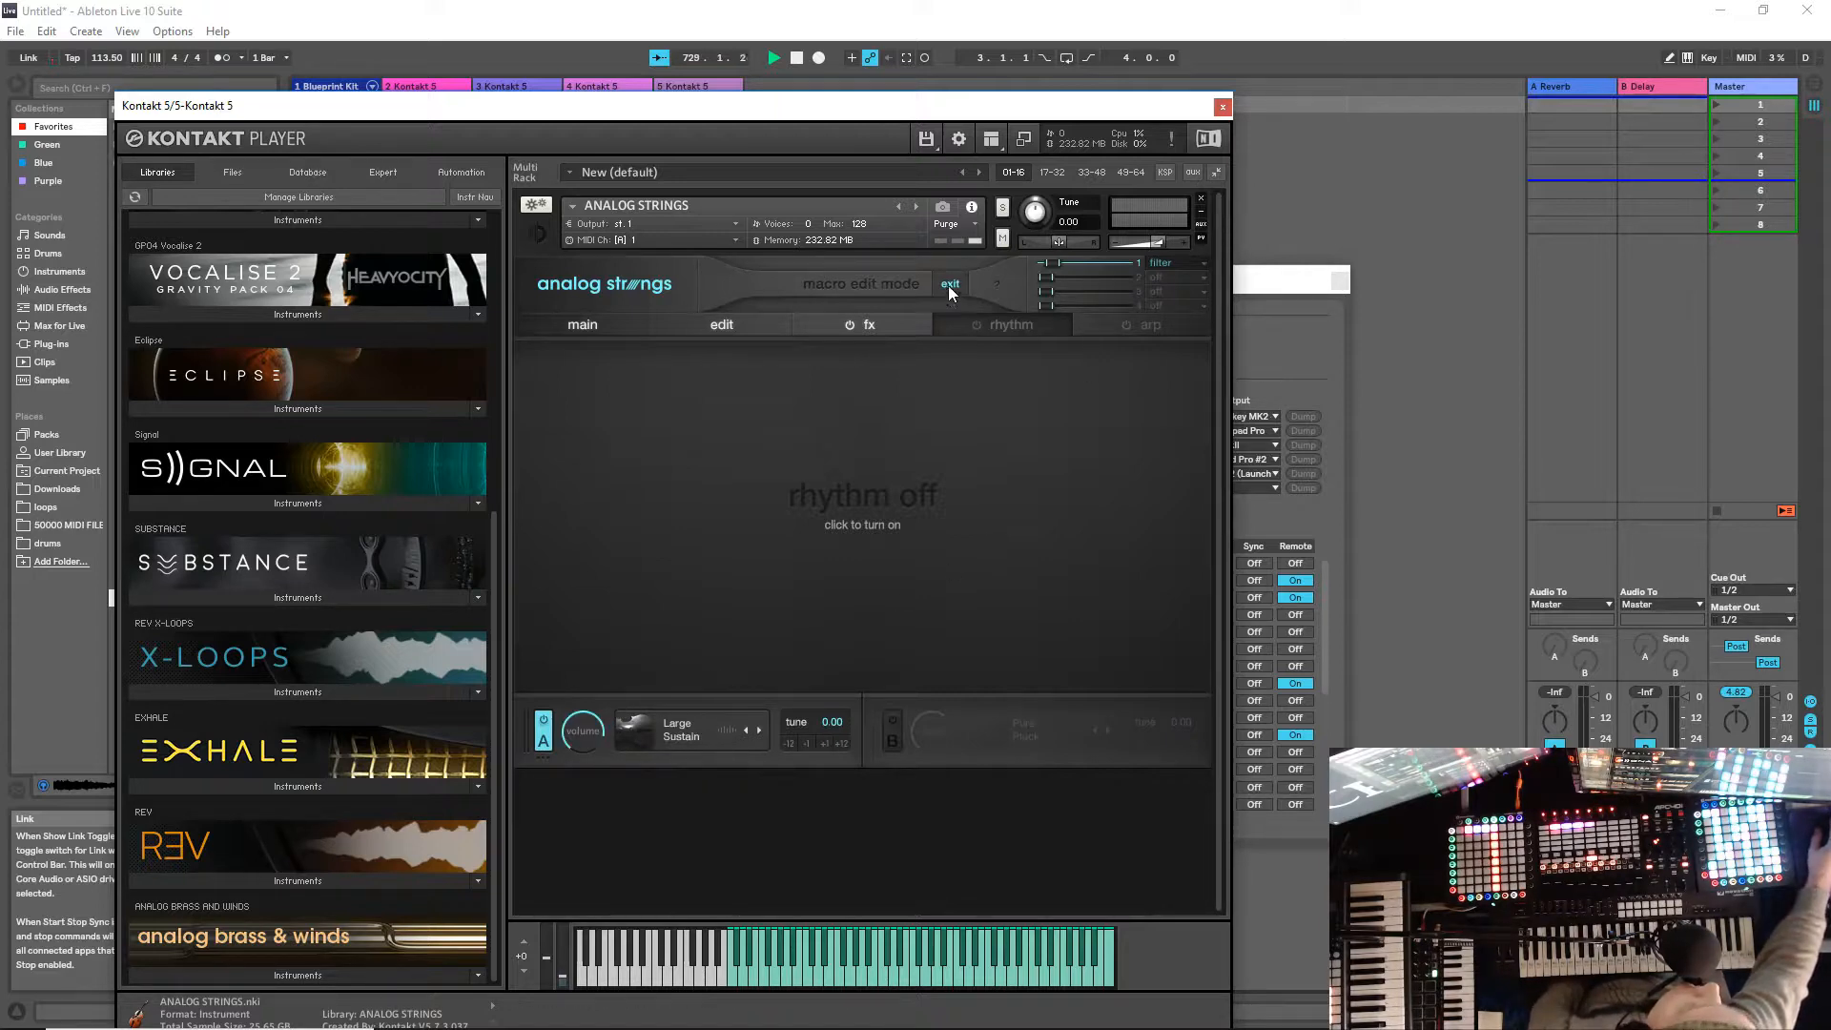
click(593, 324)
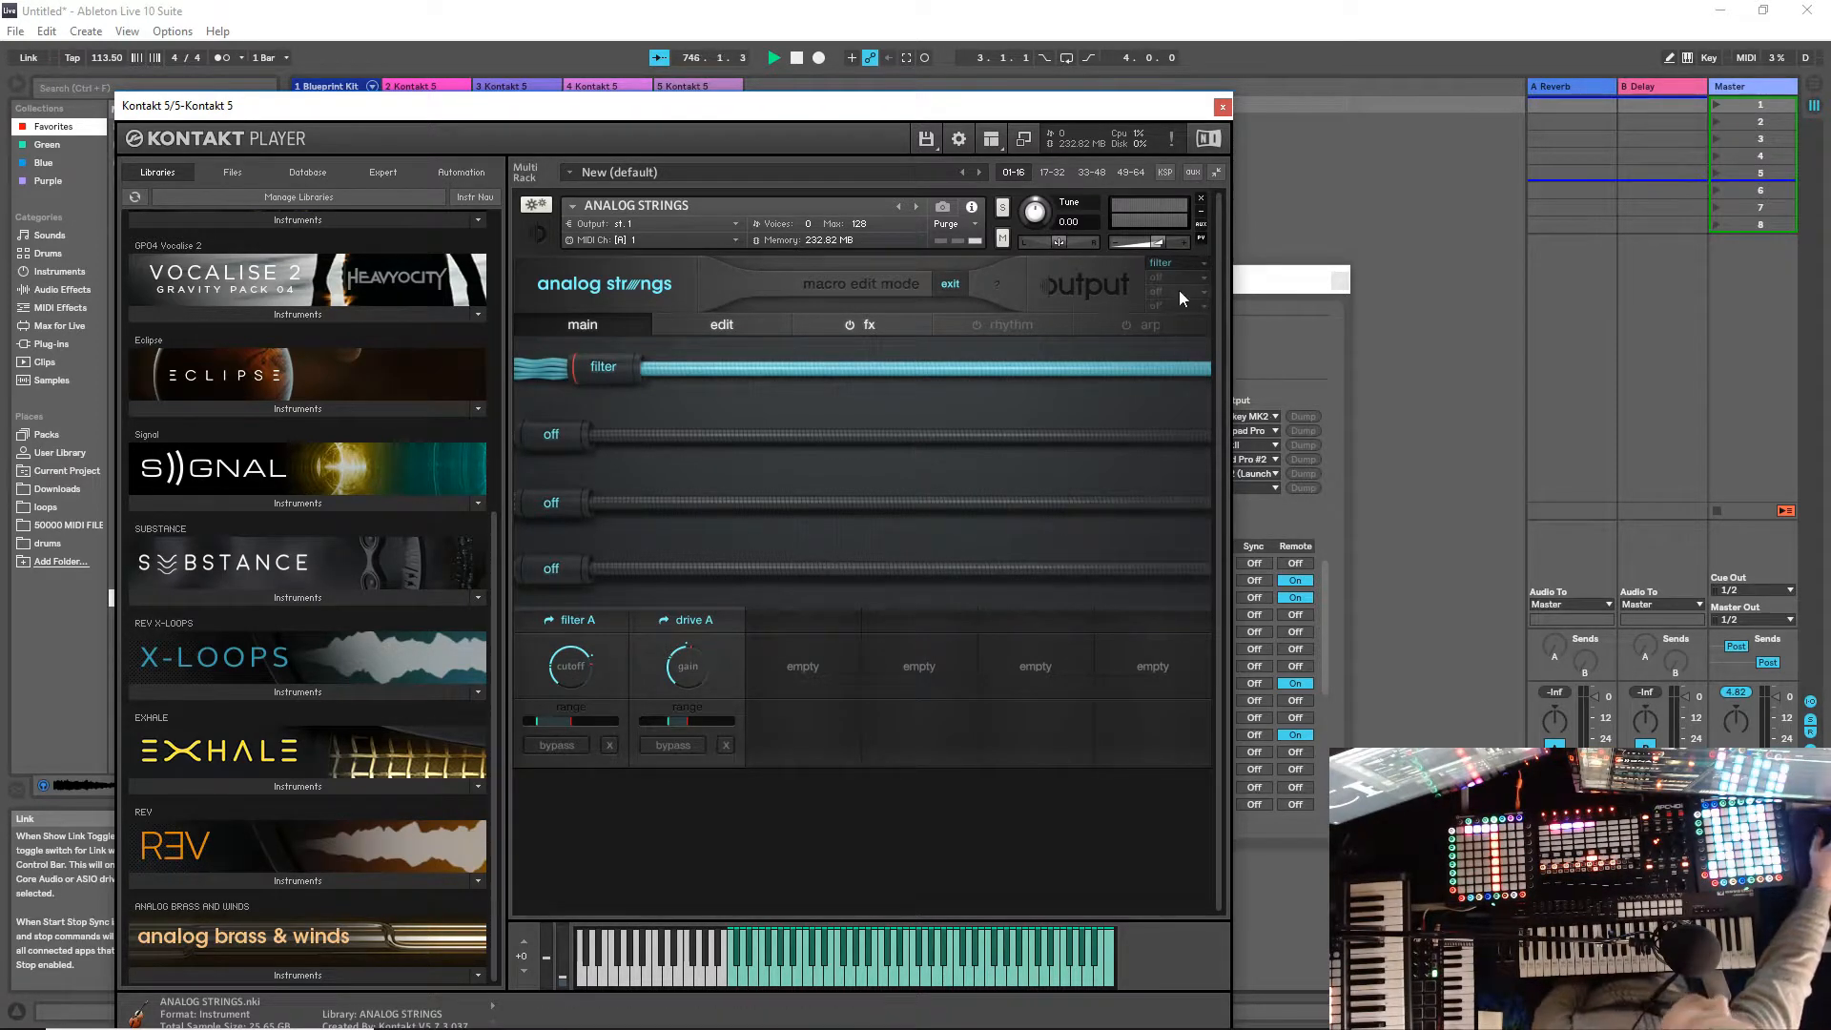
Step: Reposition the instrument window, leave macro edit mode and step forward through the presets to 003. Ambivalence
drag(787, 107, 994, 92)
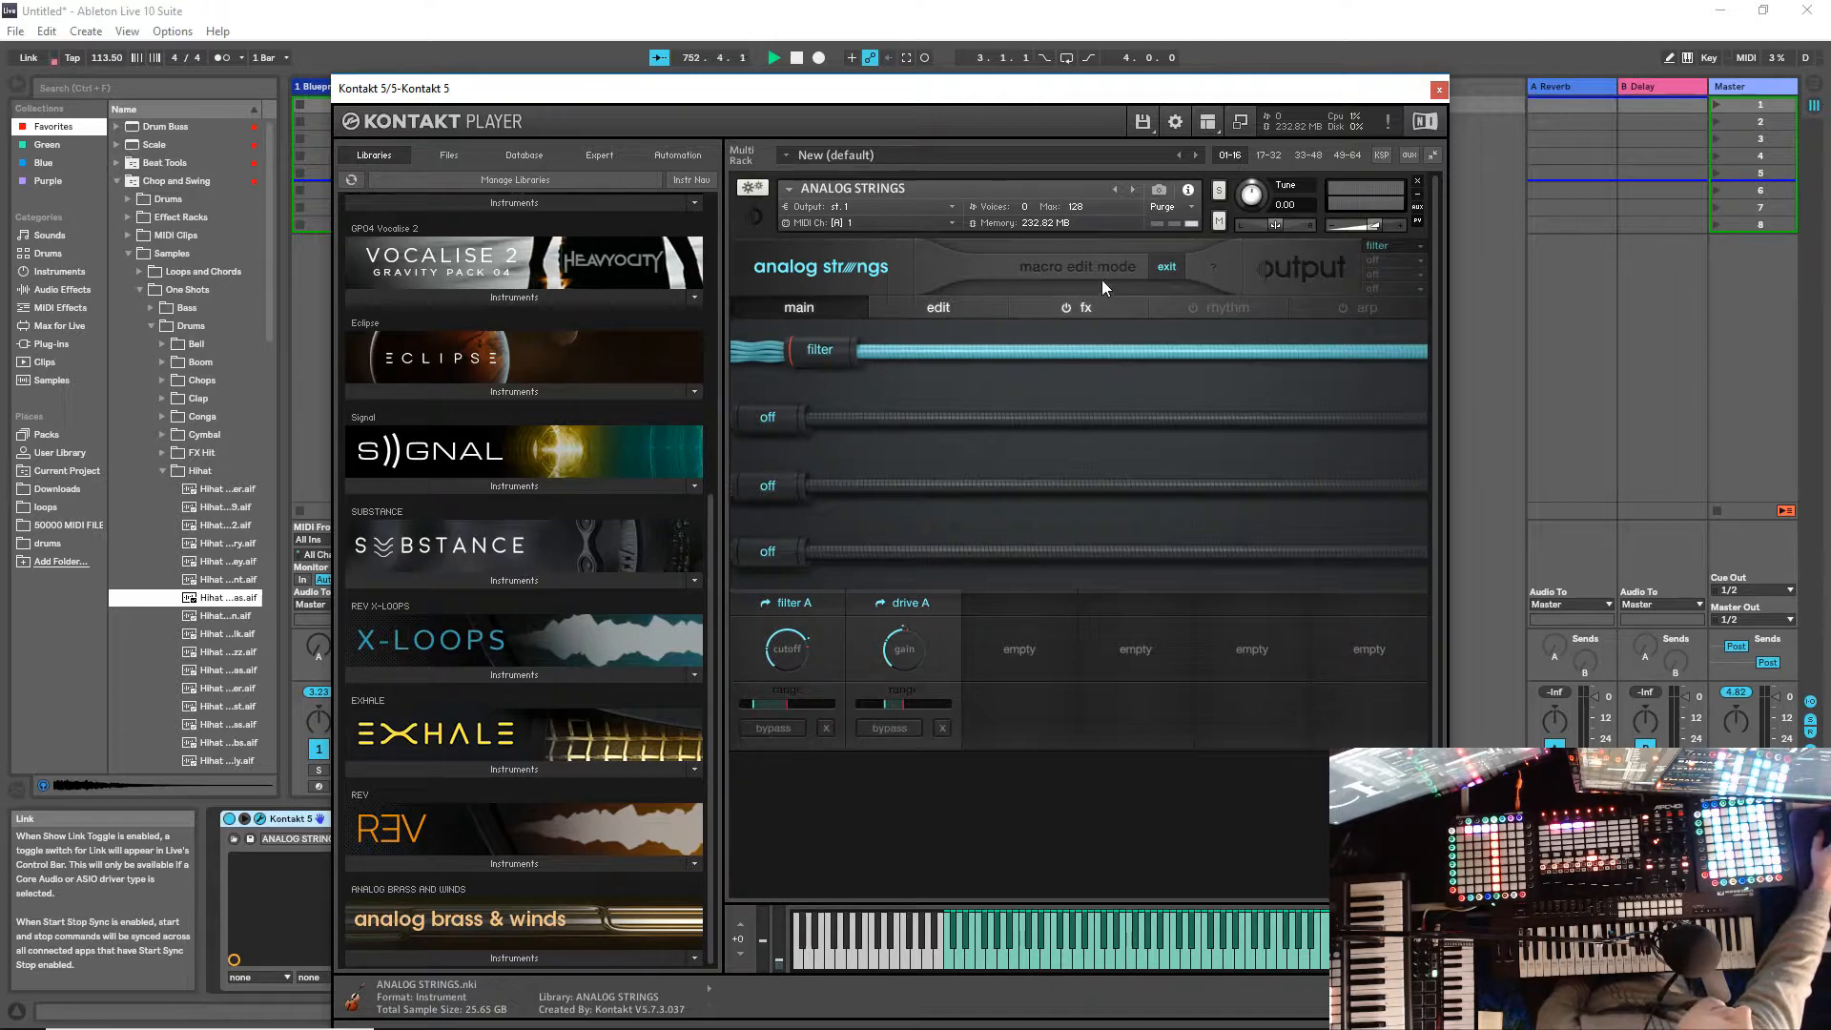
click(1165, 269)
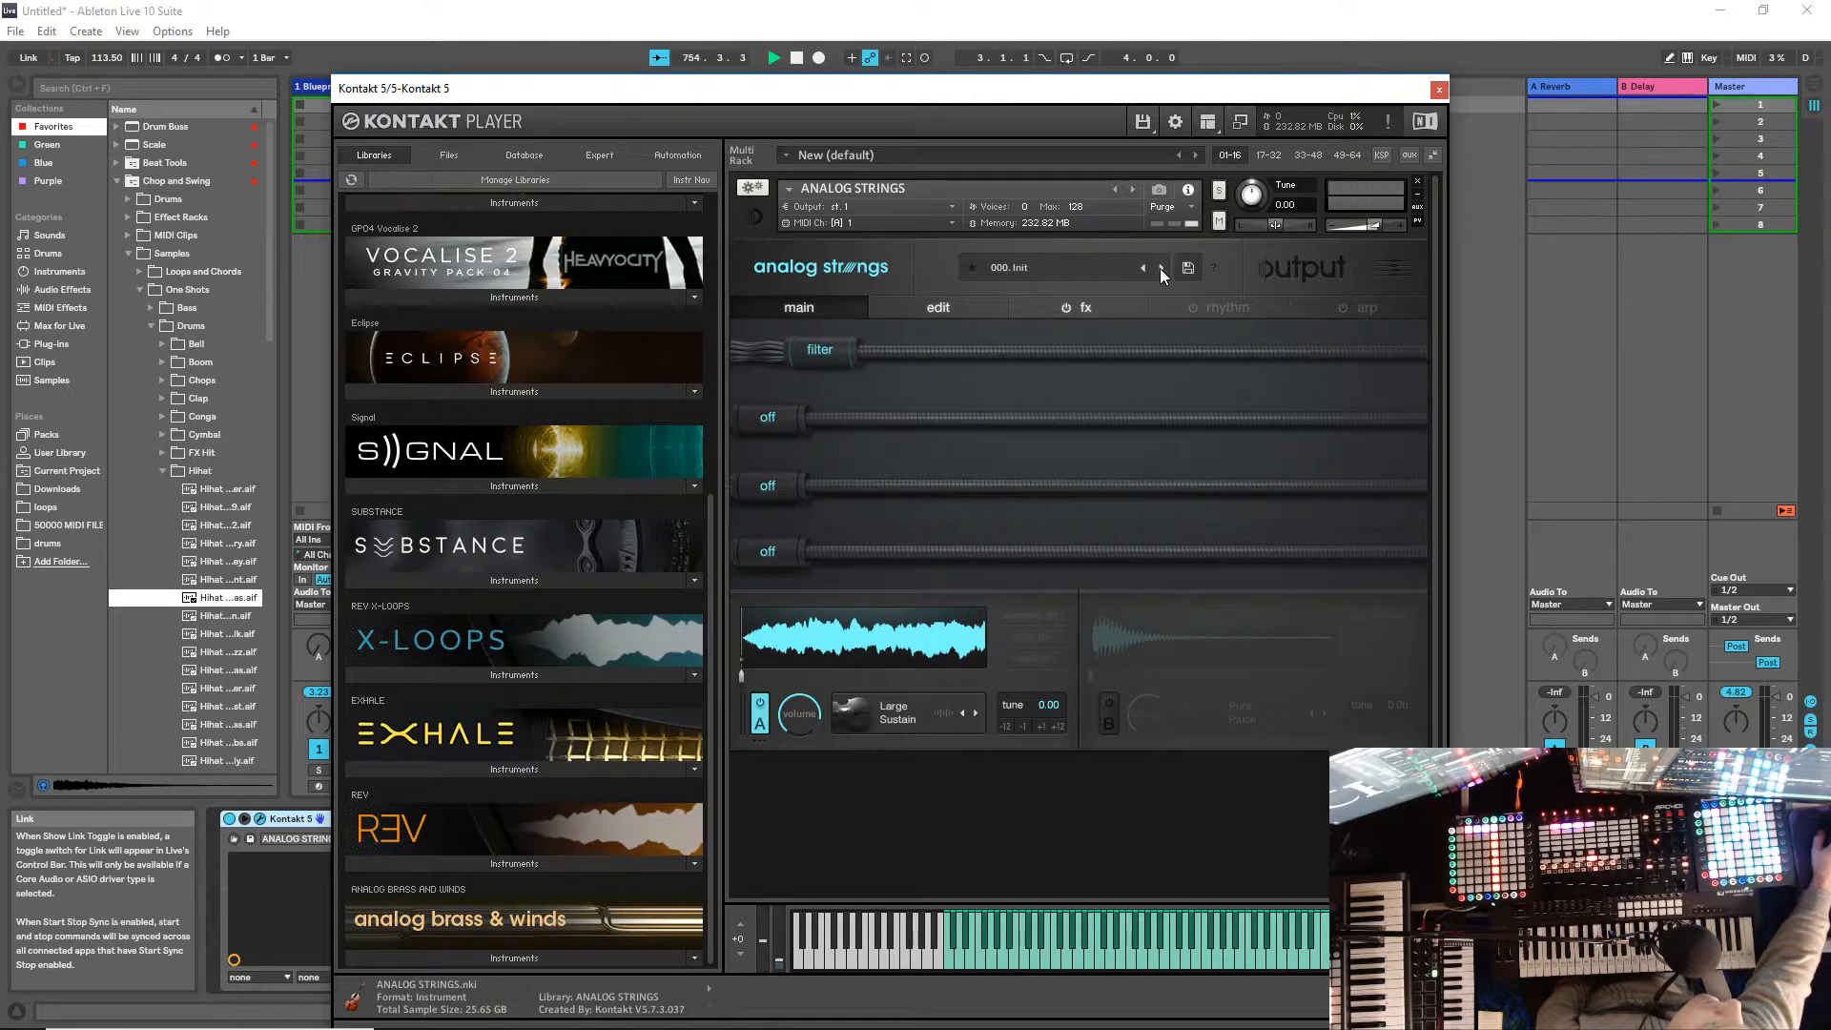
click(1159, 267)
click(1160, 267)
click(1160, 267)
click(1160, 269)
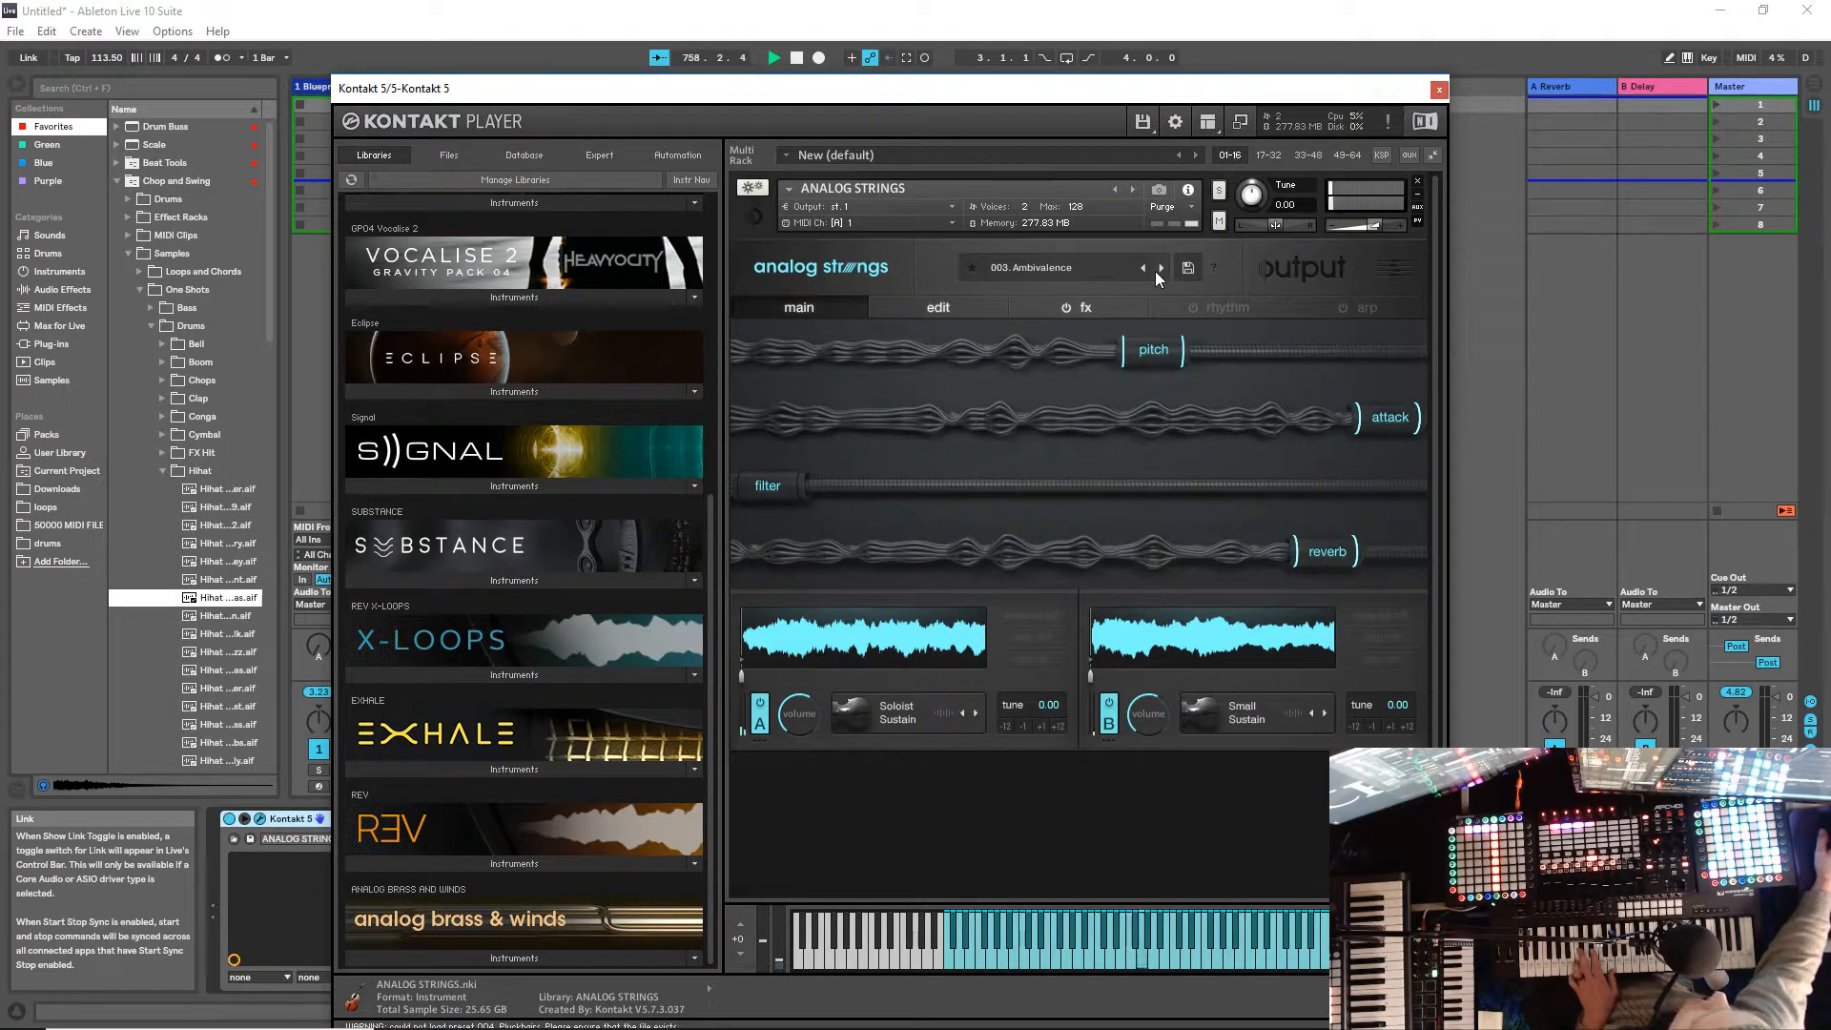
Step: Raise the preset's filter macro to about 95% and lower its attack macro to about a quarter of its travel
drag(779, 492, 1303, 465)
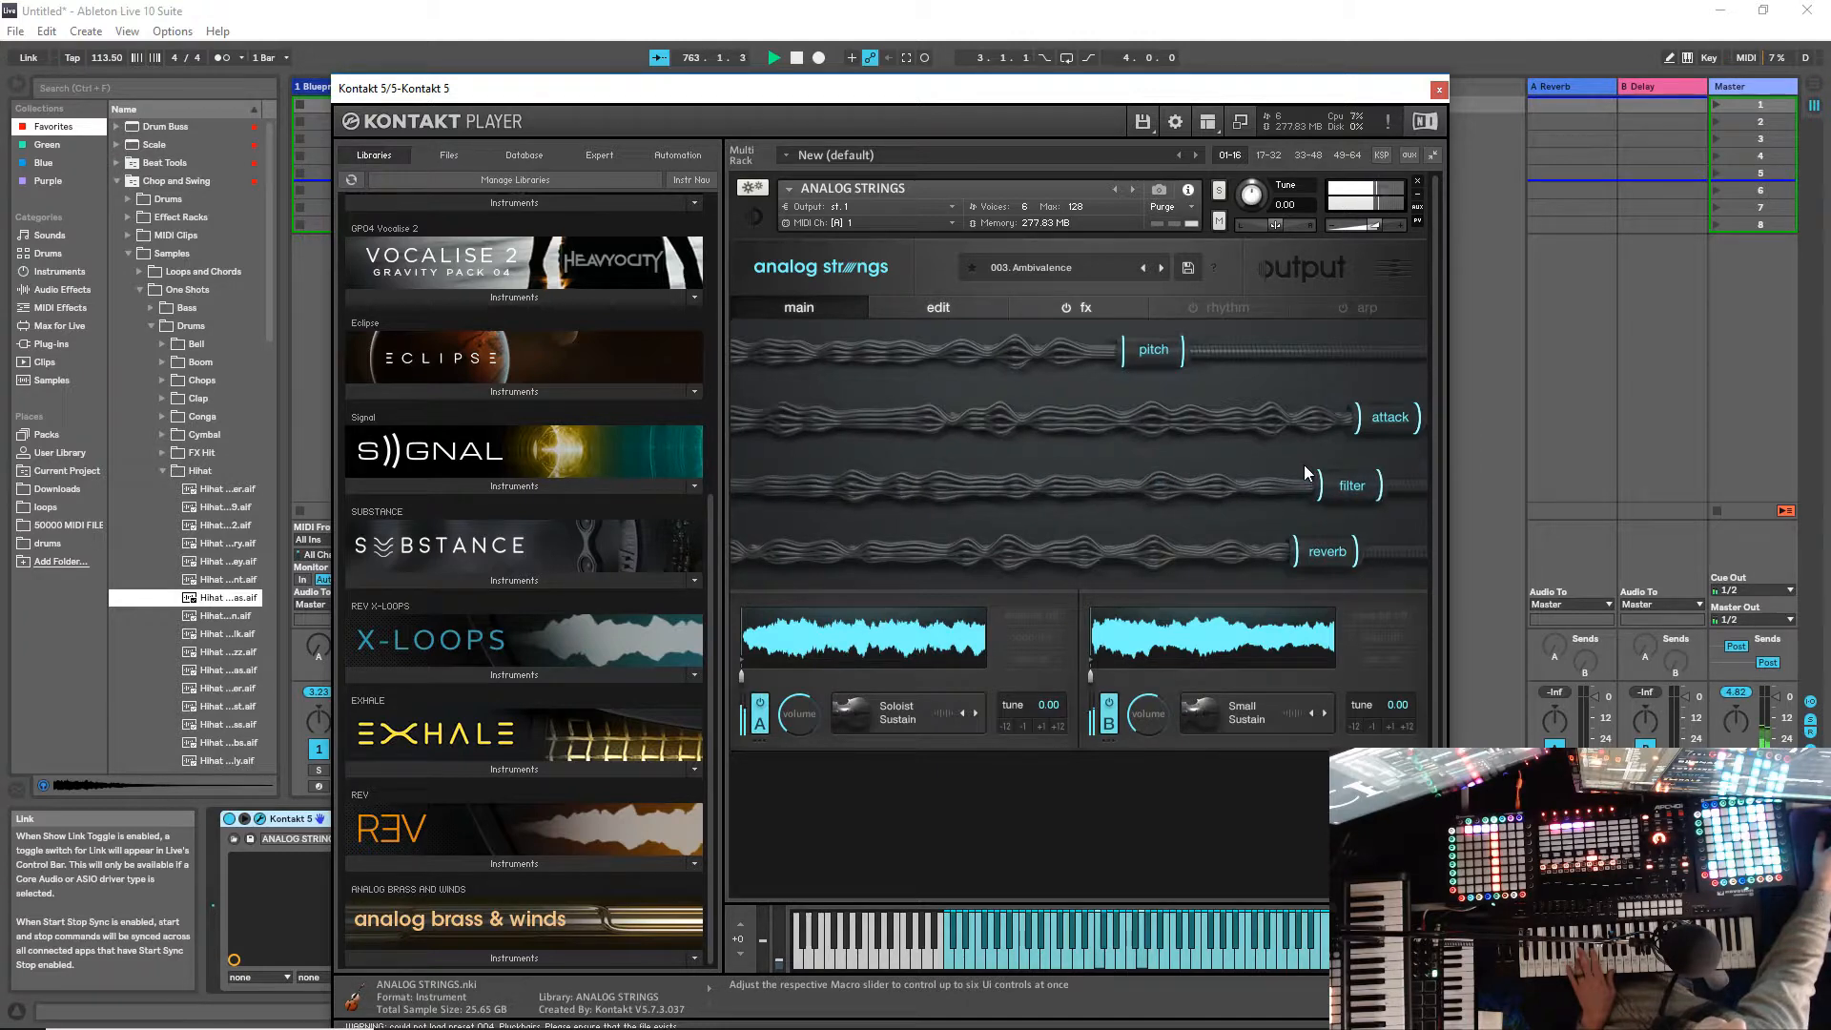
drag(1358, 410, 964, 435)
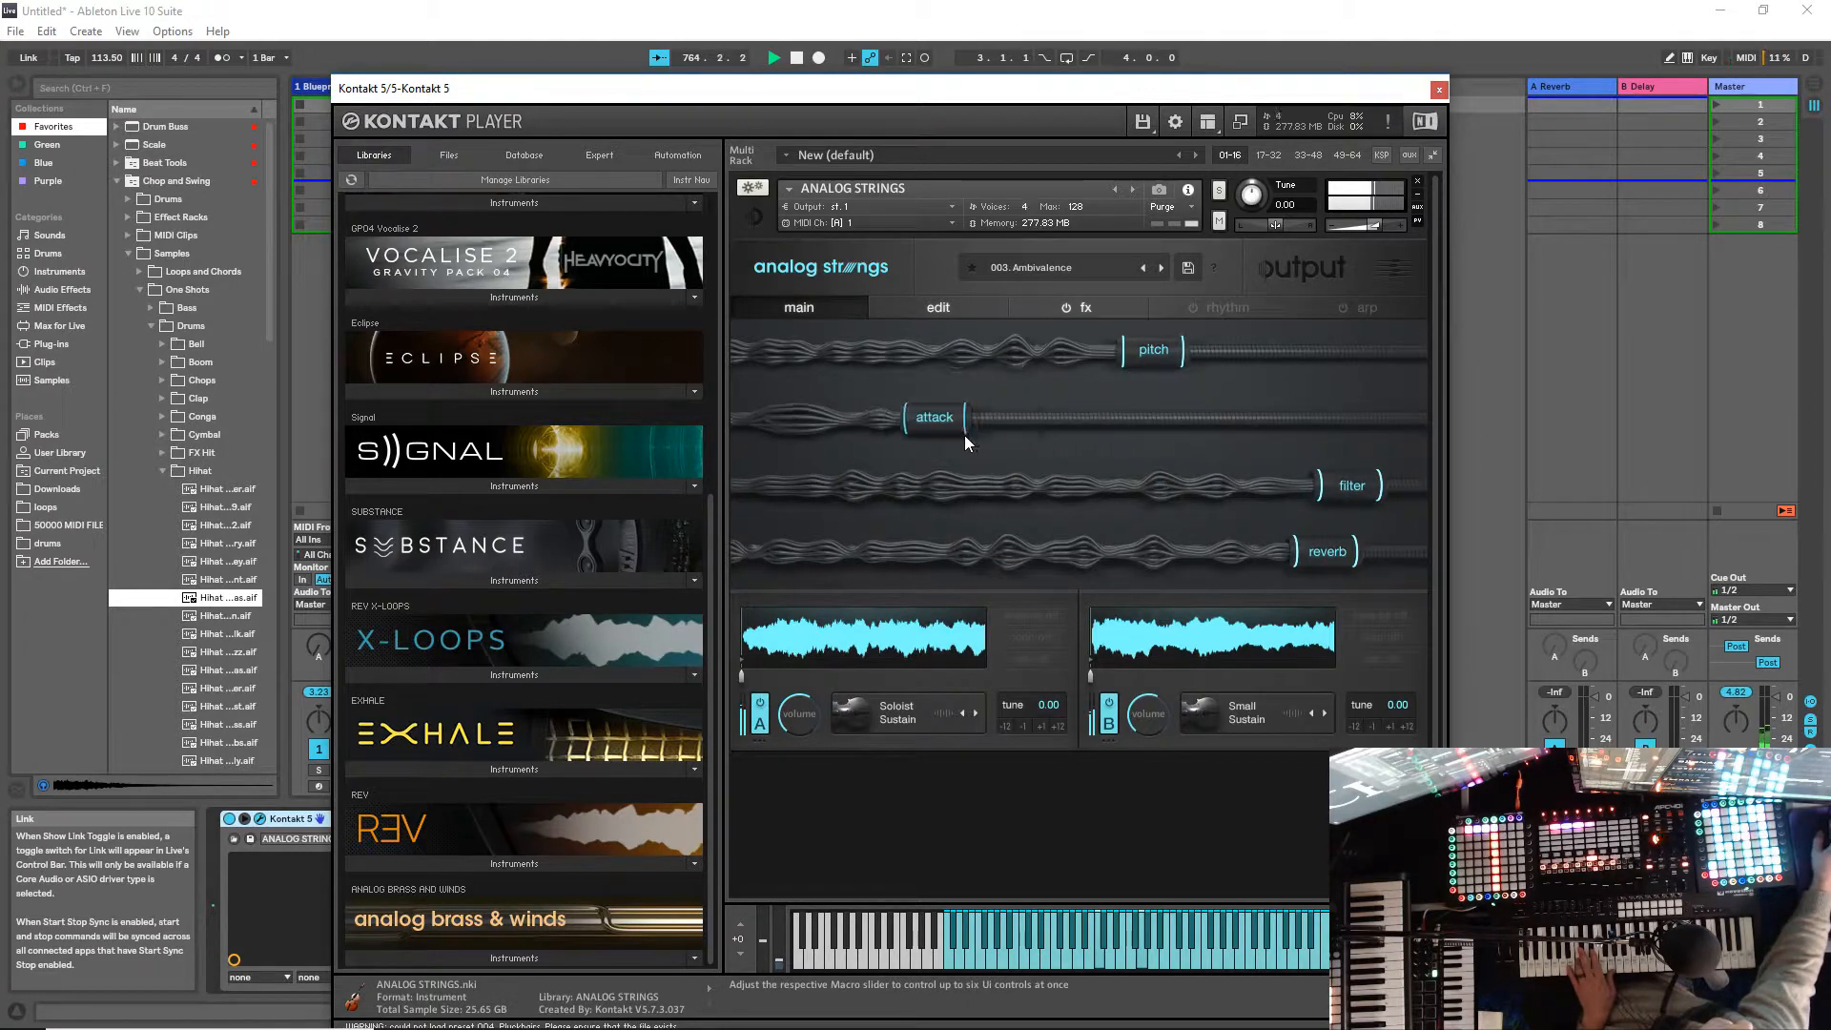
Step: Open the pitch macro's assignments for editing and sweep its slider to maximum and back to about a third of its travel
click(1395, 266)
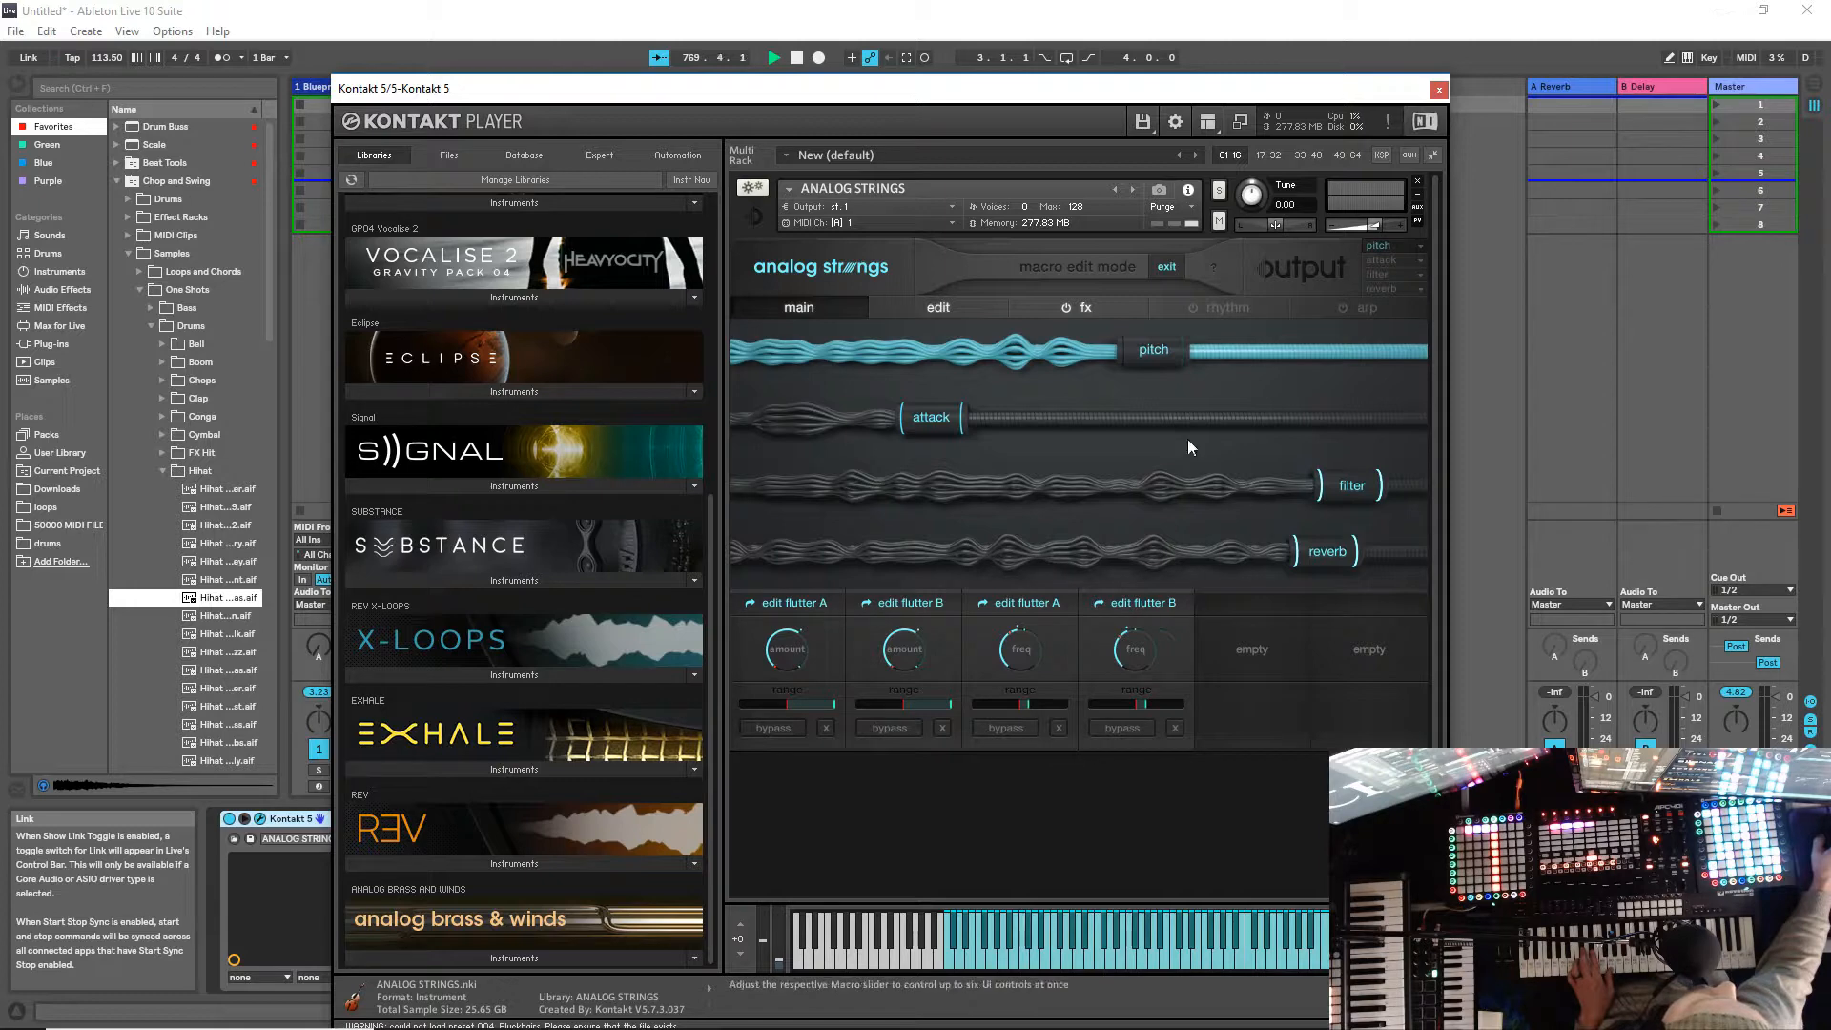
drag(1164, 357, 1417, 368)
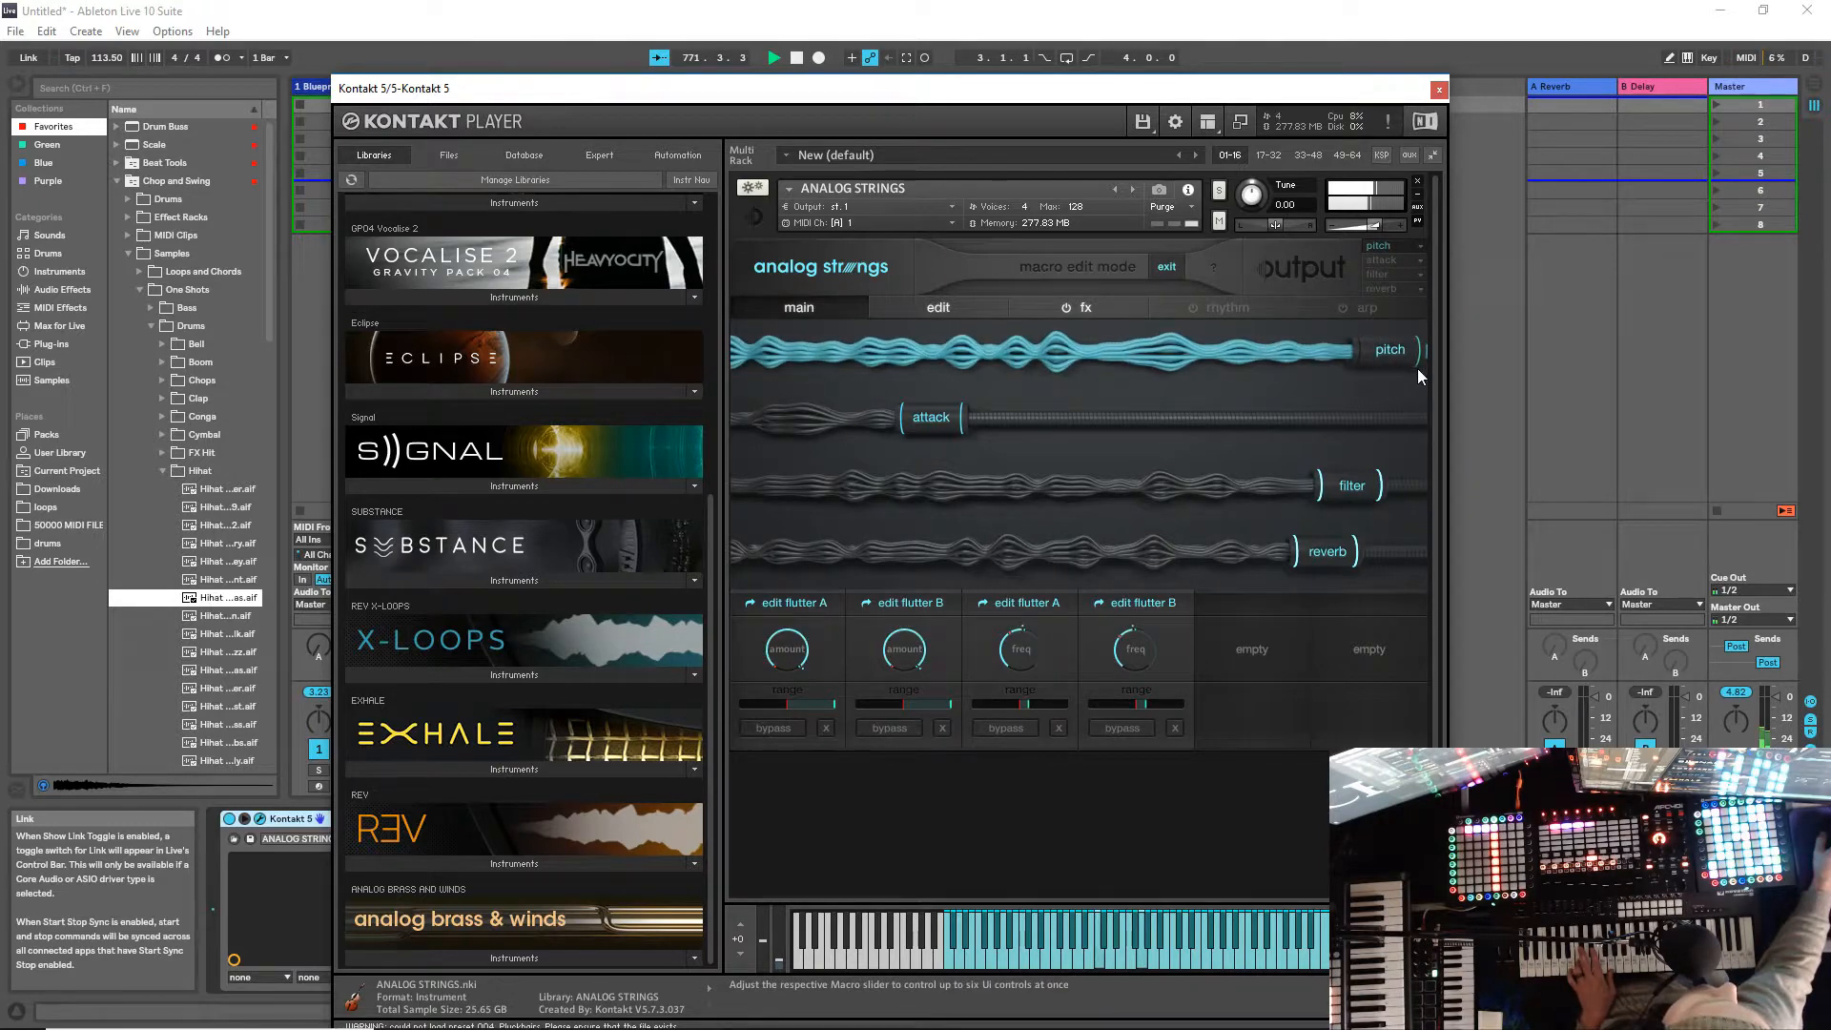
drag(1417, 368, 999, 362)
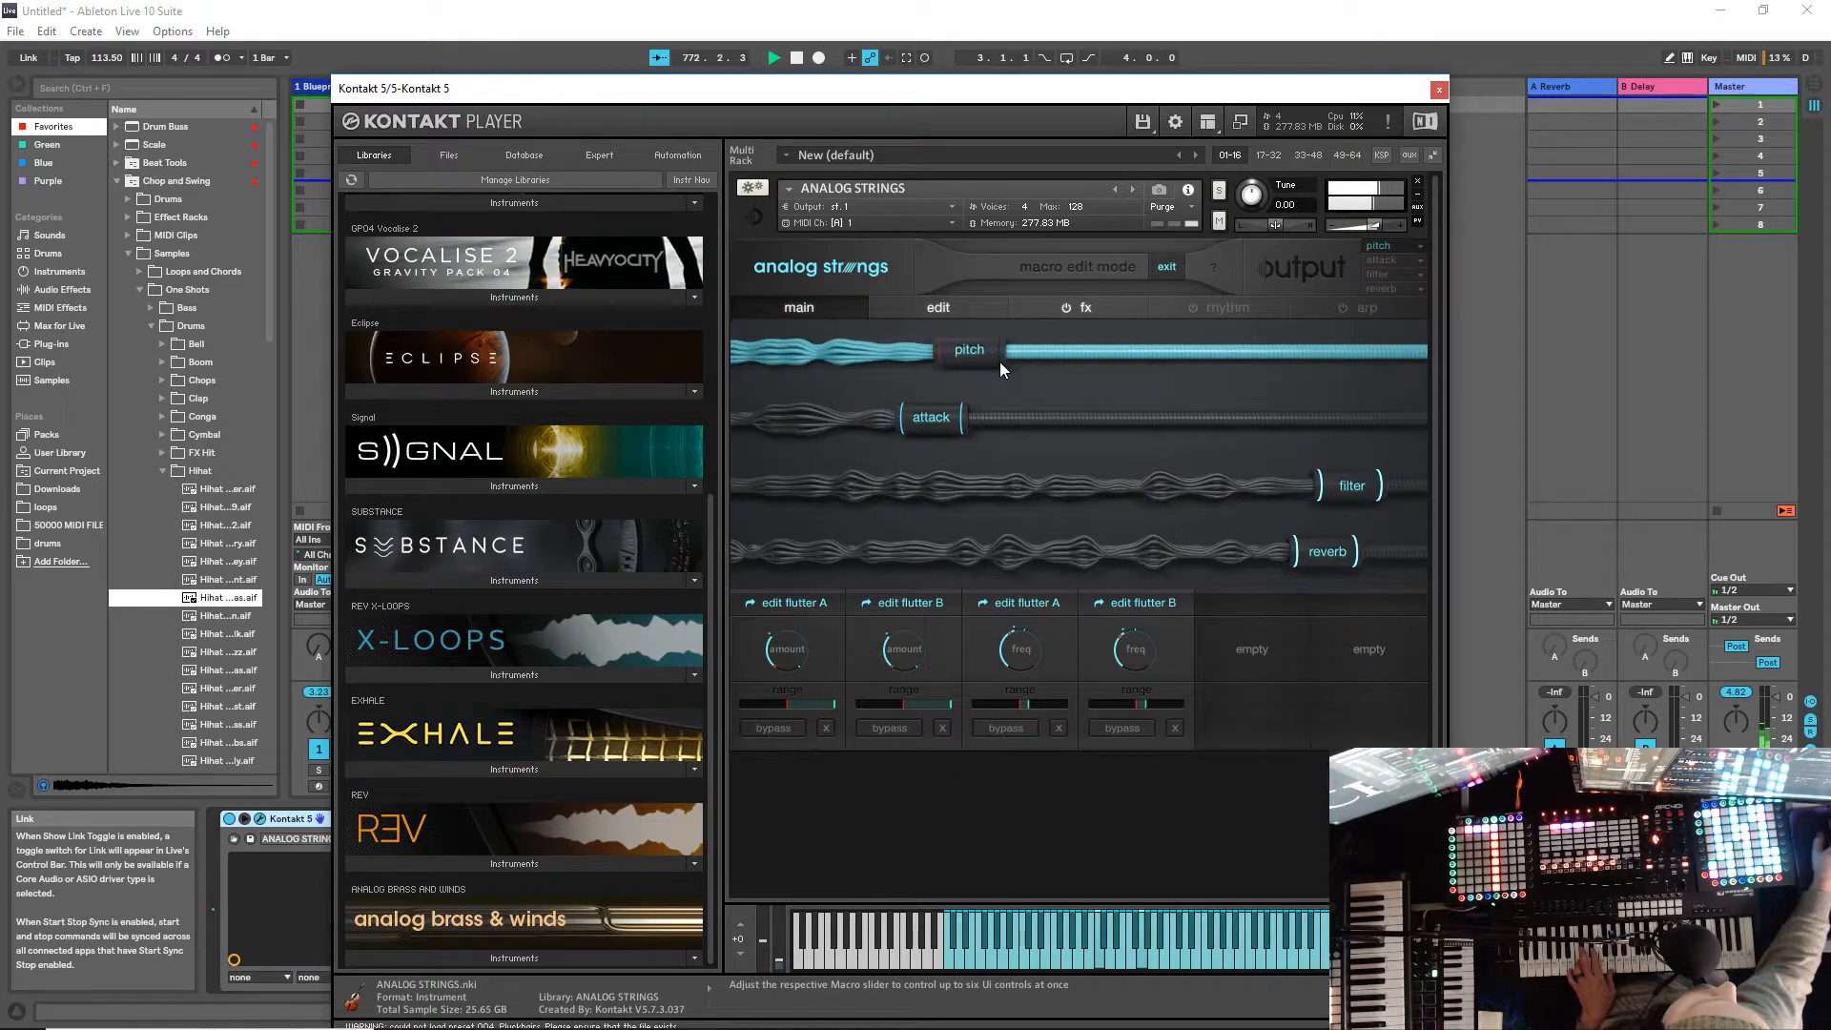
Step: Switch macro editing to the attack macro and sweep its slider to maximum and back almost to minimum
click(1389, 260)
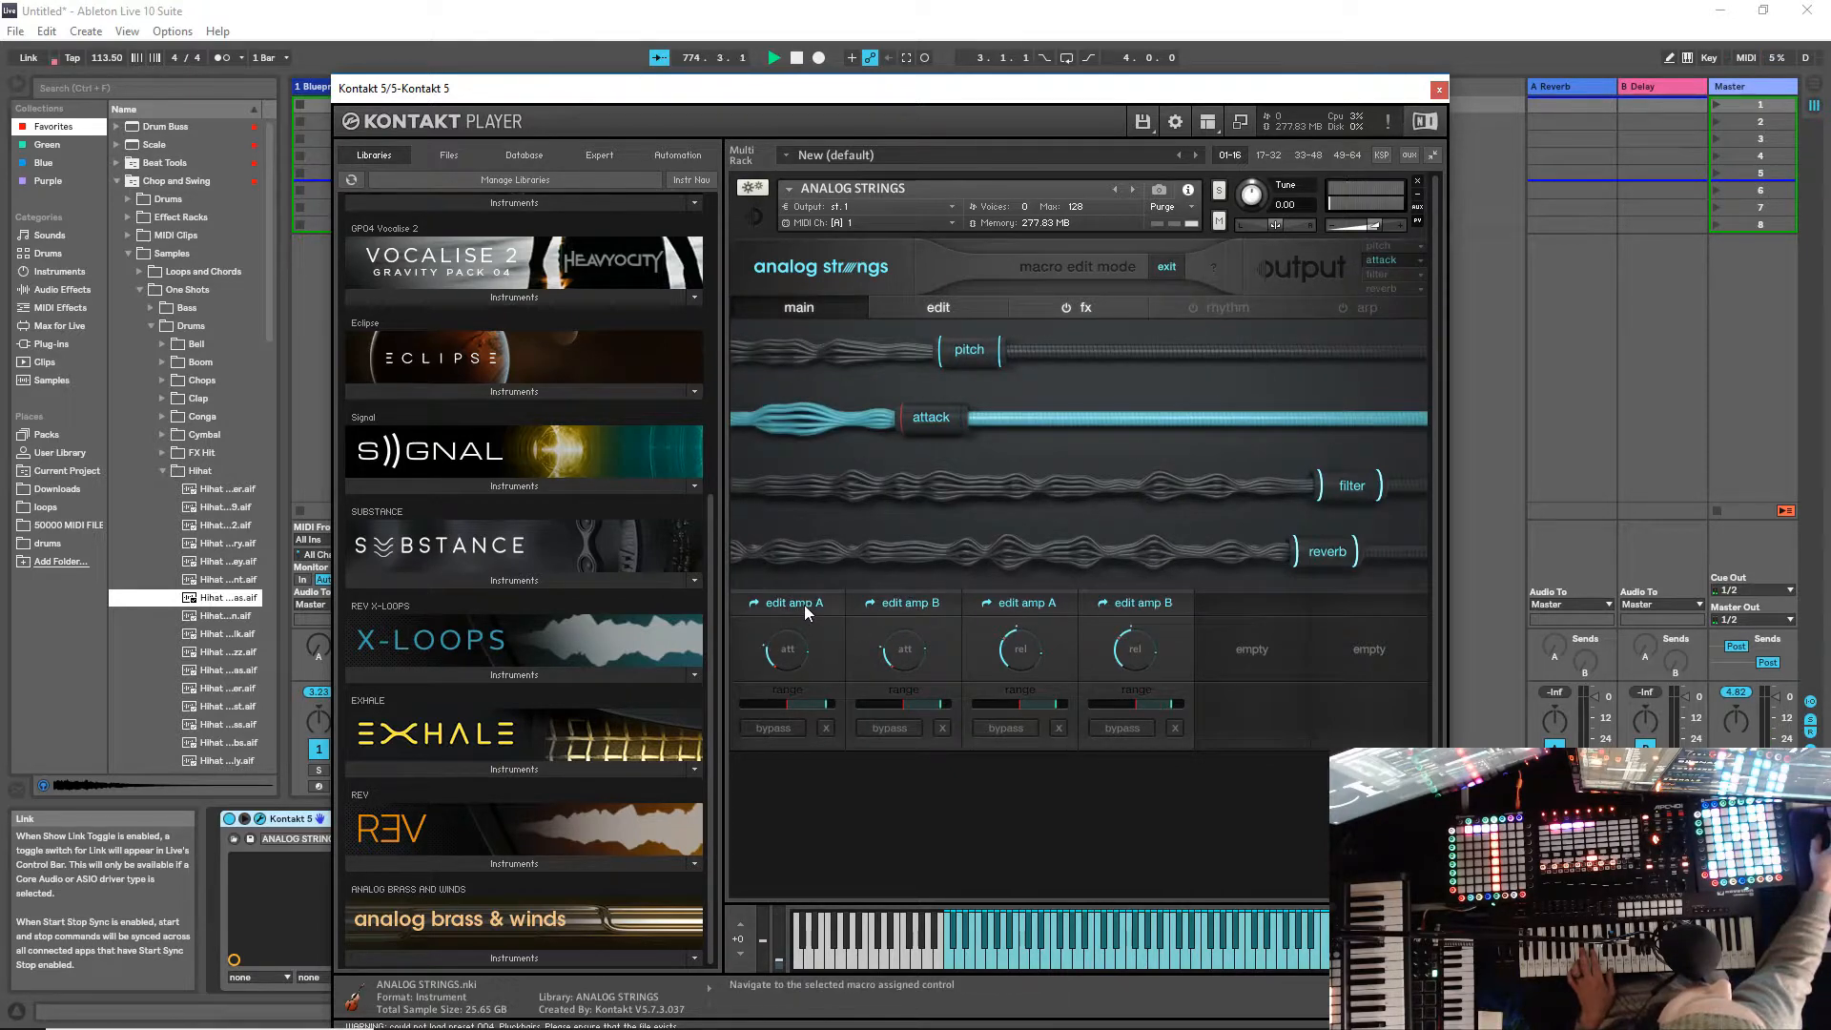
drag(922, 426, 1364, 425)
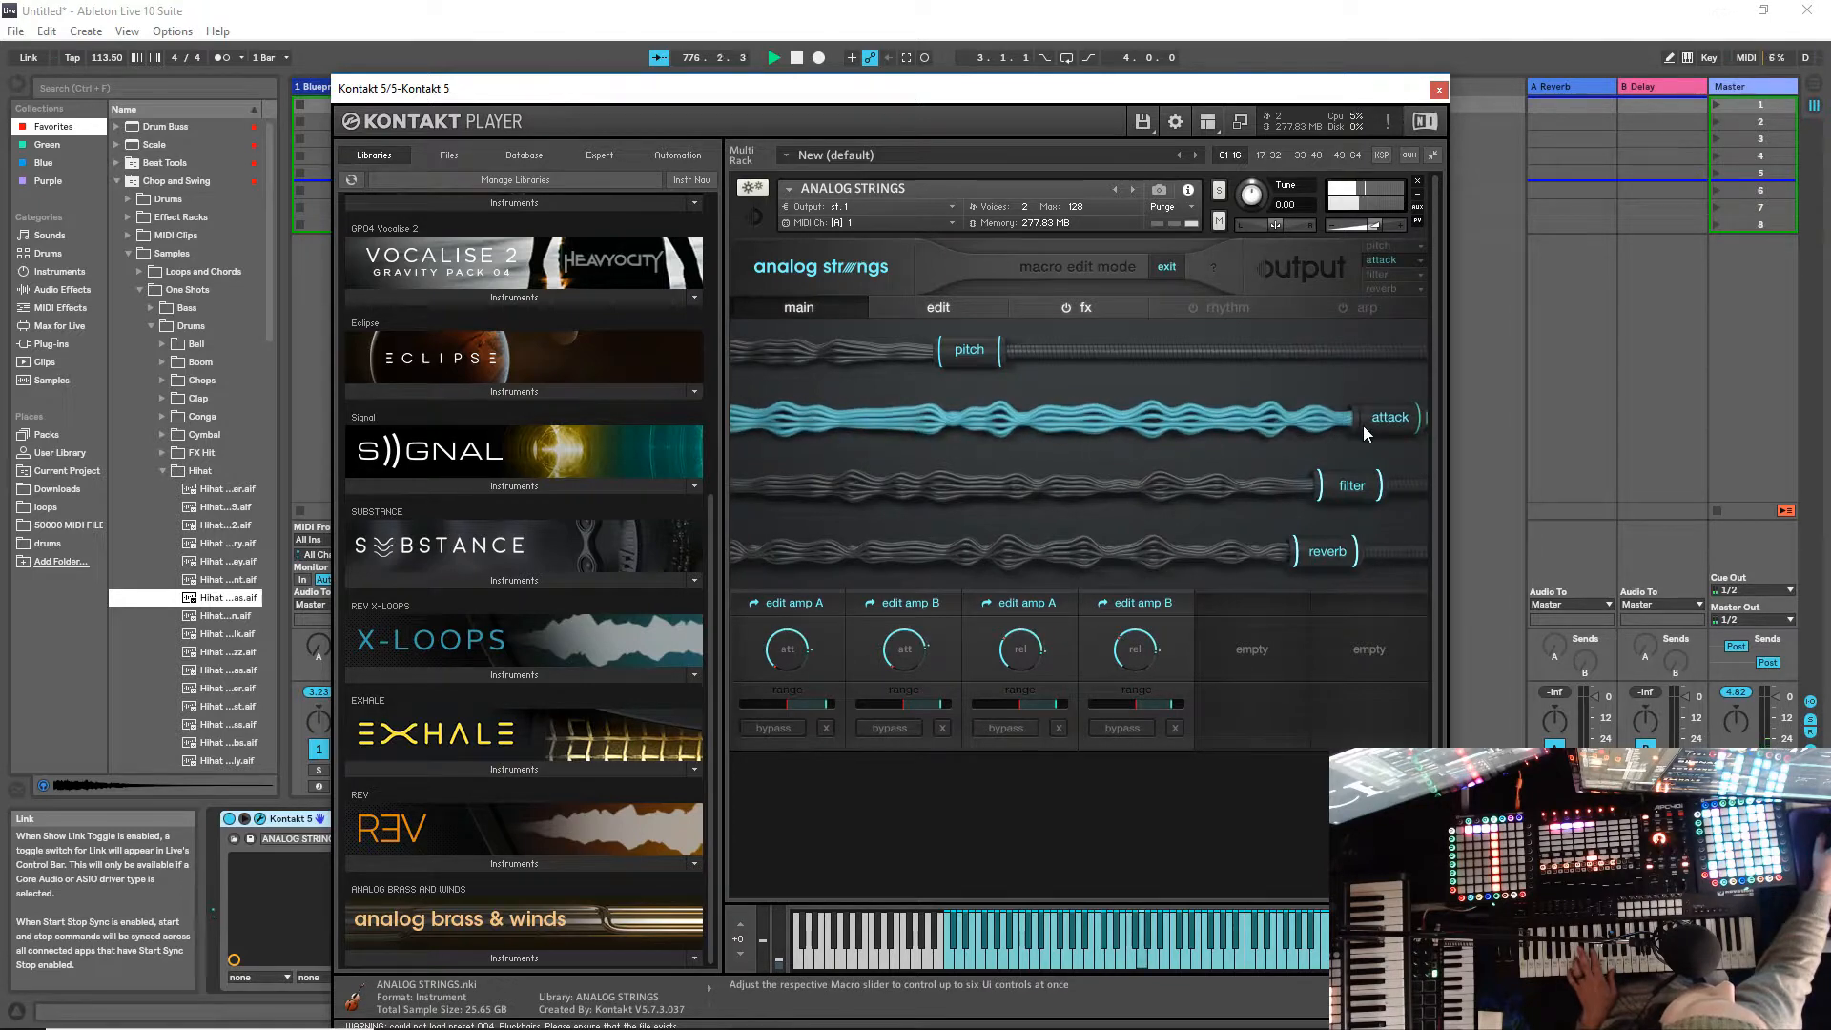
drag(1364, 425, 754, 422)
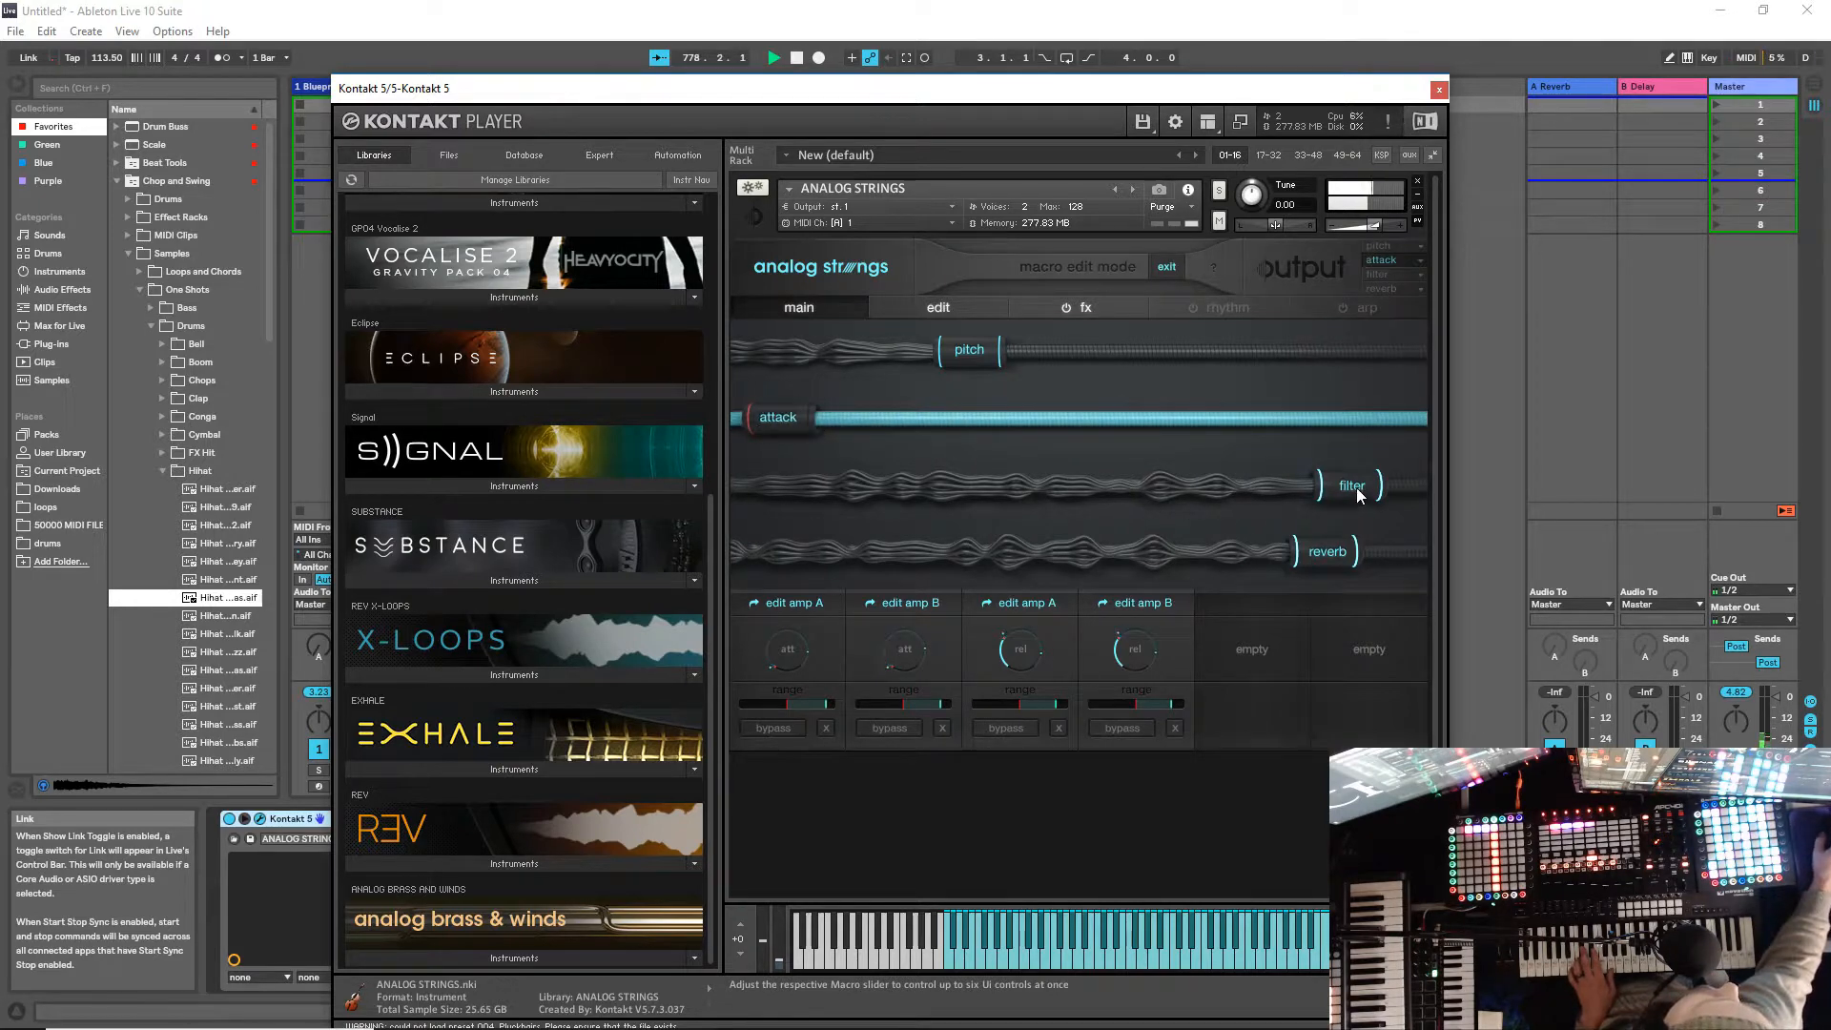
Step: Switch macro editing to the filter macro and lower its slider to about 40% of its travel
drag(1361, 495, 1328, 494)
click(1381, 277)
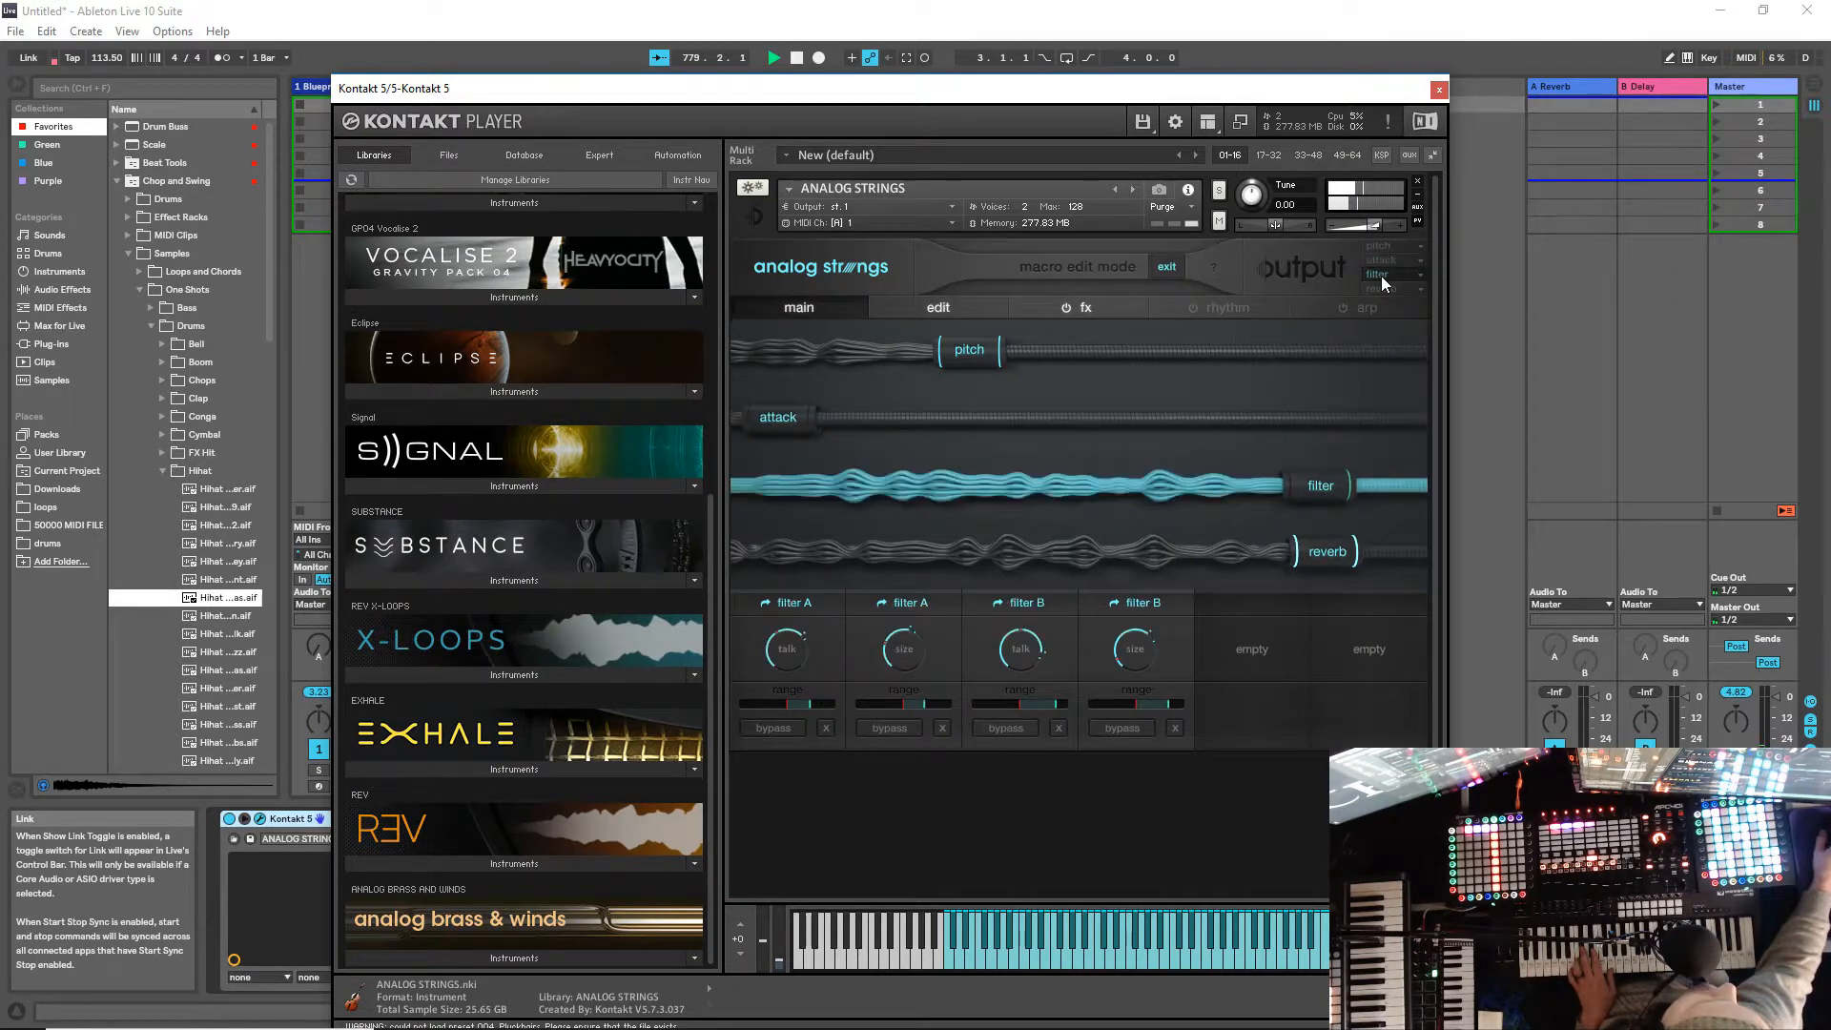
drag(1312, 481, 944, 485)
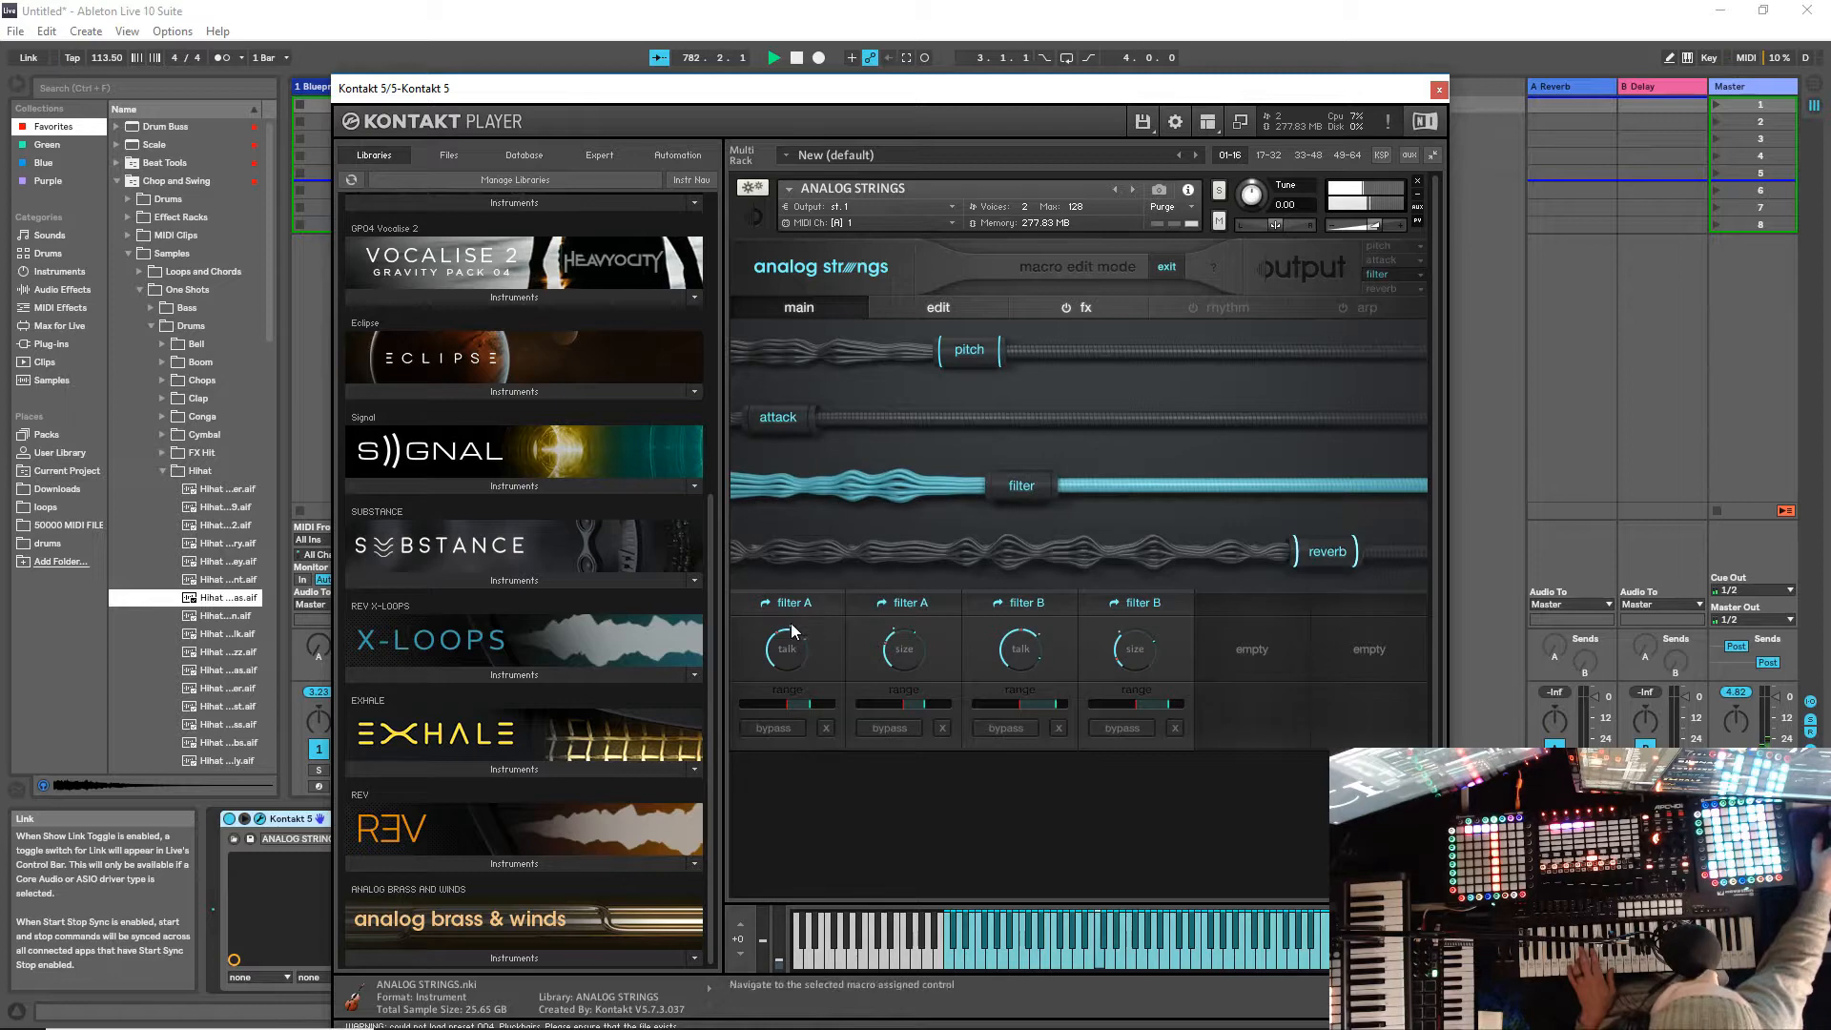
Step: Open the rhythm page, leave macro edit mode and advance through the factory presets to 006. Air Pumping
click(1225, 309)
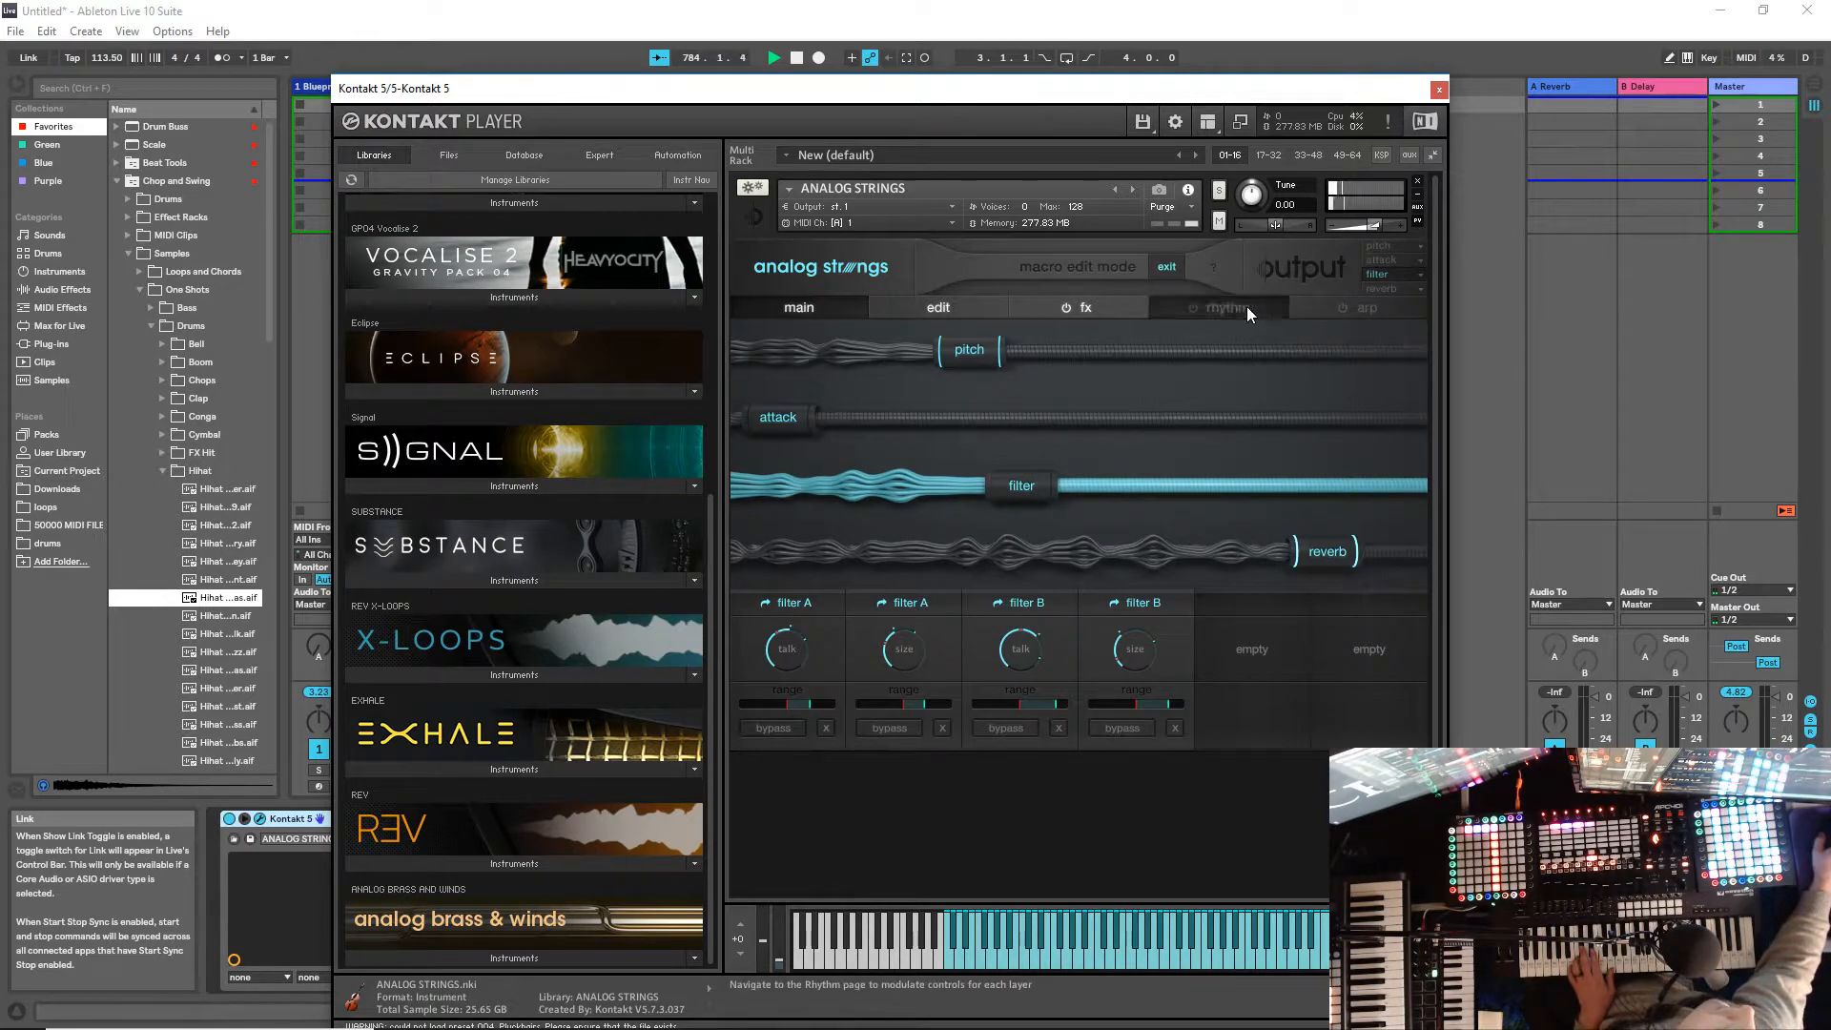
click(1163, 267)
click(1164, 267)
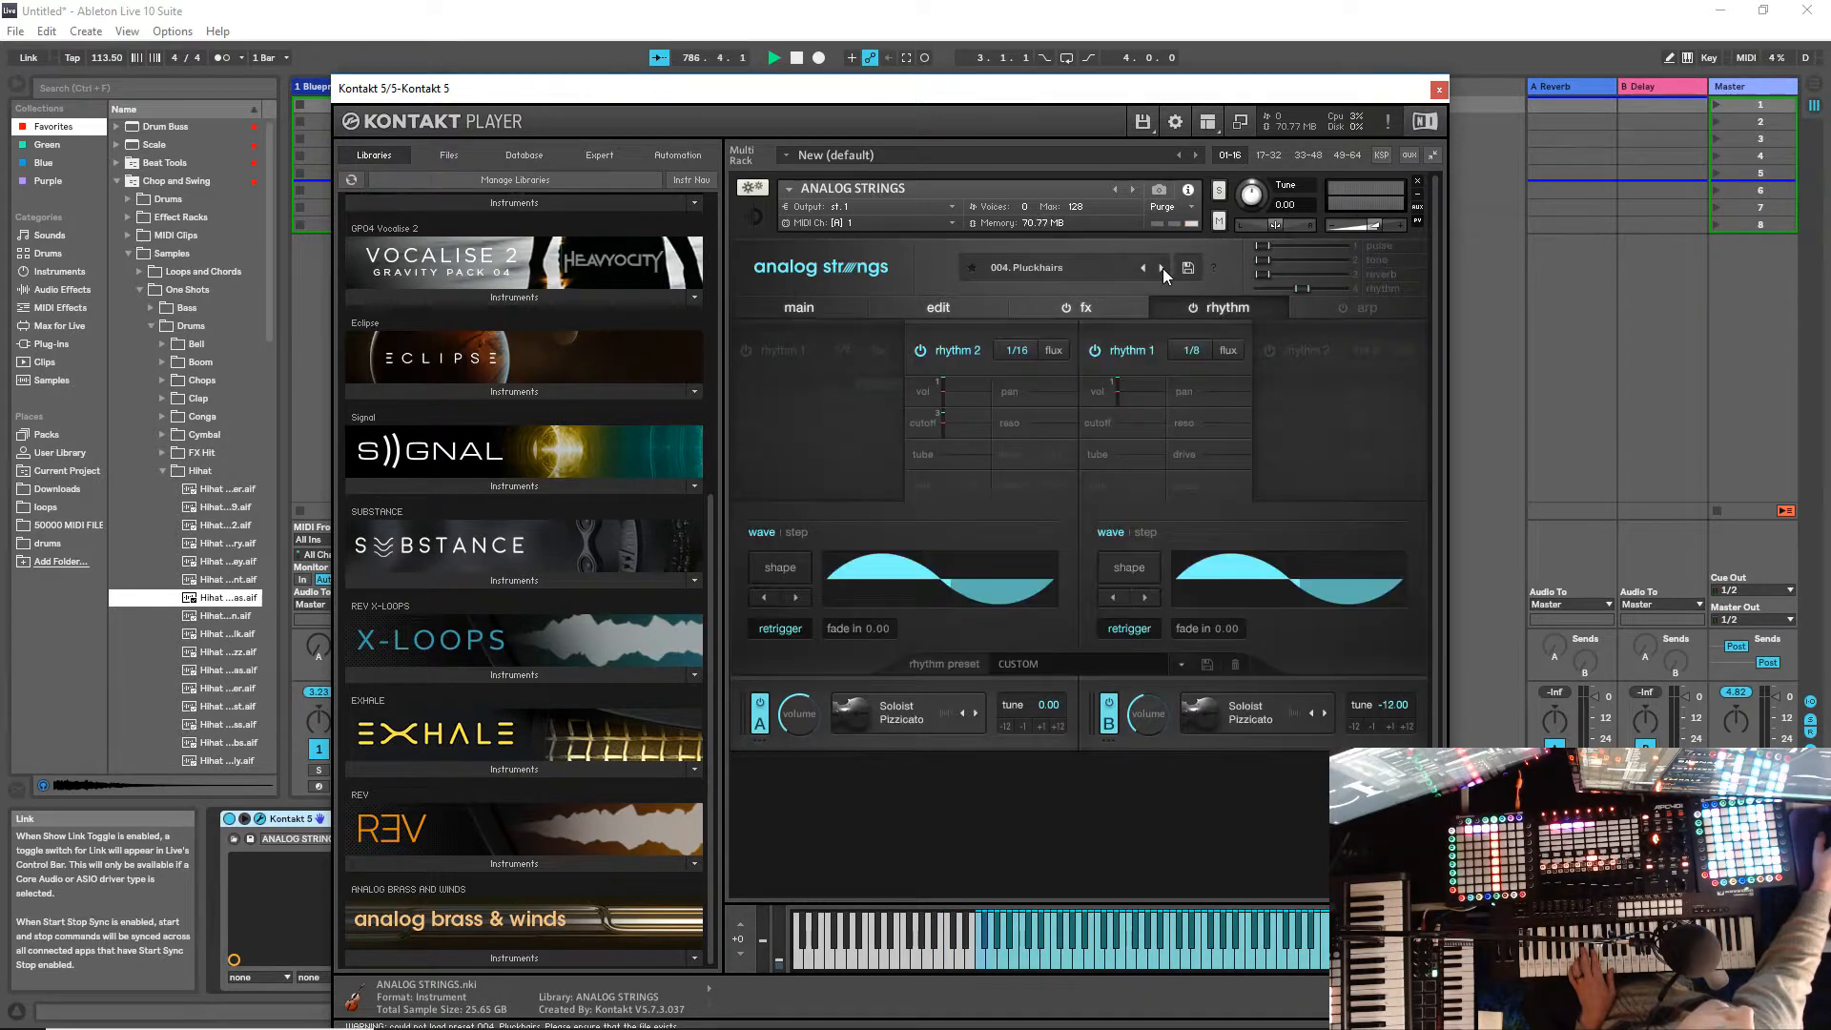
click(1163, 267)
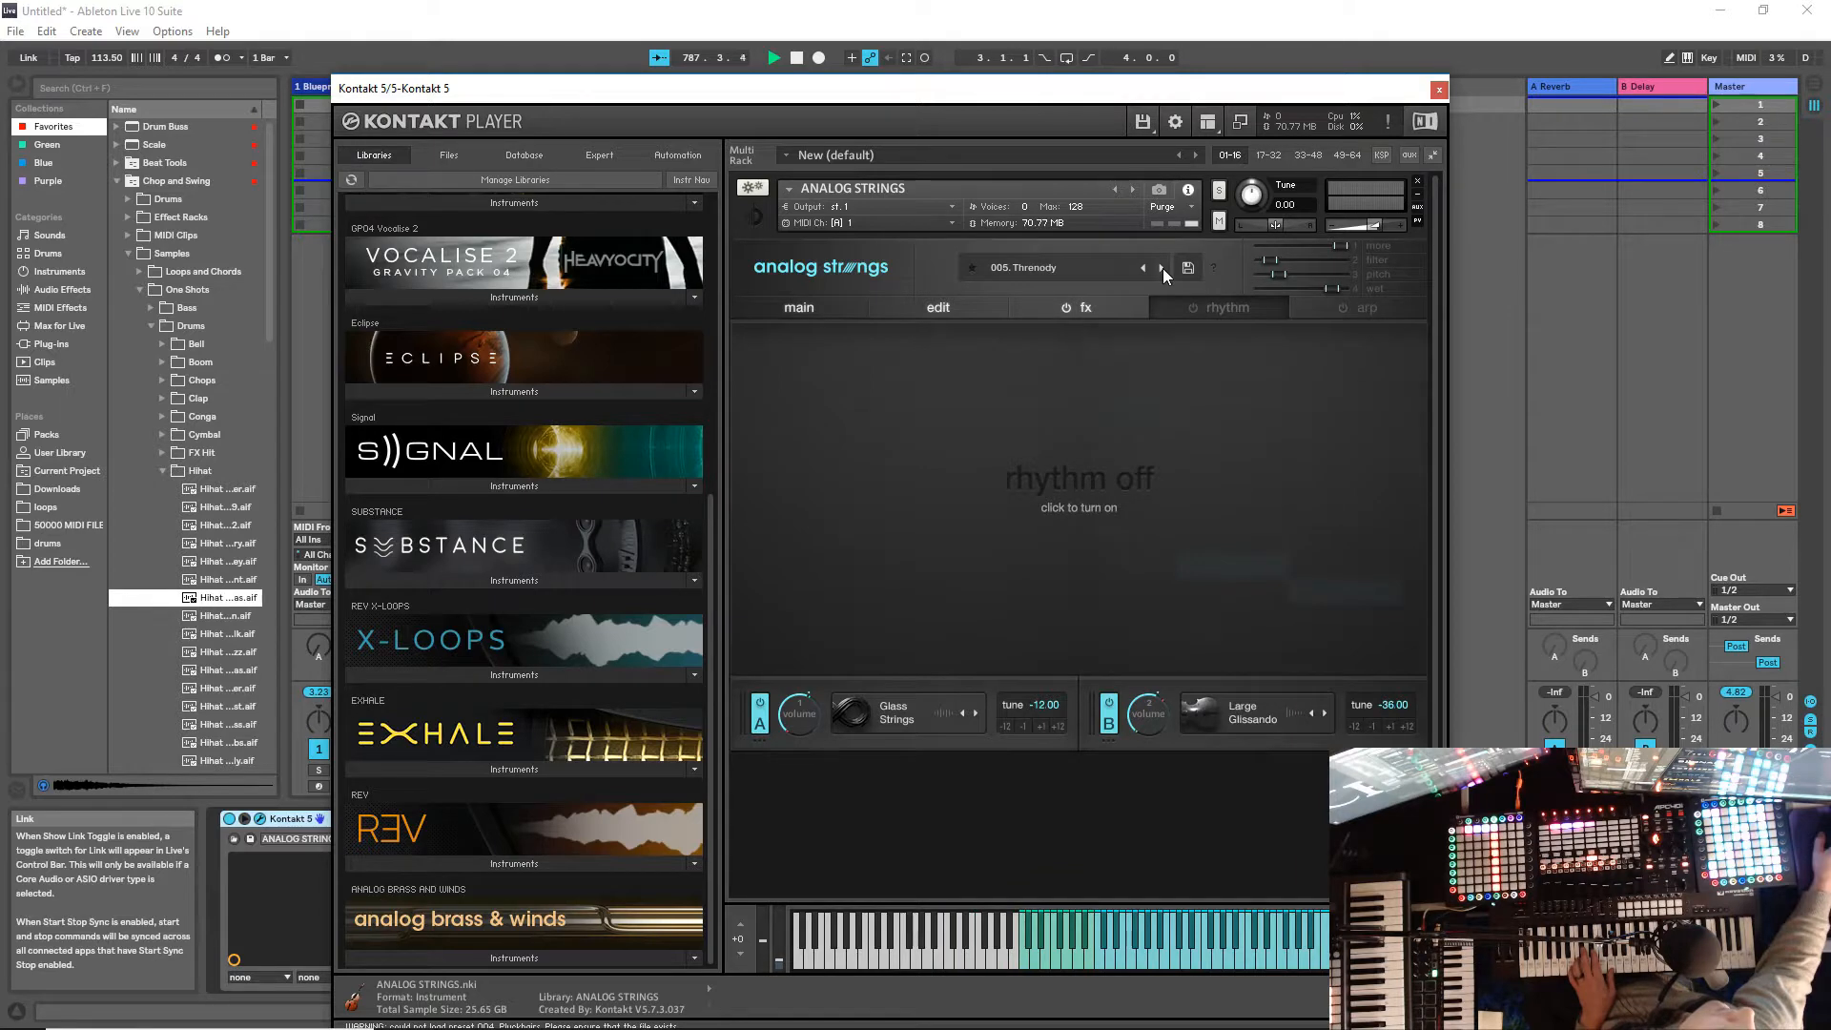
click(1164, 267)
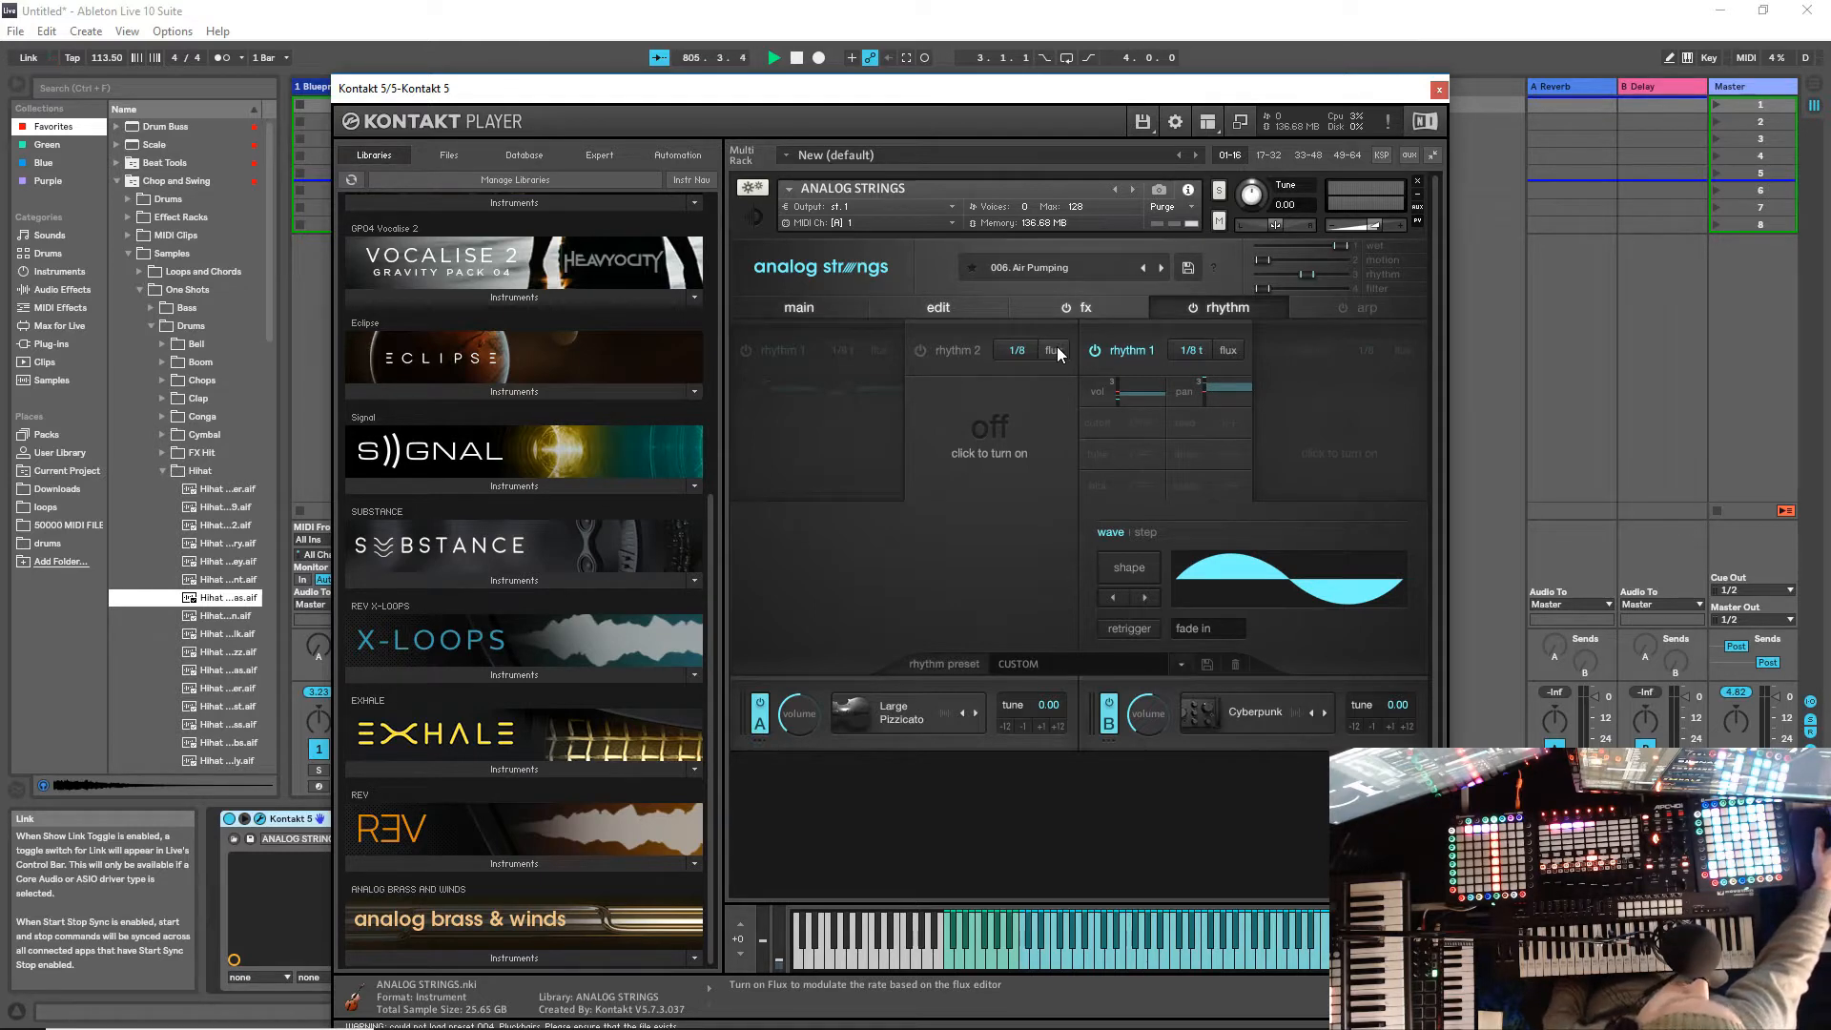
Step: Move the Kontakt window clear of the transport controls, stop Live's playback and reposition the window higher
drag(796, 88, 625, 96)
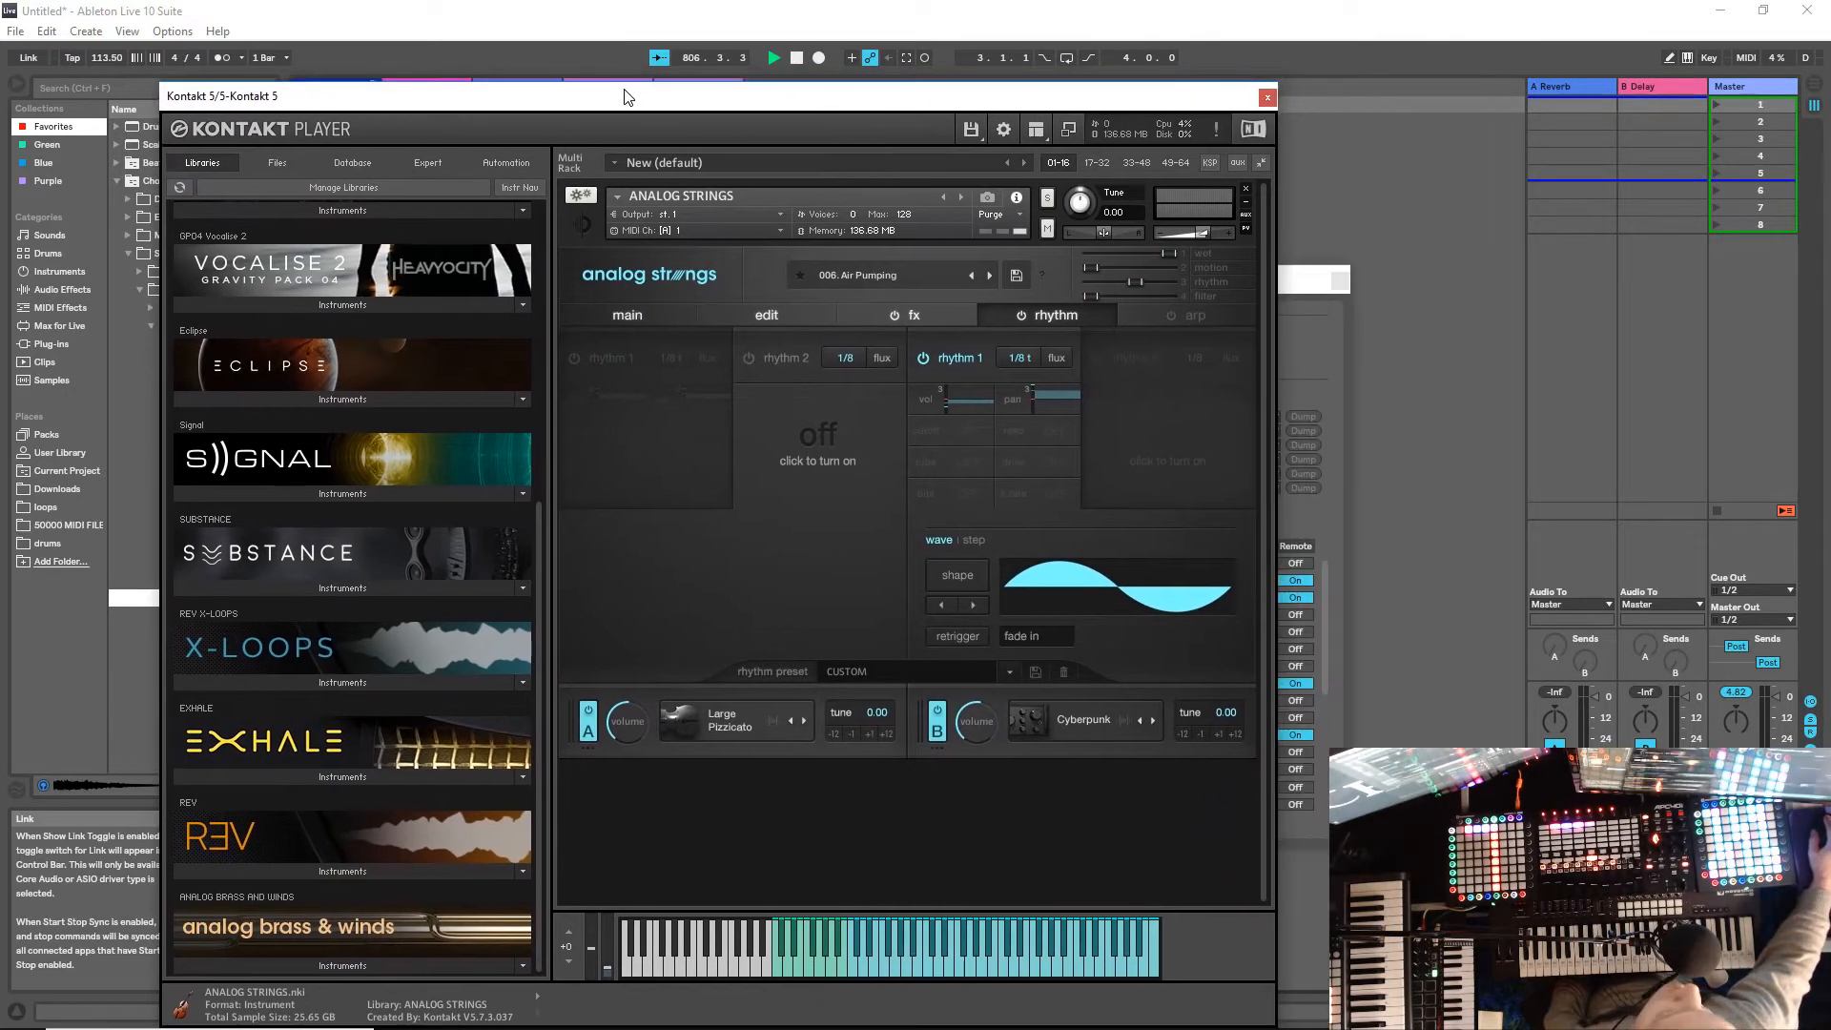
click(797, 59)
click(797, 58)
drag(758, 106, 755, 78)
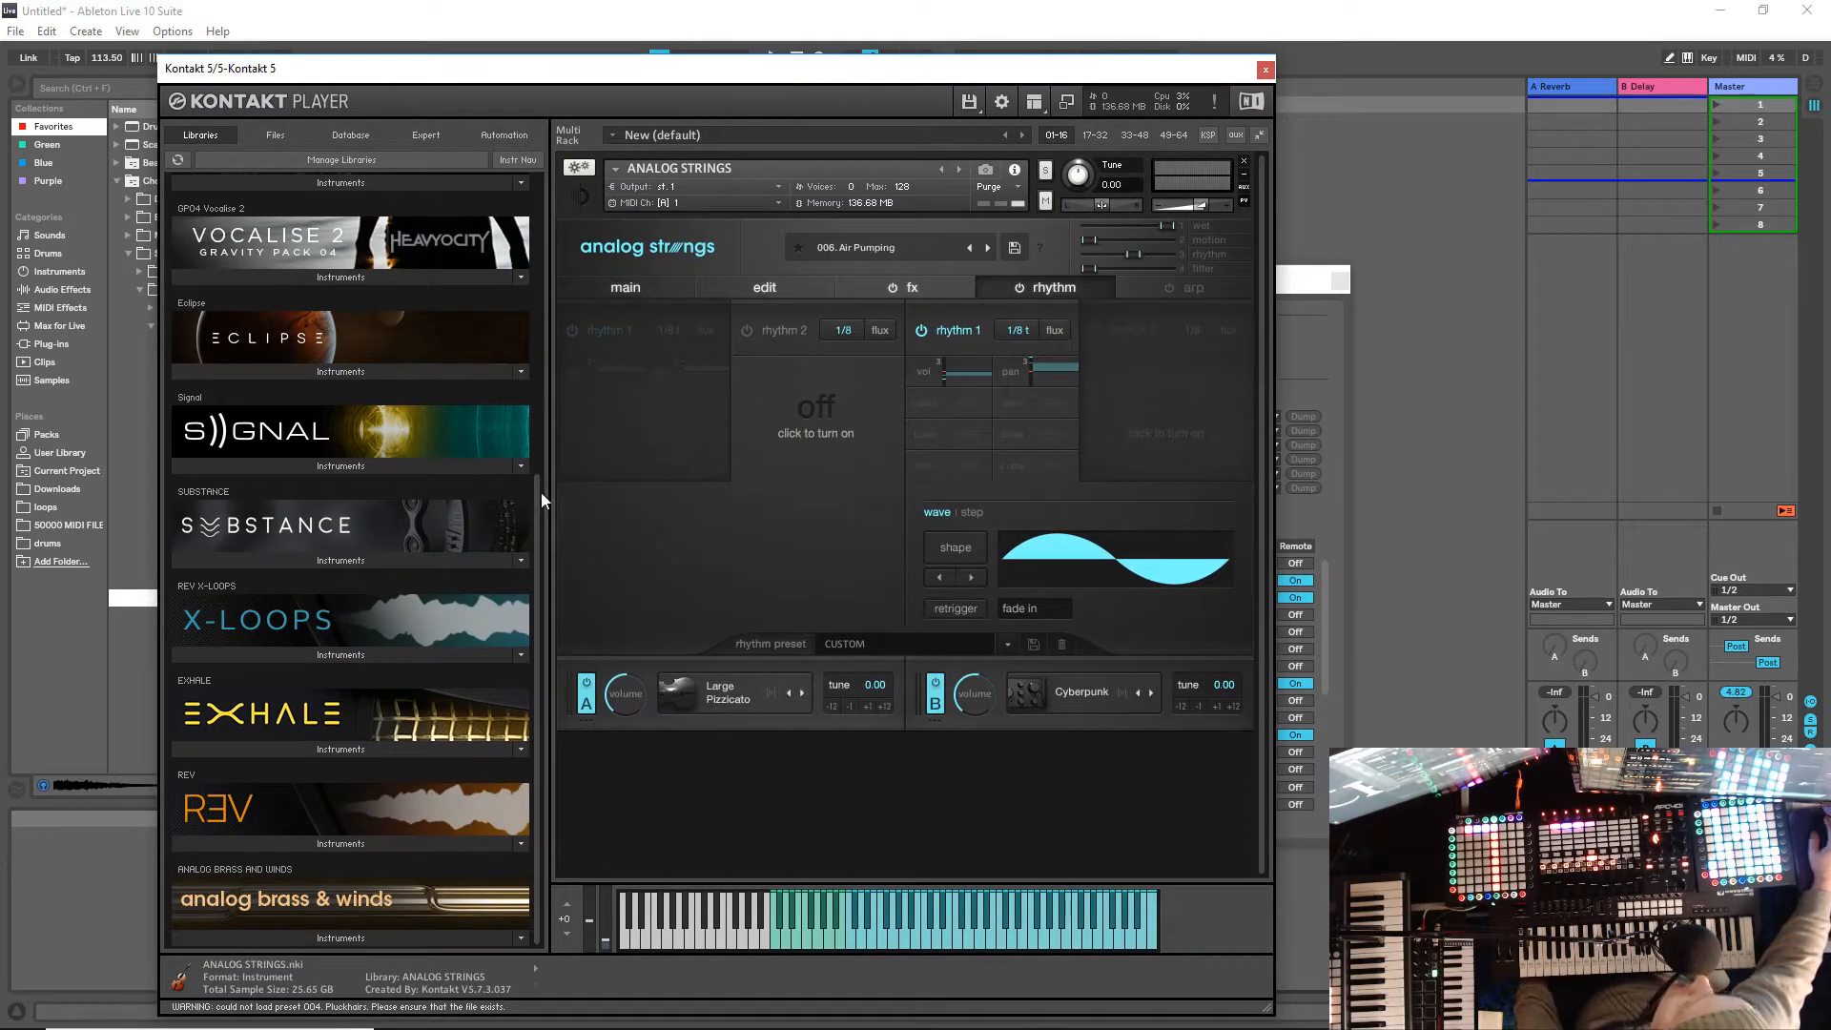
Step: Look through the installed library list from Analog Strings down to Analog Brass and Winds, and shift the Kontakt window off the device view
drag(536, 523, 557, 282)
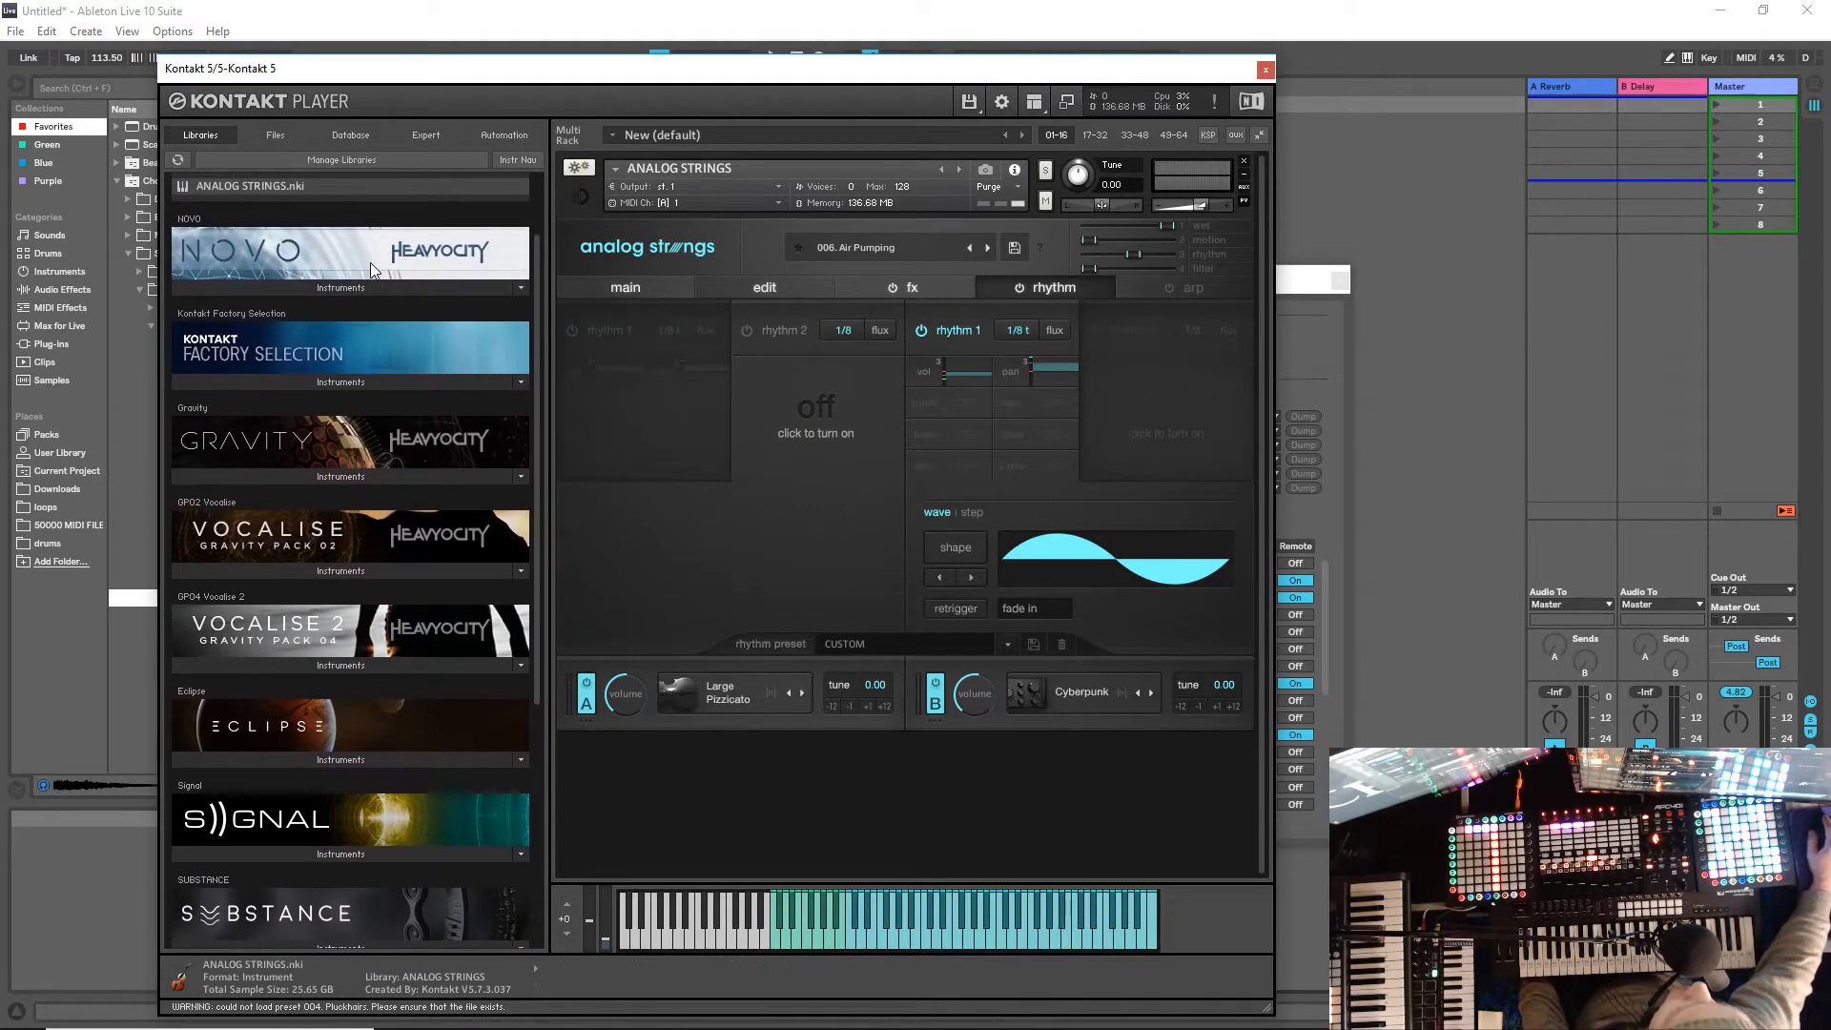
drag(539, 338, 532, 283)
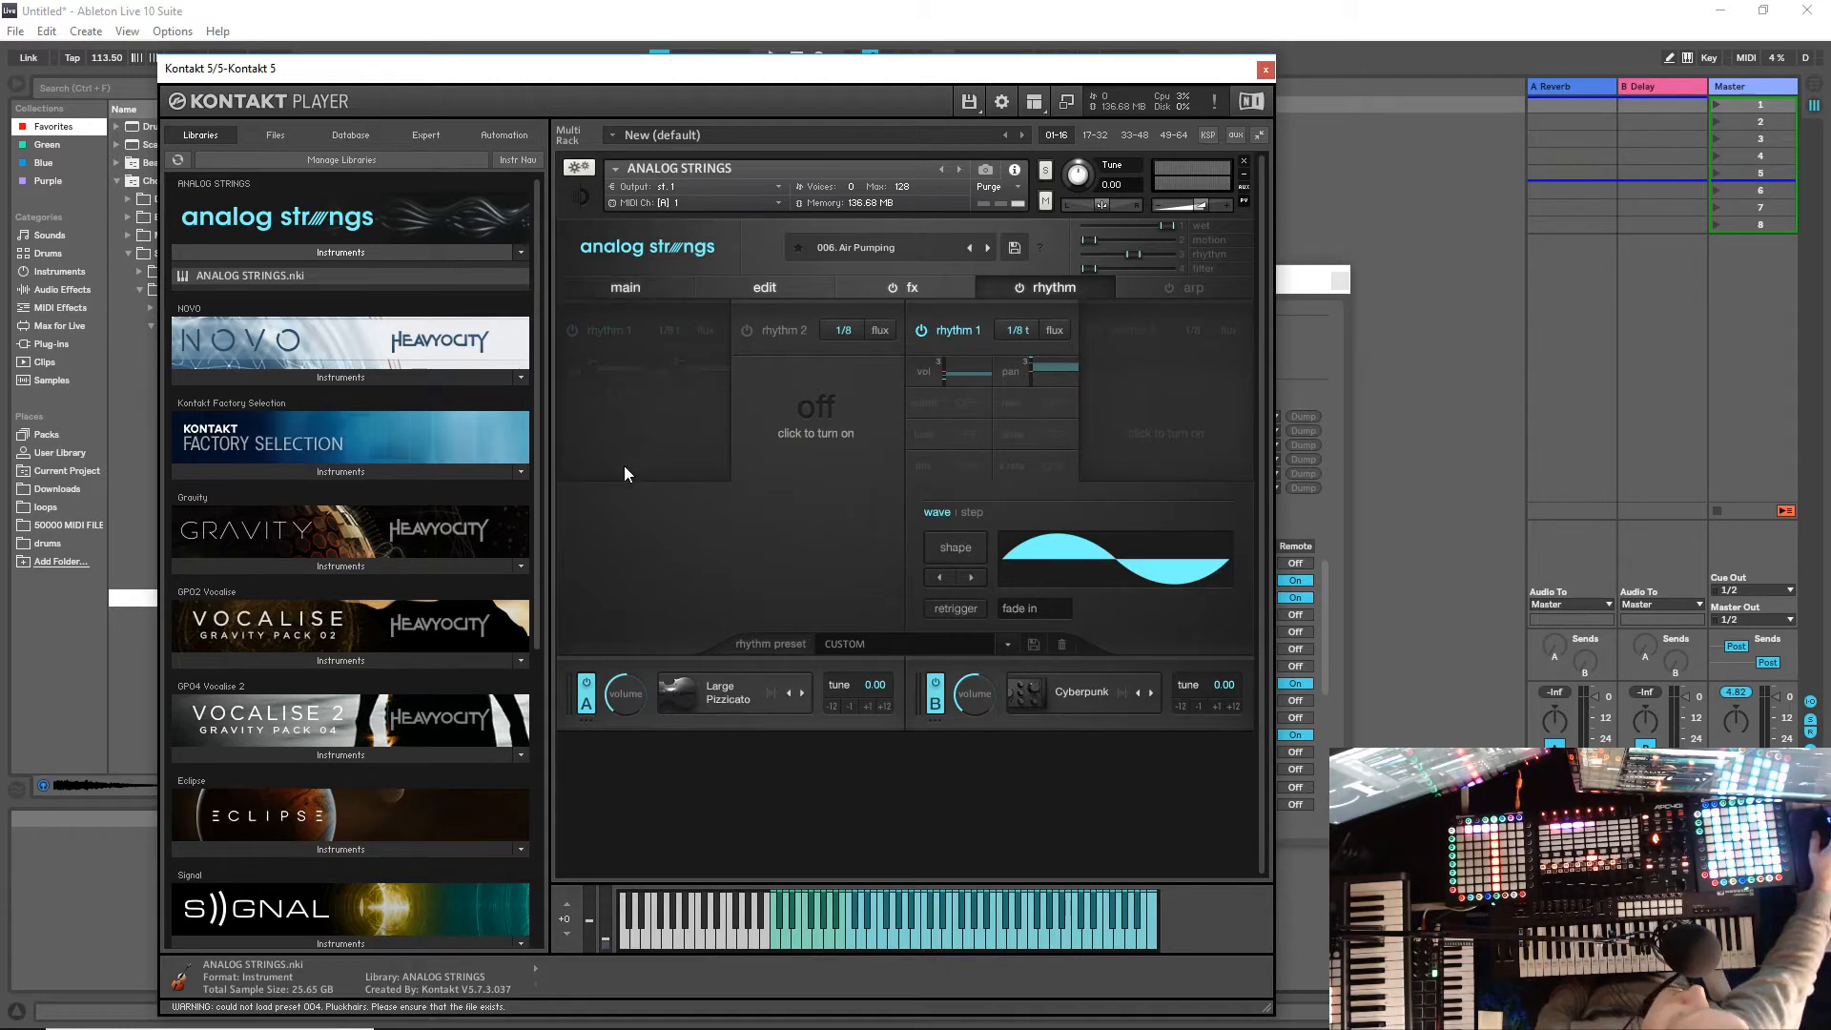
drag(536, 346, 585, 691)
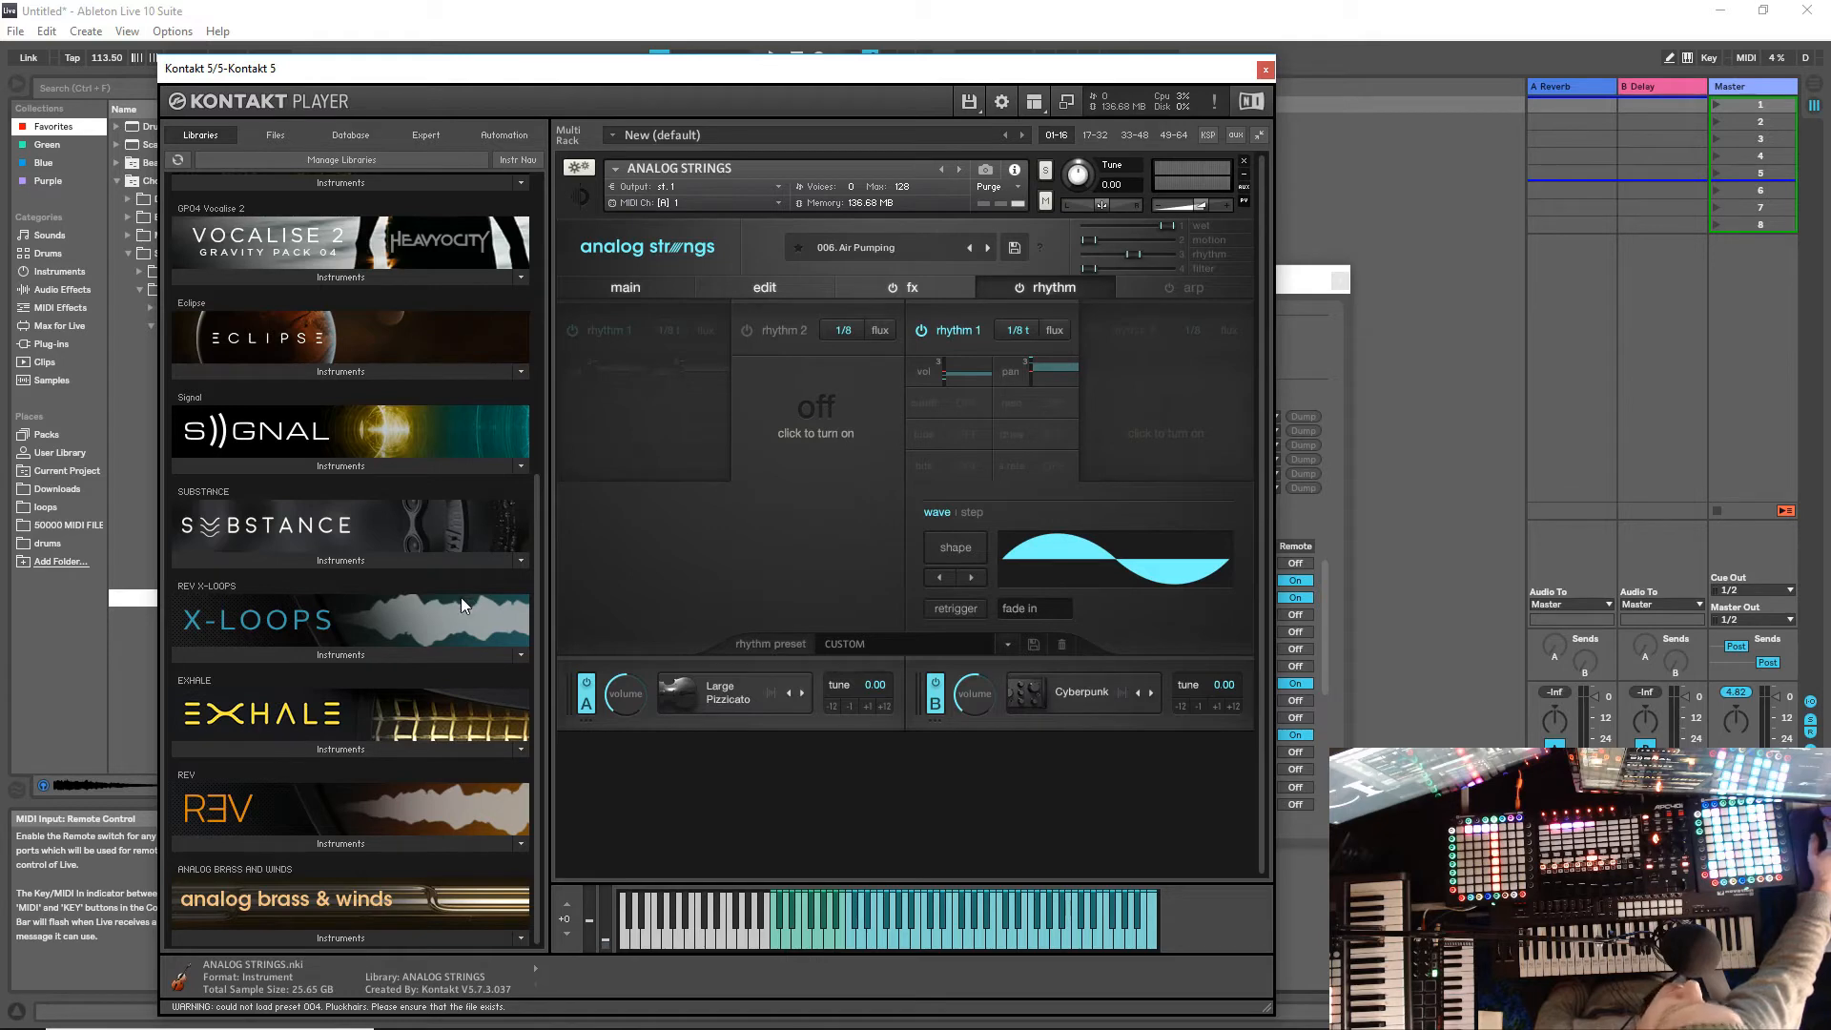
drag(540, 635, 609, 752)
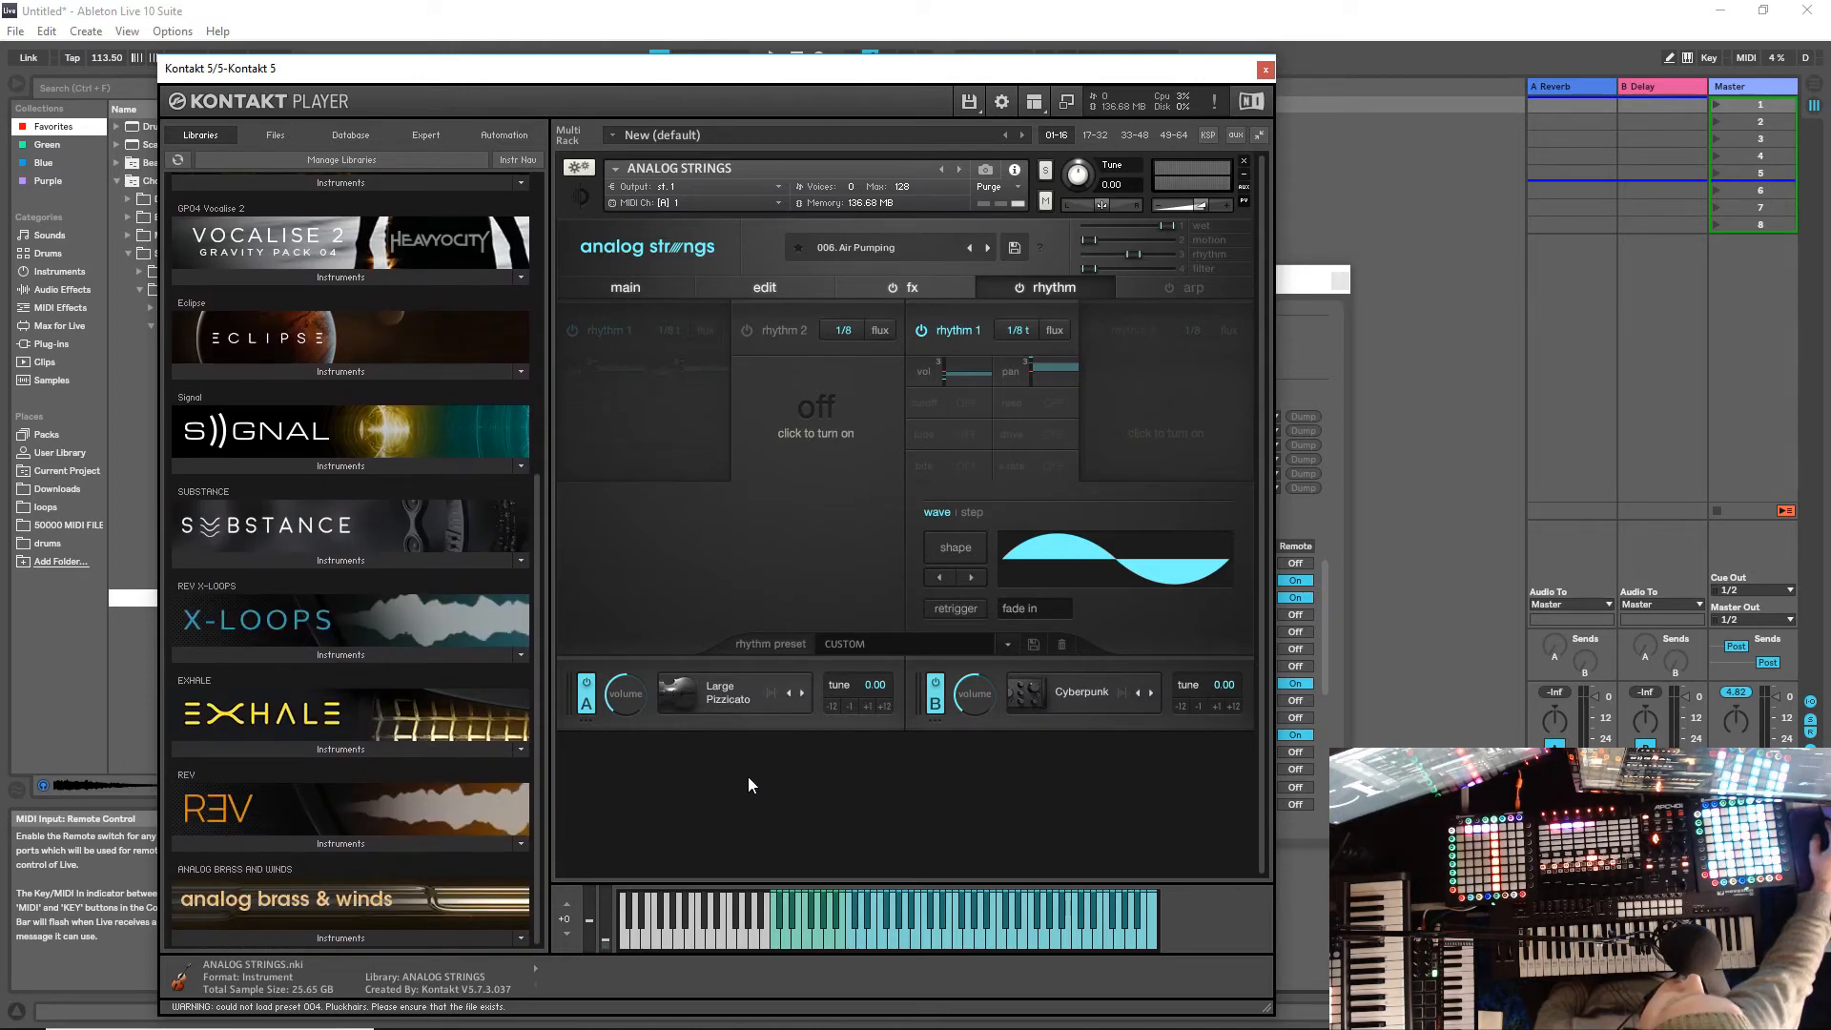
drag(446, 69, 742, 54)
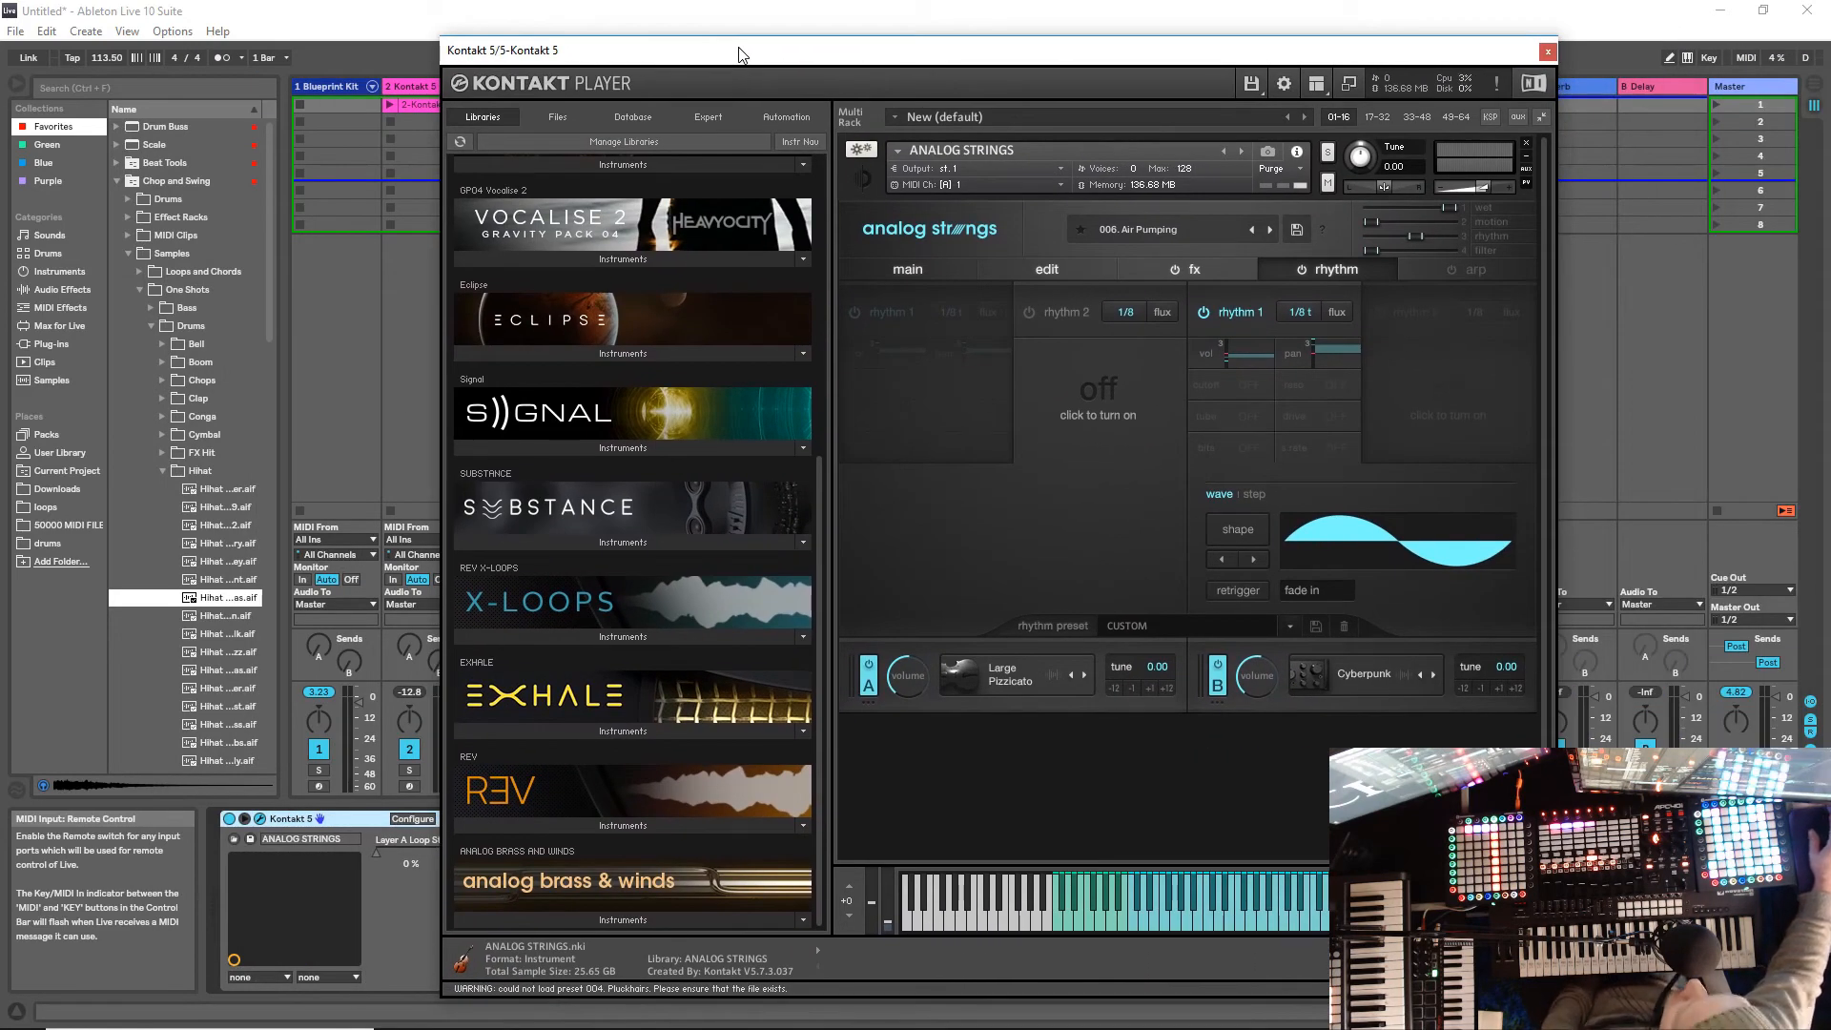